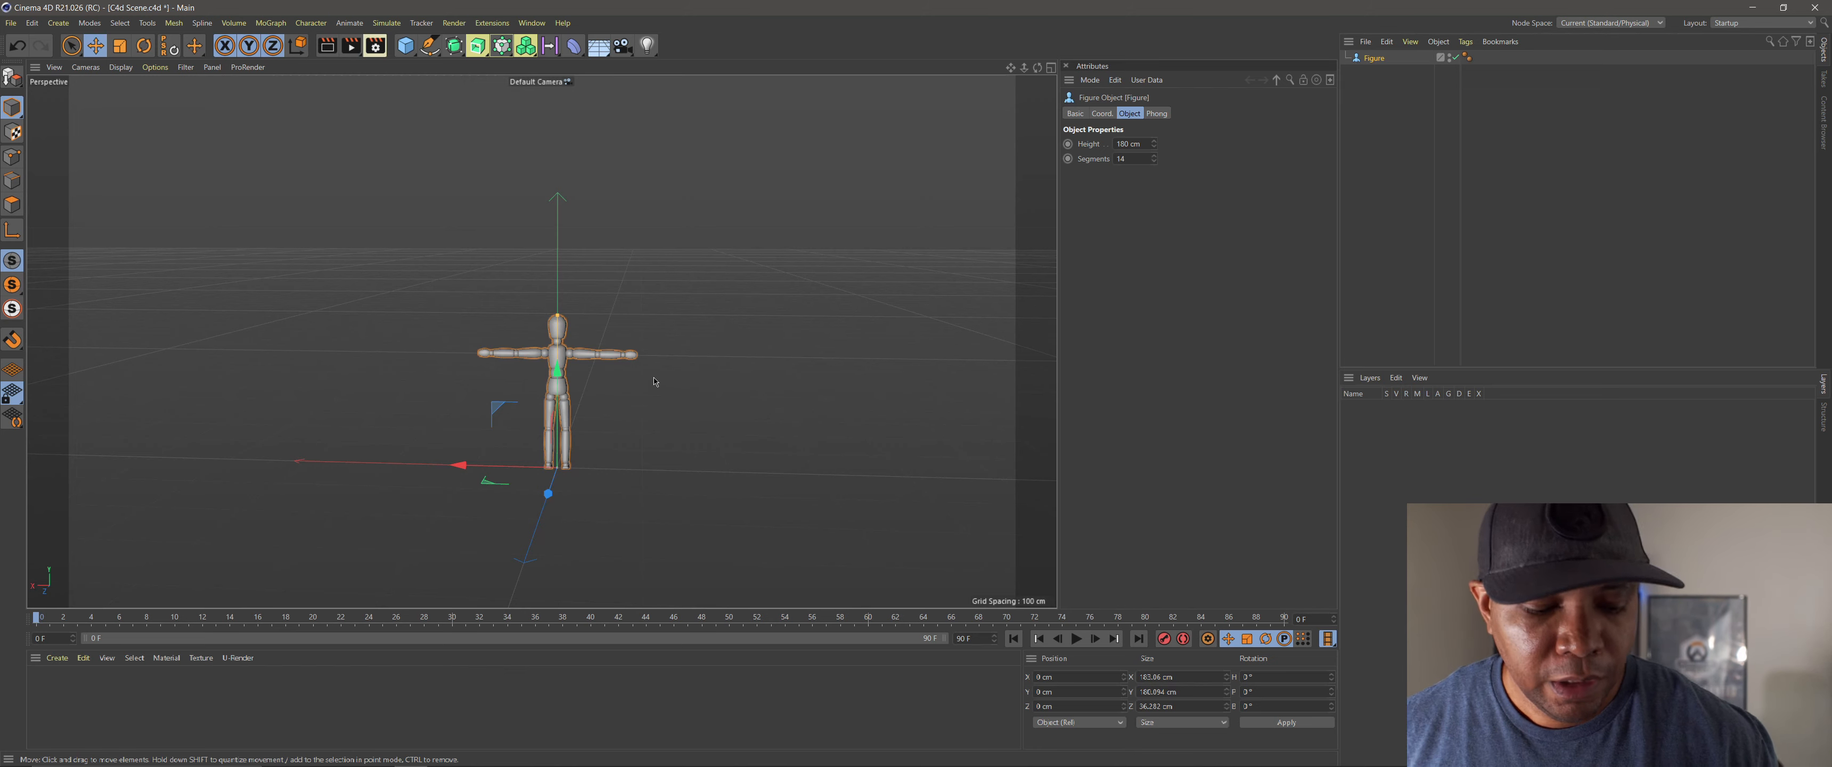
# Step: Add a cube at the figure's feet and set its Y size to 20 cm
pyautogui.keyDown('alt'); pyautogui.moveTo(666, 409); pyautogui.dragTo(635, 390, button='middle'); pyautogui.keyUp('alt')
pyautogui.keyDown('alt'); pyautogui.moveTo(629, 413); pyautogui.dragTo(619, 420); pyautogui.keyUp('alt')
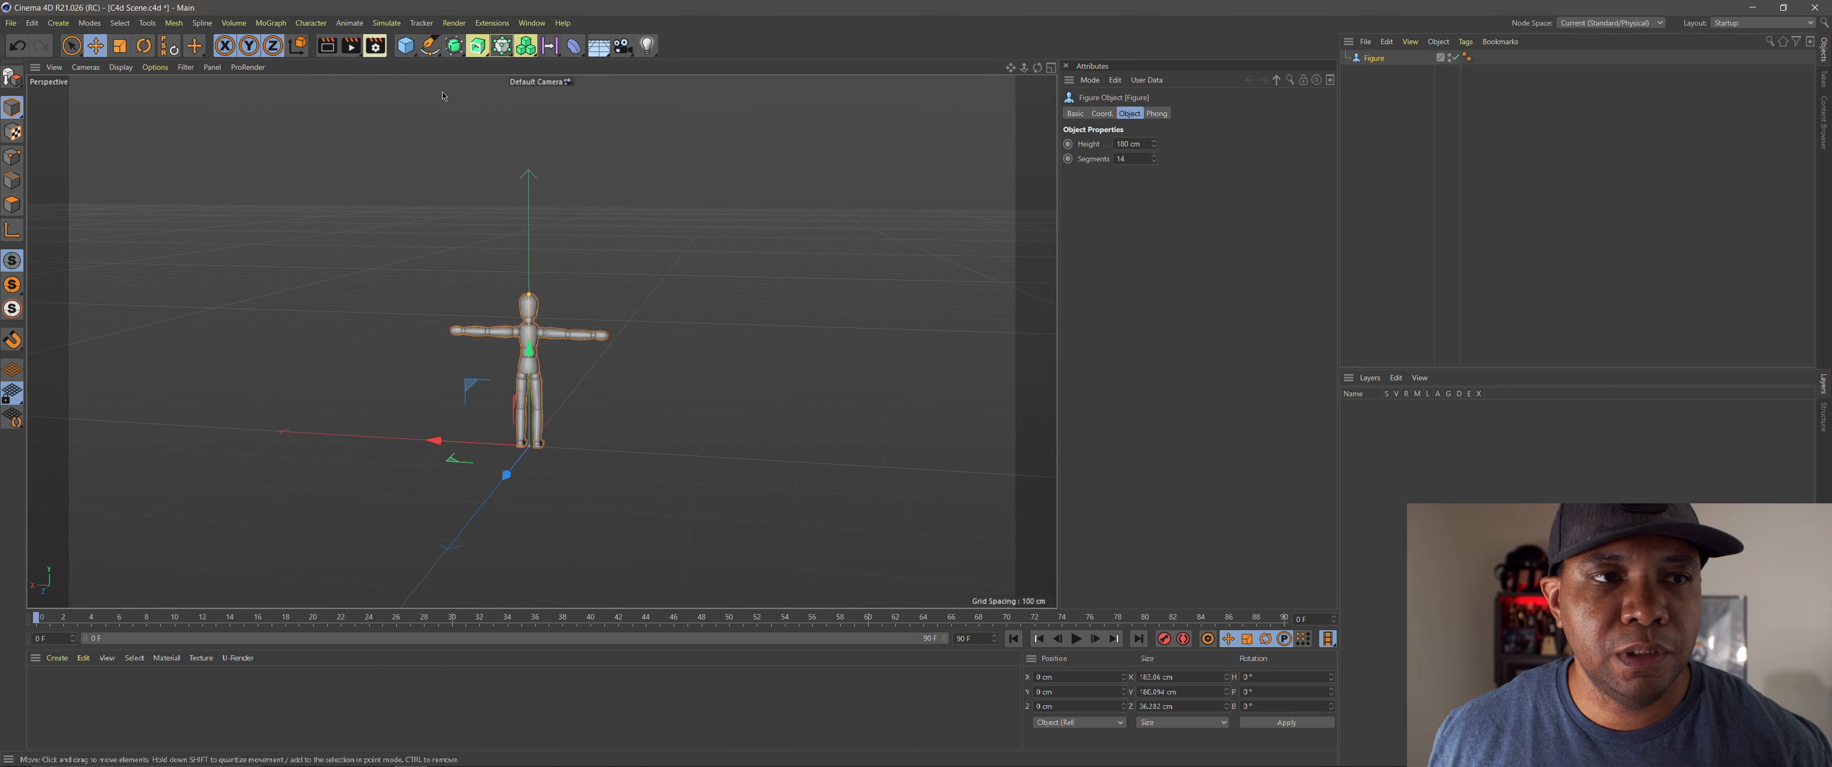
pyautogui.click(403, 48)
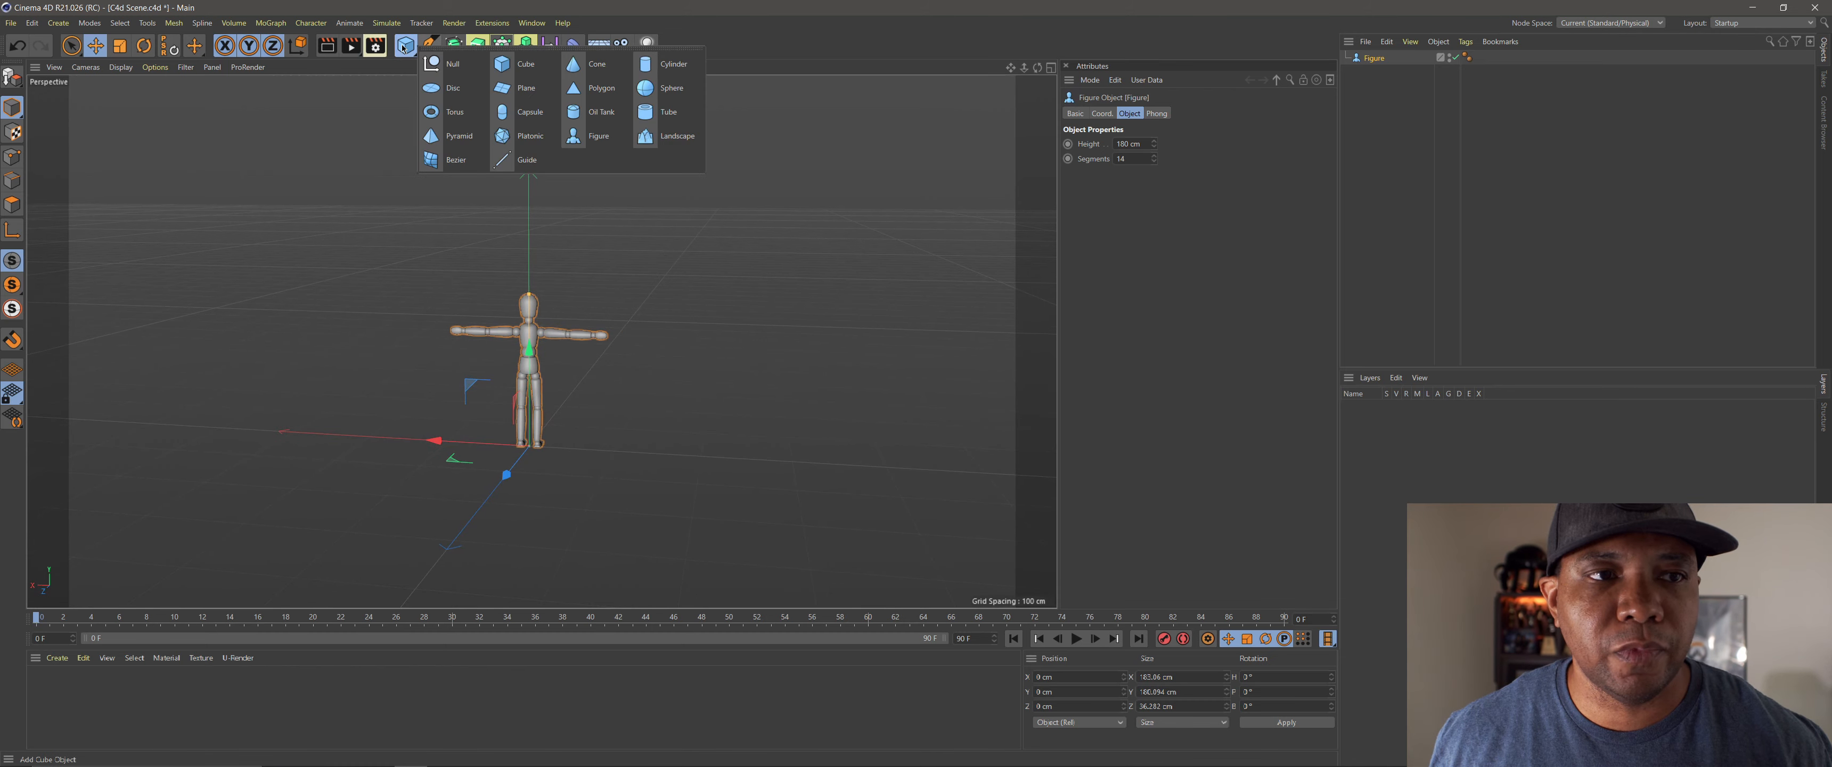
pyautogui.click(500, 70)
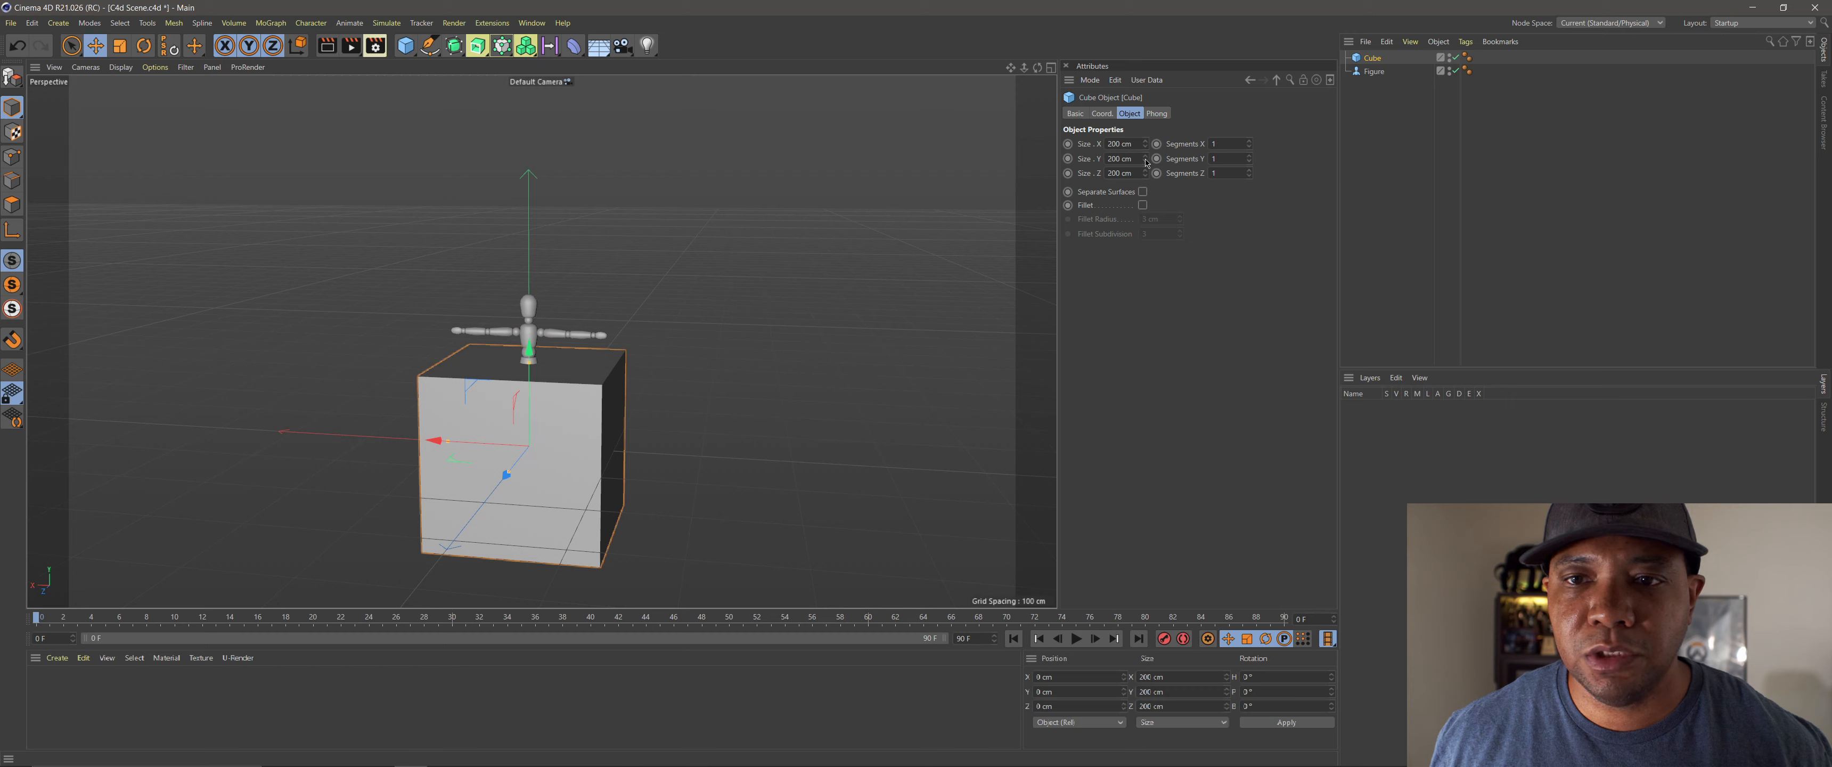
pyautogui.moveTo(1146, 162); pyautogui.dragTo(839, 131)
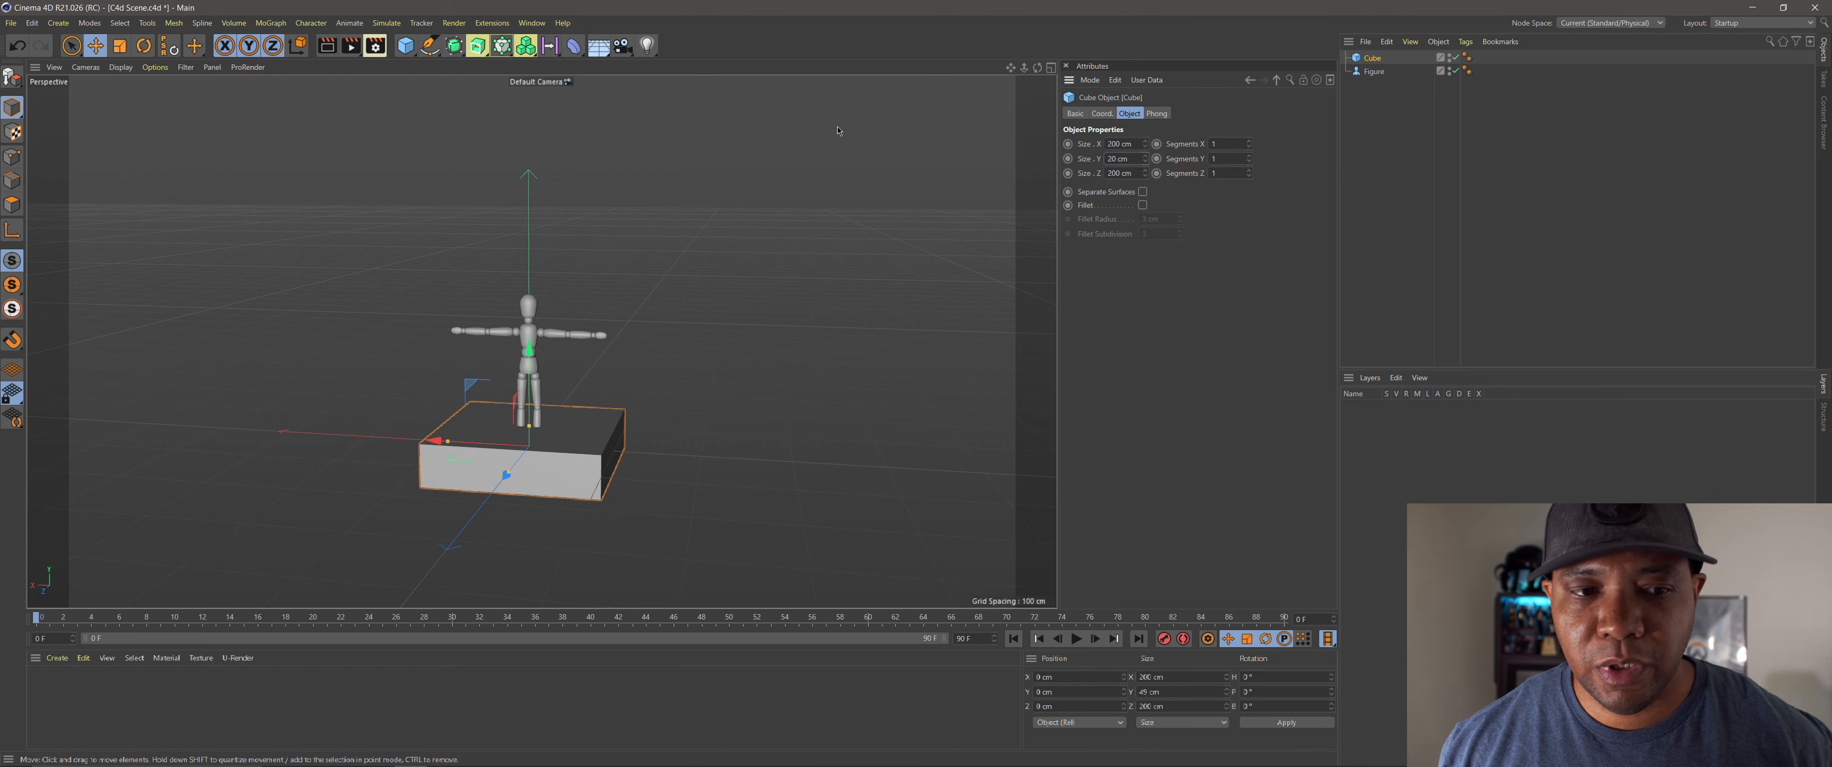
pyautogui.write('20')
pyautogui.press('Return')
# Step: Set the cube's X size to 500 cm and its Z size to 50 cm
pyautogui.moveTo(1145, 143); pyautogui.dragTo(1145, 135)
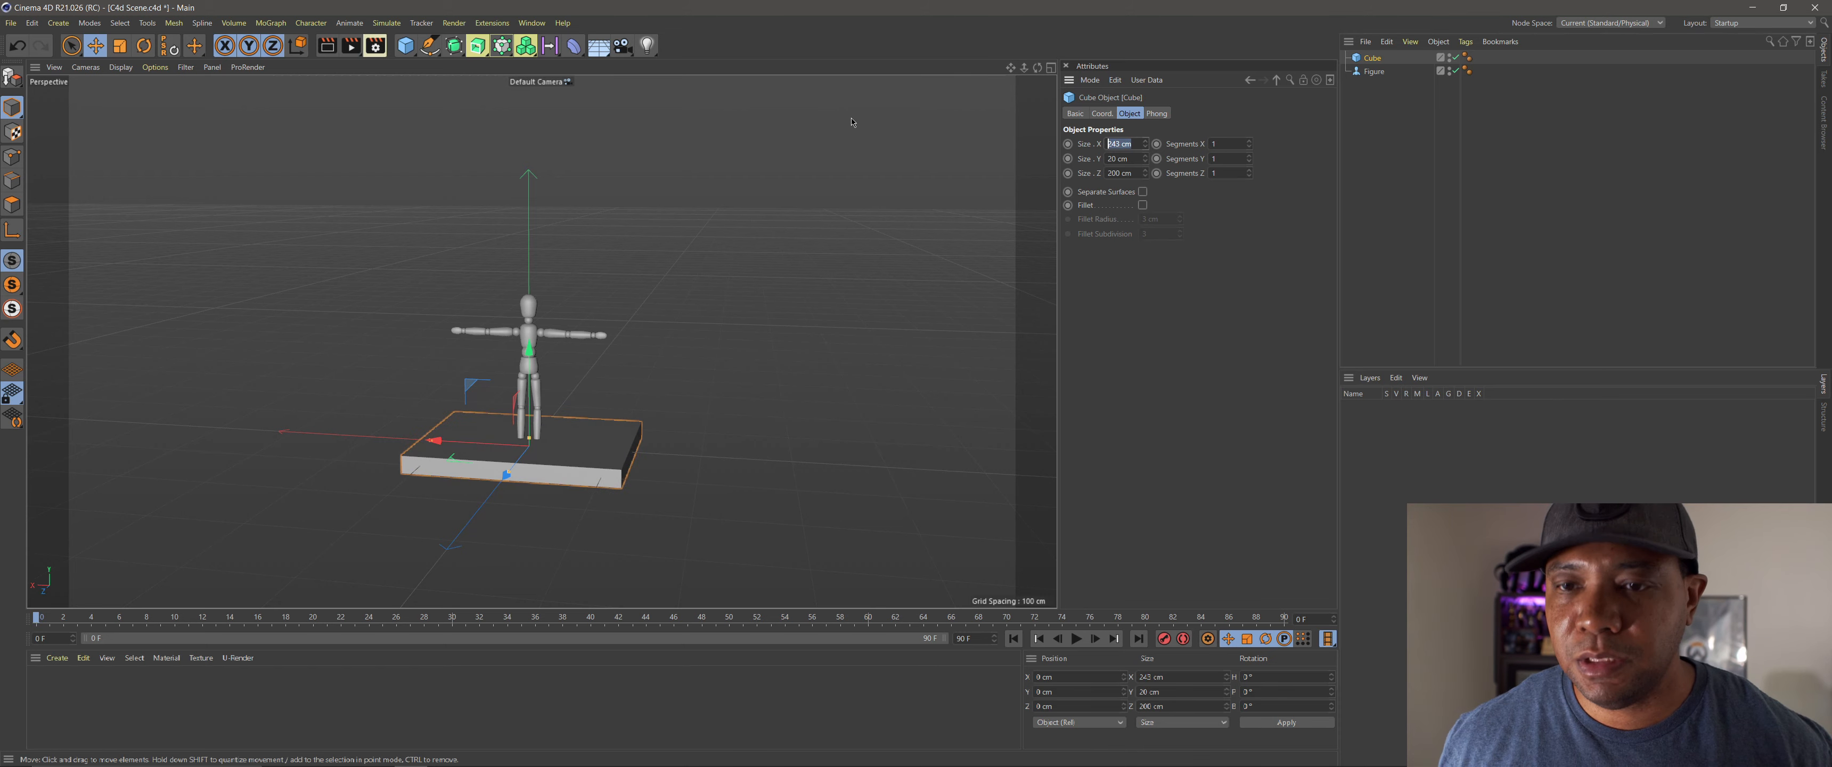
pyautogui.write('500')
pyautogui.press('Return')
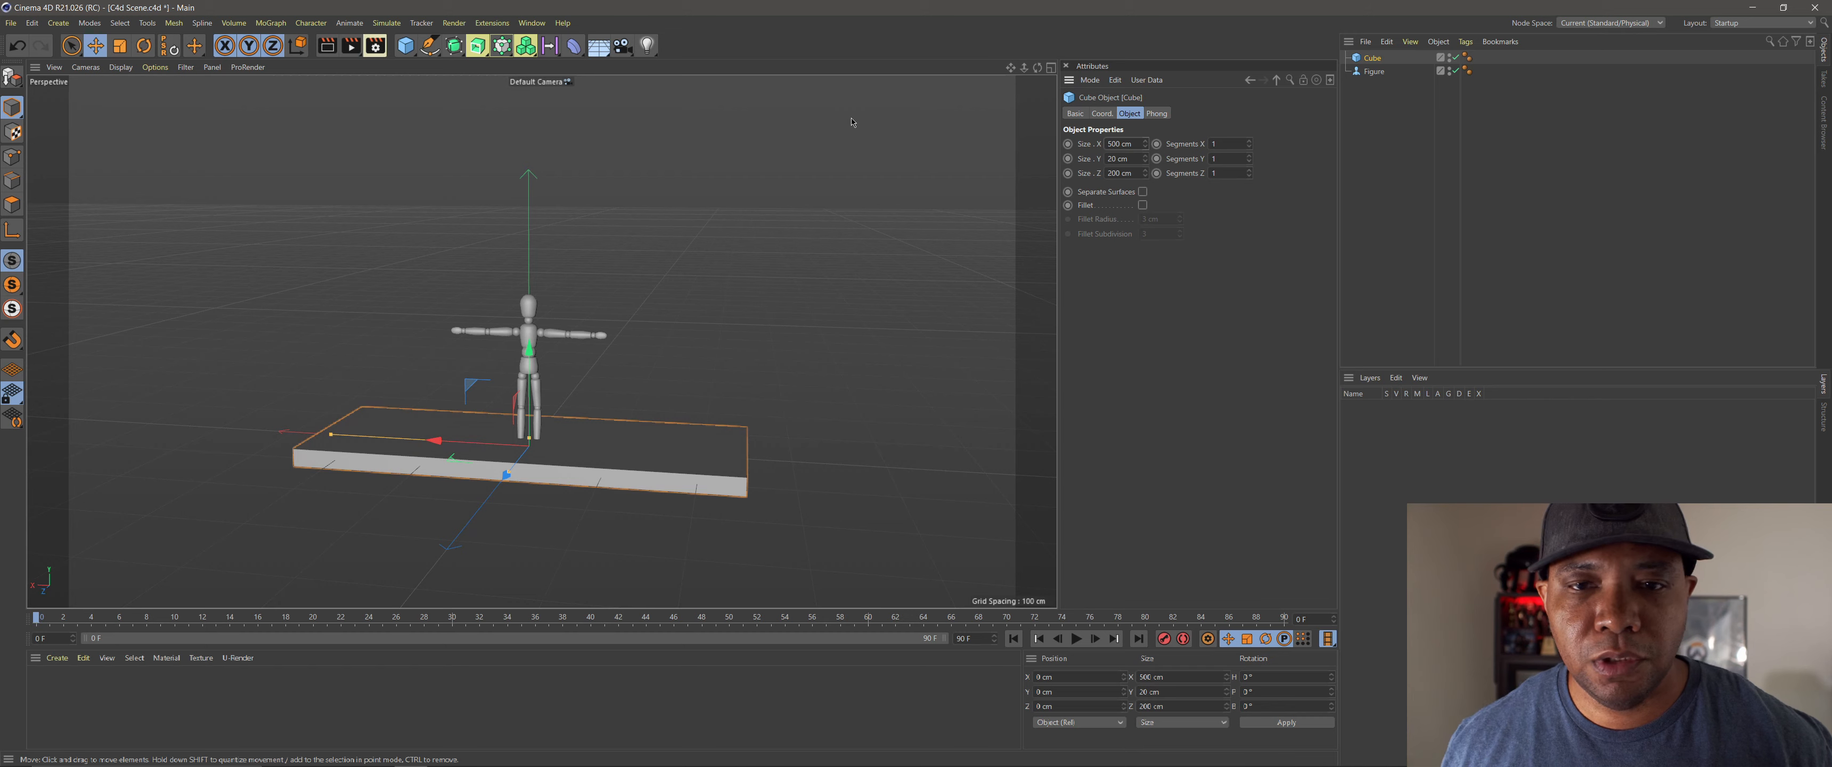
pyautogui.moveTo(1145, 173)
pyautogui.mouseDown()
pyautogui.moveTo(1145, 189)
pyautogui.moveTo(1137, 165)
pyautogui.mouseUp()
pyautogui.write('50')
pyautogui.press('Return')
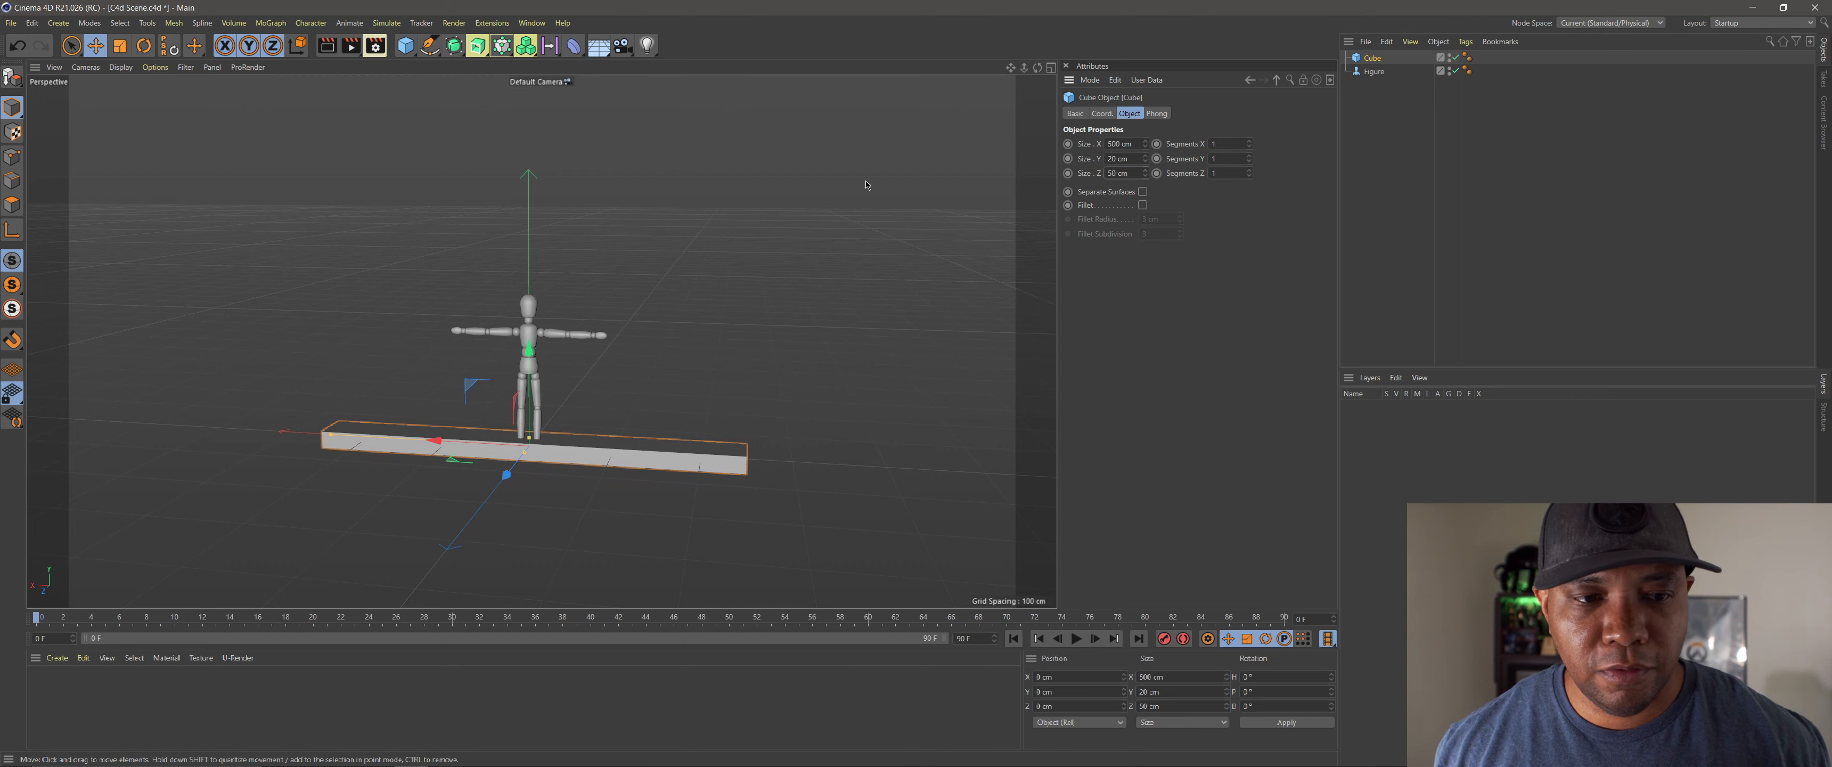
# Step: Reduce the cube's Z size to 40 cm
pyautogui.keyDown('alt'); pyautogui.moveTo(244, 296); pyautogui.dragTo(490, 561); pyautogui.keyUp('alt')
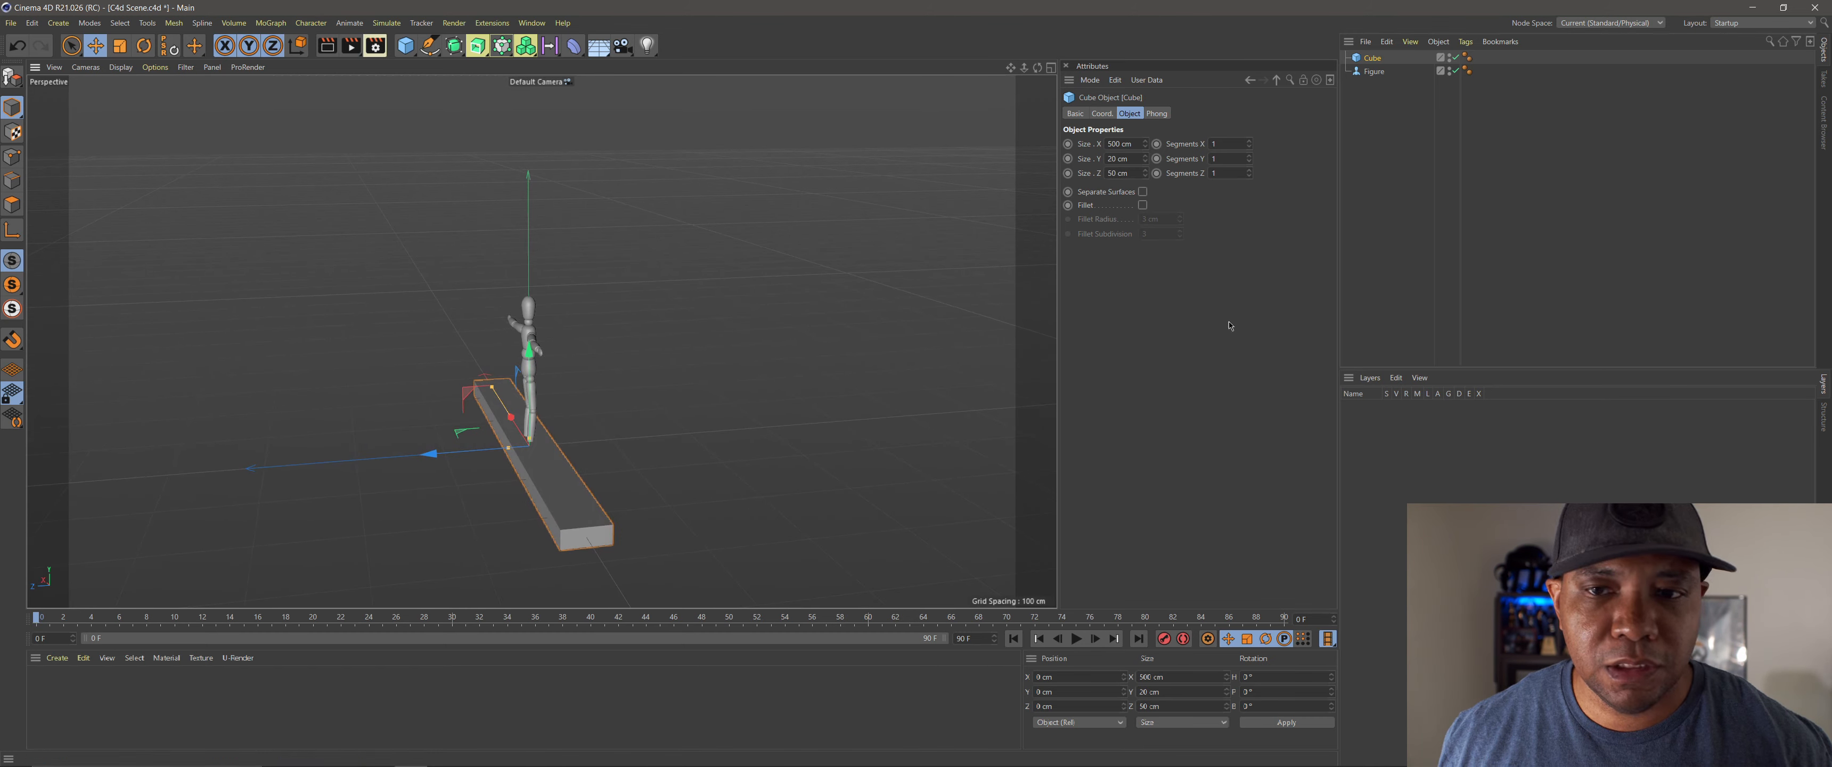
pyautogui.doubleClick(1134, 172)
pyautogui.write('40')
pyautogui.press('Return')
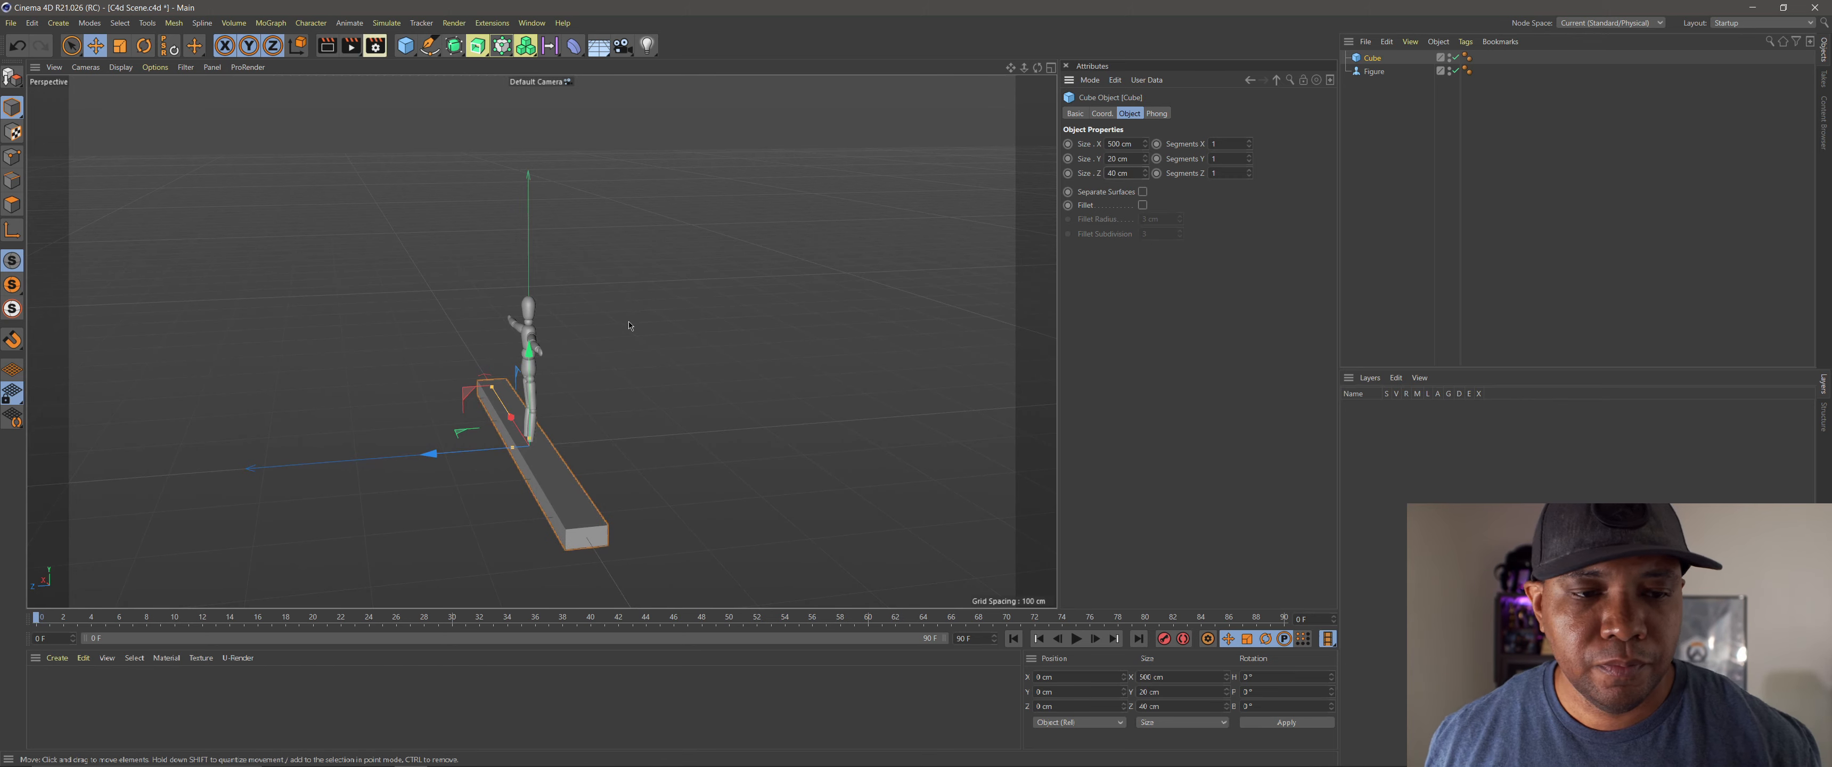
# Step: Add a MoGraph Cloner and make the cube its child
pyautogui.keyDown('alt'); pyautogui.moveTo(630, 326); pyautogui.dragTo(640, 478); pyautogui.keyUp('alt')
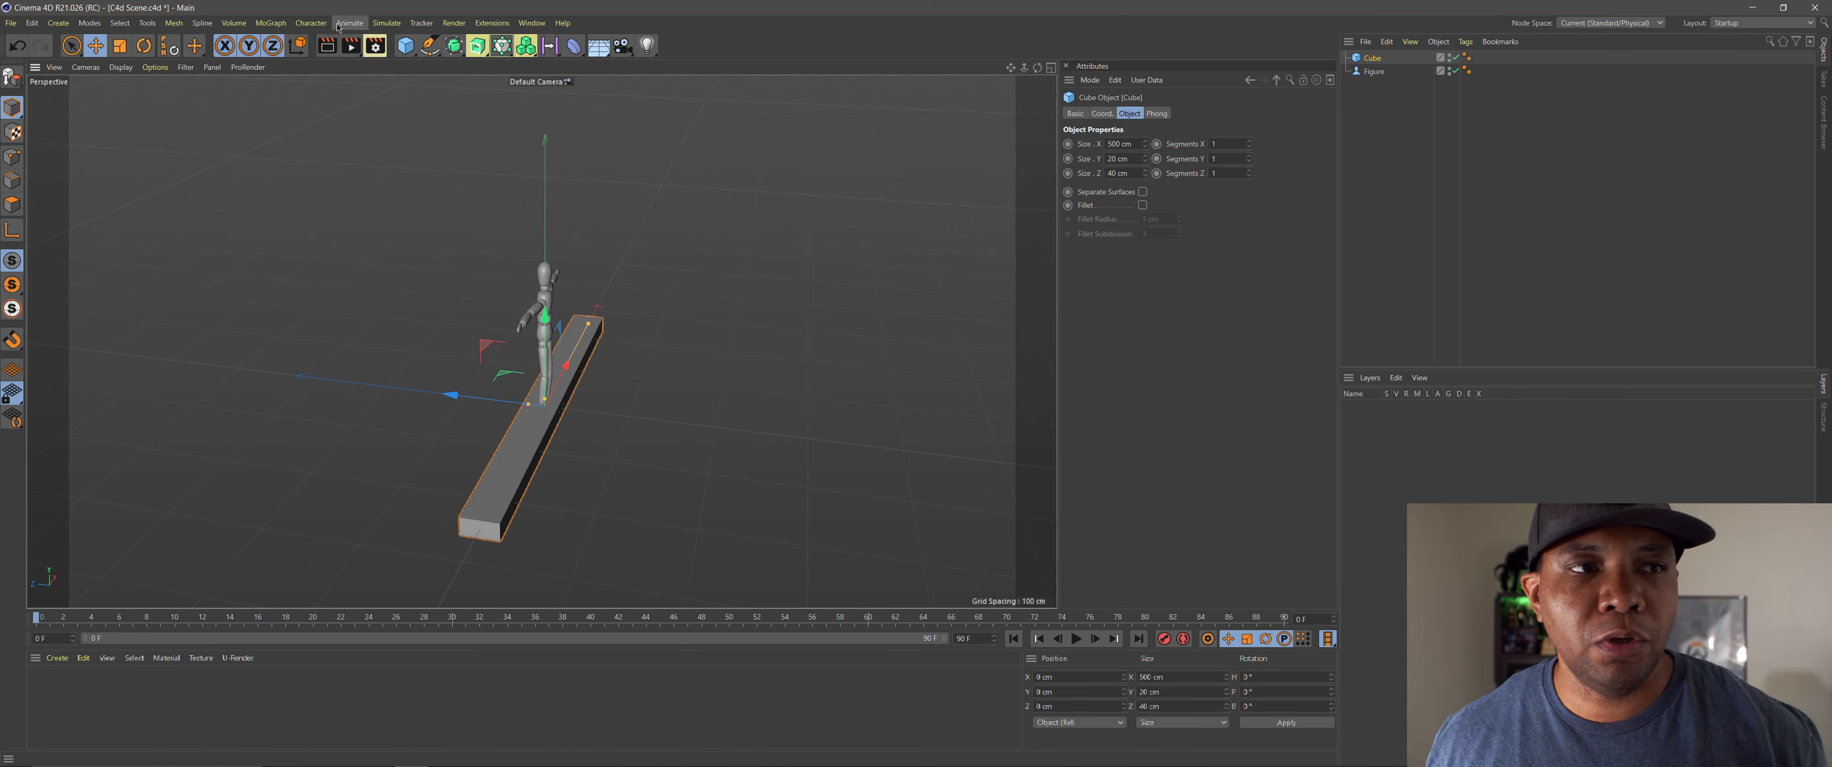
pyautogui.click(310, 25)
pyautogui.moveTo(278, 27)
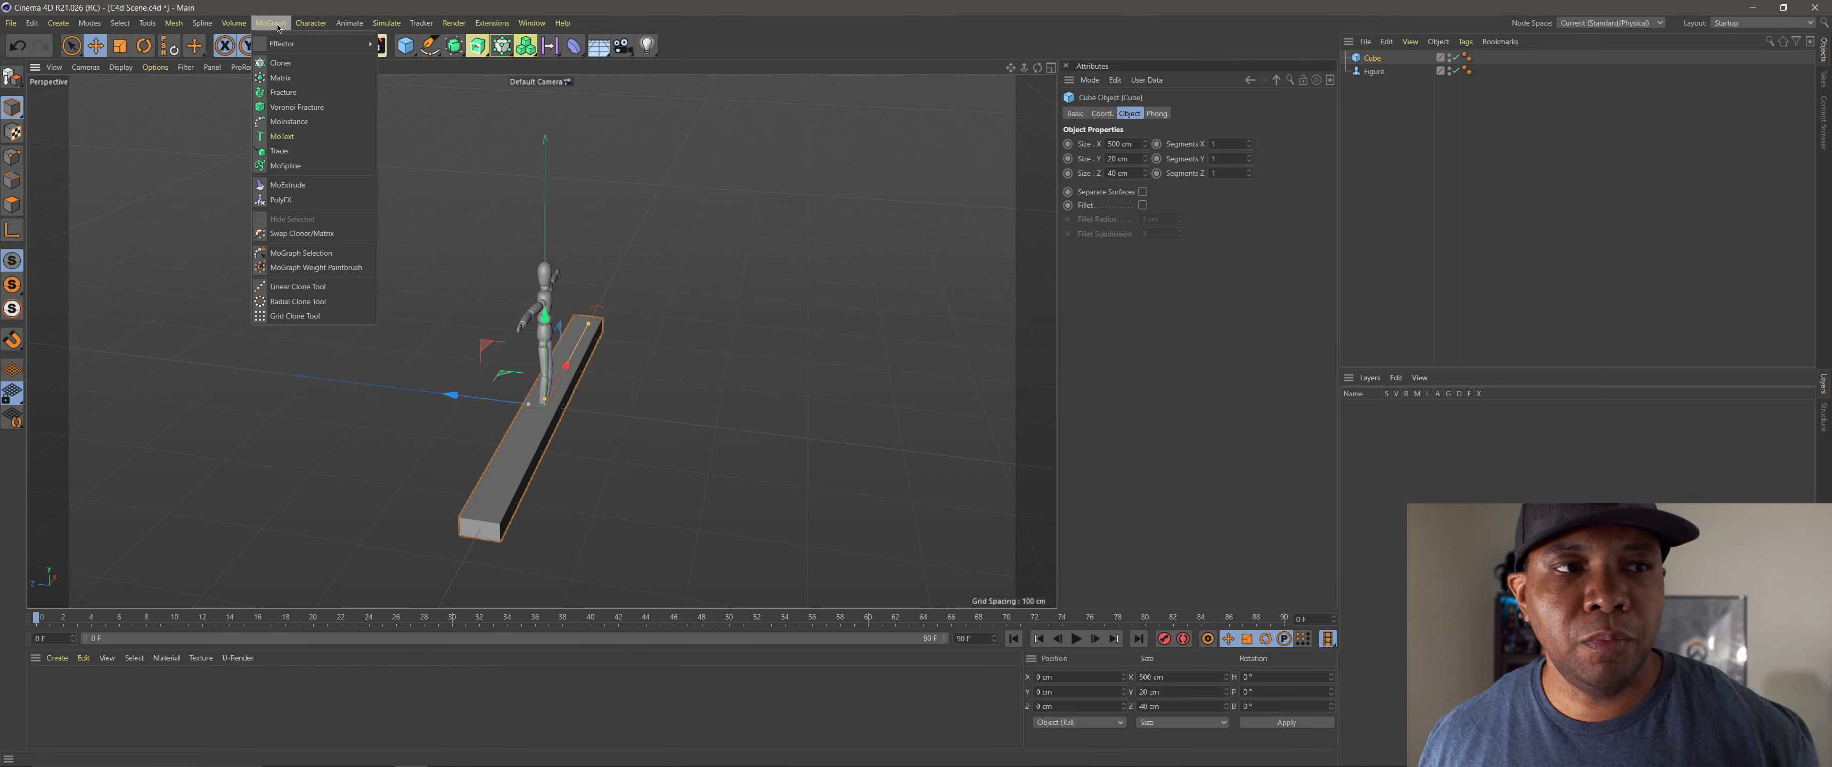
pyautogui.click(280, 63)
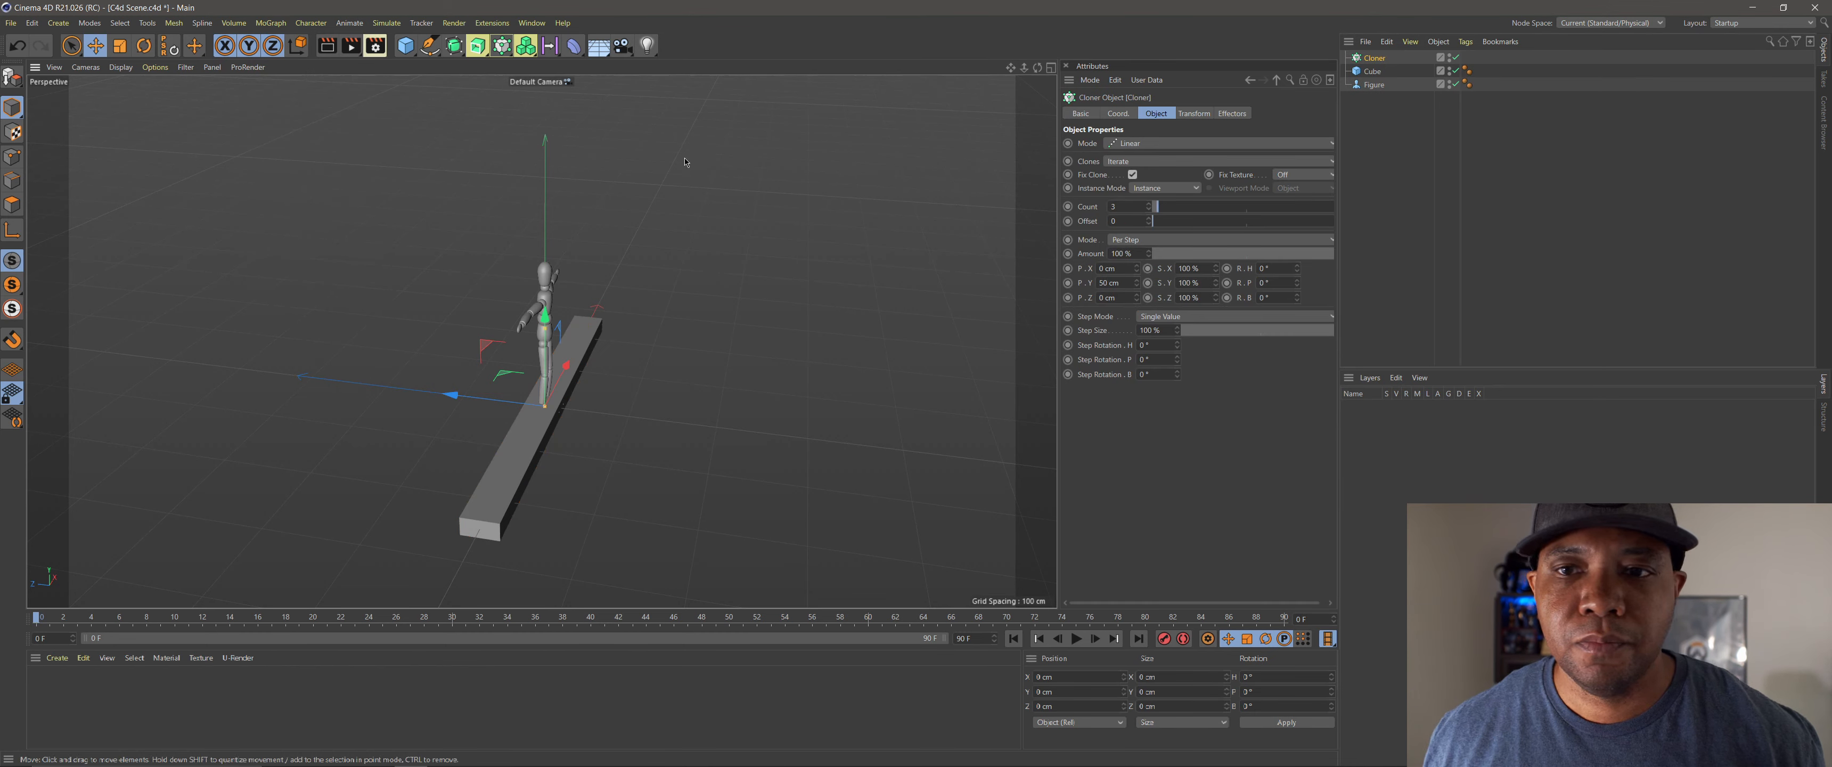
pyautogui.click(1372, 72)
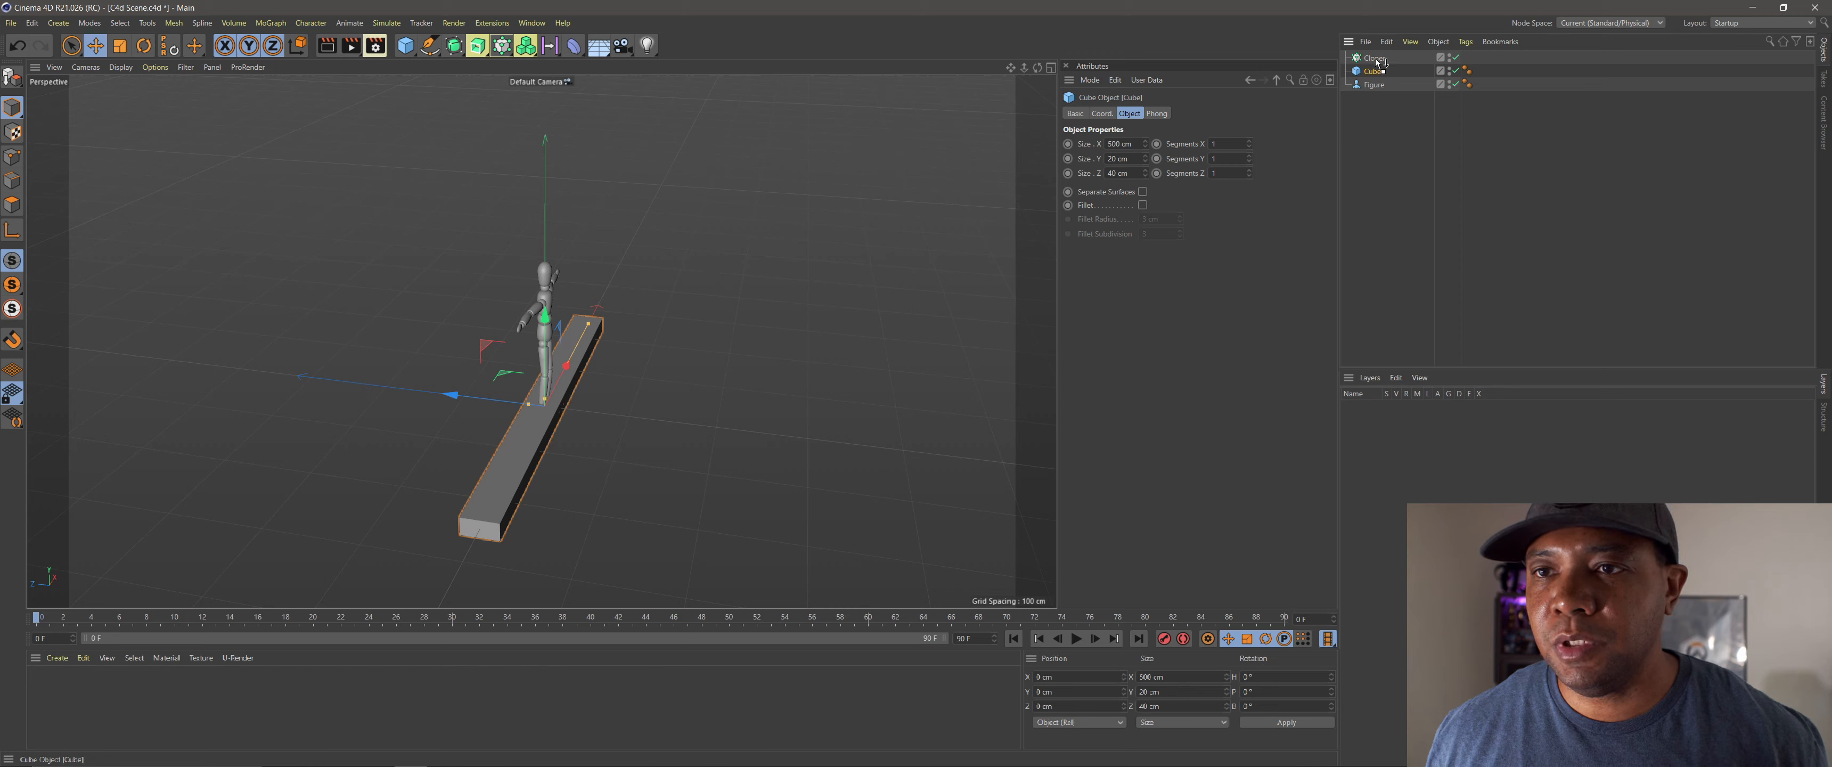
pyautogui.moveTo(1378, 63); pyautogui.dragTo(1377, 60)
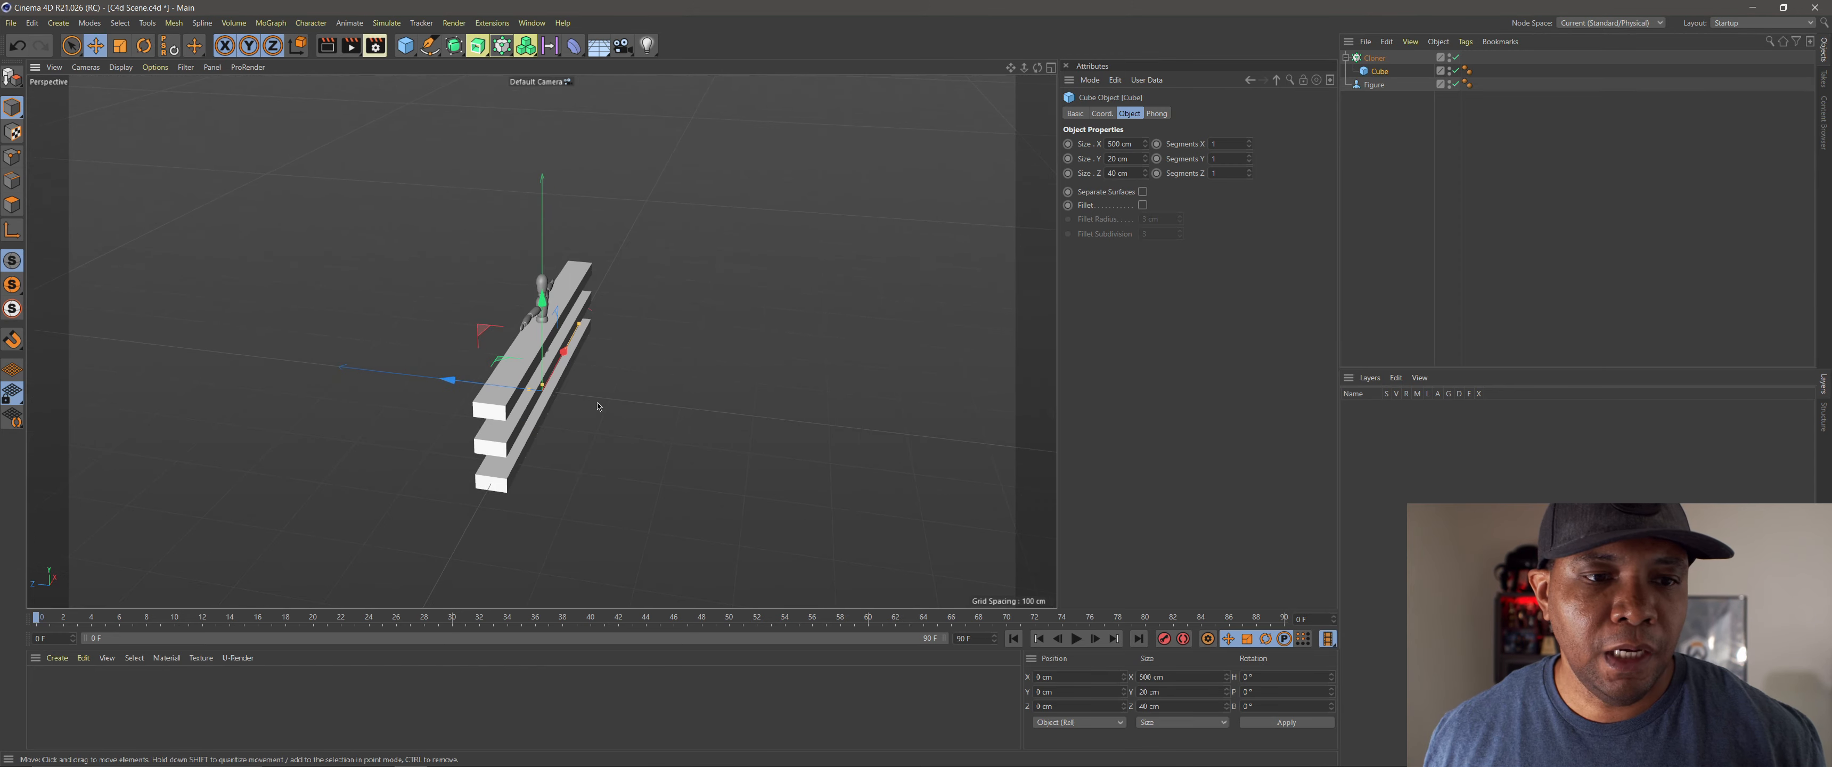
# Step: Widen the attribute area and set the linear Cloner's count to 100
pyautogui.keyDown('alt'); pyautogui.moveTo(597, 406); pyautogui.dragTo(523, 401); pyautogui.keyUp('alt')
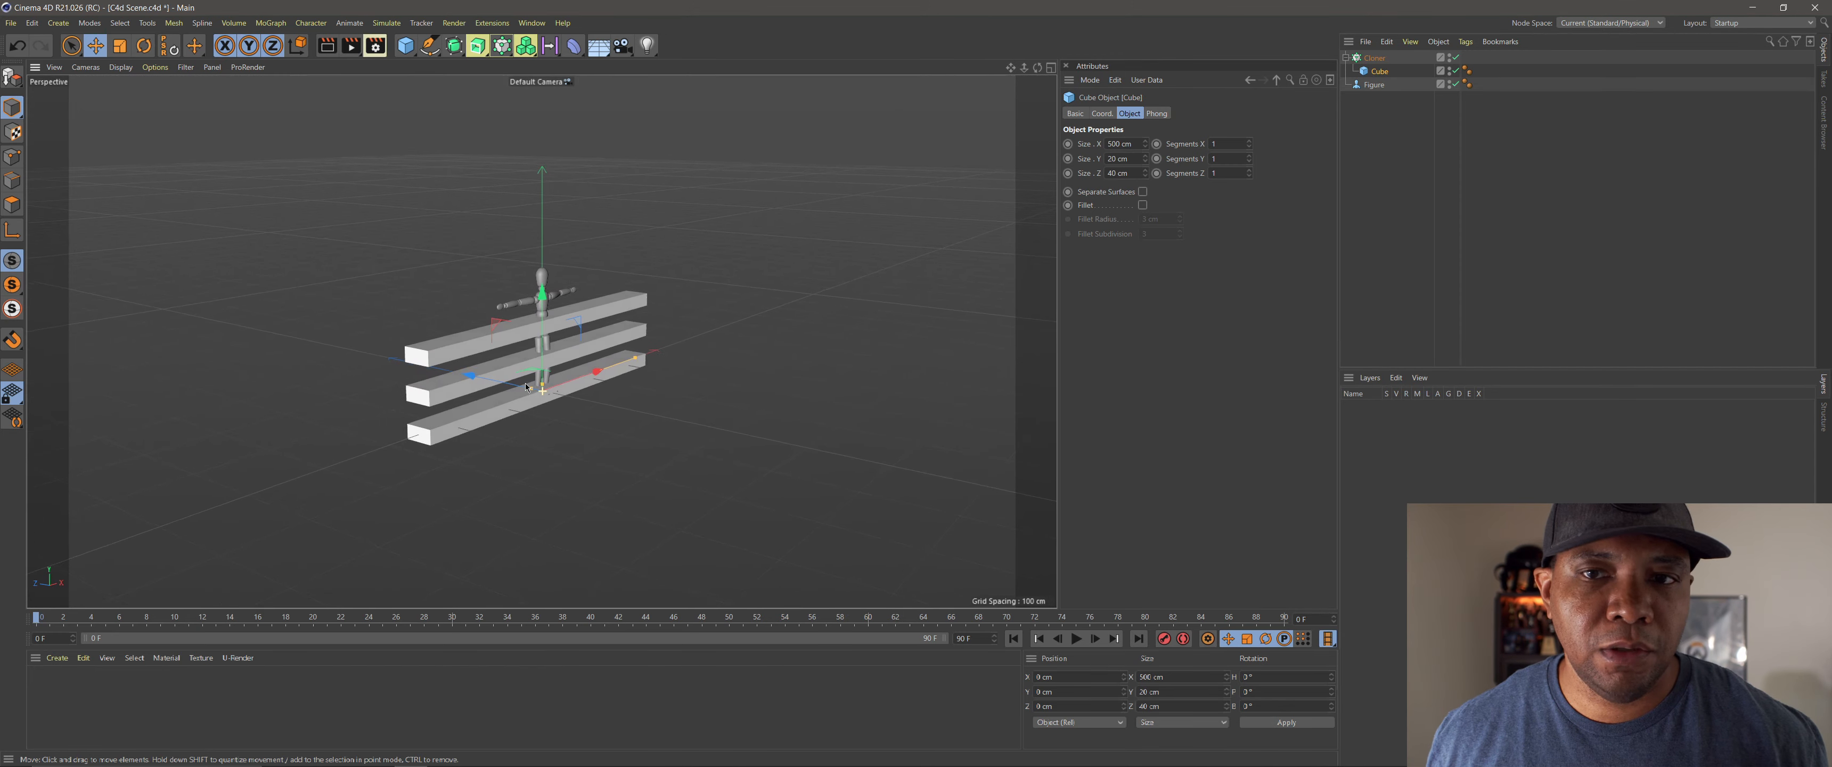
pyautogui.click(1373, 59)
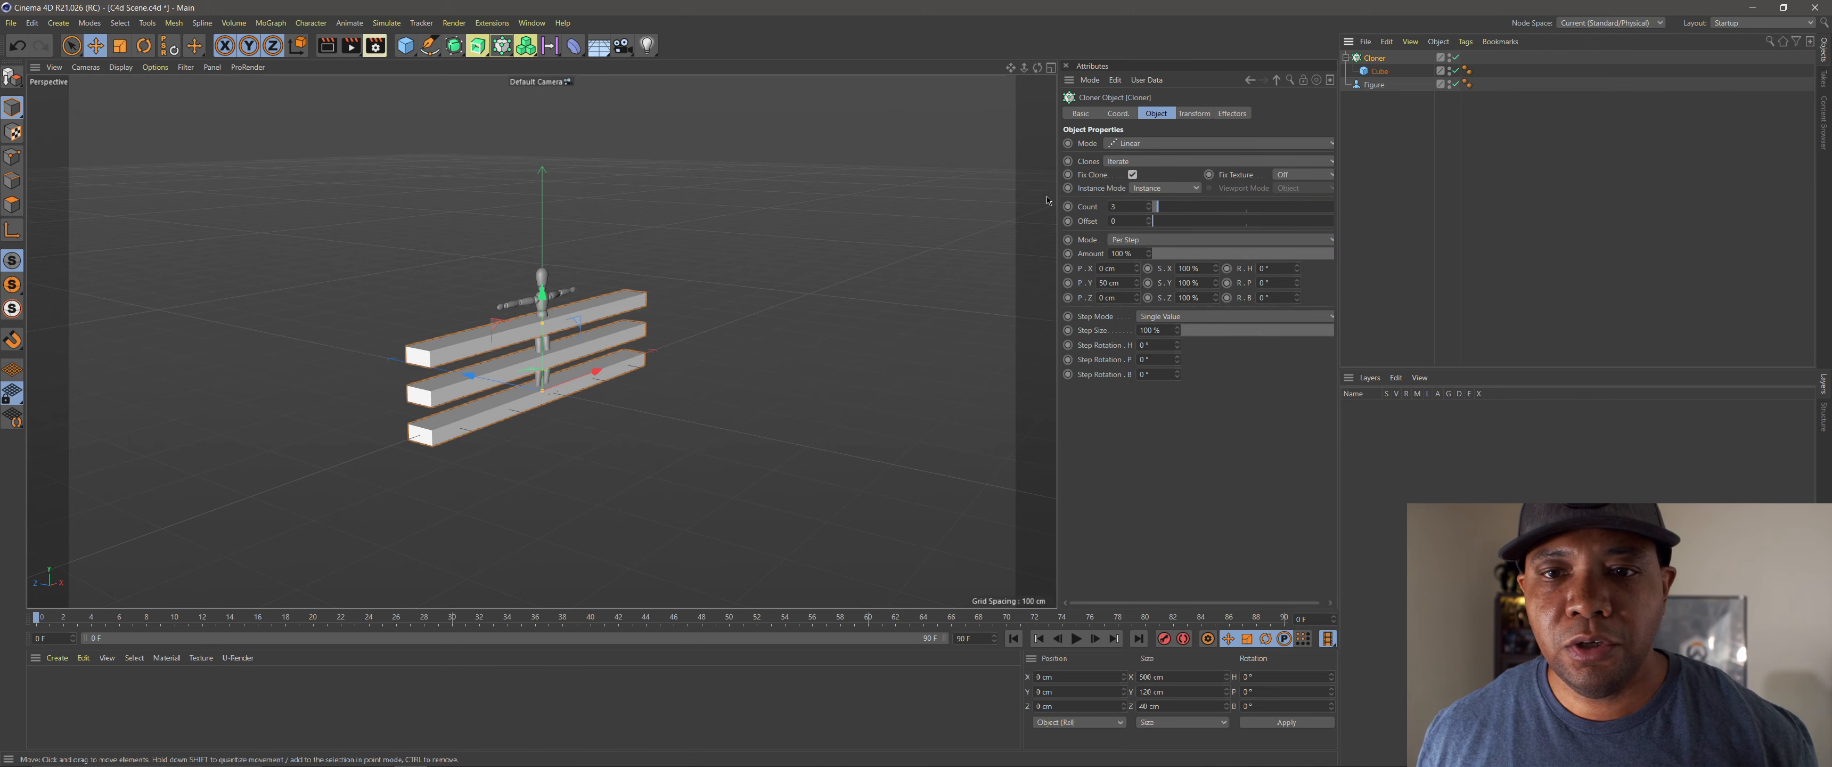
pyautogui.moveTo(1057, 198); pyautogui.dragTo(924, 201)
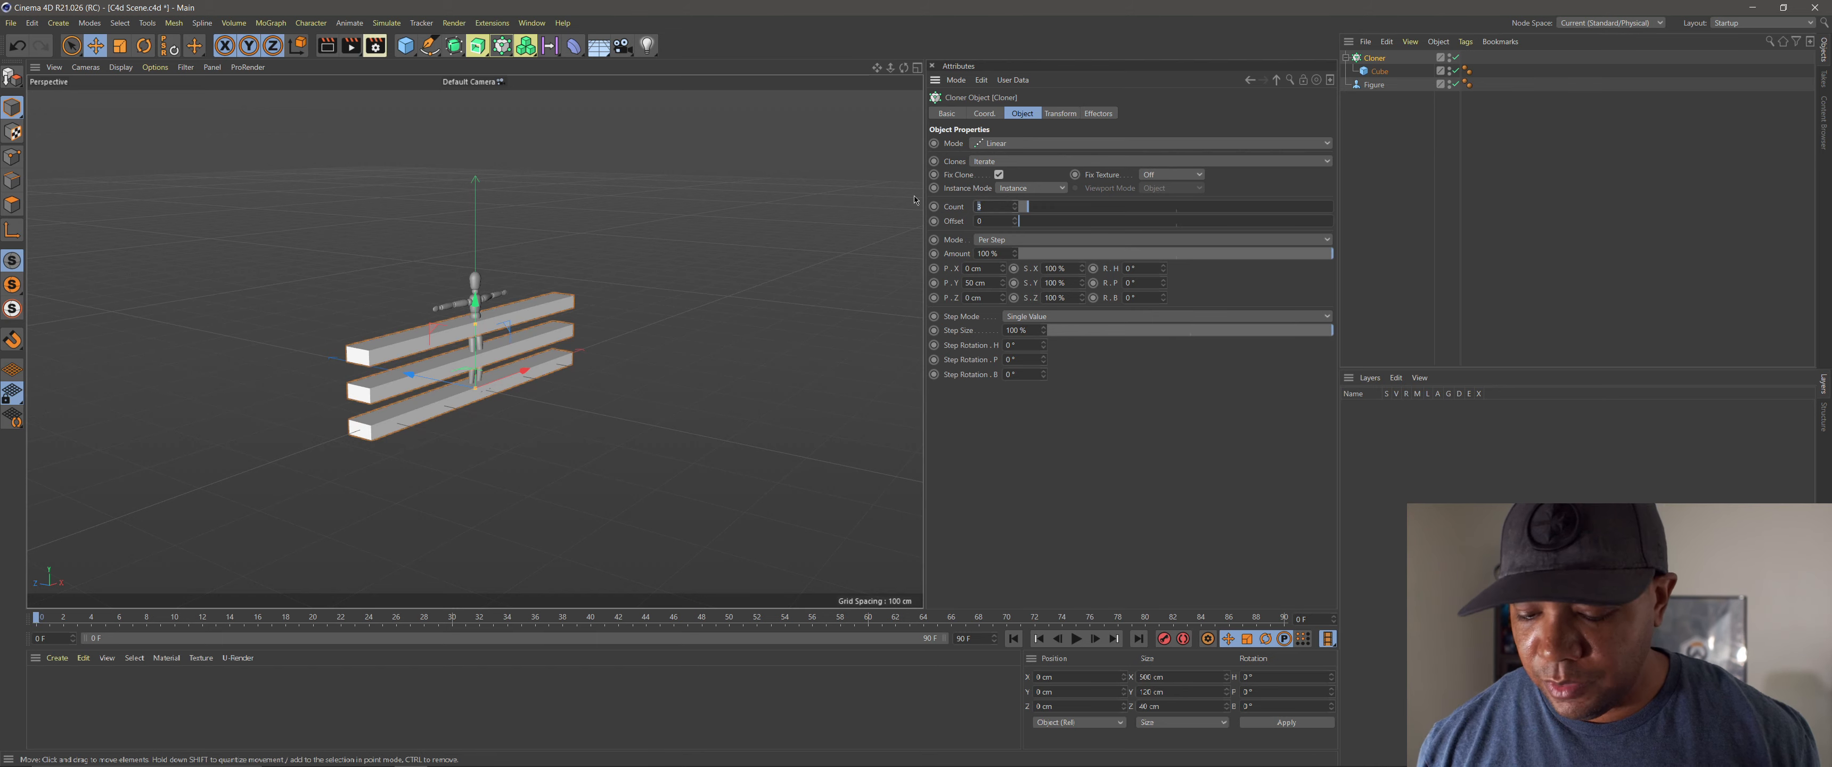
pyautogui.write('100')
pyautogui.press('Return')
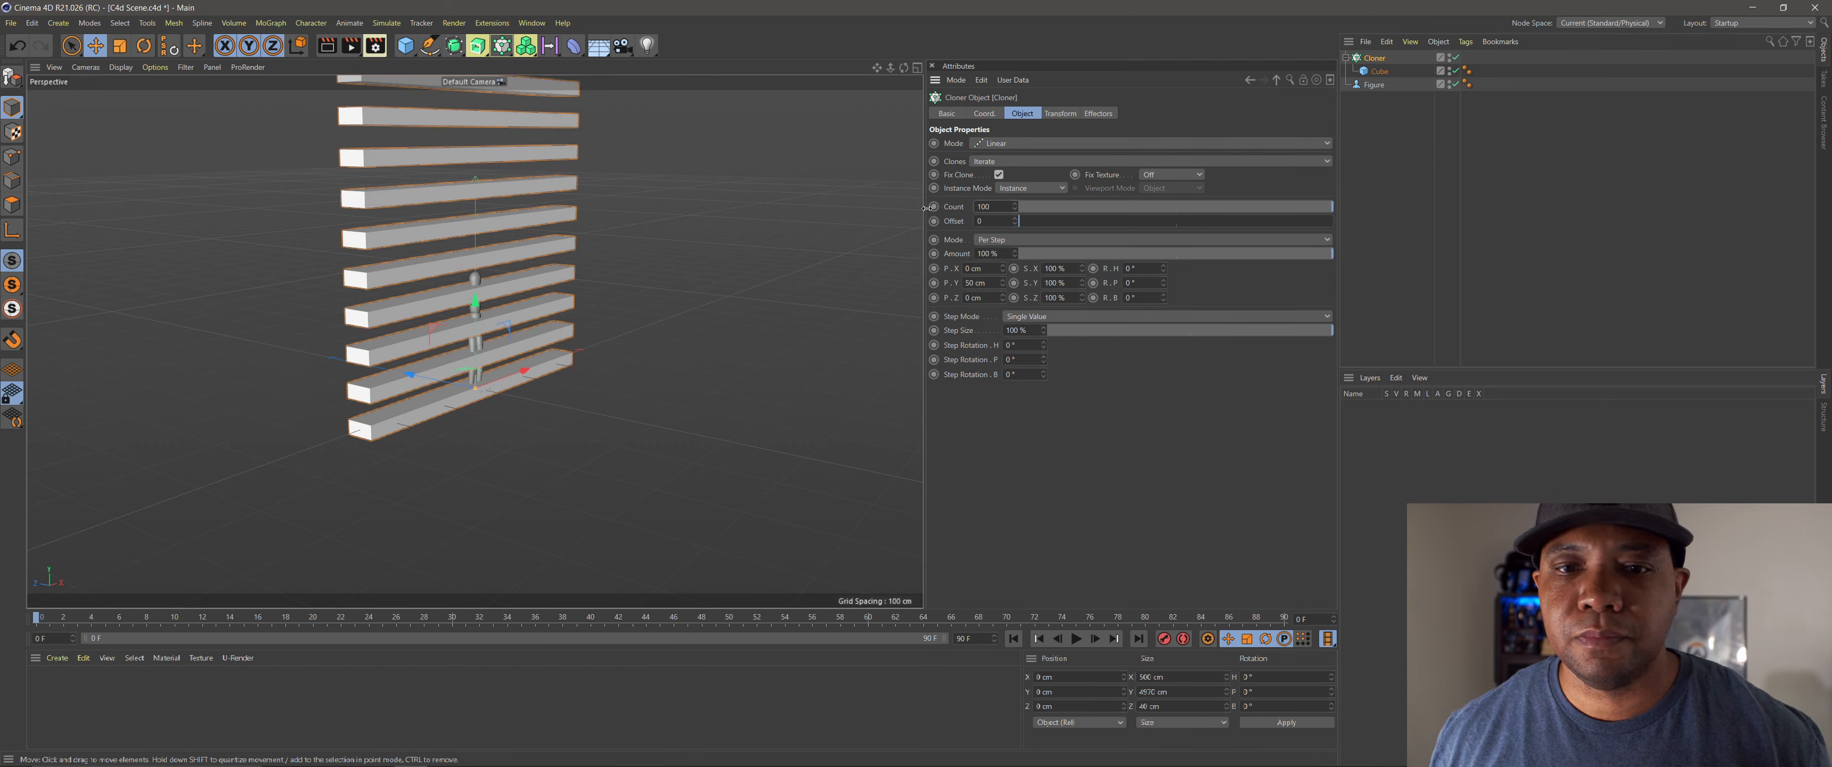
# Step: Set the Cloner's per-step position offset to 20 cm in Y and 30 cm in Z to form a staircase
pyautogui.moveTo(1003, 283); pyautogui.dragTo(1003, 303)
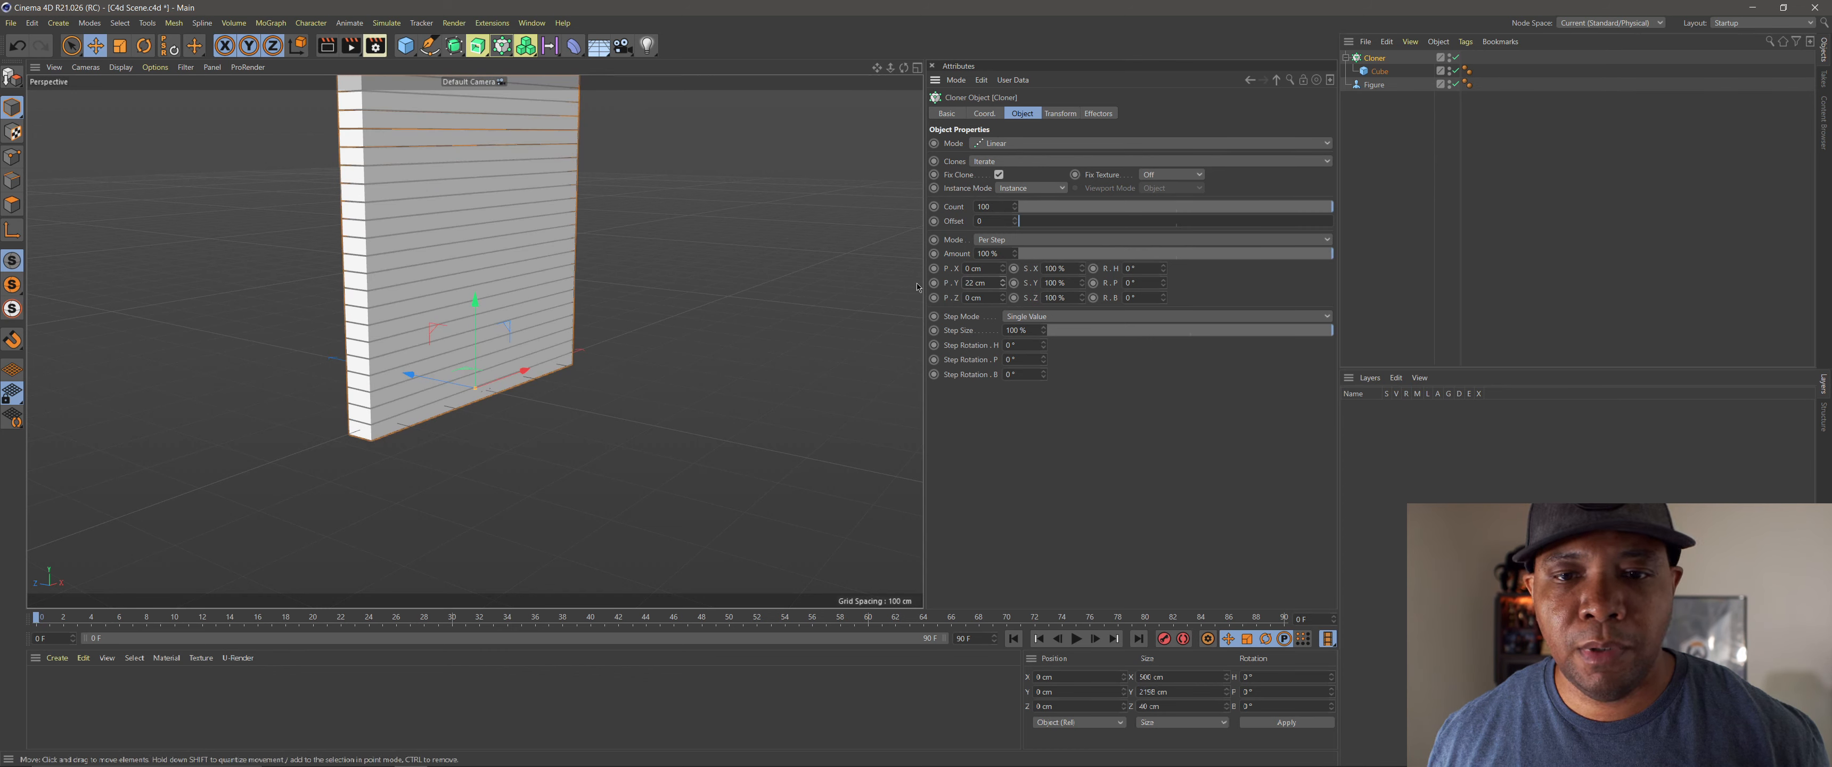
pyautogui.click(1003, 286)
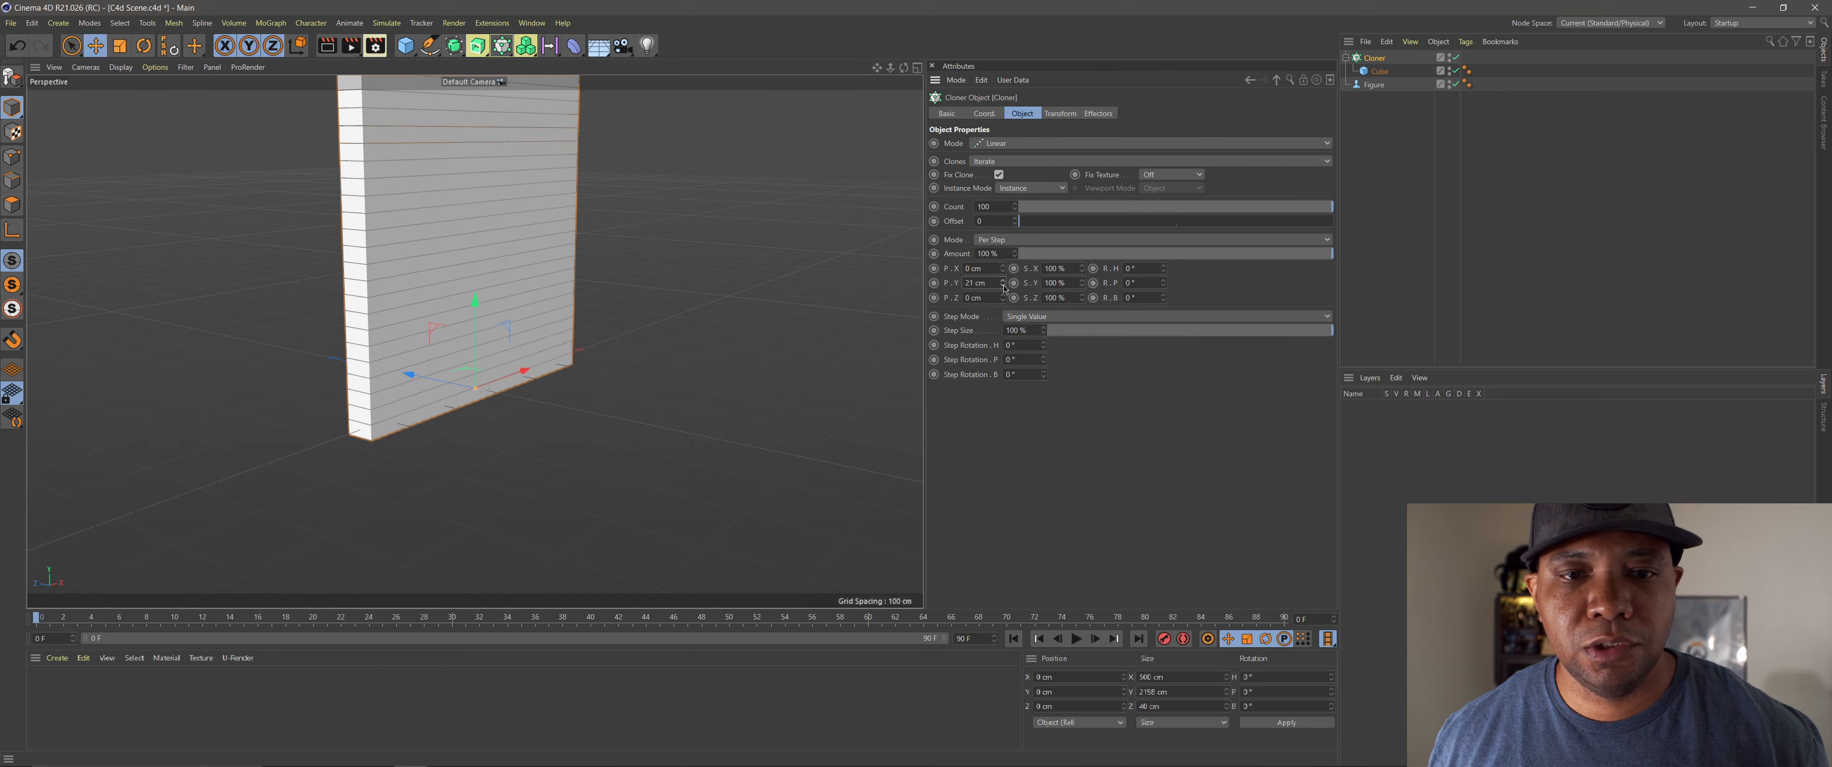
pyautogui.click(1003, 286)
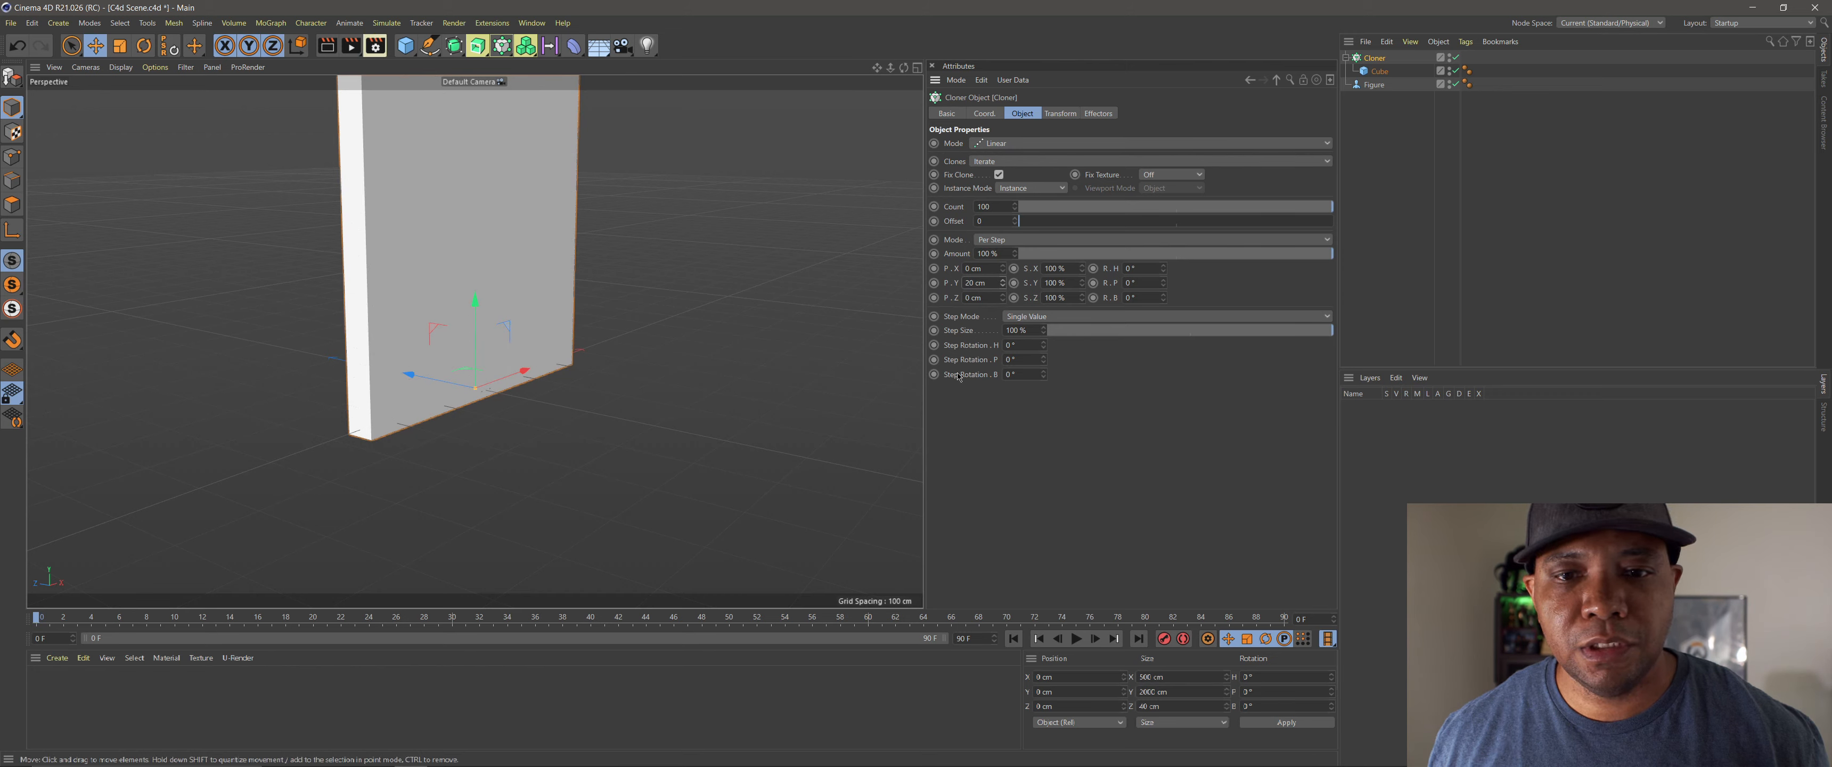
pyautogui.moveTo(1003, 297); pyautogui.dragTo(583, 288)
pyautogui.write('30')
pyautogui.press('Return')
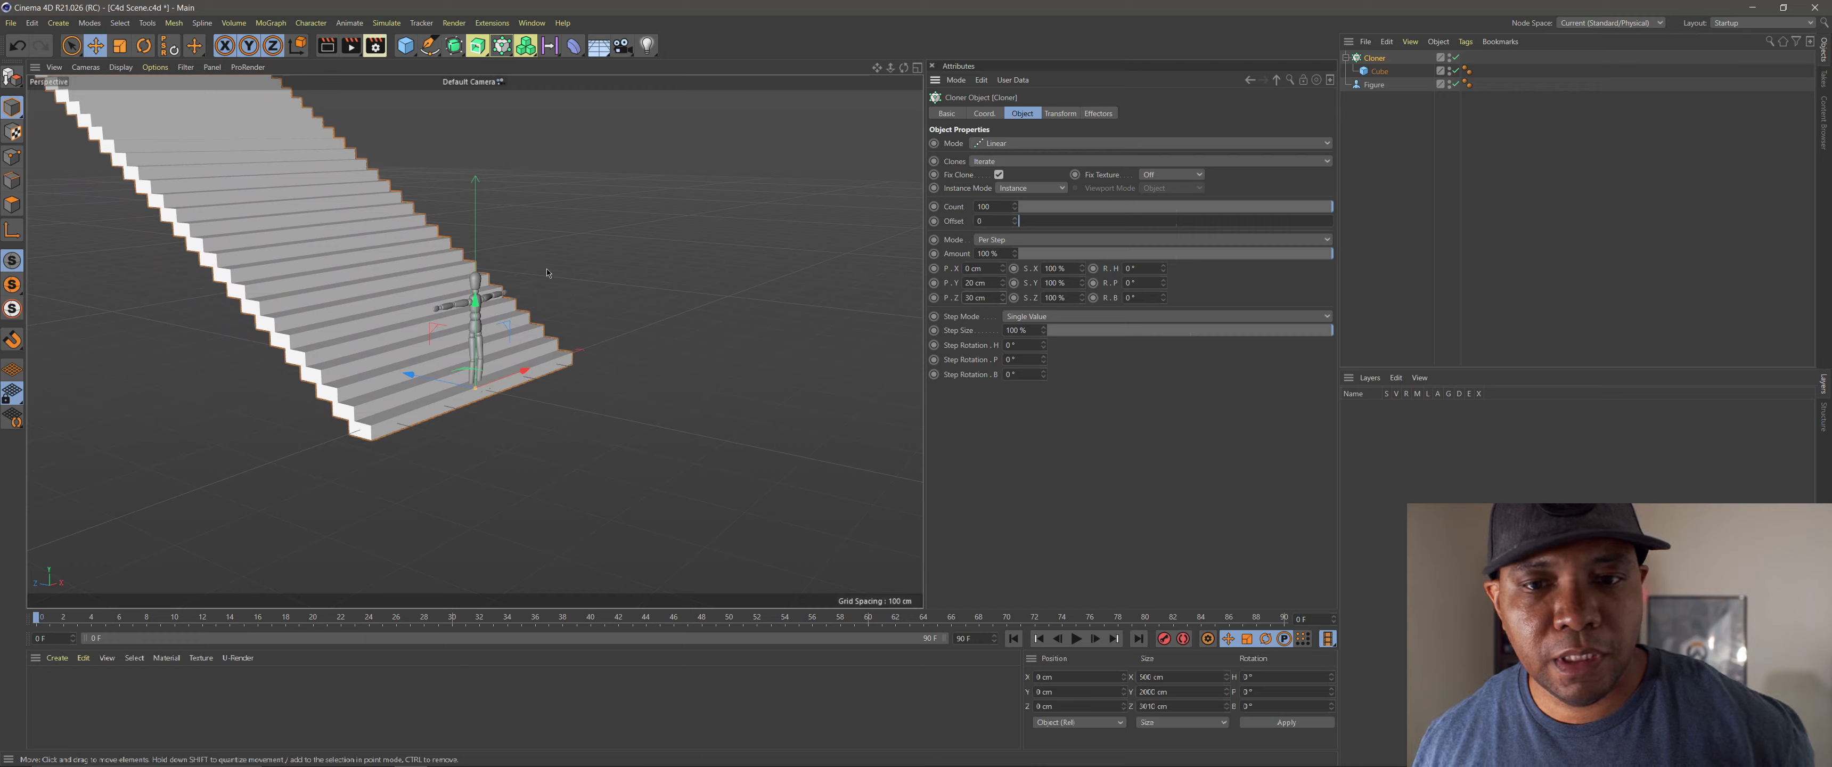
# Step: Add a plane under the staircase and enlarge it to about 1613 cm wide and 2865 cm in height
pyautogui.keyDown('alt'); pyautogui.moveTo(512, 306); pyautogui.dragTo(185, 142); pyautogui.keyUp('alt')
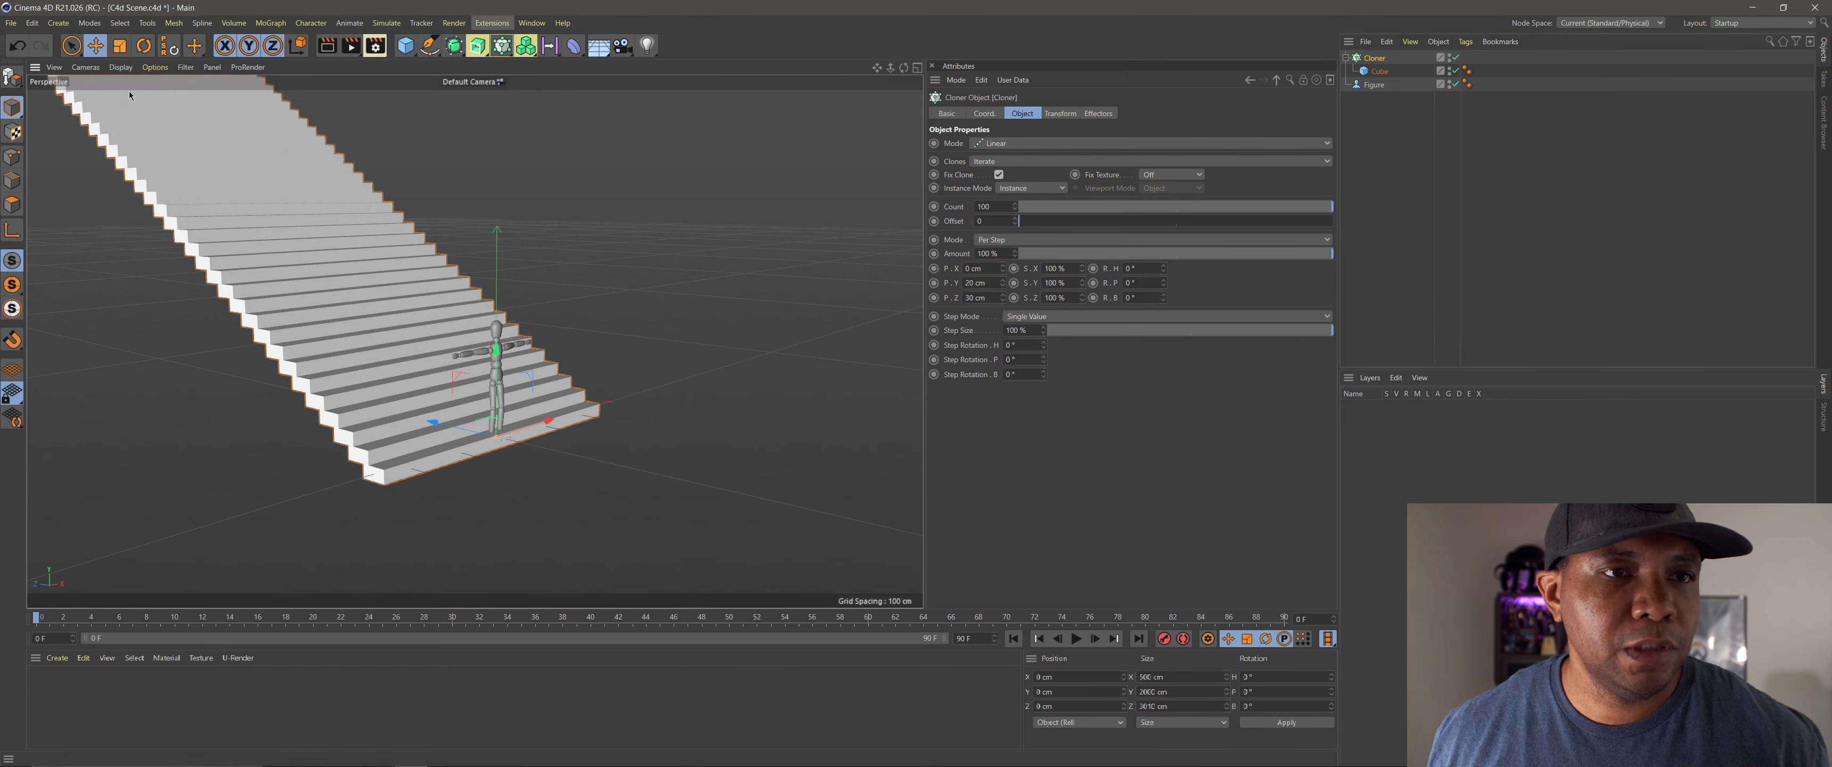
pyautogui.click(406, 46)
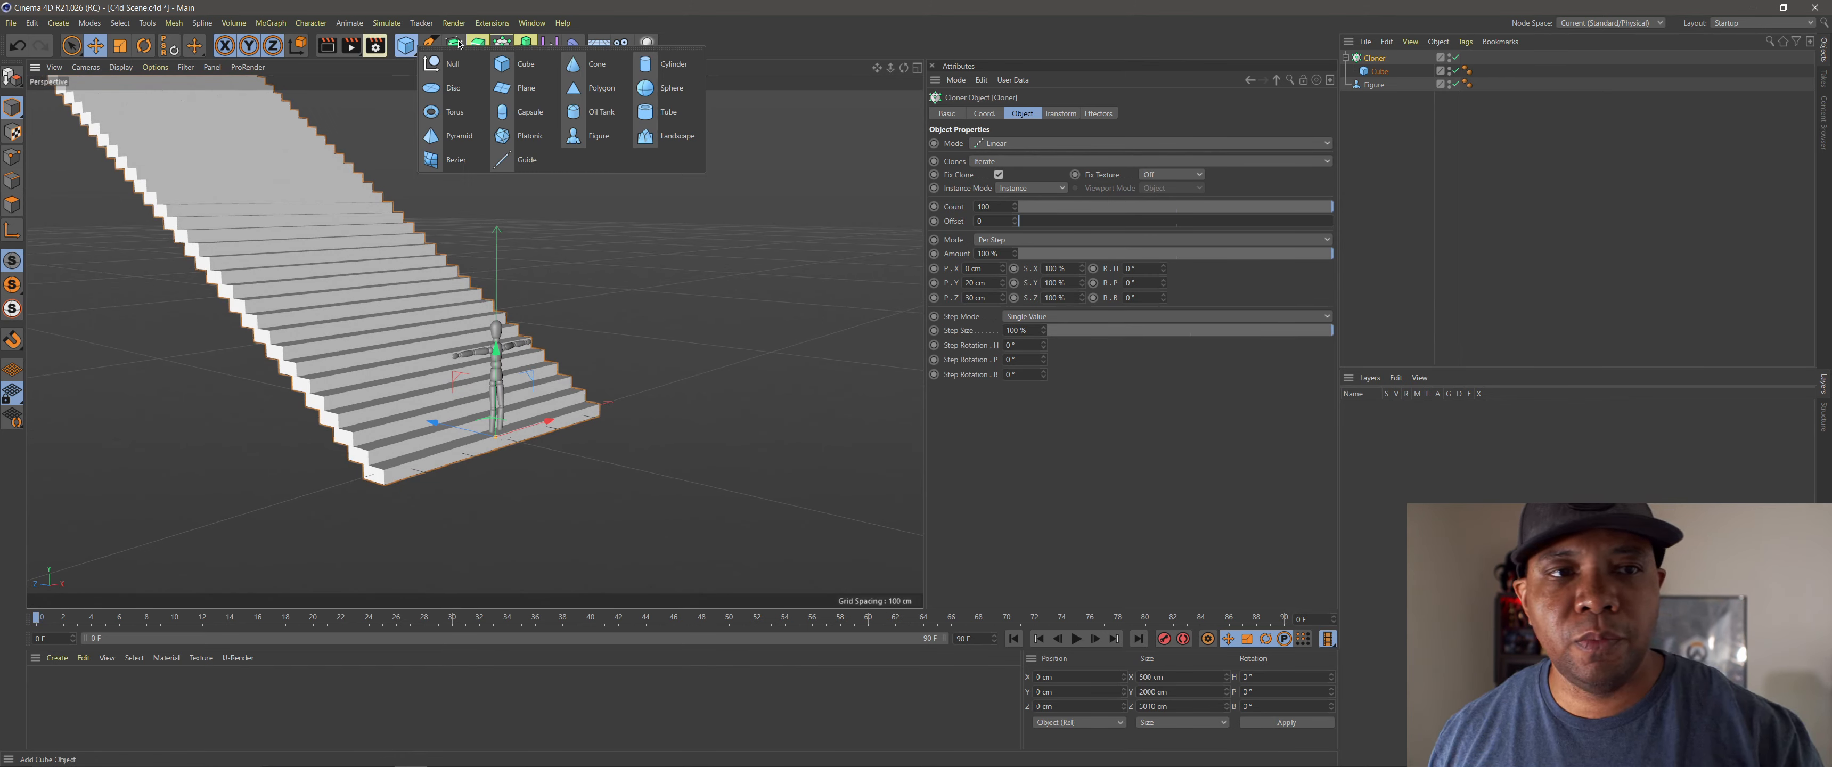
pyautogui.click(523, 88)
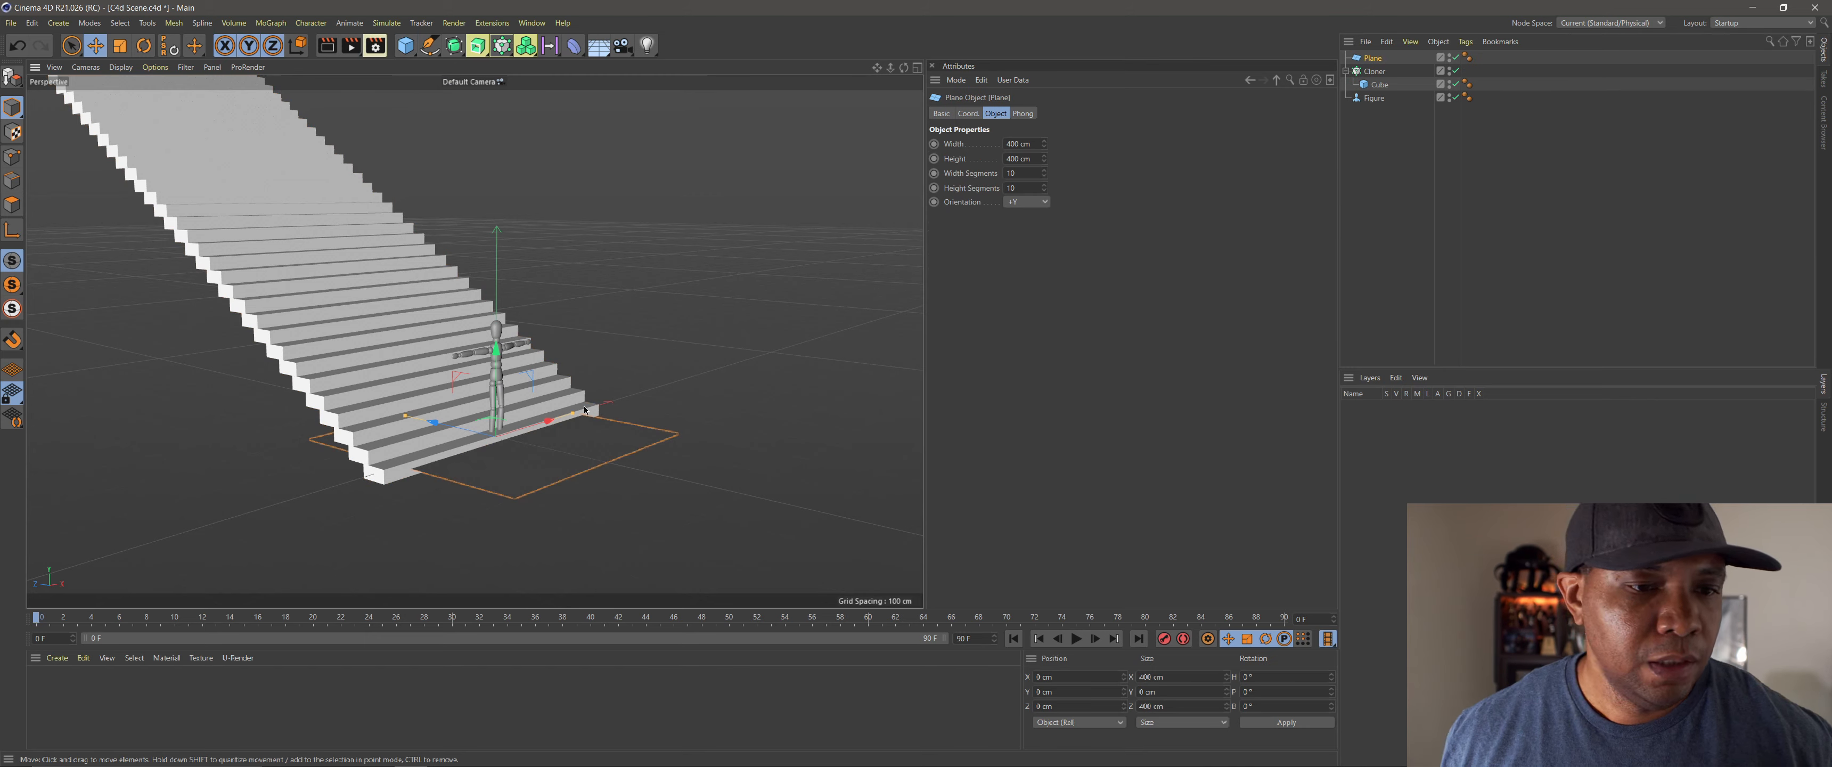
pyautogui.moveTo(585, 410); pyautogui.dragTo(676, 382)
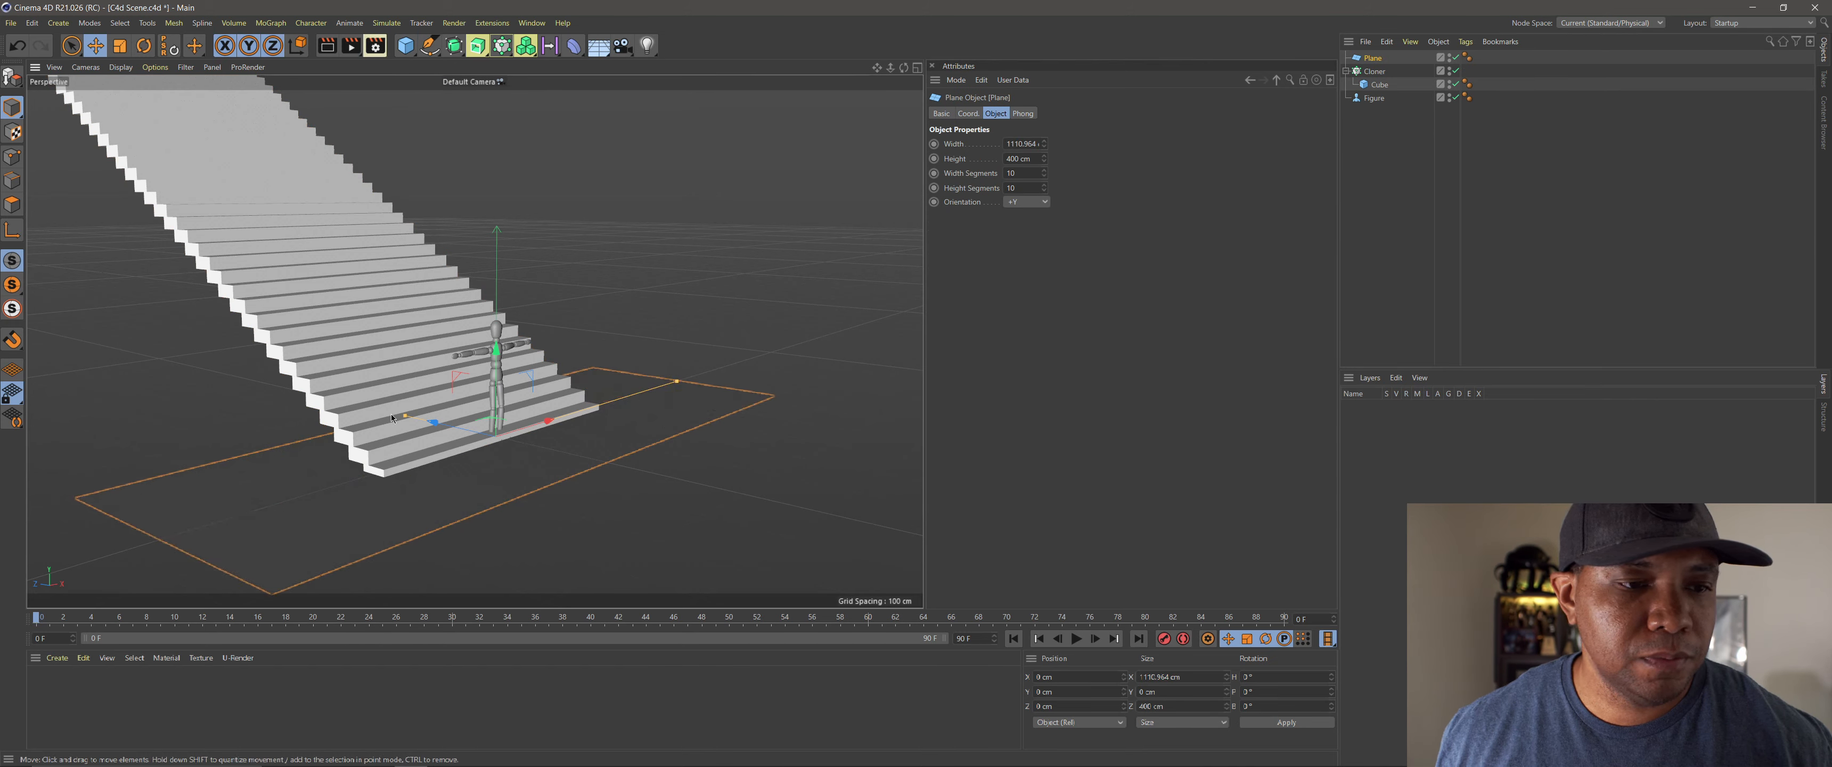
pyautogui.moveTo(392, 418); pyautogui.dragTo(84, 282)
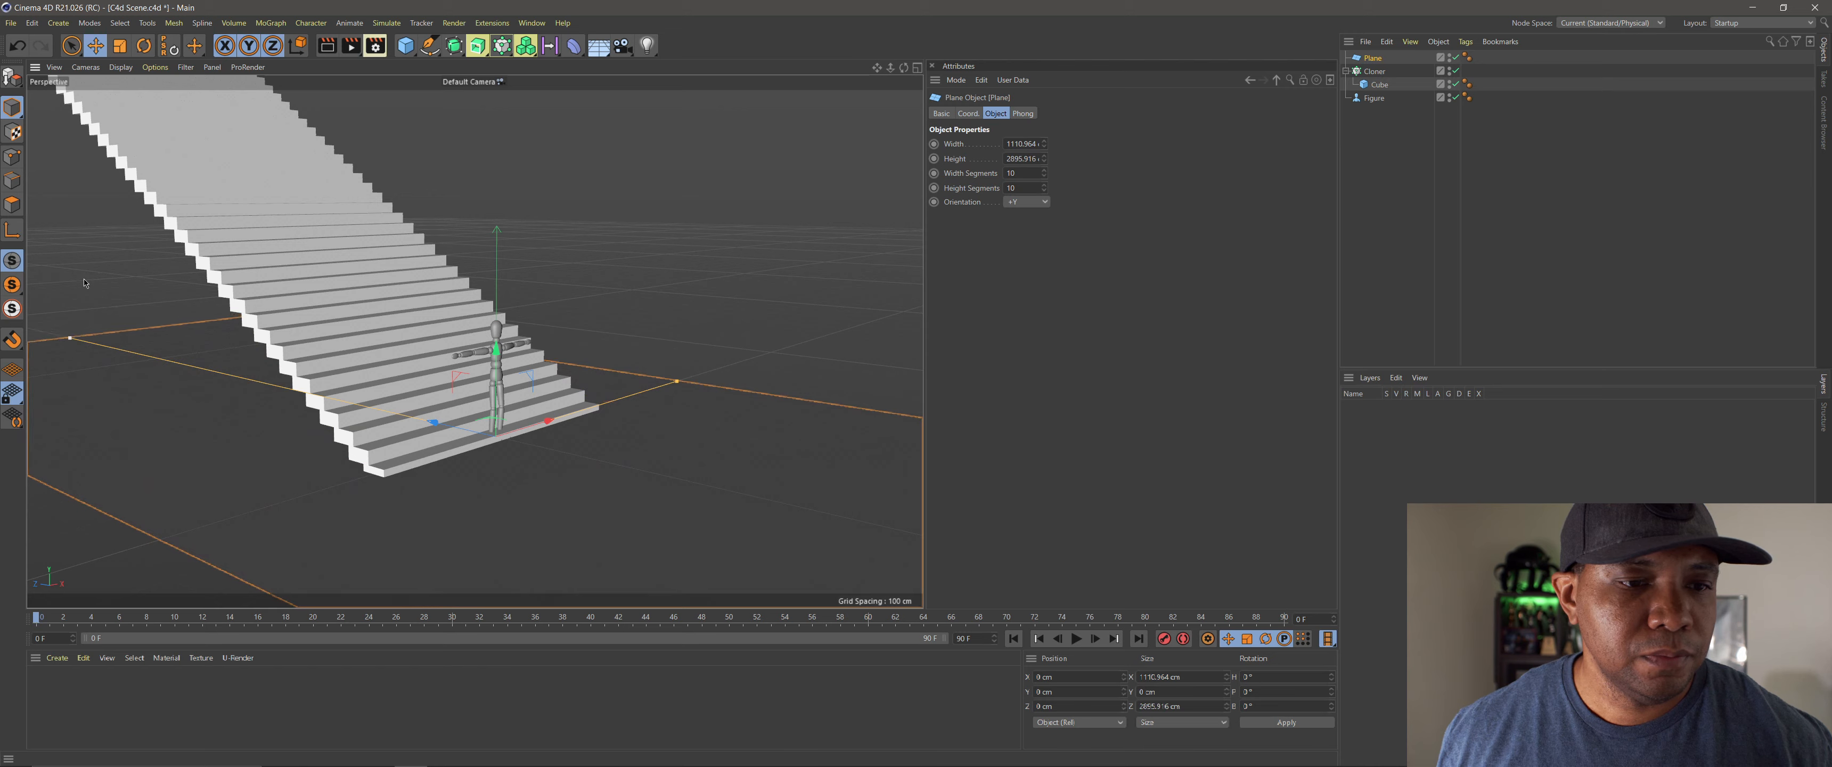
pyautogui.moveTo(676, 381); pyautogui.dragTo(734, 364)
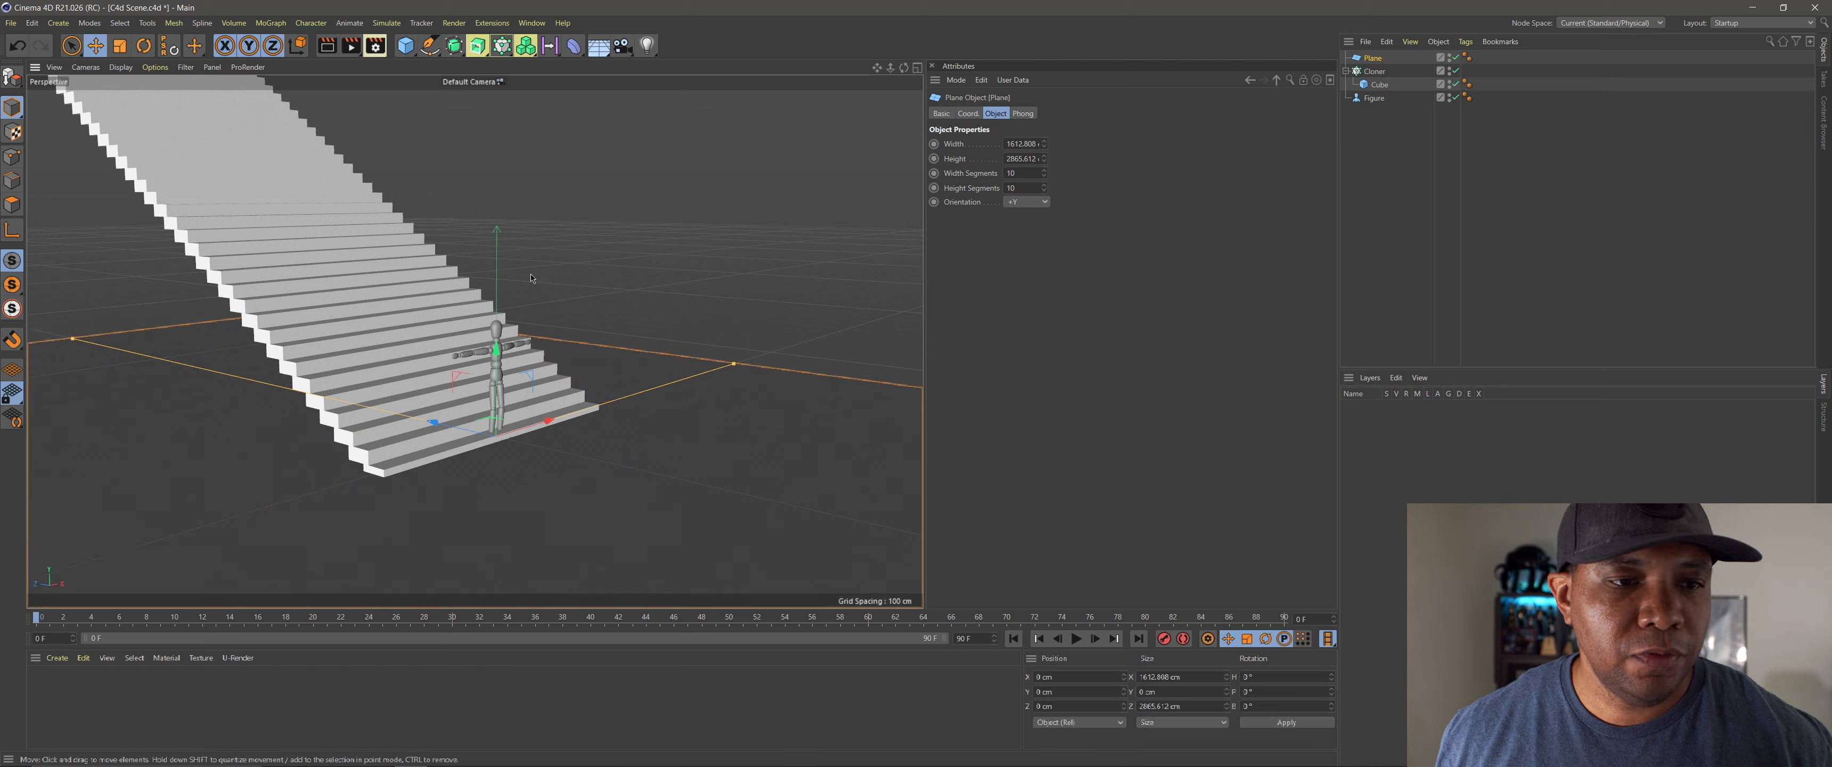
# Step: Lower the plane by about 5 cm and enlarge it to about 2060 cm wide and 3543 cm in height
pyautogui.moveTo(497, 356); pyautogui.dragTo(520, 369)
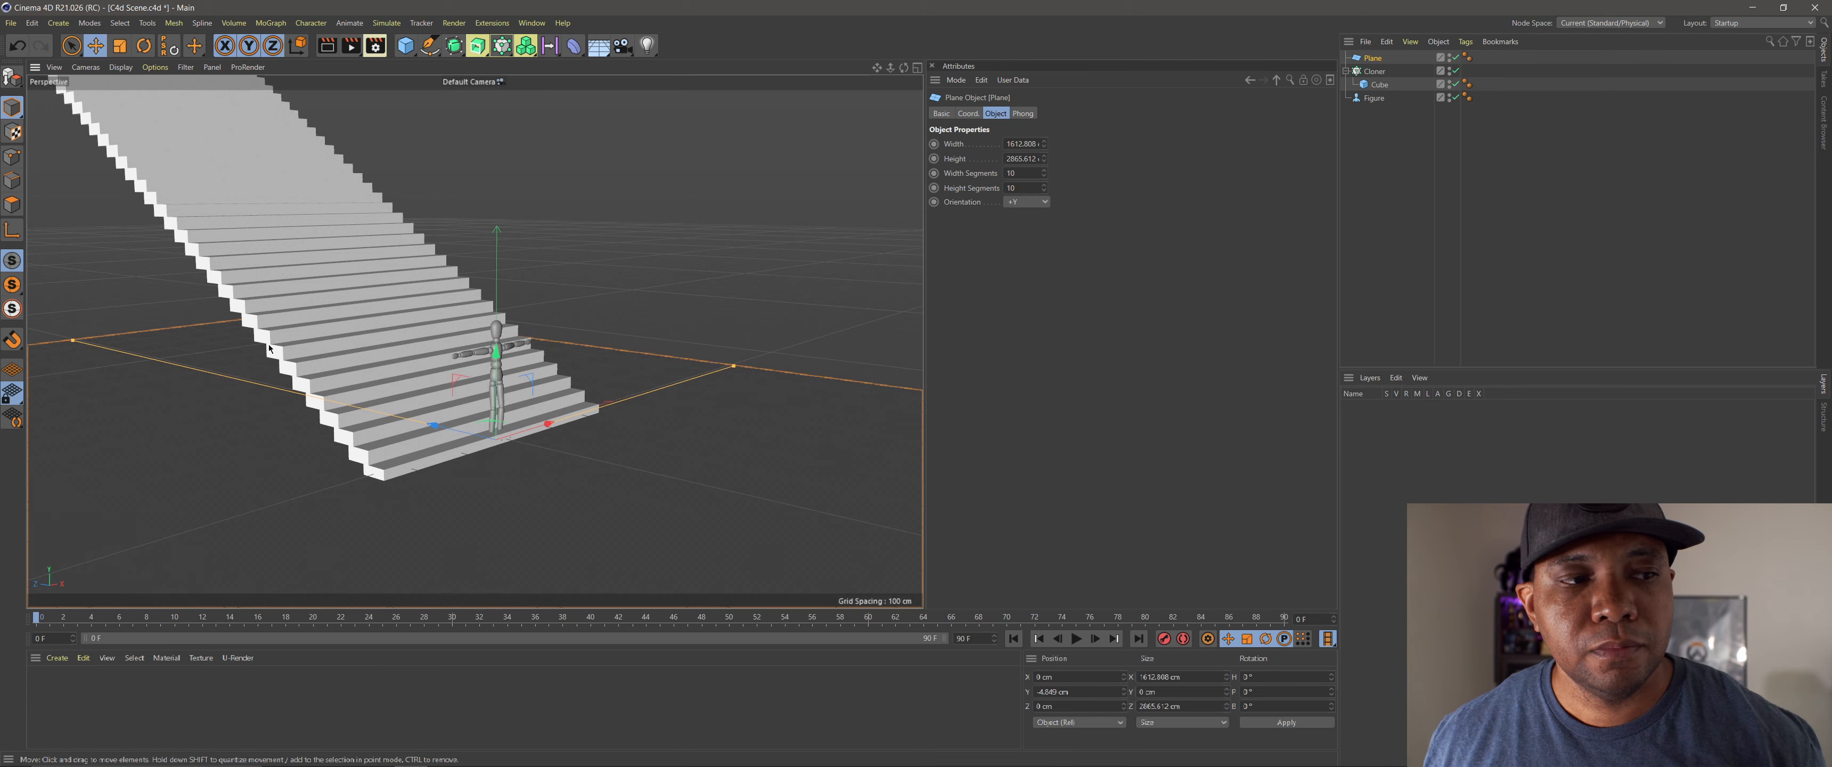
pyautogui.moveTo(72, 341); pyautogui.dragTo(22, 329)
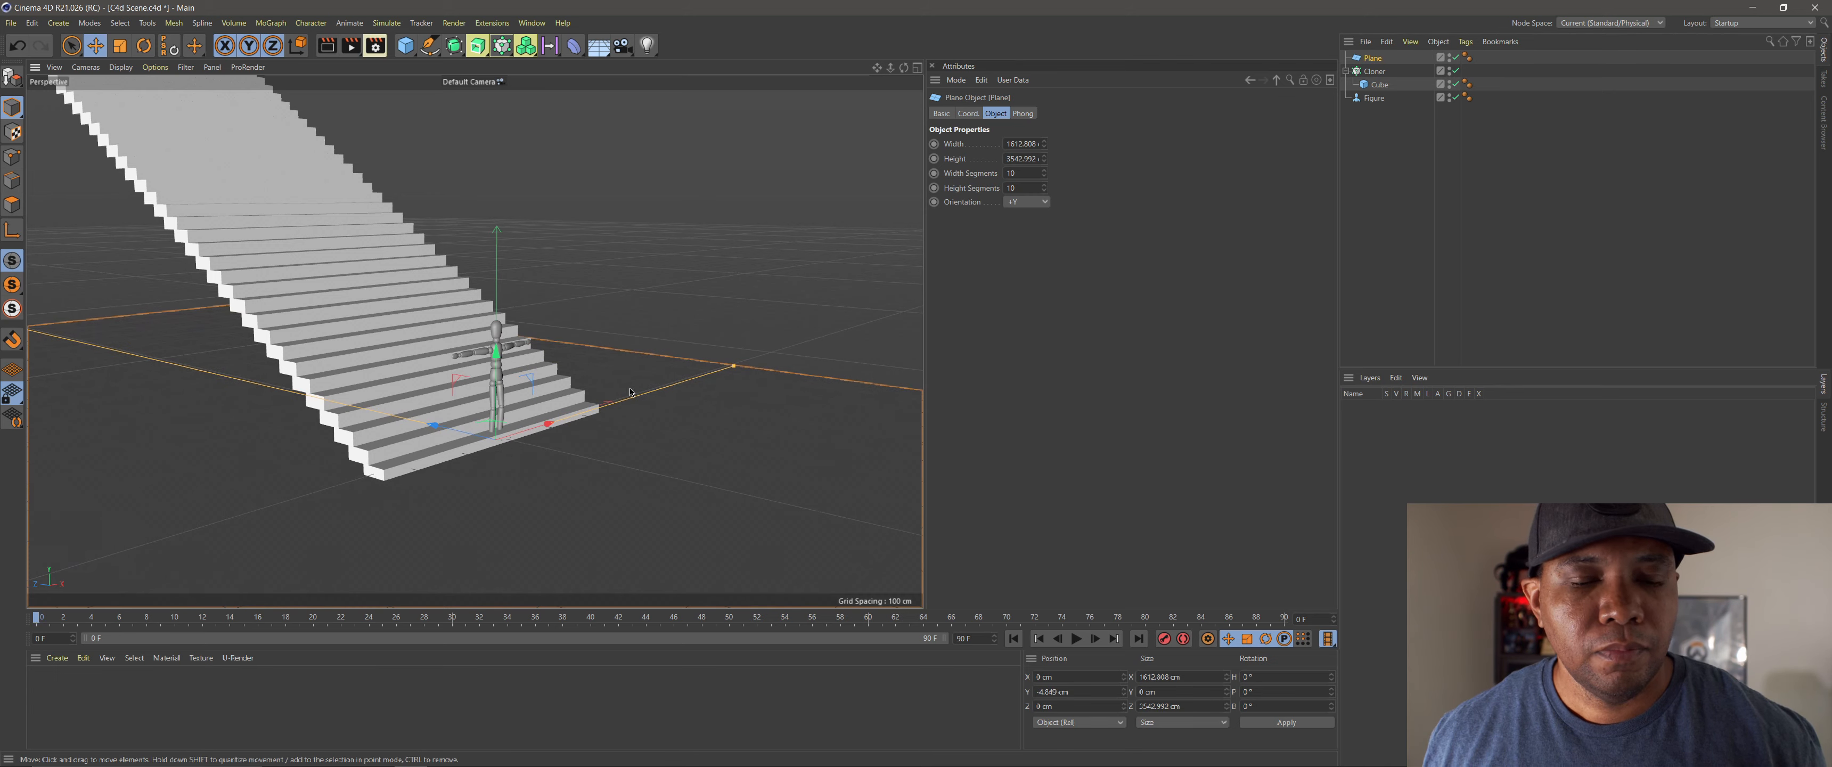
pyautogui.keyDown('alt'); pyautogui.moveTo(634, 390); pyautogui.dragTo(857, 459, button='right'); pyautogui.keyUp('alt')
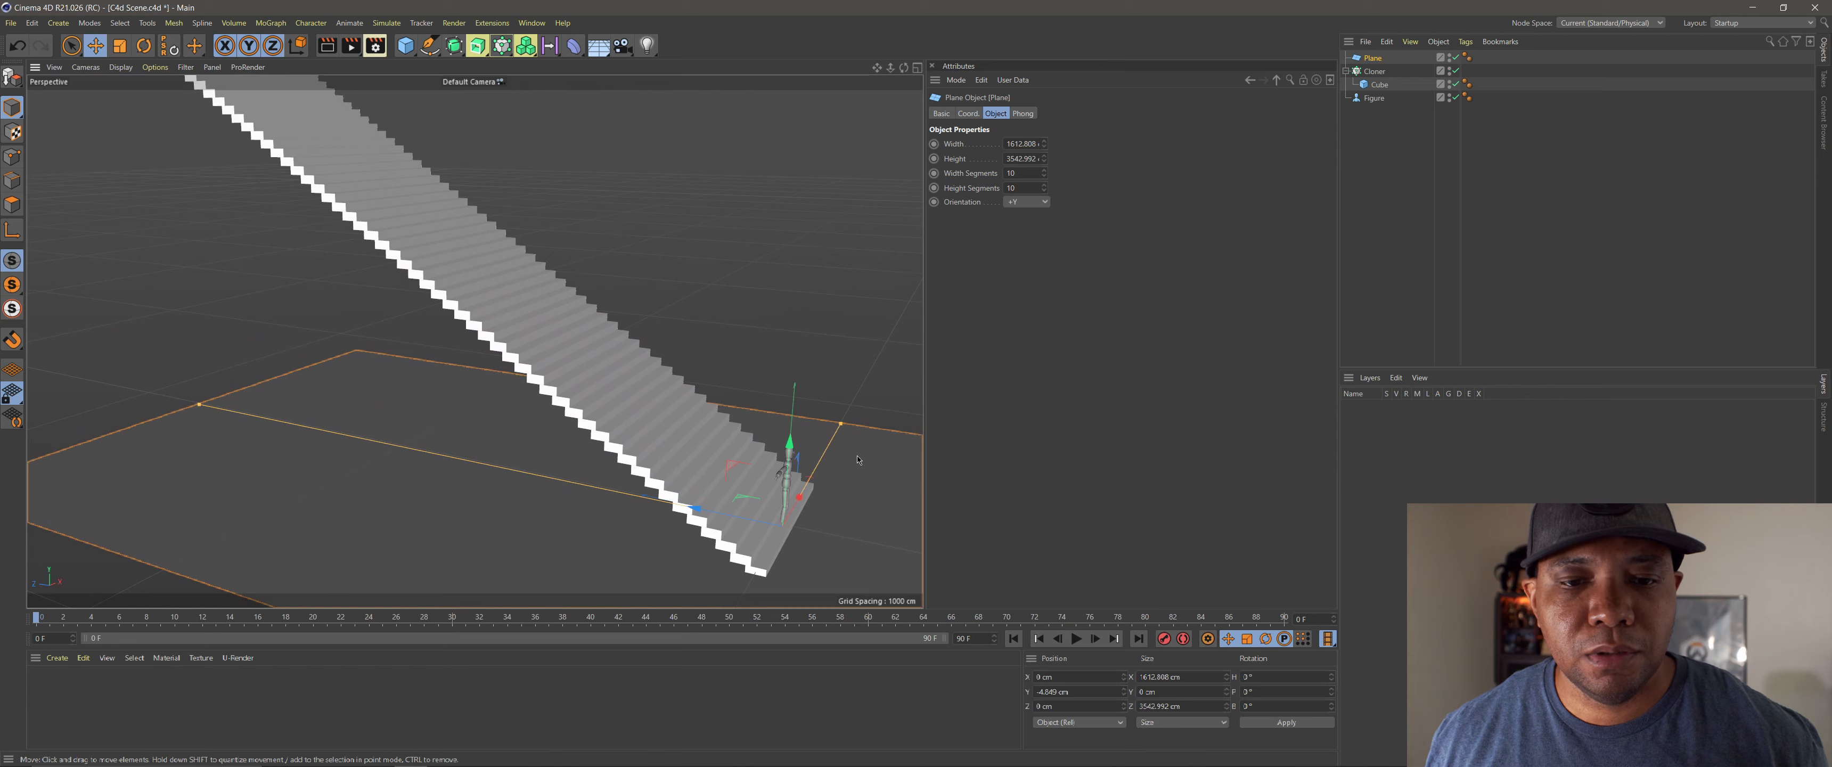
pyautogui.moveTo(845, 428); pyautogui.dragTo(854, 409)
pyautogui.keyDown('alt'); pyautogui.moveTo(854, 407); pyautogui.dragTo(783, 410, button='middle'); pyautogui.keyUp('alt')
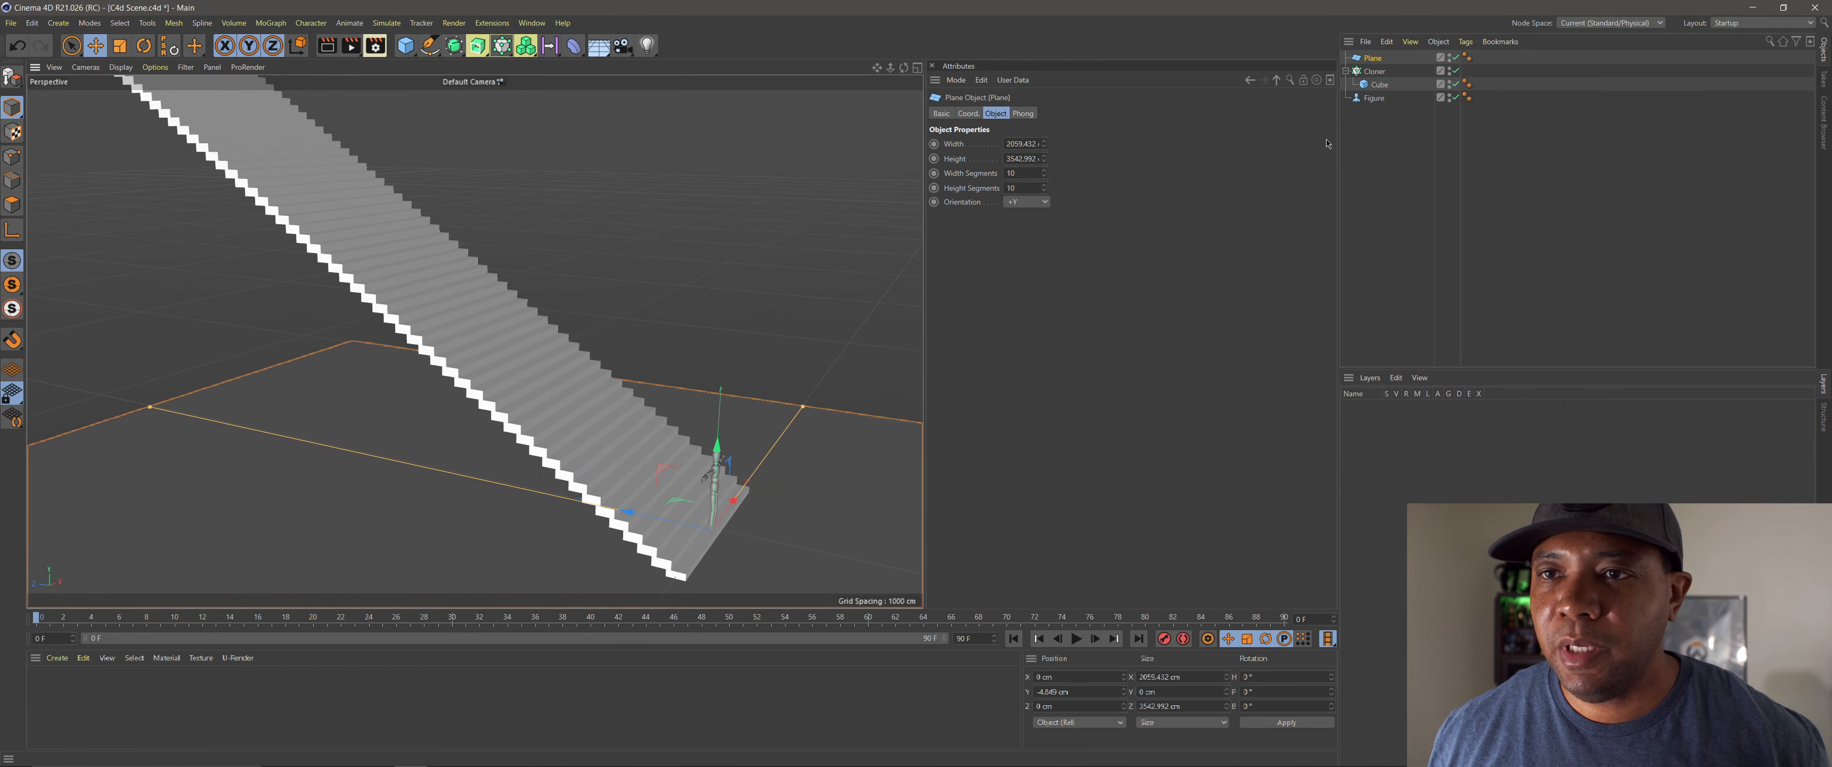
# Step: Rename the plane as Floor
pyautogui.doubleClick(1378, 60)
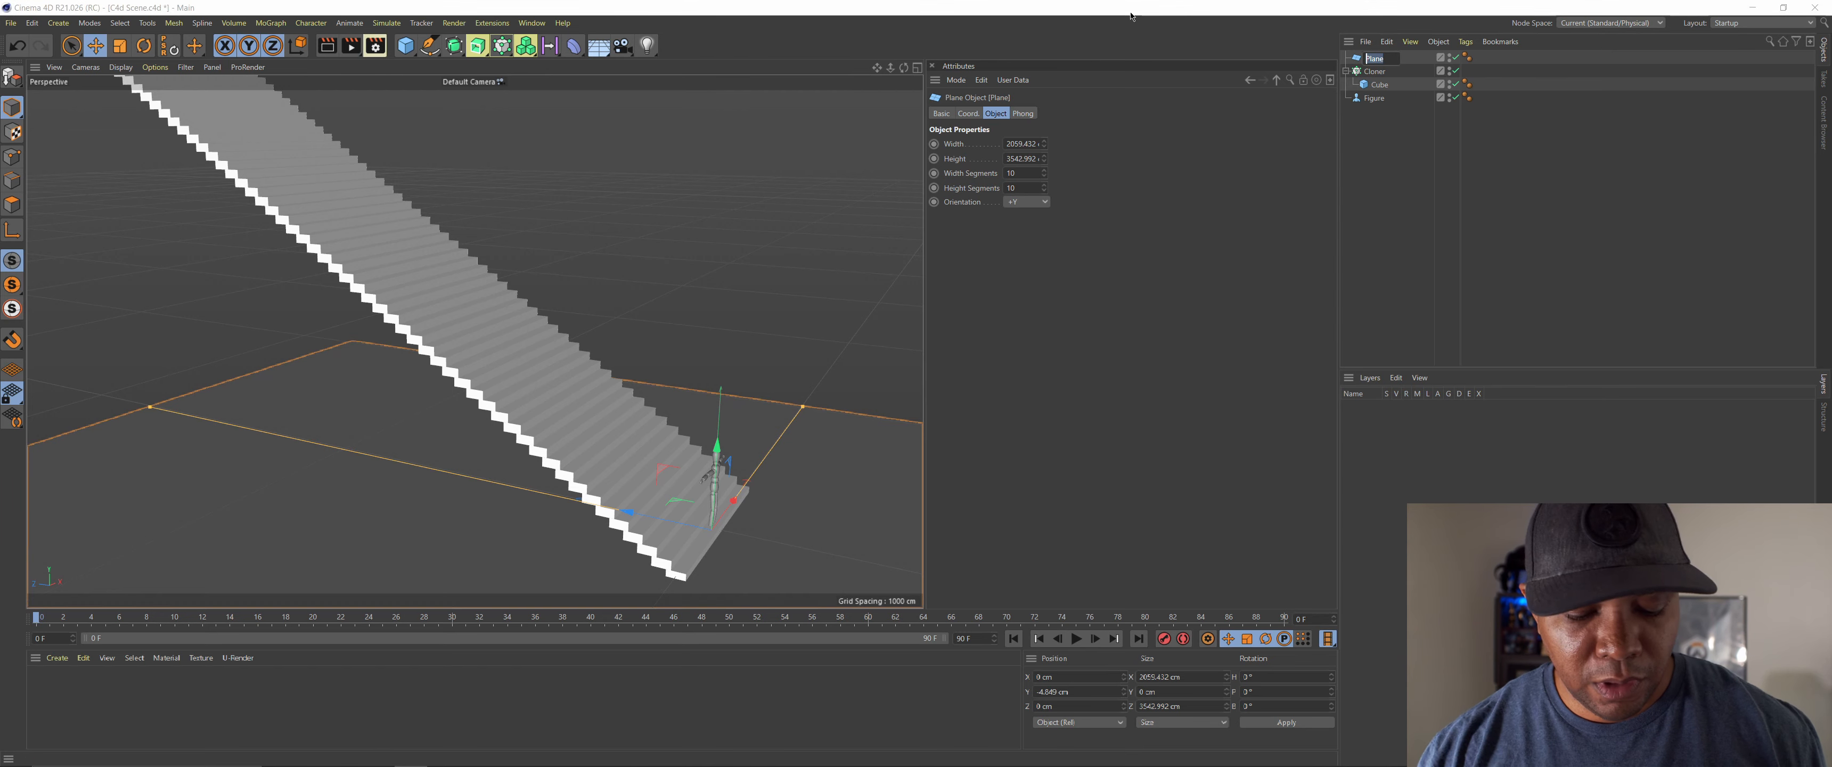
pyautogui.write('Floo')
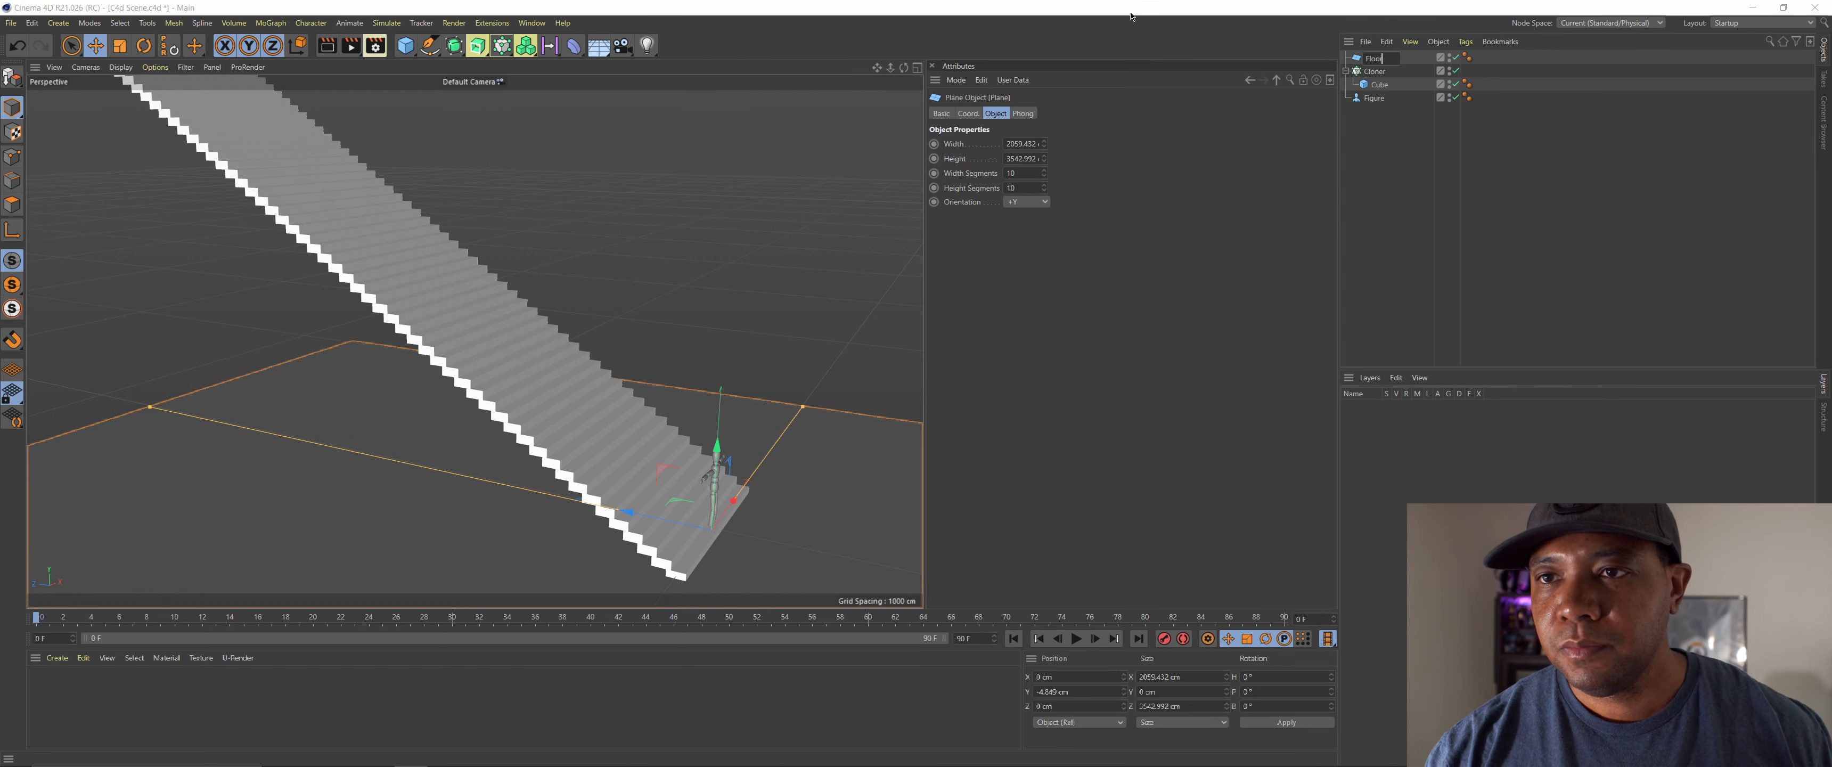
pyautogui.write('r')
pyautogui.press('Return')
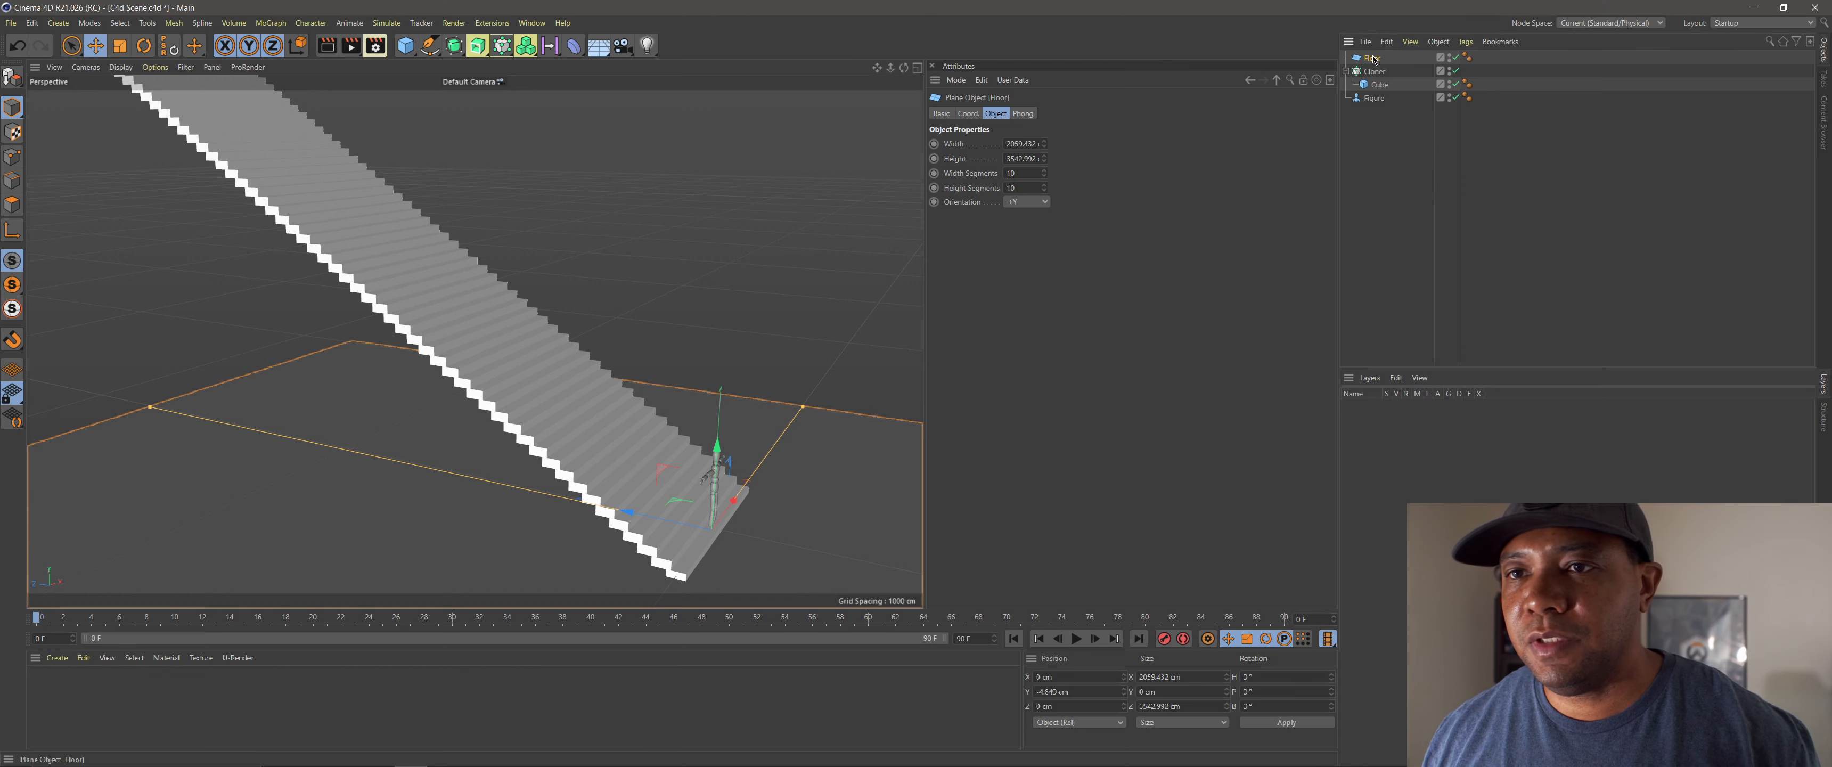
# Step: Create an instance of the Floor plane and raise it well above the original floor
pyautogui.click(455, 47)
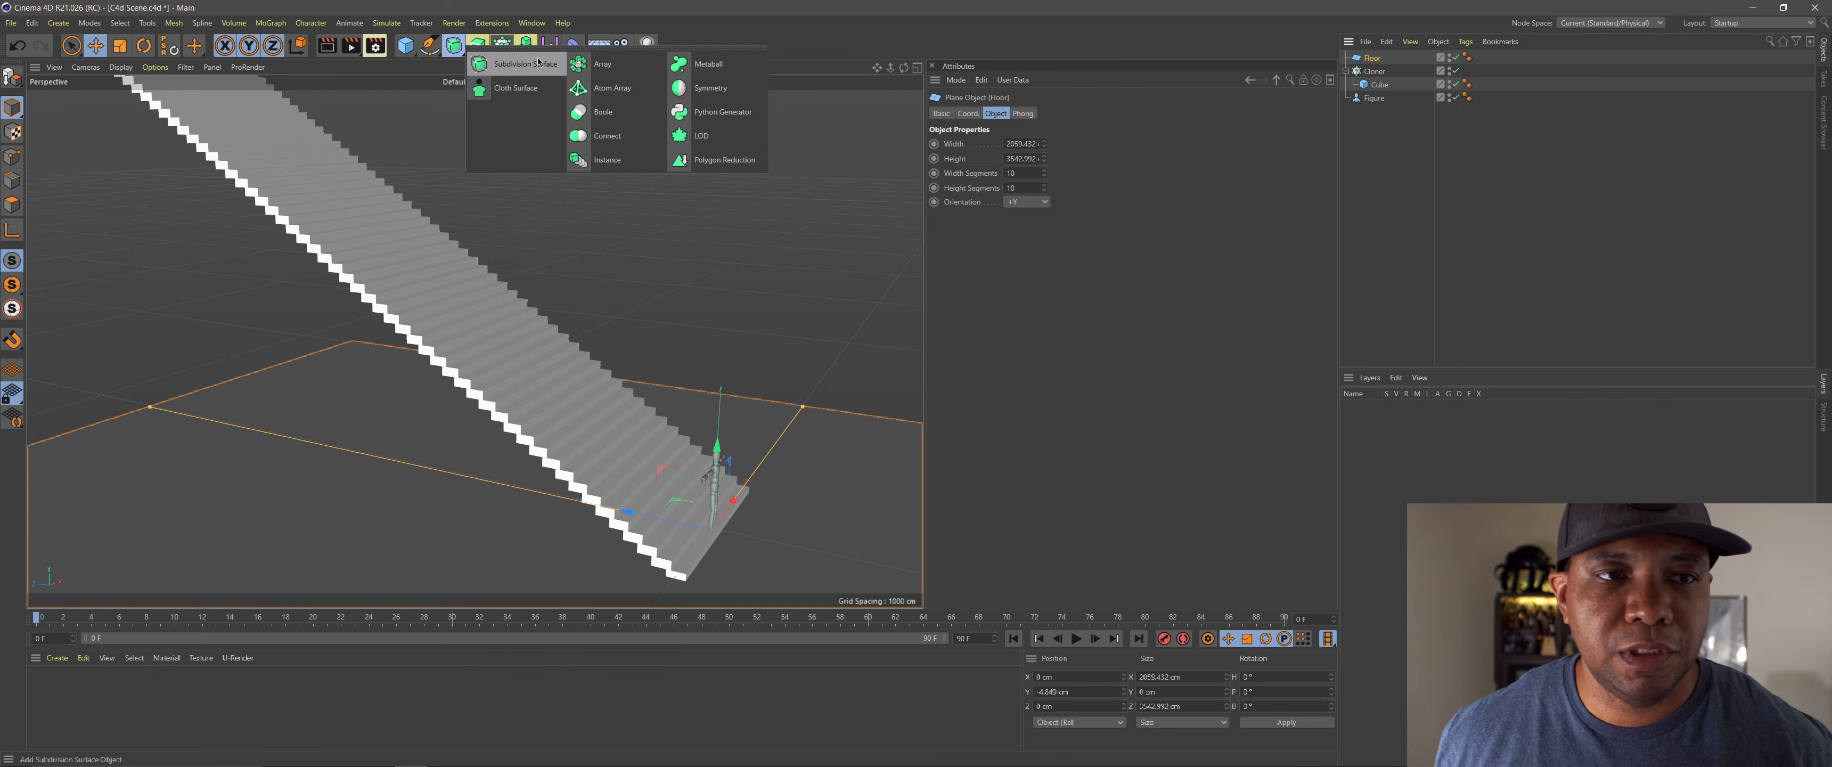
pyautogui.click(619, 163)
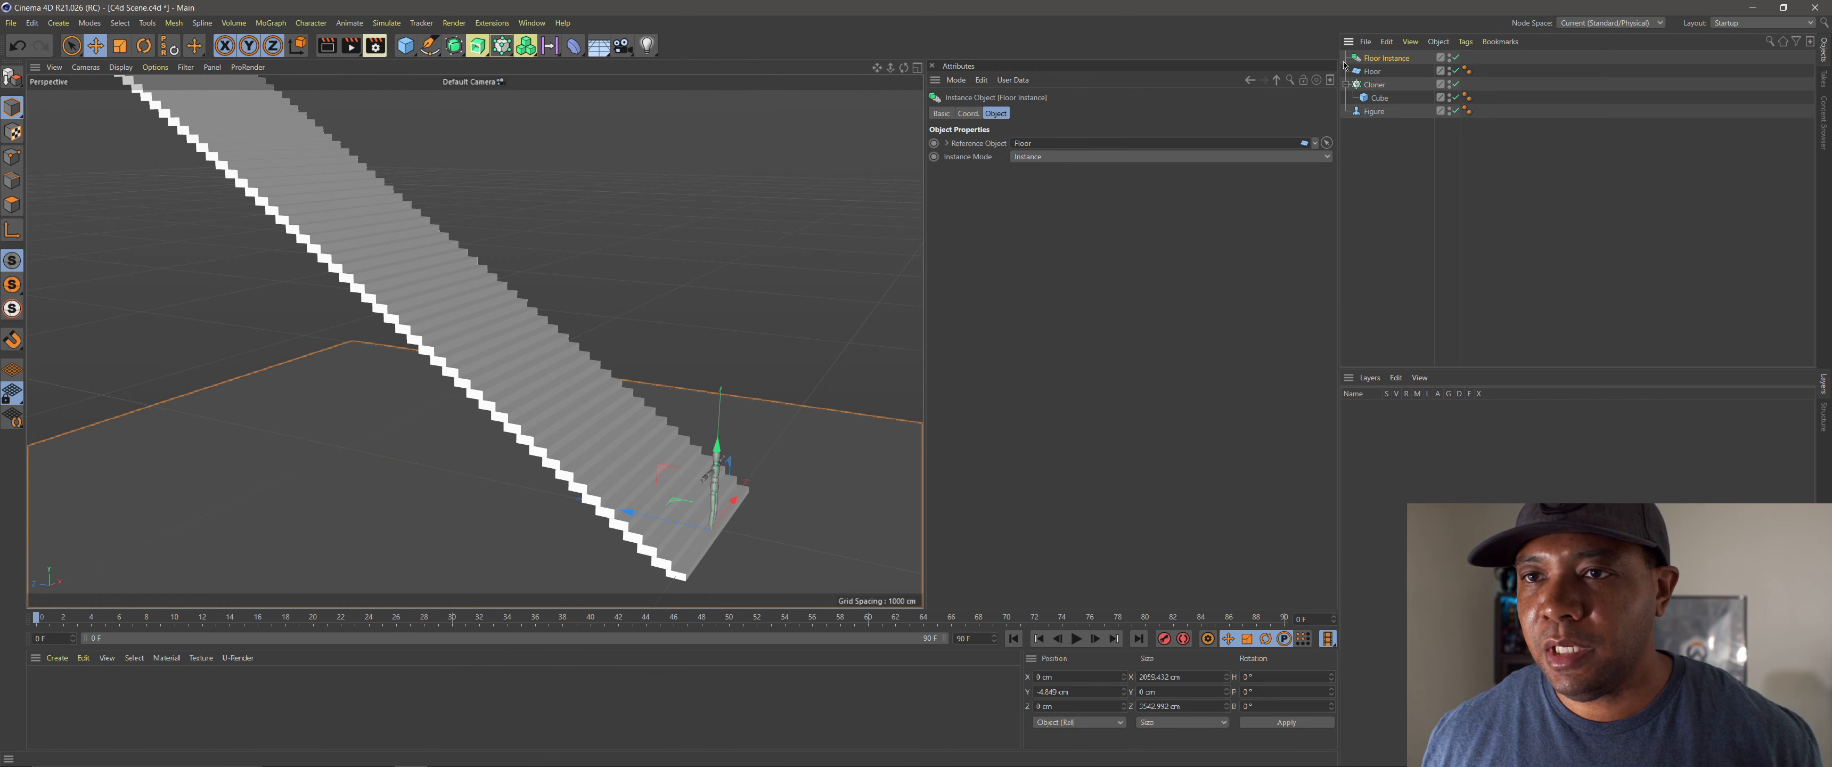
pyautogui.click(1372, 72)
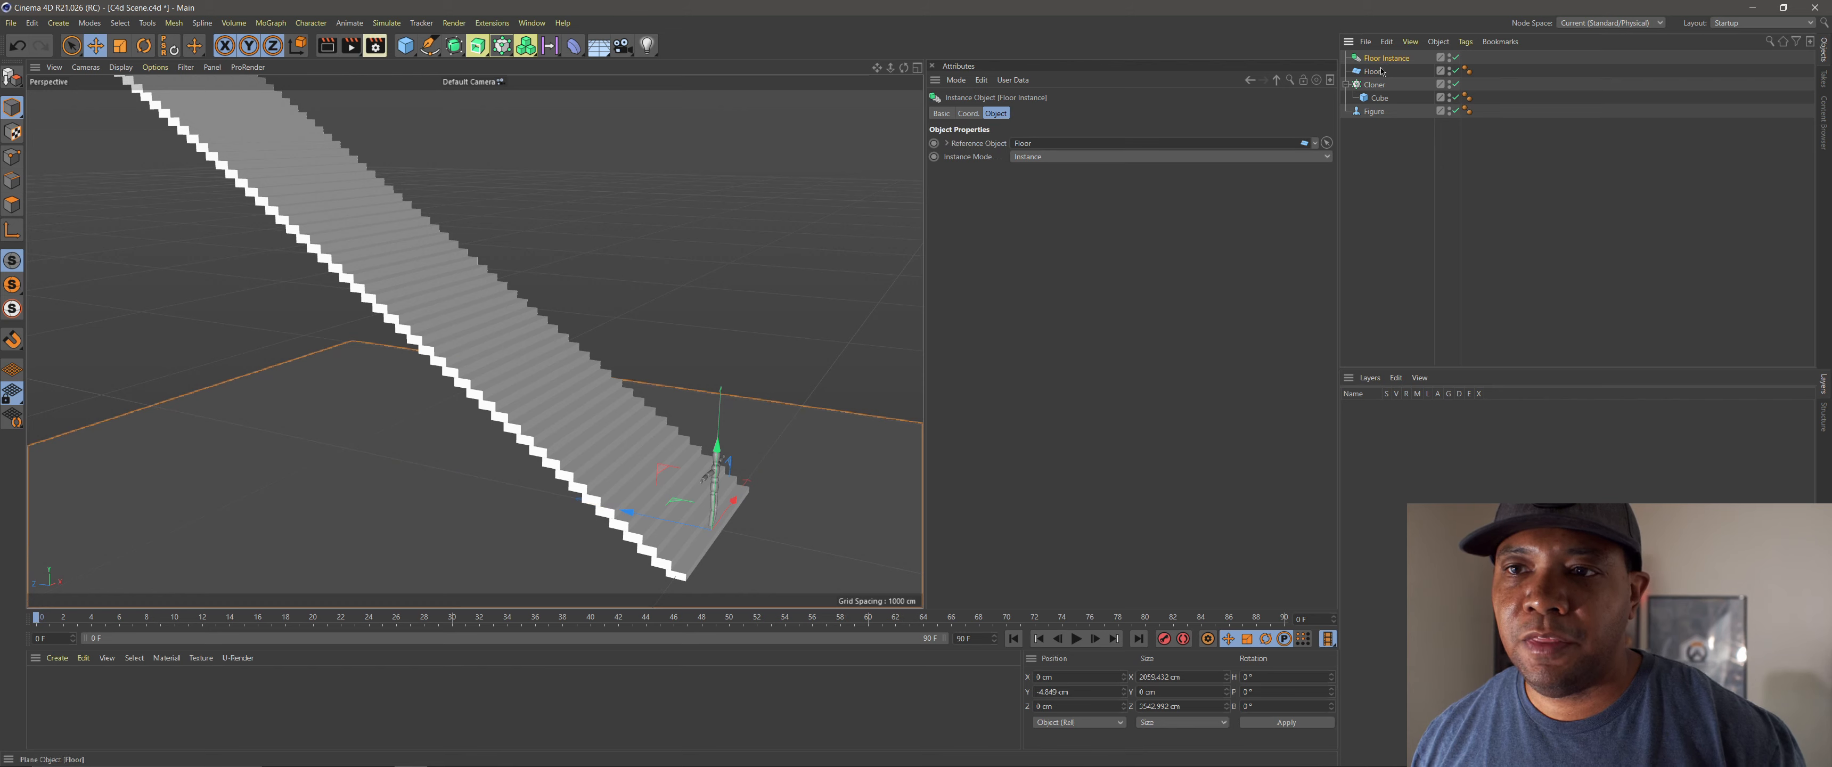
pyautogui.click(1384, 59)
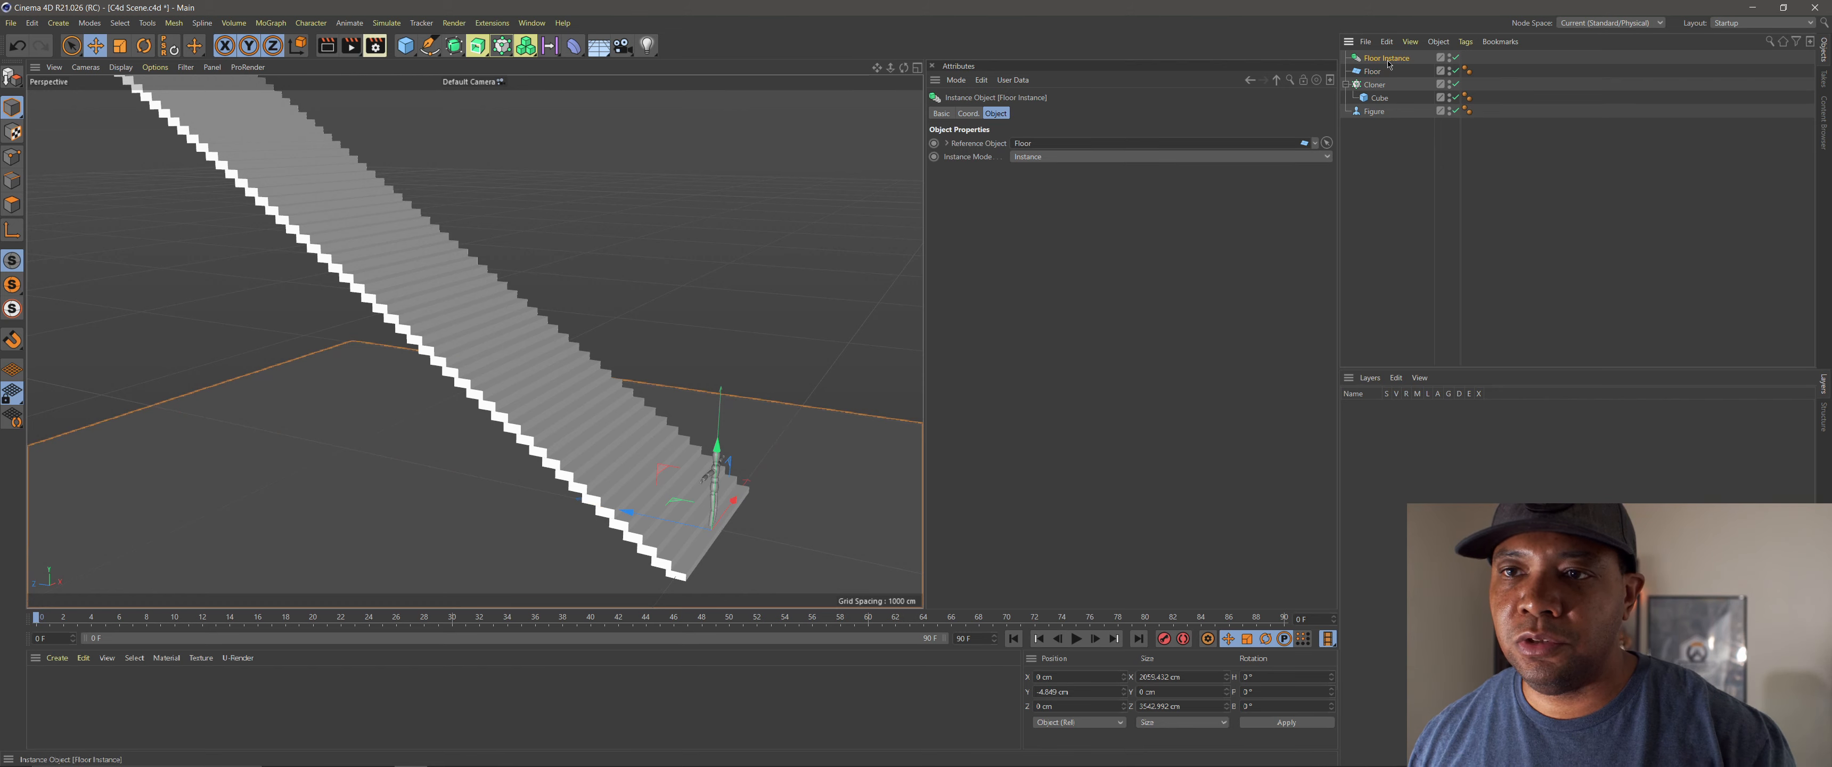
pyautogui.click(1374, 72)
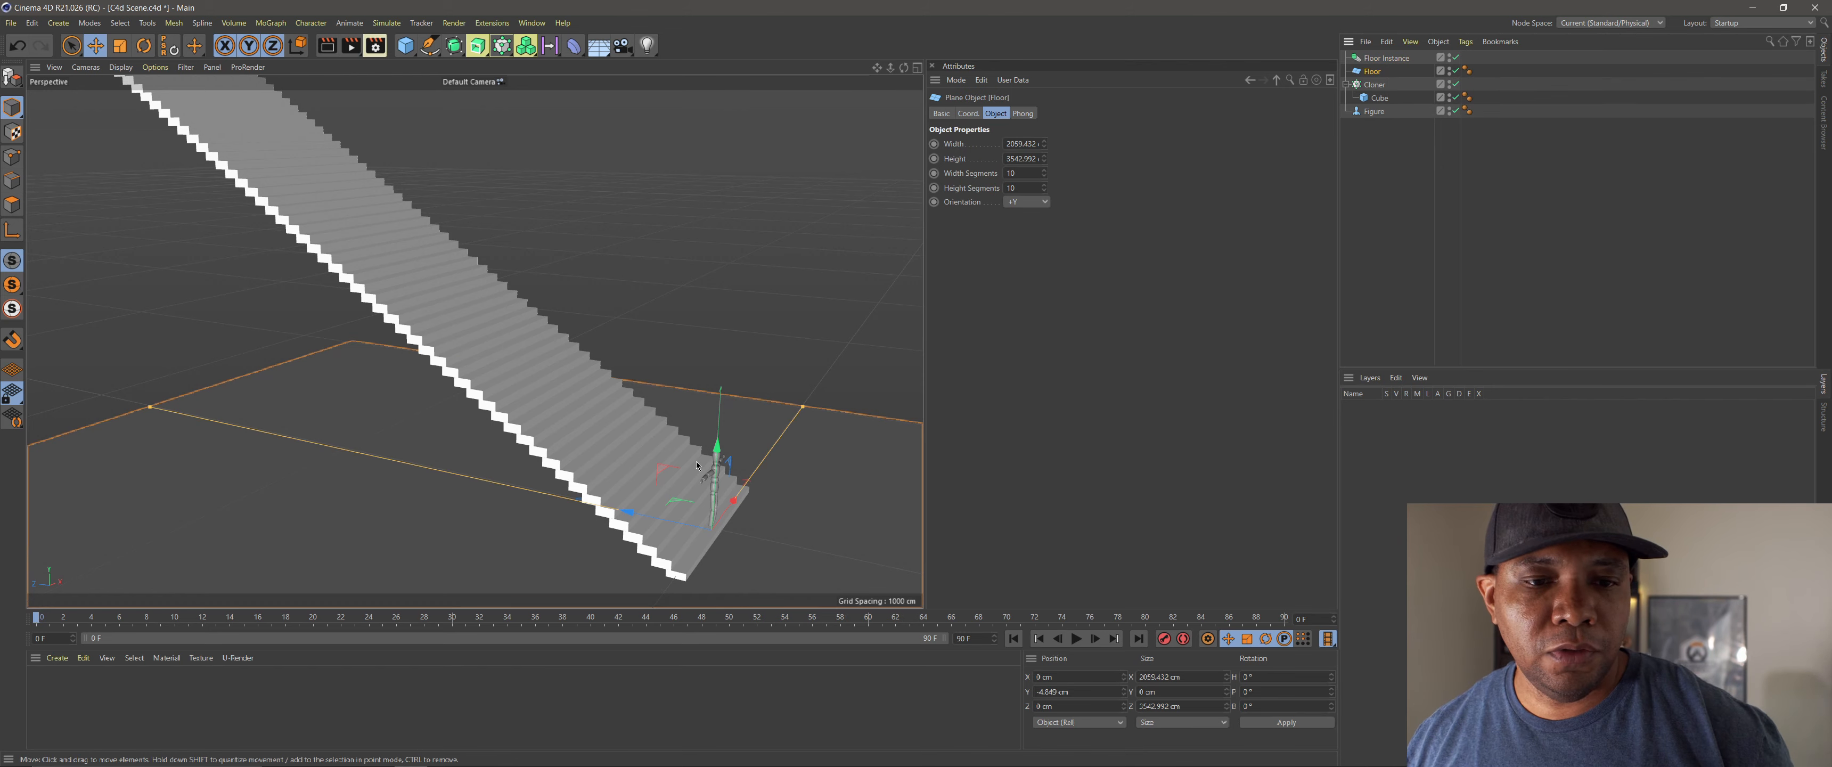
pyautogui.click(1384, 59)
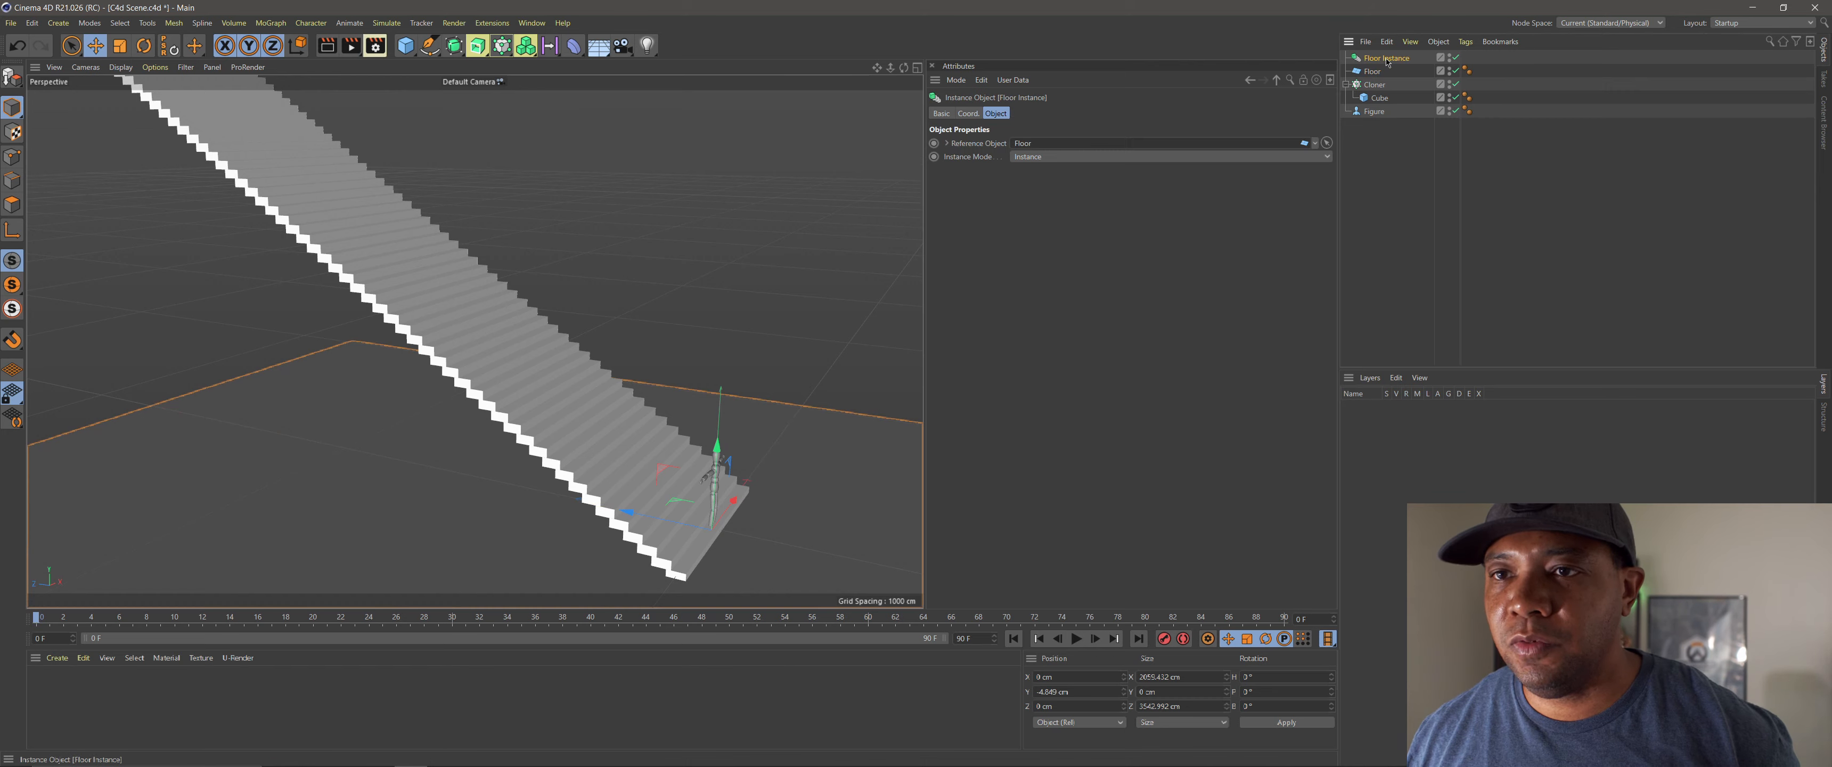
pyautogui.moveTo(715, 441); pyautogui.dragTo(751, 142)
pyautogui.moveTo(710, 283)
pyautogui.keyDown('alt'); pyautogui.mouseDown()
pyautogui.moveTo(658, 324)
pyautogui.moveTo(685, 296)
pyautogui.mouseUp(); pyautogui.keyUp('alt')
pyautogui.keyDown('alt'); pyautogui.moveTo(686, 297); pyautogui.dragTo(687, 401, button='right'); pyautogui.keyUp('alt')
pyautogui.keyDown('alt'); pyautogui.moveTo(687, 401); pyautogui.dragTo(523, 368, button='middle'); pyautogui.keyUp('alt')
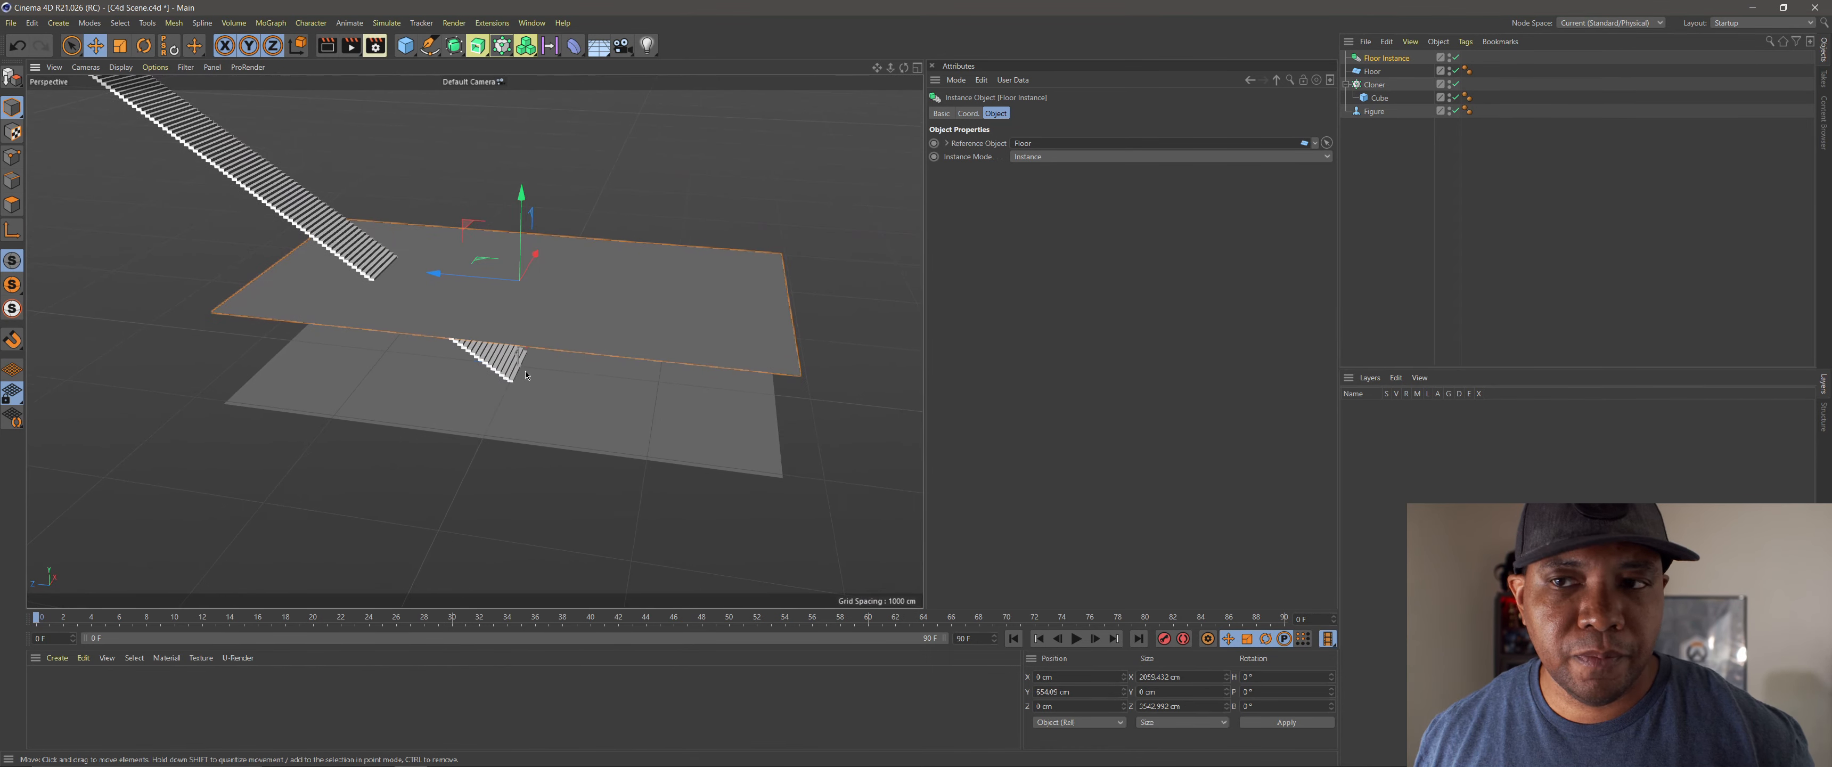
# Step: Set the original Floor plane's width to 2060 cm and its height to 3550 cm
pyautogui.click(1368, 70)
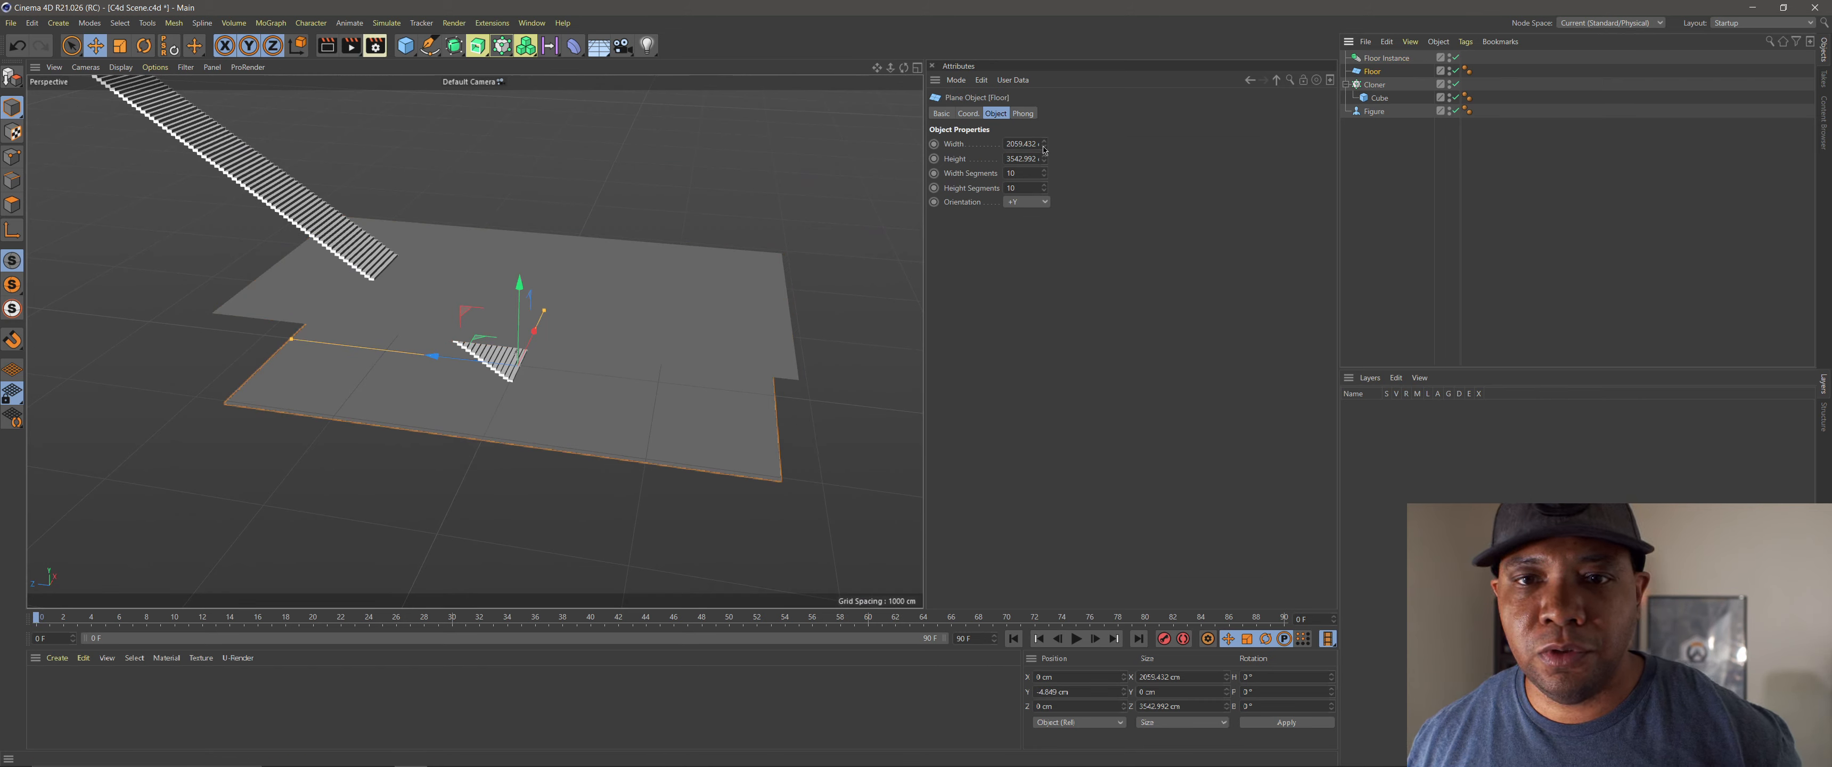
pyautogui.moveTo(1043, 144)
pyautogui.mouseDown()
pyautogui.moveTo(1043, 278)
pyautogui.moveTo(1043, 136)
pyautogui.mouseUp()
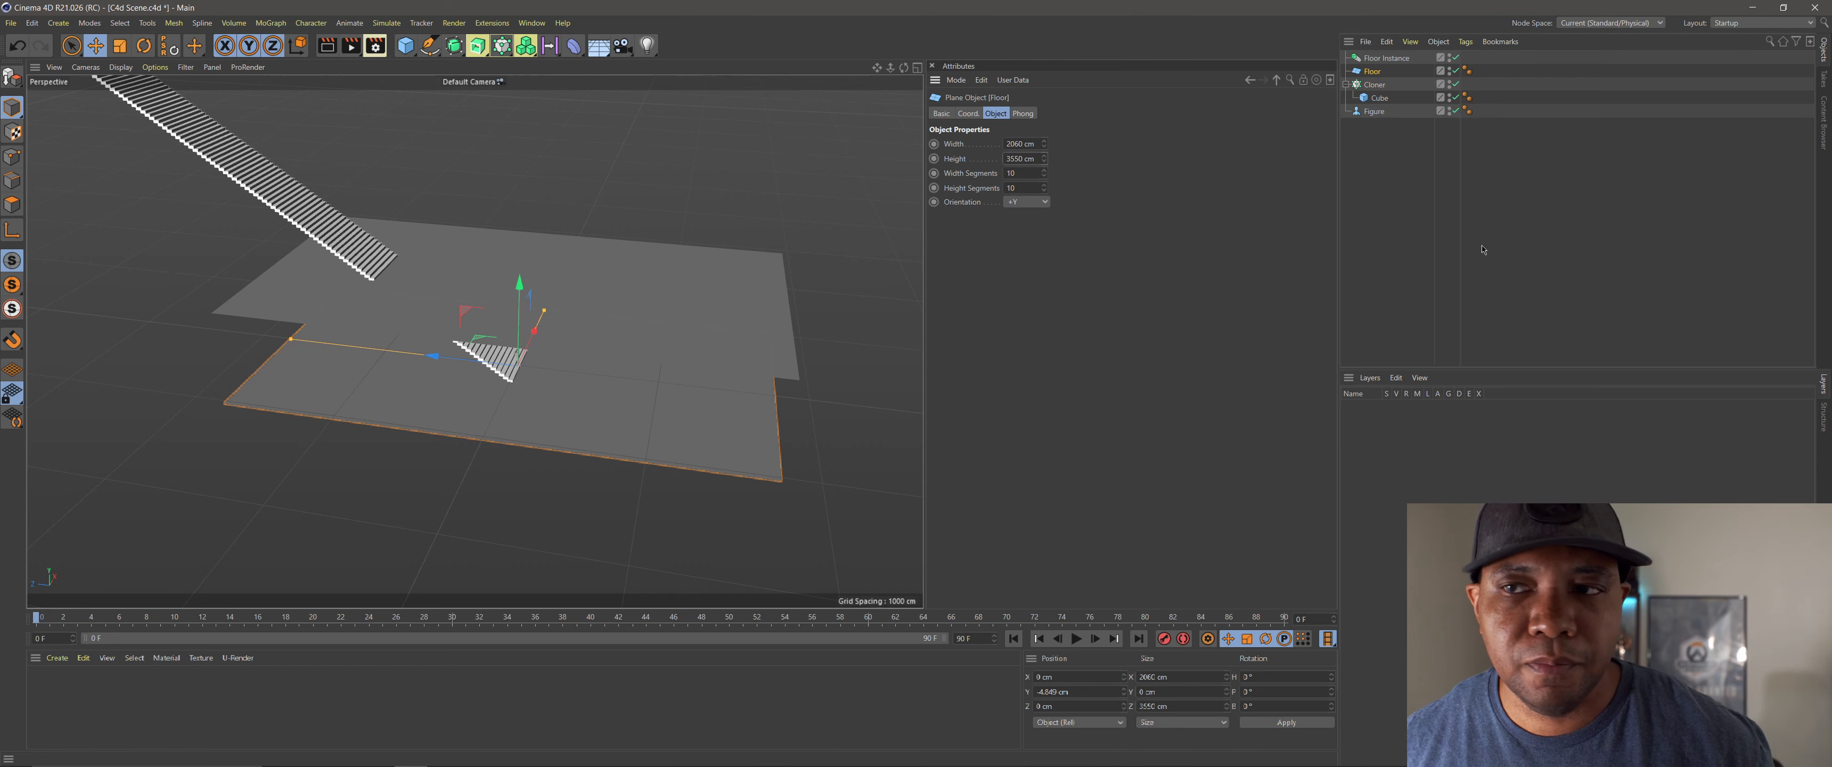
# Step: Move the Floor instance to the upper end of the staircase, at about 1989 cm in Y and 4743 cm in Z
pyautogui.click(1384, 58)
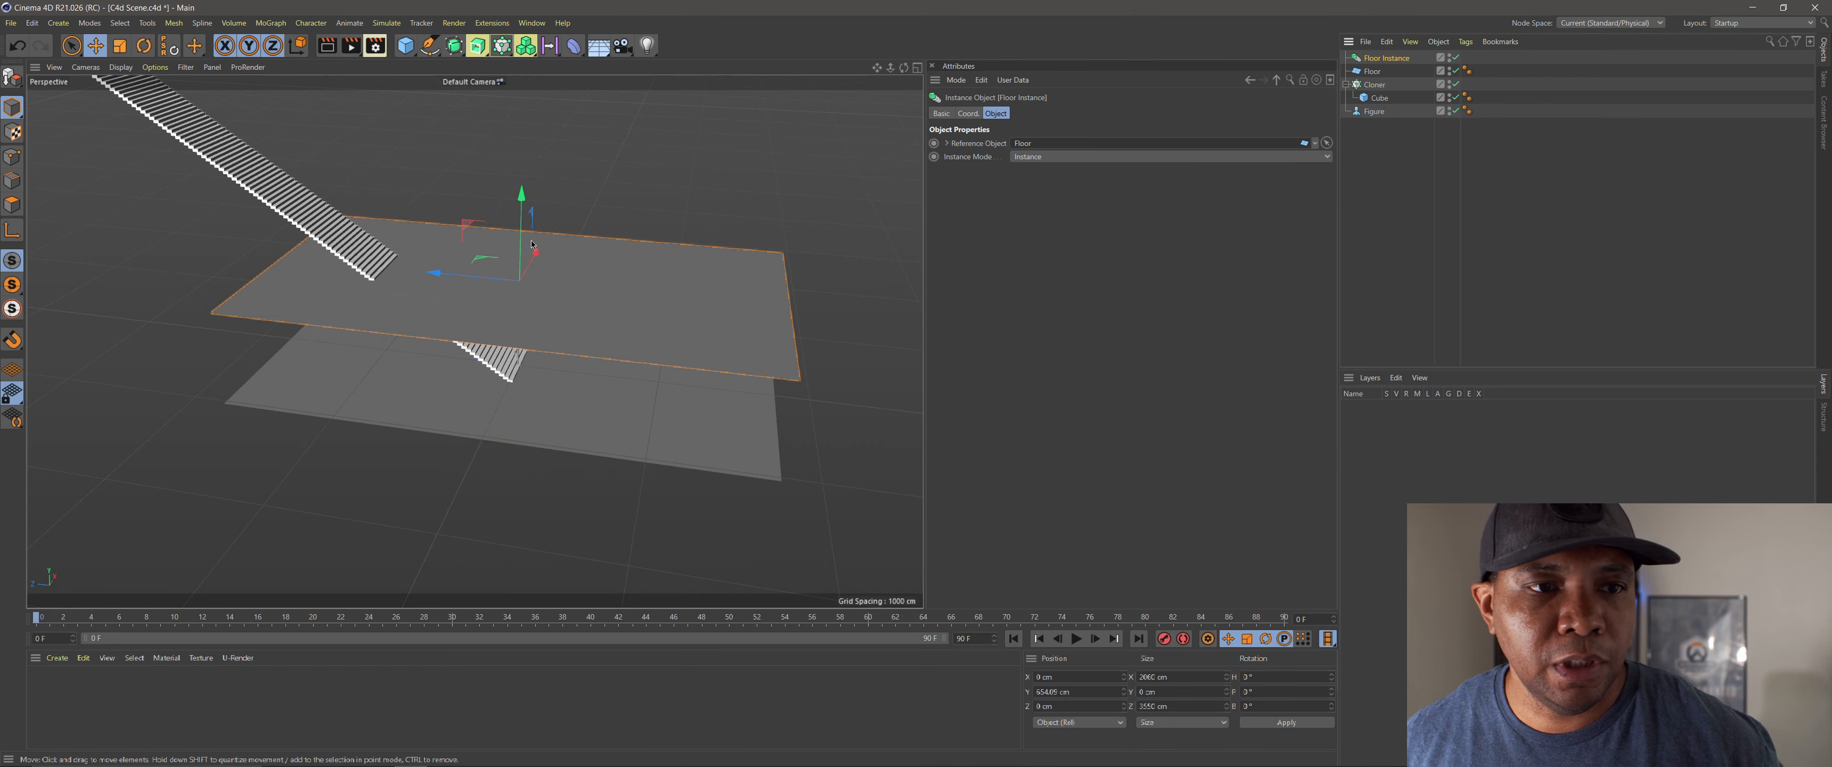
pyautogui.moveTo(522, 195); pyautogui.dragTo(524, 89)
pyautogui.keyDown('alt'); pyautogui.moveTo(609, 260); pyautogui.dragTo(817, 453, button='middle'); pyautogui.keyUp('alt')
pyautogui.moveTo(746, 286); pyautogui.dragTo(750, 251)
pyautogui.moveTo(643, 329); pyautogui.dragTo(318, 292)
pyautogui.moveTo(396, 214); pyautogui.dragTo(405, 177)
pyautogui.moveTo(314, 250); pyautogui.dragTo(47, 224)
pyautogui.keyDown('alt'); pyautogui.moveTo(605, 491); pyautogui.dragTo(498, 450); pyautogui.keyUp('alt')
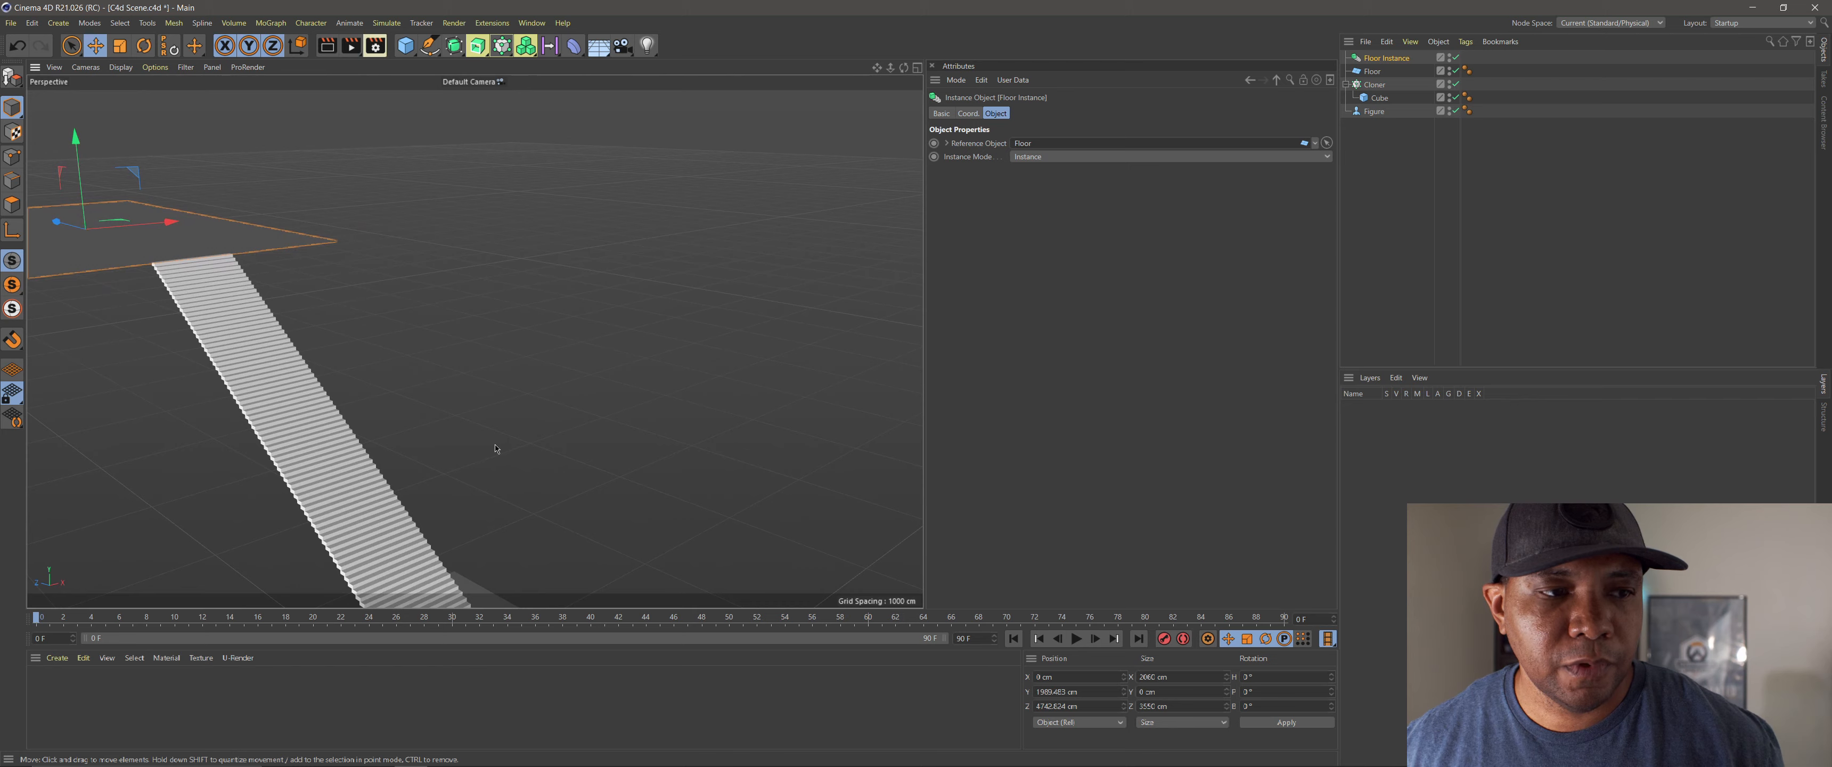
pyautogui.keyDown('alt'); pyautogui.moveTo(498, 449); pyautogui.dragTo(615, 311, button='middle'); pyautogui.keyUp('alt')
pyautogui.keyDown('alt'); pyautogui.moveTo(615, 311); pyautogui.dragTo(567, 351); pyautogui.keyUp('alt')
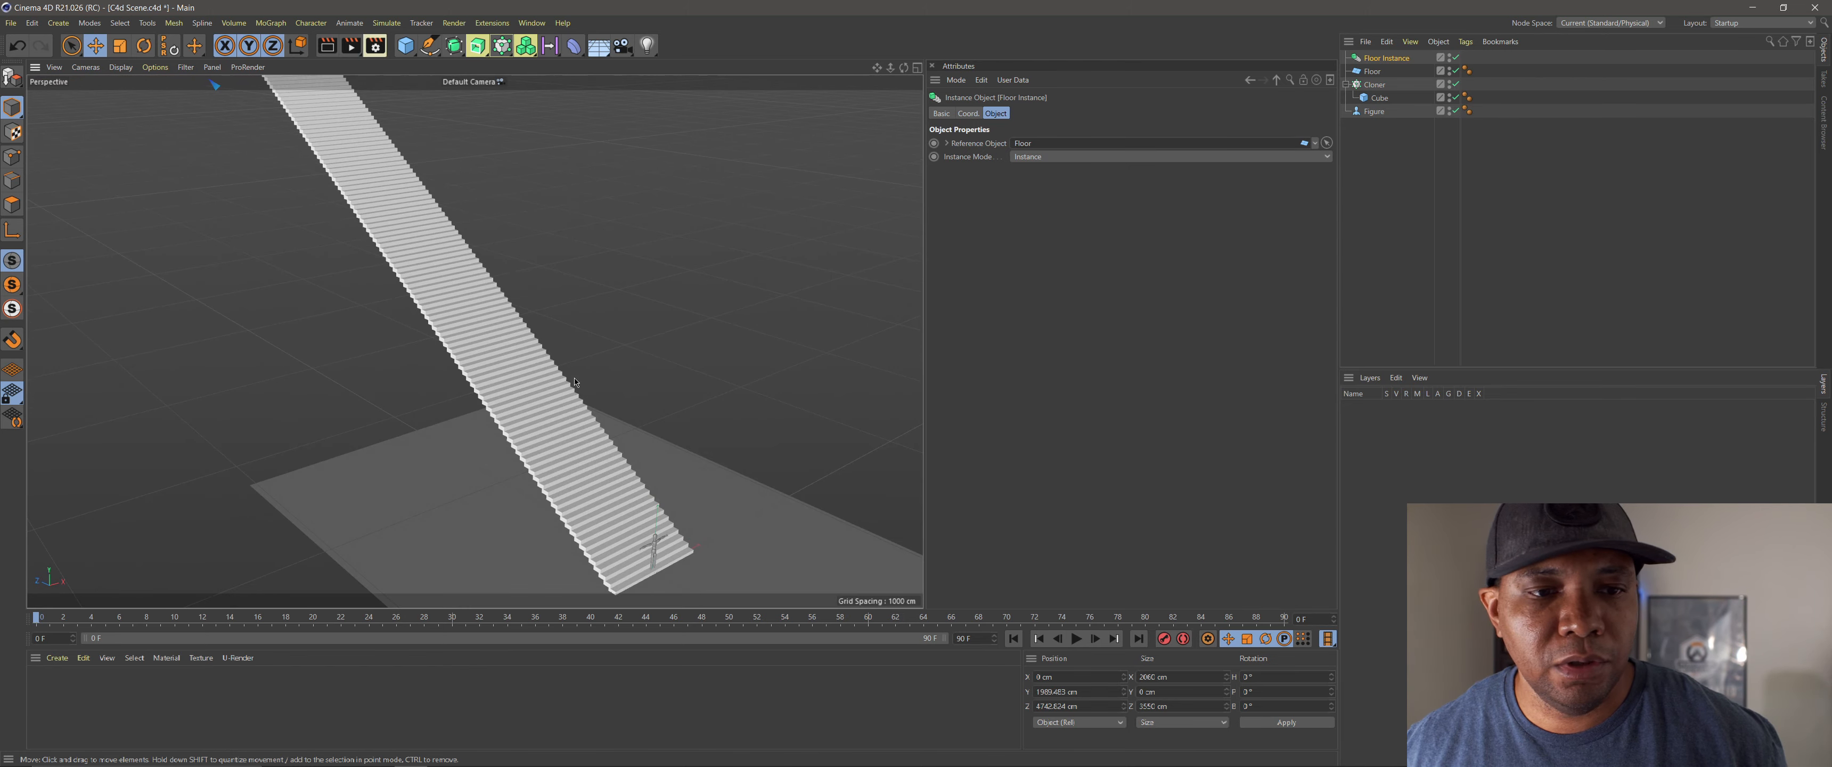
pyautogui.scroll(-3, 574, 381)
pyautogui.keyDown('alt'); pyautogui.moveTo(574, 381); pyautogui.dragTo(547, 364, button='middle'); pyautogui.keyUp('alt')
pyautogui.keyDown('alt'); pyautogui.moveTo(546, 364); pyautogui.dragTo(550, 431); pyautogui.keyUp('alt')
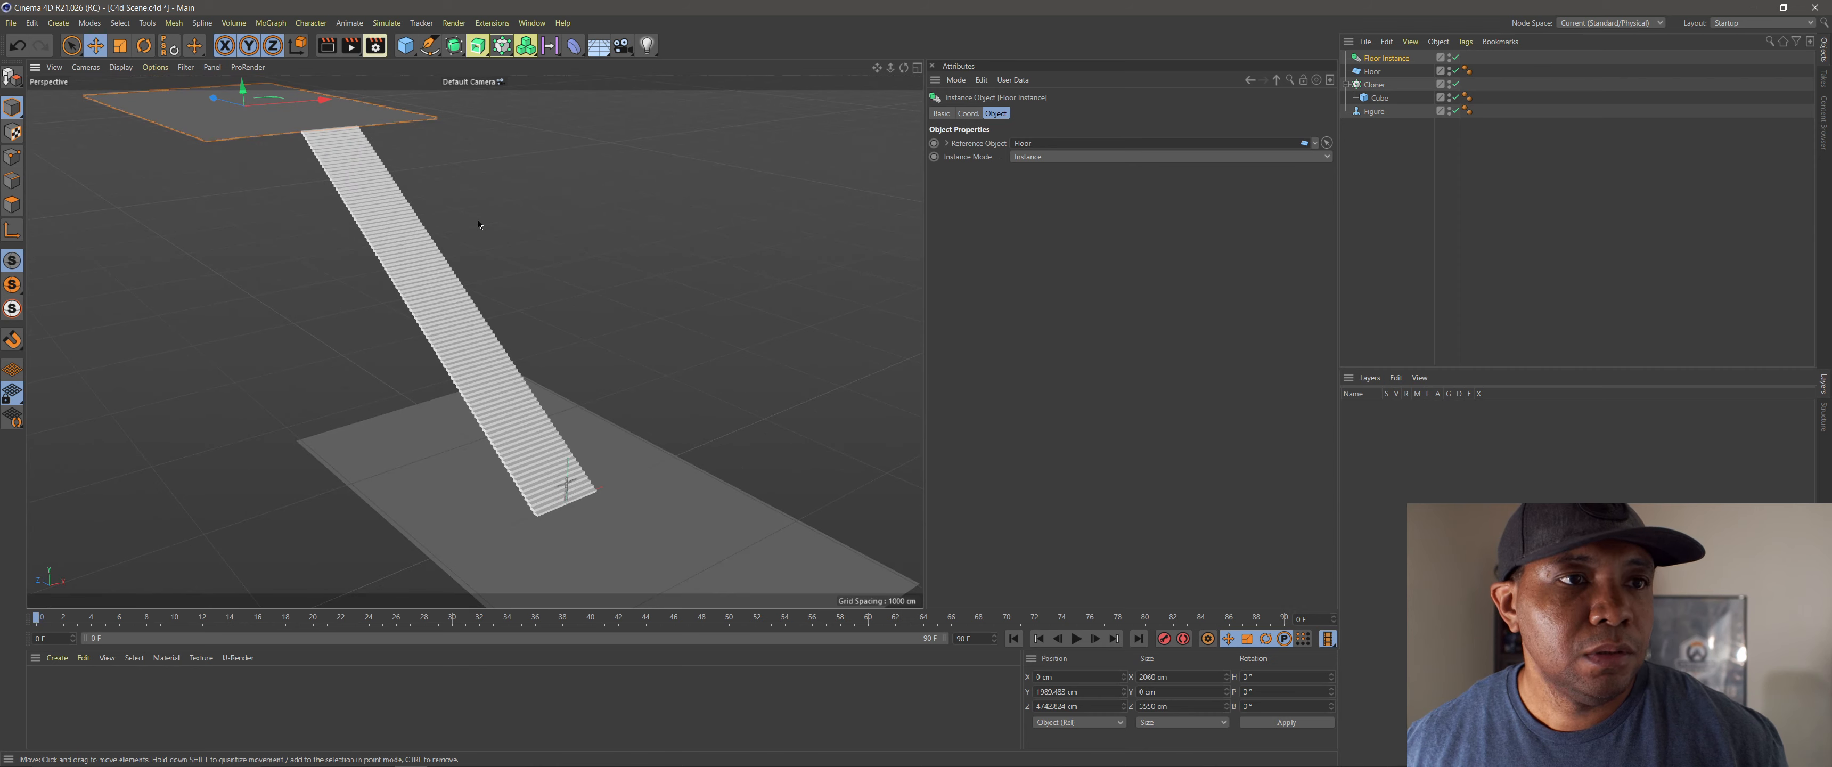
# Step: Add a 400 by 400 cm plane, raise it to about 961 cm in Y and set its orientation to -X
pyautogui.click(407, 45)
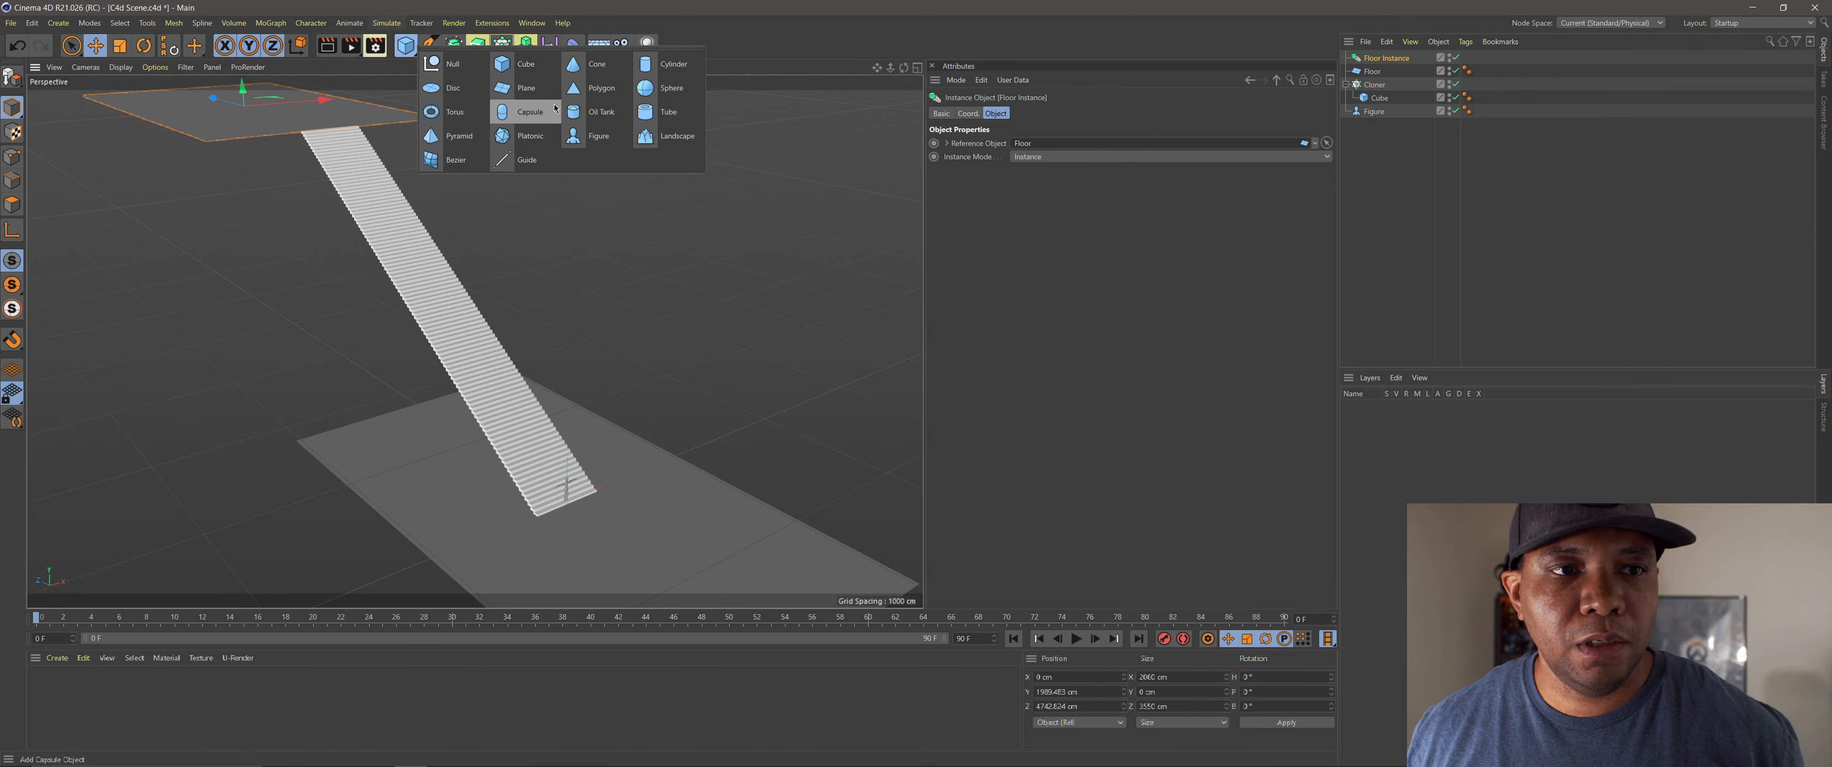
pyautogui.click(511, 93)
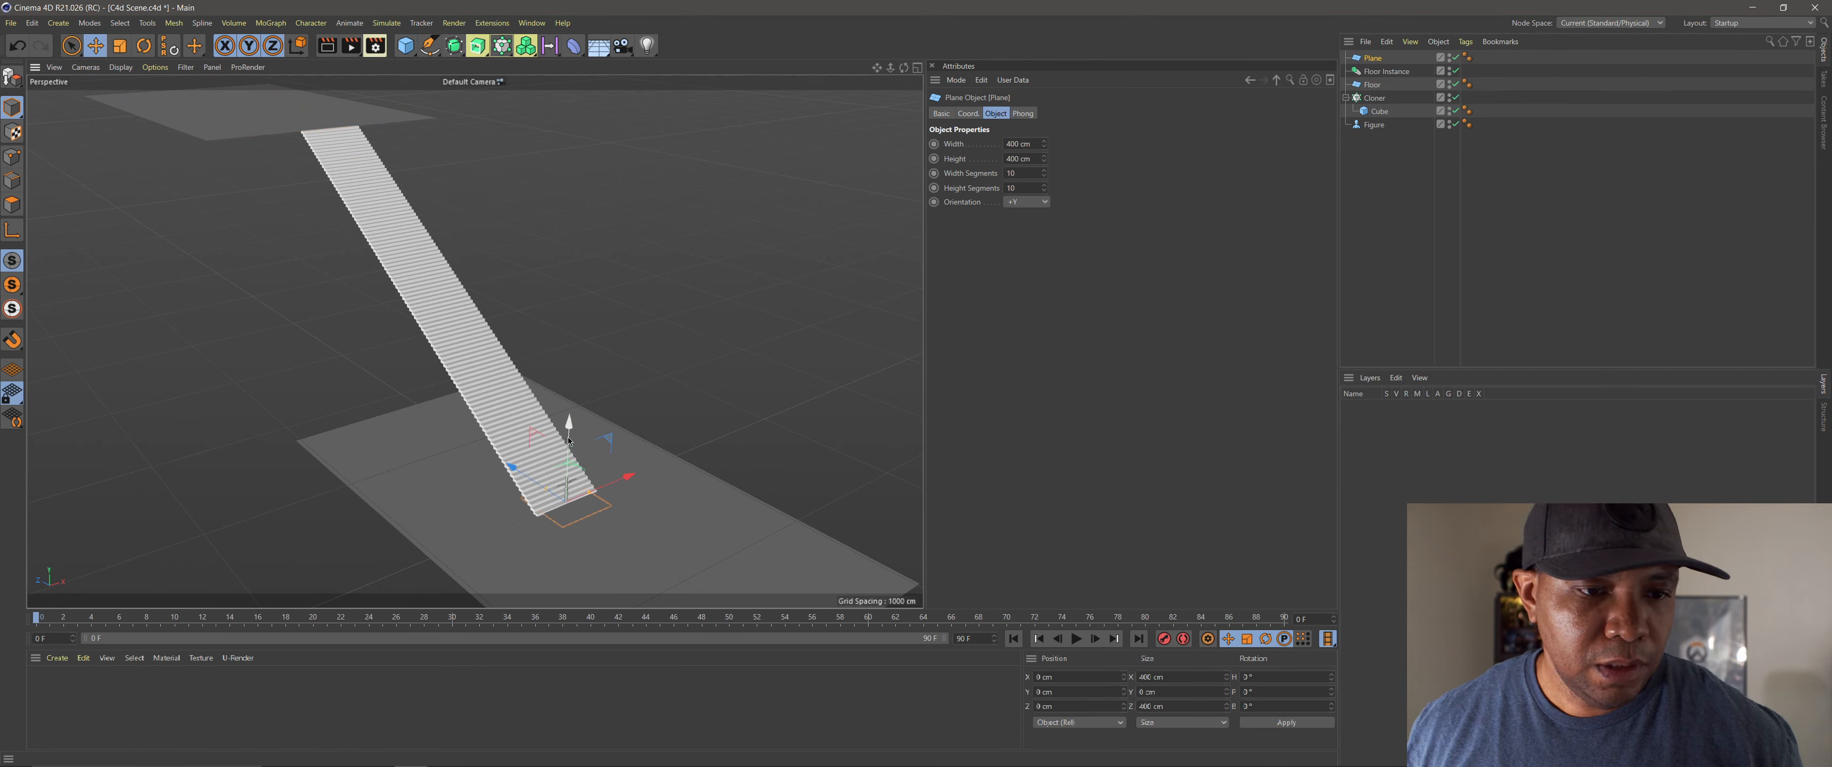
pyautogui.moveTo(568, 437); pyautogui.dragTo(577, 286)
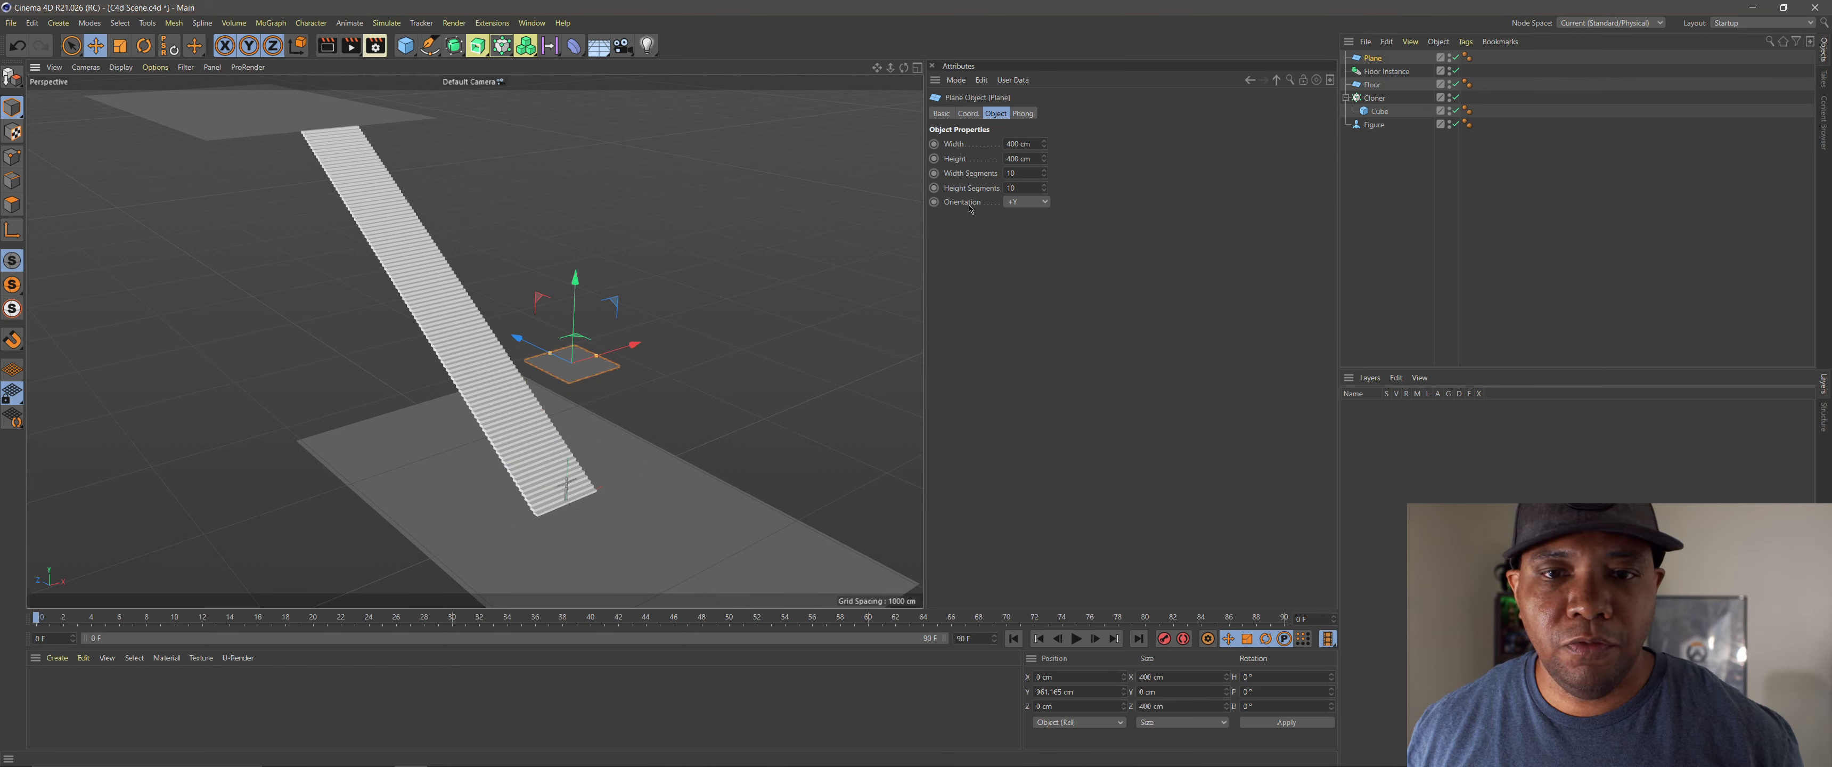
pyautogui.click(1017, 203)
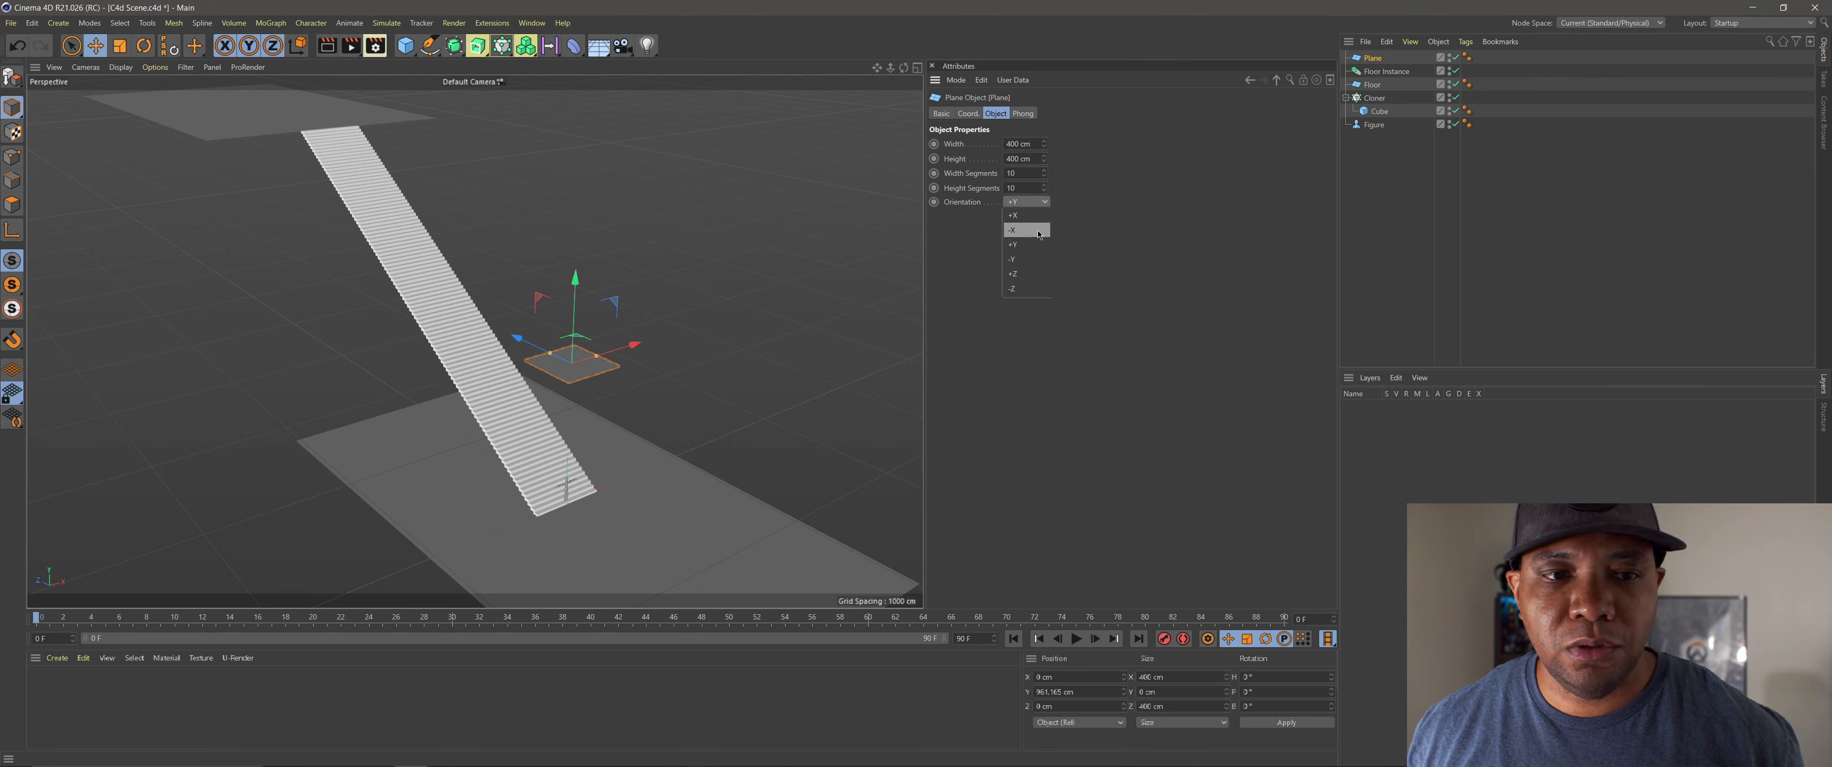
pyautogui.click(1026, 230)
# Step: Move the upright plane along X to the side edge of the staircase, at about -164 cm
pyautogui.moveTo(609, 351); pyautogui.dragTo(520, 388)
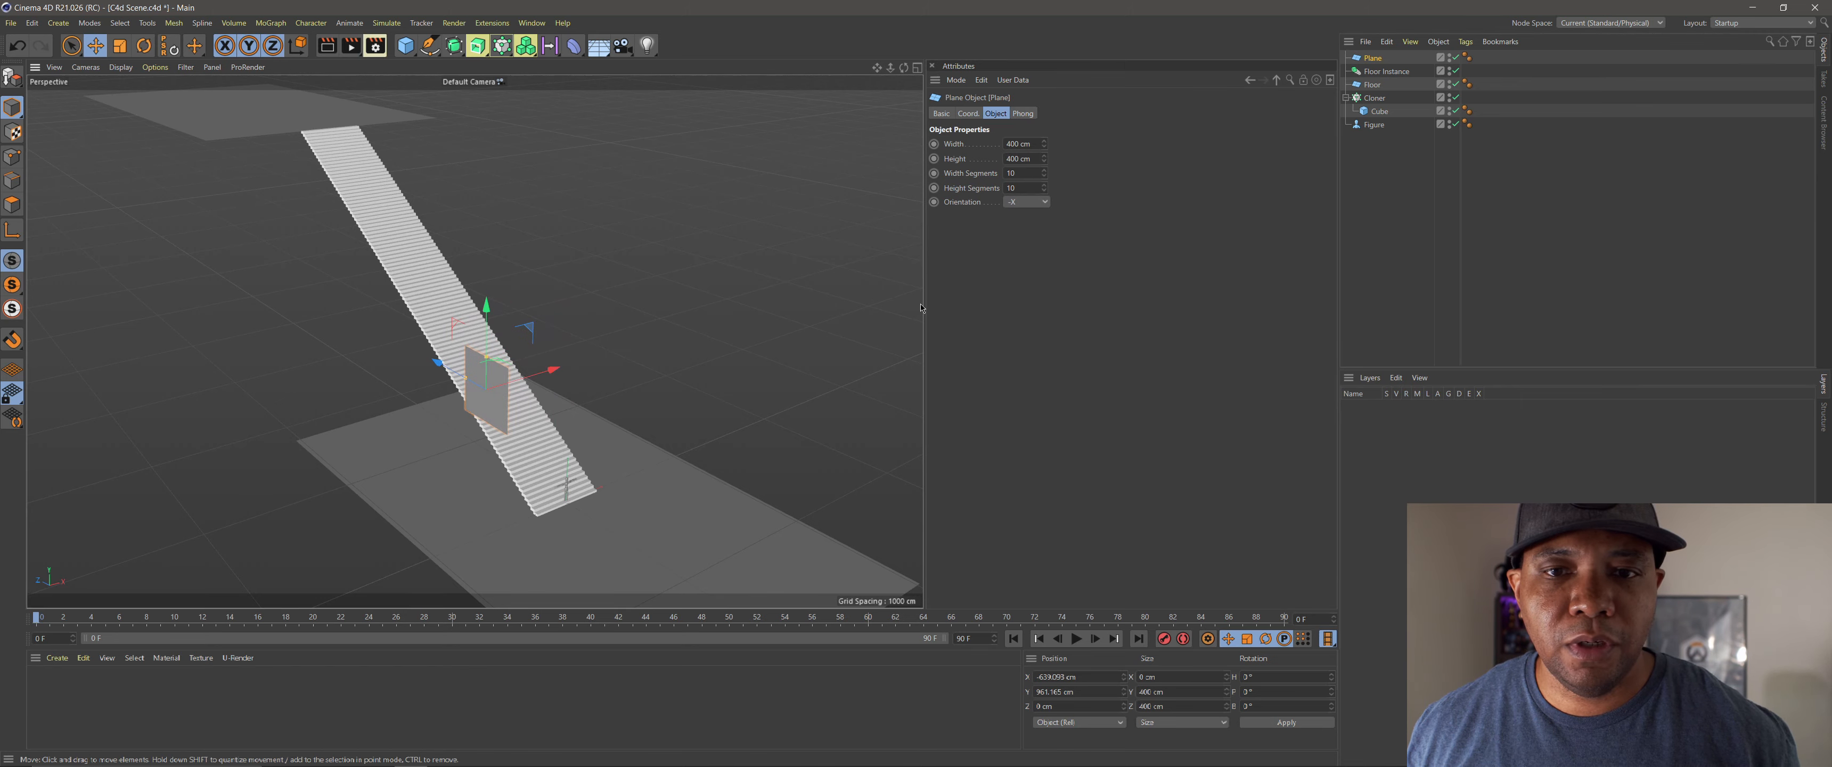
pyautogui.keyDown('alt'); pyautogui.moveTo(579, 408); pyautogui.dragTo(483, 397); pyautogui.keyUp('alt')
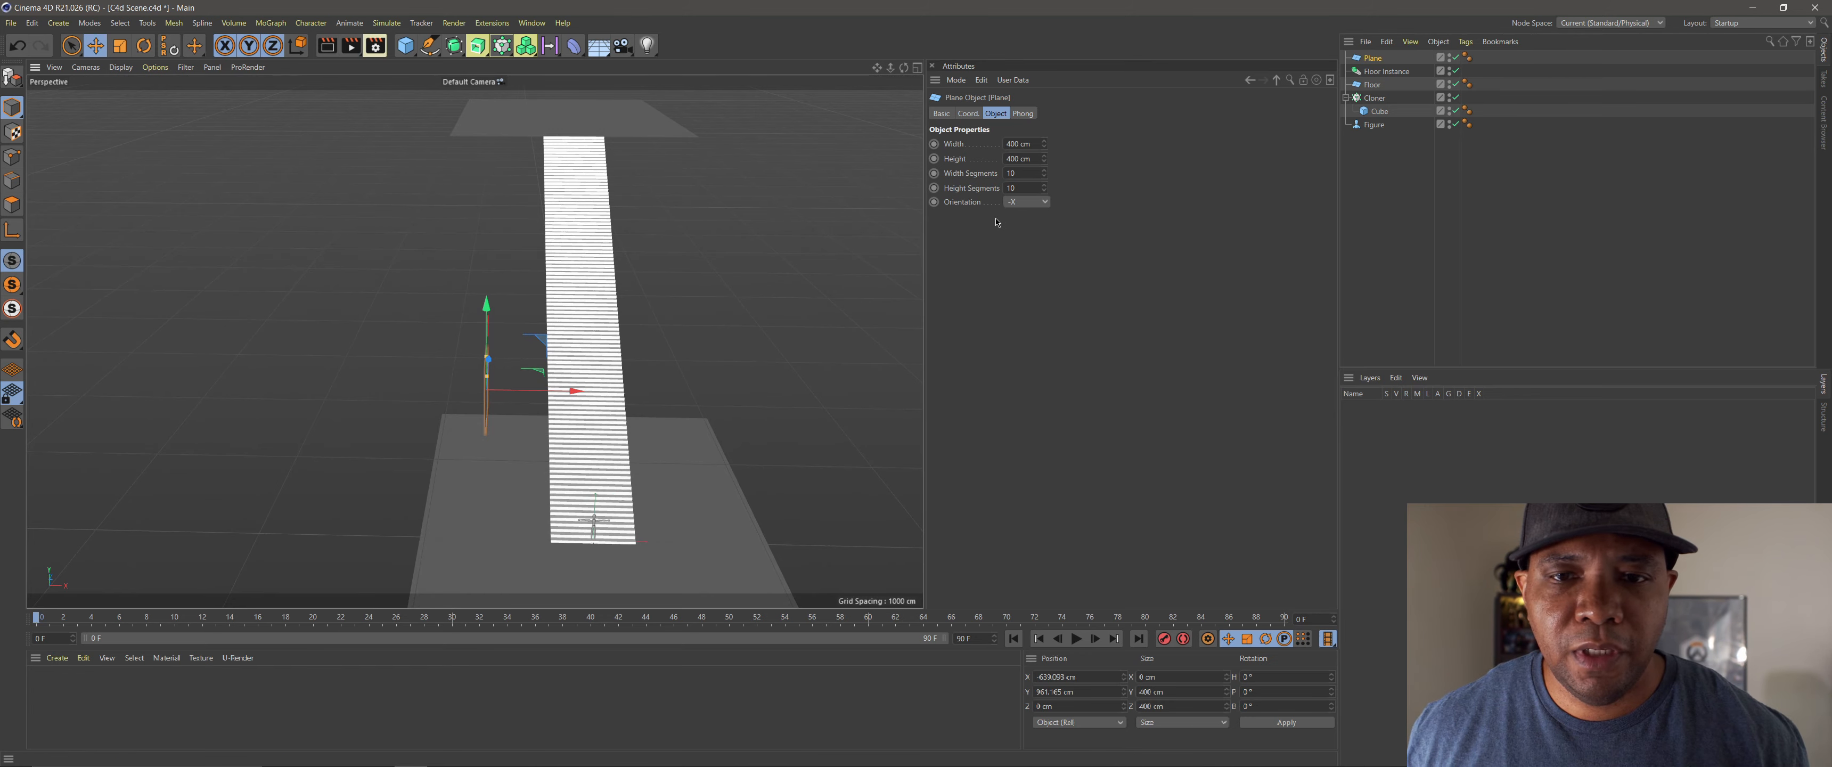
pyautogui.keyDown('alt'); pyautogui.moveTo(648, 426); pyautogui.dragTo(618, 436); pyautogui.keyUp('alt')
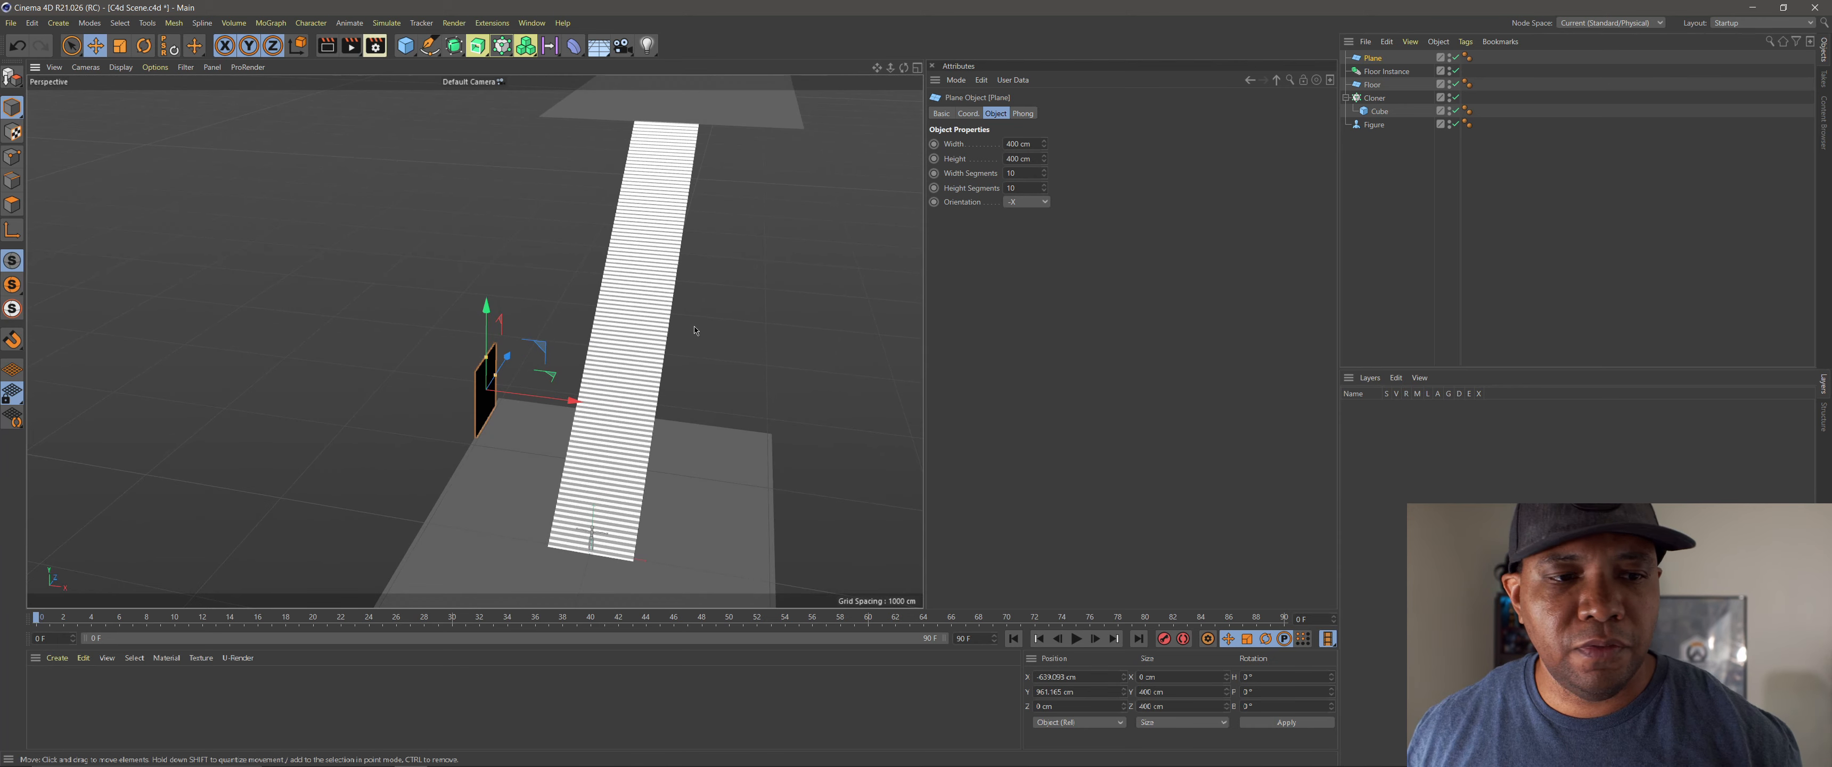
pyautogui.moveTo(547, 399); pyautogui.dragTo(610, 419)
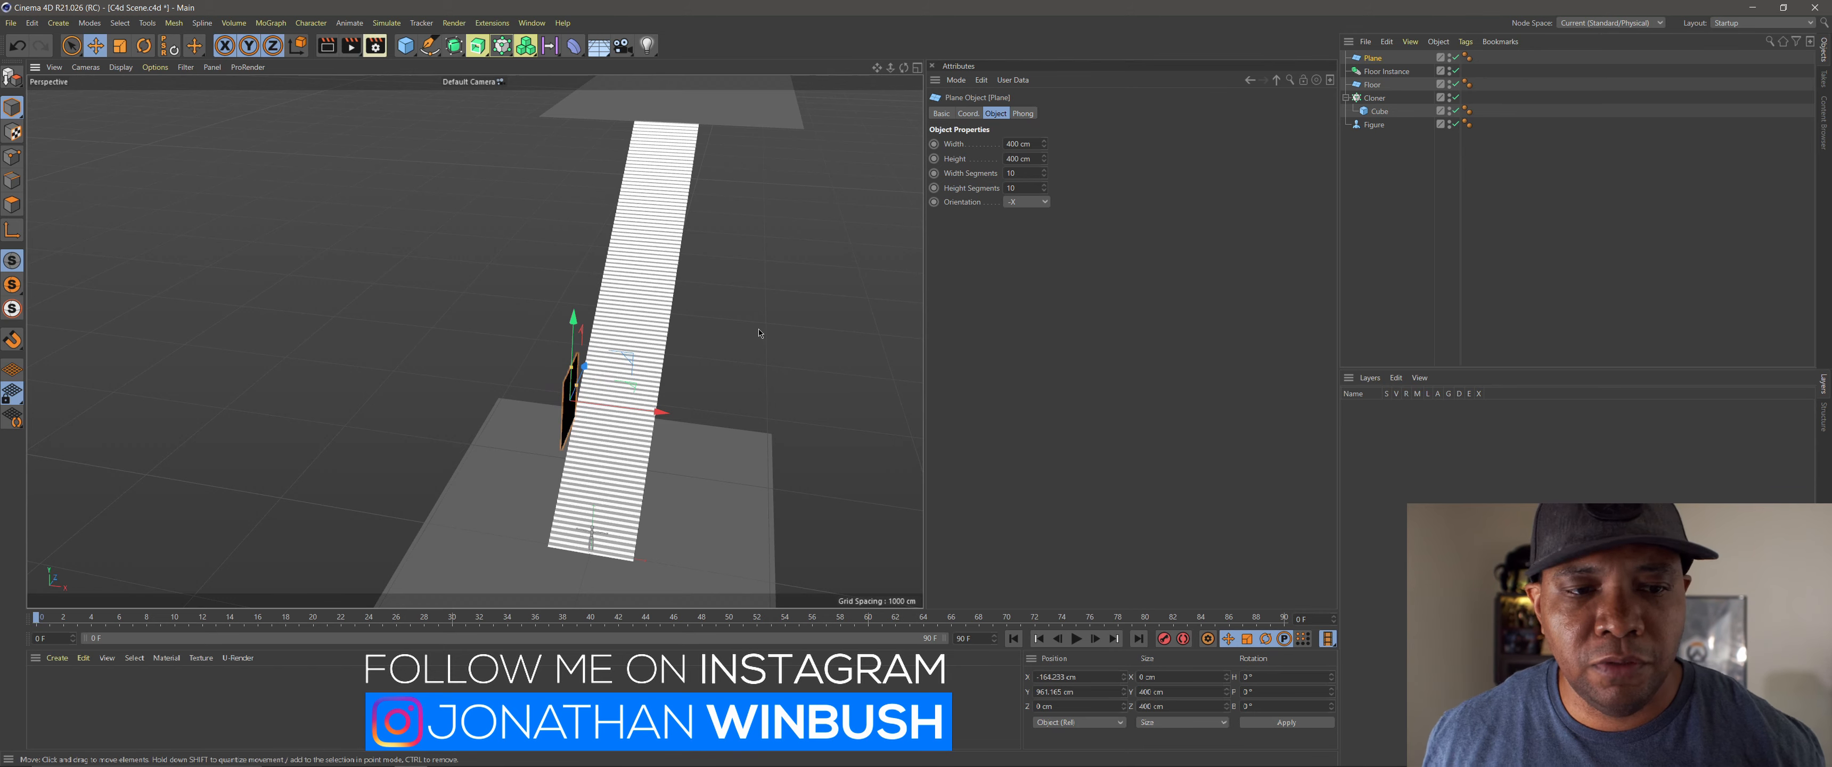
# Step: Enlarge the upright plane to about 2731 cm wide and 7292 cm in height, and shift it to about -245 cm in X along the stairs
pyautogui.moveTo(580, 358); pyautogui.dragTo(626, 303)
pyautogui.keyDown('alt'); pyautogui.moveTo(613, 377); pyautogui.dragTo(695, 347); pyautogui.keyUp('alt')
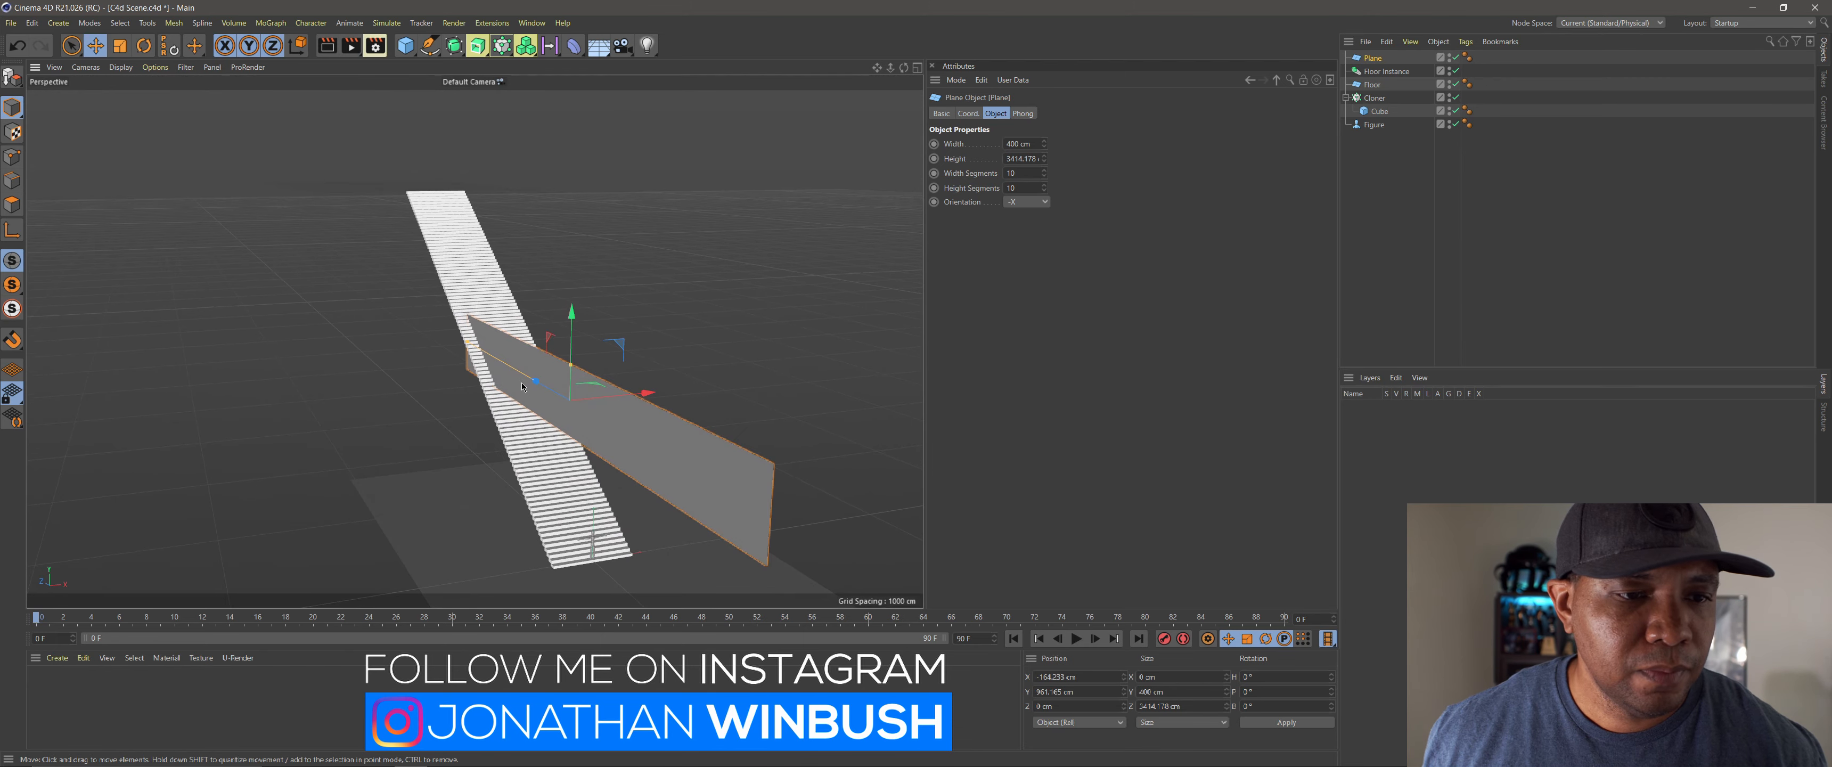
pyautogui.moveTo(582, 394); pyautogui.dragTo(557, 168)
pyautogui.moveTo(523, 382); pyautogui.dragTo(464, 347)
pyautogui.moveTo(490, 167); pyautogui.dragTo(490, 145)
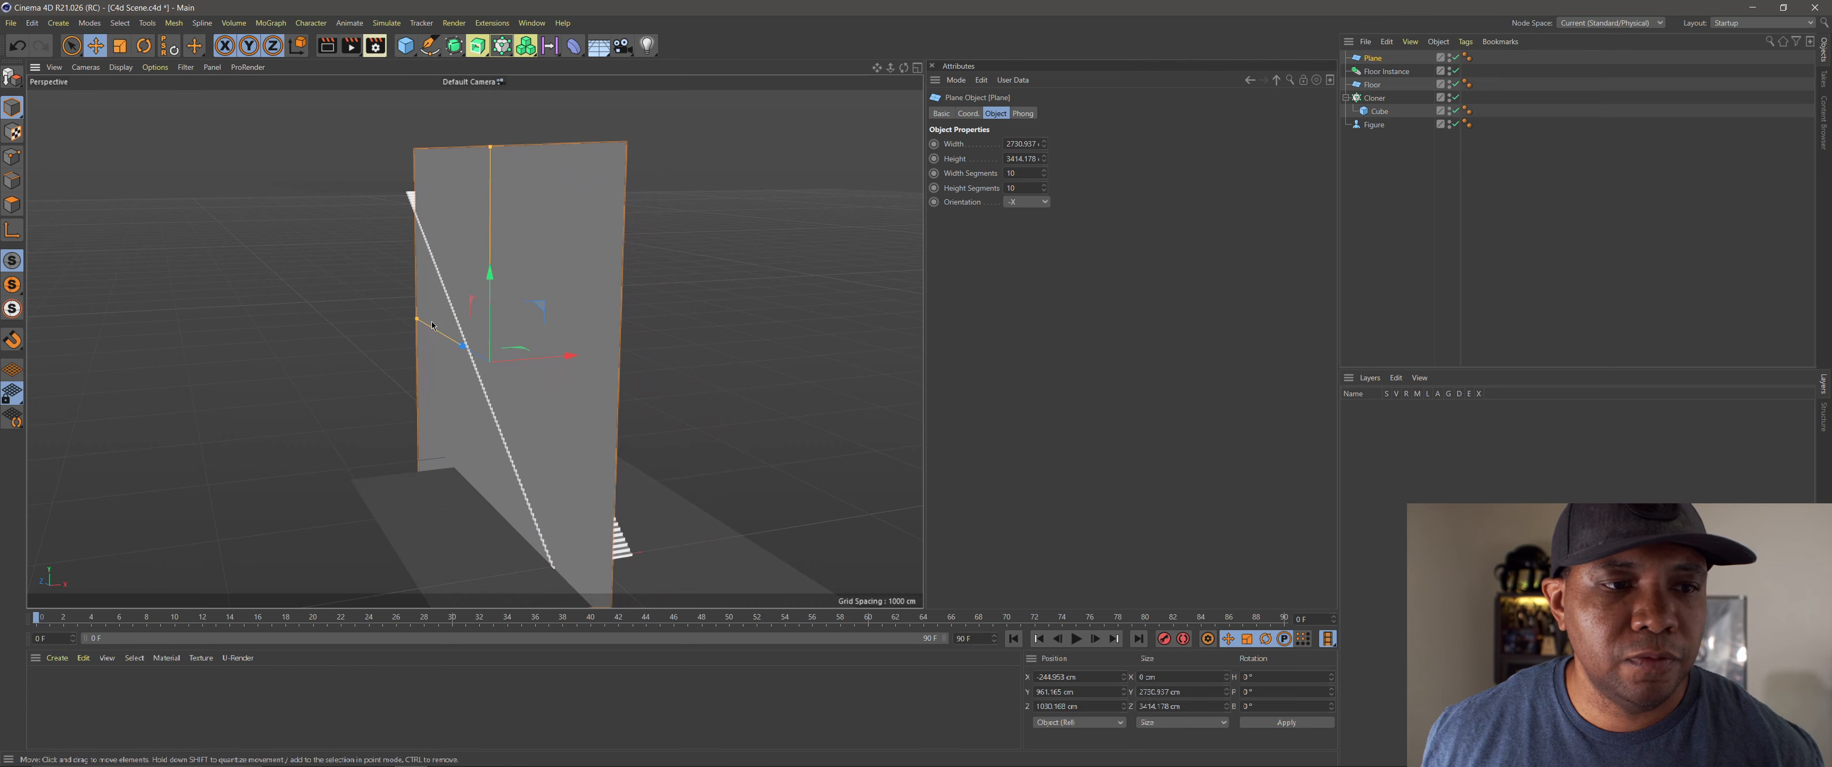
pyautogui.moveTo(416, 323); pyautogui.dragTo(363, 291)
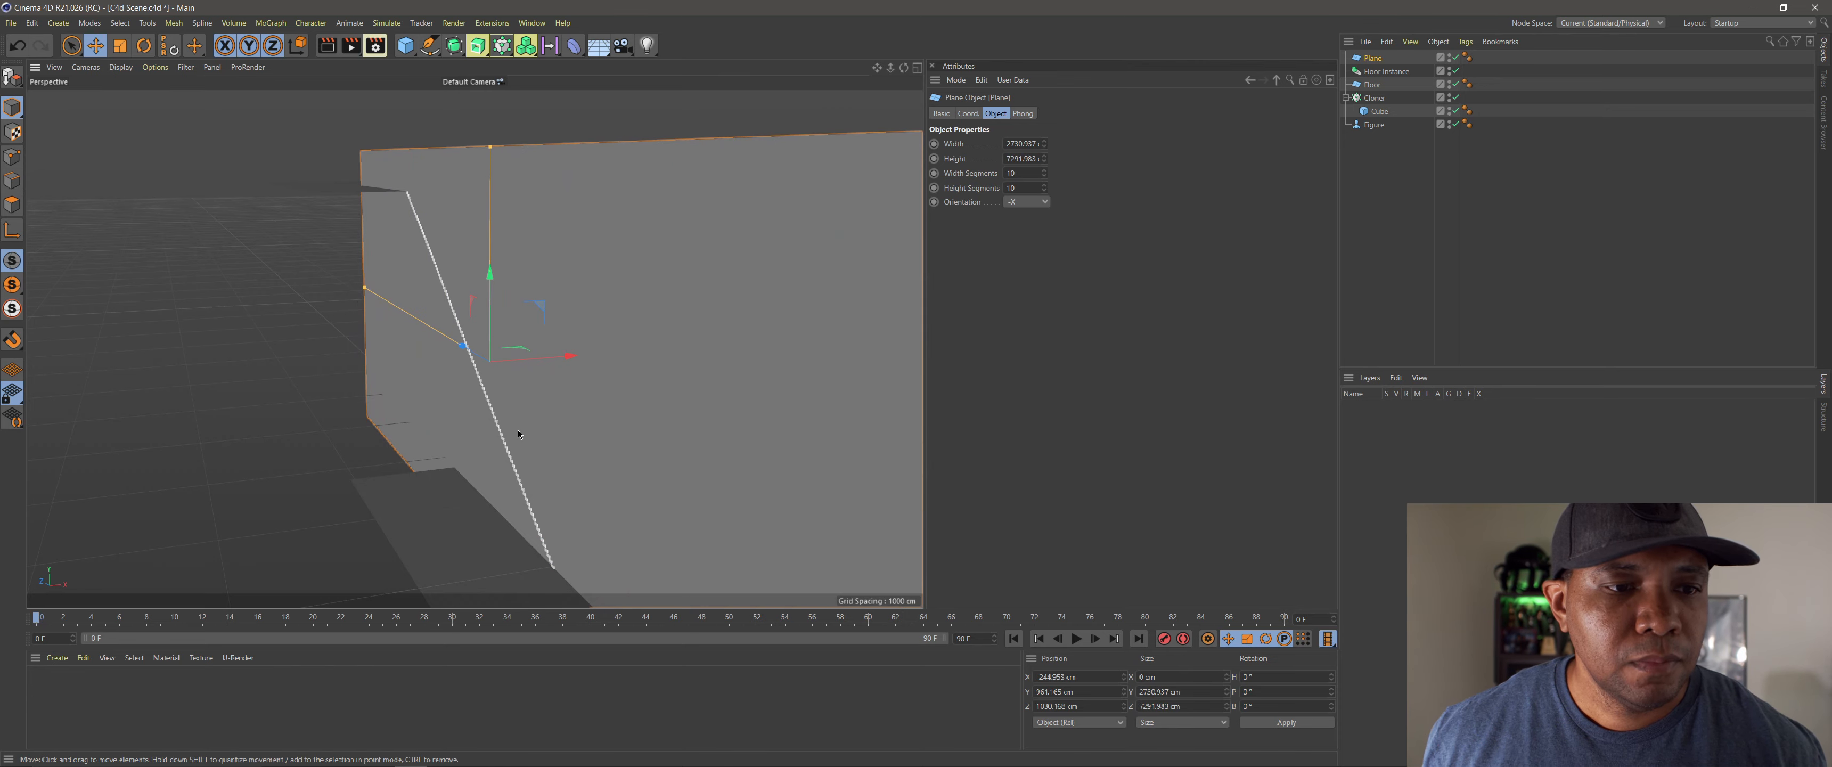
pyautogui.moveTo(519, 430)
pyautogui.keyDown('alt'); pyautogui.mouseDown()
pyautogui.moveTo(309, 416)
pyautogui.moveTo(437, 451)
pyautogui.mouseUp(); pyautogui.keyUp('alt')
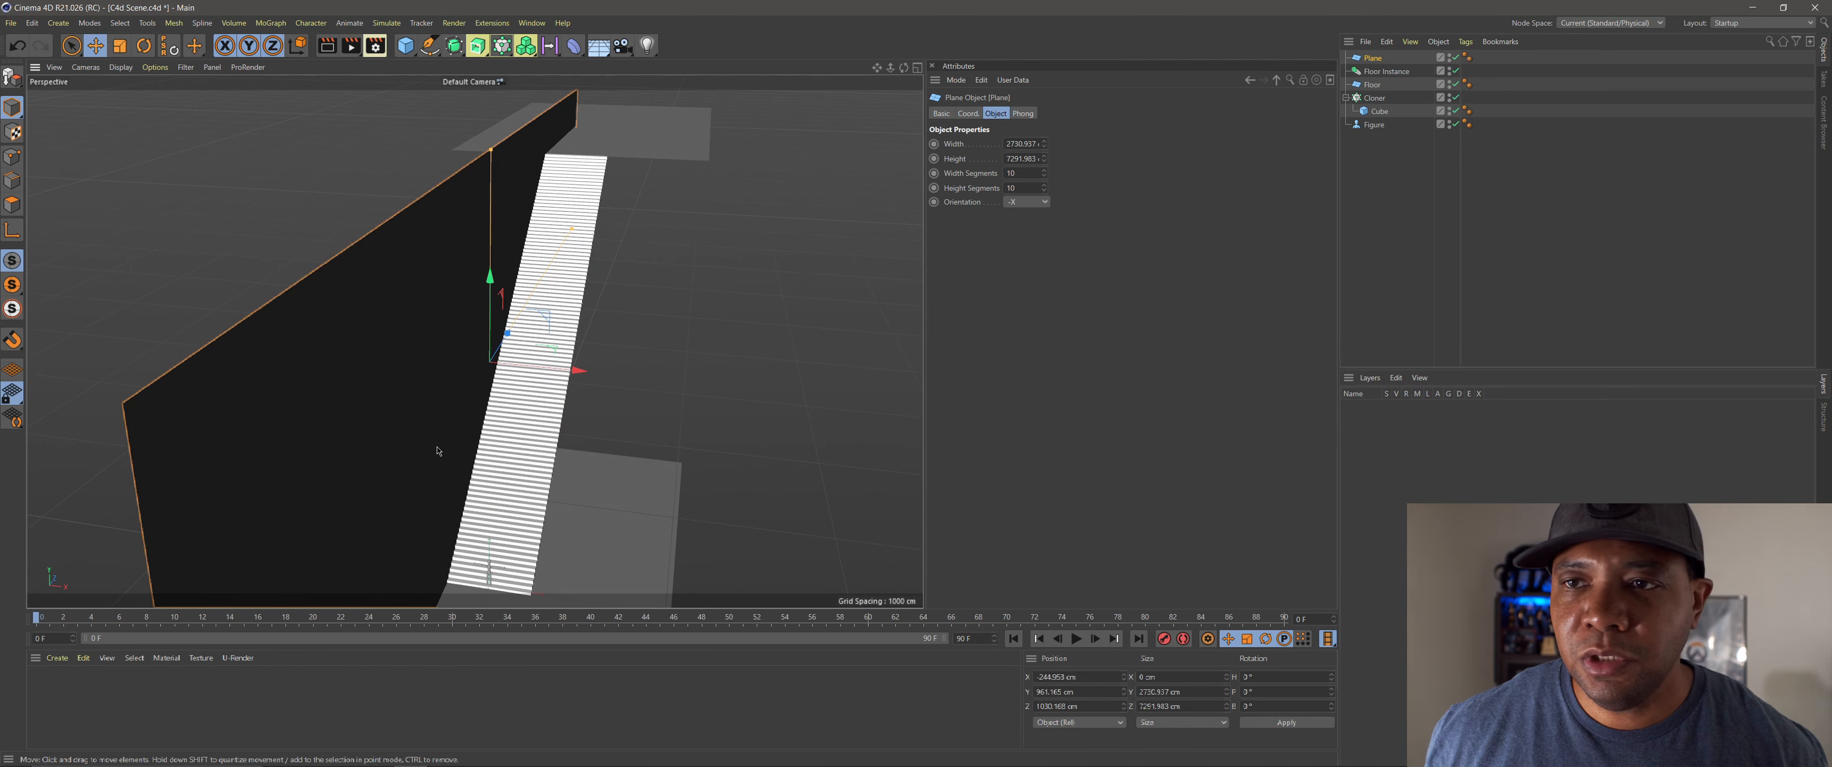
# Step: Rename the upright plane as Wall
pyautogui.doubleClick(1372, 59)
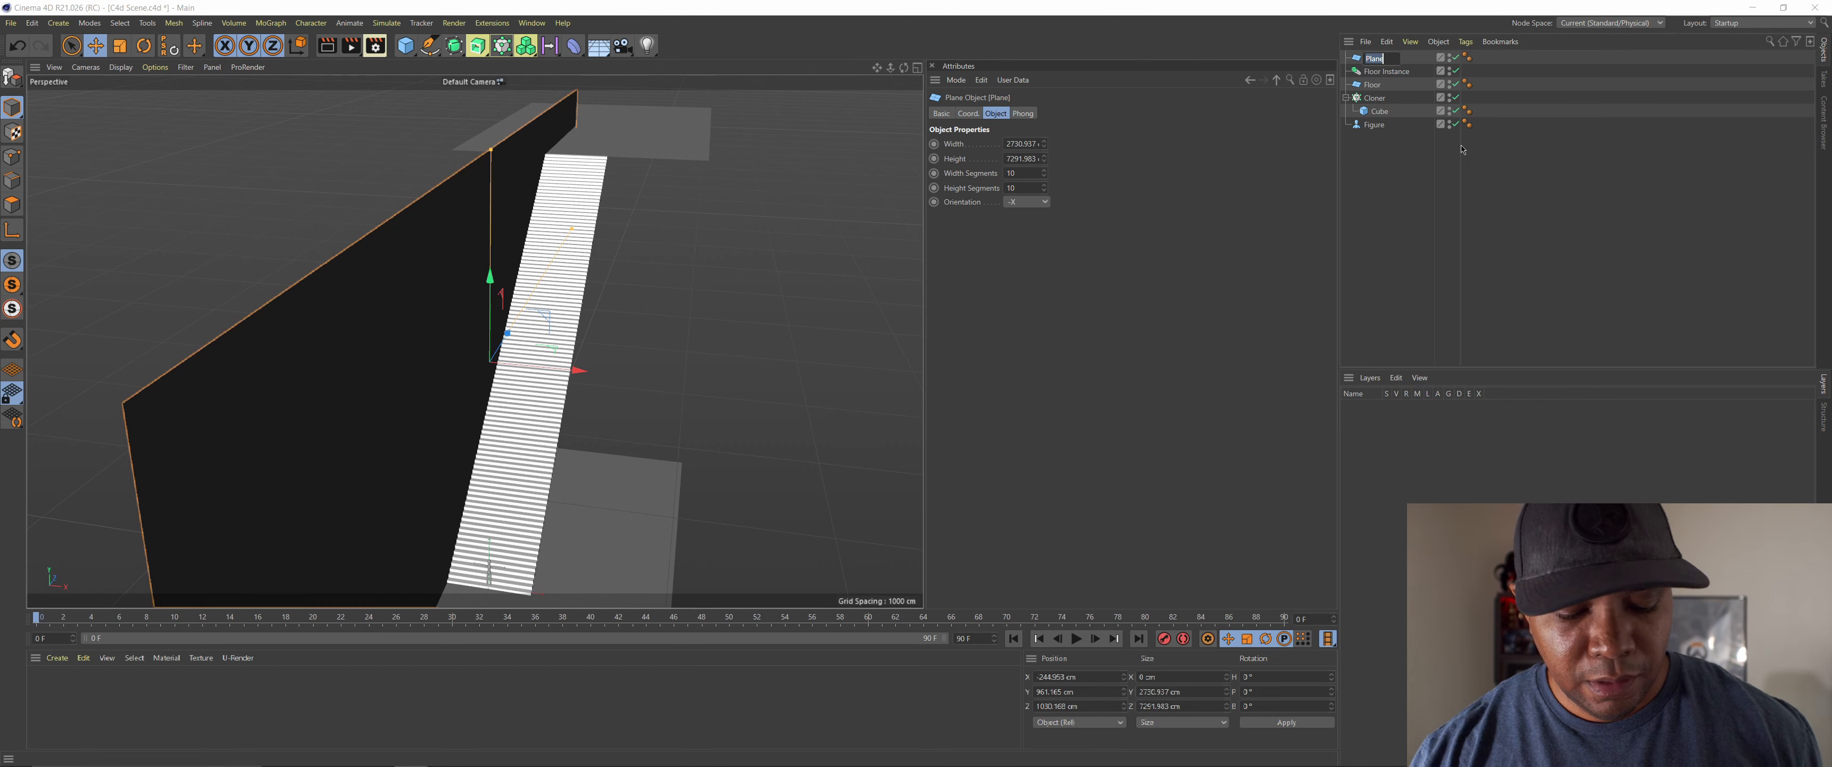
pyautogui.write('Wall')
pyautogui.press('Return')
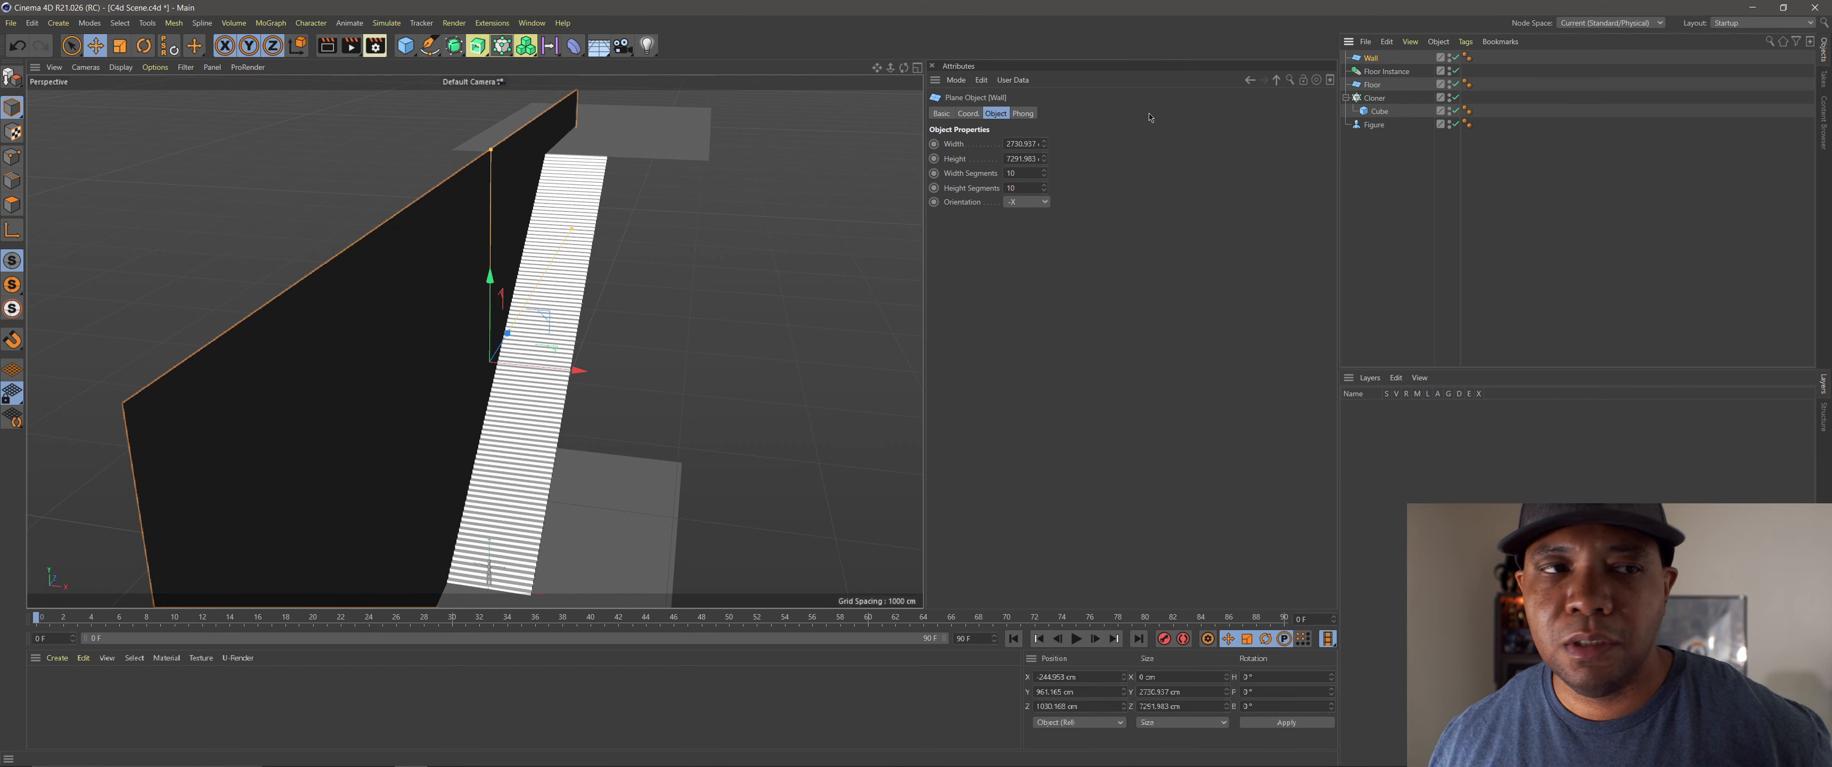
# Step: Create an instance of the Wall and move it along X to the opposite side of the staircase
pyautogui.click(456, 47)
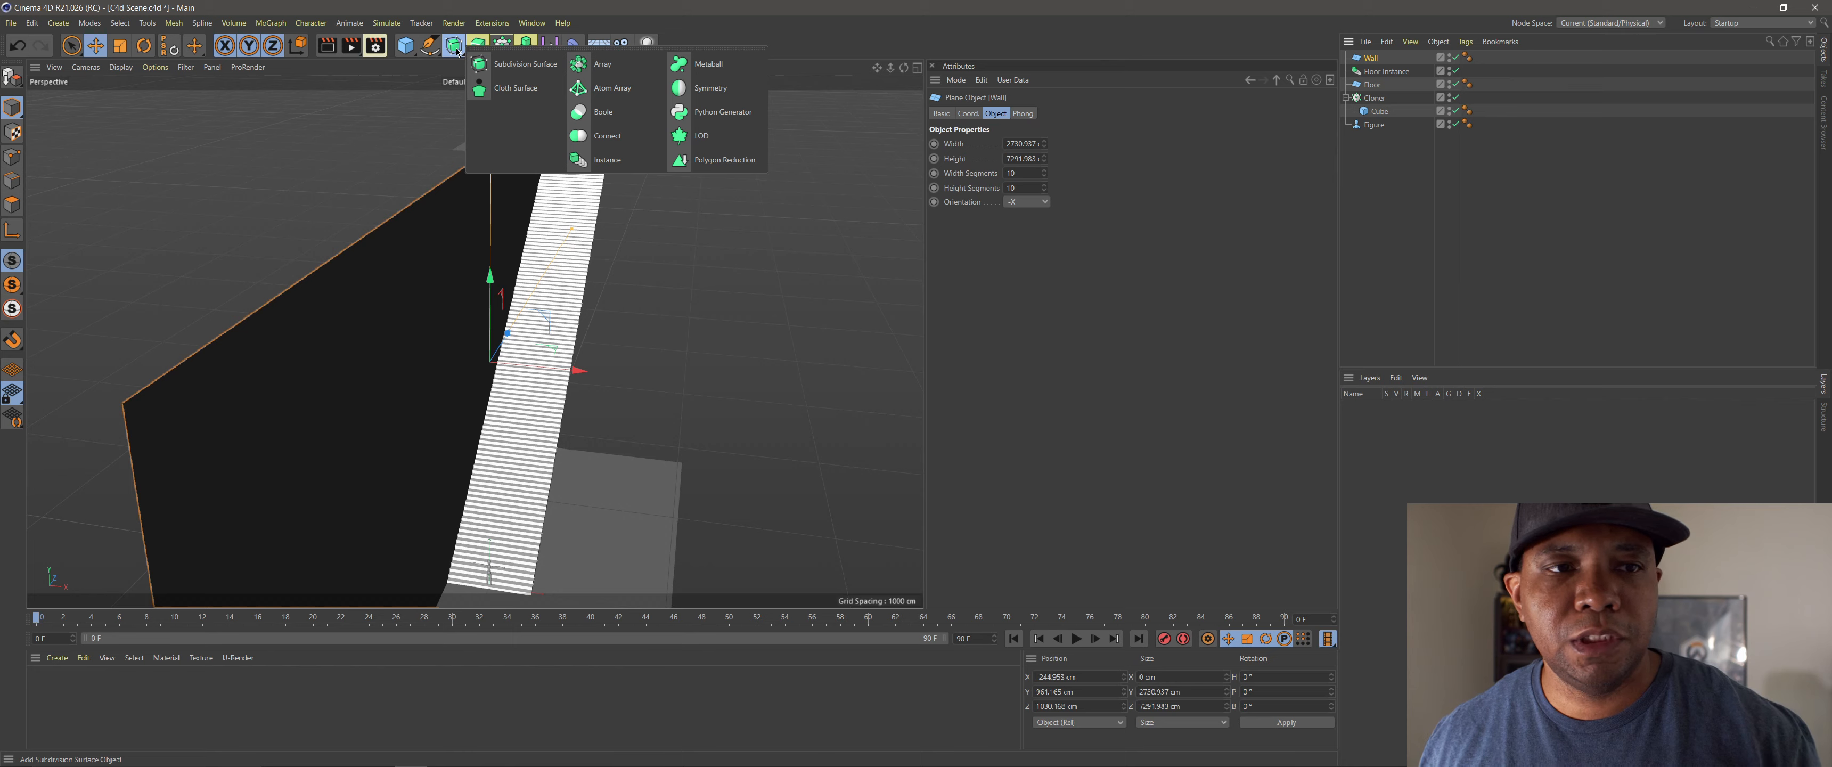
pyautogui.click(616, 160)
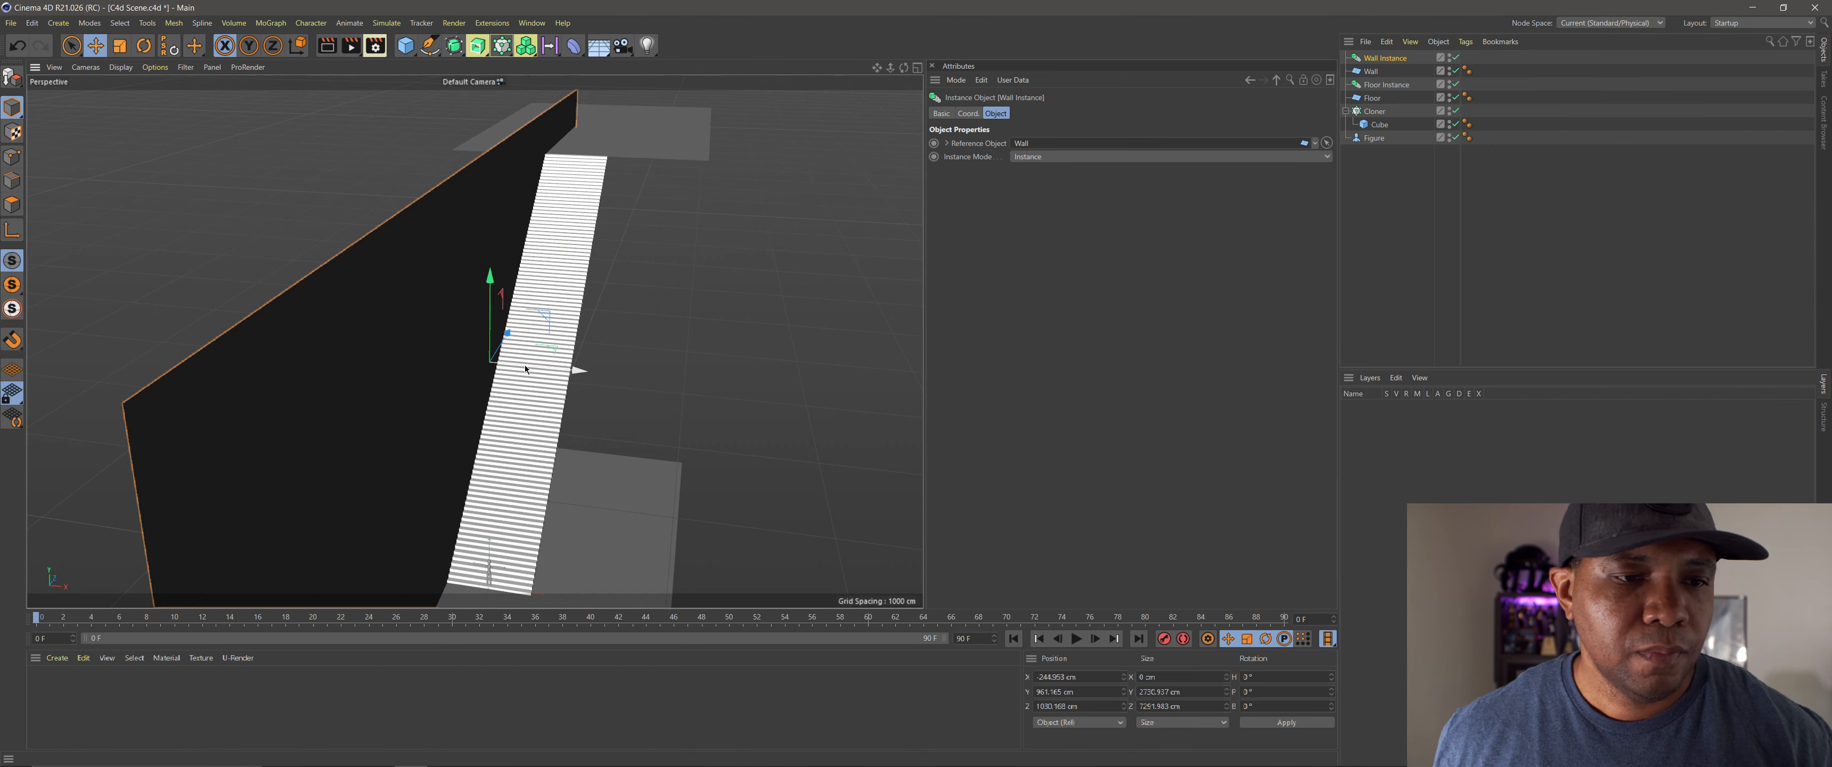
pyautogui.moveTo(526, 368); pyautogui.dragTo(687, 345)
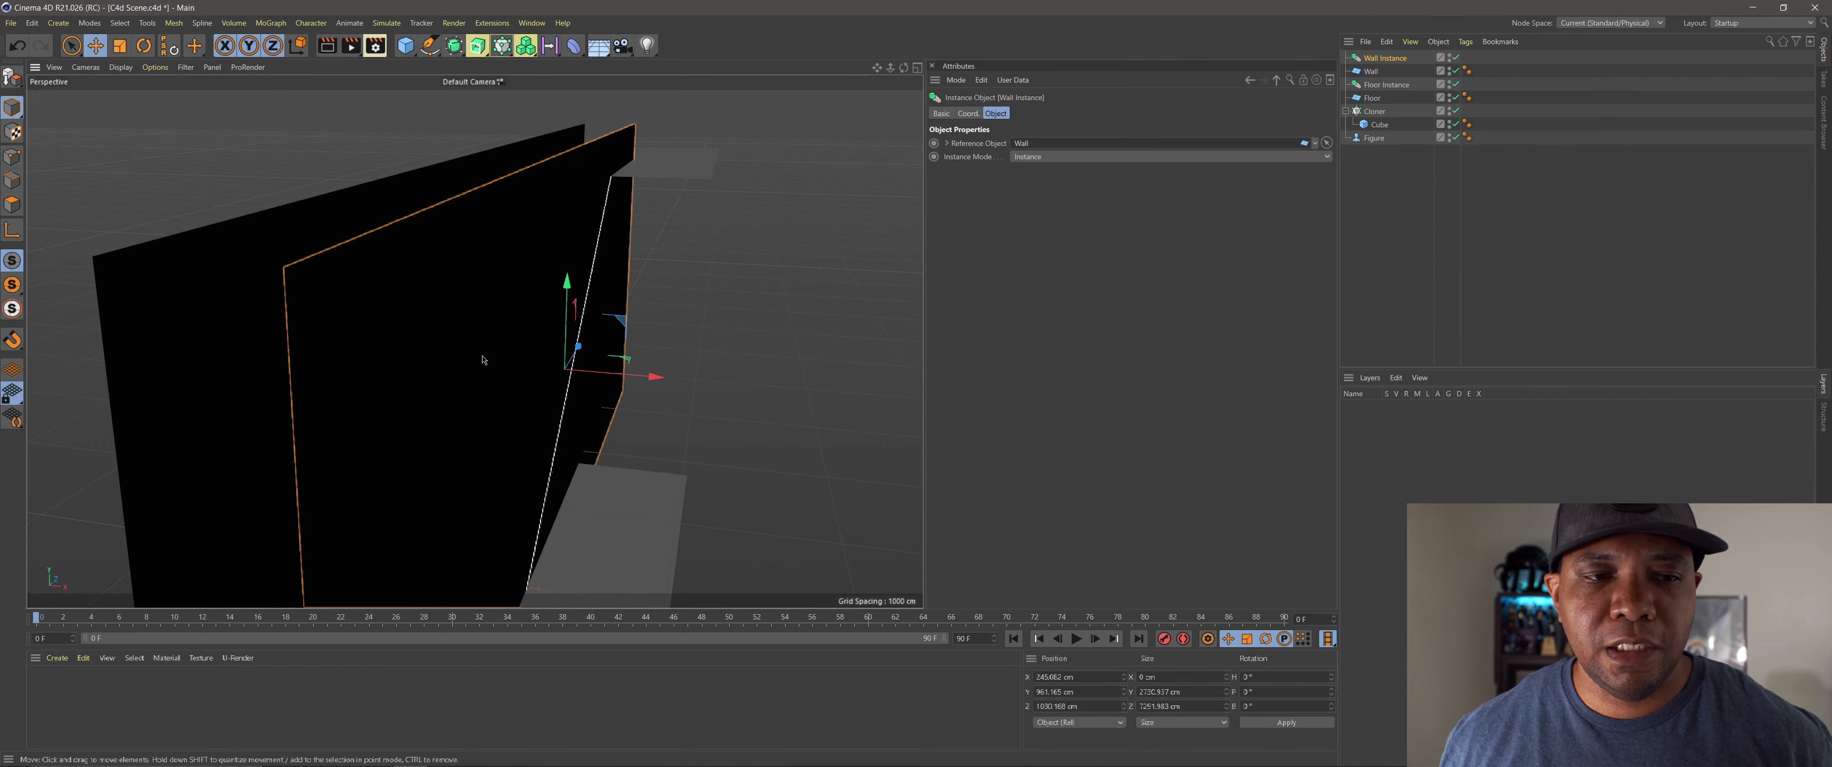
pyautogui.keyDown('alt'); pyautogui.moveTo(545, 376); pyautogui.dragTo(677, 242); pyautogui.keyUp('alt')
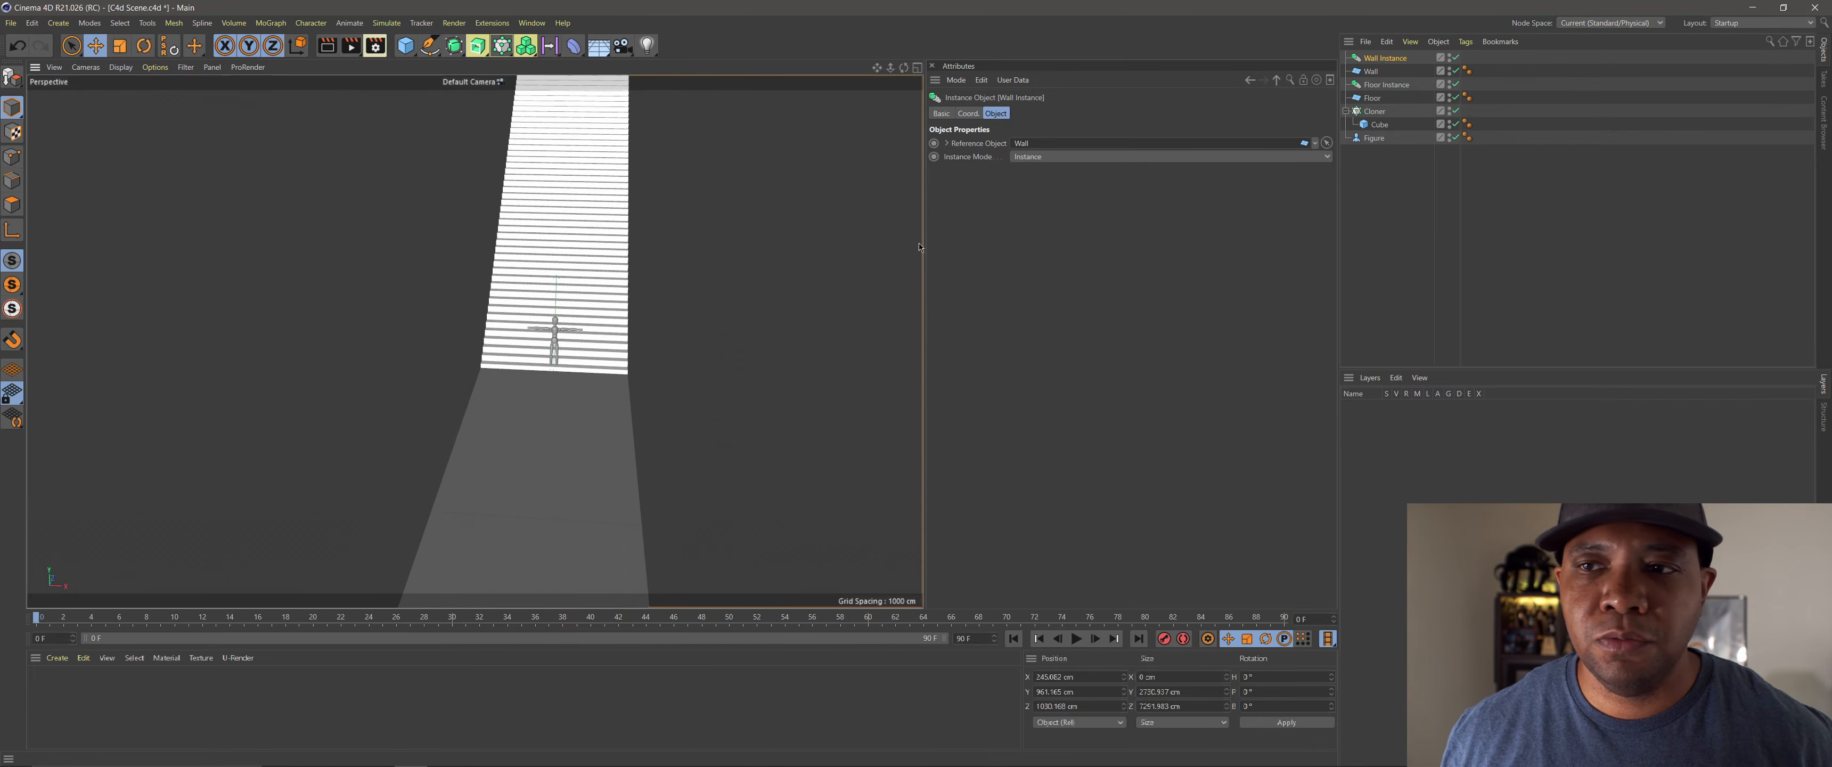
# Step: Create a new material and name it Stairway
pyautogui.click(121, 710)
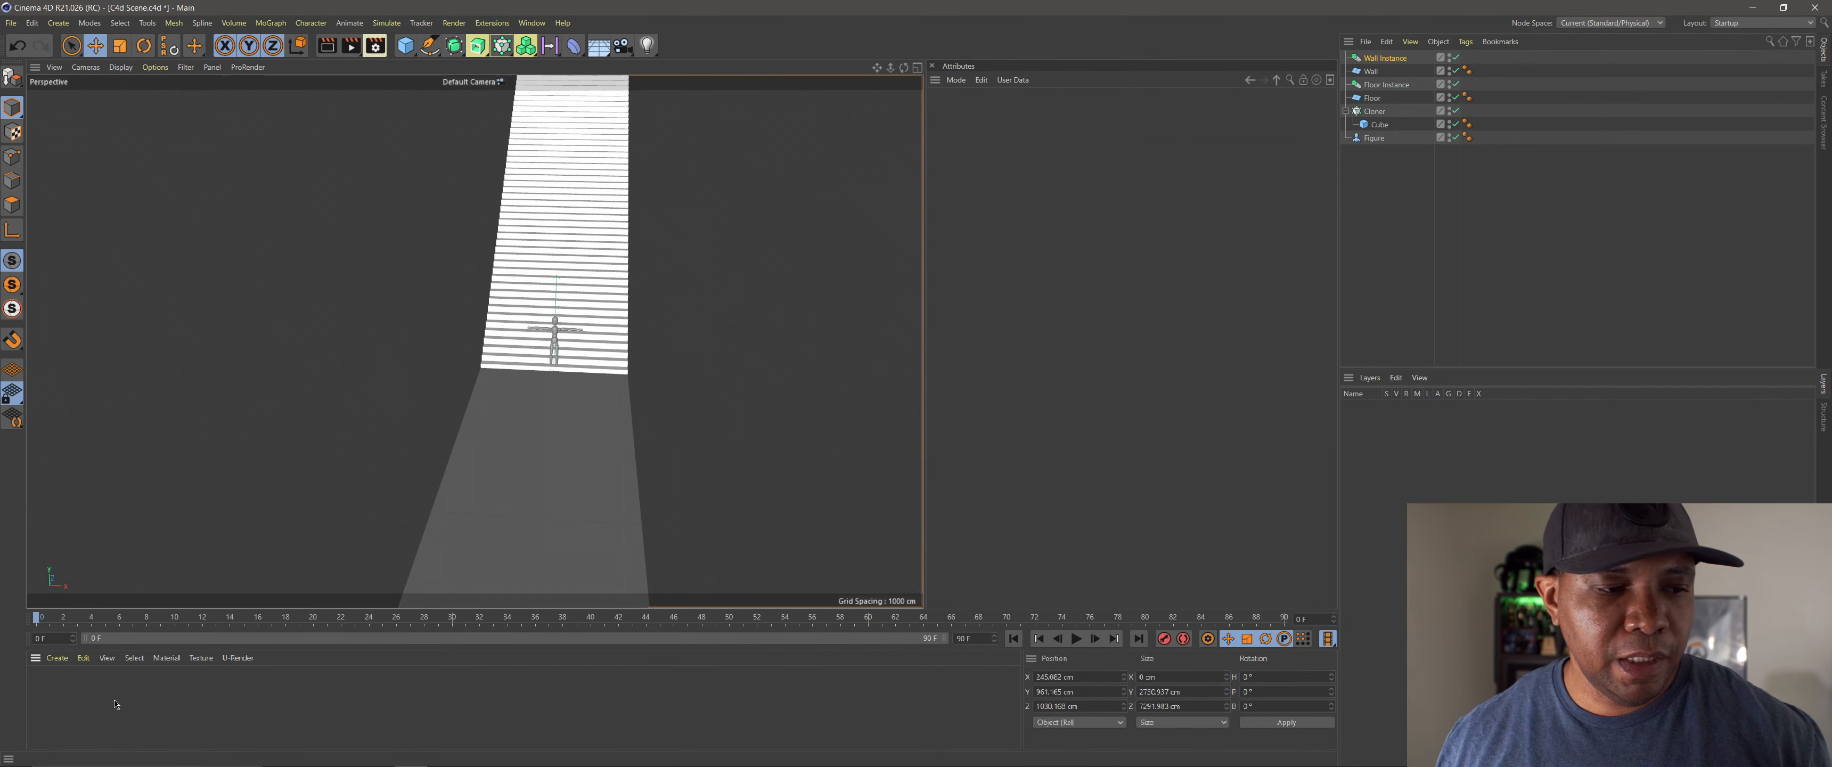
pyautogui.doubleClick(82, 693)
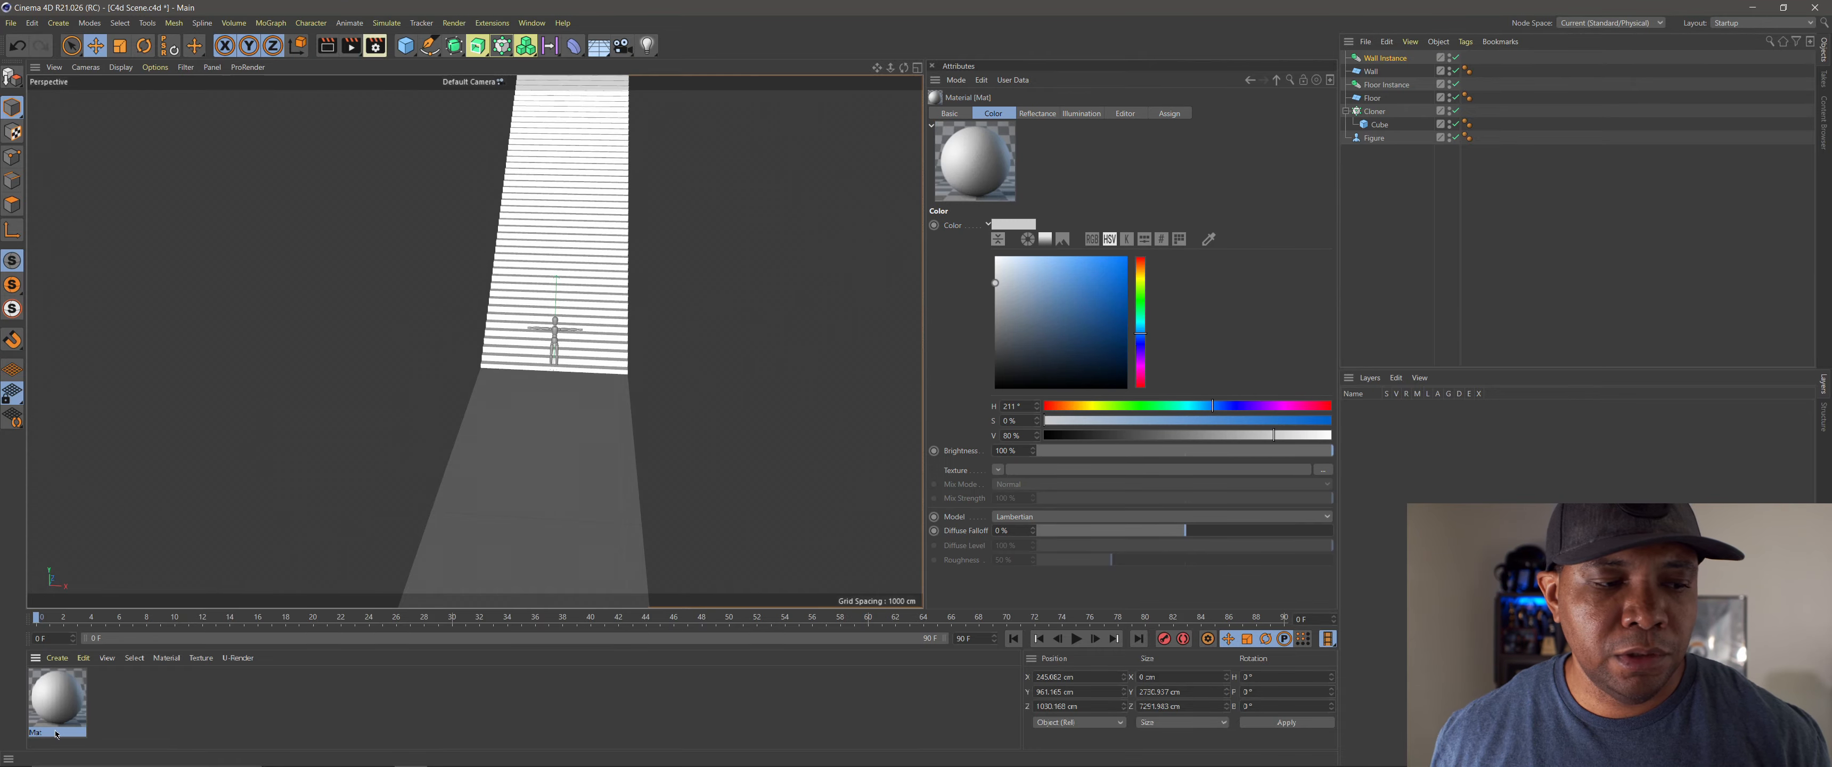
pyautogui.doubleClick(57, 733)
pyautogui.write('Ste')
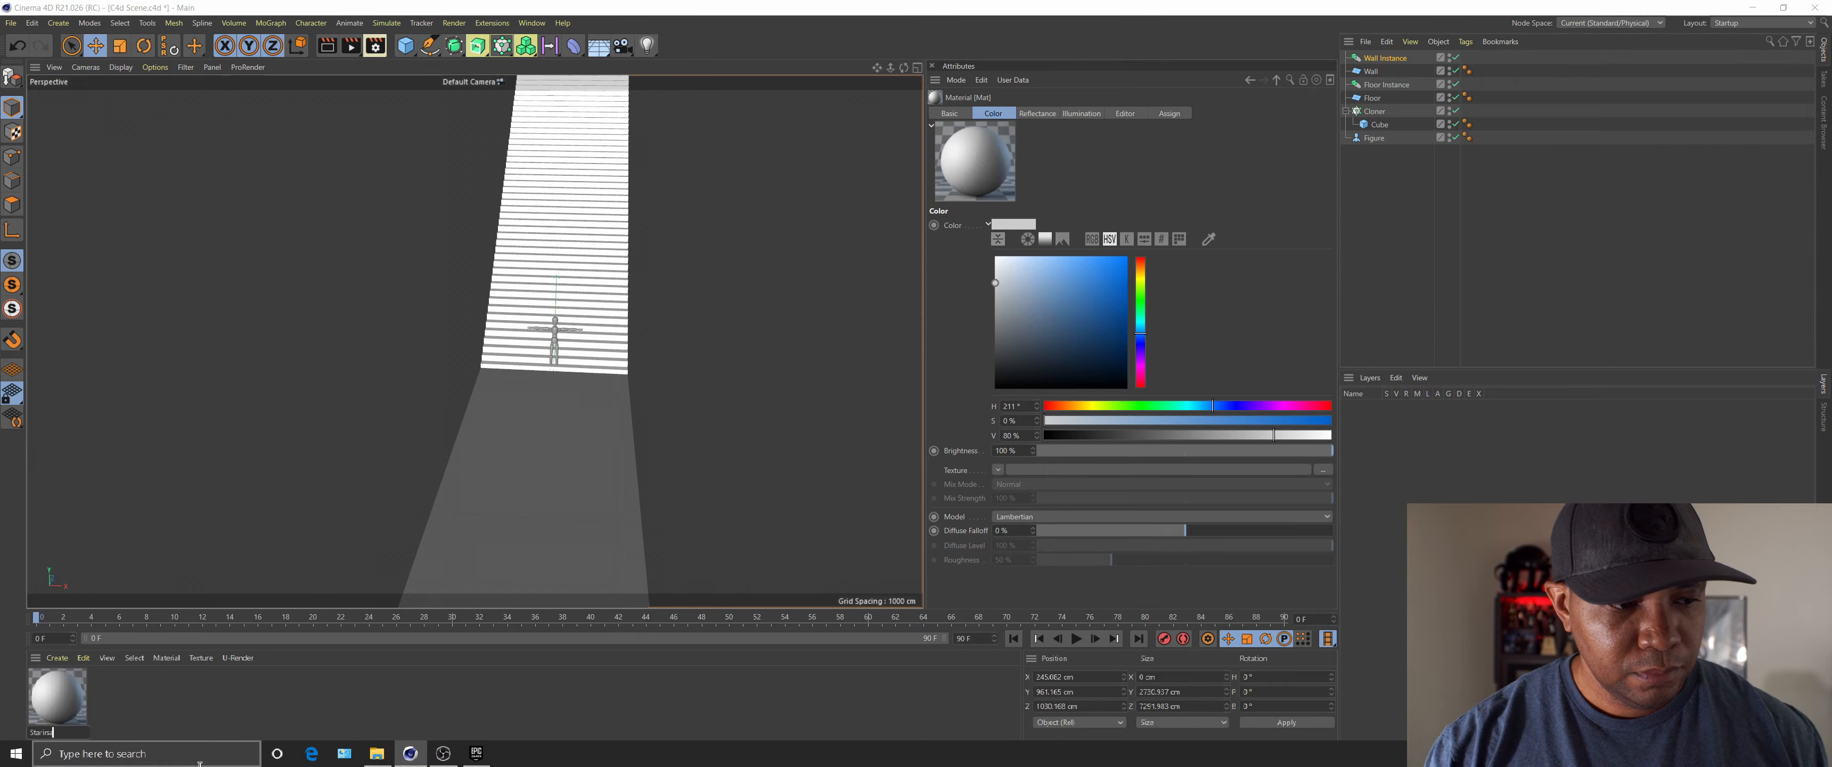
pyautogui.press('Return')
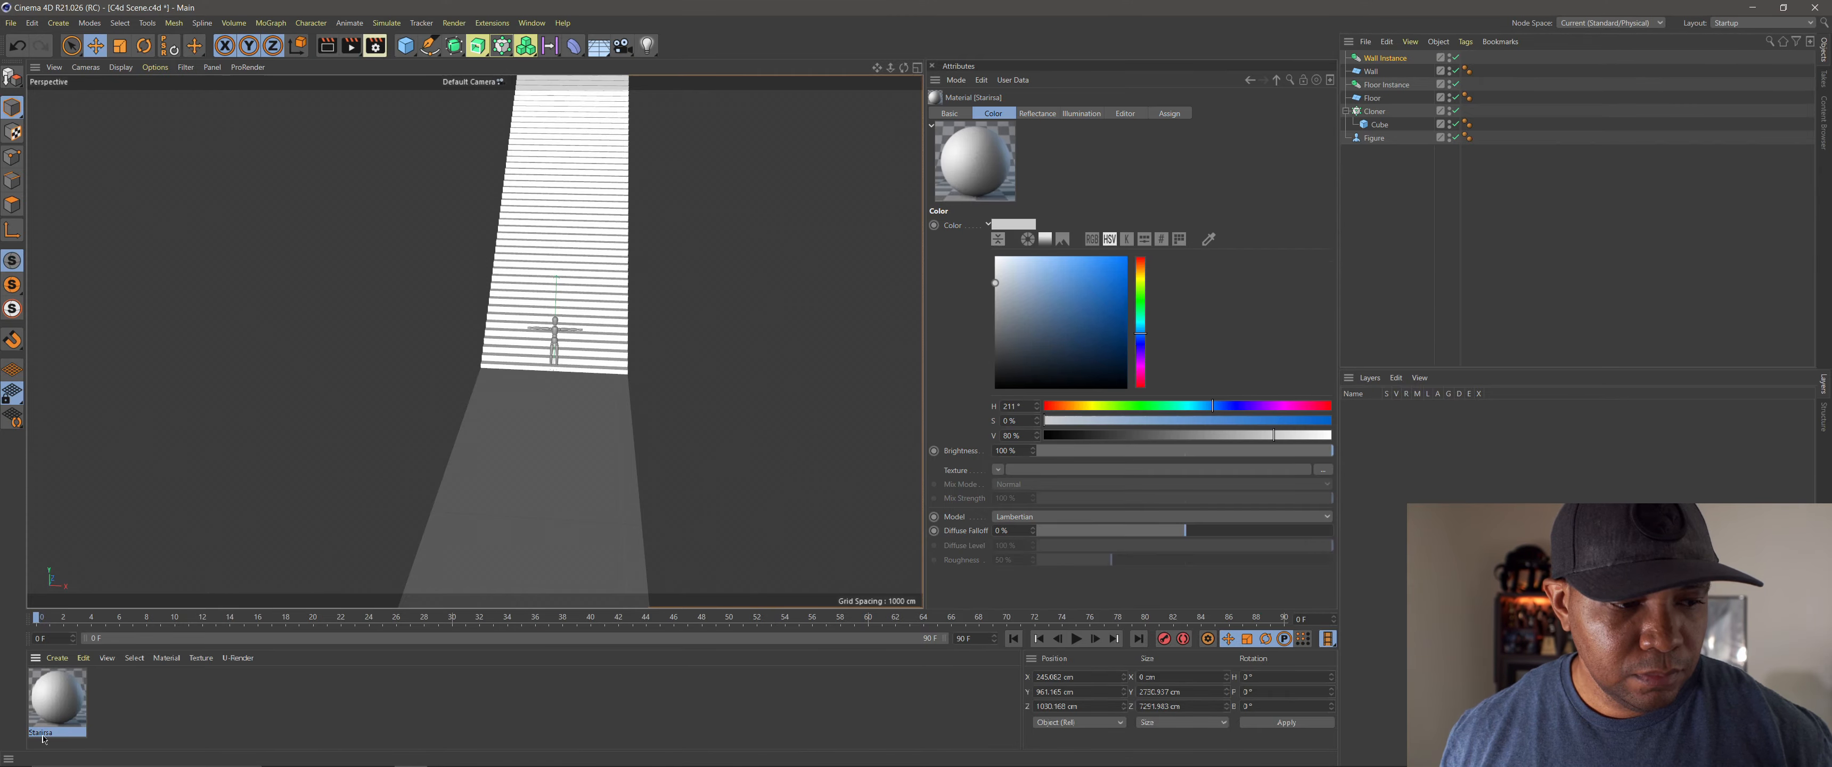
# Step: Rename the new material as Stairs
pyautogui.doubleClick(44, 734)
pyautogui.click(69, 737)
pyautogui.press('BackSpace')
pyautogui.press('BackSpace')
pyautogui.press('BackSpace')
pyautogui.press('BackSpace')
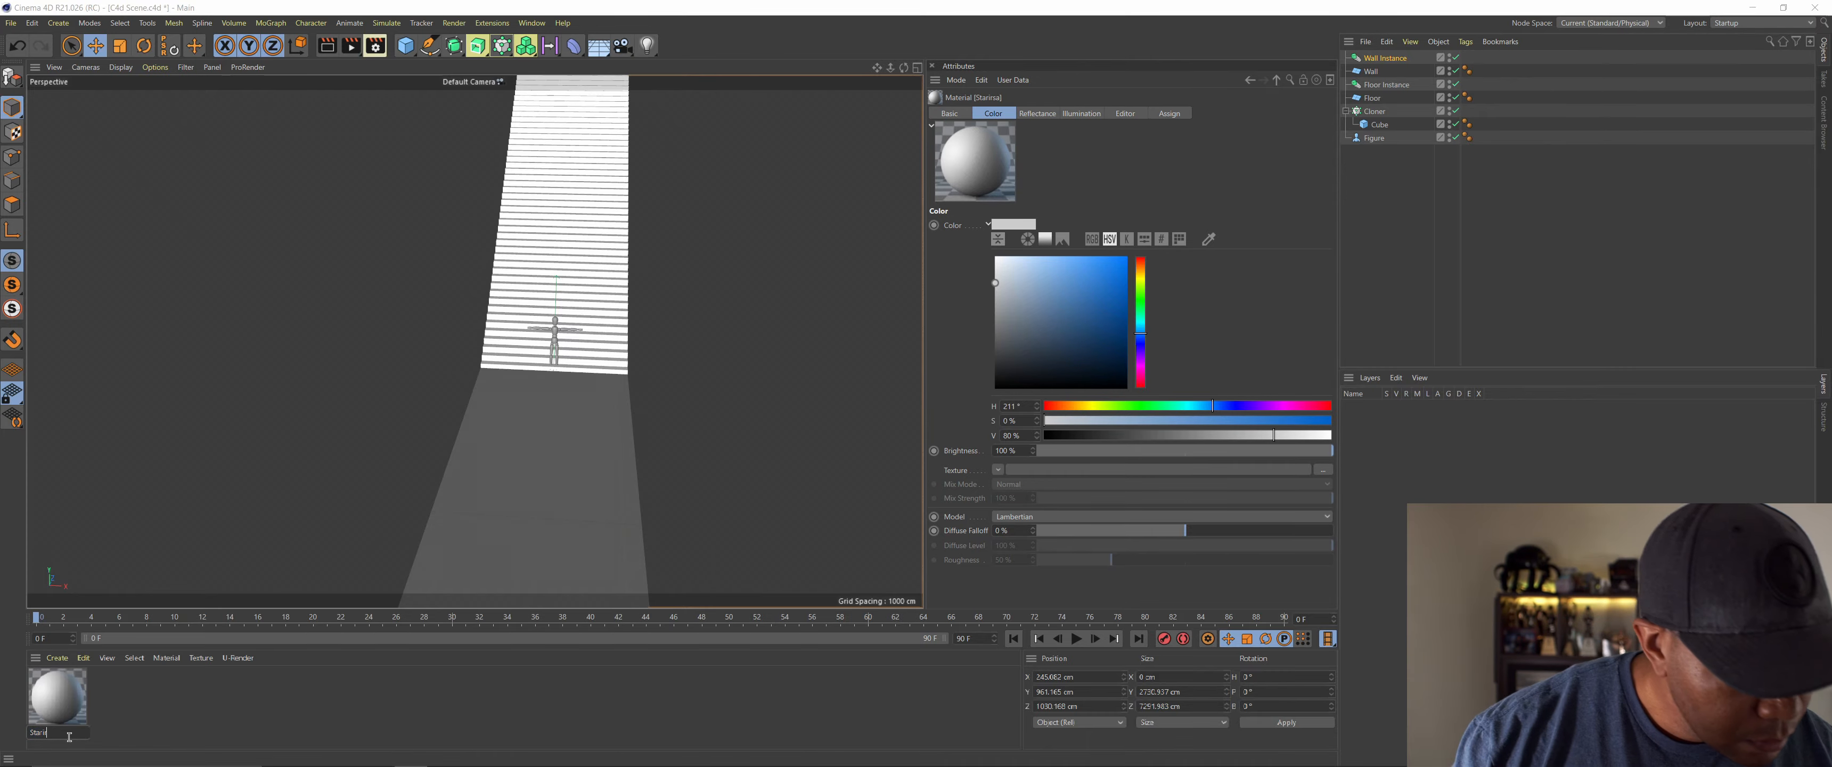
pyautogui.write('s')
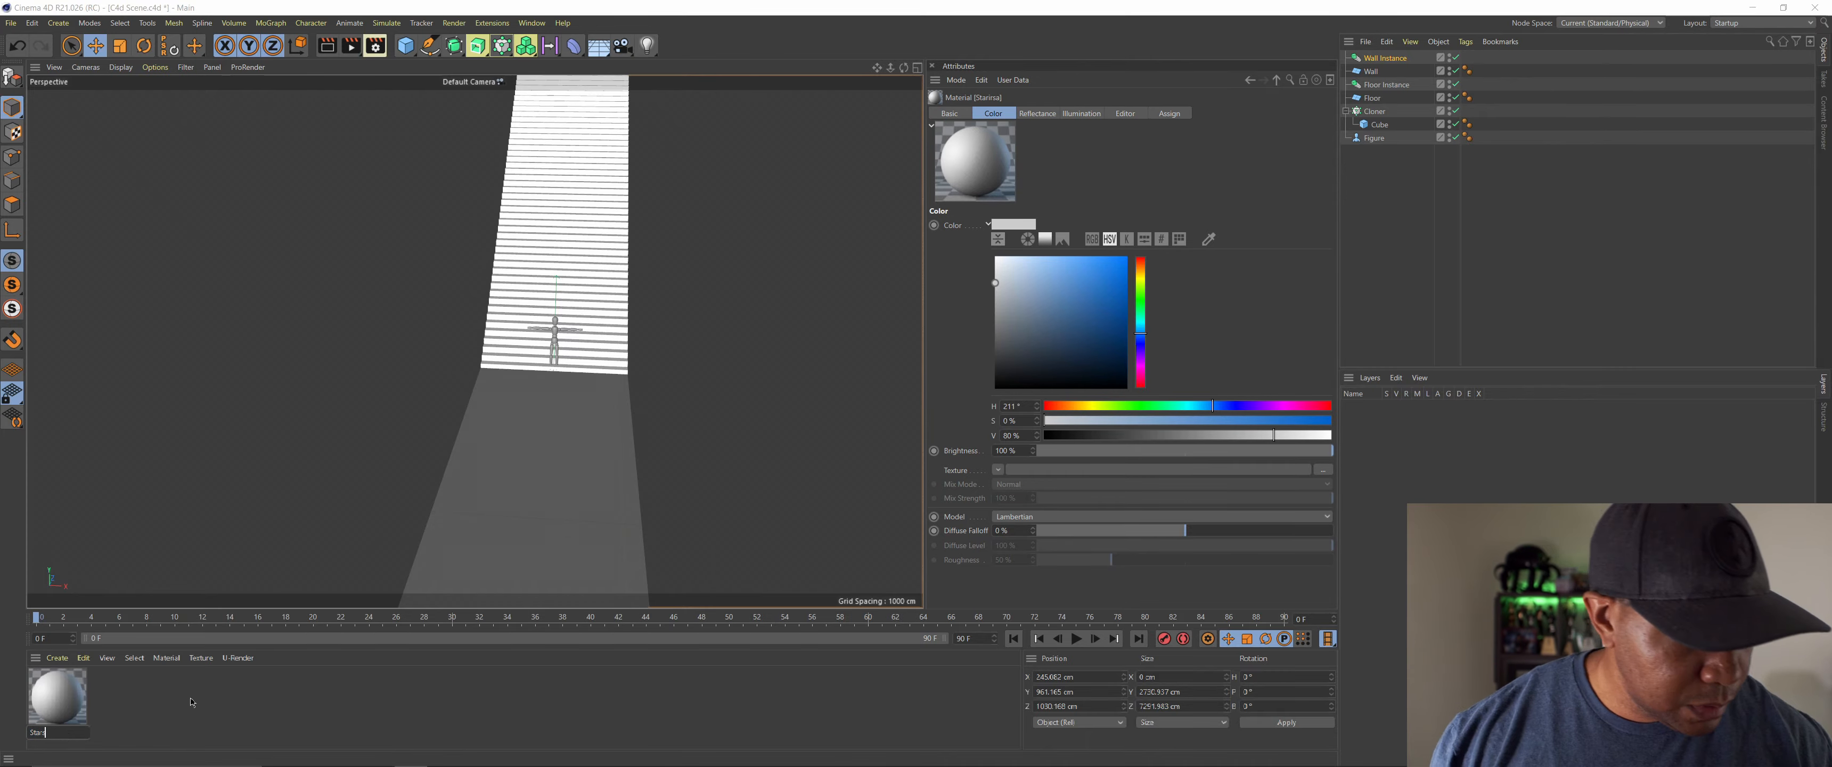
pyautogui.press('Return')
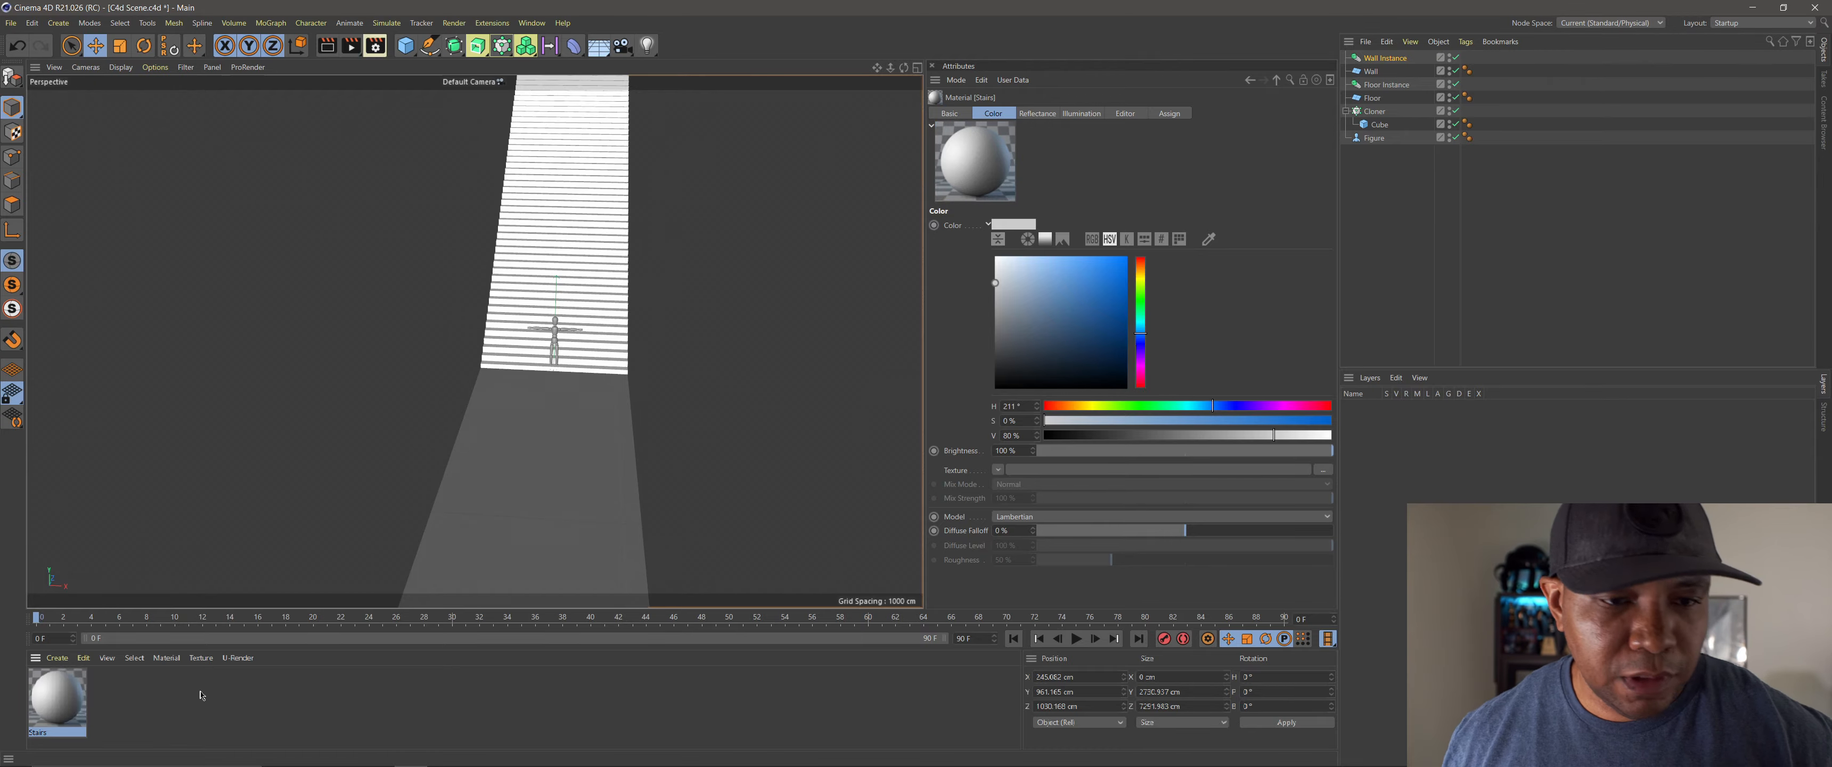
# Step: Apply the Stairs material to the cube in the cloner and color it deep blue with 211° hue, 100% saturation and about 67% value
pyautogui.click(1378, 125)
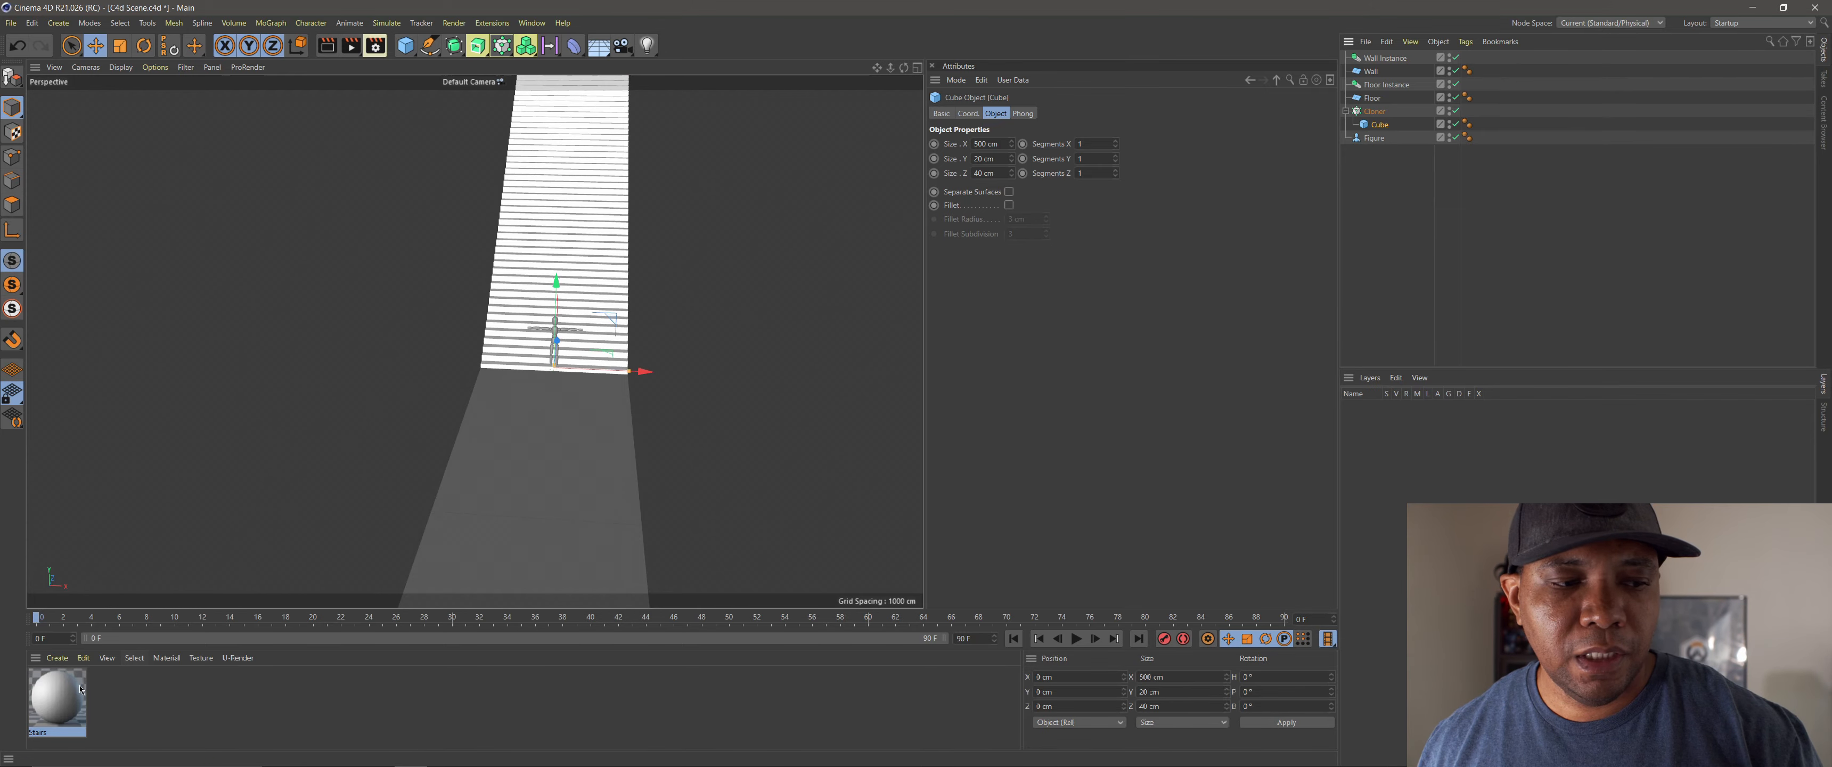
pyautogui.moveTo(1385, 130); pyautogui.dragTo(1384, 127)
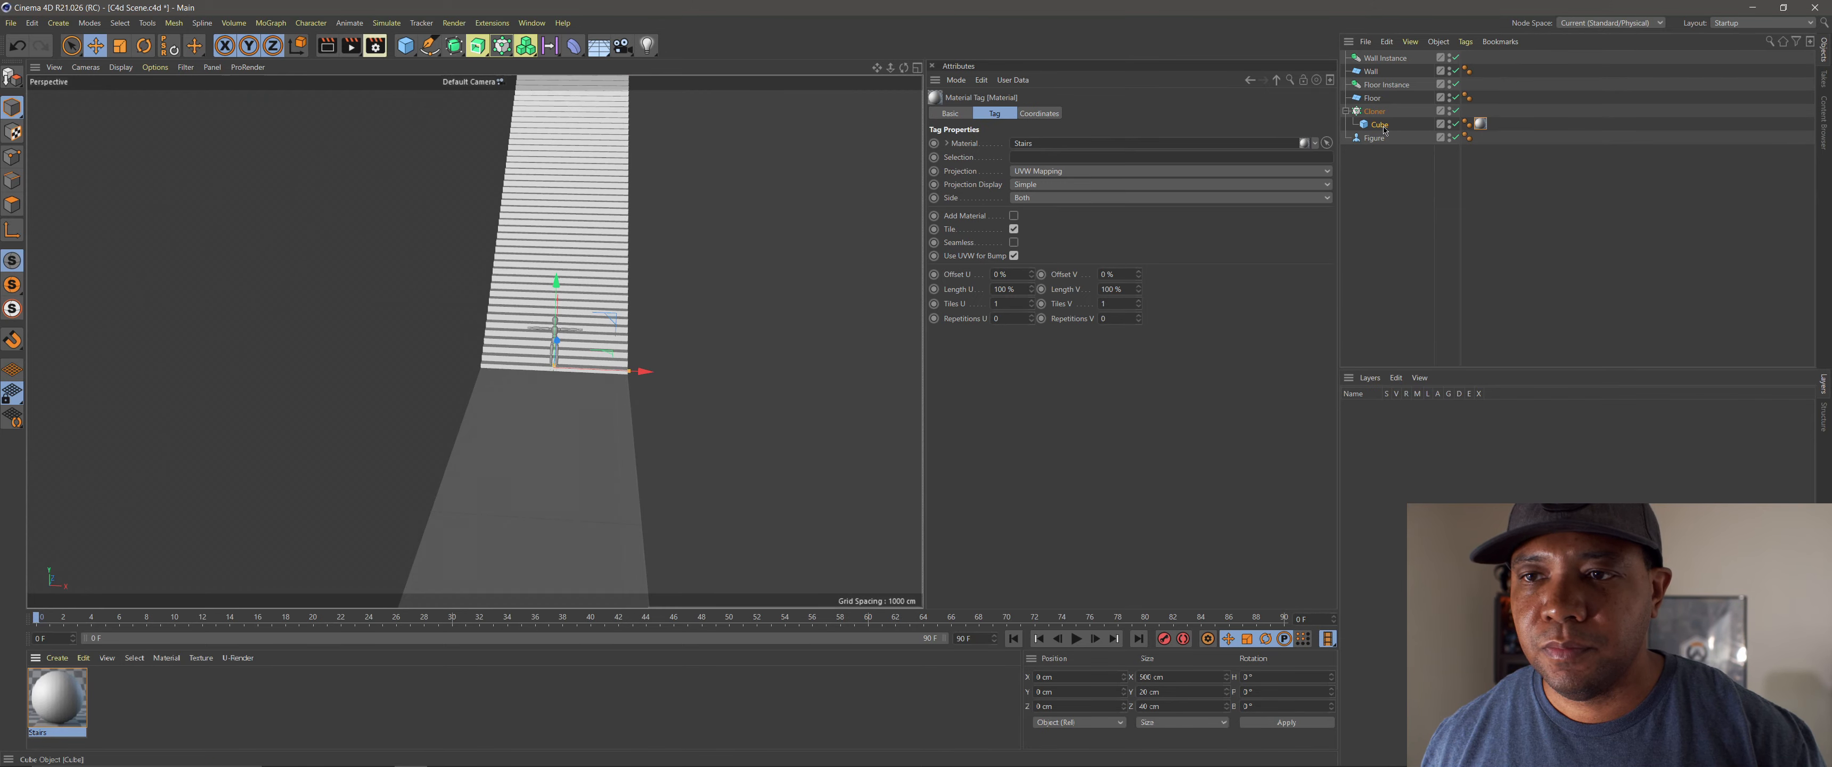
pyautogui.click(51, 717)
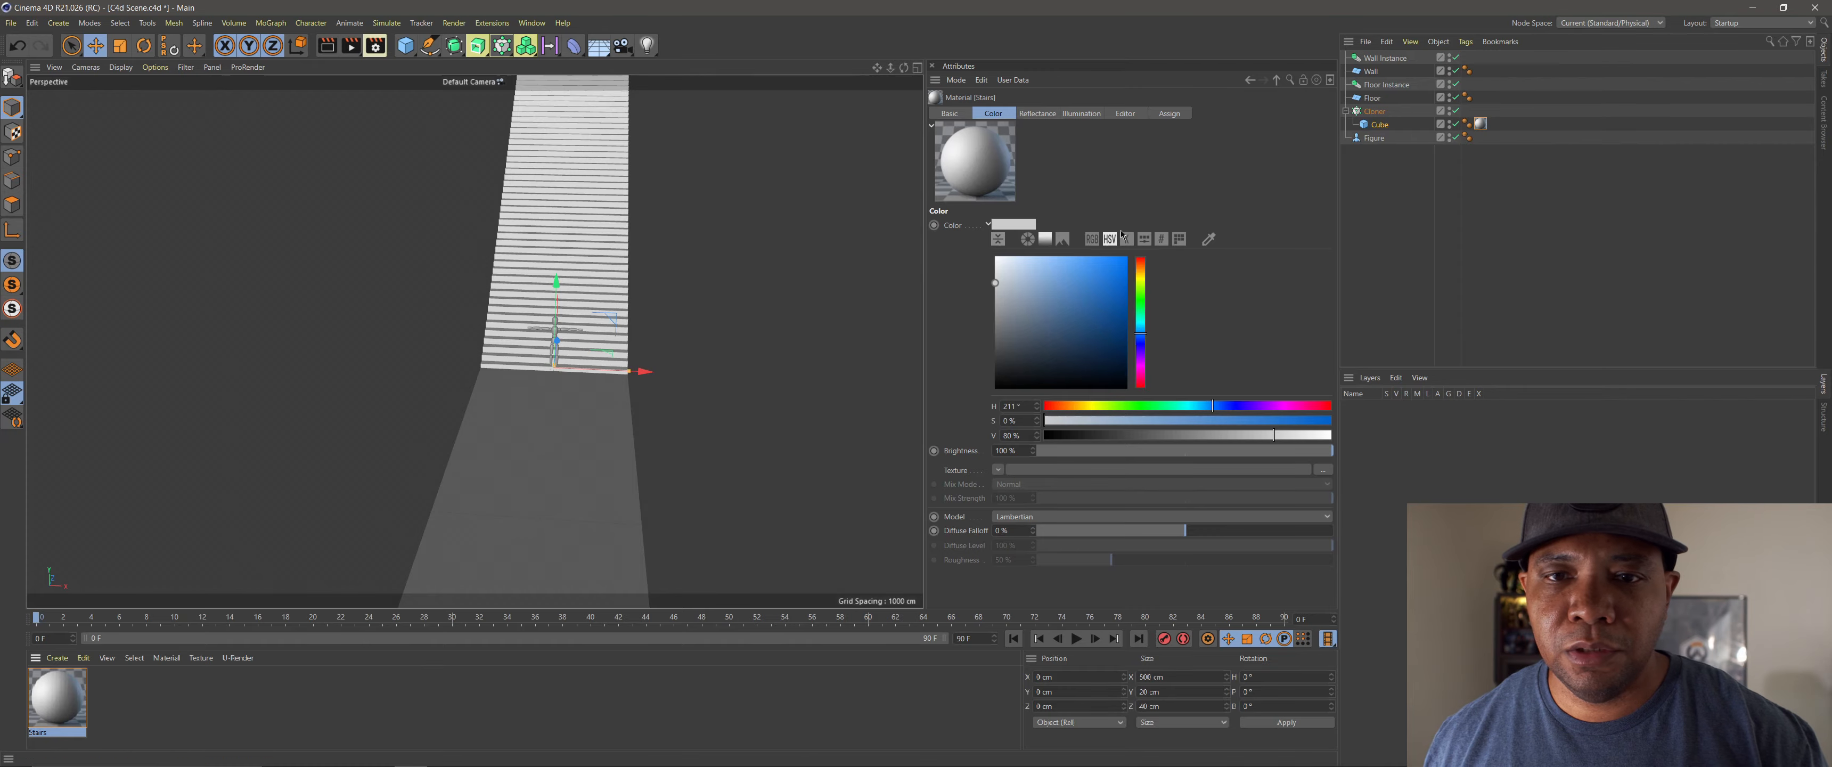
pyautogui.click(1127, 279)
pyautogui.moveTo(1127, 279); pyautogui.dragTo(1126, 299)
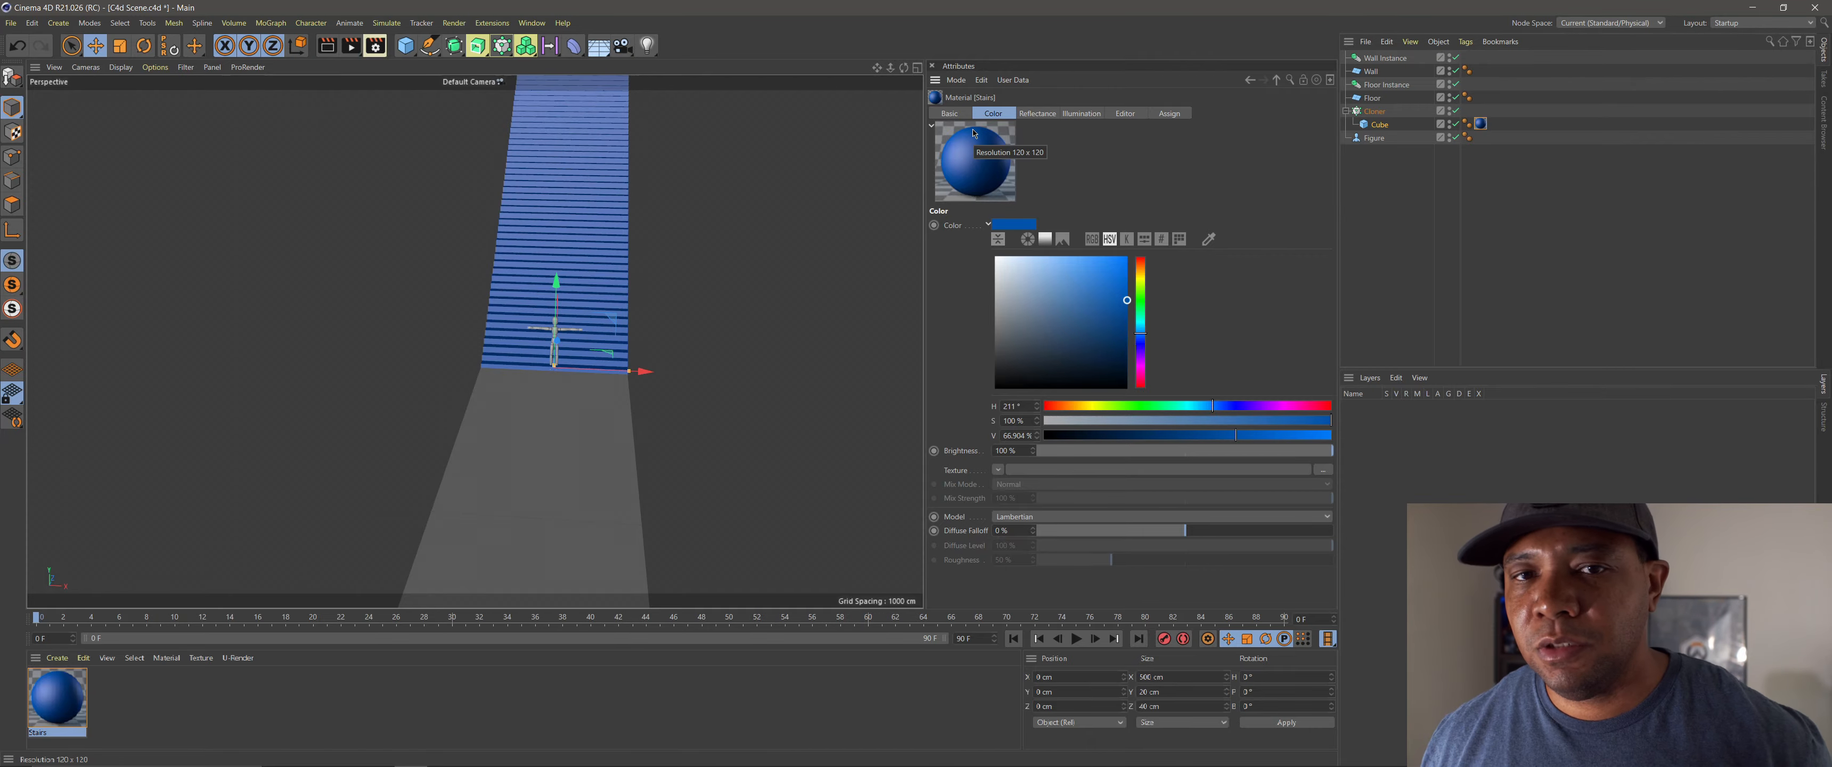
# Step: Create a dark gray material with about 42% value, name it Gray, and apply it to the Wall
pyautogui.doubleClick(158, 709)
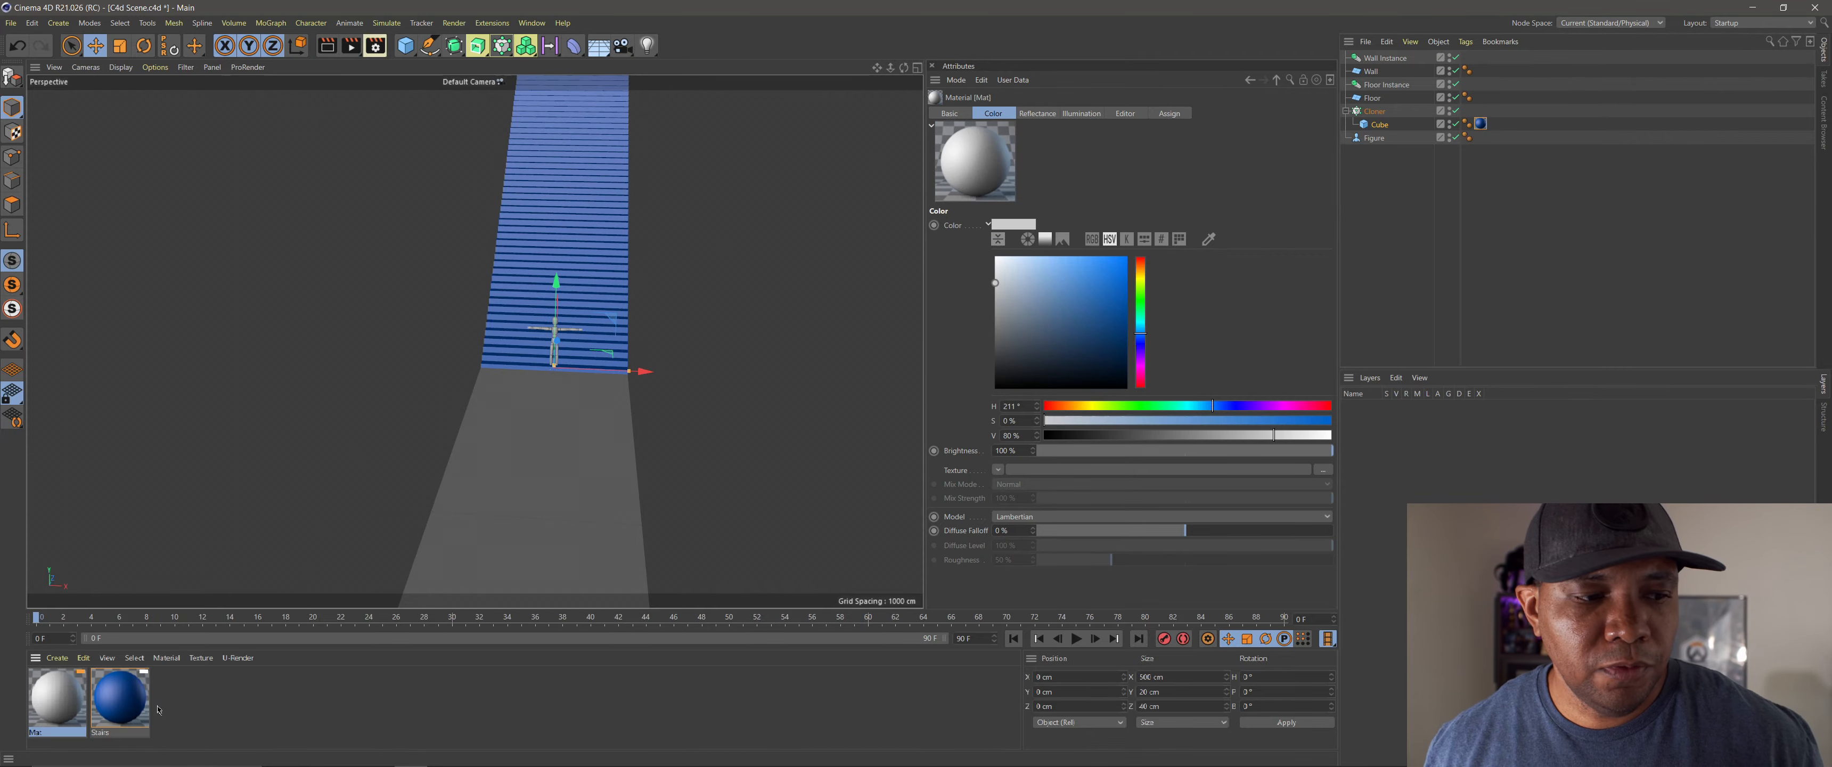
pyautogui.moveTo(995, 282); pyautogui.dragTo(995, 333)
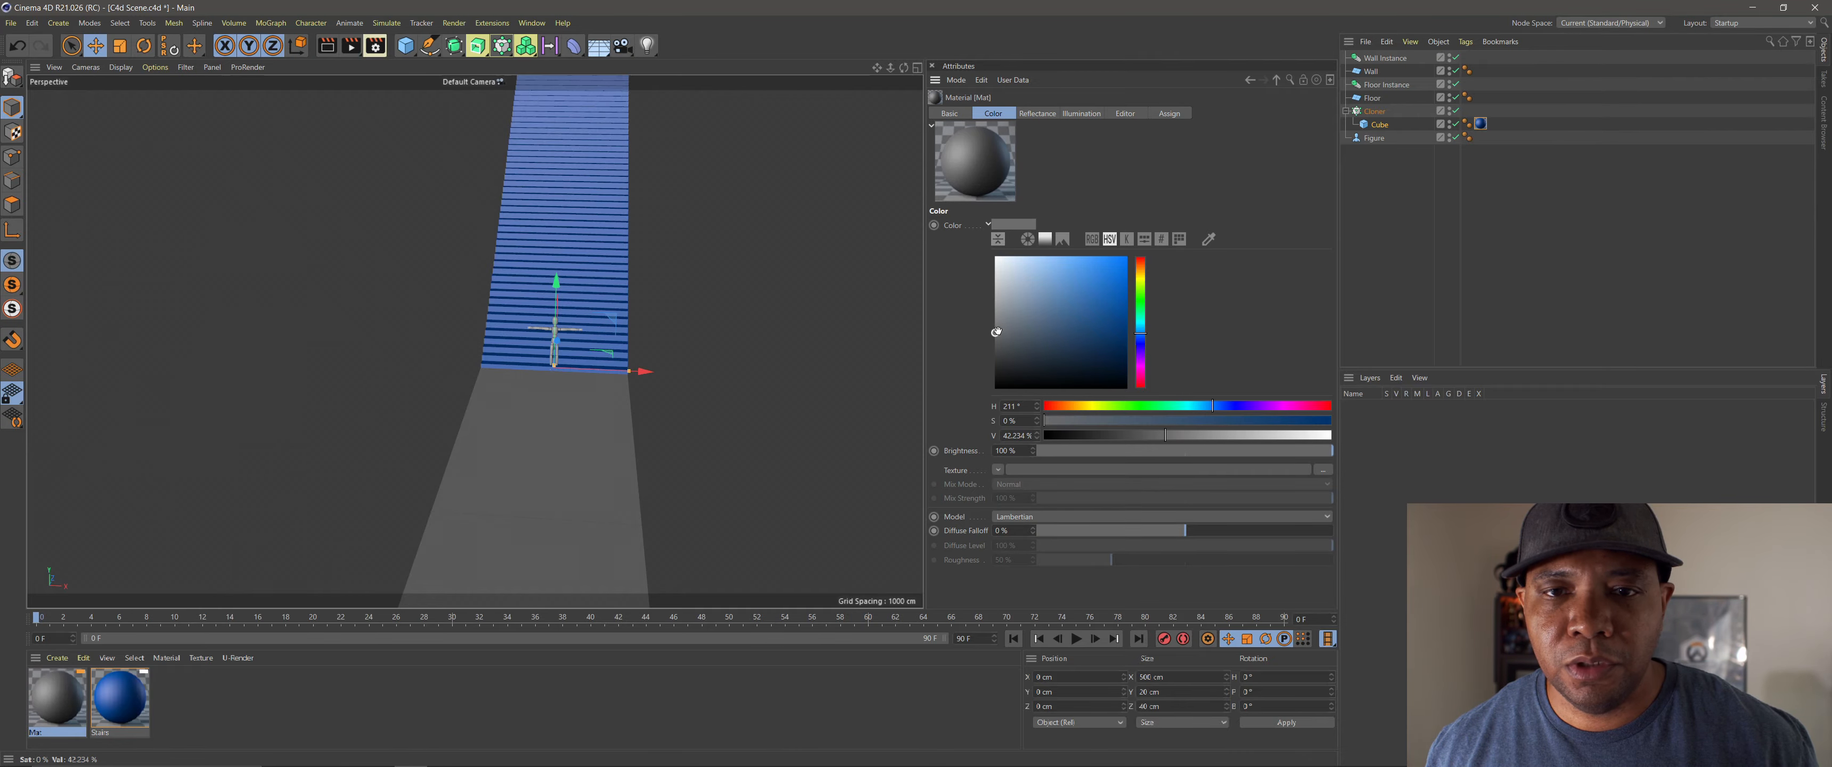
pyautogui.doubleClick(49, 732)
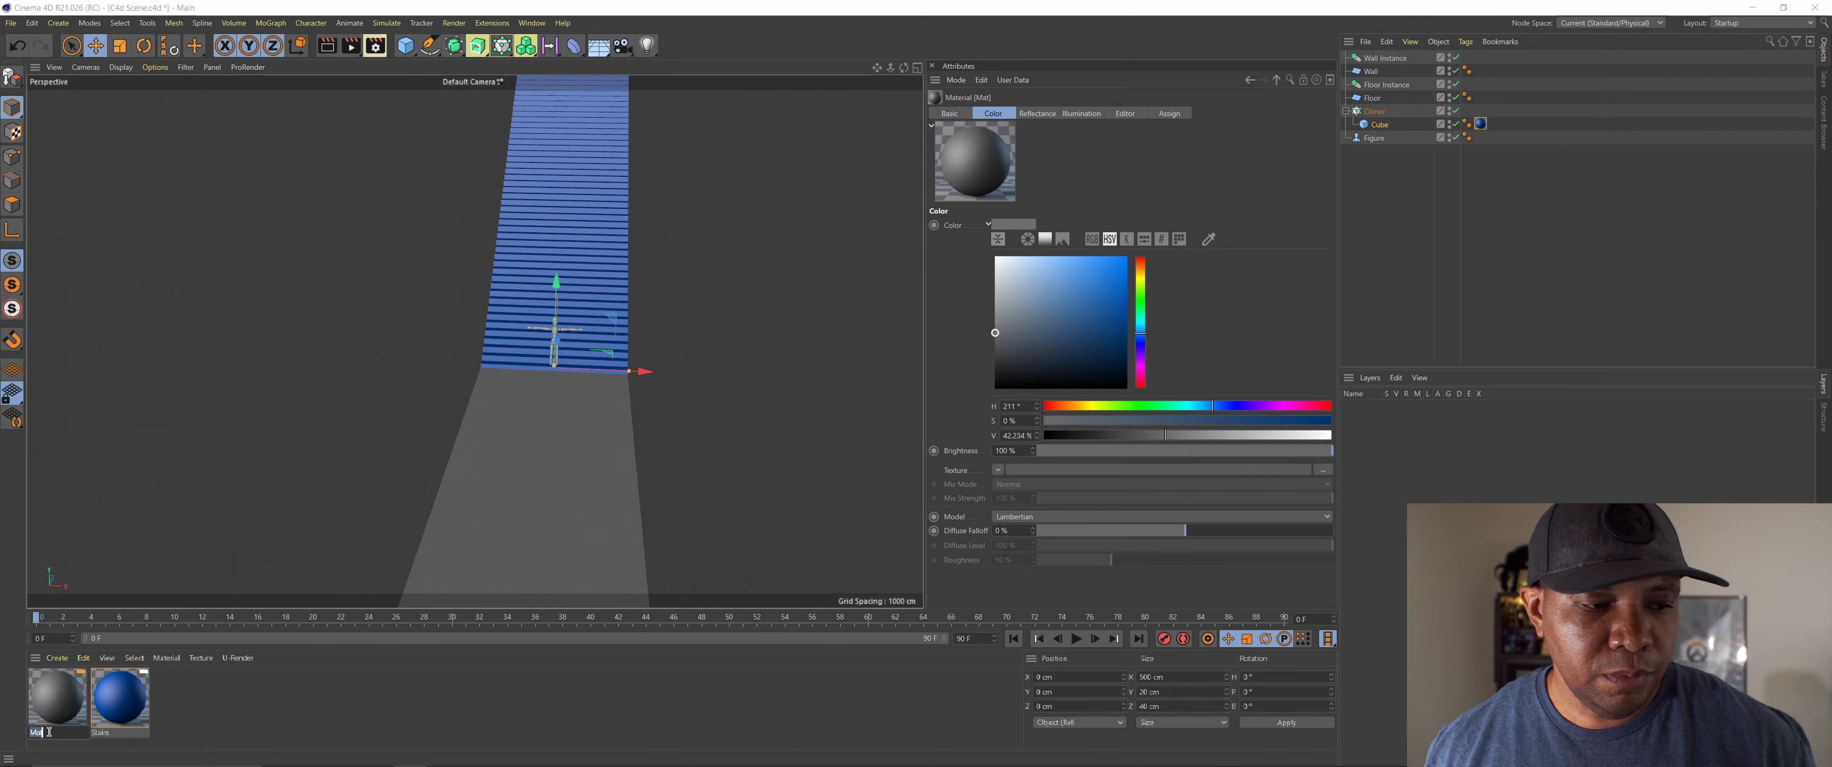
pyautogui.write('Gray')
pyautogui.press('Return')
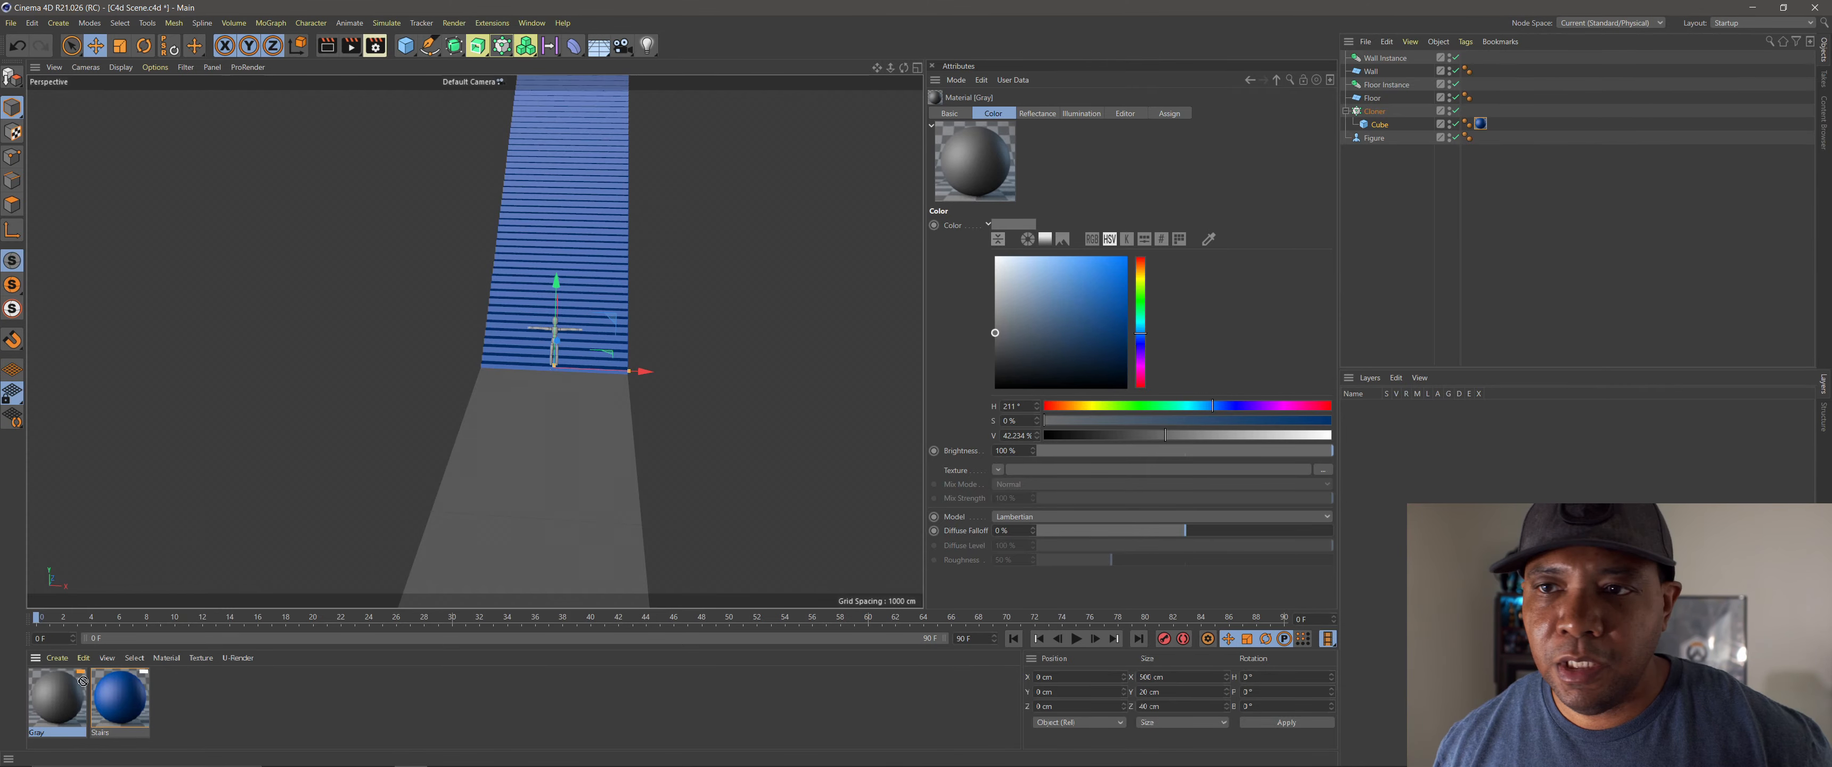
pyautogui.moveTo(83, 680); pyautogui.dragTo(1375, 72)
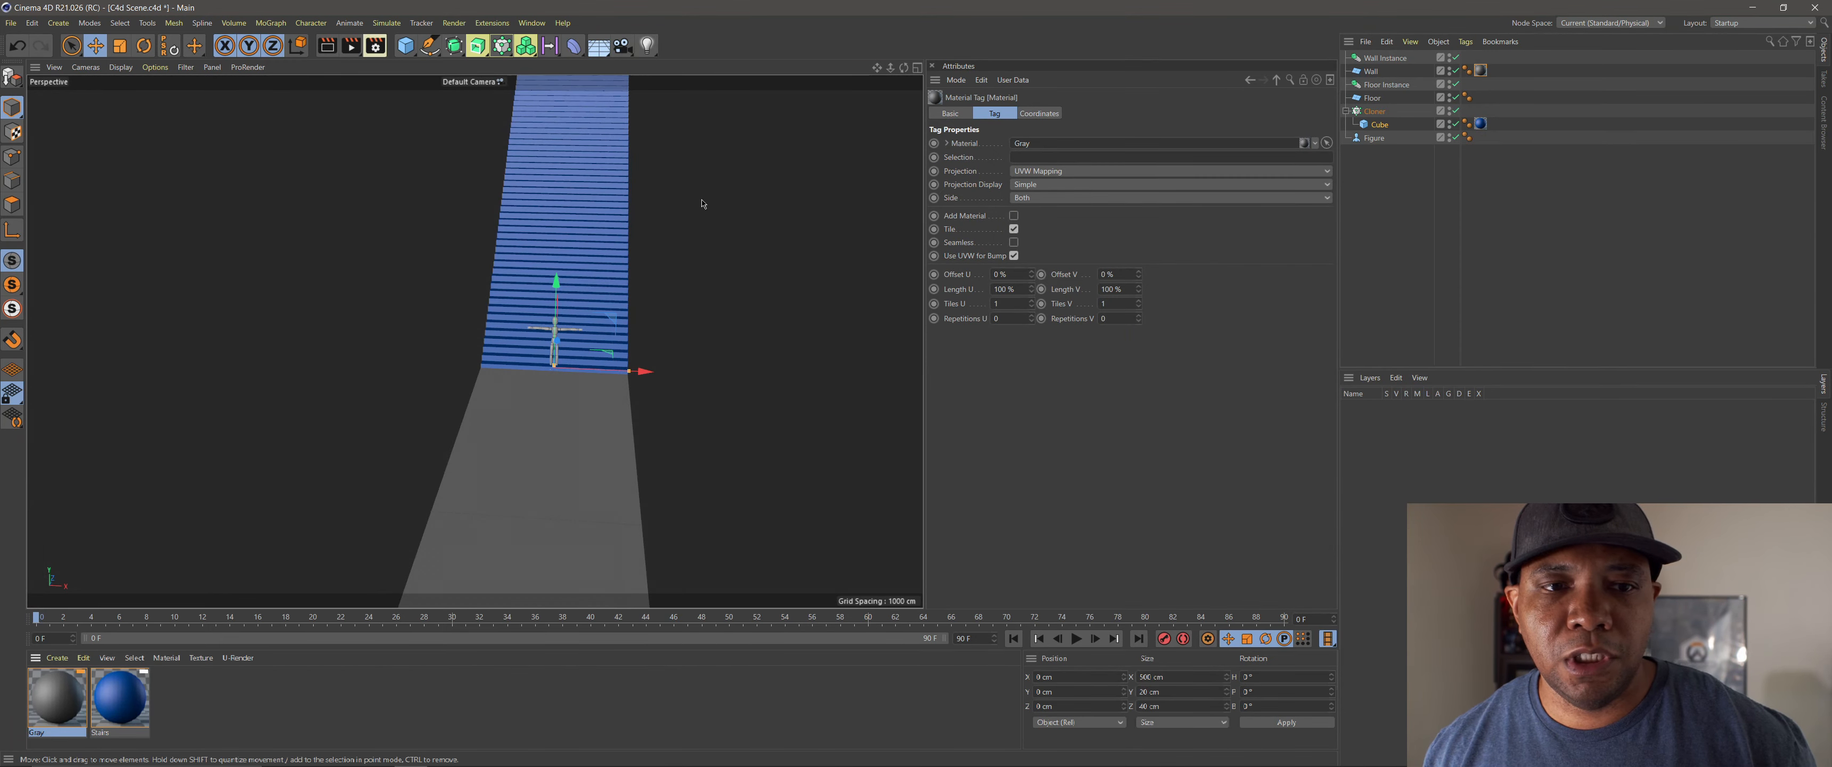
# Step: Try a bright red color on the Gray material
pyautogui.click(57, 697)
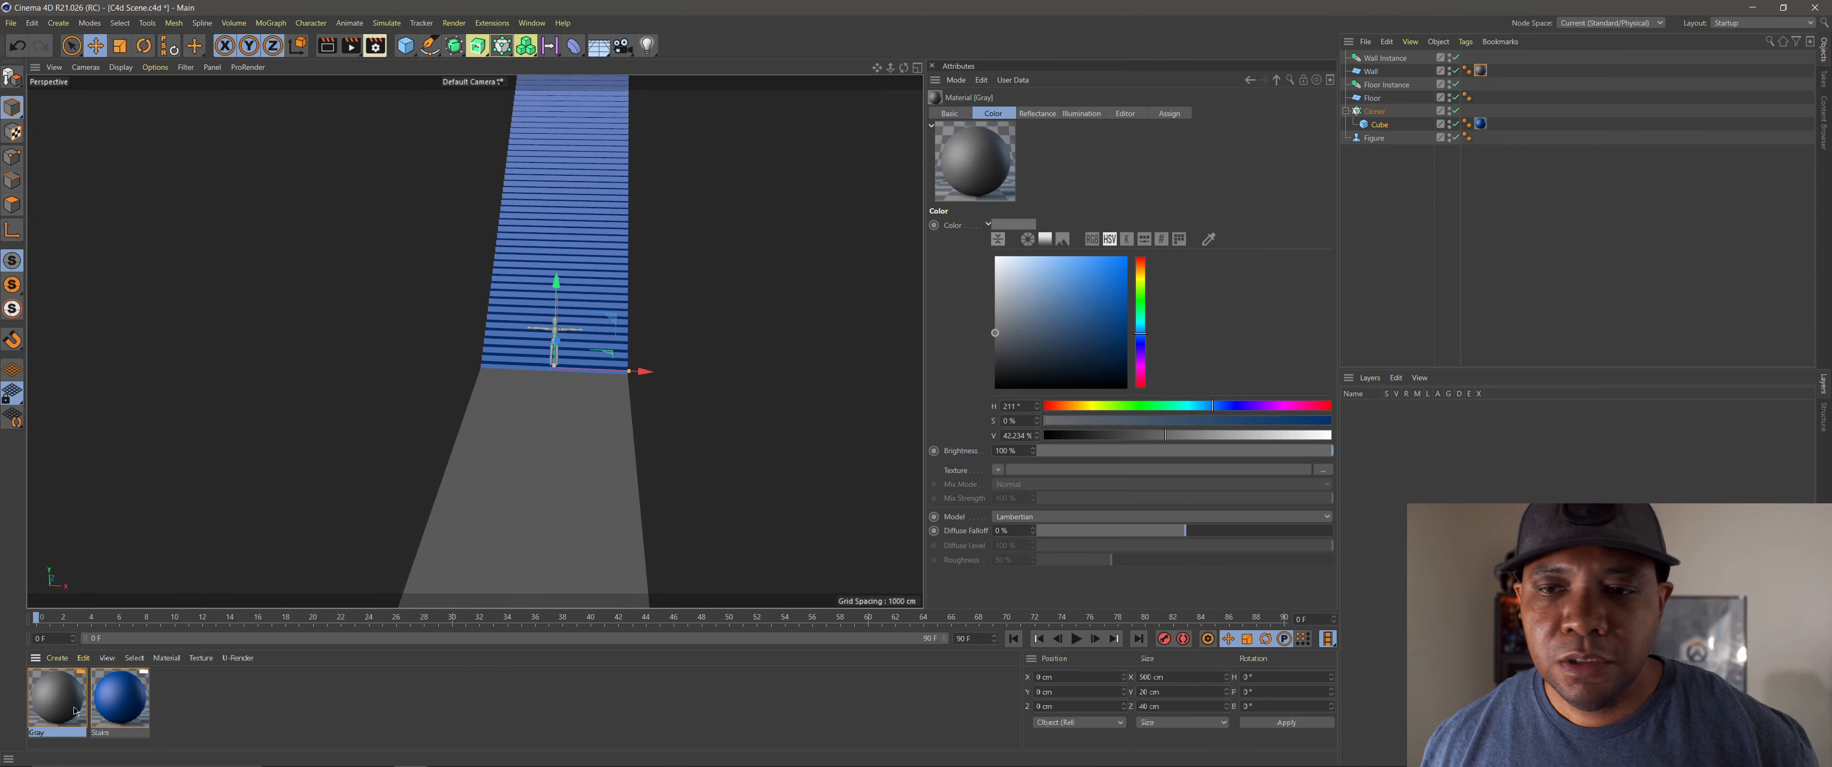
pyautogui.click(1141, 258)
pyautogui.click(1126, 258)
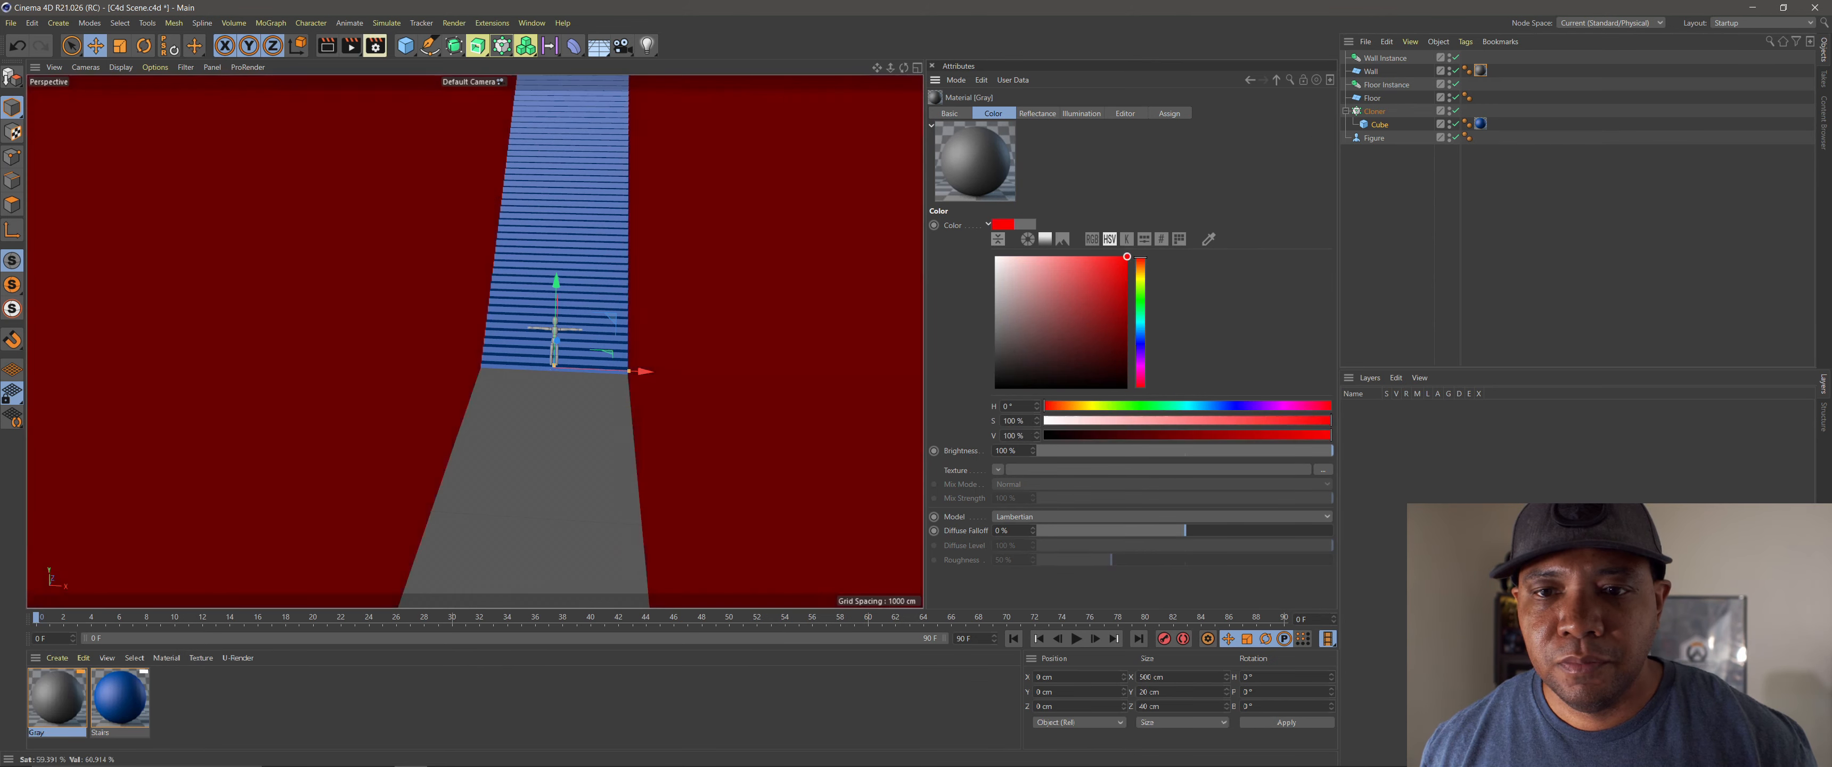
pyautogui.click(1111, 271)
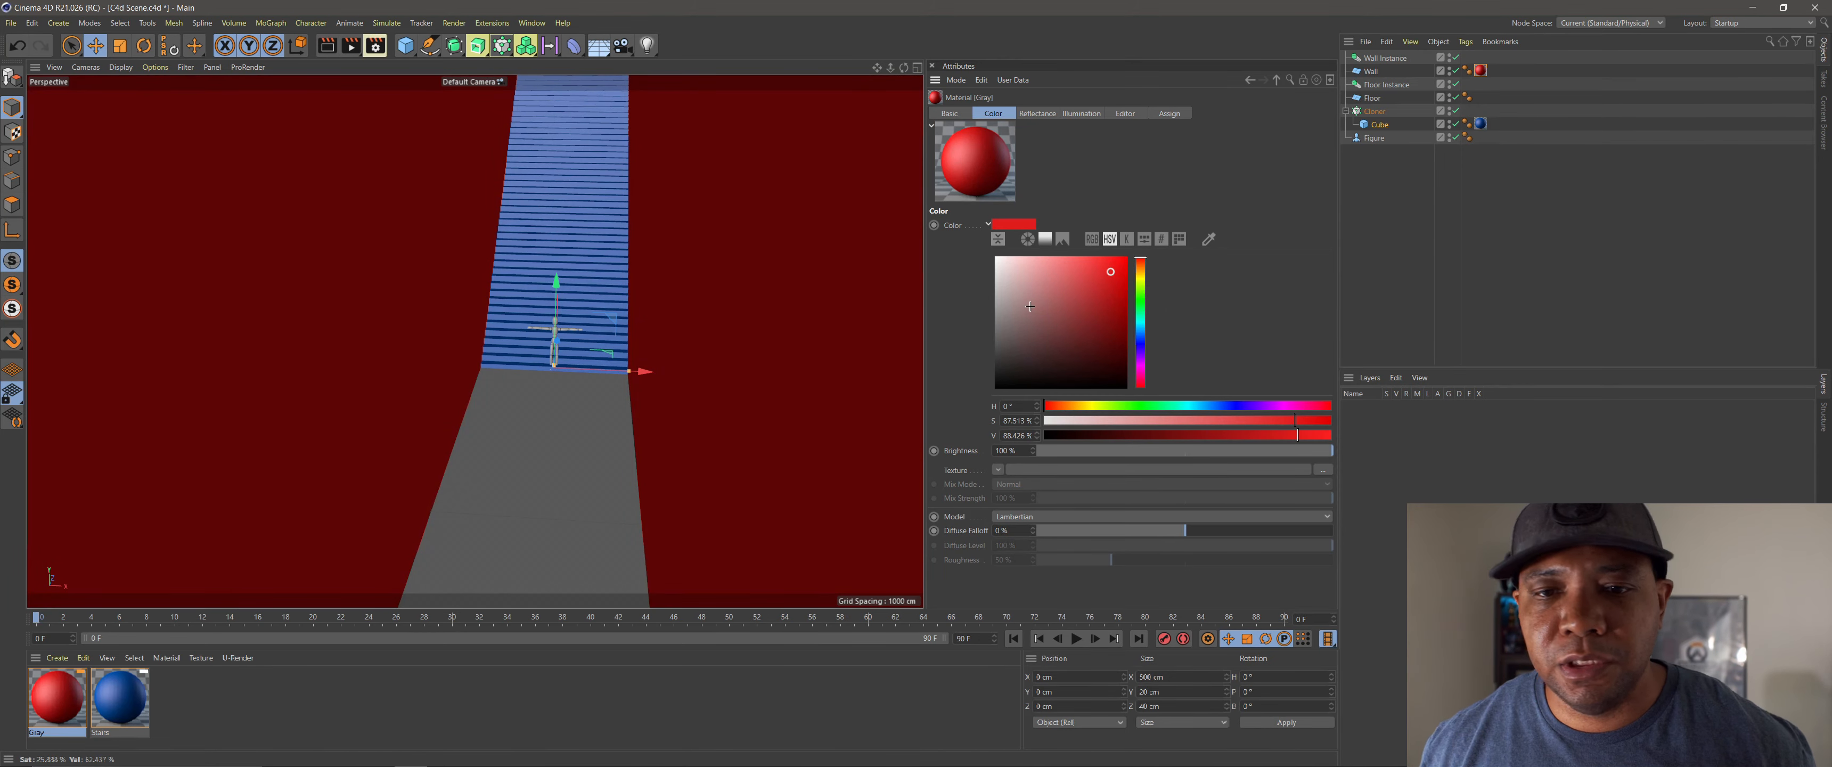
# Step: Set the Gray material to a neutral gray of about 46% value and apply it to the Floor
pyautogui.moveTo(1030, 305)
pyautogui.mouseDown()
pyautogui.moveTo(996, 299)
pyautogui.moveTo(995, 328)
pyautogui.mouseUp()
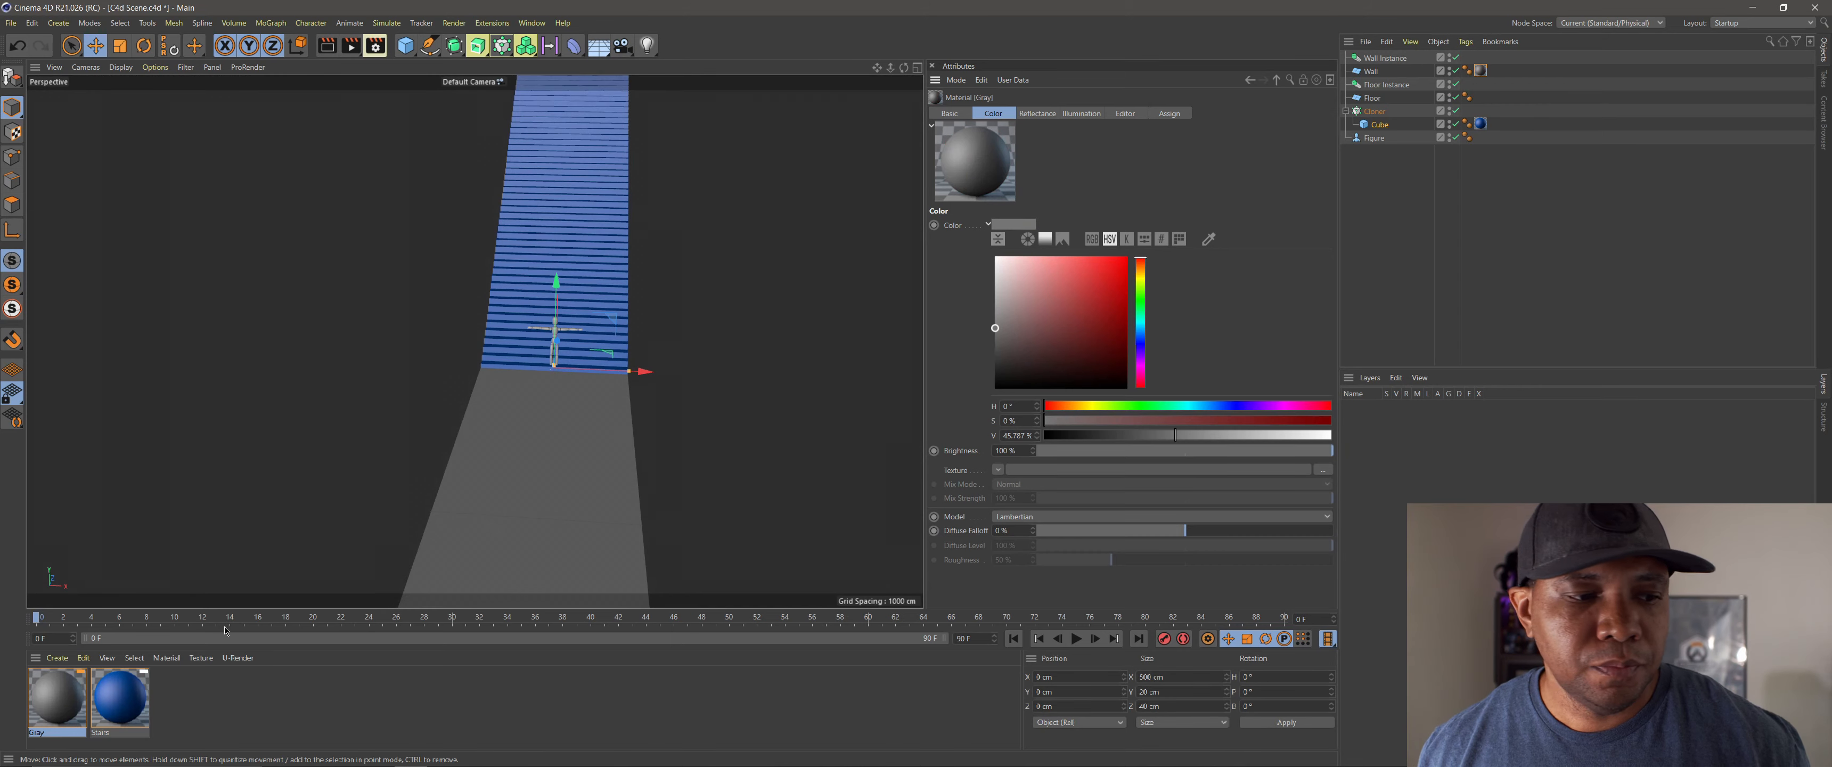
pyautogui.moveTo(69, 714); pyautogui.dragTo(1373, 99)
pyautogui.scroll(10, 513, 324)
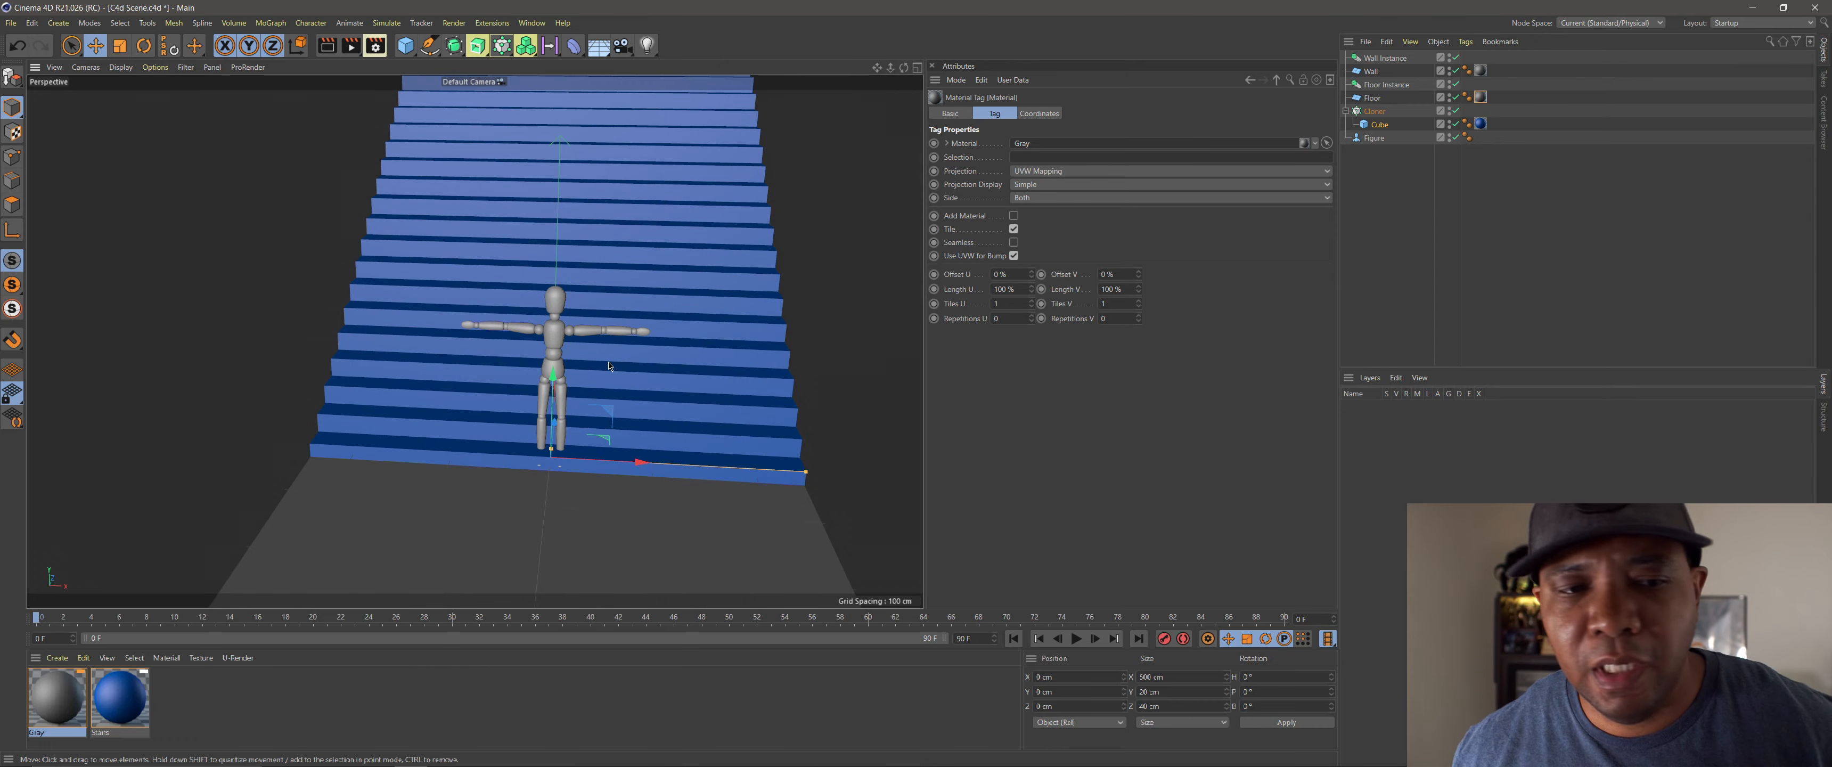
pyautogui.keyDown('alt'); pyautogui.moveTo(609, 365); pyautogui.dragTo(417, 420); pyautogui.keyUp('alt')
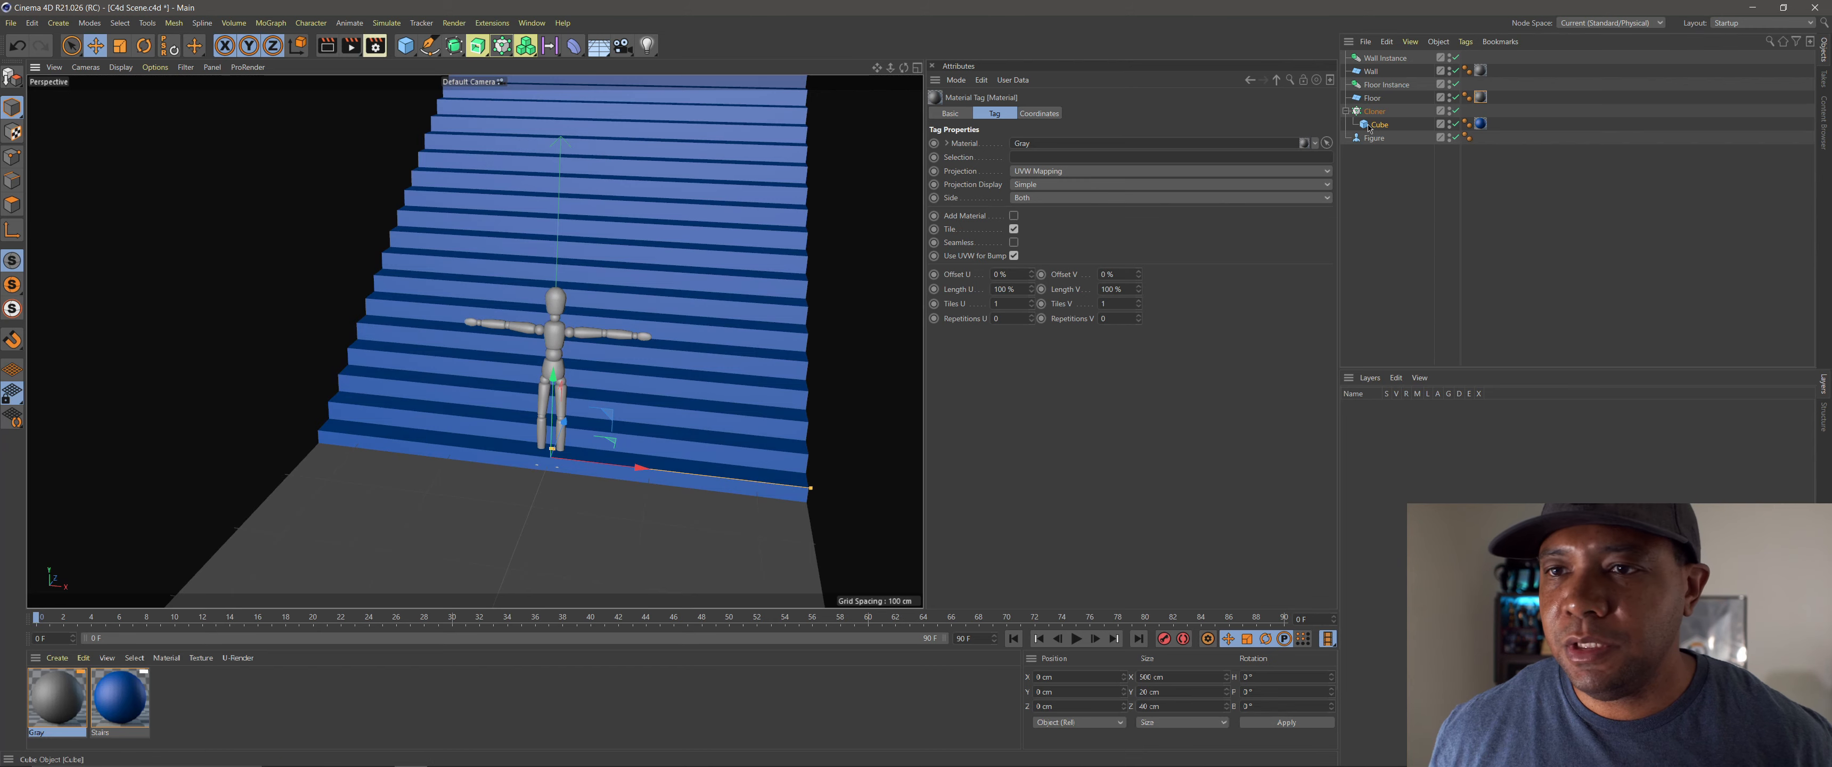
# Step: Rename the staircase cloner as Cloner Steps and collapse its hierarchy
pyautogui.click(1372, 112)
pyautogui.doubleClick(1376, 112)
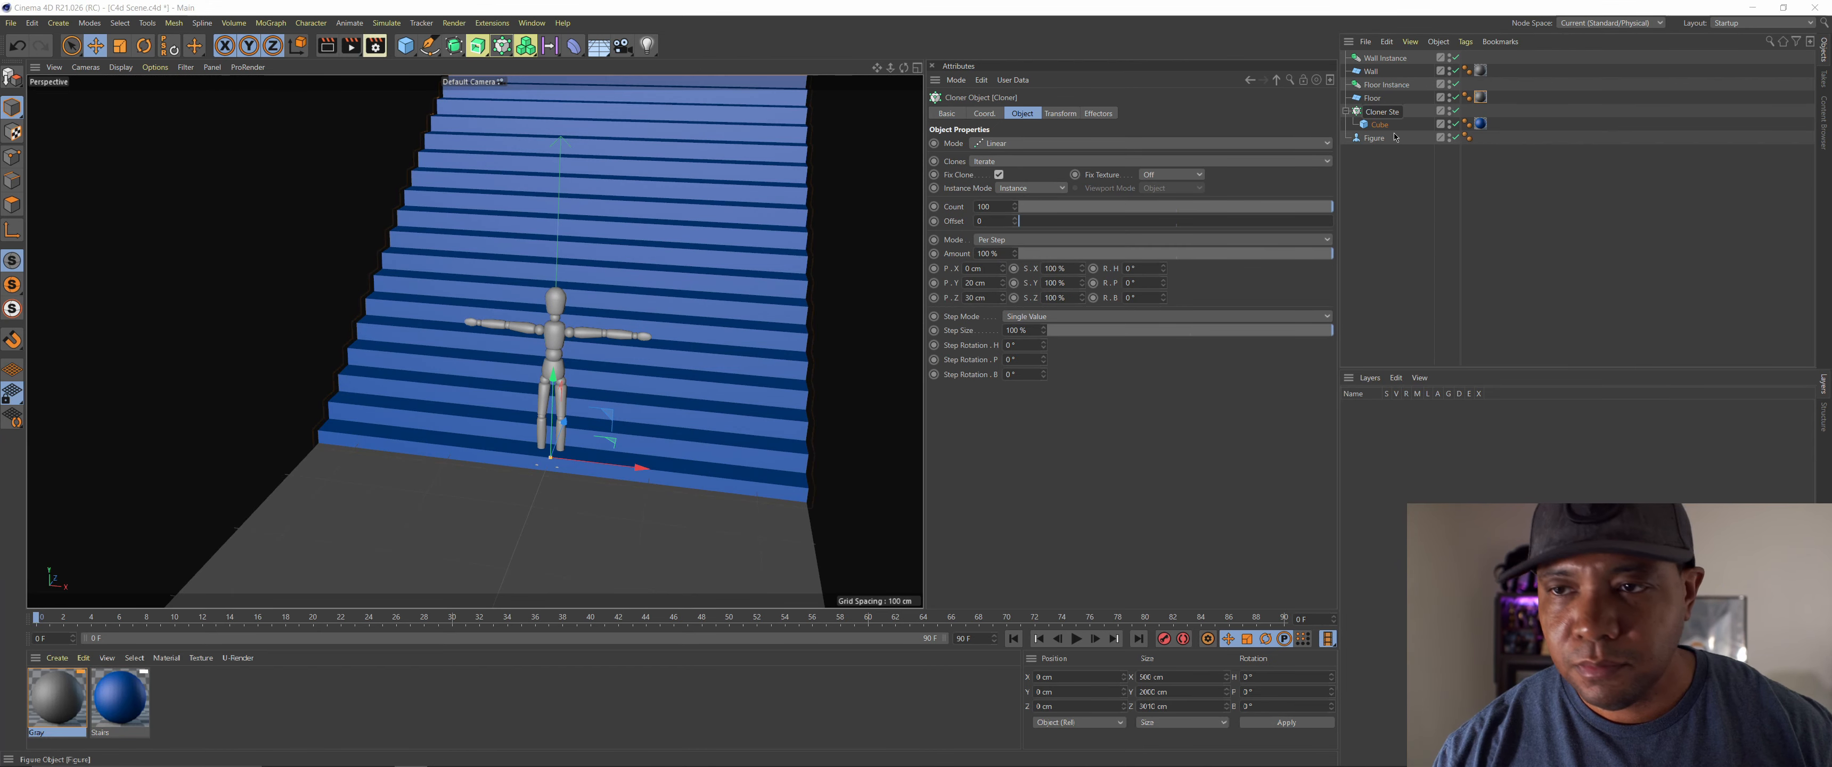
pyautogui.press('Return')
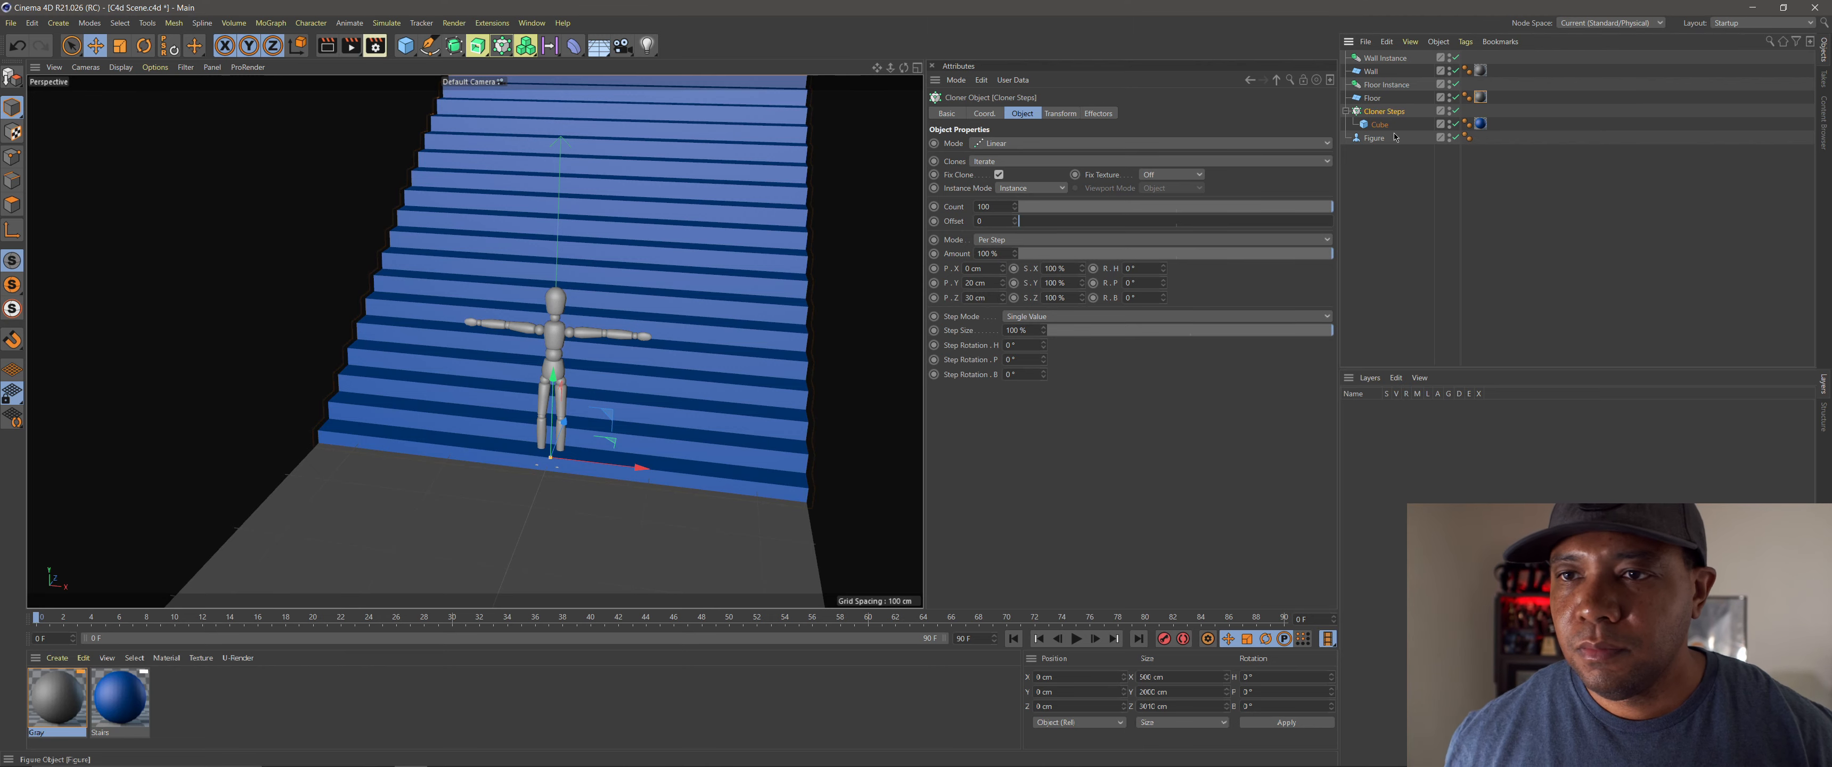
pyautogui.click(1346, 111)
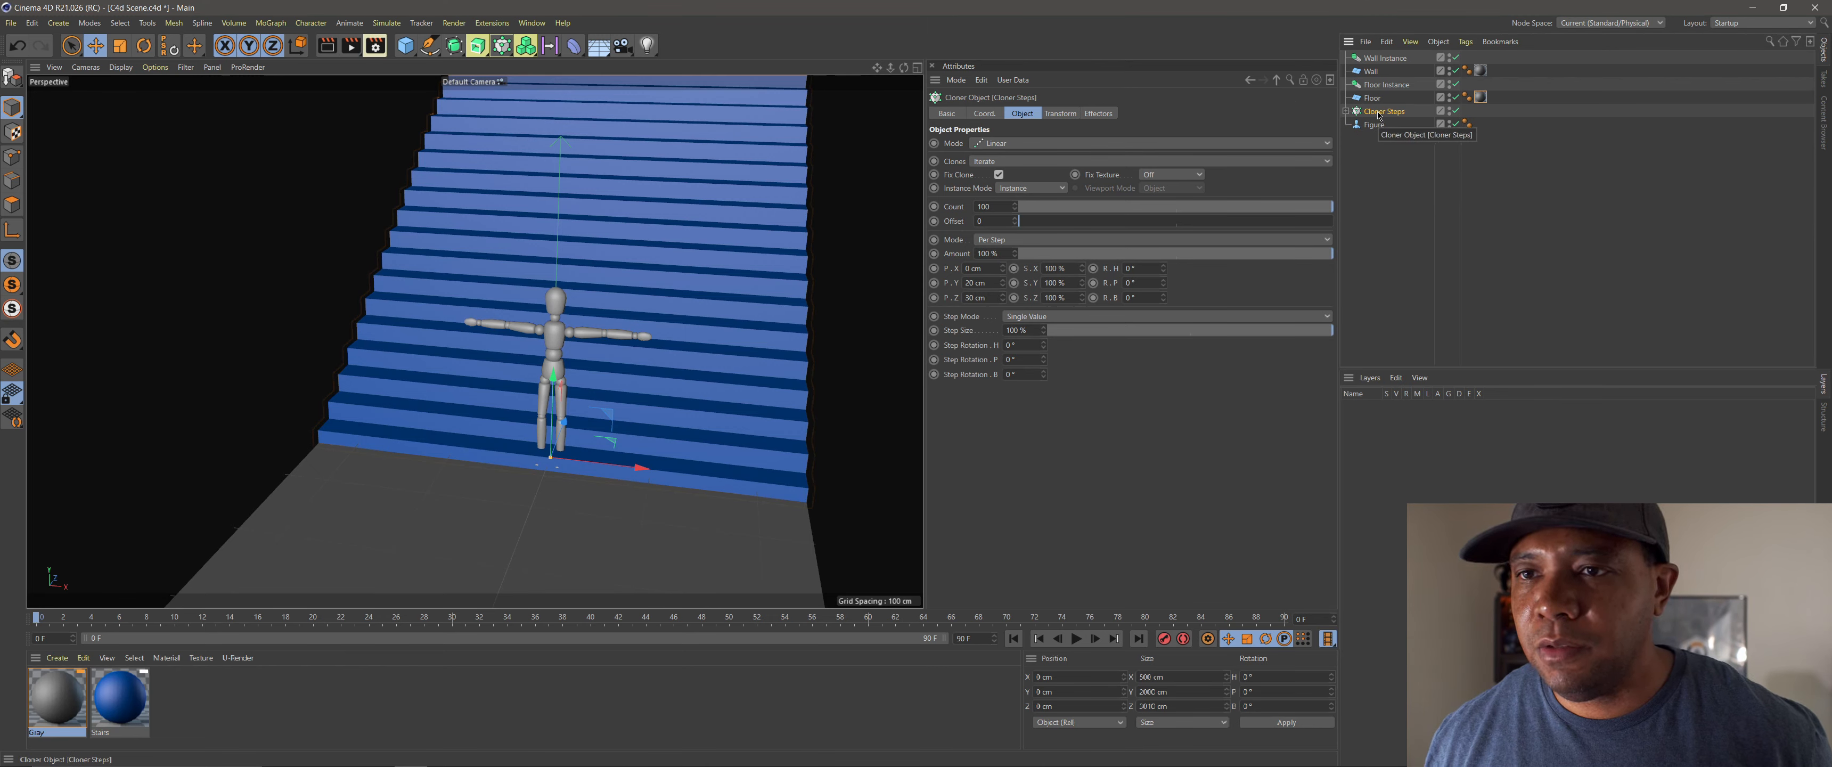
# Step: Duplicate Cloner Steps and name the copy Cloner Neon
pyautogui.keyDown('ctrl'); pyautogui.moveTo(1377, 112); pyautogui.dragTo(1387, 127); pyautogui.keyUp('ctrl')
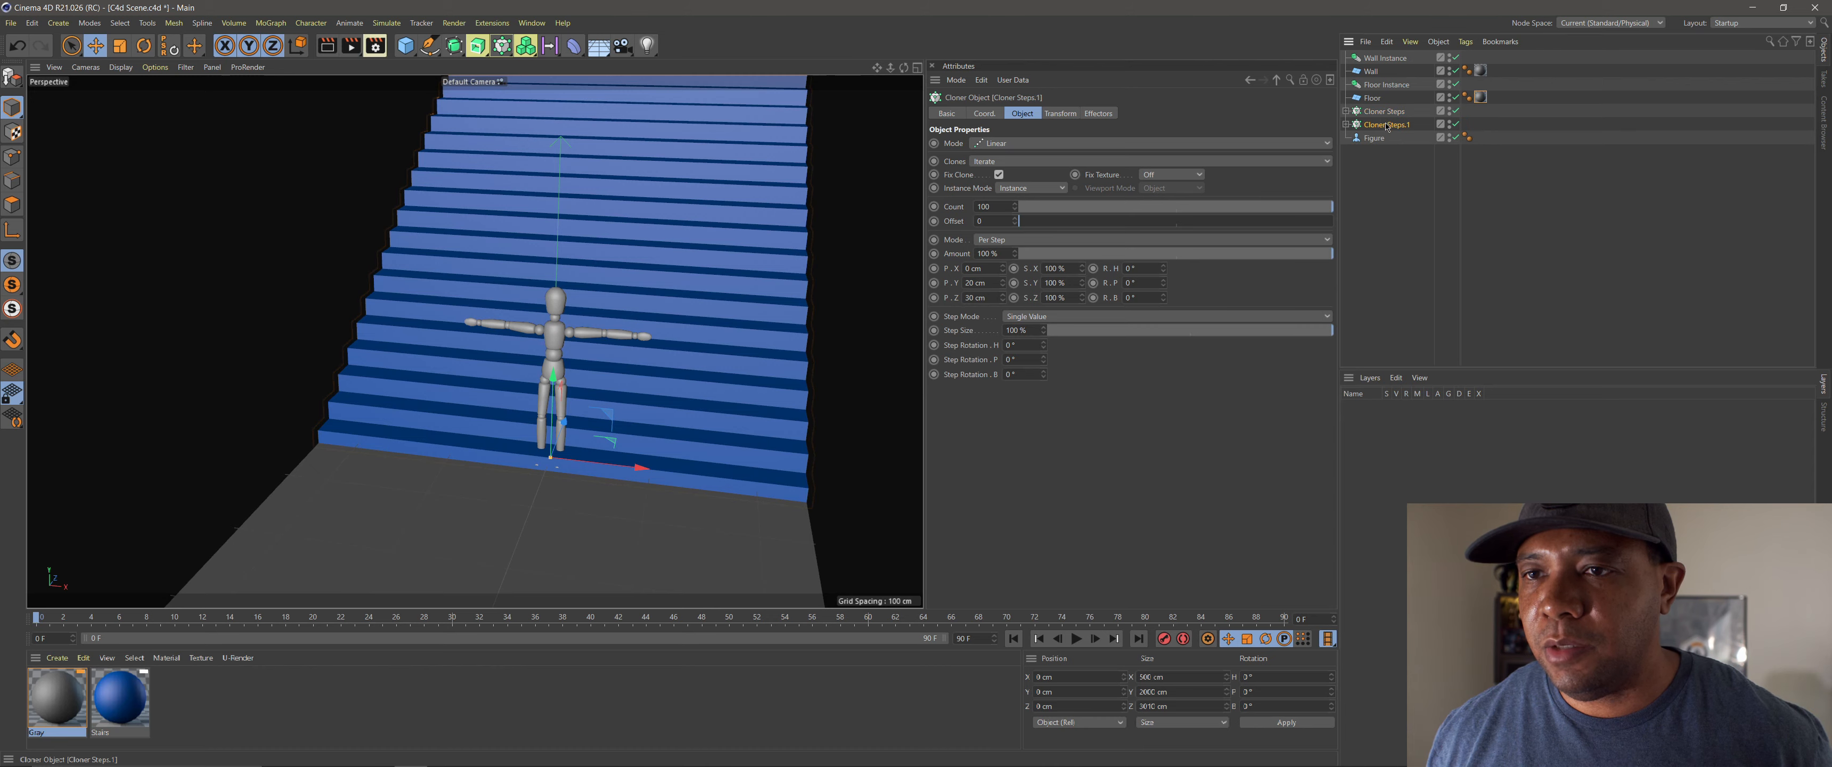
pyautogui.doubleClick(1387, 125)
pyautogui.write('Cloner S')
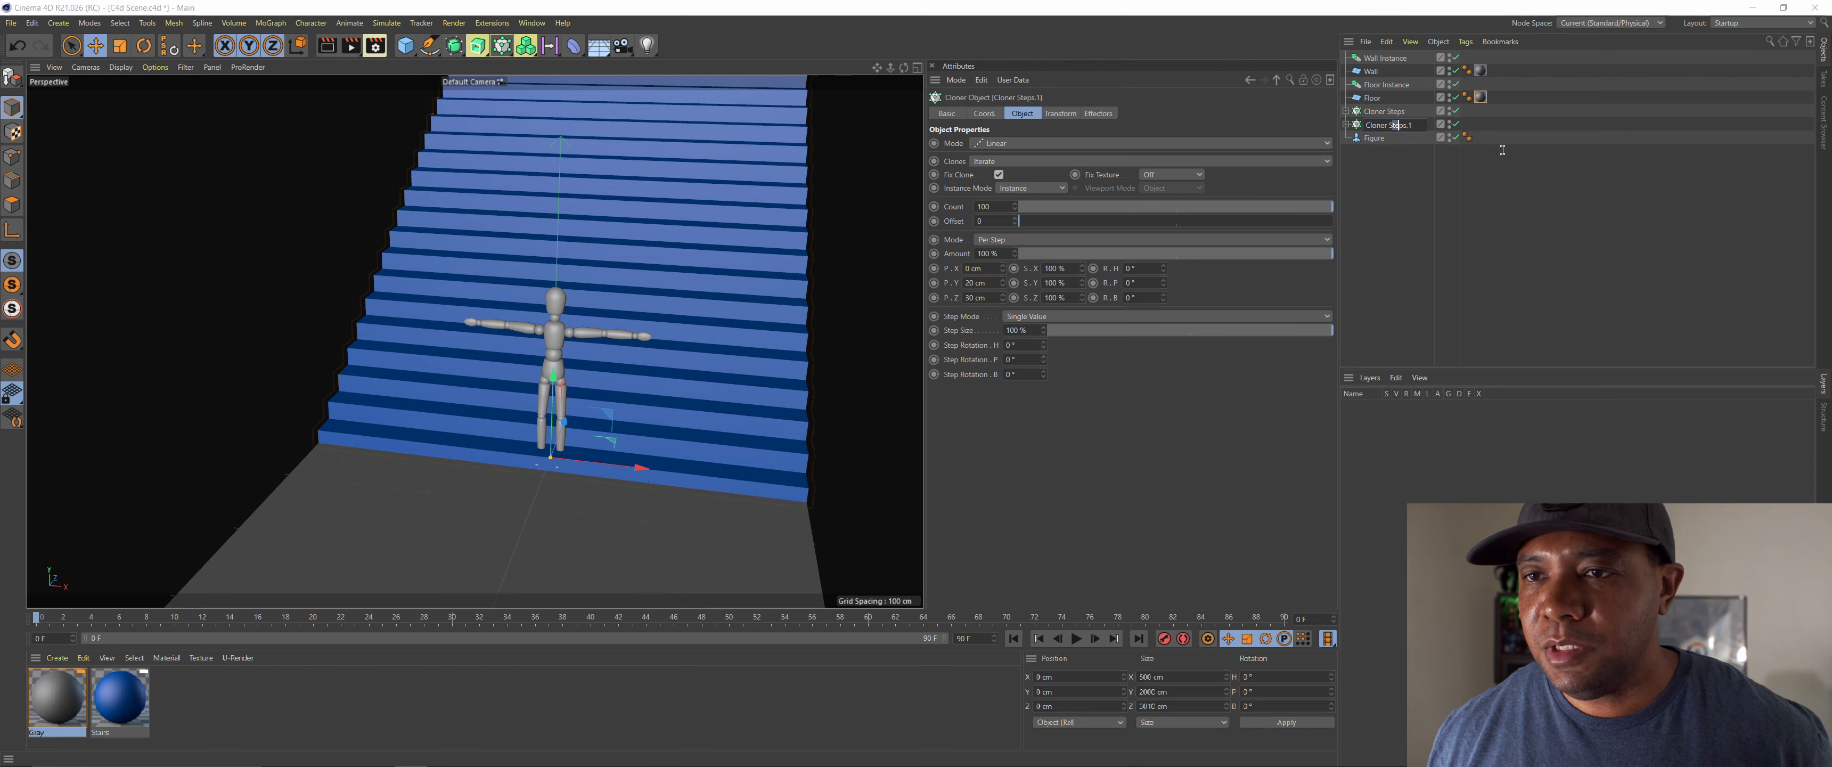
pyautogui.press('Return')
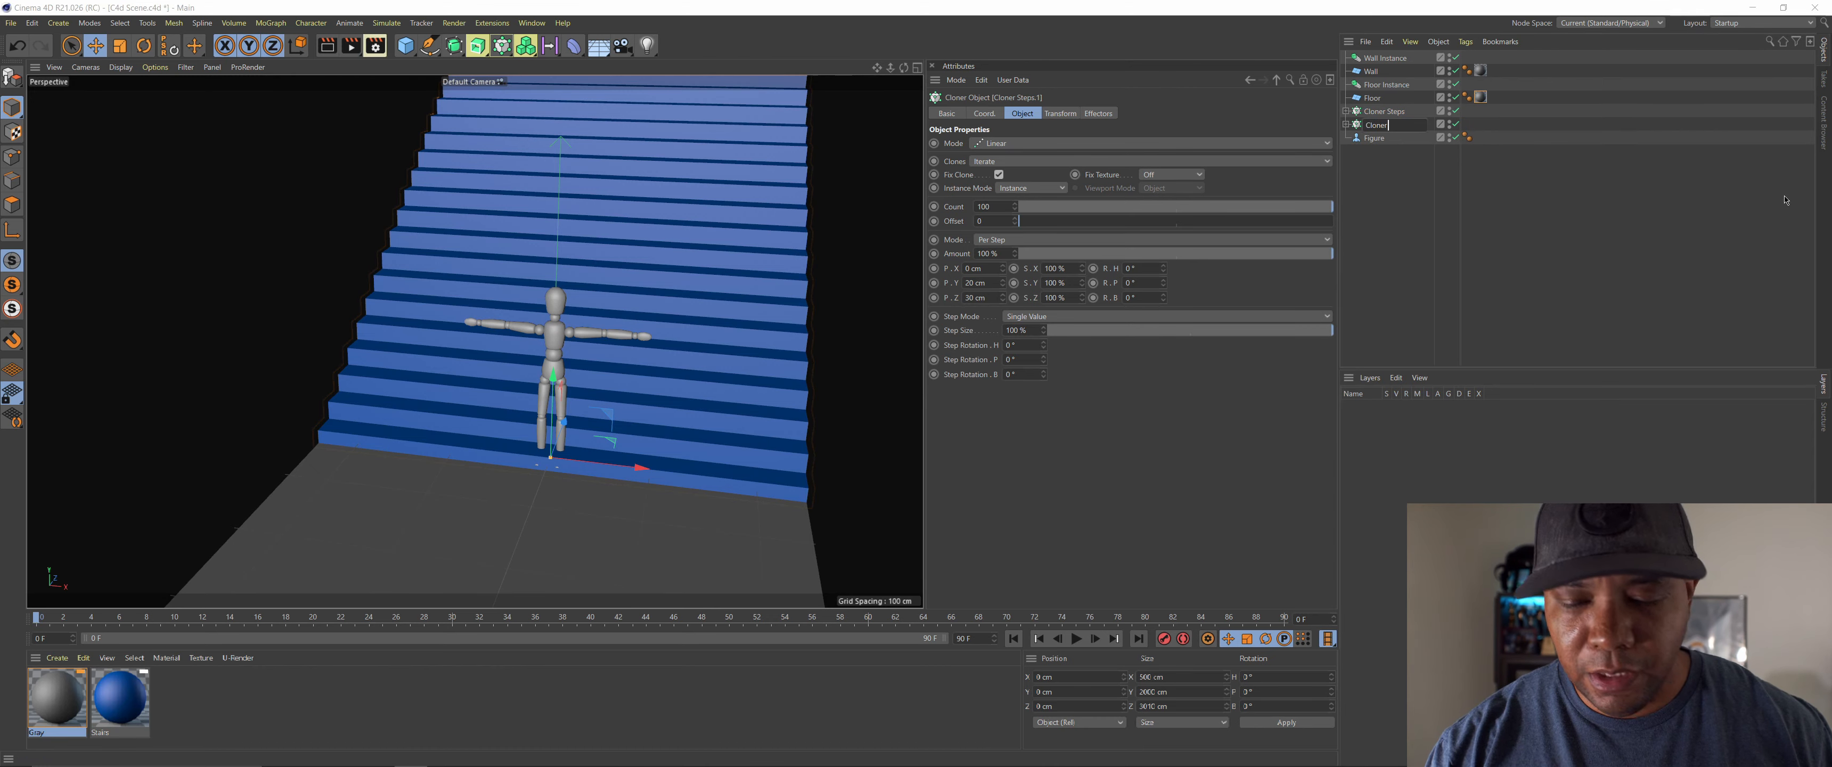
pyautogui.write('Neon')
pyautogui.press('Return')
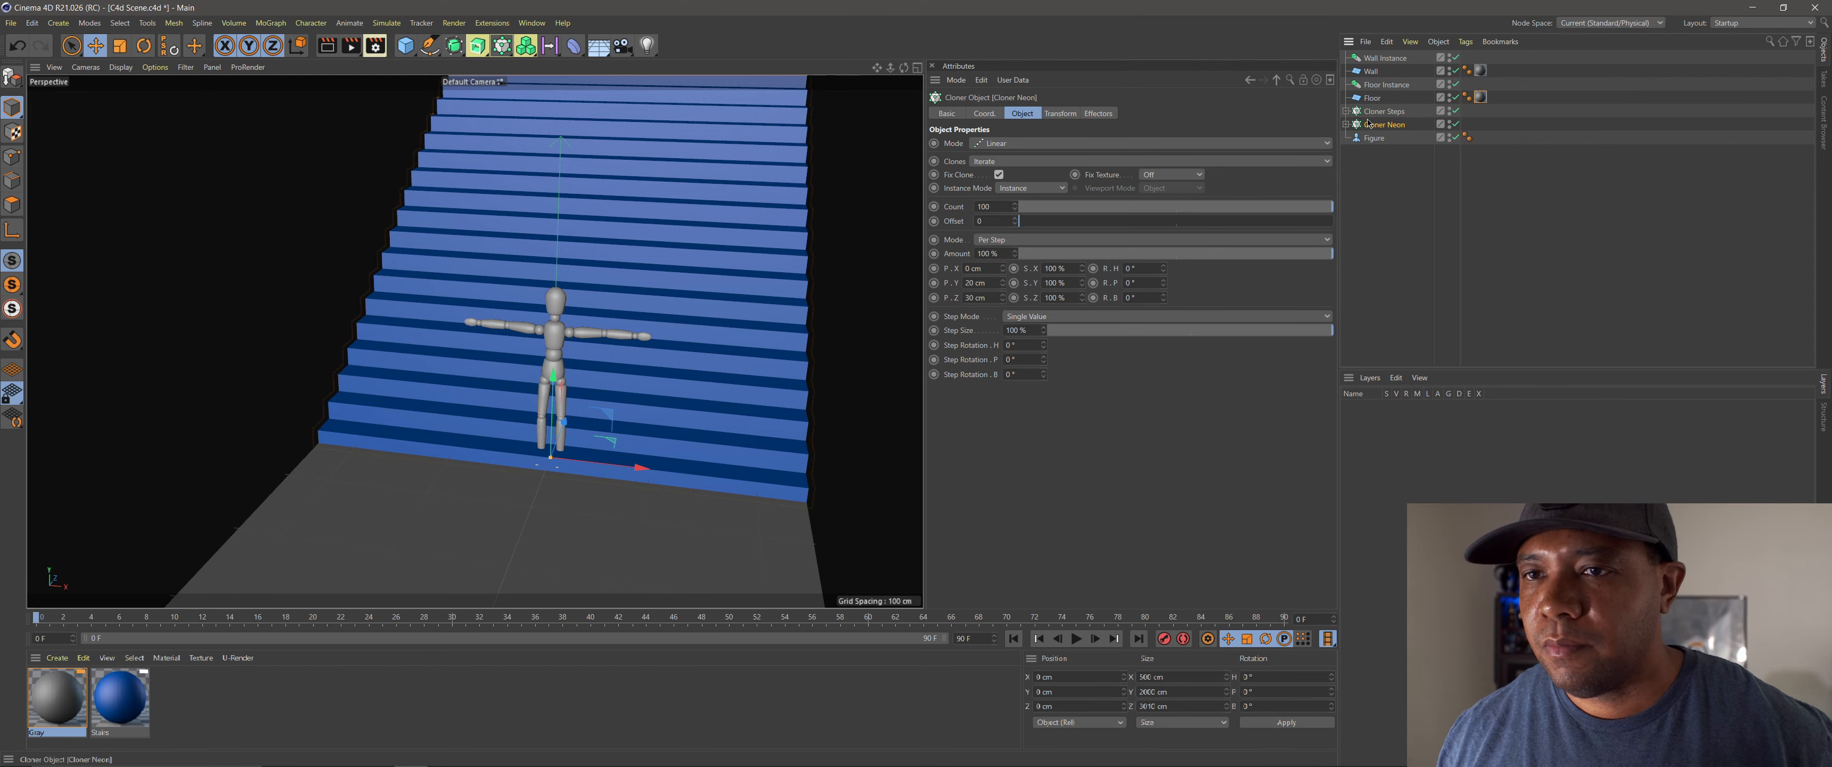
# Step: Expand the Cloner Neon hierarchy, create a new material, and show its basic channel properties
pyautogui.click(1345, 125)
pyautogui.click(217, 708)
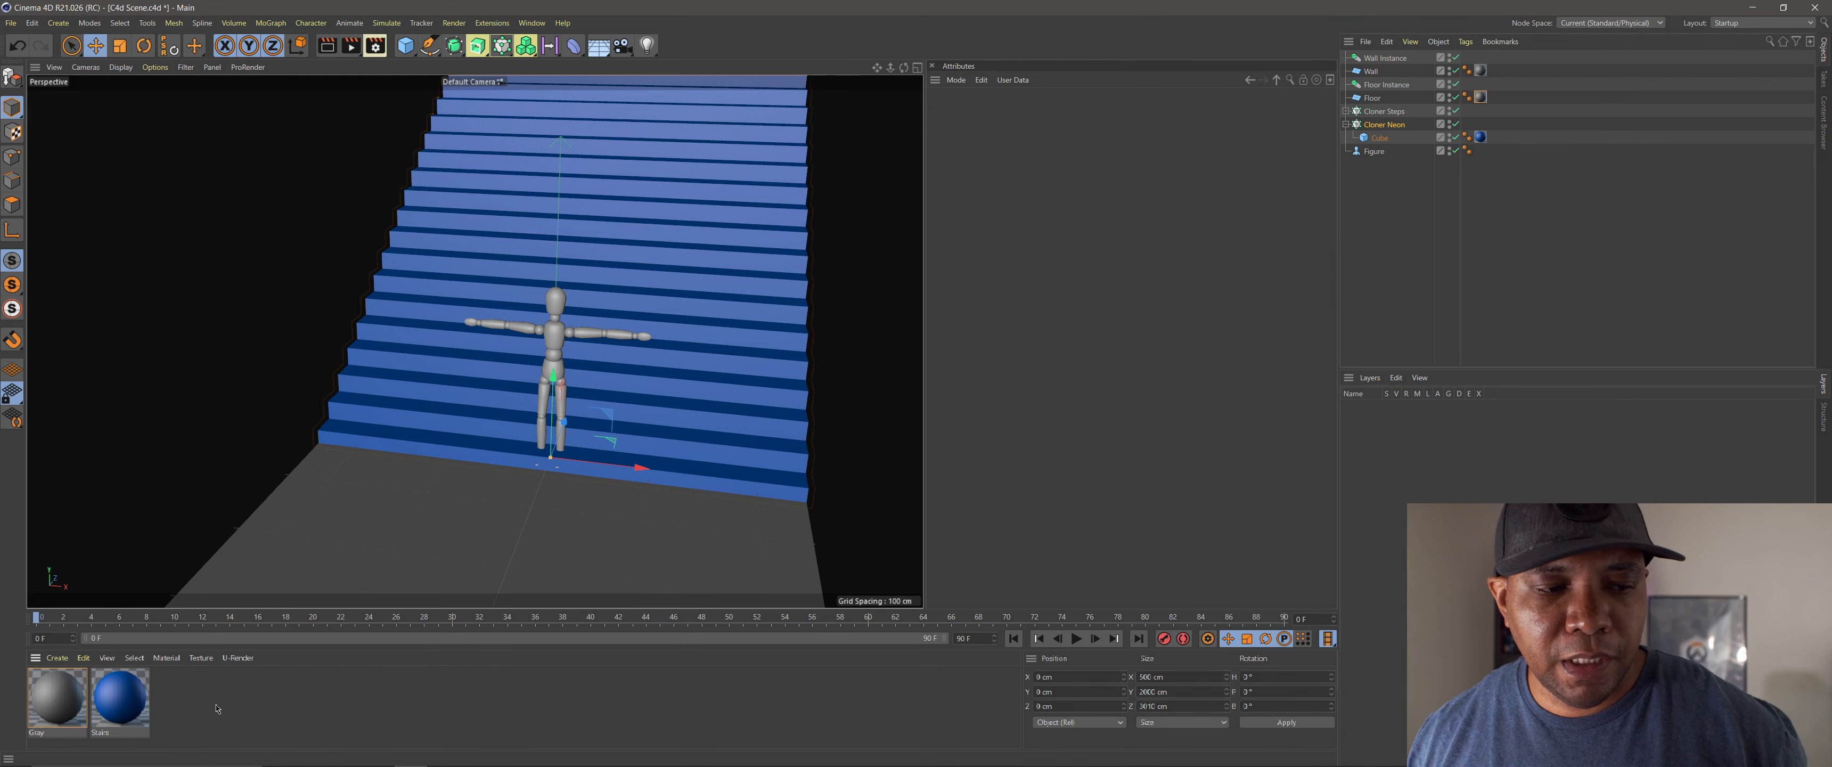
pyautogui.doubleClick(235, 731)
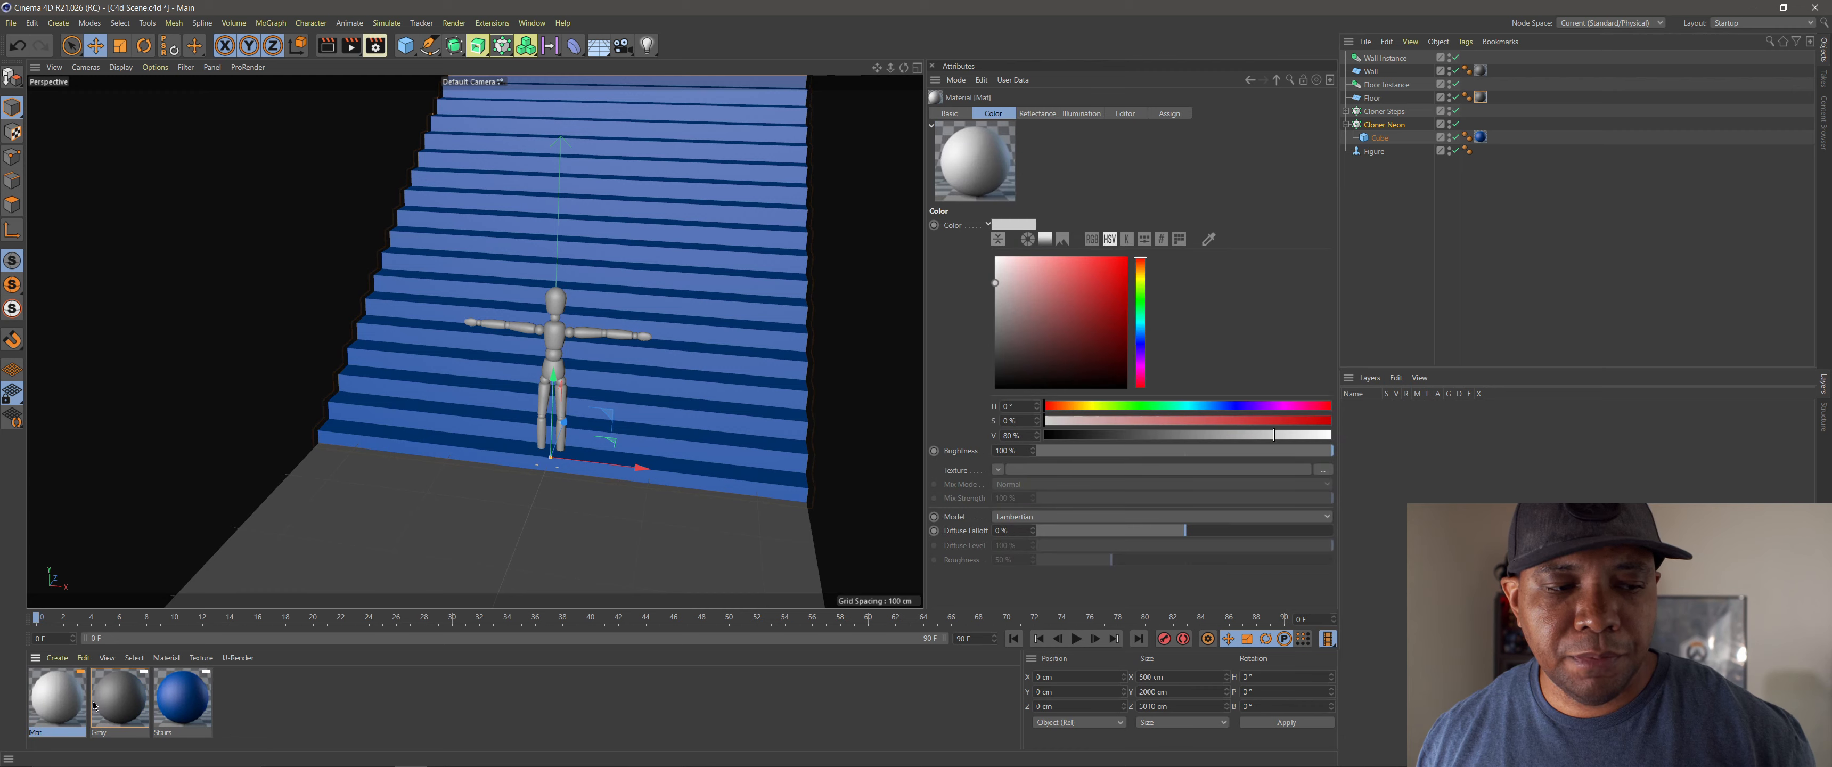
pyautogui.click(950, 114)
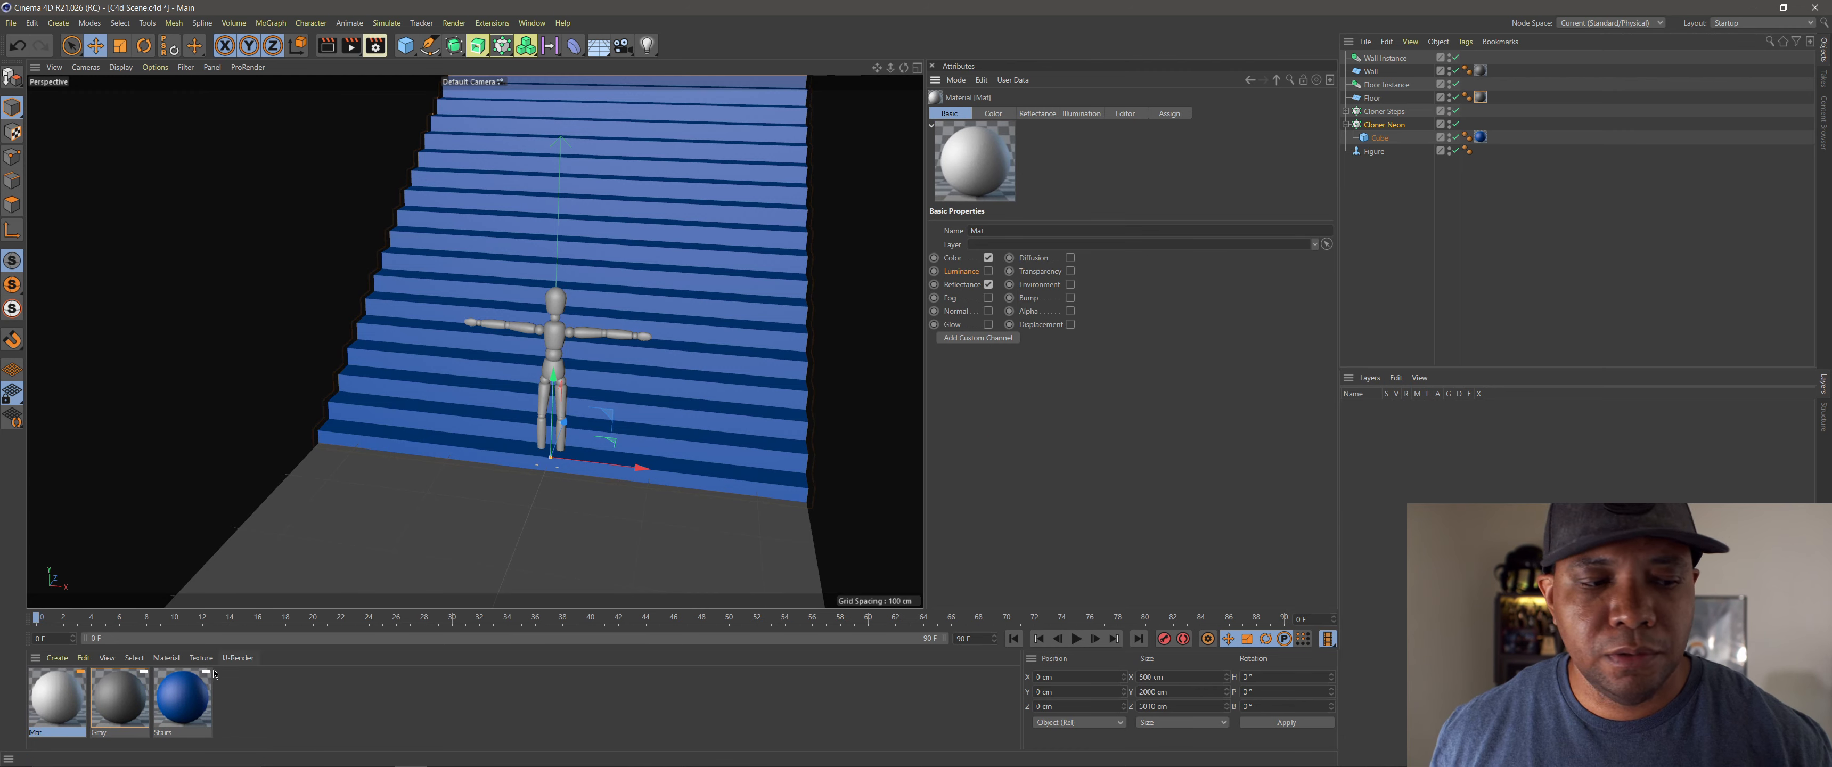
# Step: Open the new material for editing, name it Neon, and disable its Color channel
pyautogui.doubleClick(57, 701)
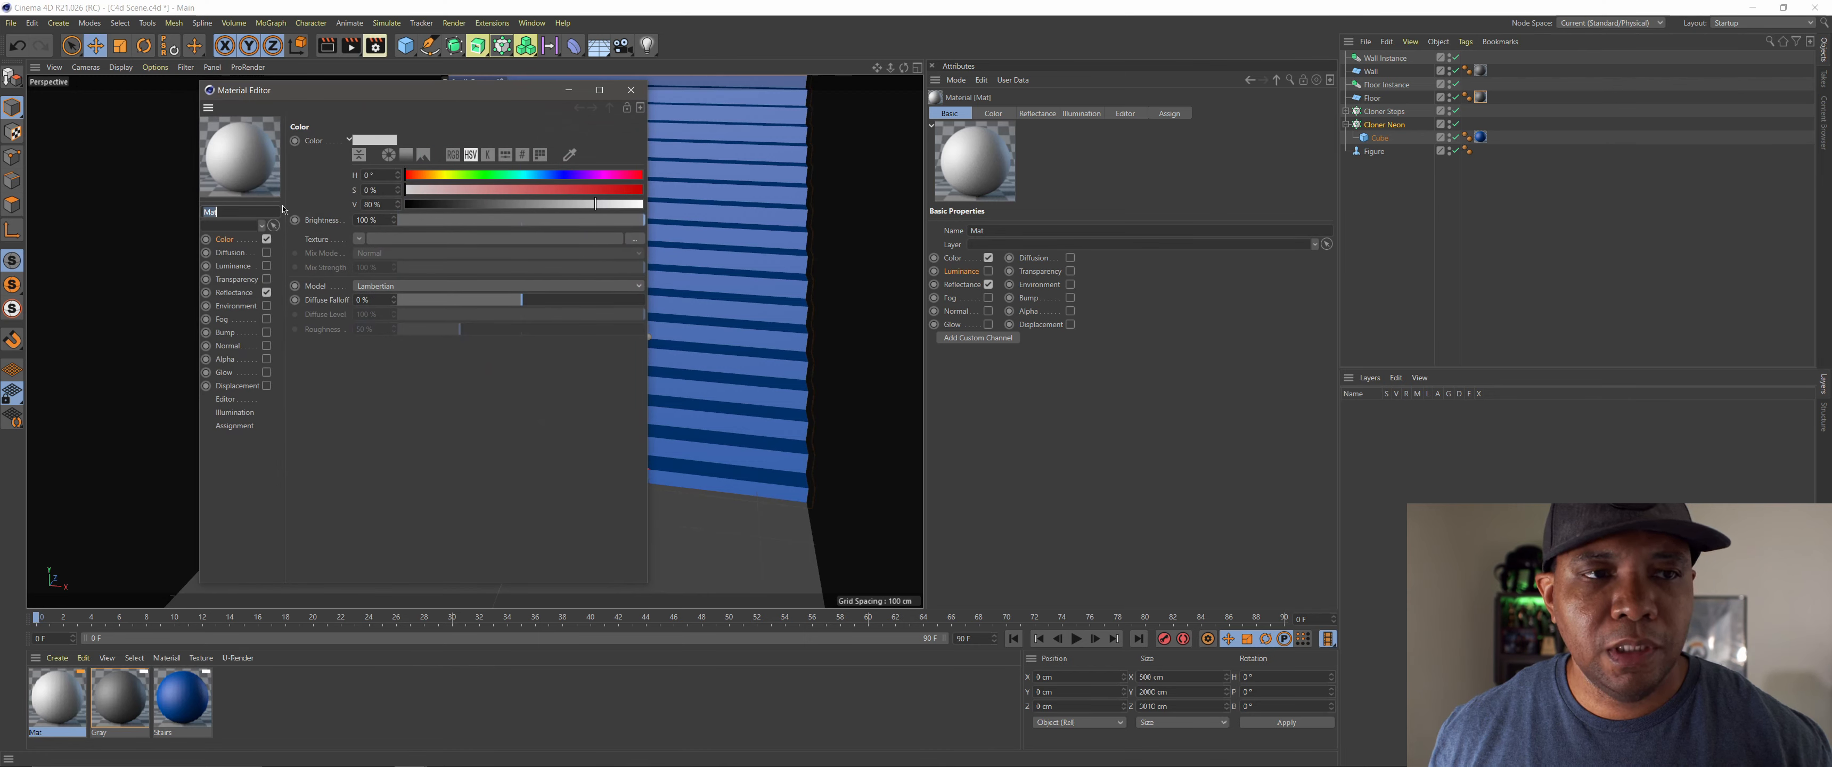
pyautogui.moveTo(416, 90); pyautogui.dragTo(430, 86)
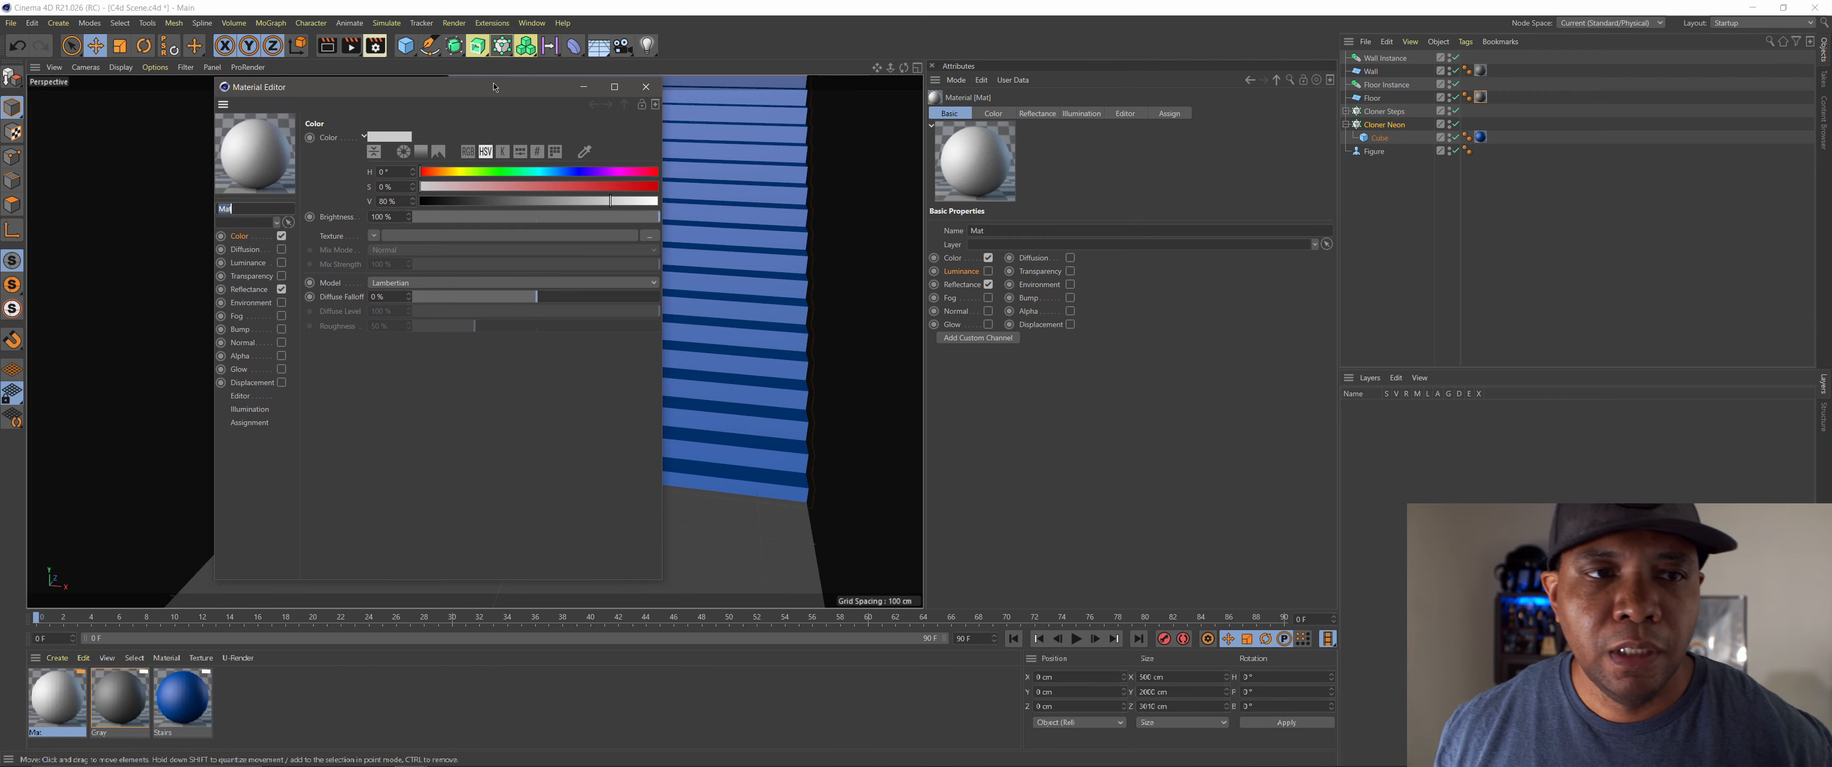
pyautogui.moveTo(511, 87); pyautogui.dragTo(823, 61)
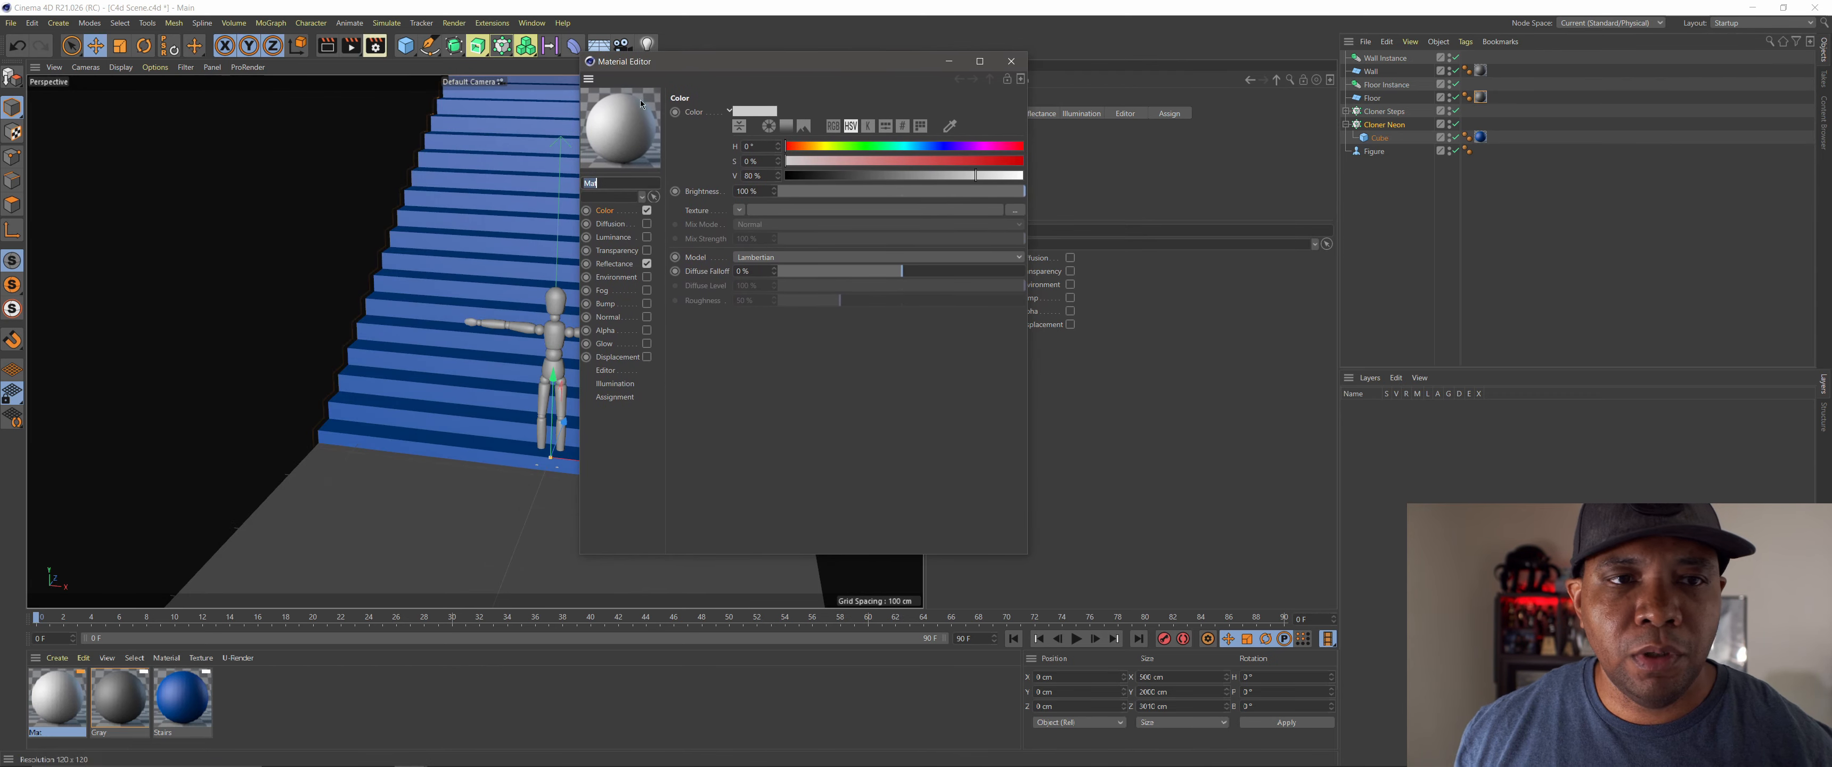
pyautogui.moveTo(691, 61); pyautogui.dragTo(751, 69)
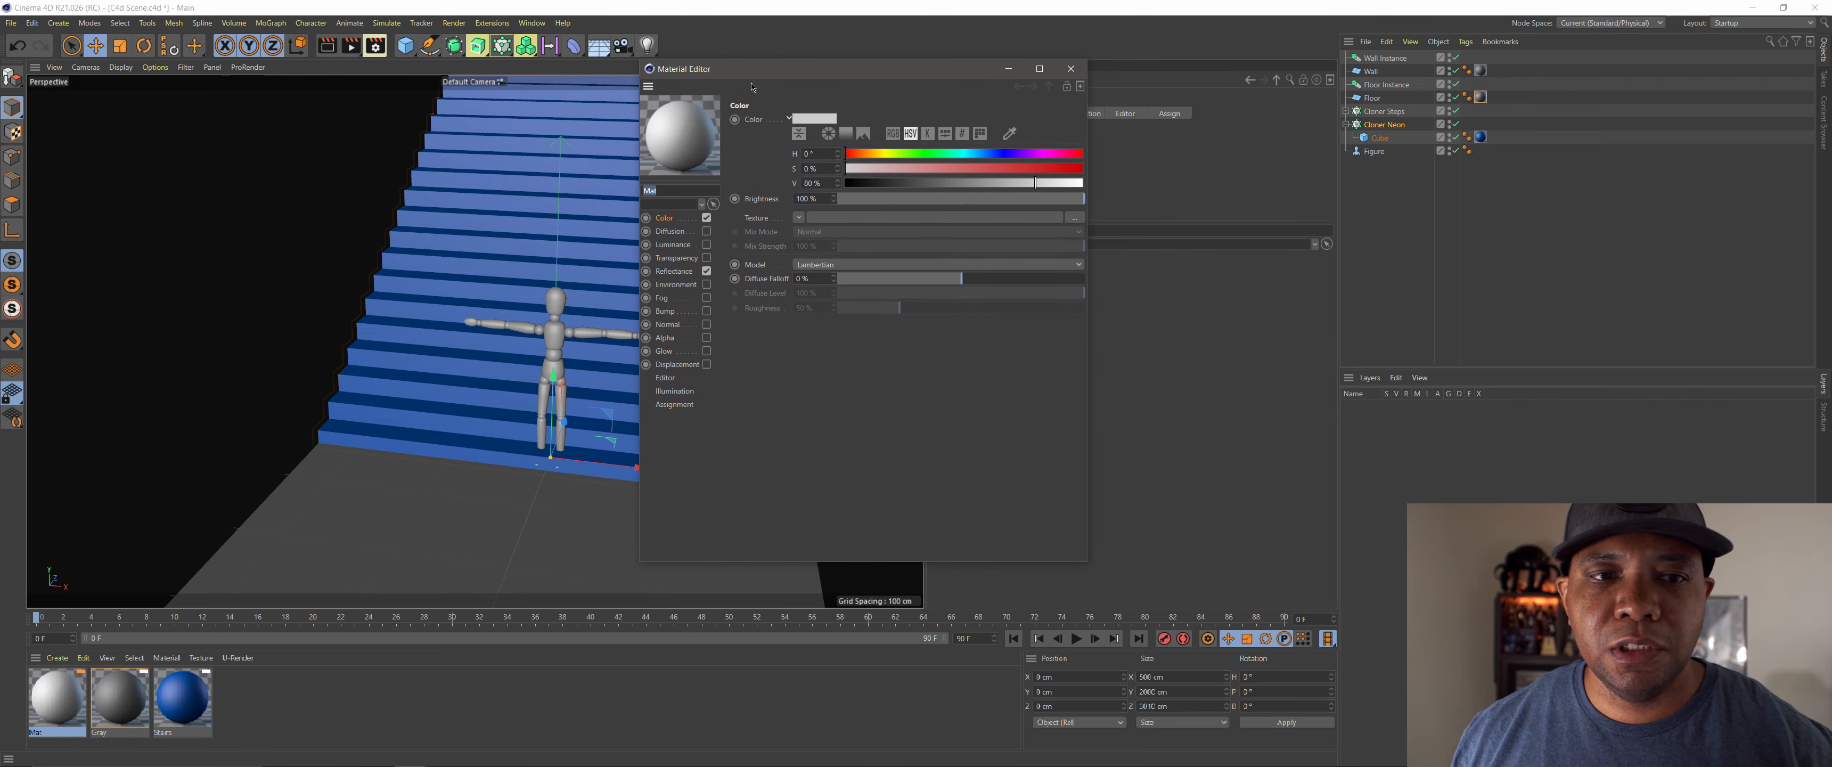
pyautogui.doubleClick(666, 190)
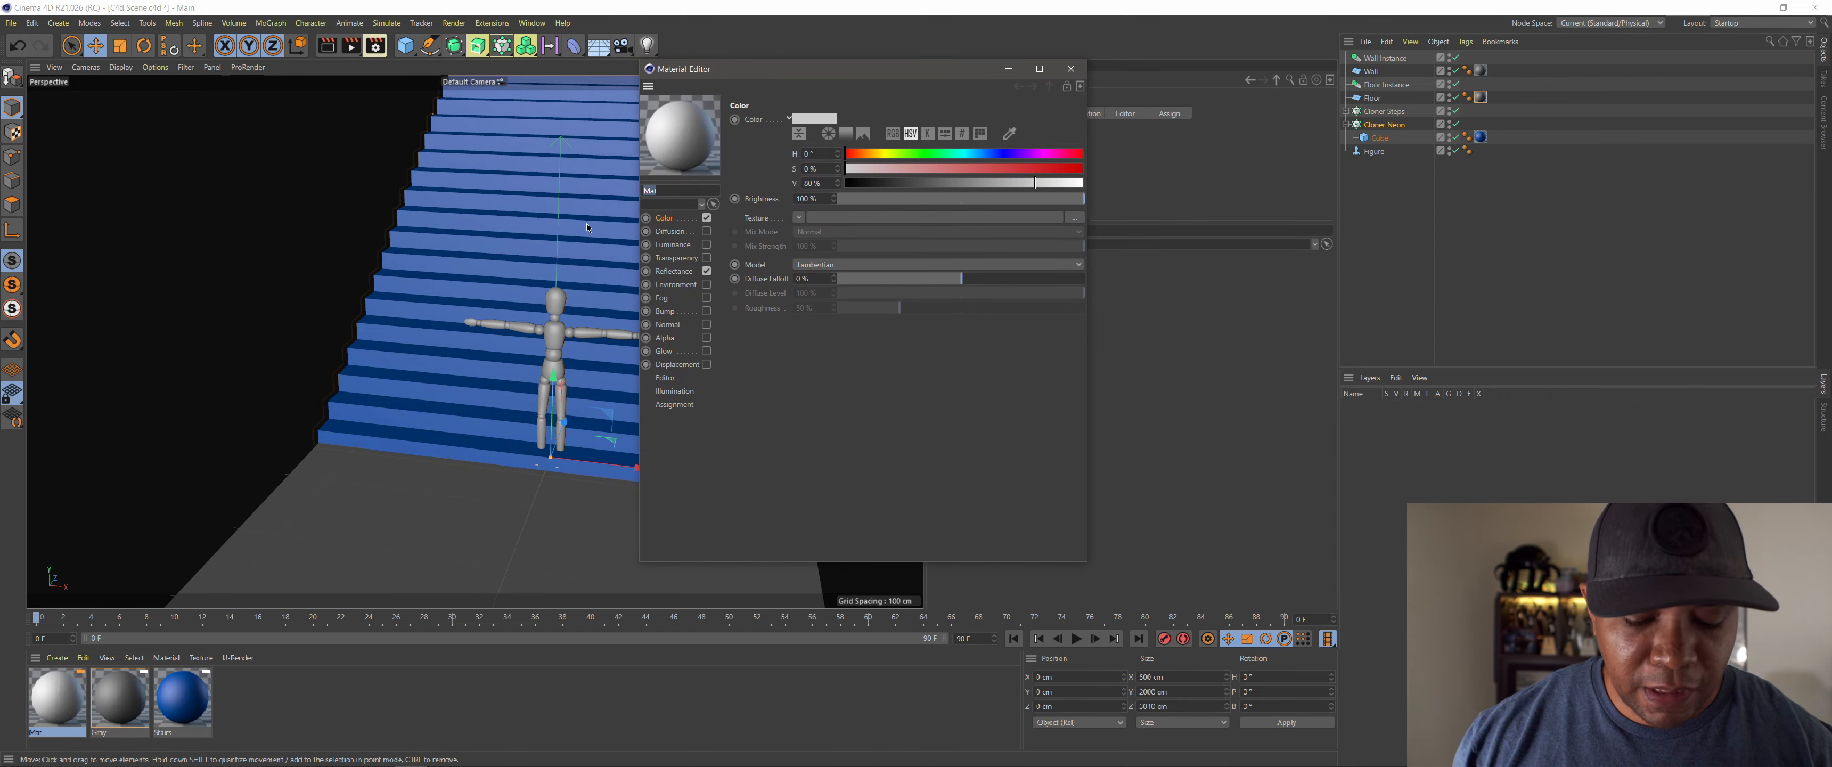
pyautogui.write('Neon')
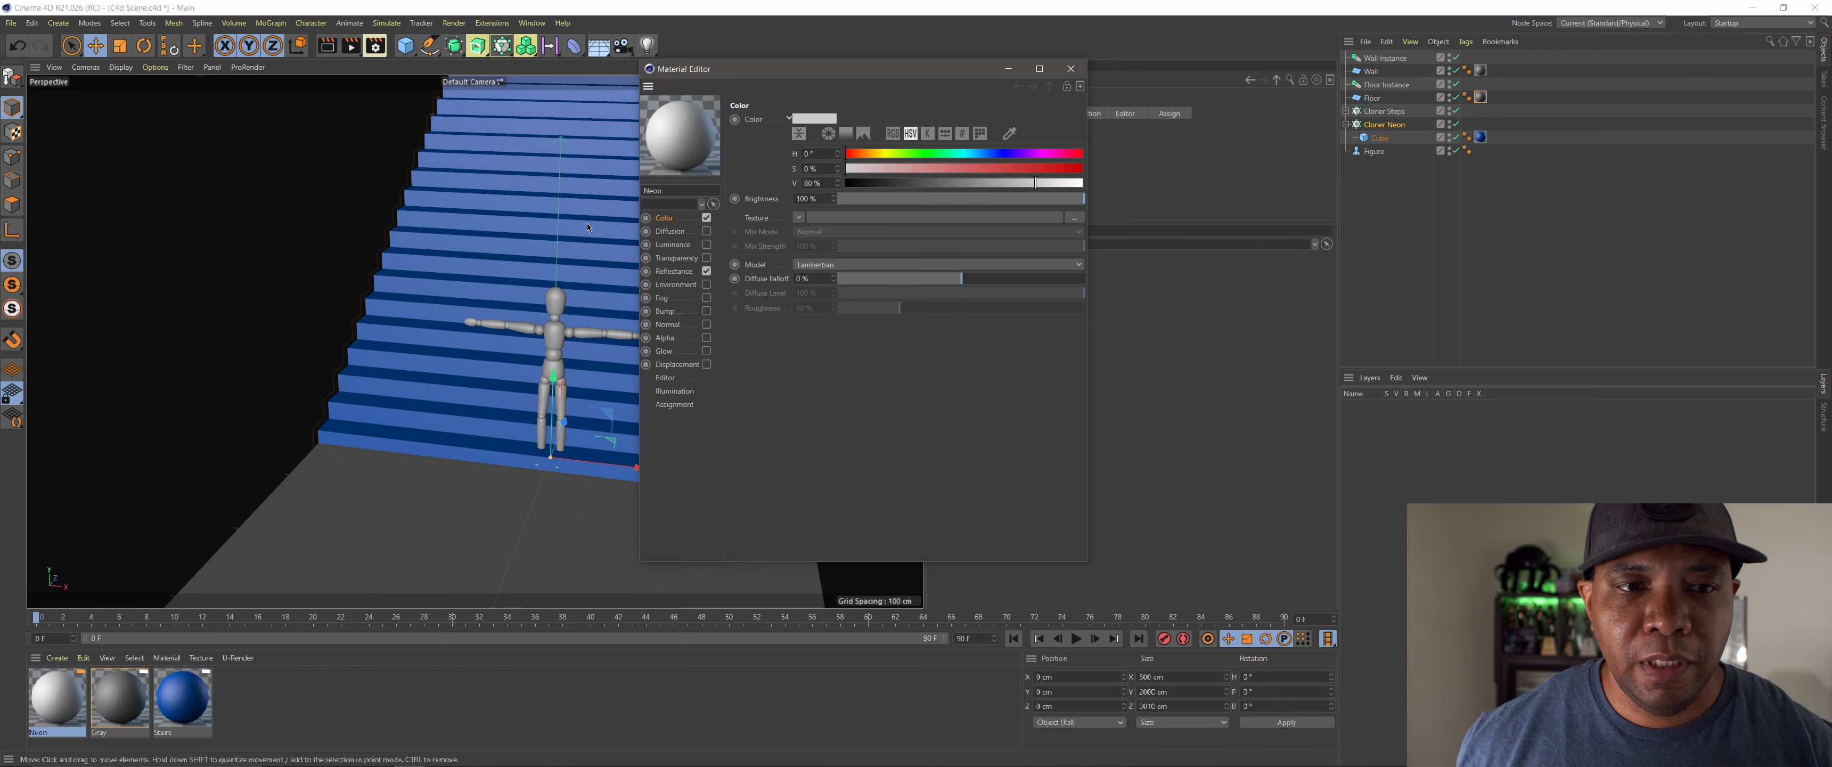
pyautogui.click(706, 218)
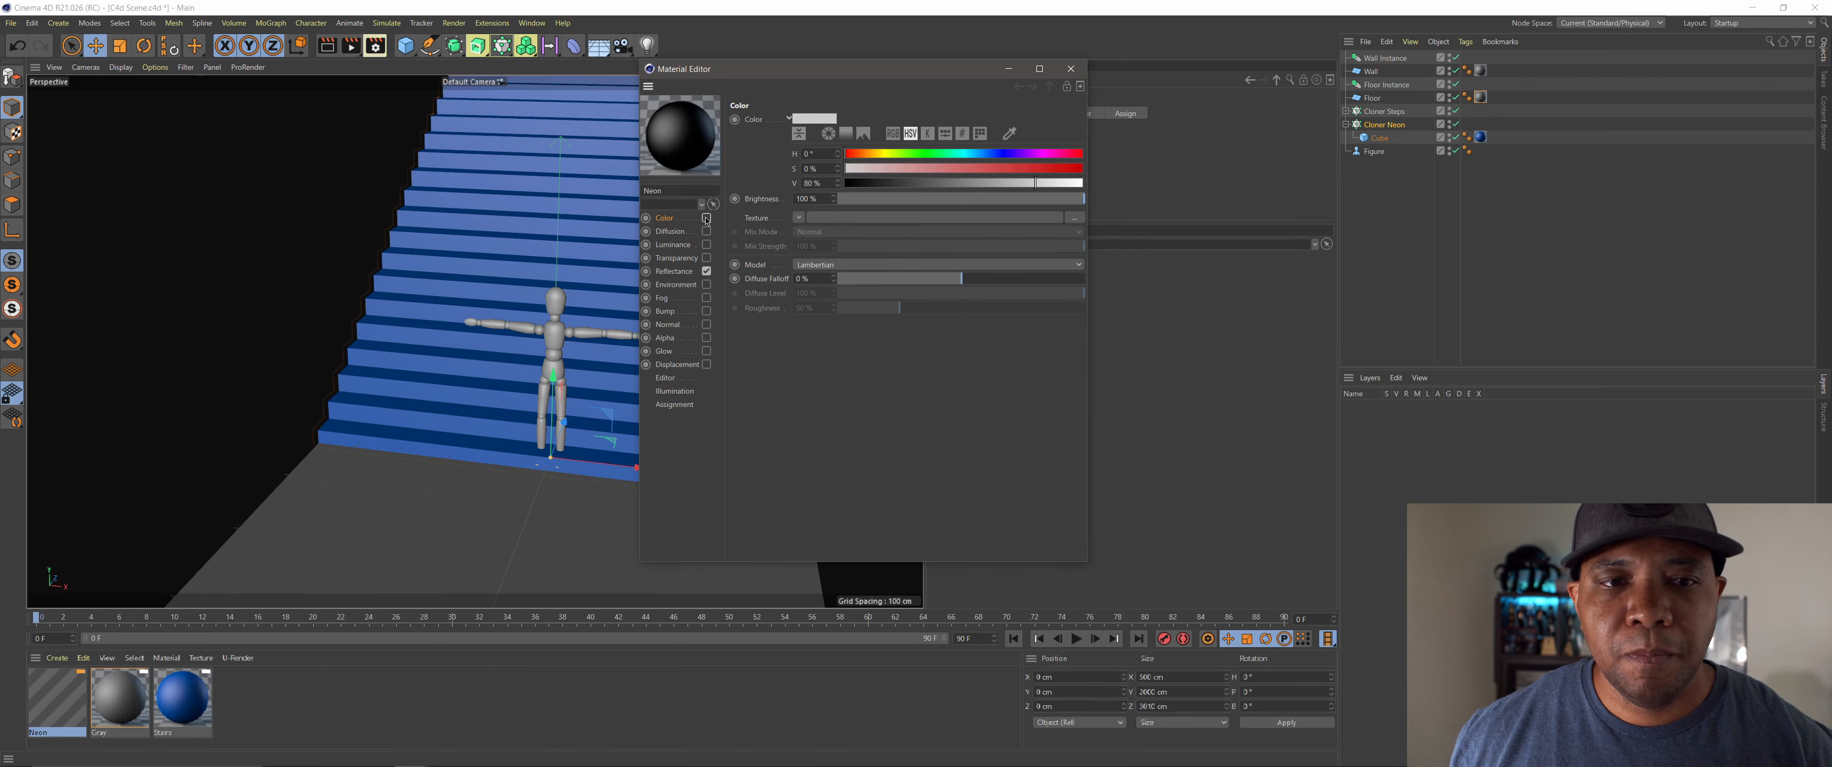
# Step: Disable Reflectance on the Neon material, enable Luminance, and set its color to bright cyan-blue with 100% saturation and value
pyautogui.click(706, 271)
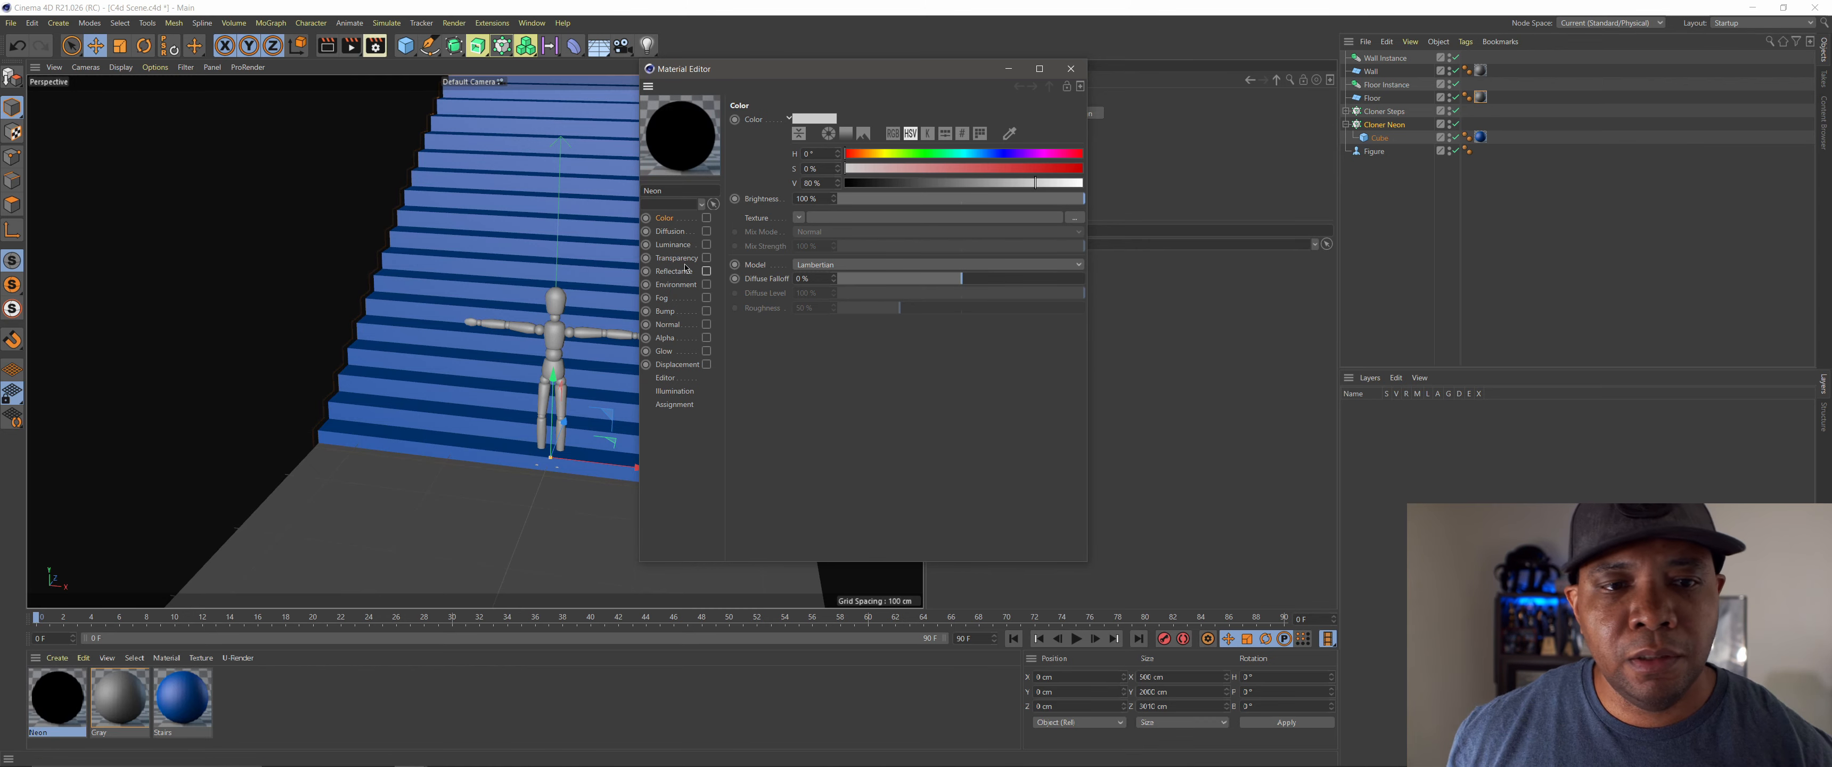
pyautogui.click(687, 245)
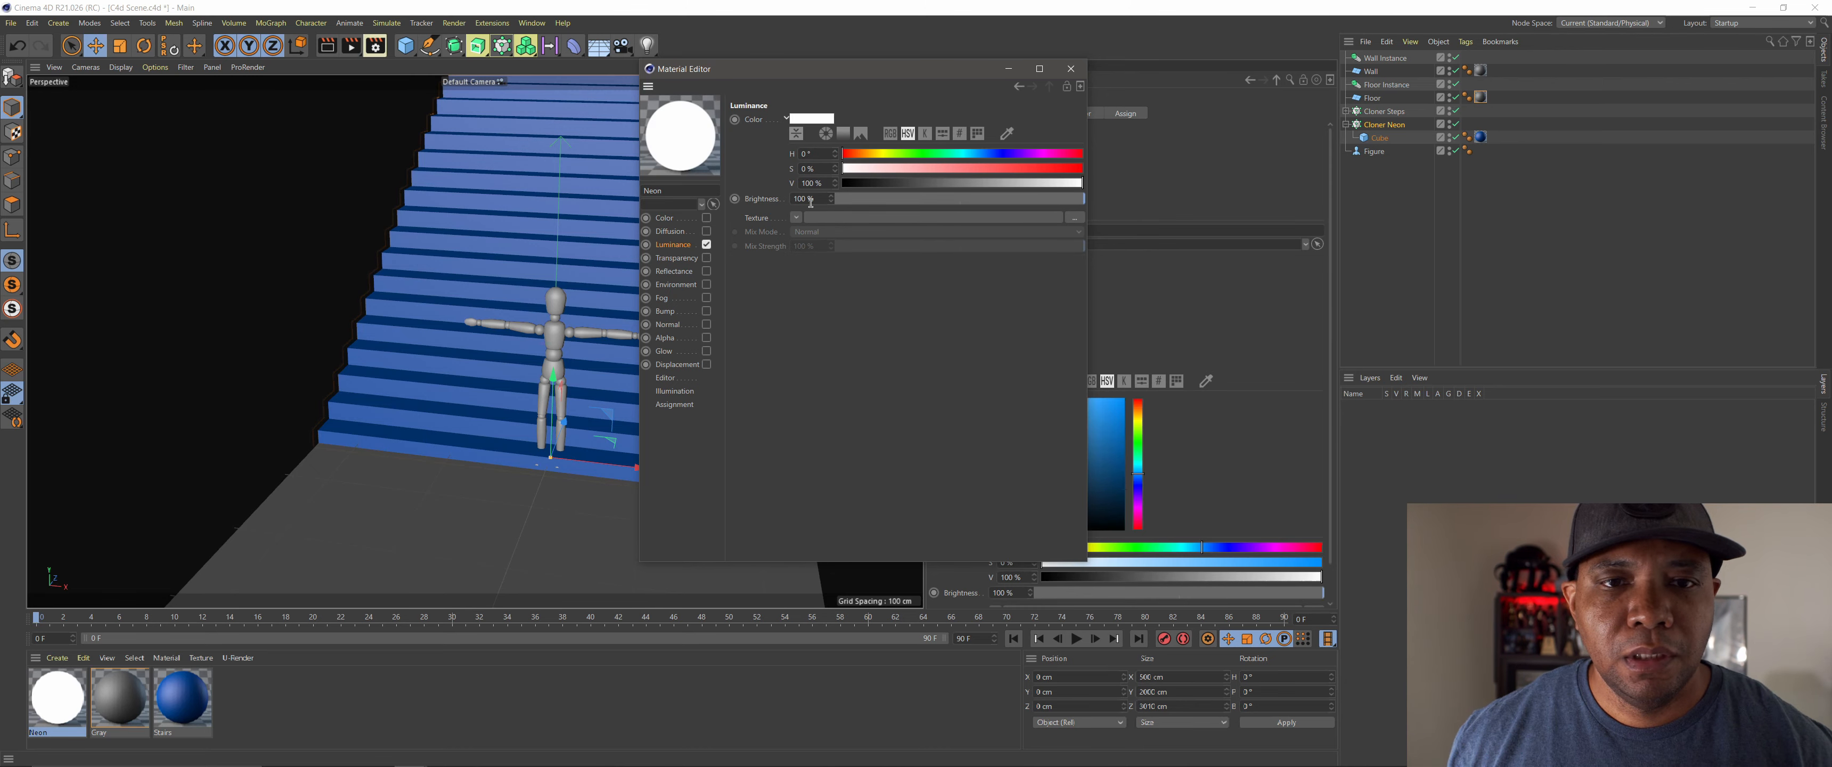
pyautogui.click(842, 134)
pyautogui.click(939, 223)
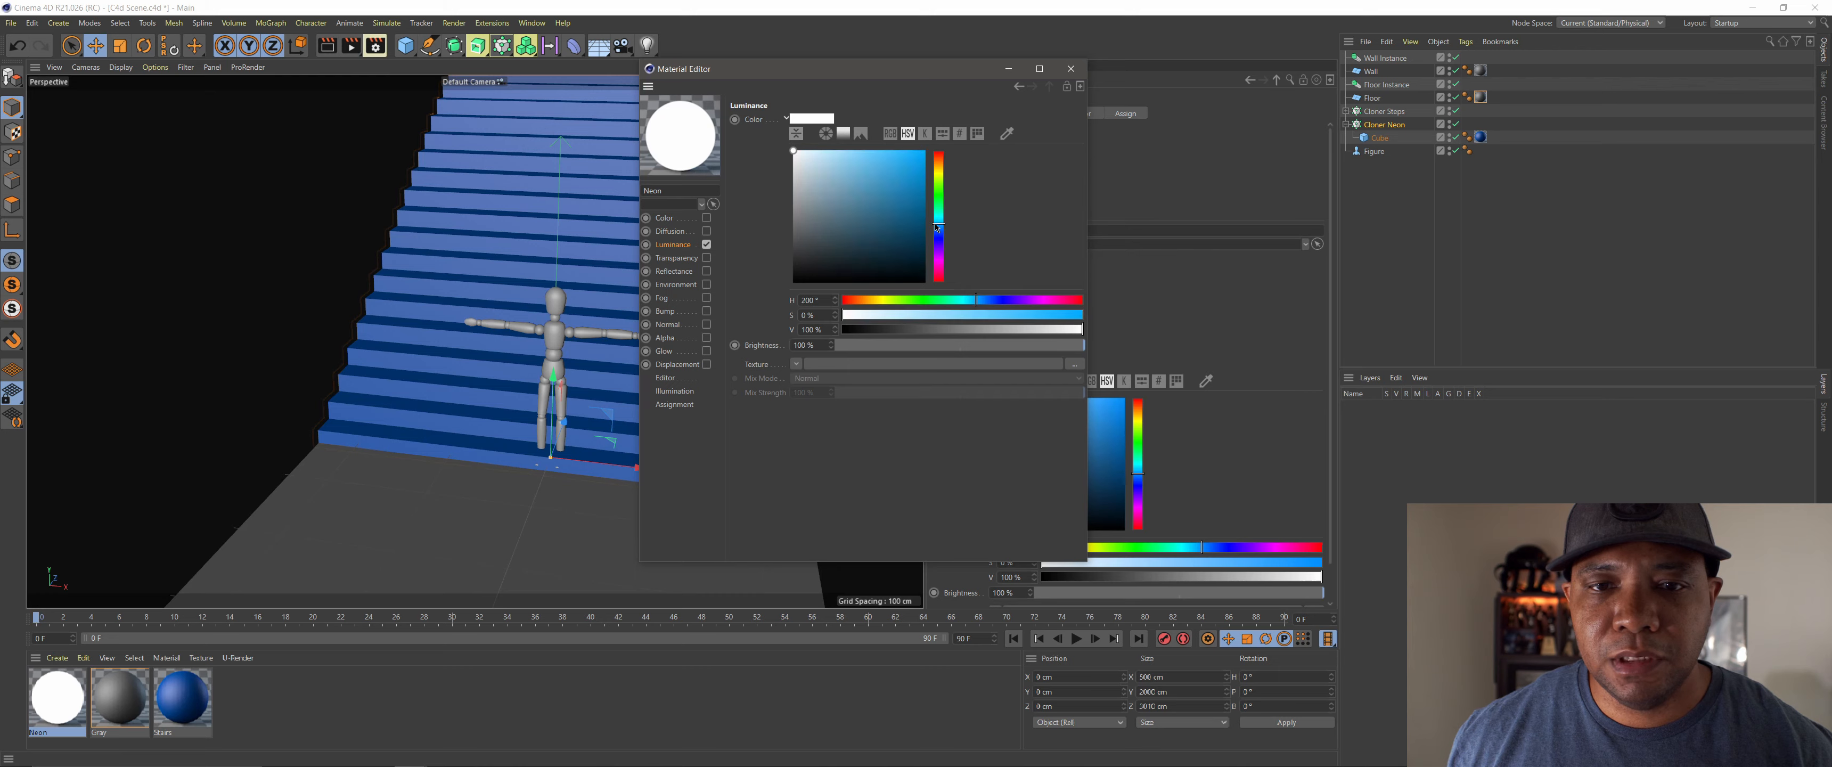
pyautogui.click(912, 194)
pyautogui.moveTo(911, 194); pyautogui.dragTo(925, 151)
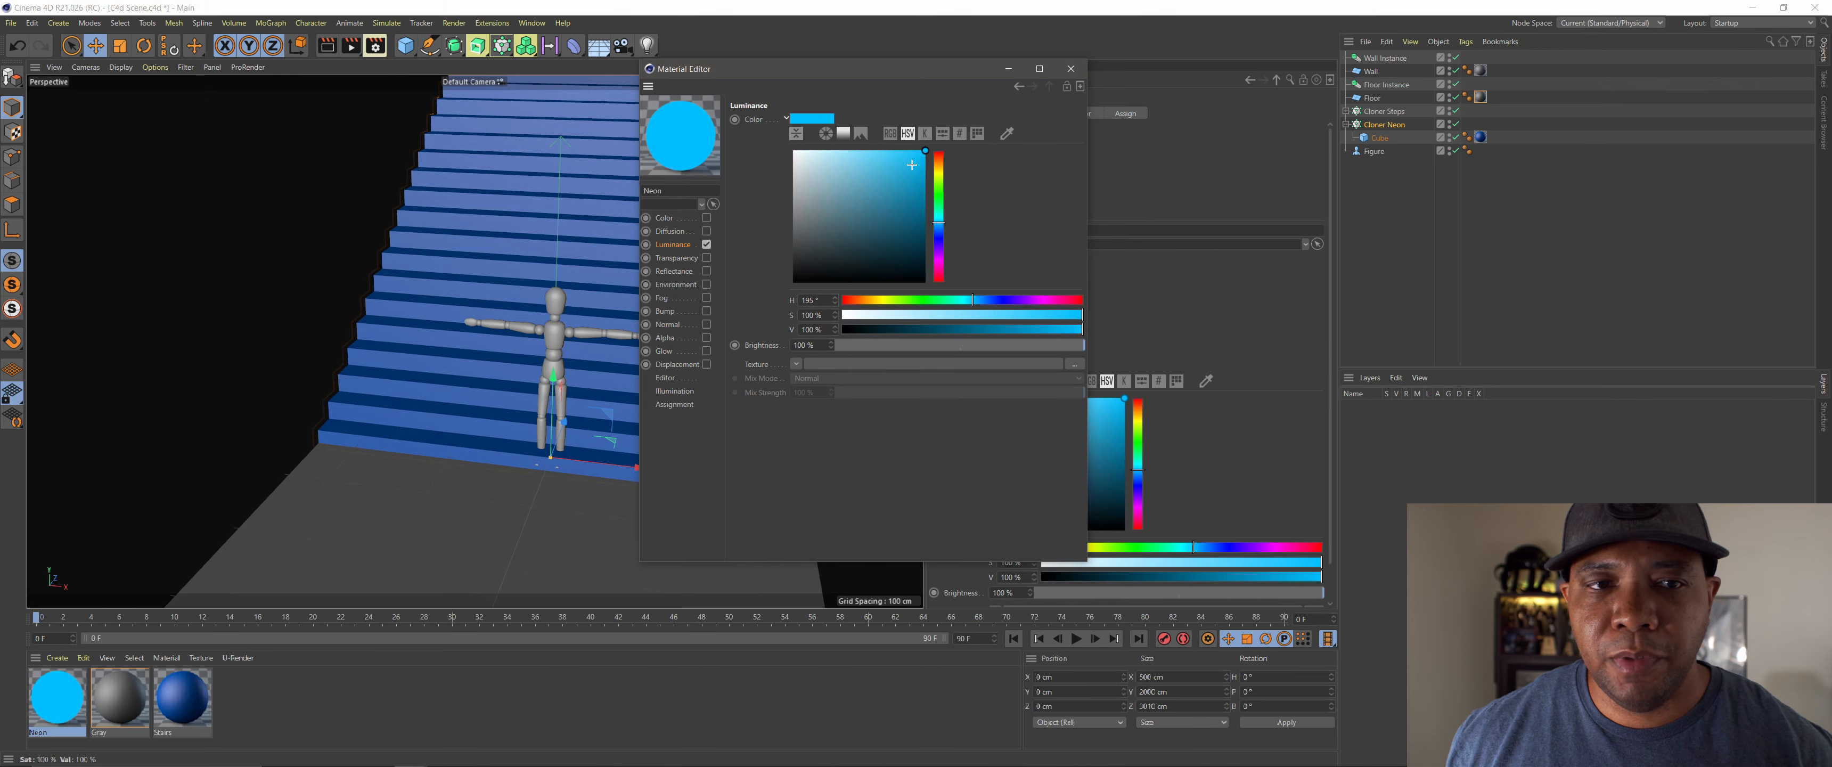
pyautogui.click(1071, 70)
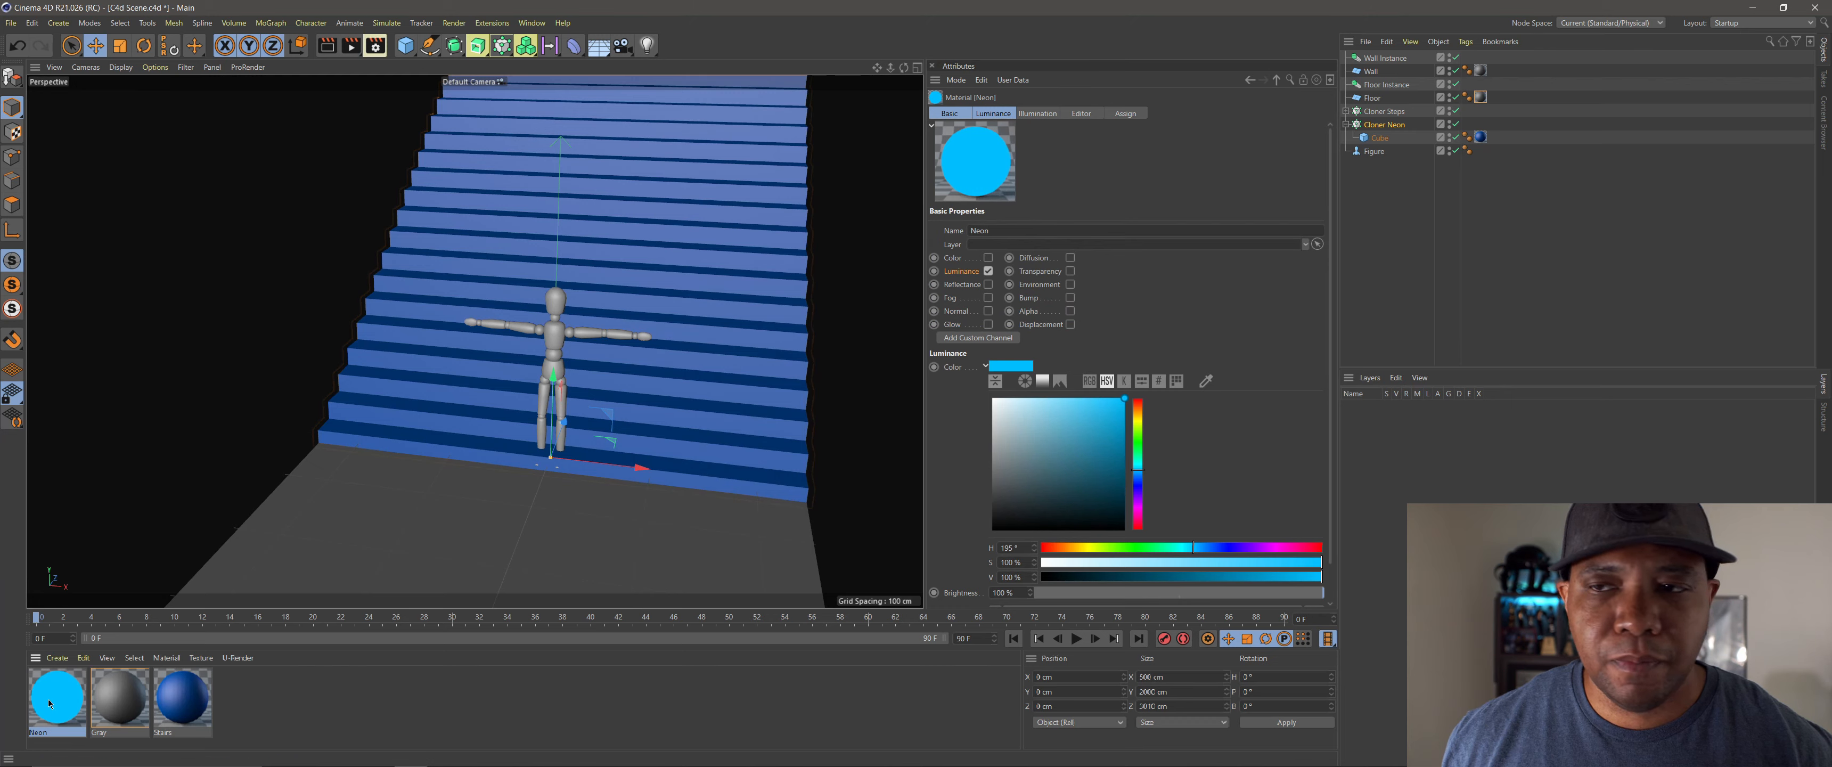
# Step: Apply the Neon material to the cube under Cloner Neon and rename that cube Neon
pyautogui.moveTo(50, 703); pyautogui.dragTo(1487, 141)
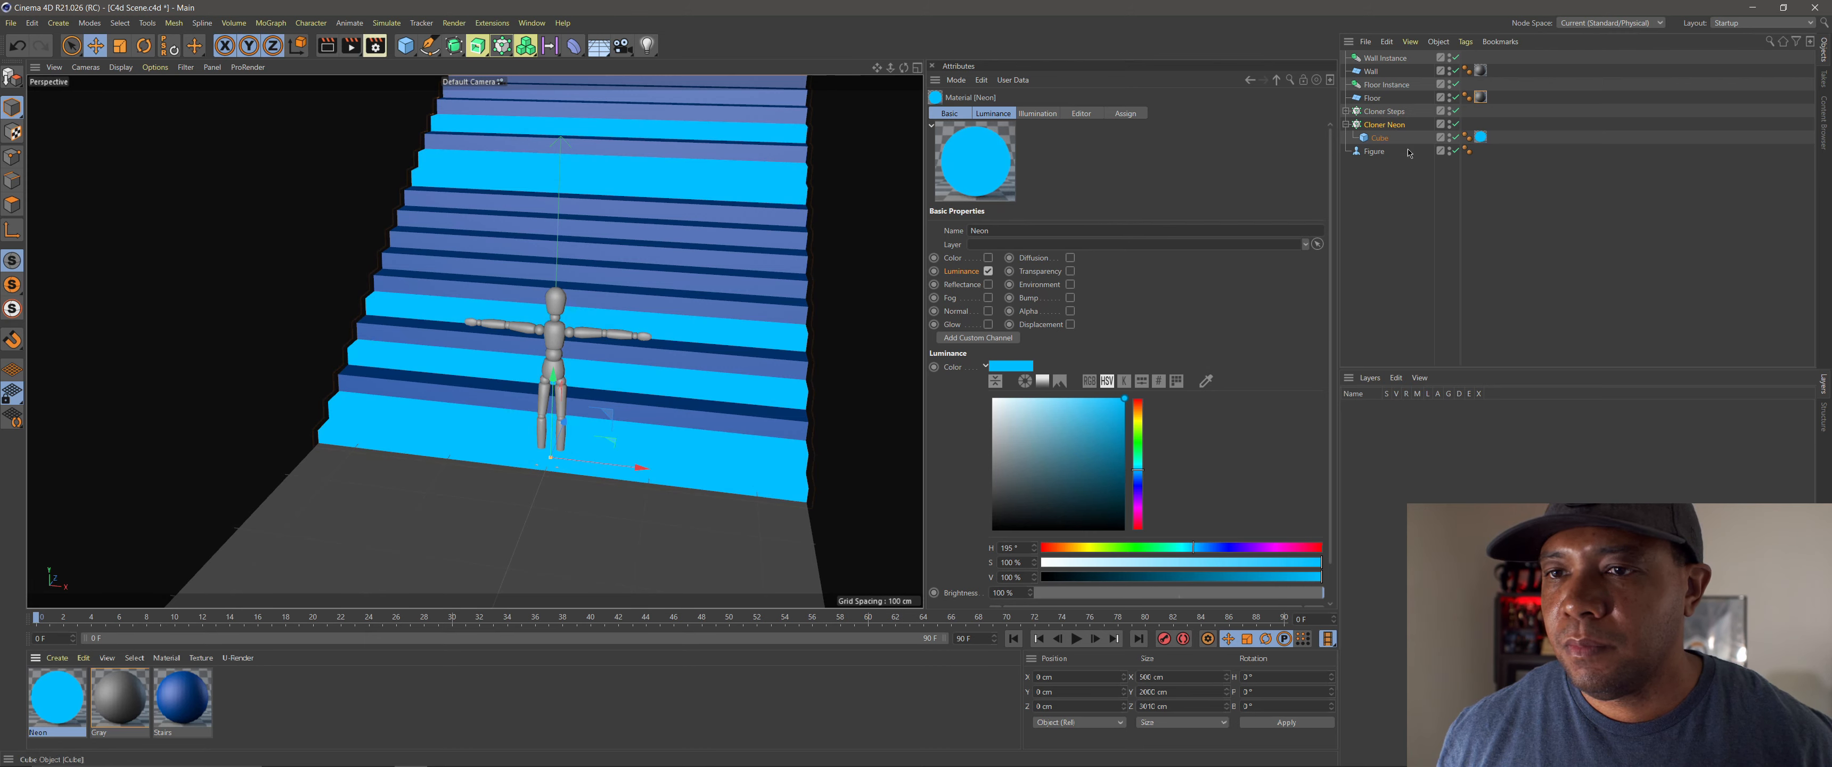
pyautogui.doubleClick(1383, 138)
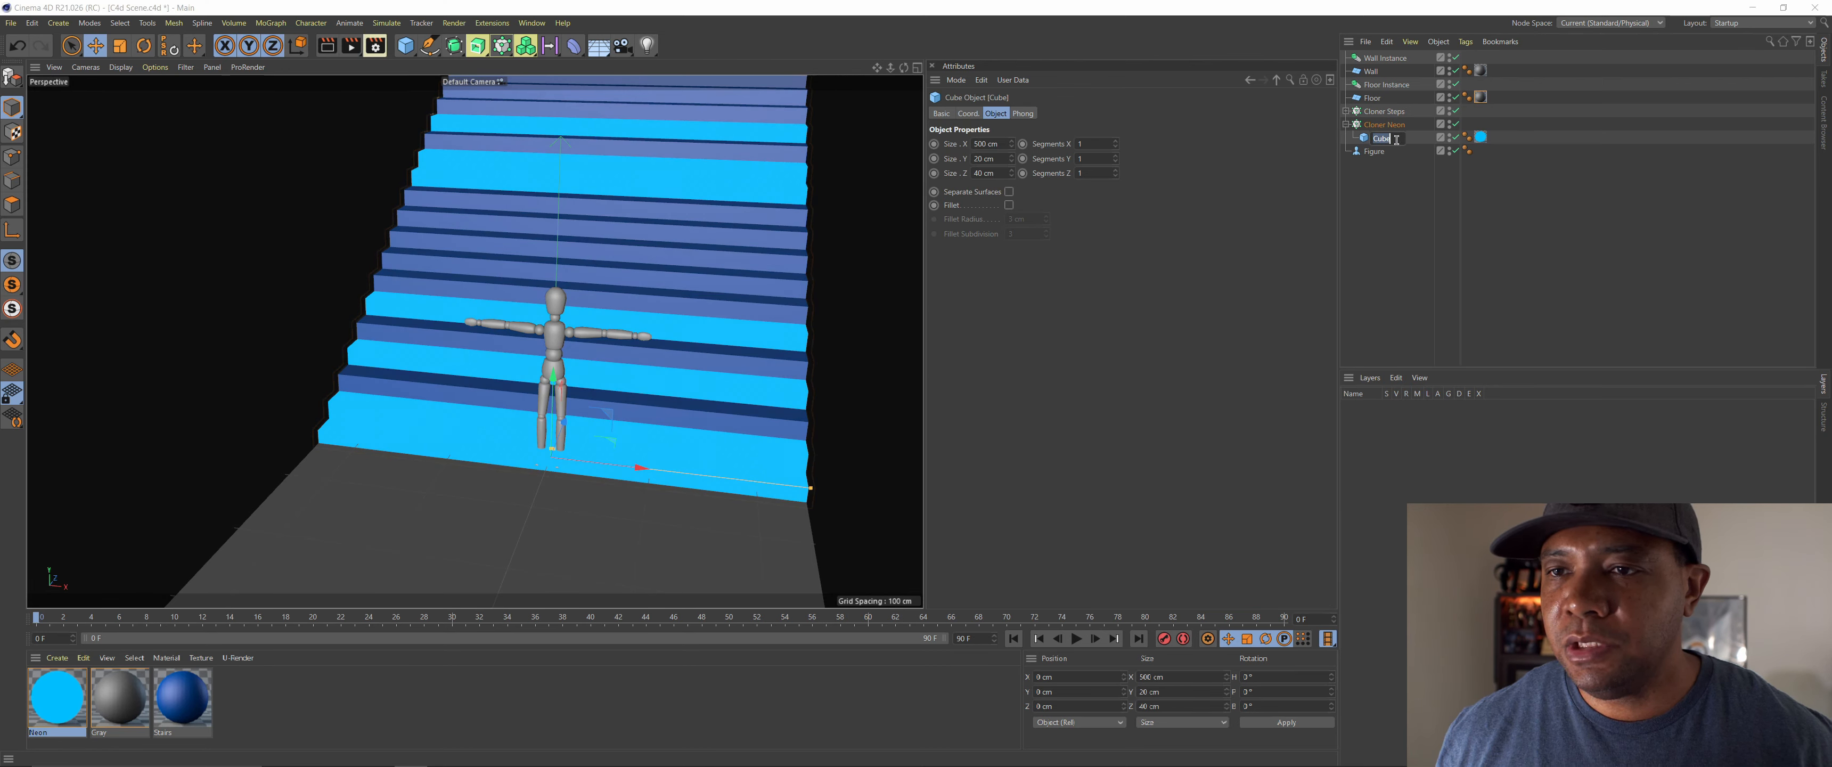
pyautogui.write('M')
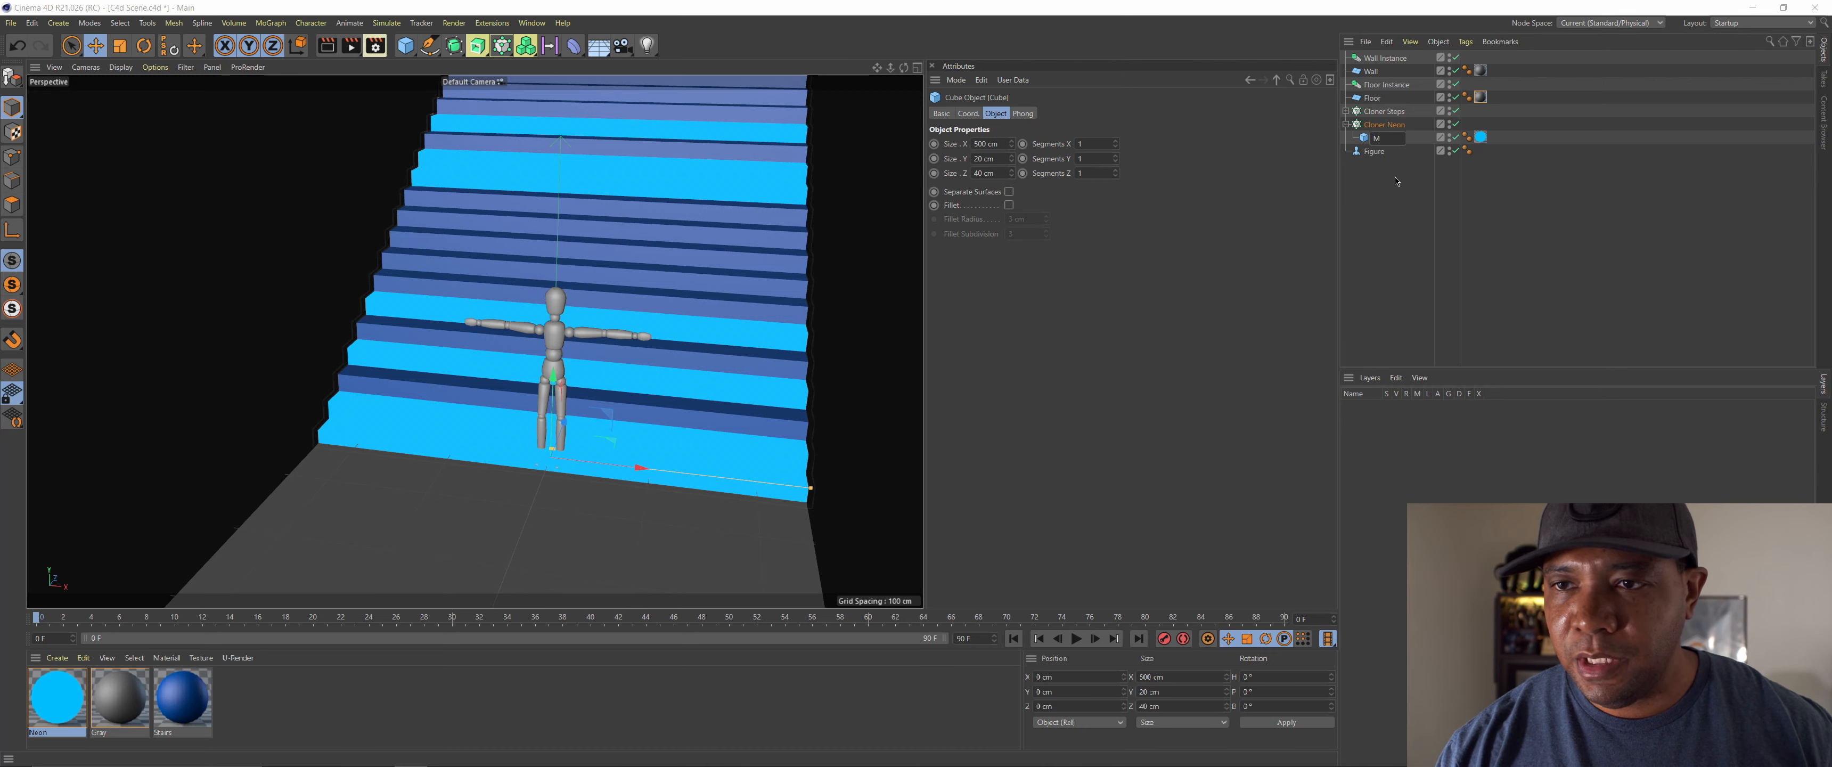
pyautogui.write('Non')
pyautogui.press('Return')
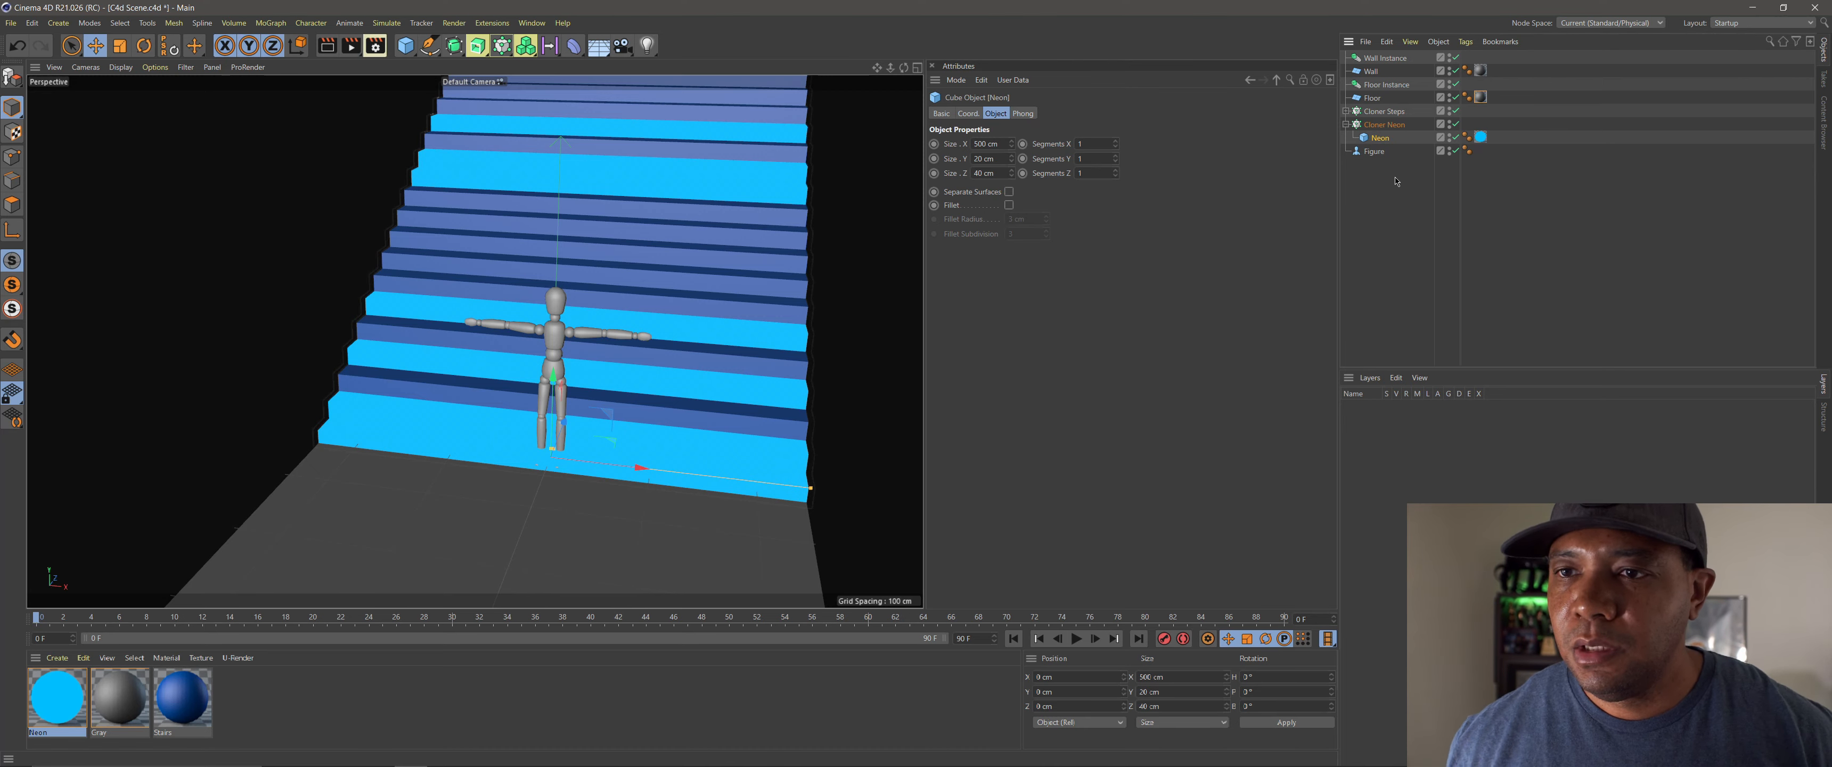
# Step: Collapse Cloner Neon, rename the cube under Cloner Steps as Steps, and collapse Cloner Steps again
pyautogui.click(1346, 124)
pyautogui.click(1345, 111)
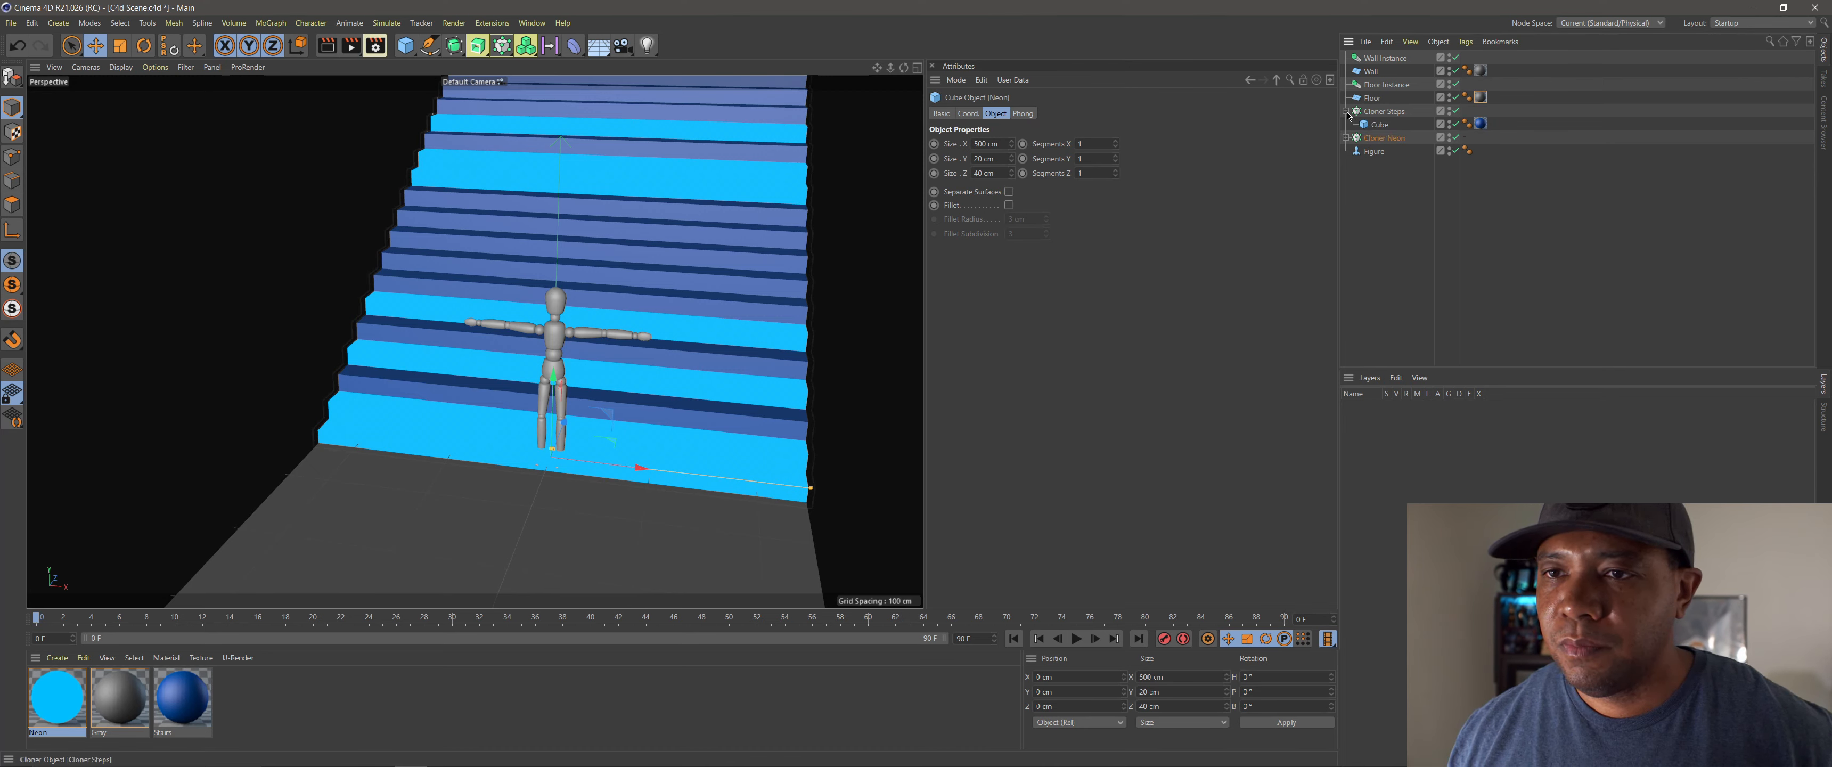
pyautogui.click(1382, 113)
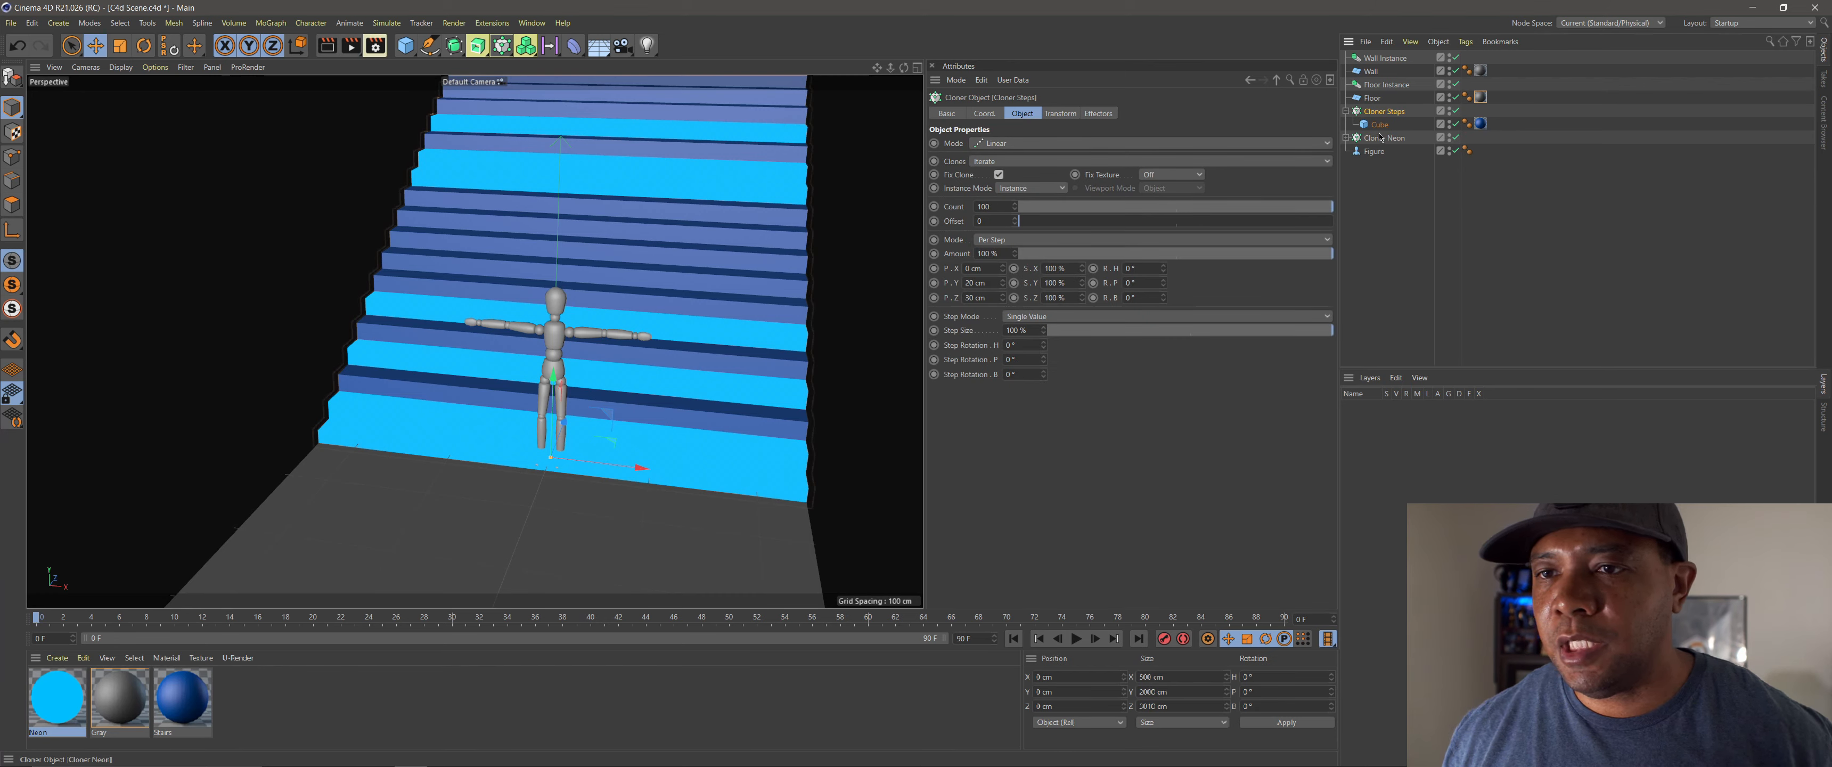
pyautogui.doubleClick(1380, 125)
pyautogui.write('S')
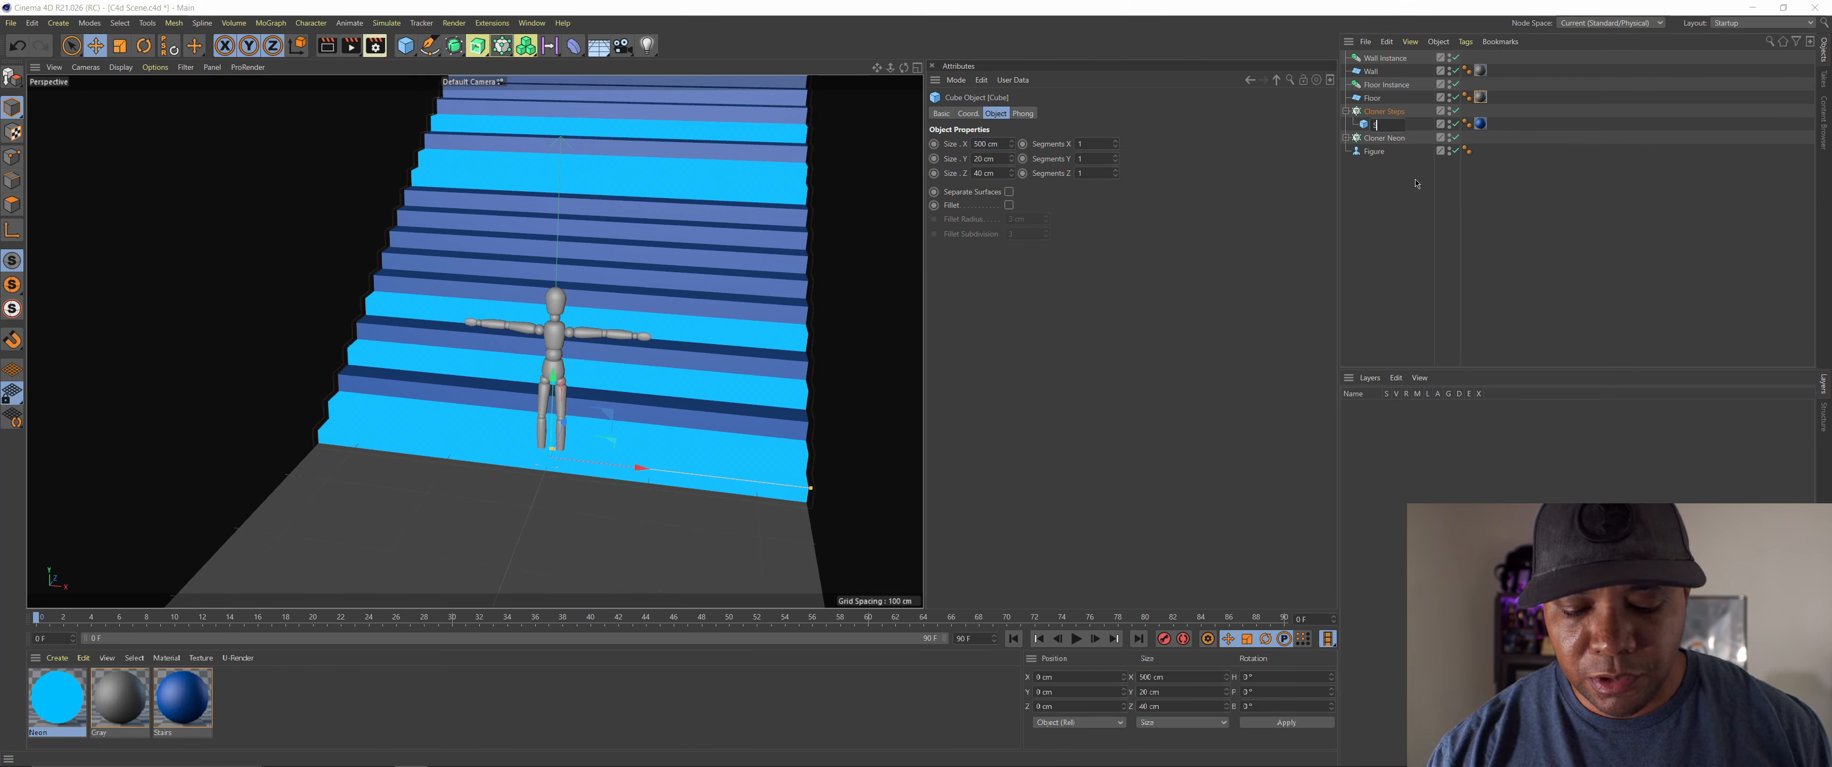
pyautogui.write('teps')
pyautogui.press('Return')
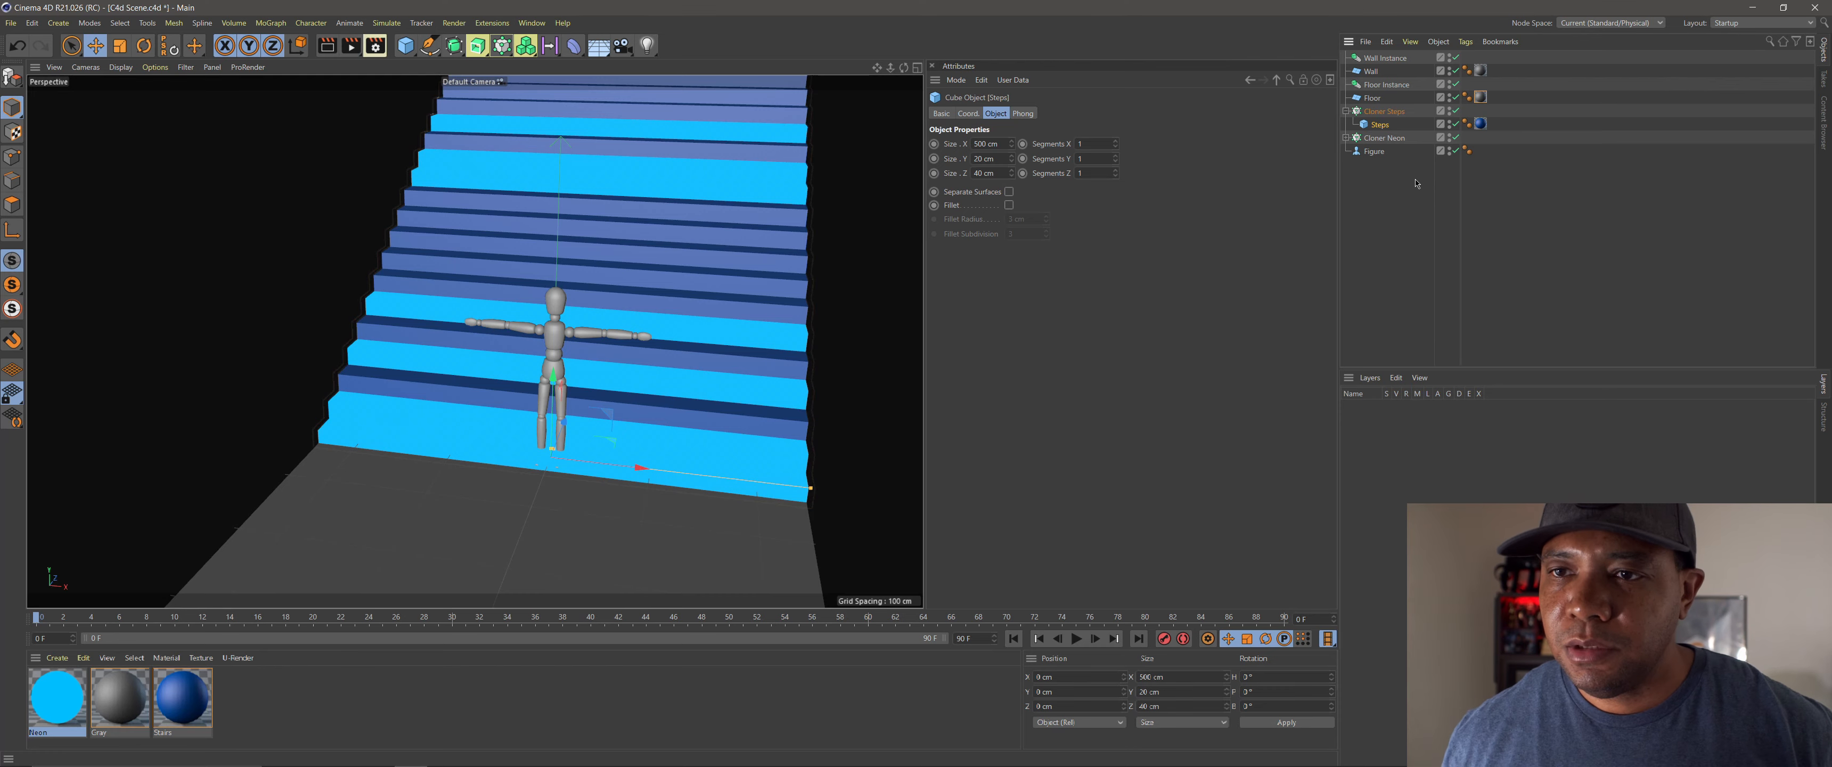
pyautogui.click(1345, 111)
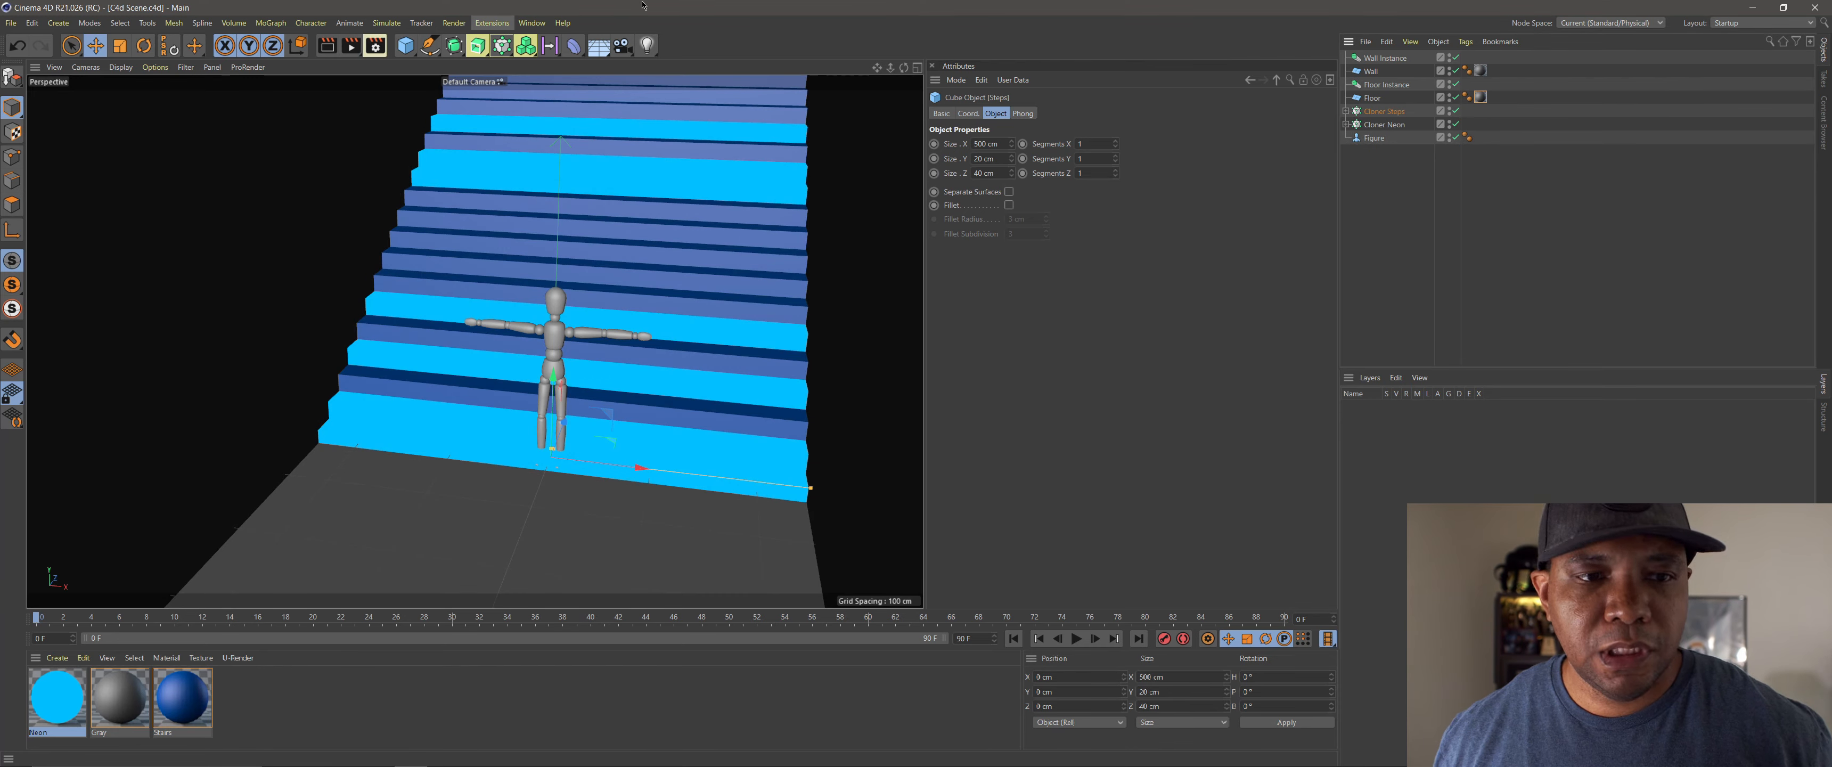
# Step: Set the Y size of the Neon cube inside Cloner Neon to 22 cm
pyautogui.click(1380, 125)
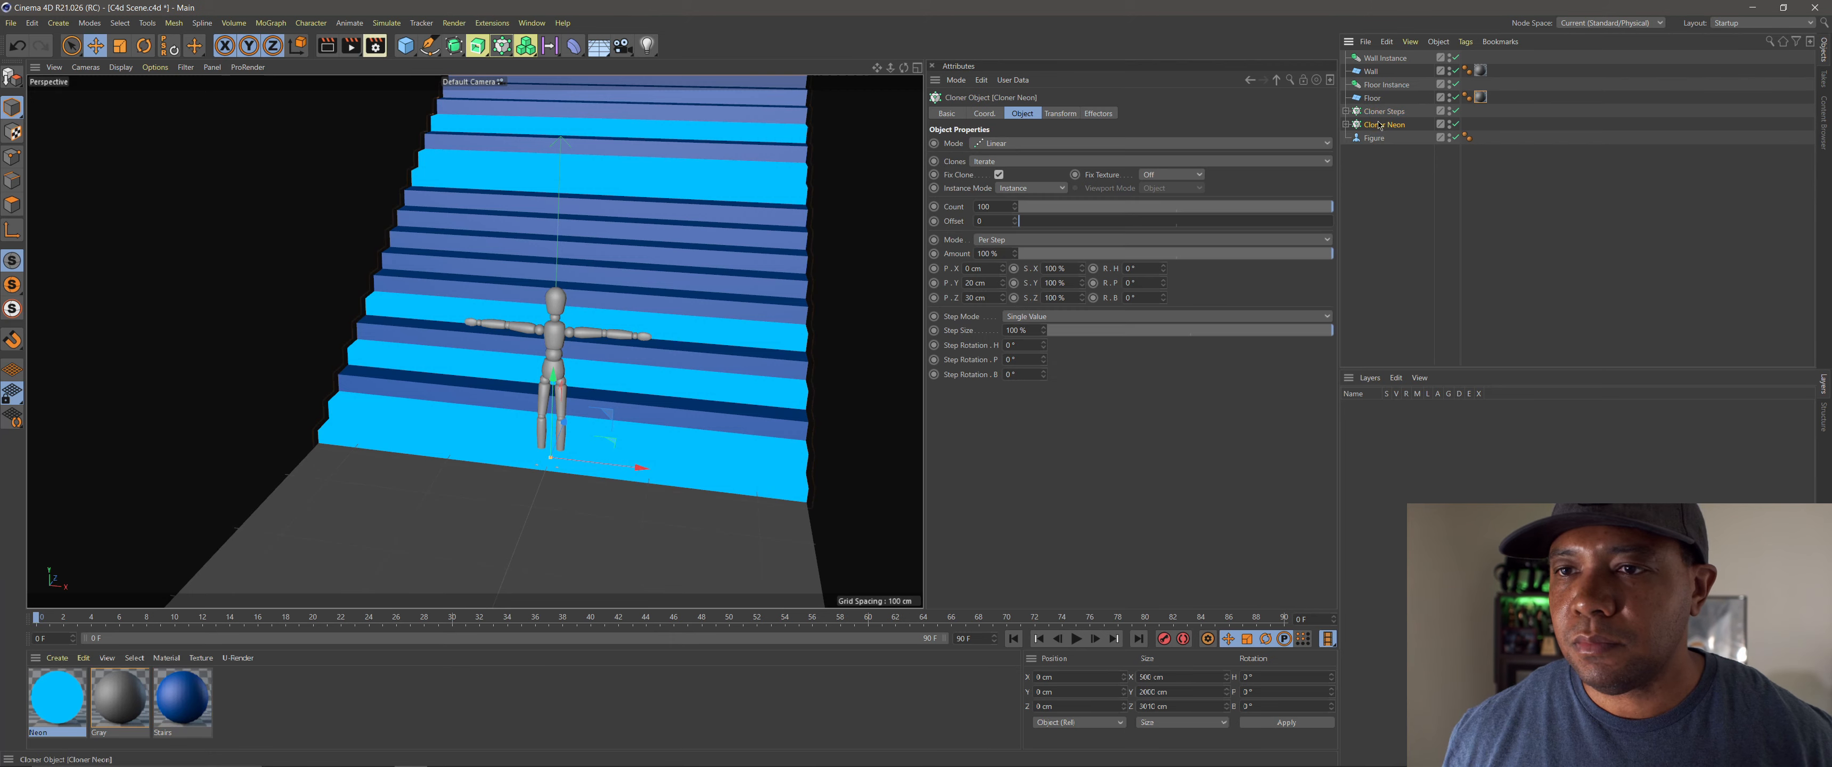
pyautogui.click(1346, 124)
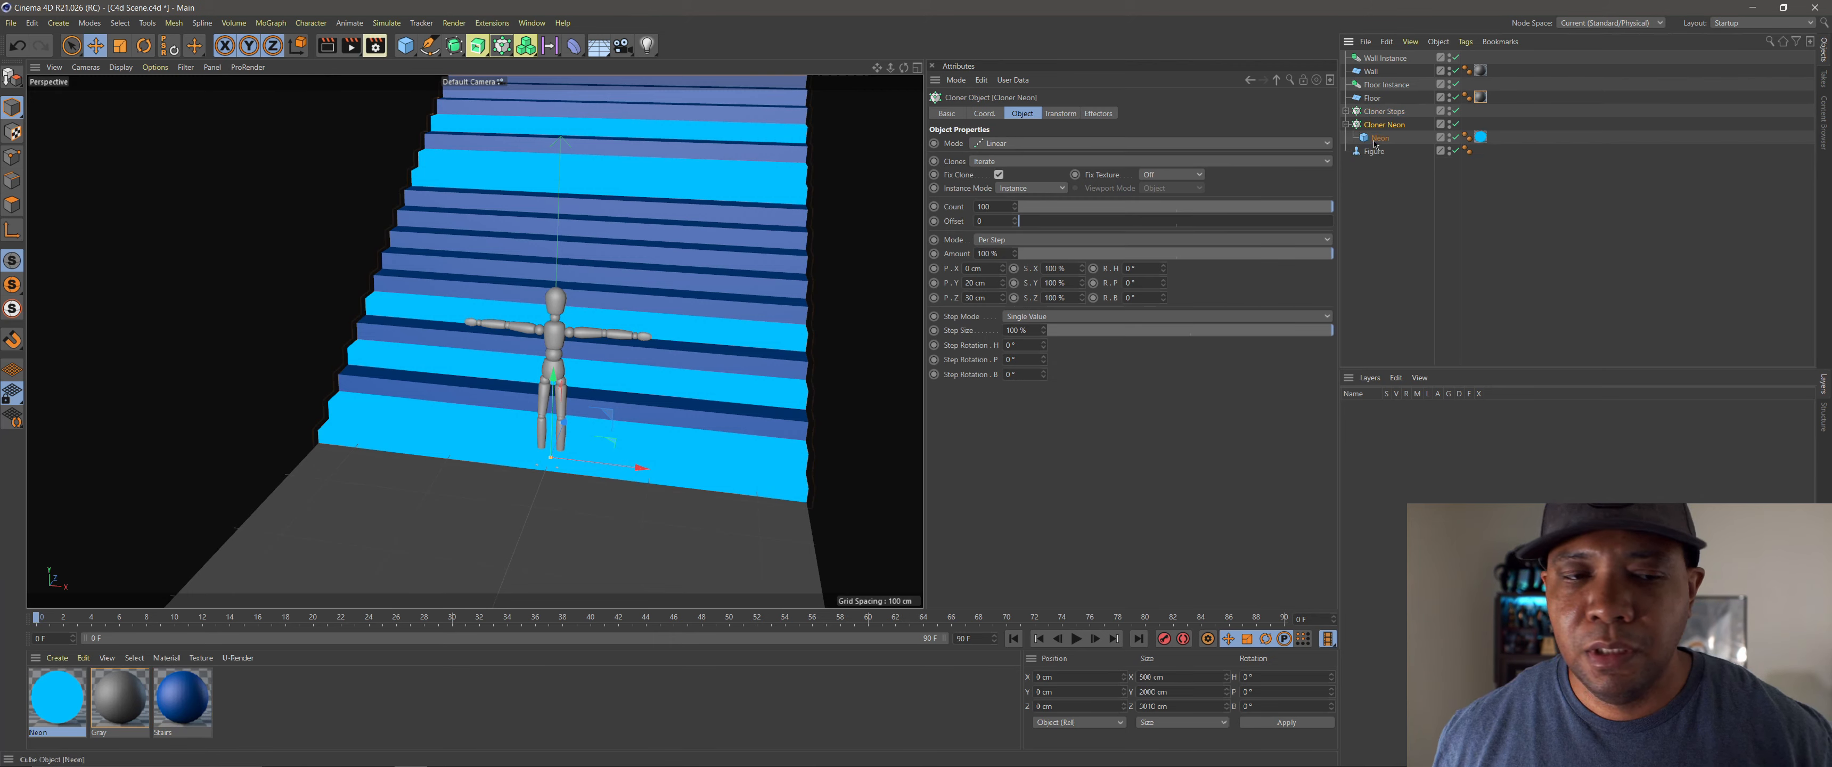
pyautogui.click(1376, 139)
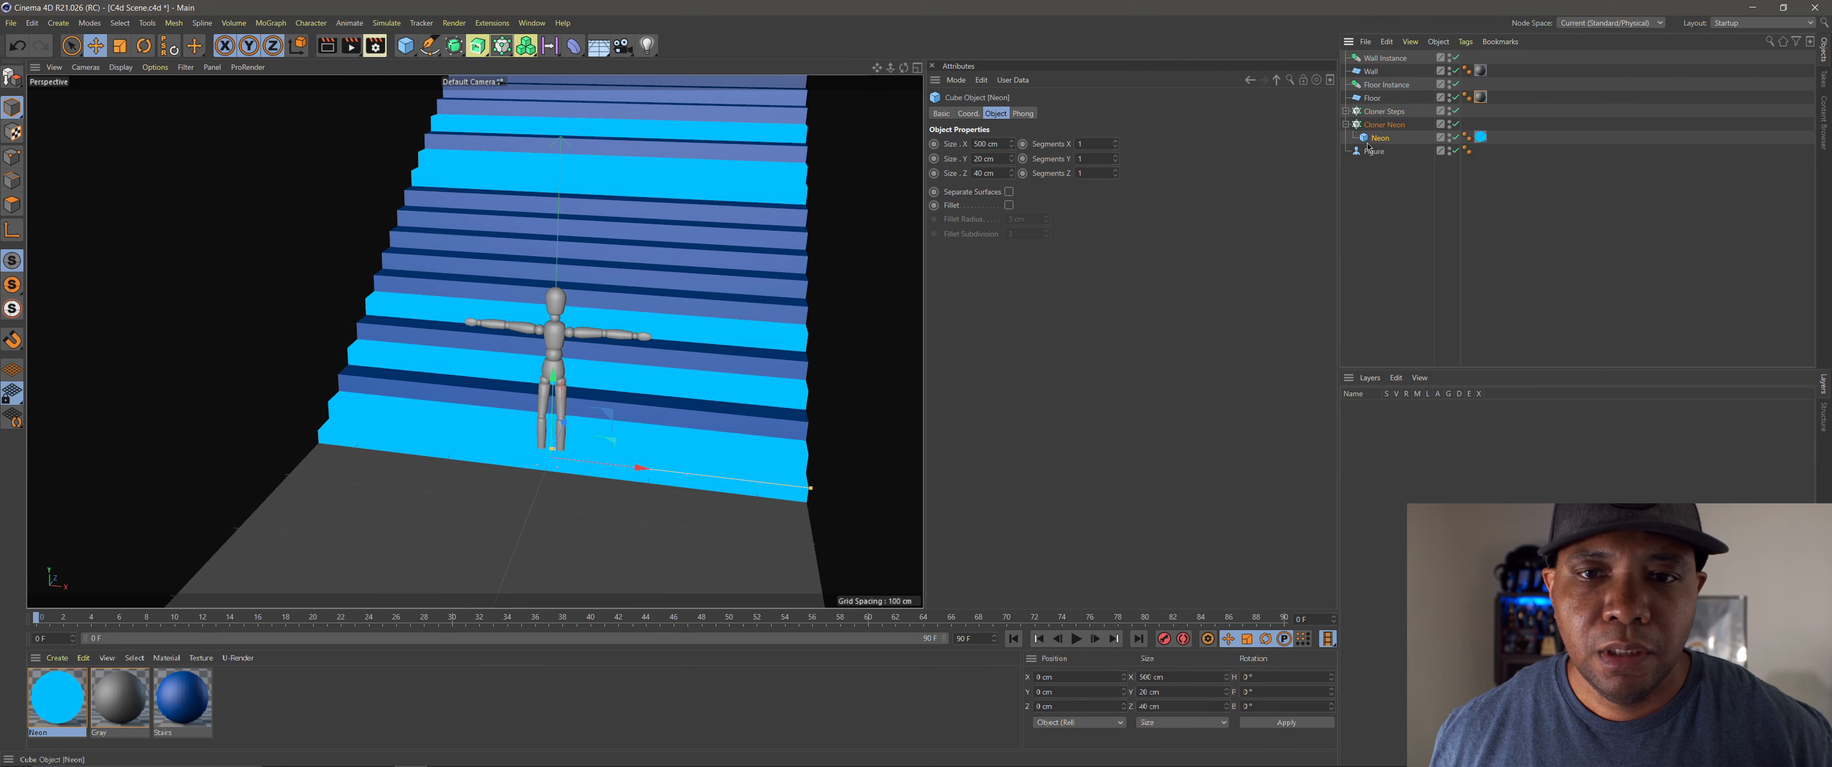
pyautogui.click(1015, 158)
pyautogui.click(1015, 157)
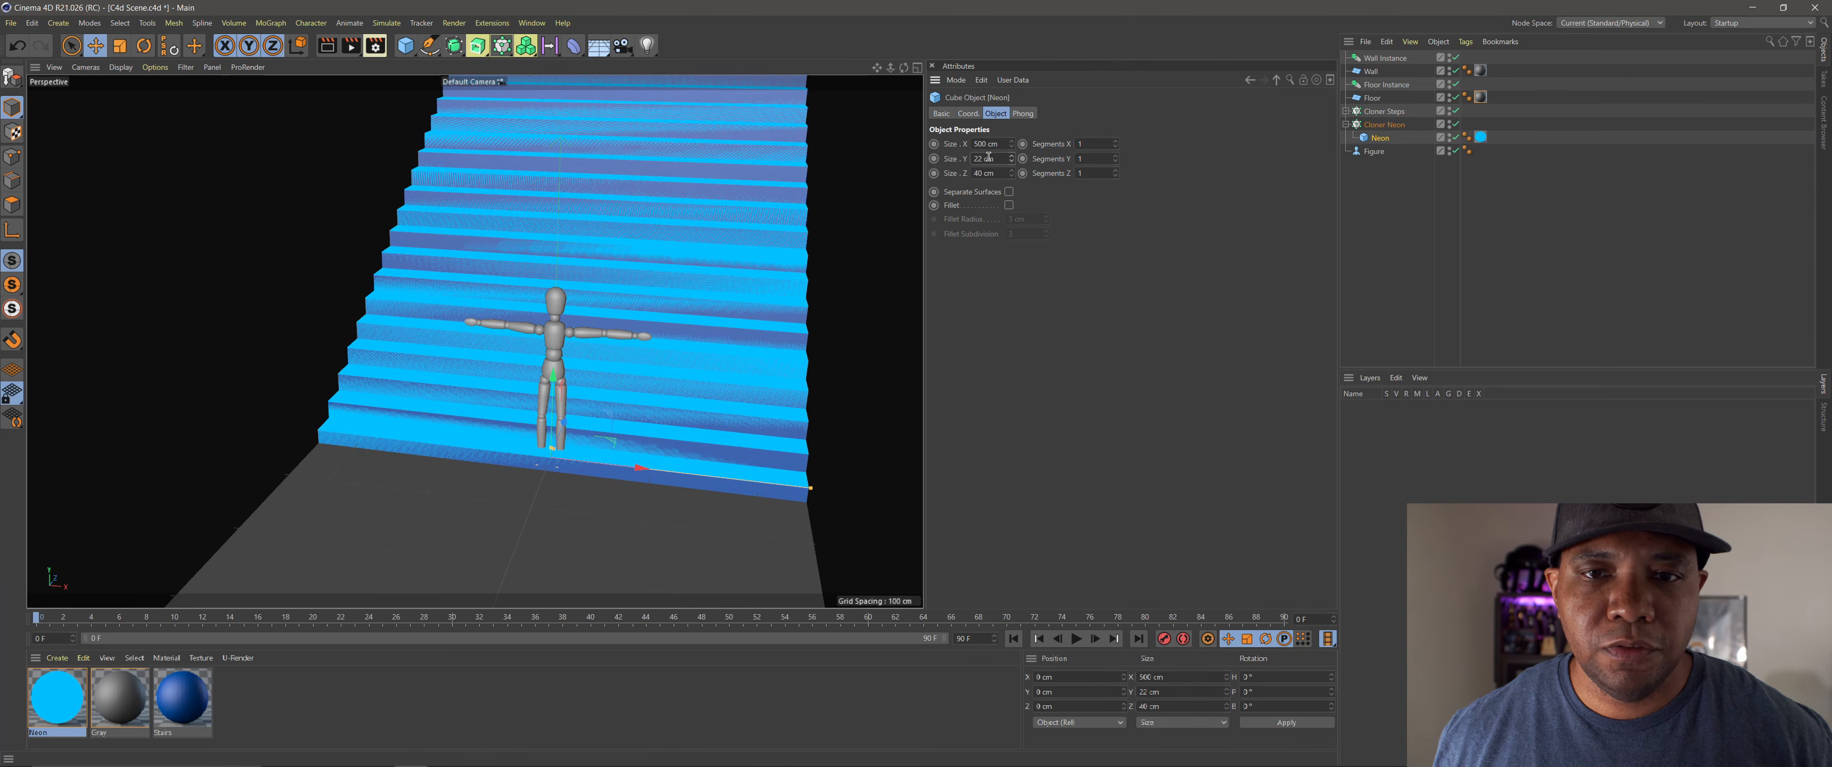
pyautogui.moveTo(999, 161); pyautogui.dragTo(963, 160)
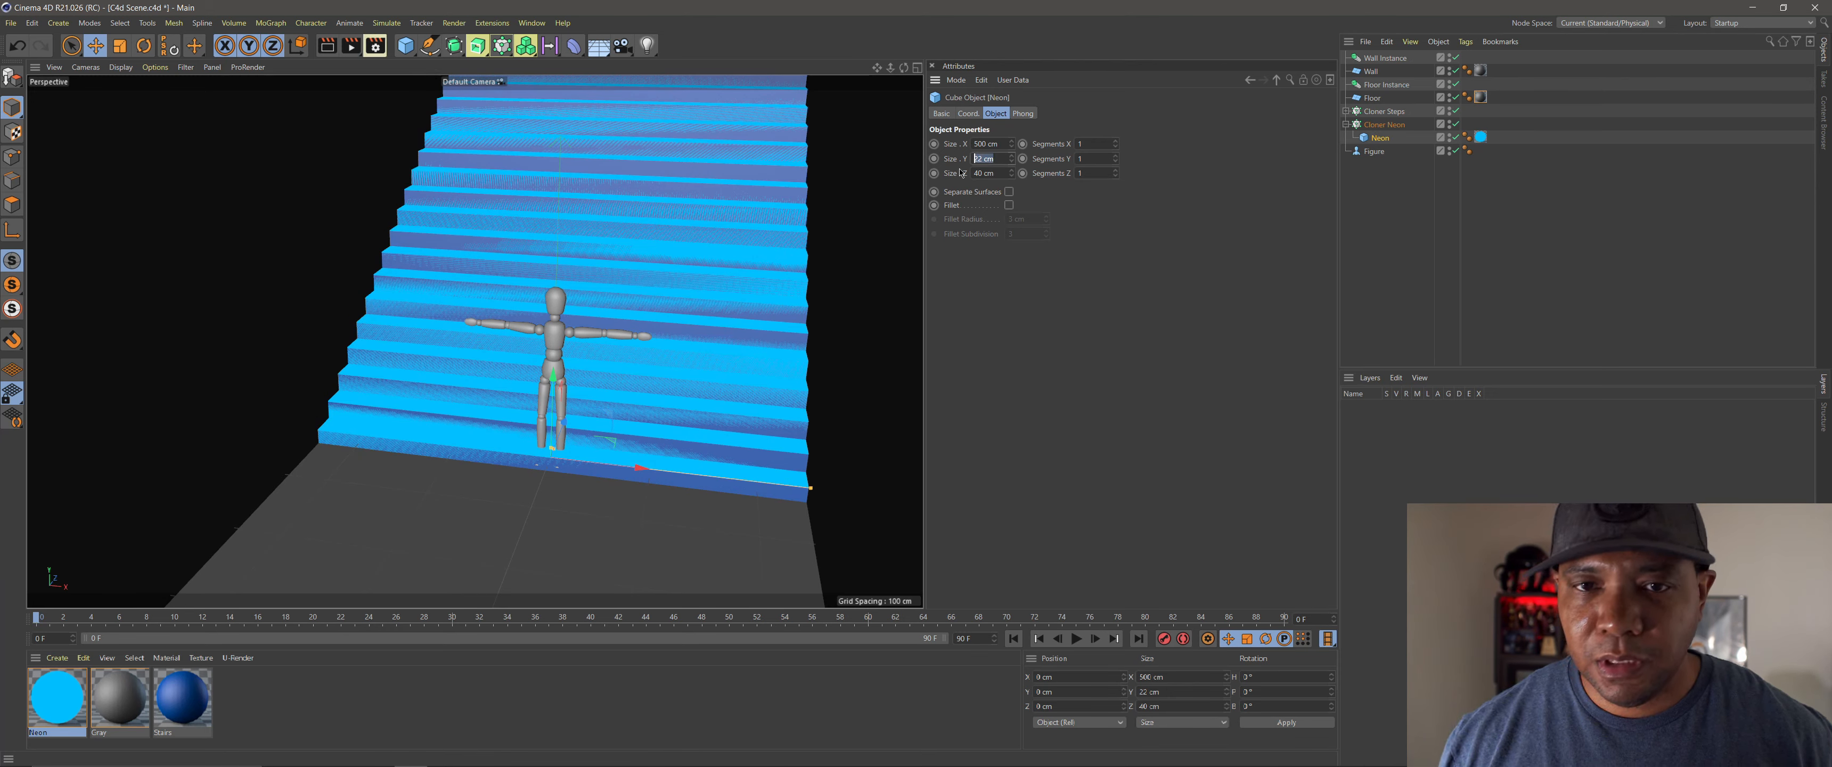
pyautogui.write('2')
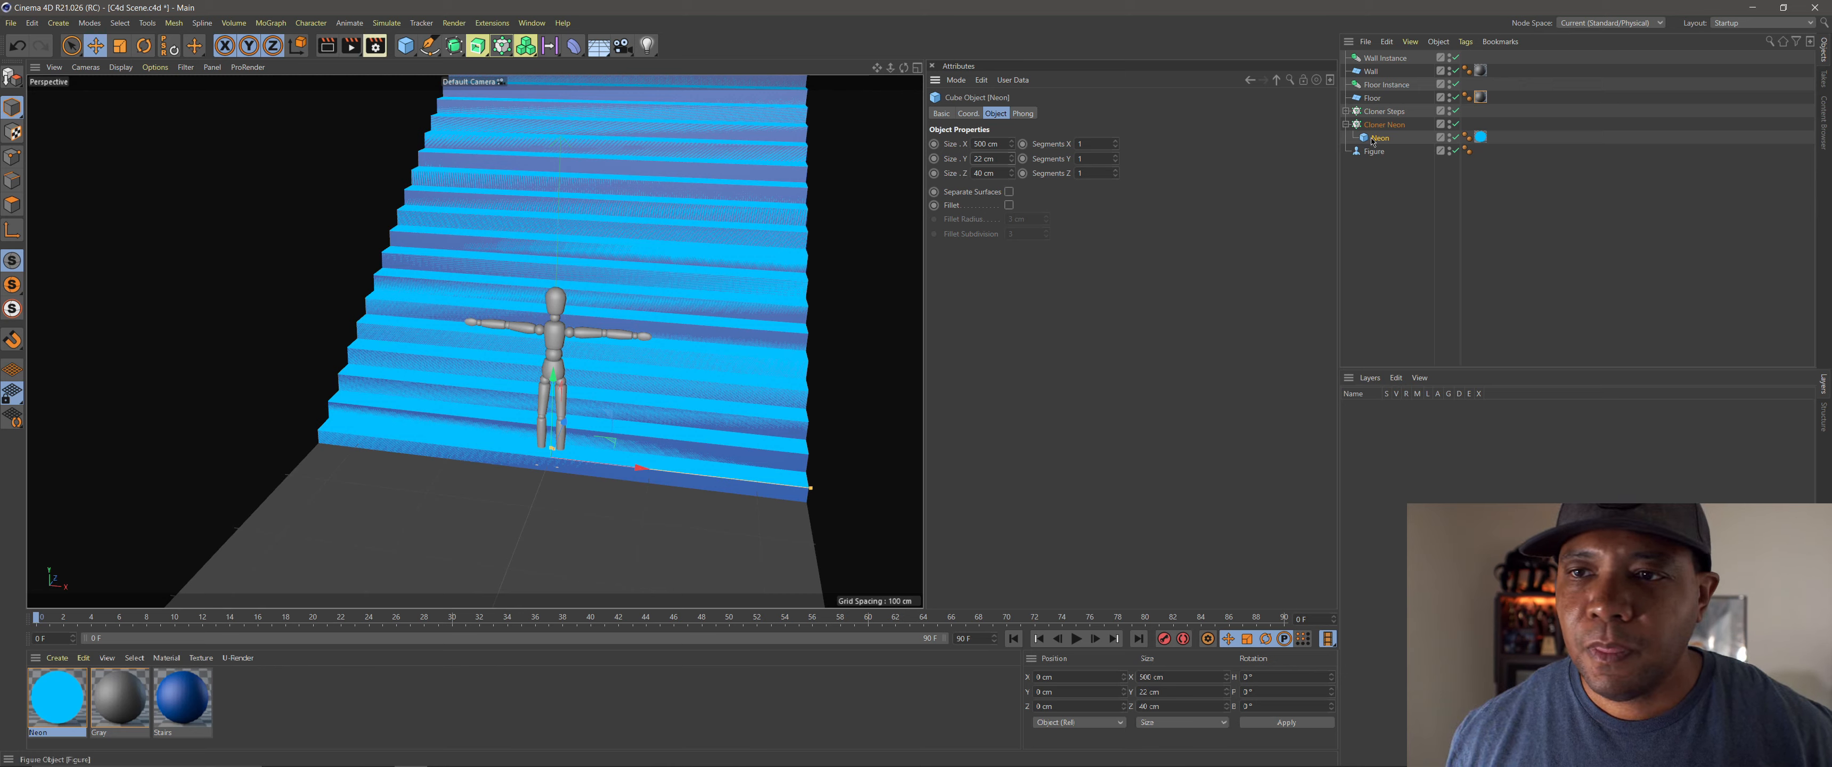
# Step: Save the scene and raise Cloner Neon slightly along the Y axis
pyautogui.click(1384, 125)
pyautogui.hotkey('ctrl', 's')
pyautogui.scroll(3, 476, 410)
pyautogui.scroll(2, 477, 411)
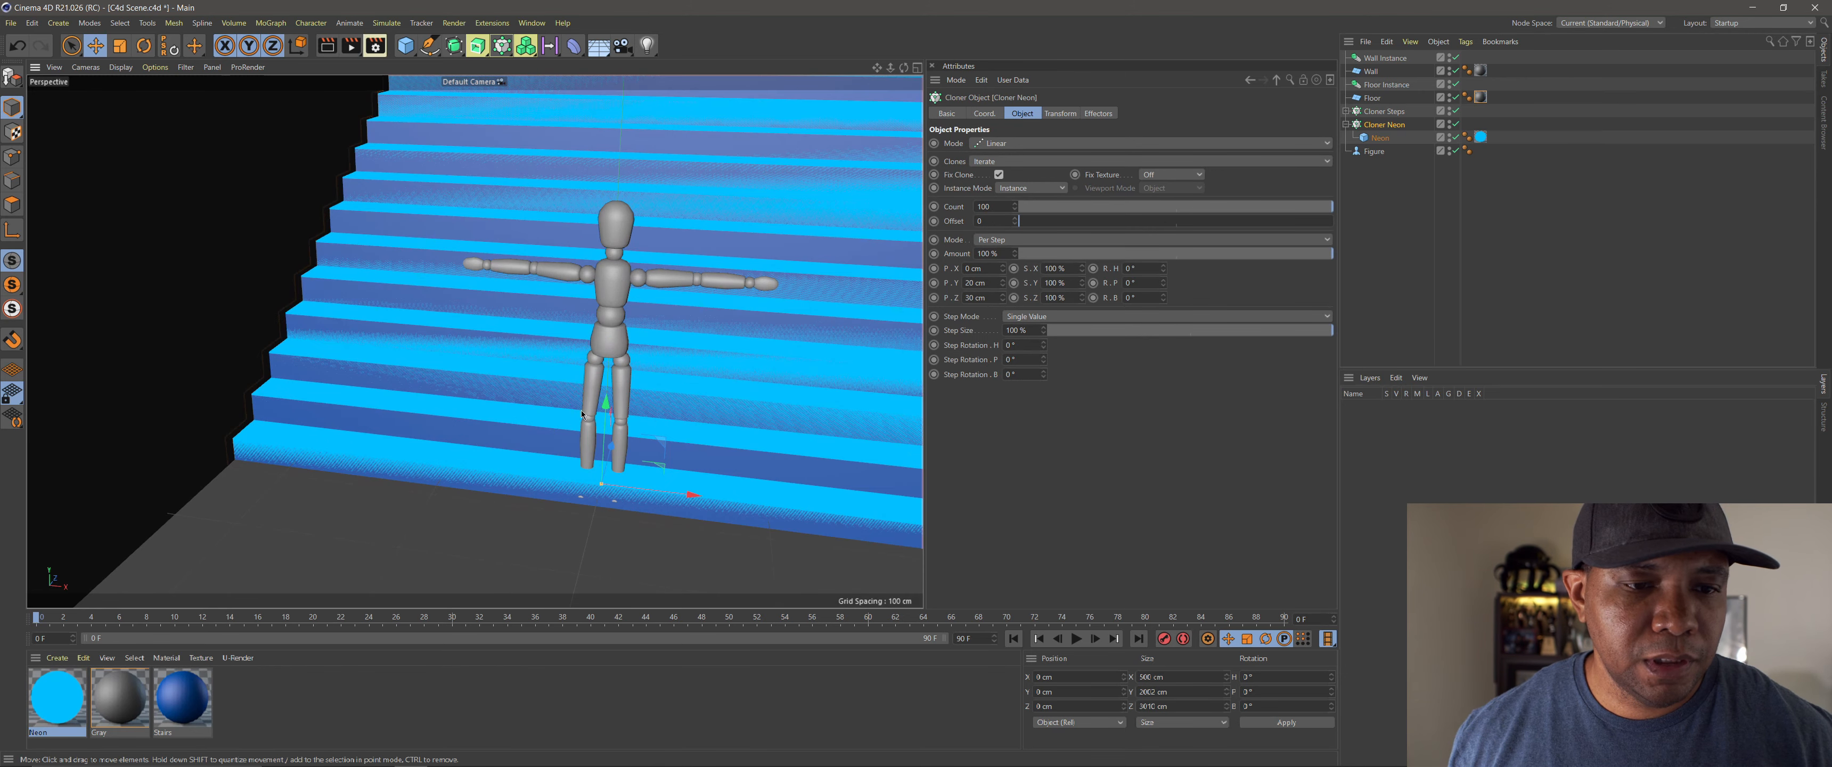
pyautogui.moveTo(607, 420); pyautogui.dragTo(613, 407)
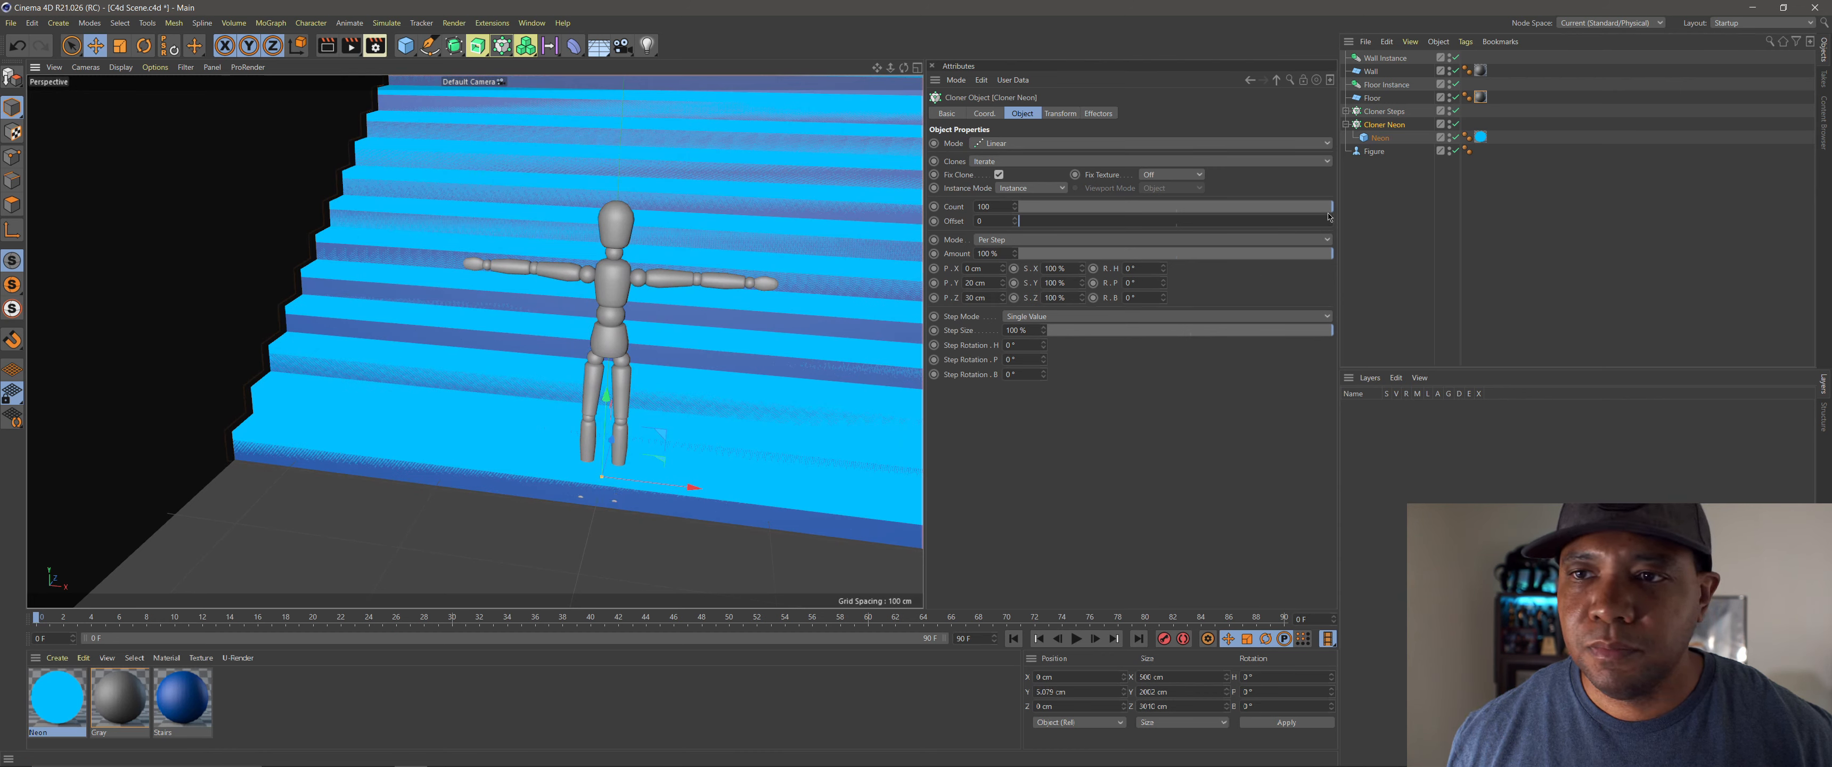
# Step: Set the Neon cube's X size to 5 cm to make a thin strip
pyautogui.click(1381, 140)
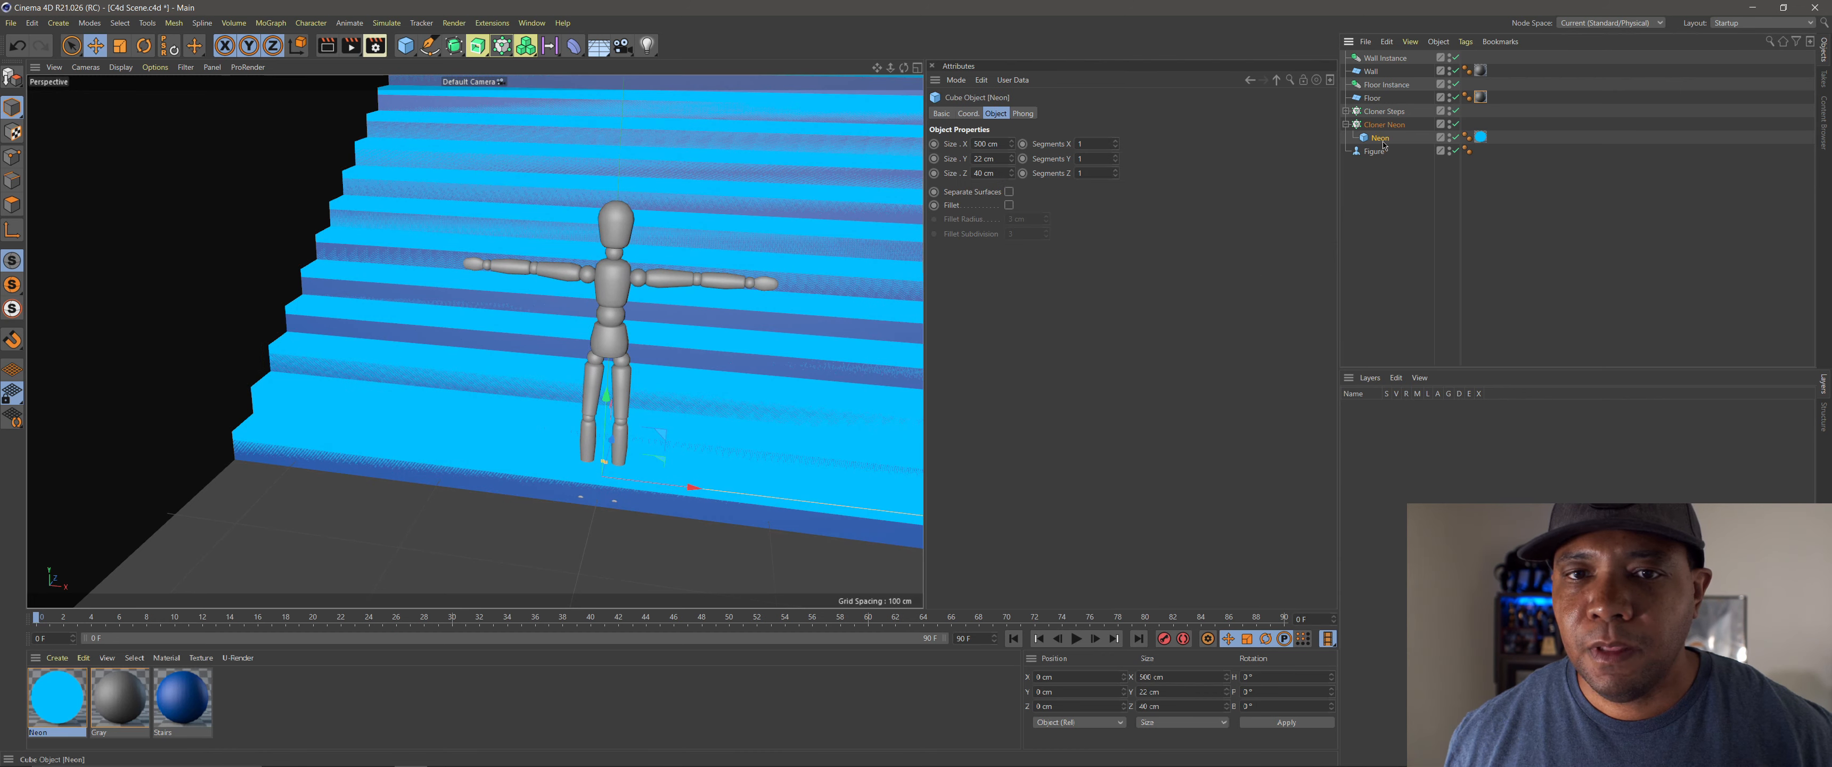
pyautogui.click(981, 144)
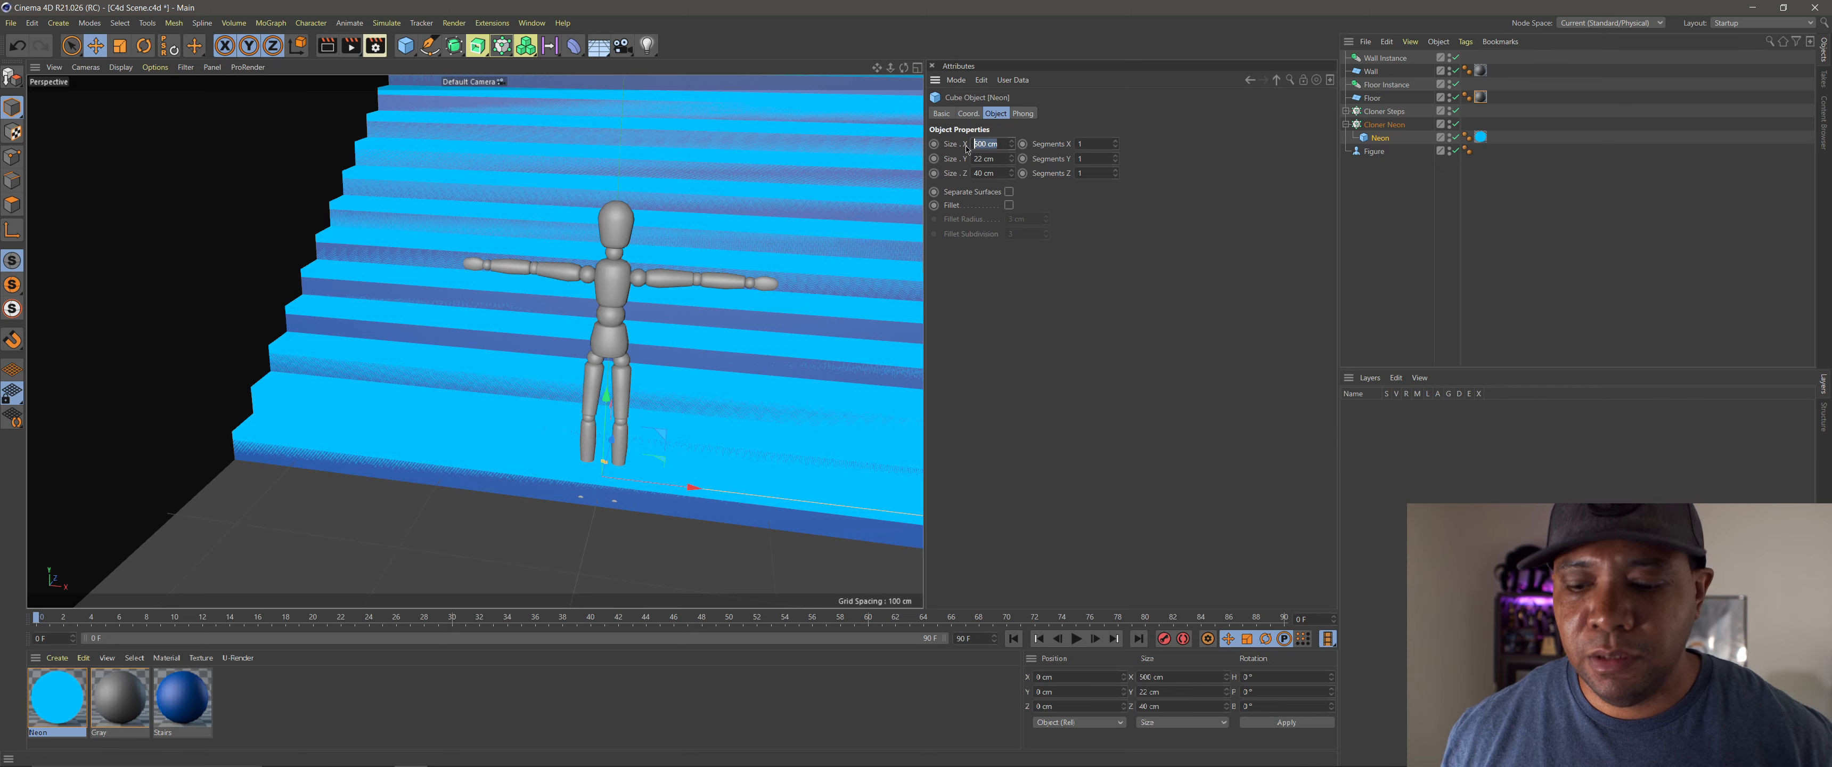
pyautogui.write('5')
pyautogui.press('Return')
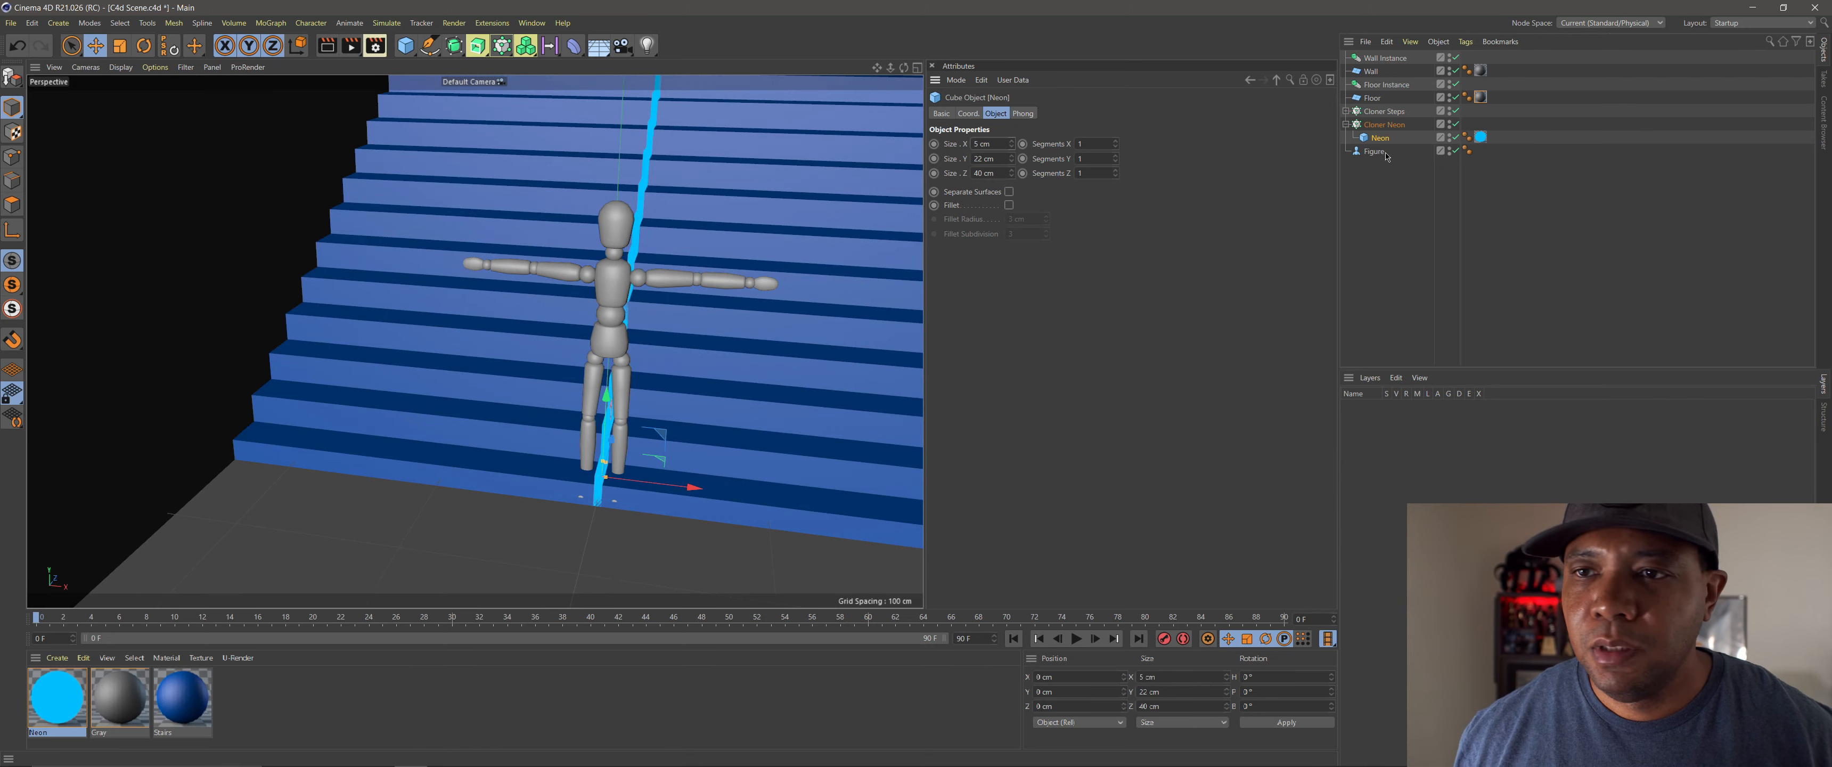
# Step: Move Cloner Neon about 243 cm along negative X to the staircase's side edge and fine-tune its height and depth
pyautogui.click(1383, 125)
pyautogui.moveTo(679, 491); pyautogui.dragTo(320, 446)
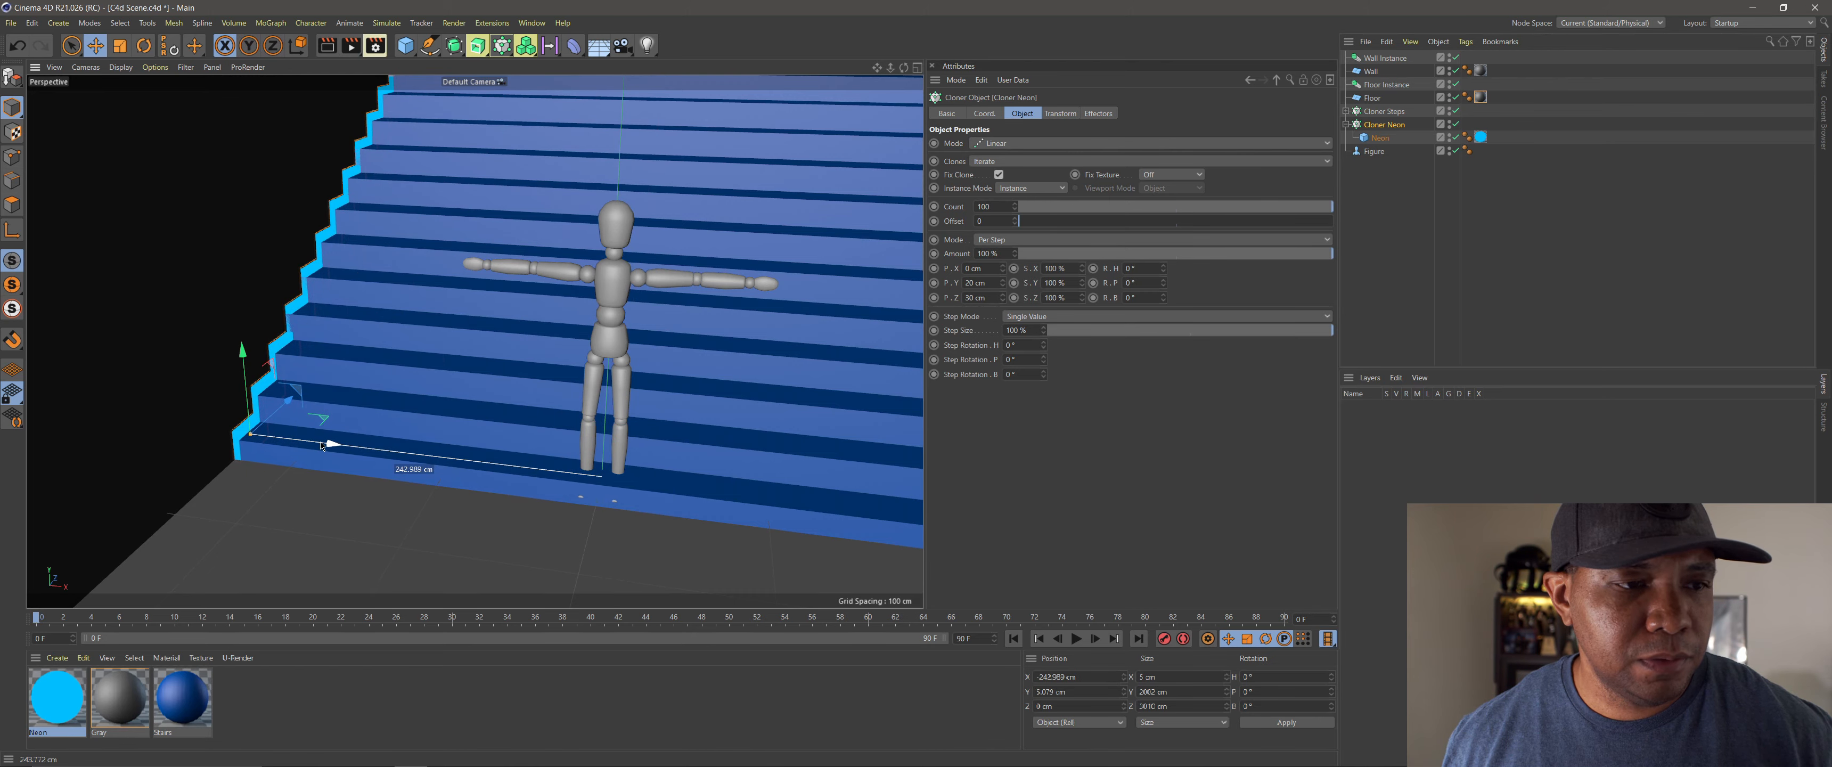
pyautogui.scroll(10, 285, 427)
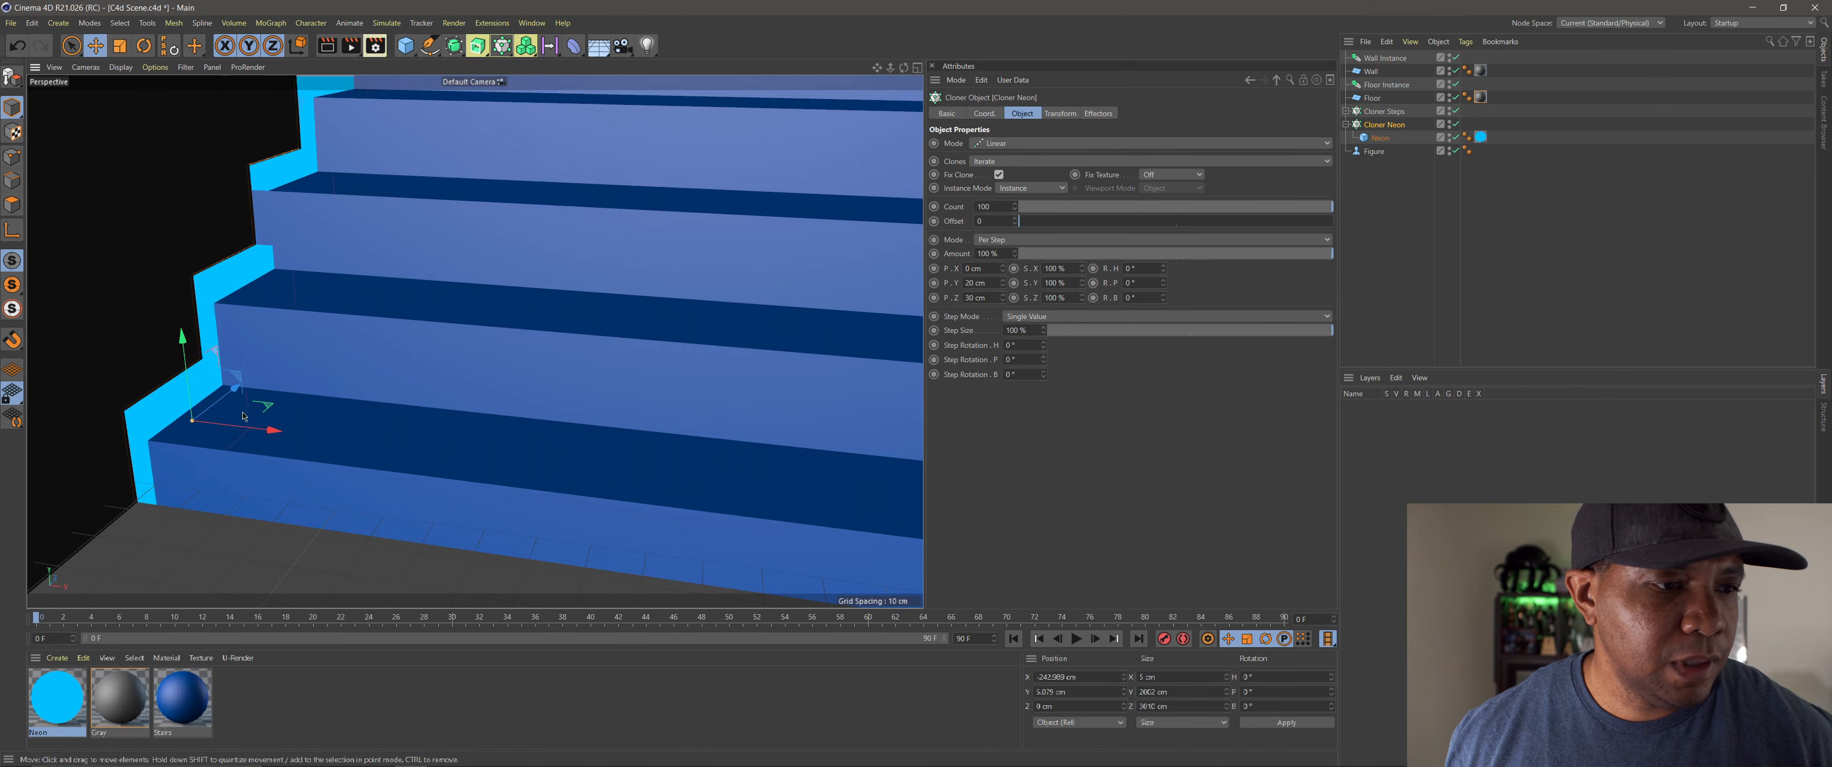
pyautogui.keyDown('alt'); pyautogui.moveTo(242, 416); pyautogui.dragTo(270, 413, button='middle'); pyautogui.keyUp('alt')
pyautogui.moveTo(260, 393)
pyautogui.mouseDown()
pyautogui.moveTo(213, 347)
pyautogui.moveTo(263, 405)
pyautogui.mouseUp()
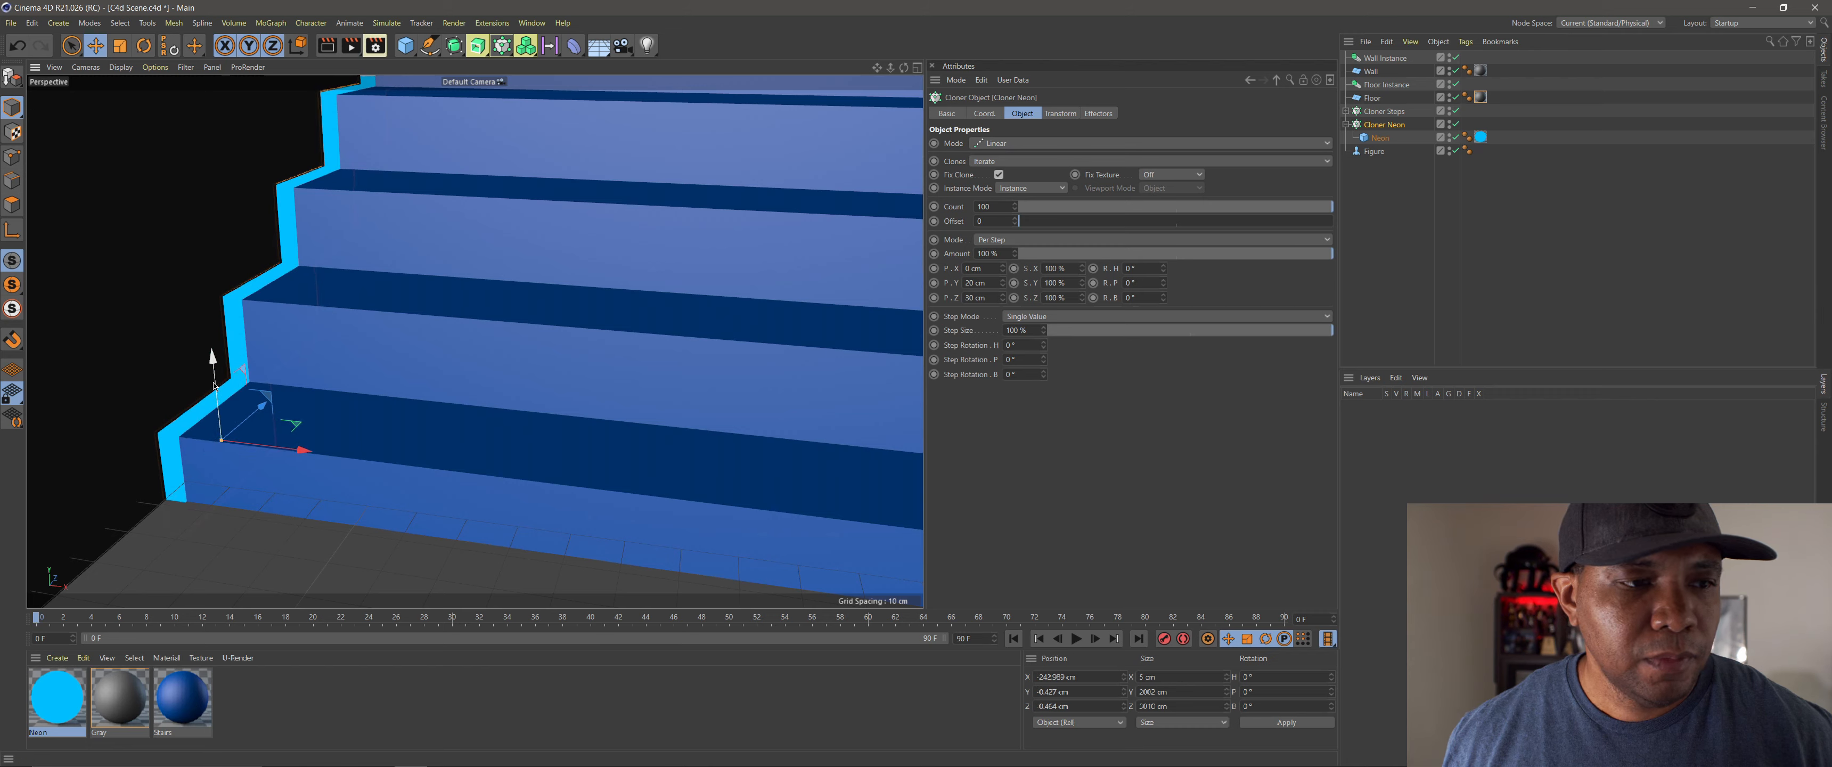
# Step: Enable Fillet on the Neon cube and set its Z size to 44 cm
pyautogui.click(1383, 139)
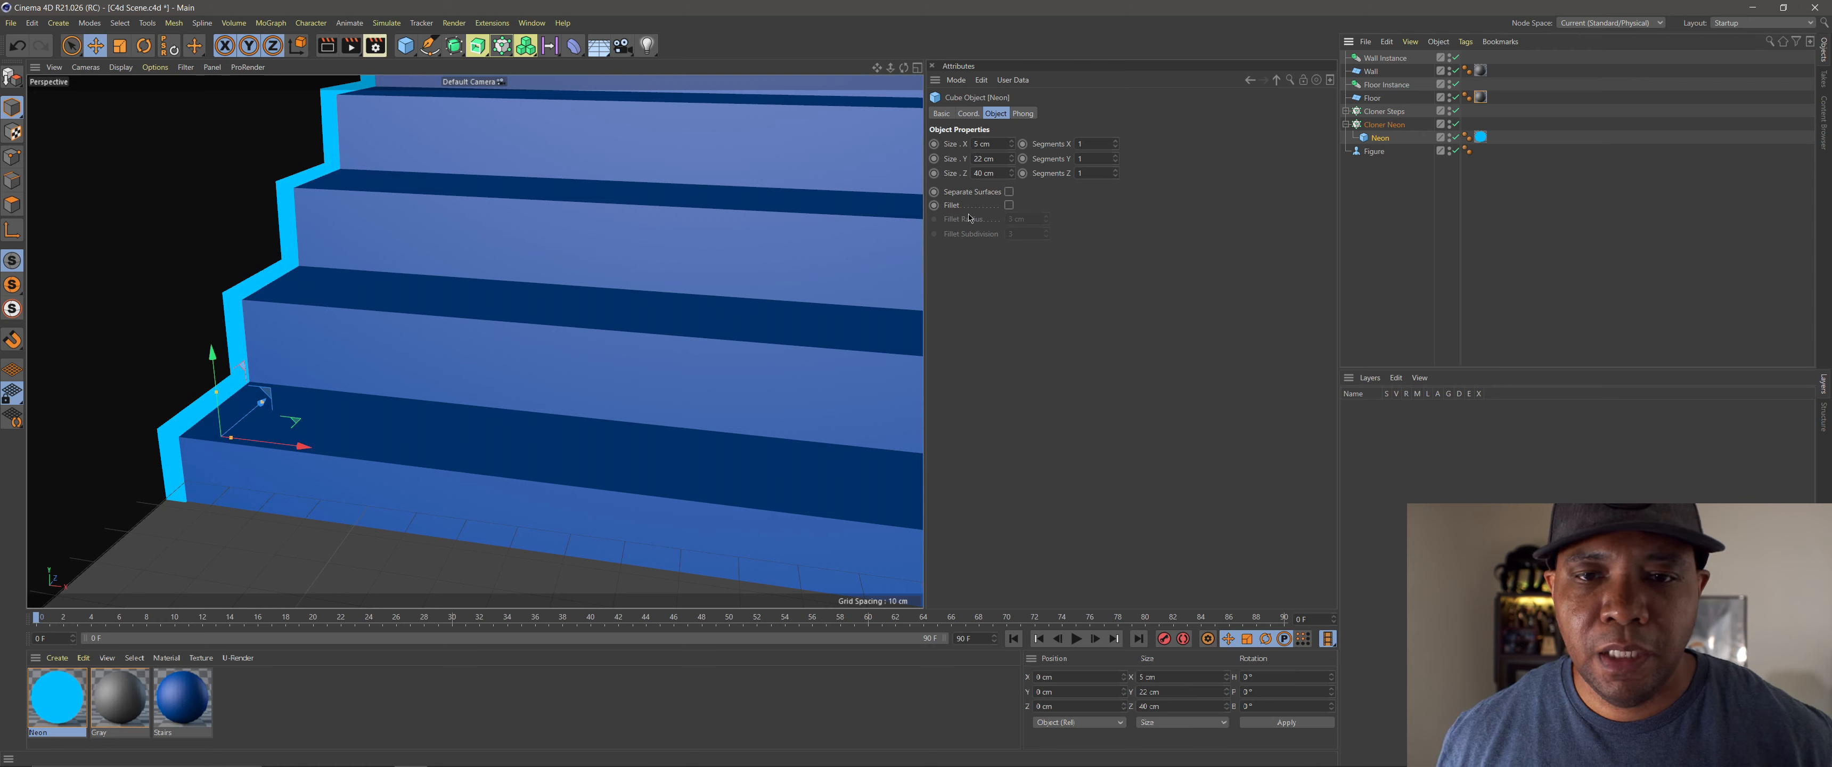
pyautogui.click(1009, 206)
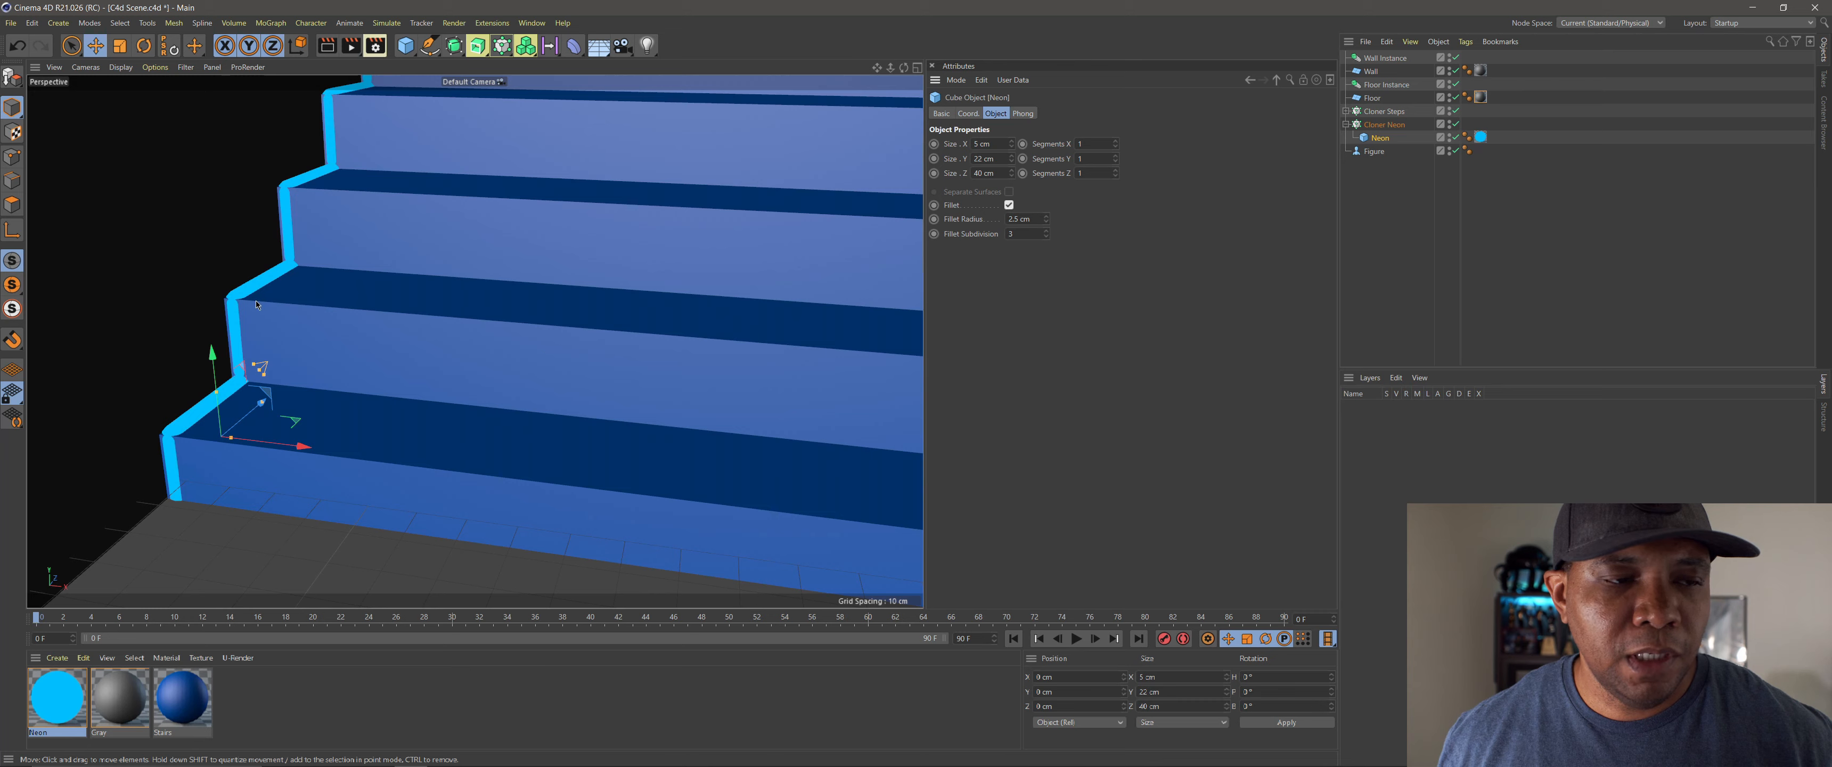
pyautogui.moveTo(1012, 172); pyautogui.dragTo(939, 199)
pyautogui.click(1012, 171)
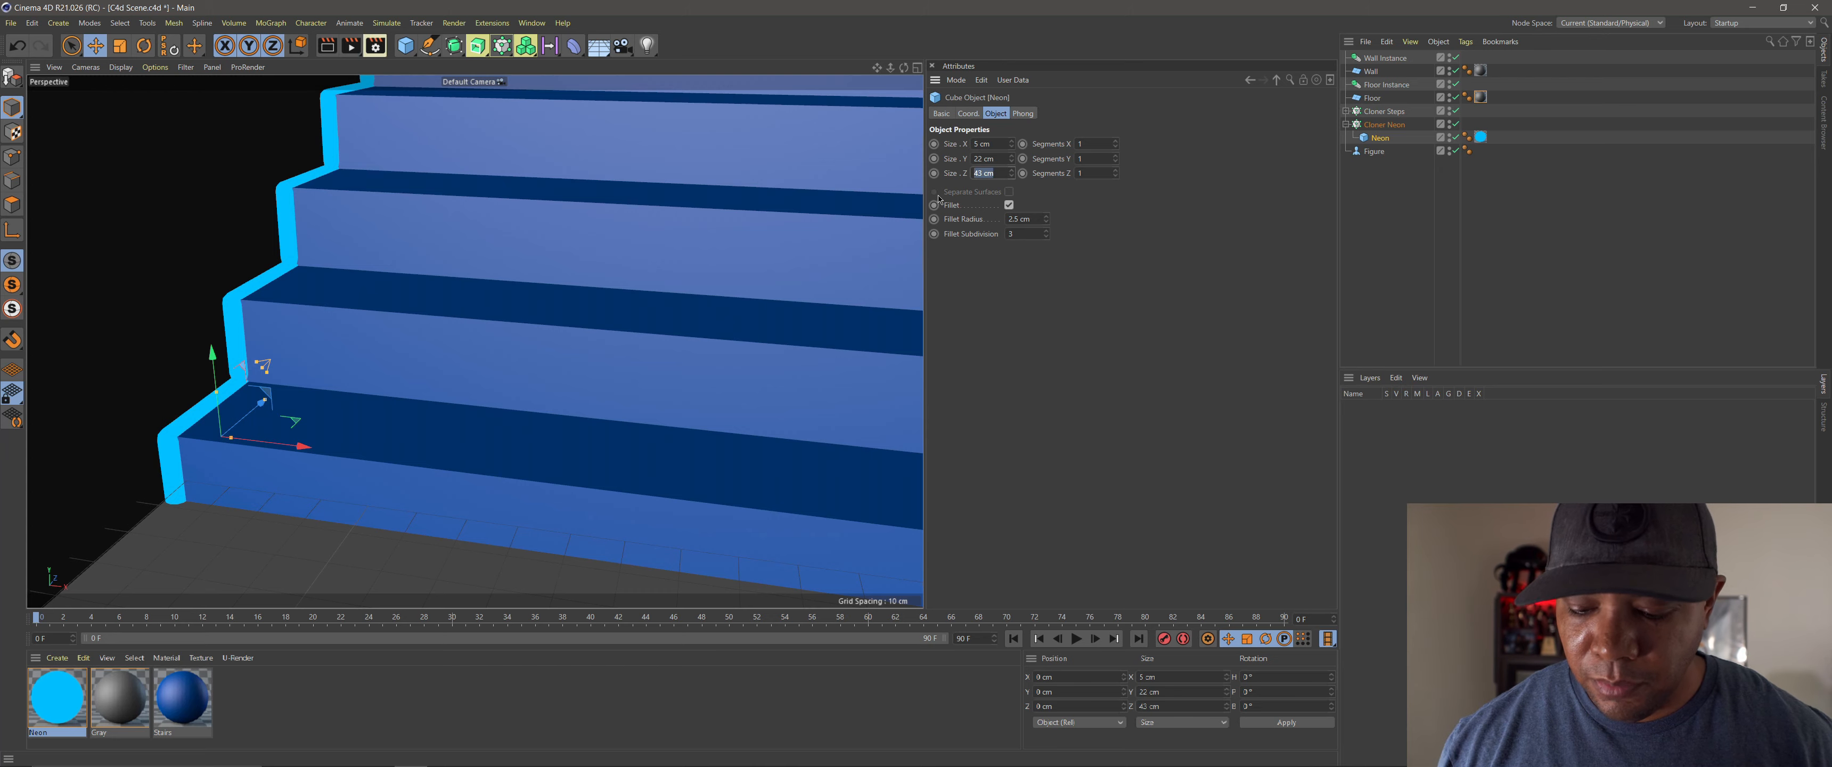
pyautogui.write('44')
pyautogui.press('Return')
# Step: Duplicate Cloner Neon and move the copy along positive X to the staircase's opposite side edge
pyautogui.scroll(-8, 540, 202)
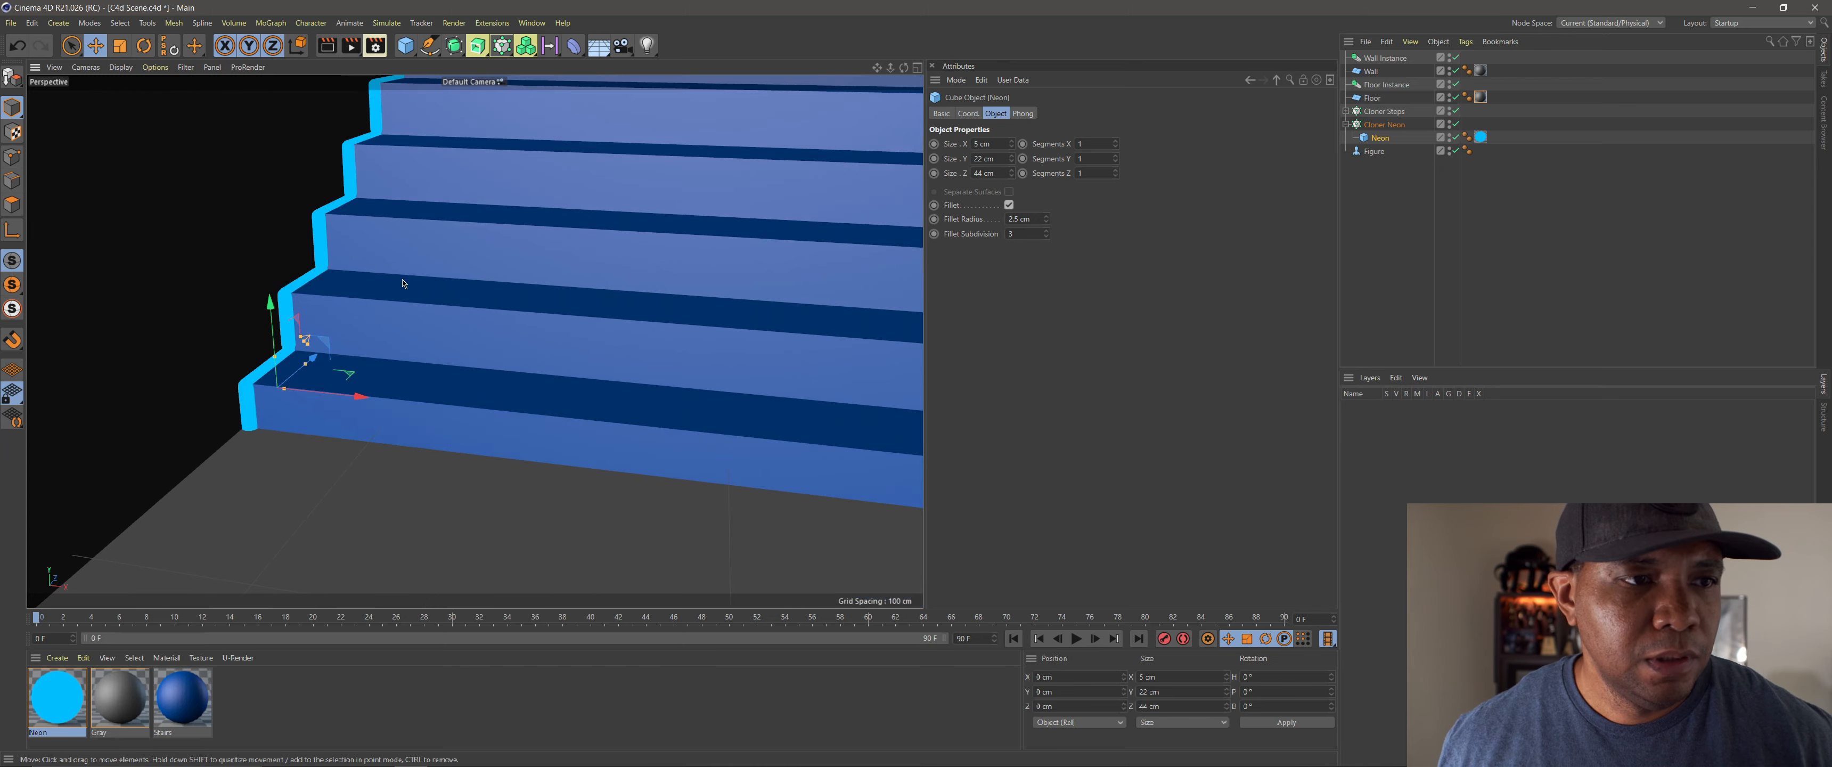
pyautogui.keyDown('alt'); pyautogui.moveTo(539, 201); pyautogui.dragTo(388, 401, button='middle'); pyautogui.keyUp('alt')
pyautogui.keyDown('alt'); pyautogui.moveTo(389, 401); pyautogui.dragTo(435, 435); pyautogui.keyUp('alt')
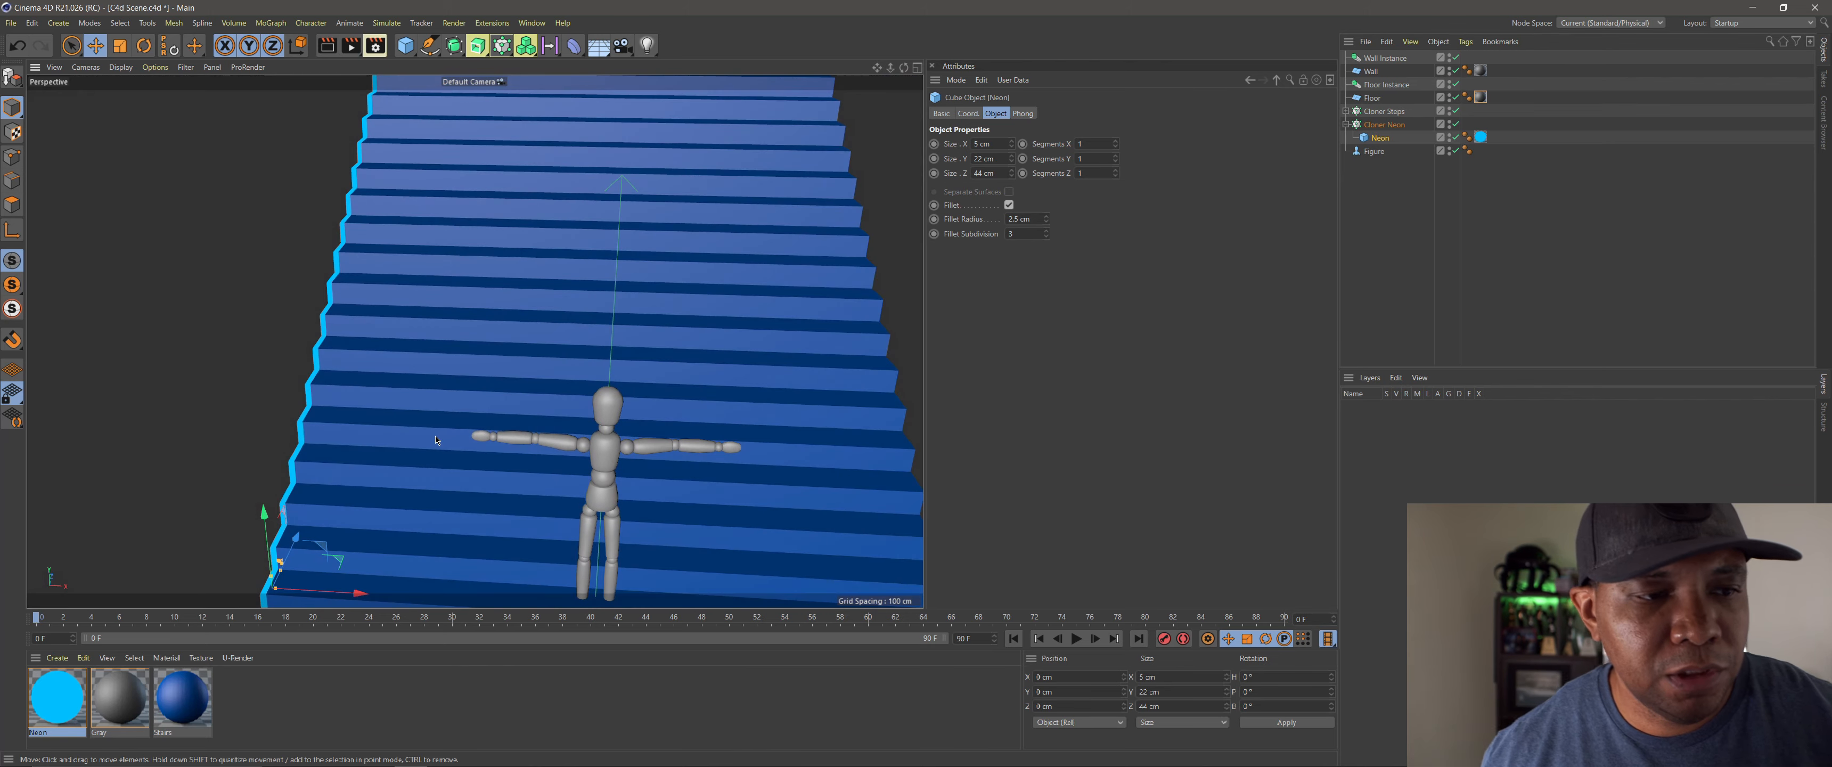
pyautogui.click(1346, 124)
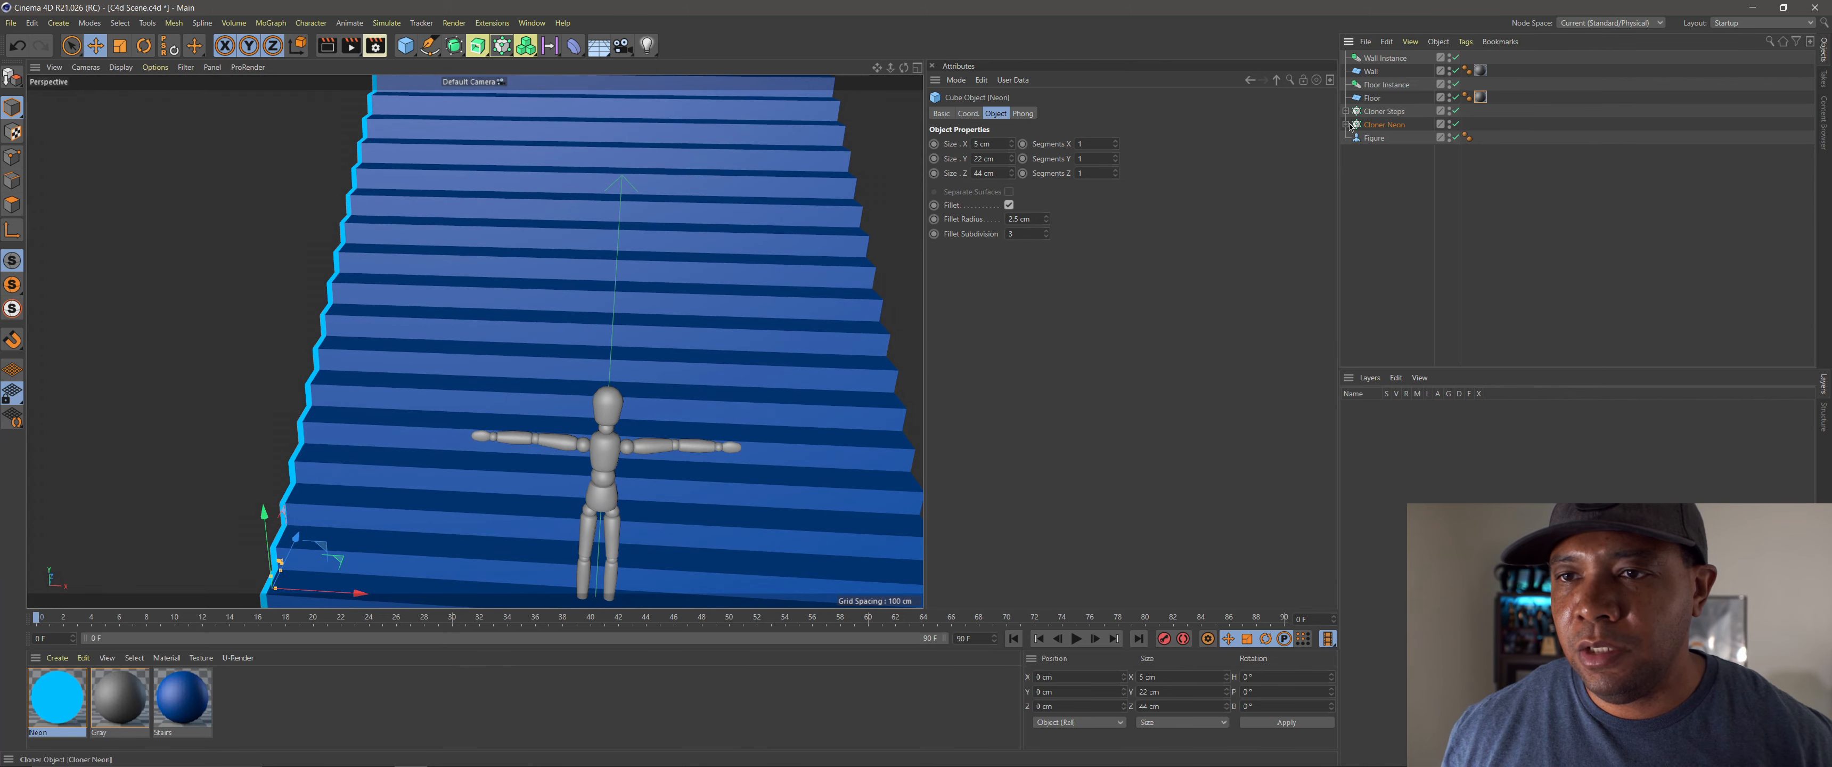
pyautogui.click(1372, 126)
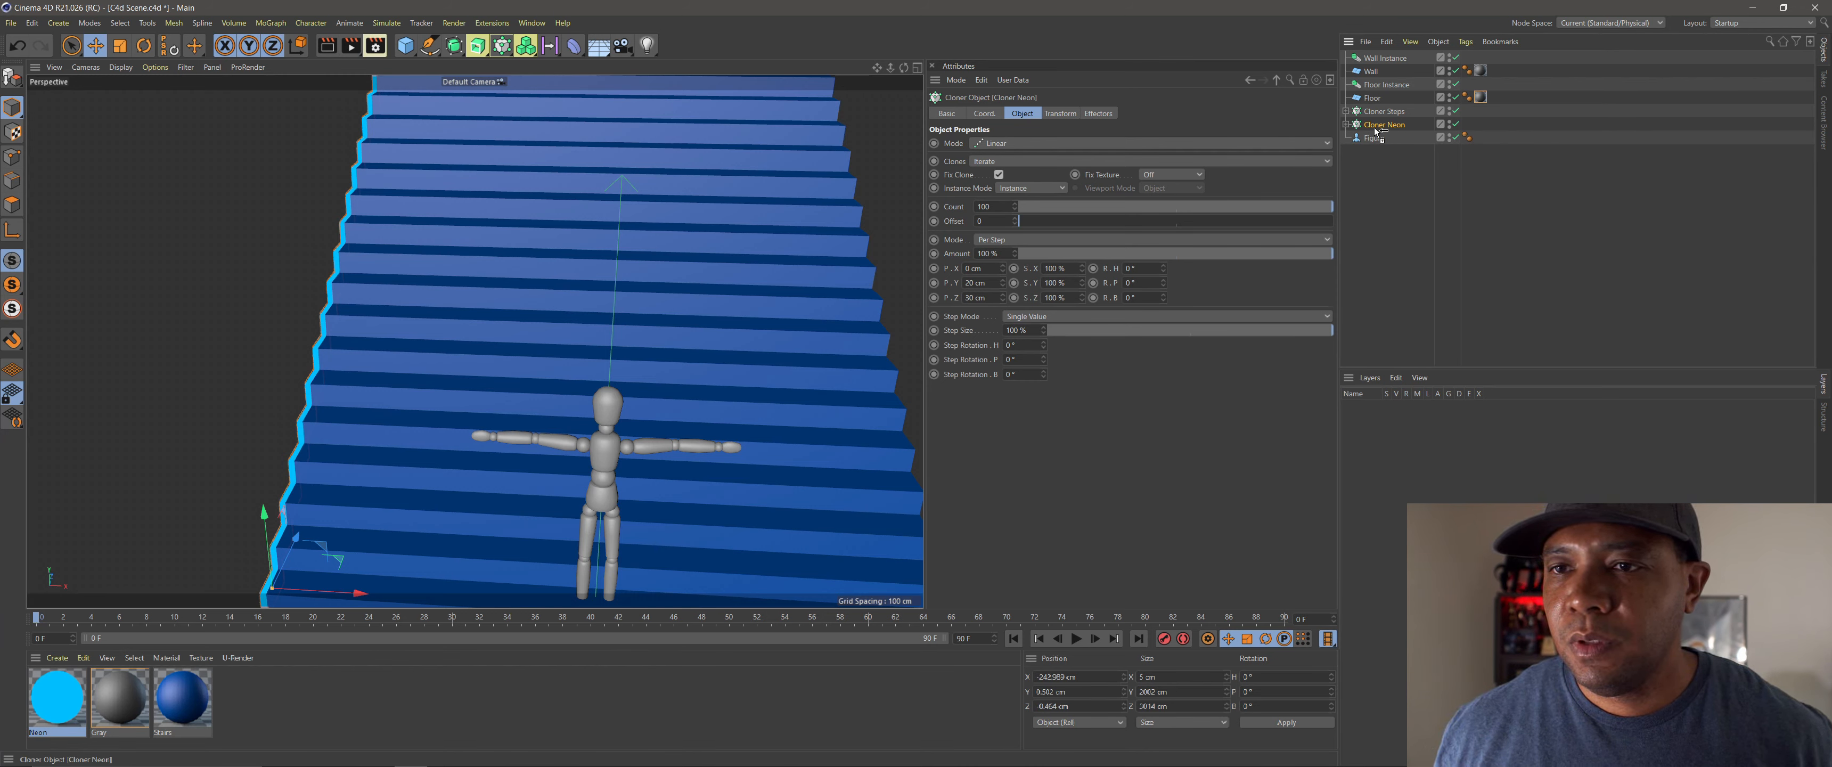
pyautogui.keyDown('ctrl'); pyautogui.moveTo(1373, 135); pyautogui.dragTo(1373, 135); pyautogui.keyUp('ctrl')
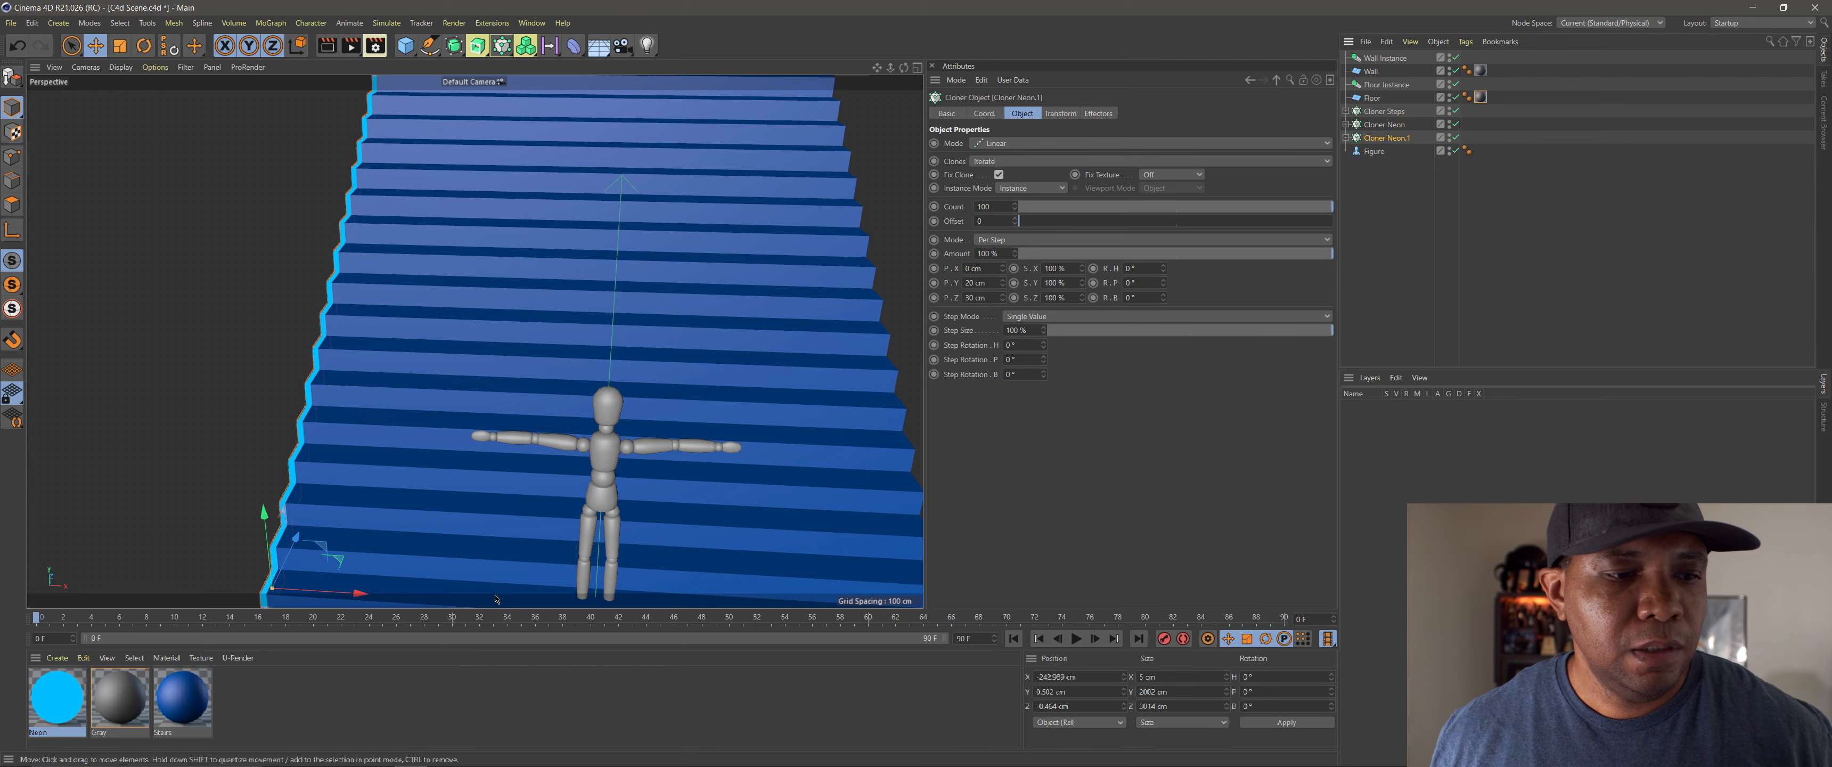
pyautogui.moveTo(356, 592); pyautogui.dragTo(912, 573)
pyautogui.scroll(-6, 518, 367)
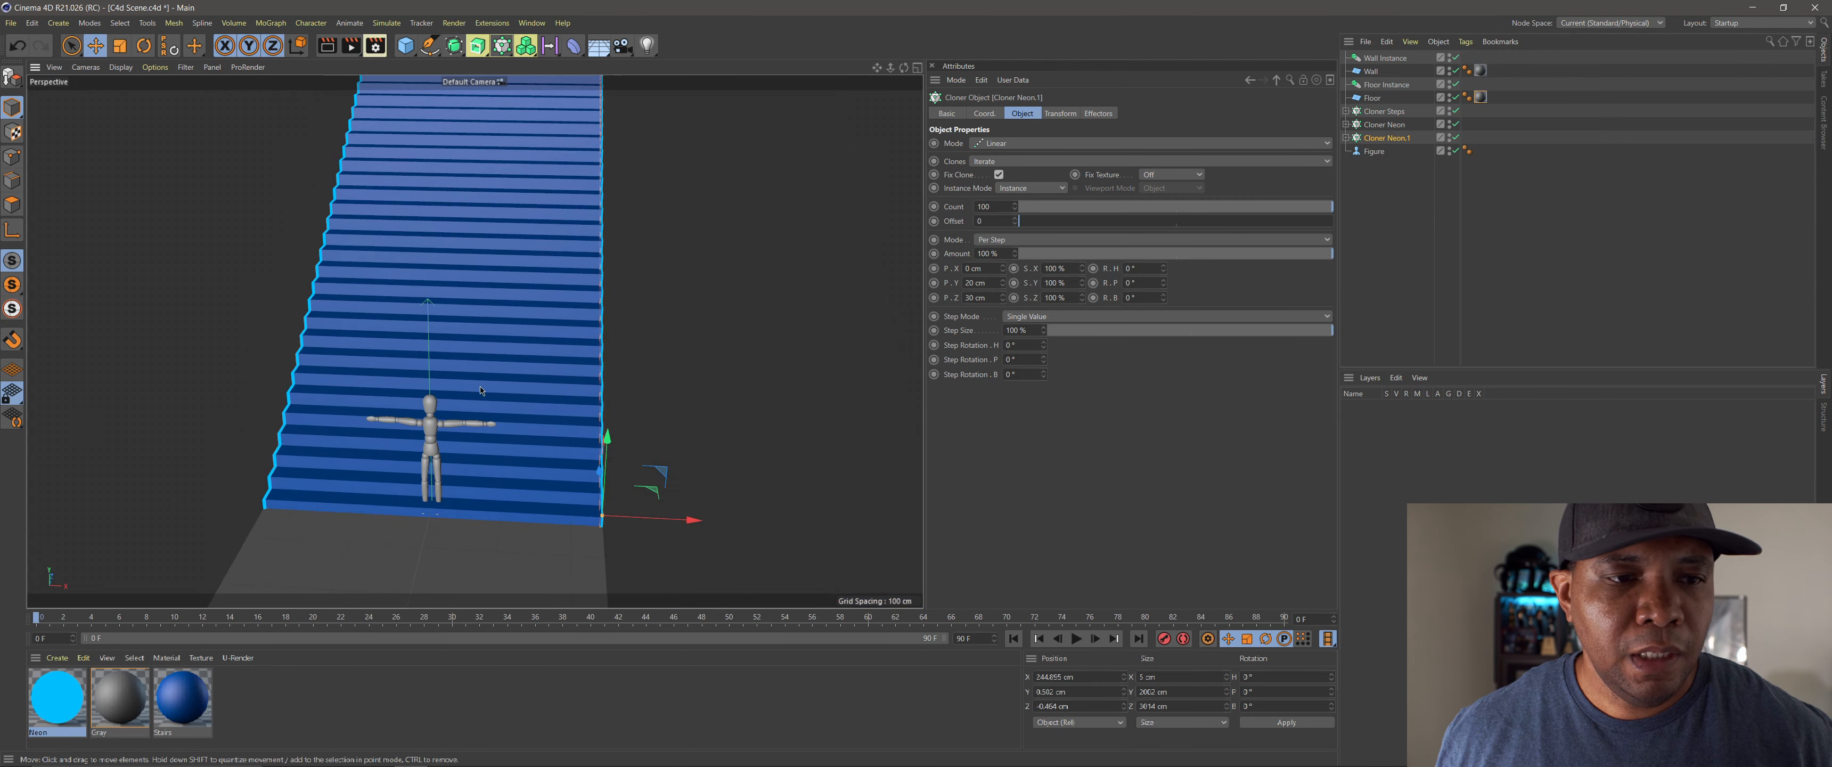
pyautogui.keyDown('alt'); pyautogui.moveTo(519, 363); pyautogui.dragTo(532, 303); pyautogui.keyUp('alt')
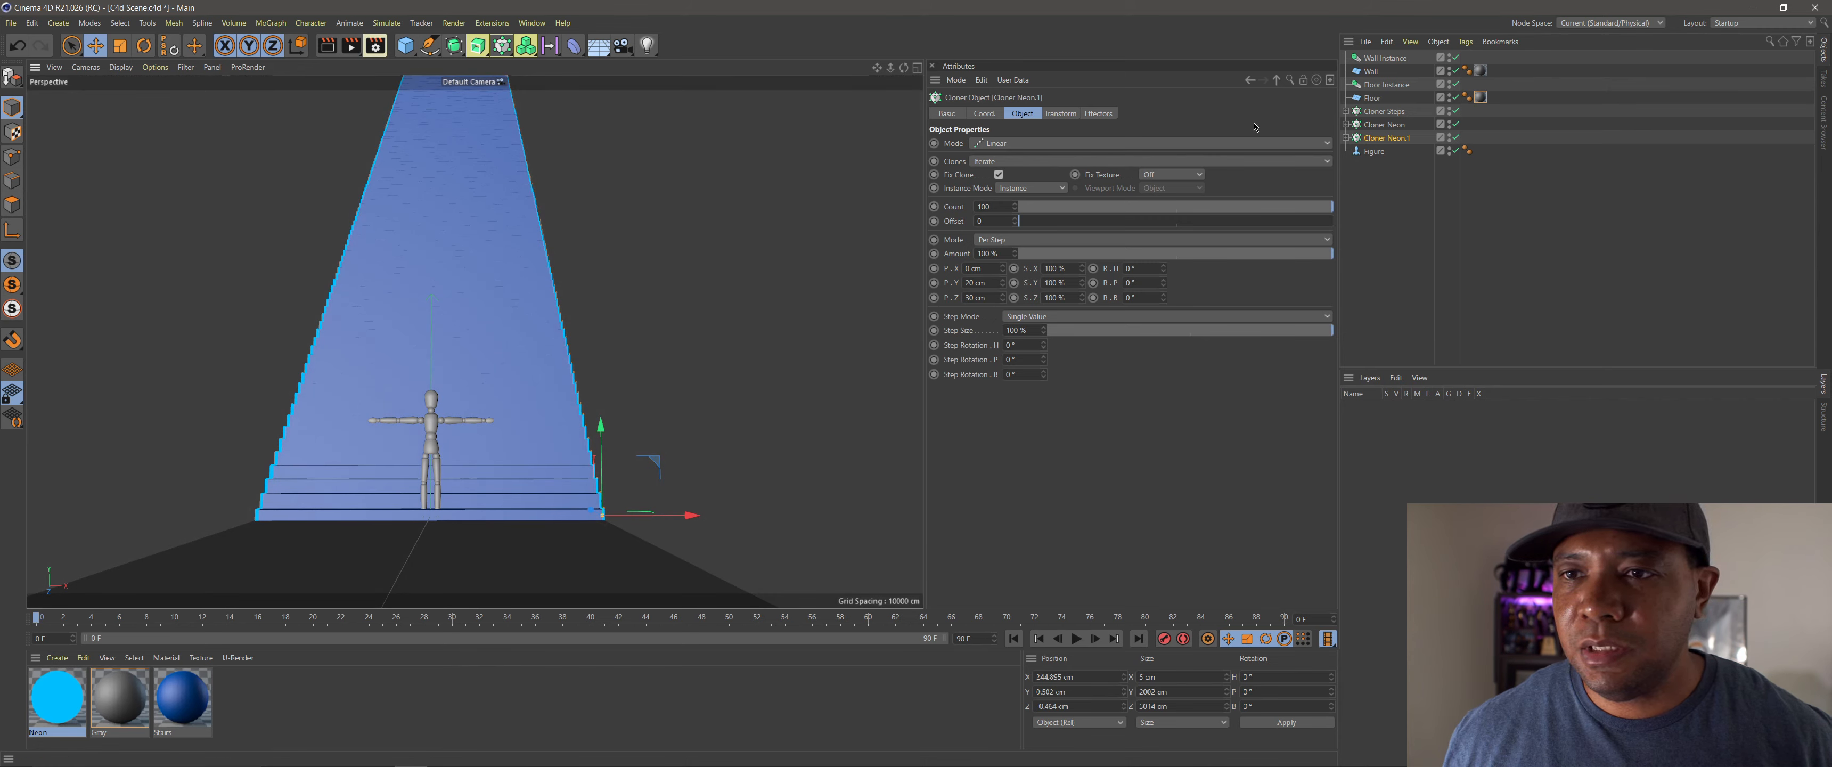
# Step: Delete the scale figure from the scene
pyautogui.click(1374, 151)
pyautogui.press('Delete')
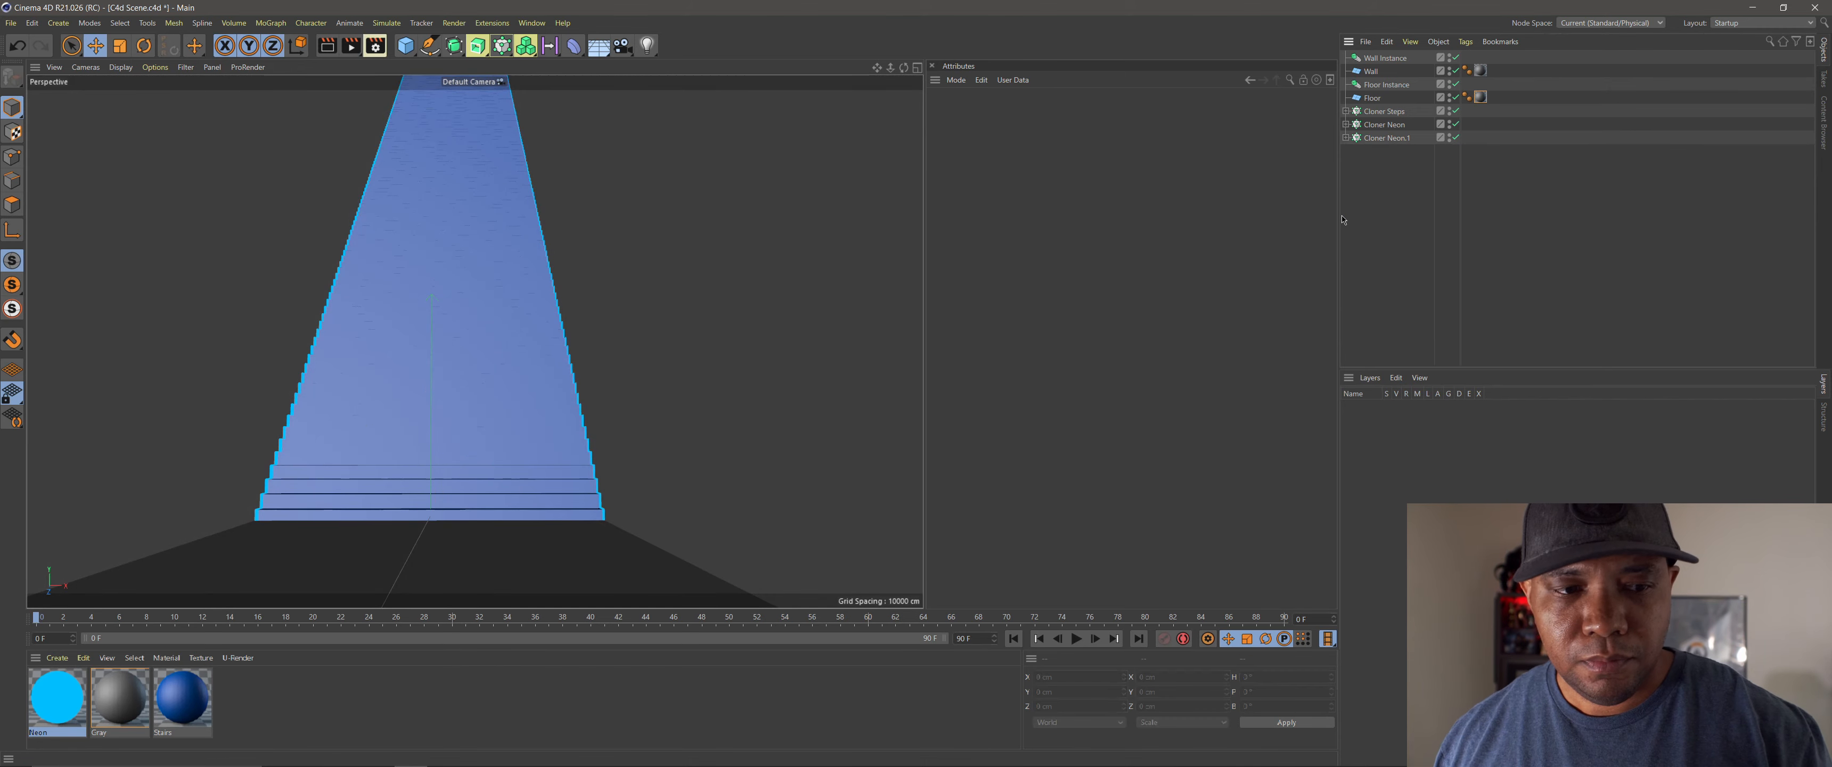
# Step: Change the Gray material's color to a saturated blue with hue 212°, saturation 100% and value about 79%
pyautogui.click(119, 693)
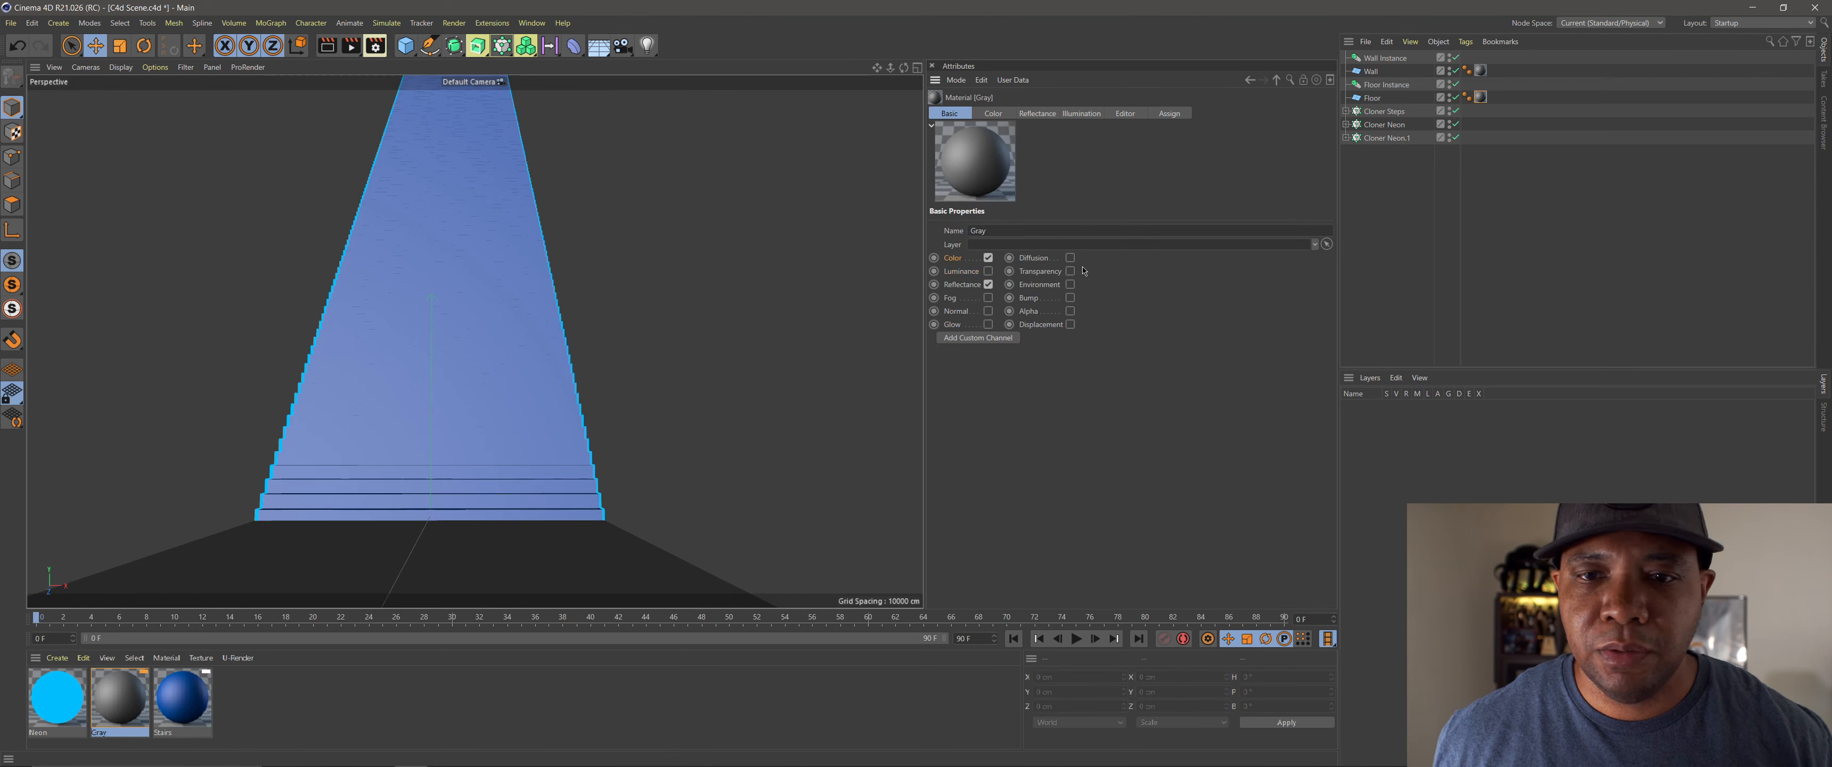
pyautogui.click(993, 112)
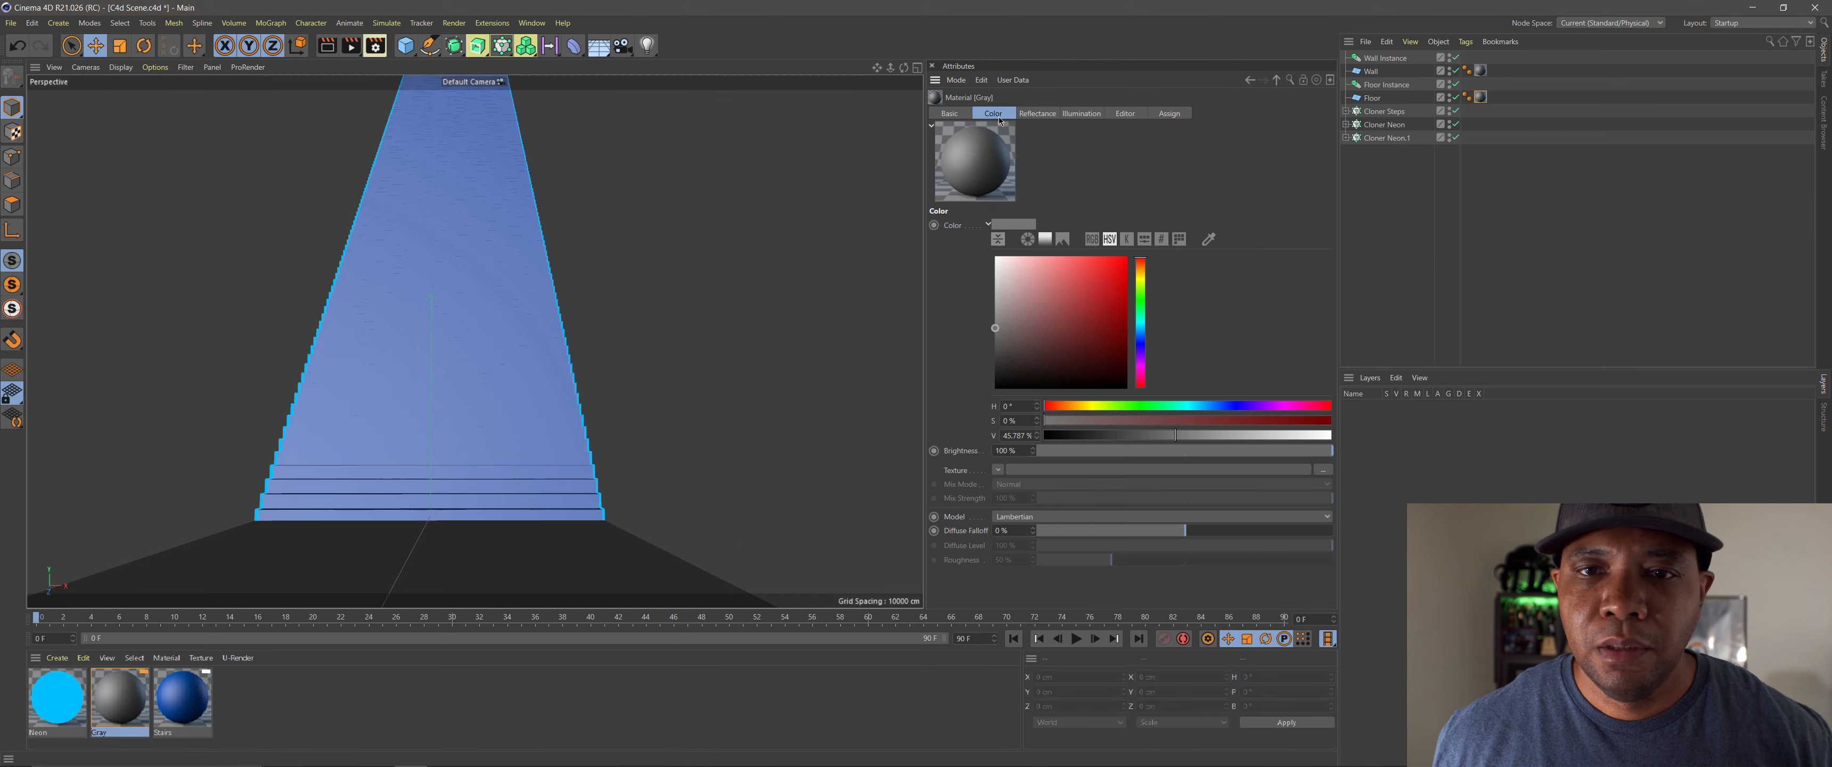
pyautogui.click(1141, 334)
pyautogui.moveTo(1085, 331); pyautogui.dragTo(1127, 285)
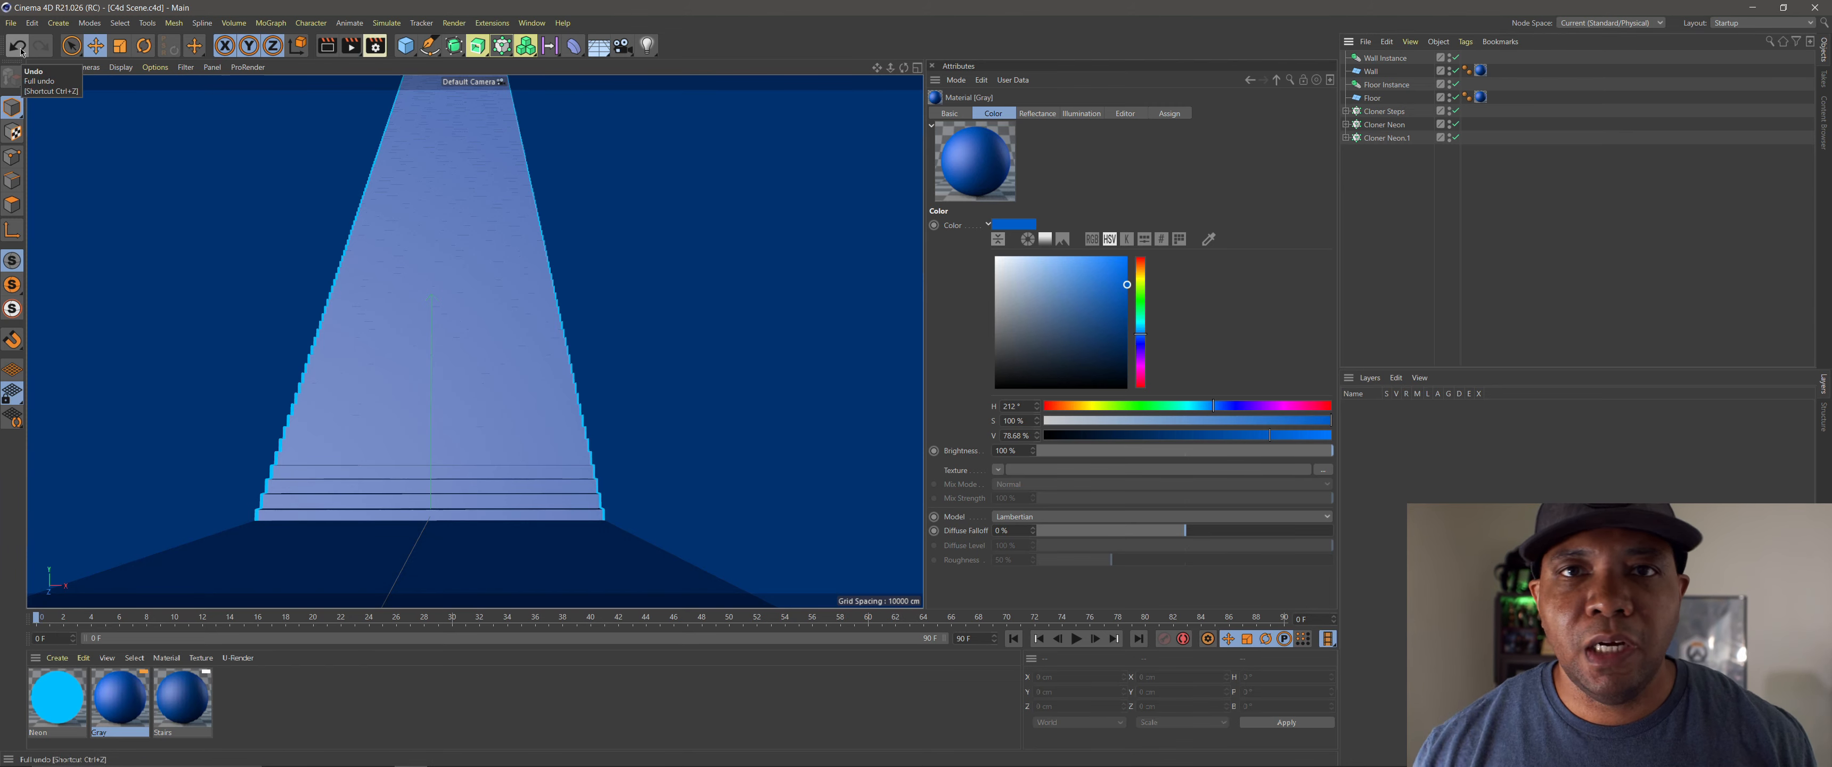
# Step: Save the project for Cineware as "C4D UE4.c4d" in the C4D Scene folder
pyautogui.click(10, 23)
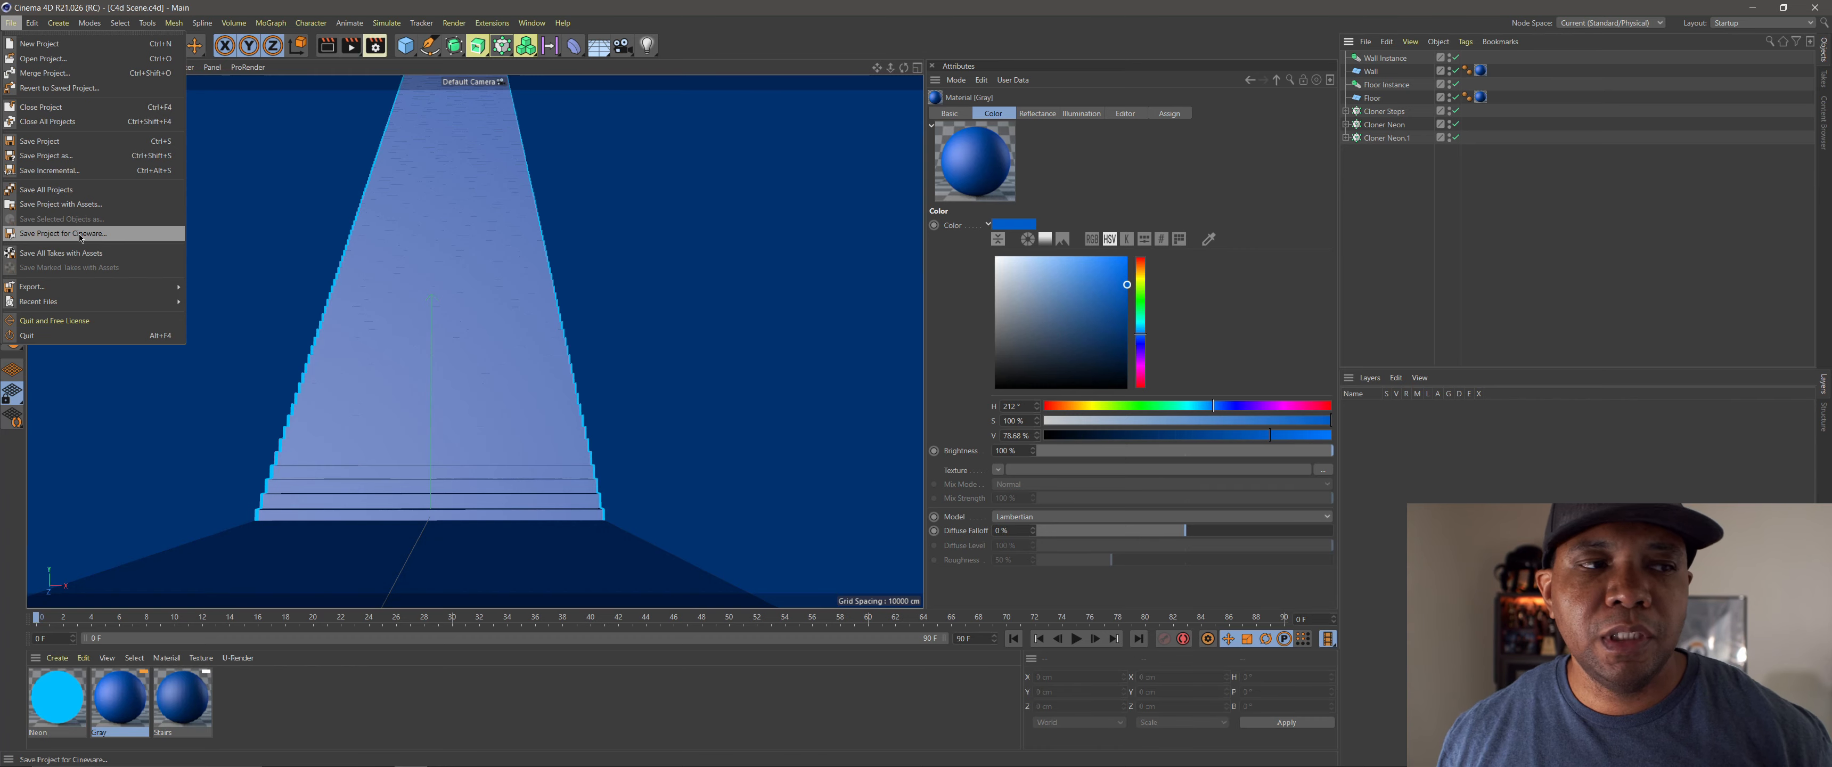
pyautogui.click(80, 235)
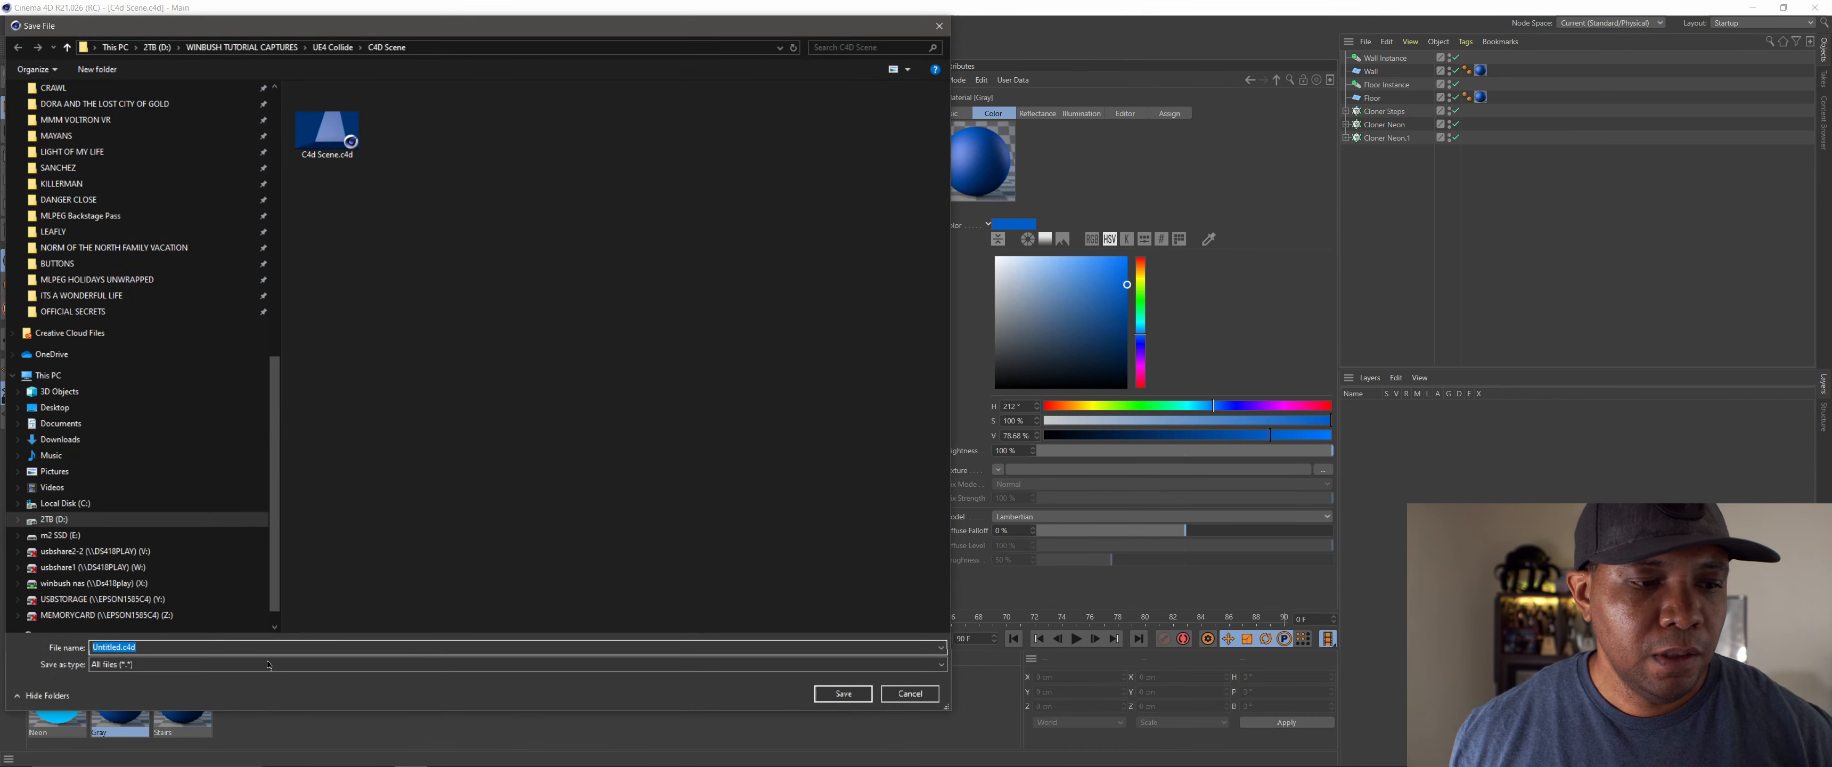
pyautogui.click(286, 647)
pyautogui.press('Left')
pyautogui.press('Left')
pyautogui.press('Left')
pyautogui.press('Left')
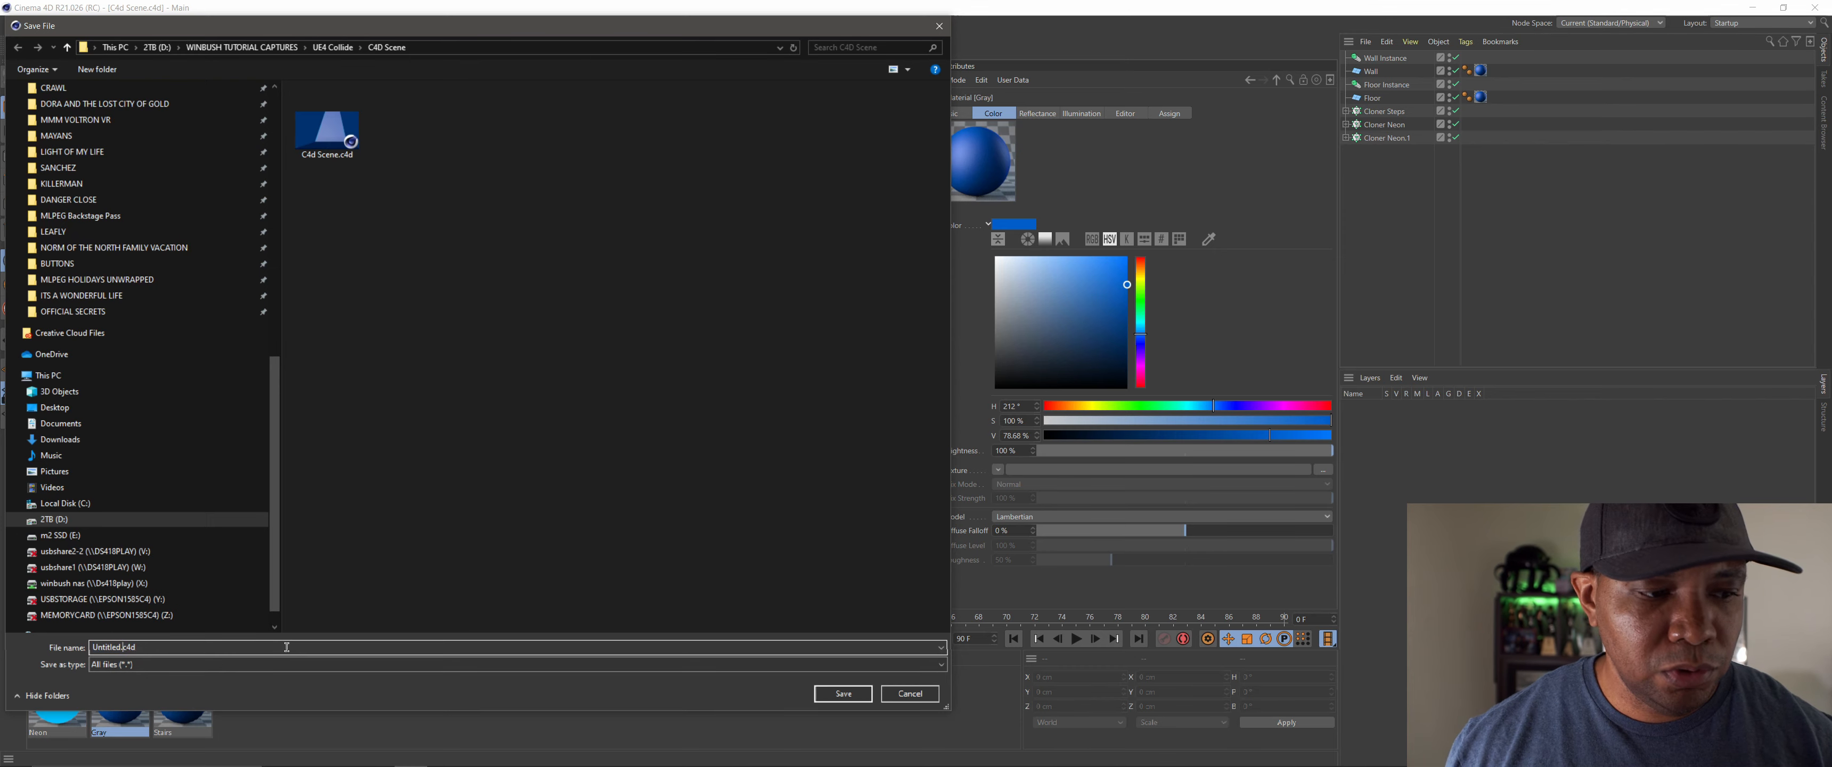
pyautogui.press('BackSpace')
pyautogui.press('BackSpace')
pyautogui.press('BackSpace')
pyautogui.press('BackSpace')
pyautogui.press('BackSpace')
pyautogui.press('BackSpace')
pyautogui.press('BackSpace')
pyautogui.press('BackSpace')
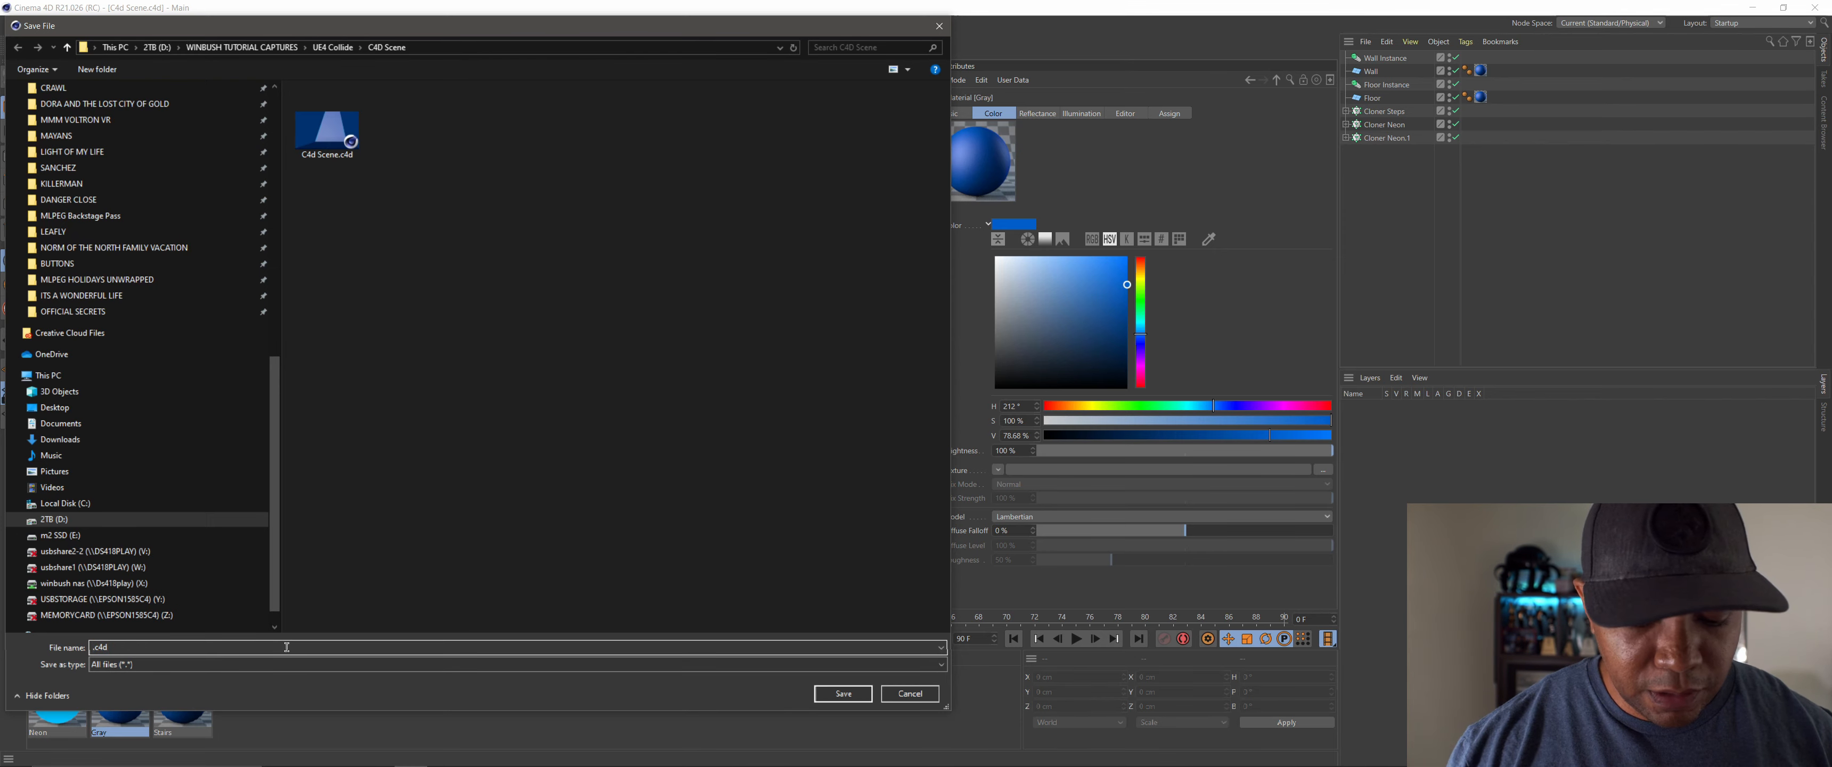
pyautogui.write('C4D')
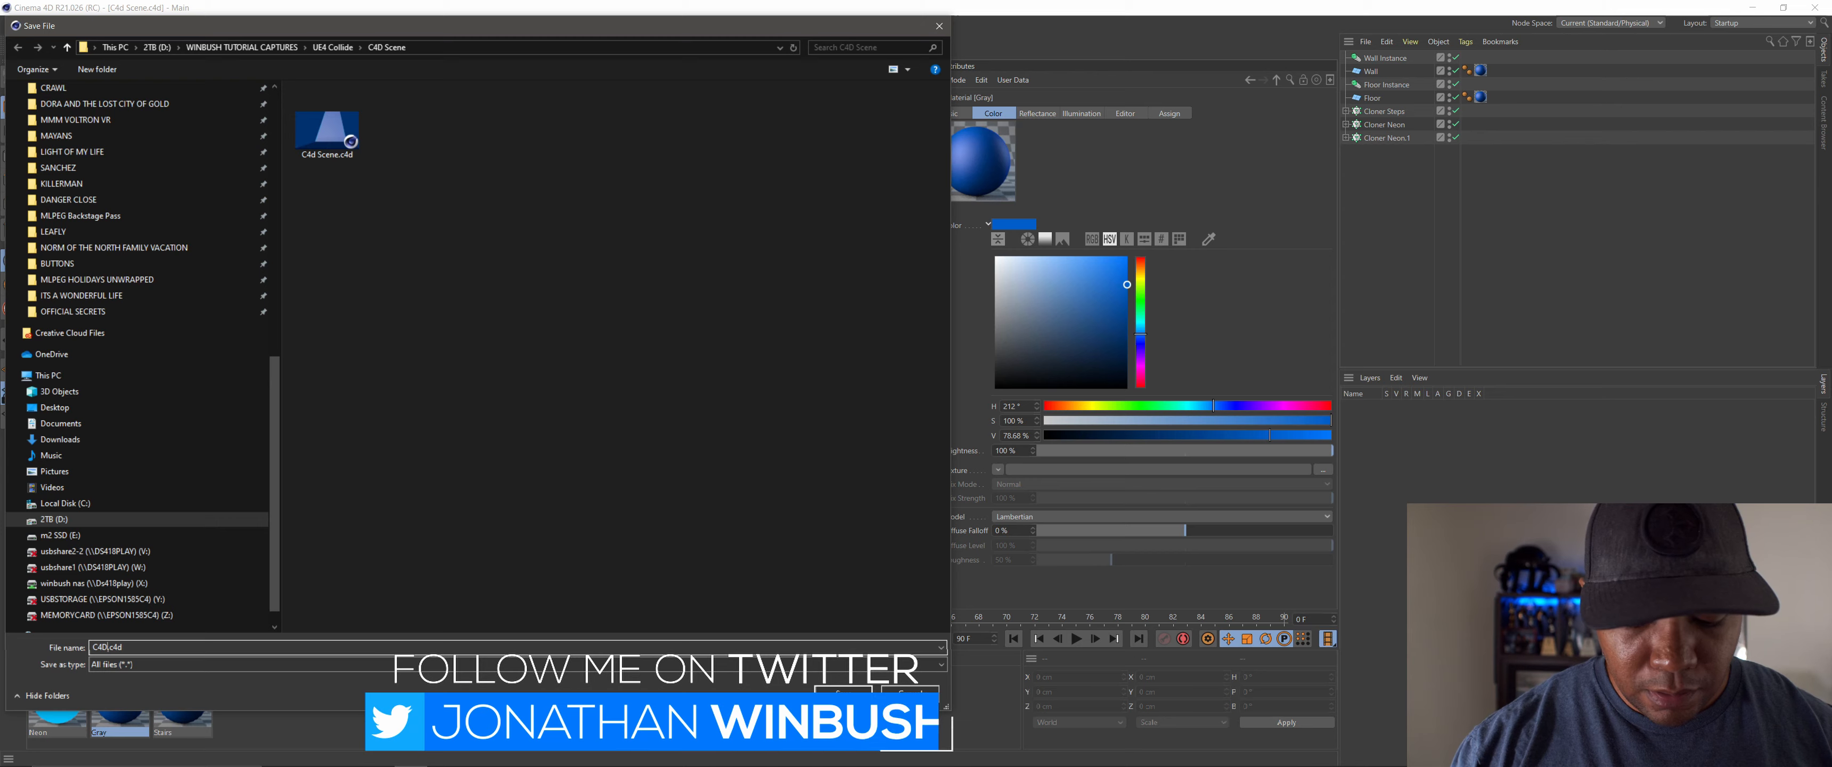
pyautogui.write(' UE4')
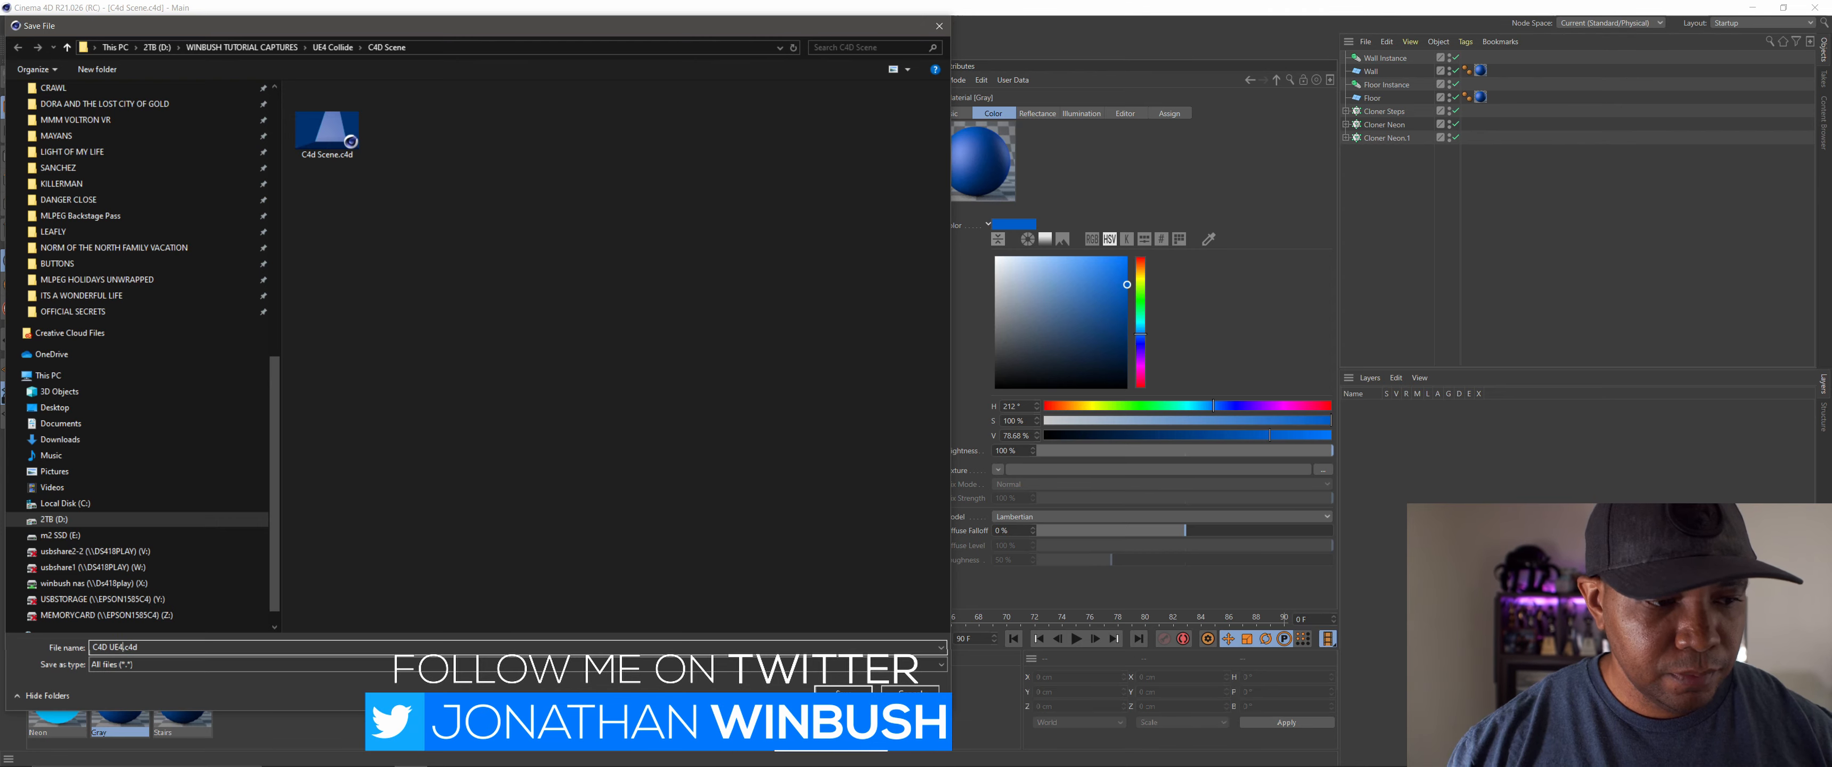
pyautogui.click(840, 690)
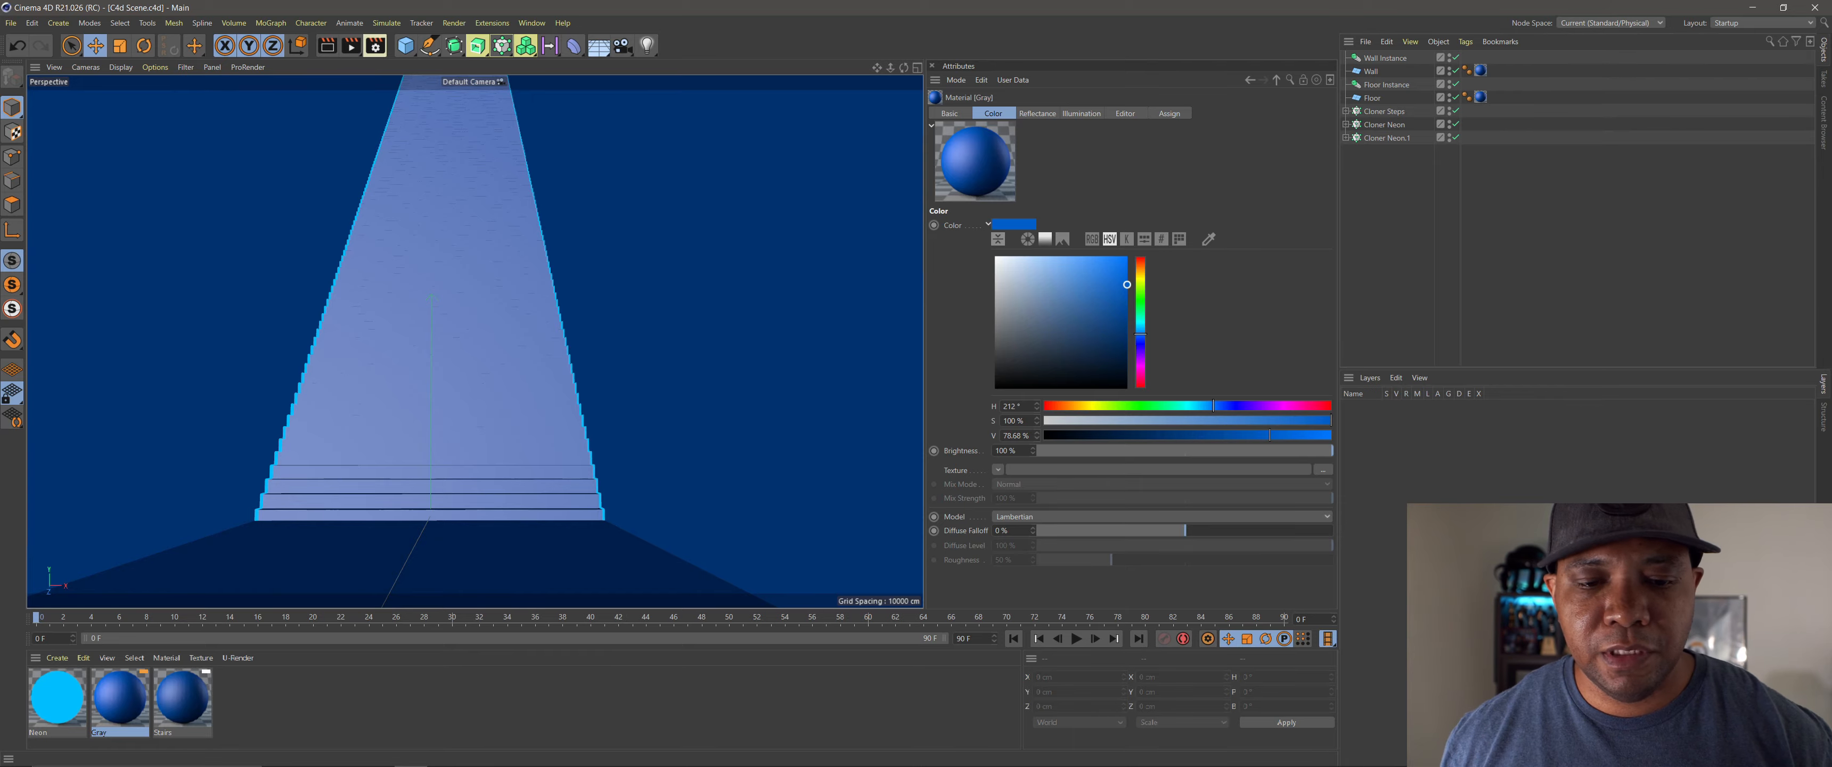
# Step: Switch to the Epic Games Launcher and launch Unreal Engine 4.23.0
pyautogui.click(476, 759)
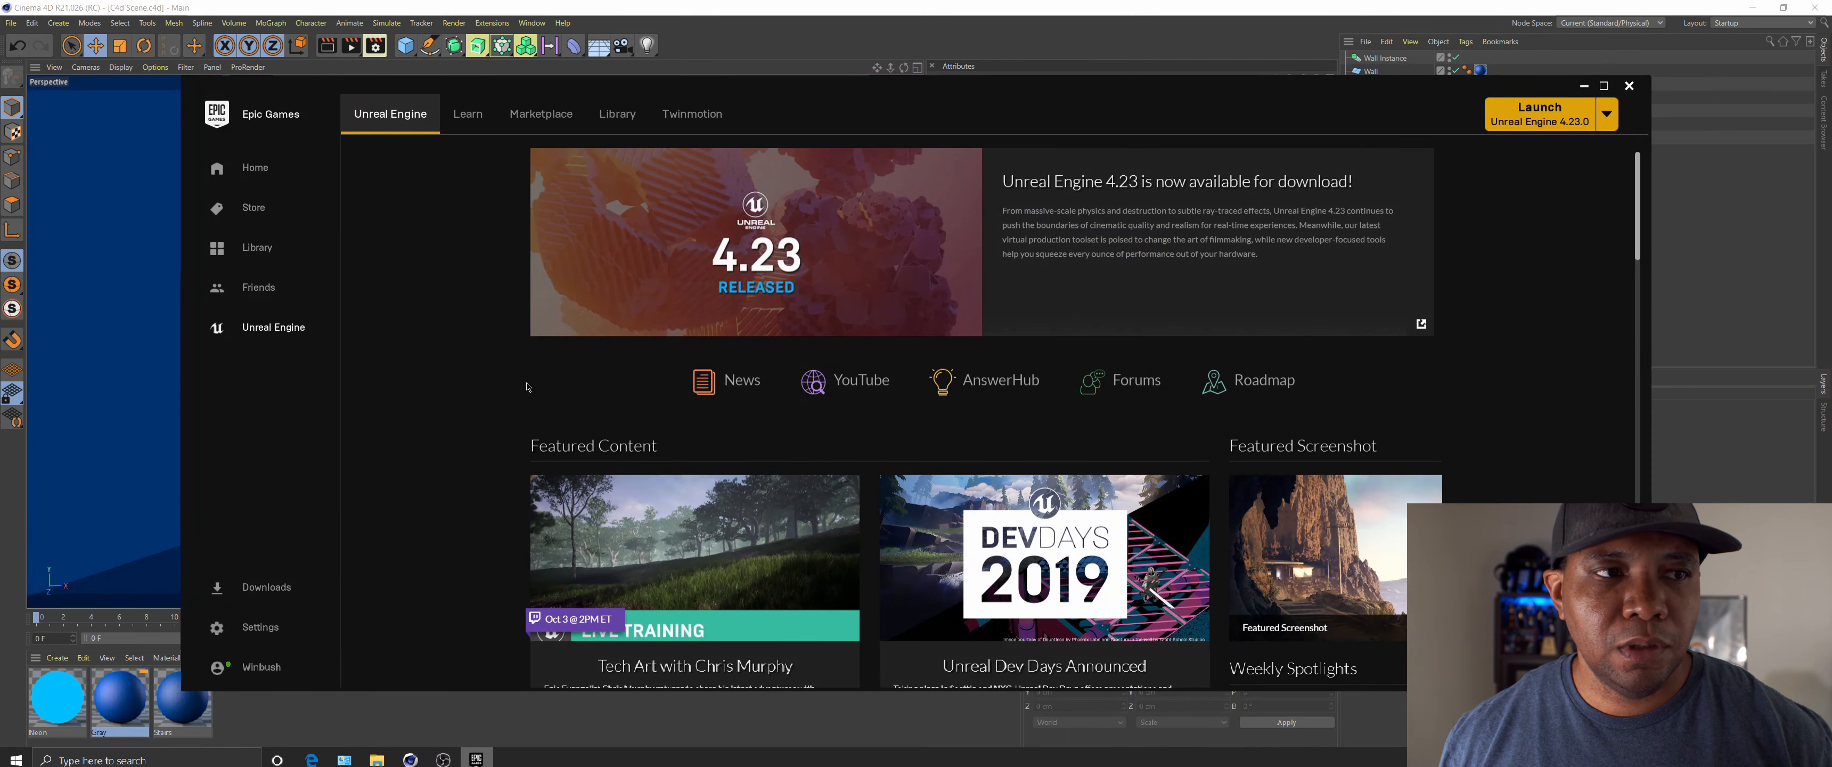
pyautogui.moveTo(869, 106); pyautogui.dragTo(724, 97)
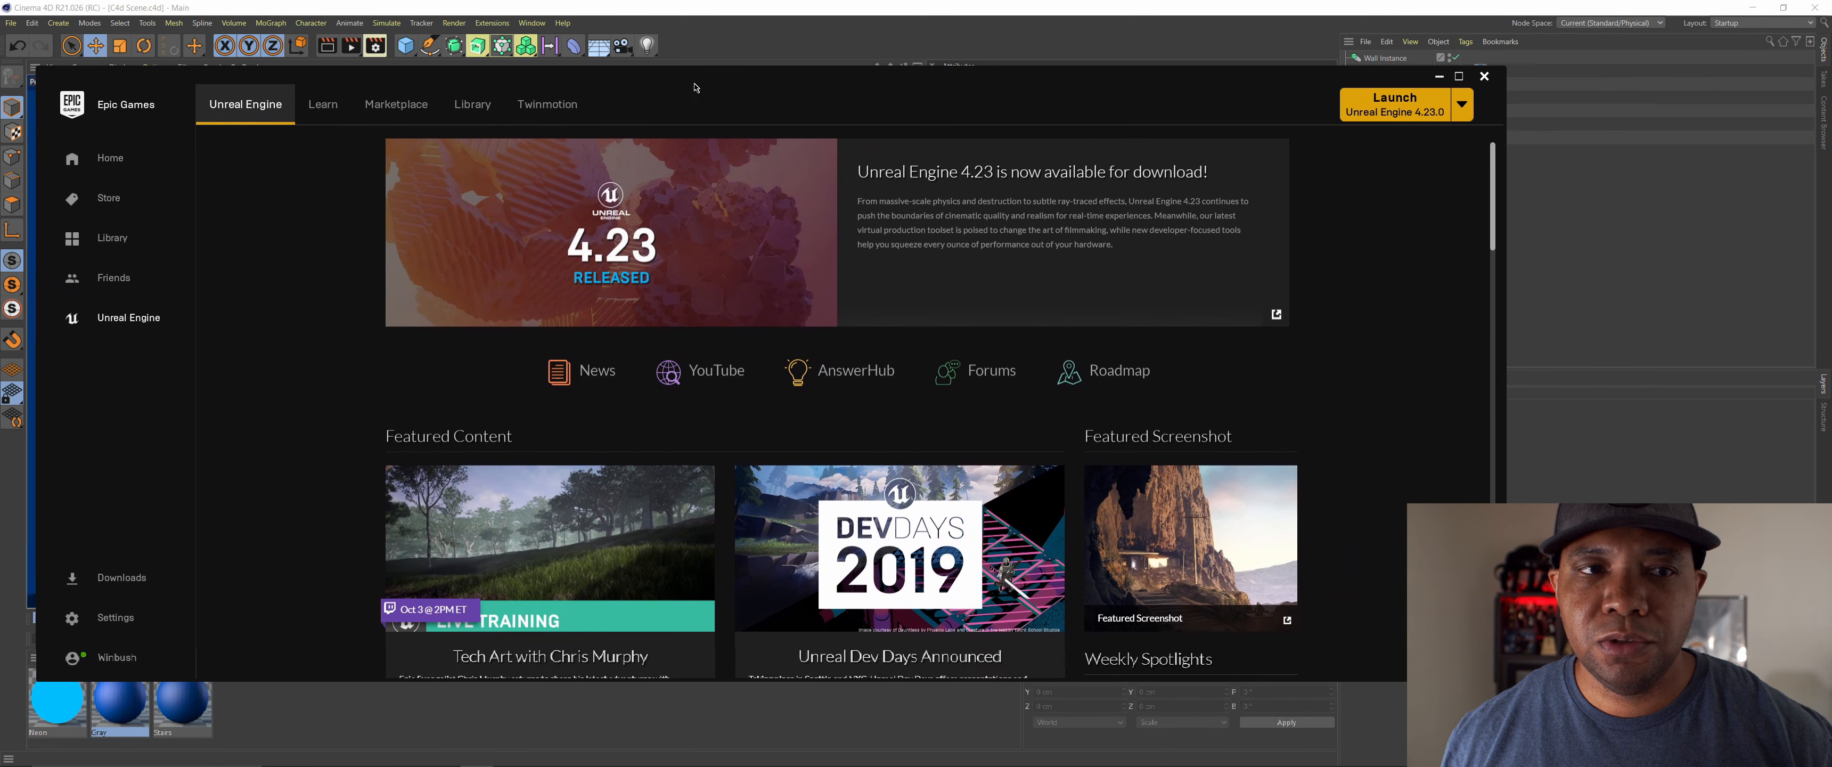
pyautogui.click(1396, 114)
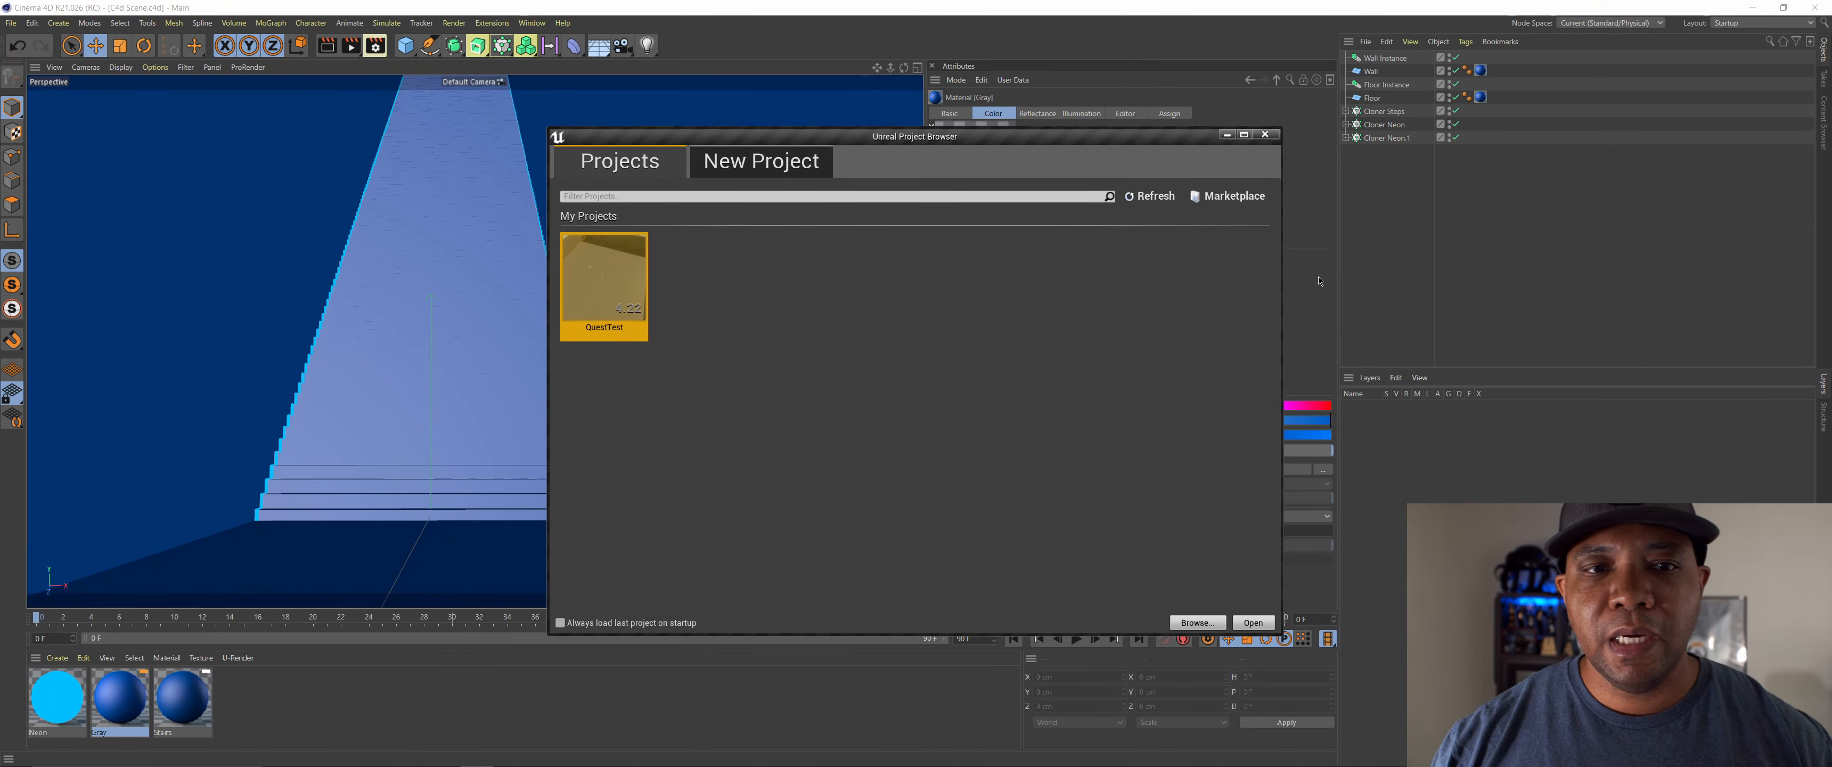
# Step: Create a new Blueprint project named MyProject from the Third Person template, with Desktop / Console, Maximum Quality and No Starter Content
pyautogui.click(708, 163)
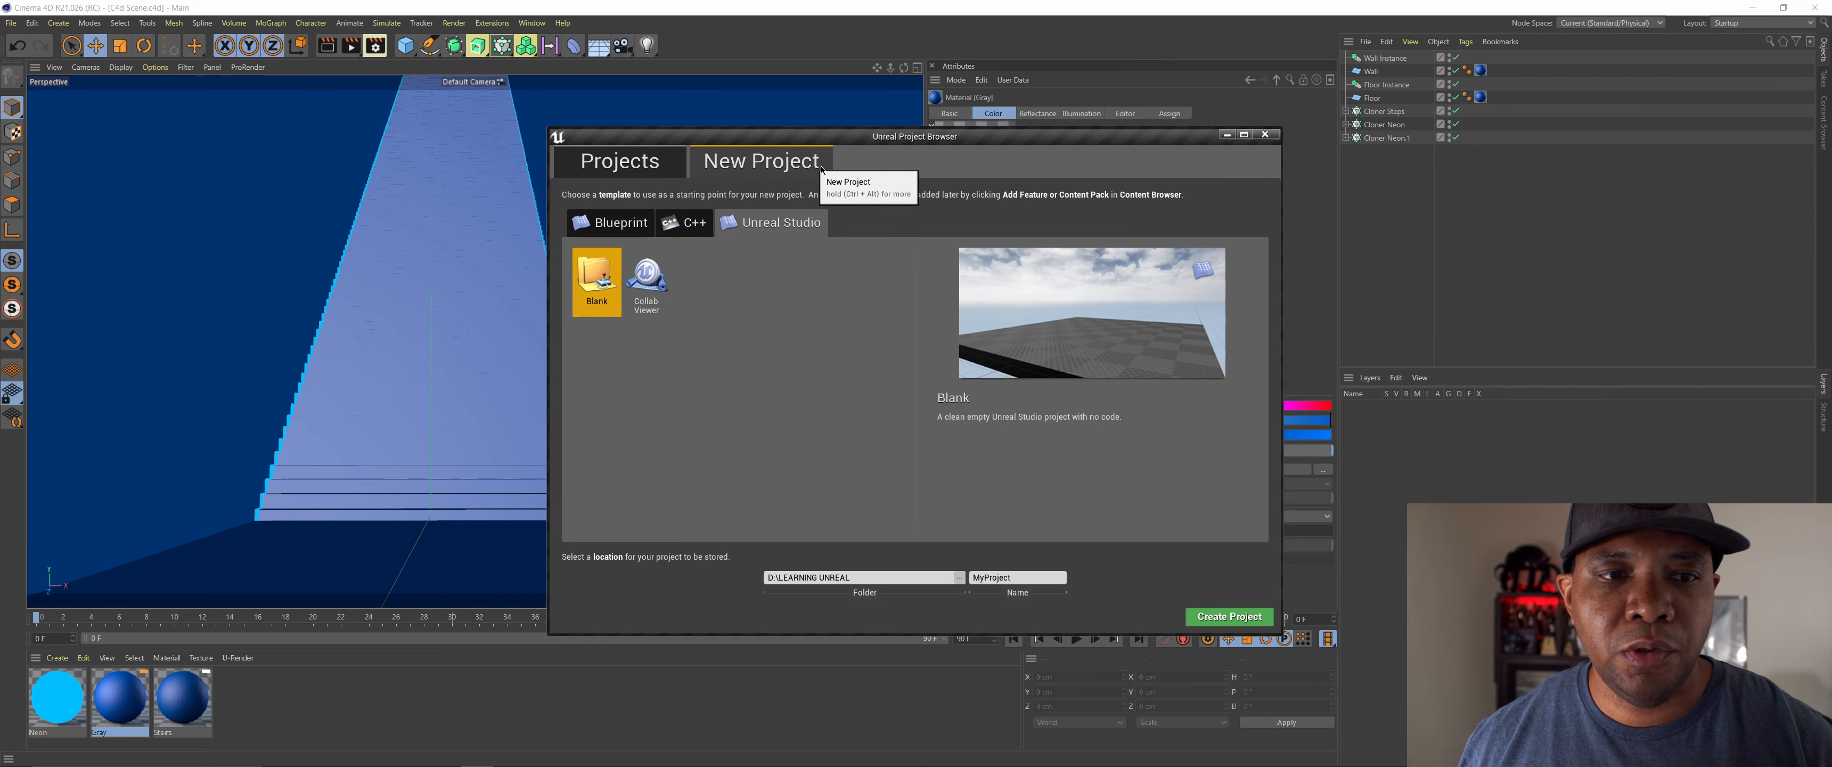
pyautogui.click(611, 229)
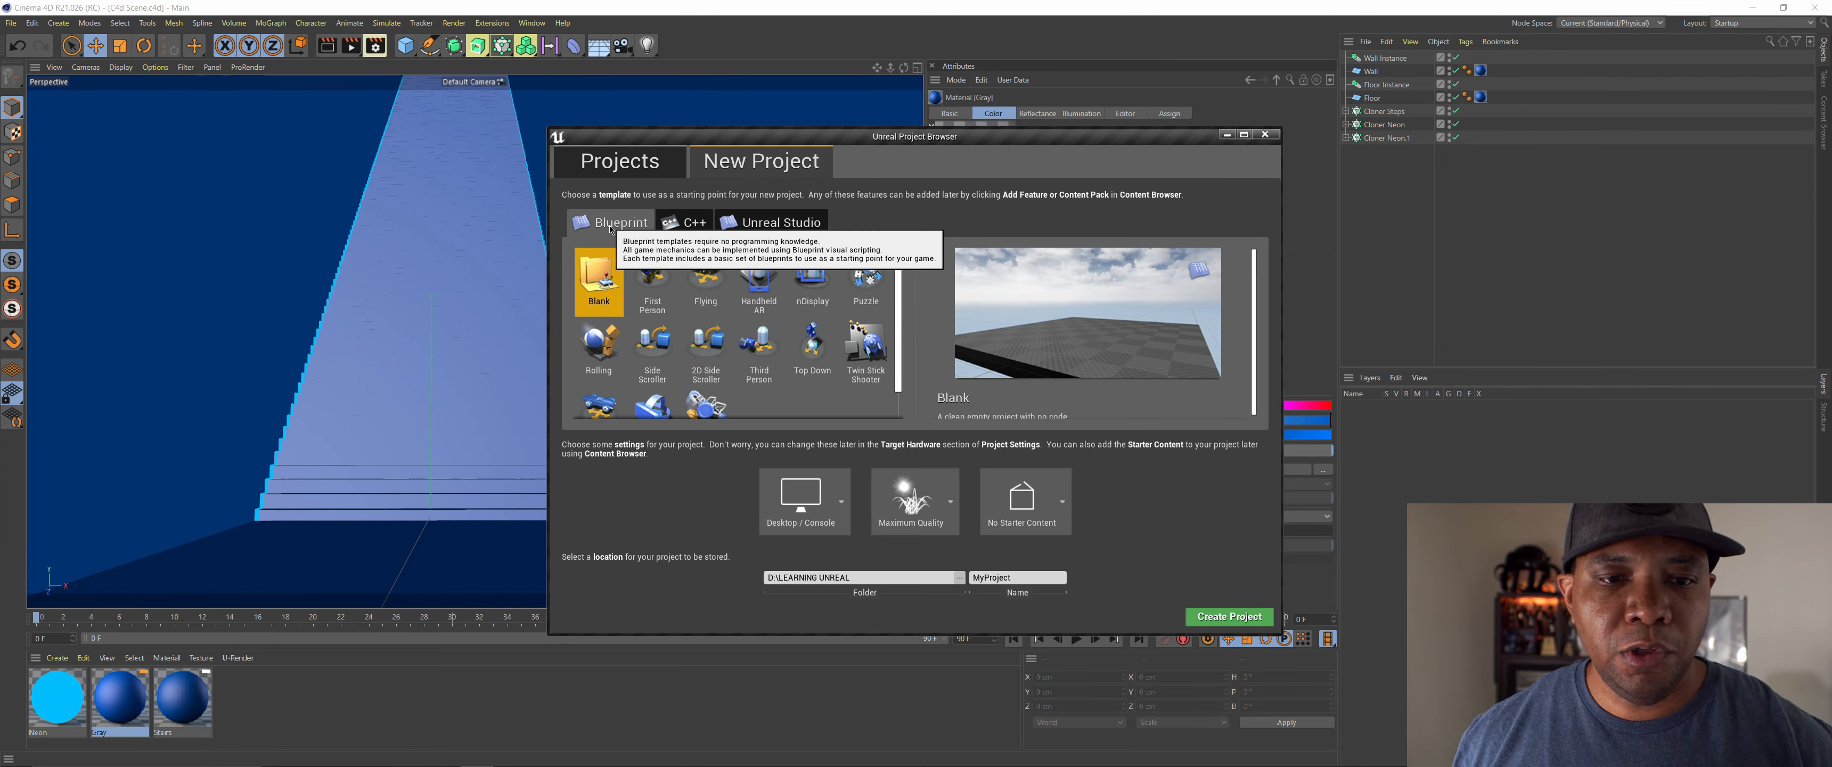
pyautogui.click(763, 351)
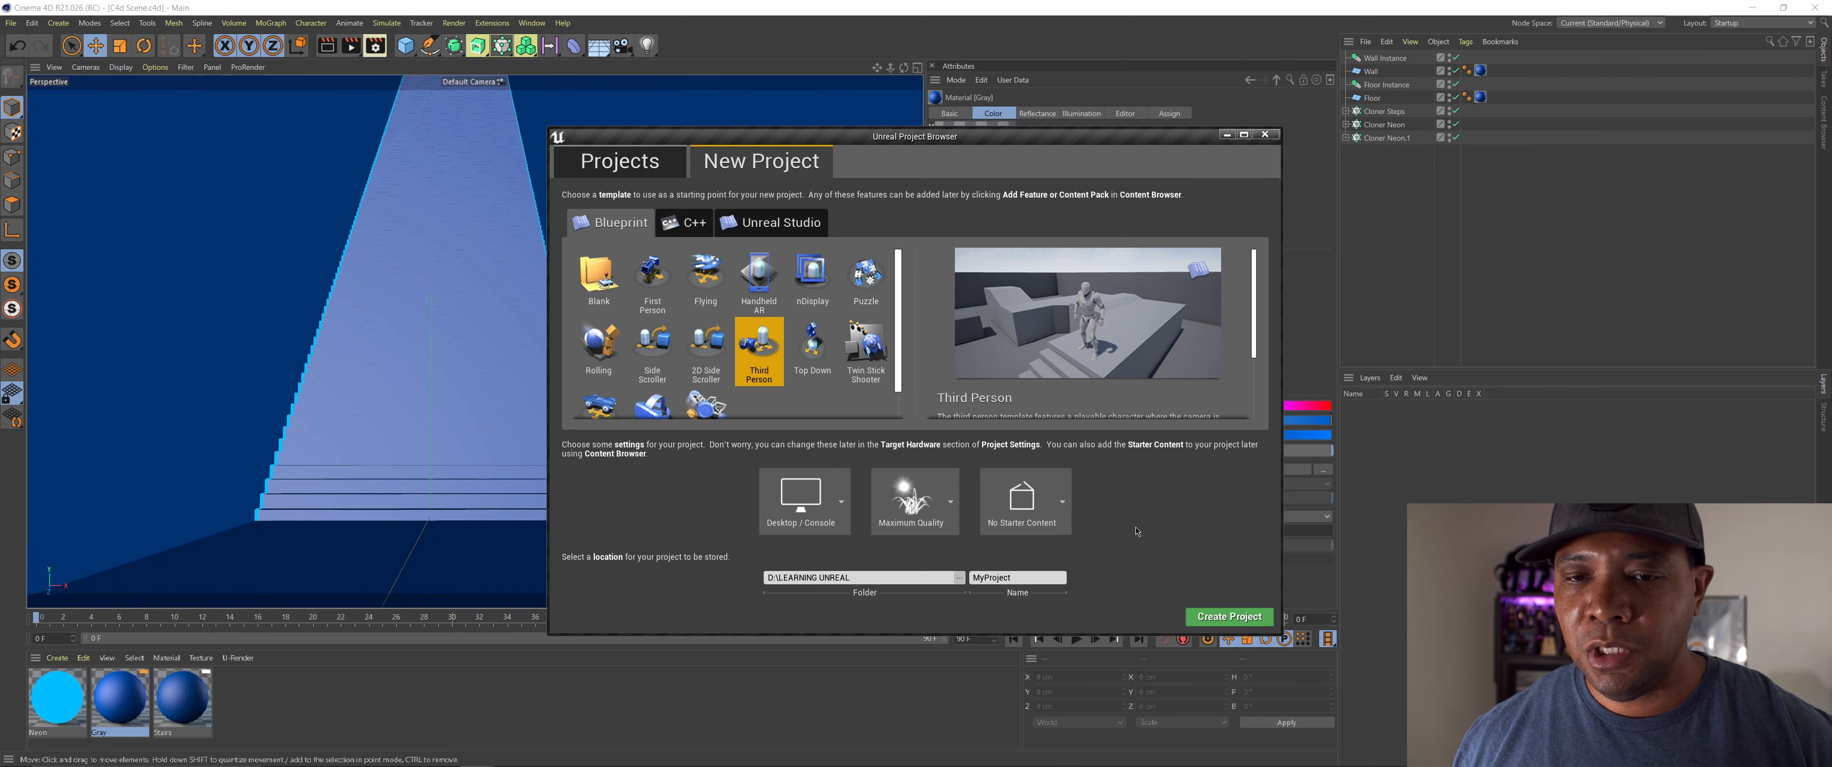
pyautogui.click(1230, 617)
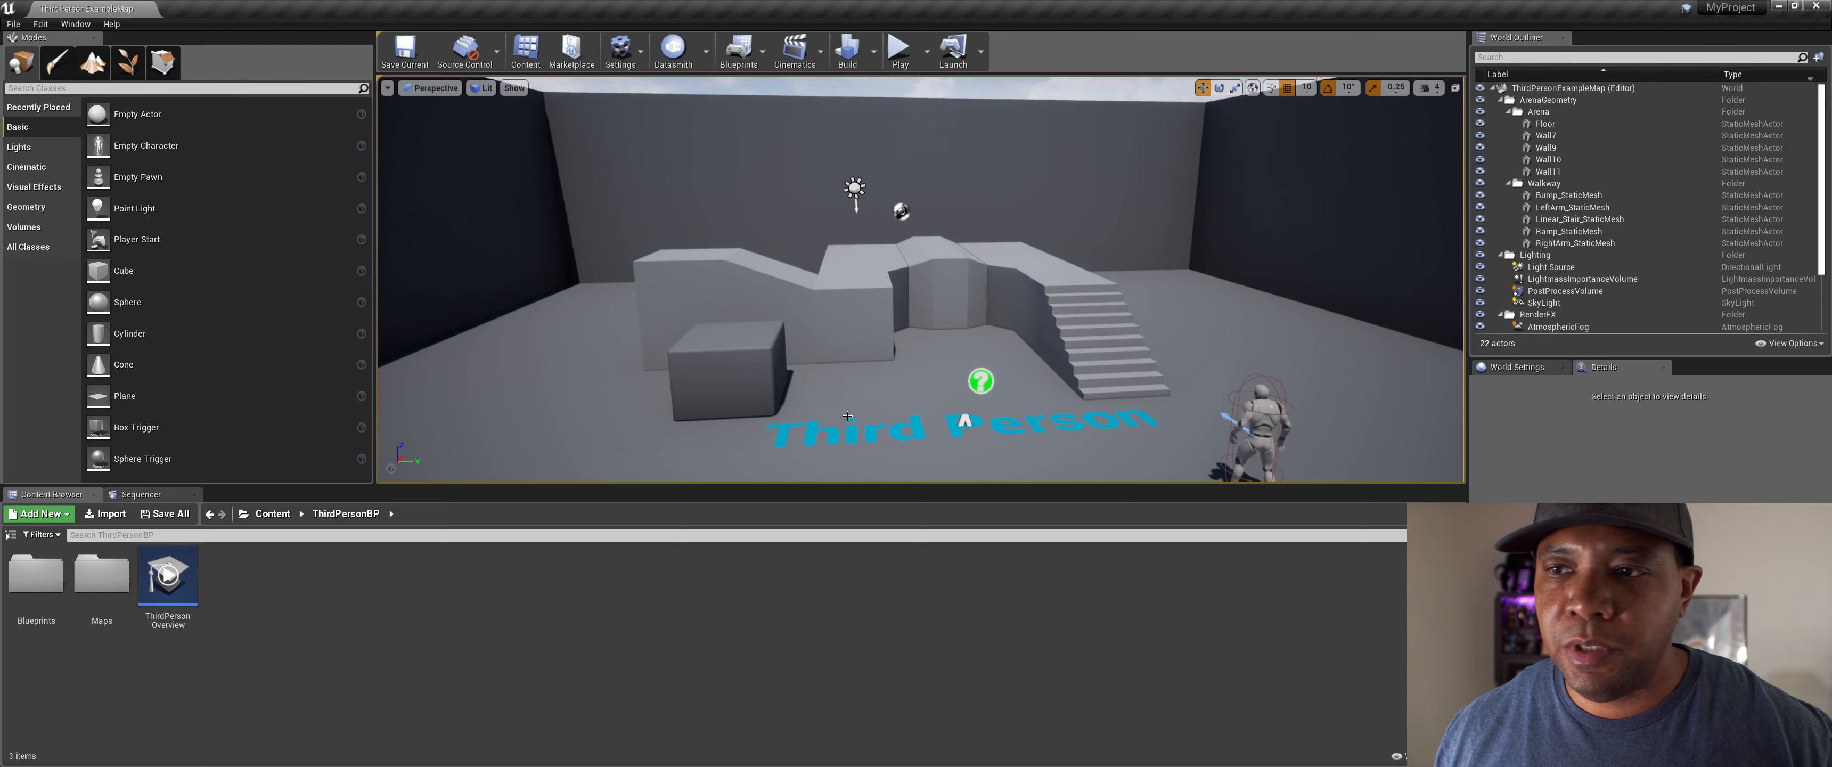
# Step: Delete the Floor mesh and the SkySphereBlueprint from the example level
pyautogui.click(1186, 292)
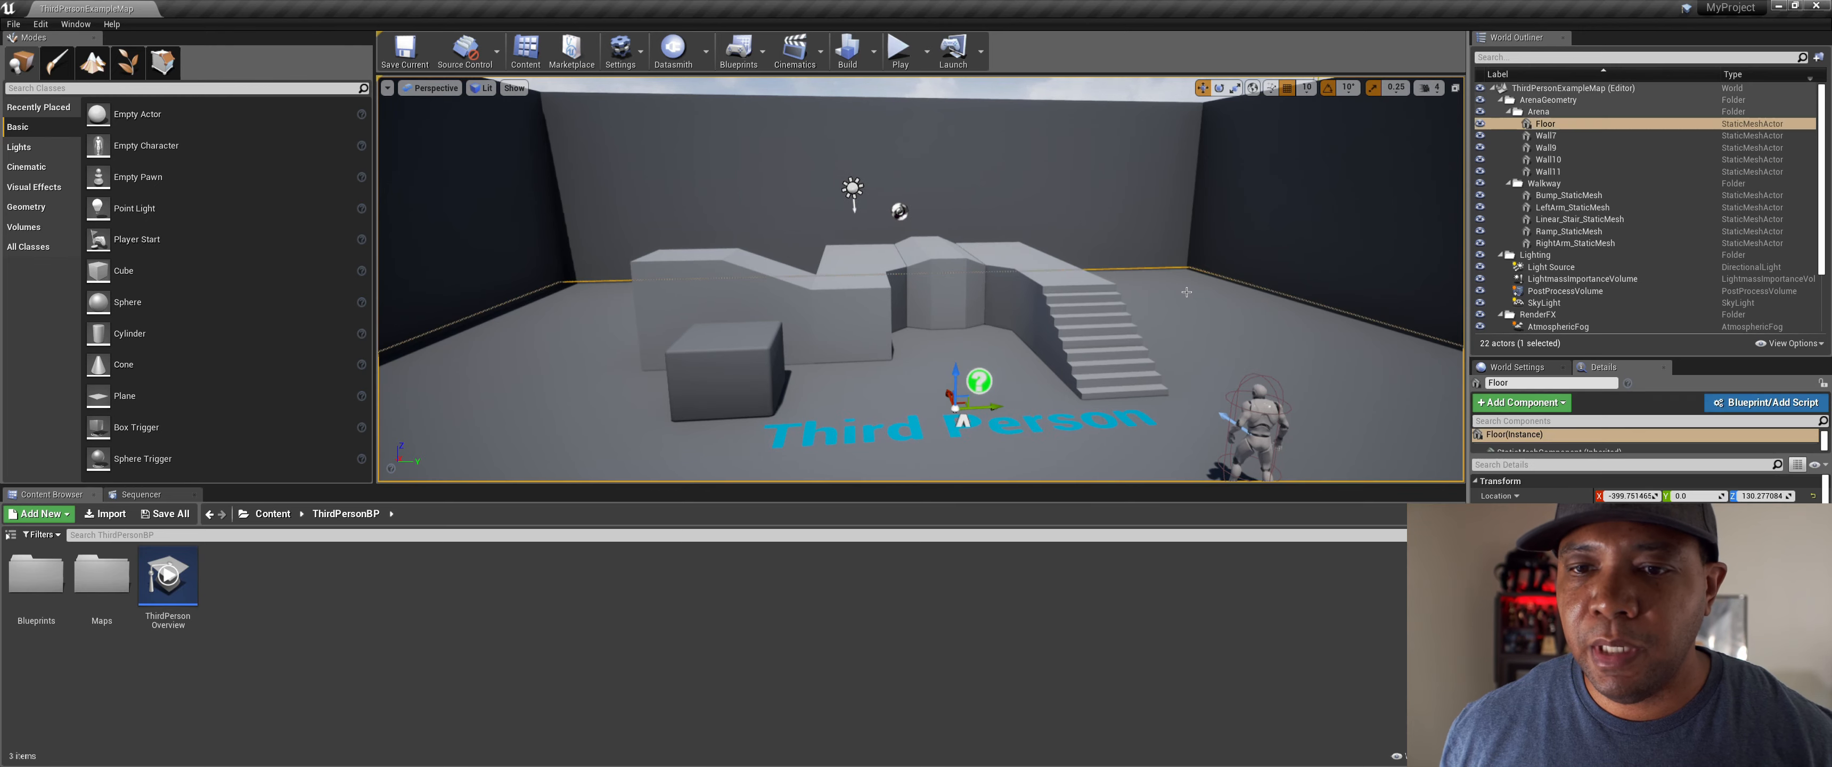
pyautogui.press('Delete')
pyautogui.click(1099, 411)
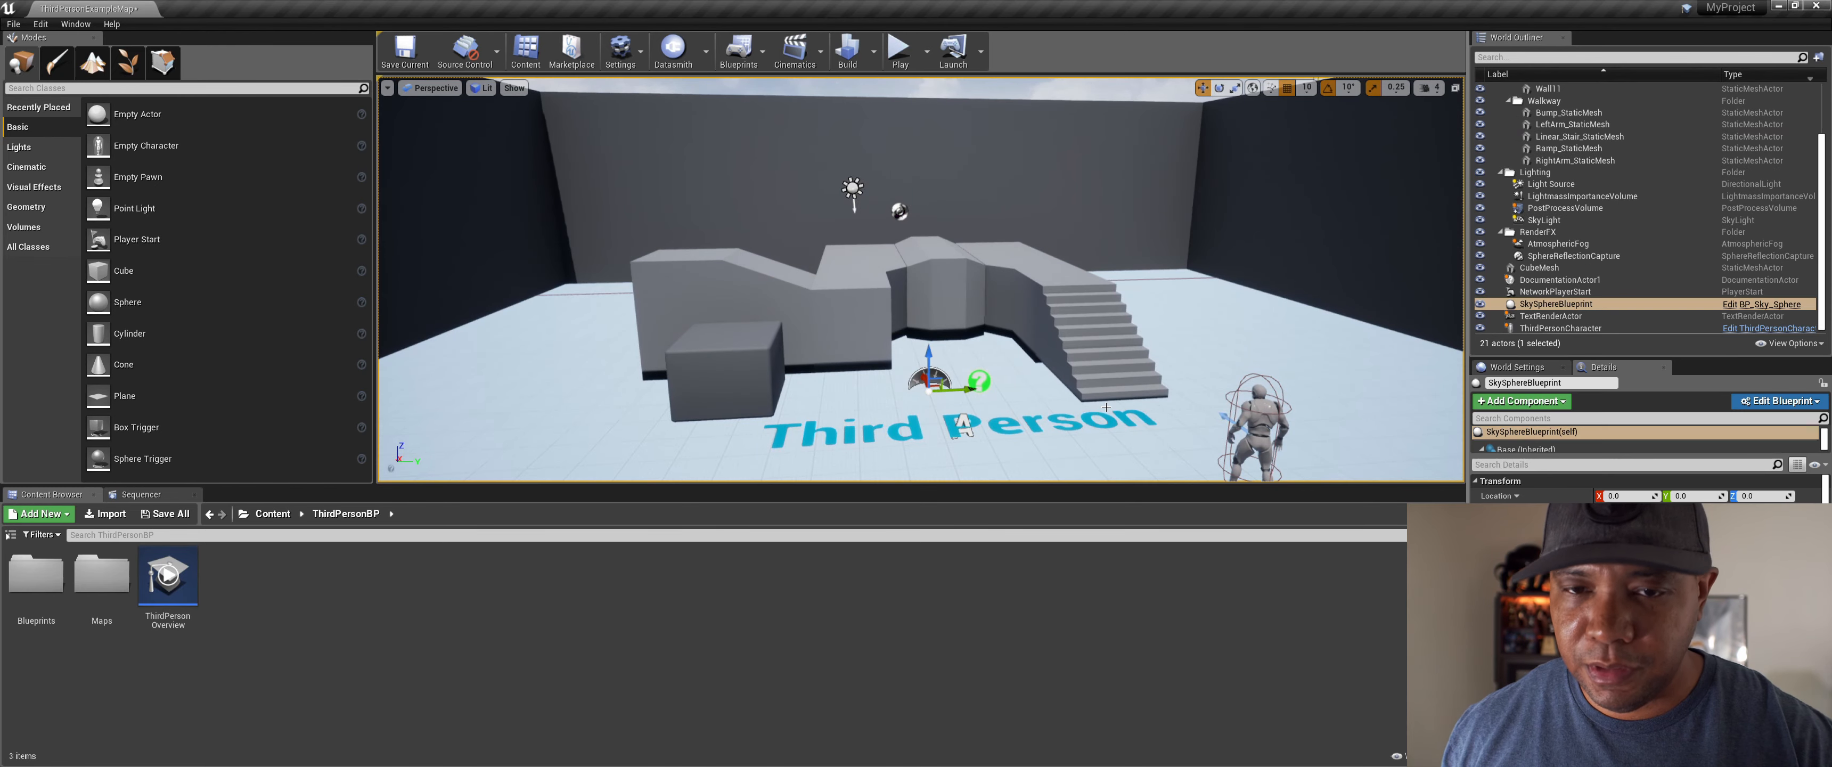
pyautogui.press('Delete')
pyautogui.scroll(3, 1627, 141)
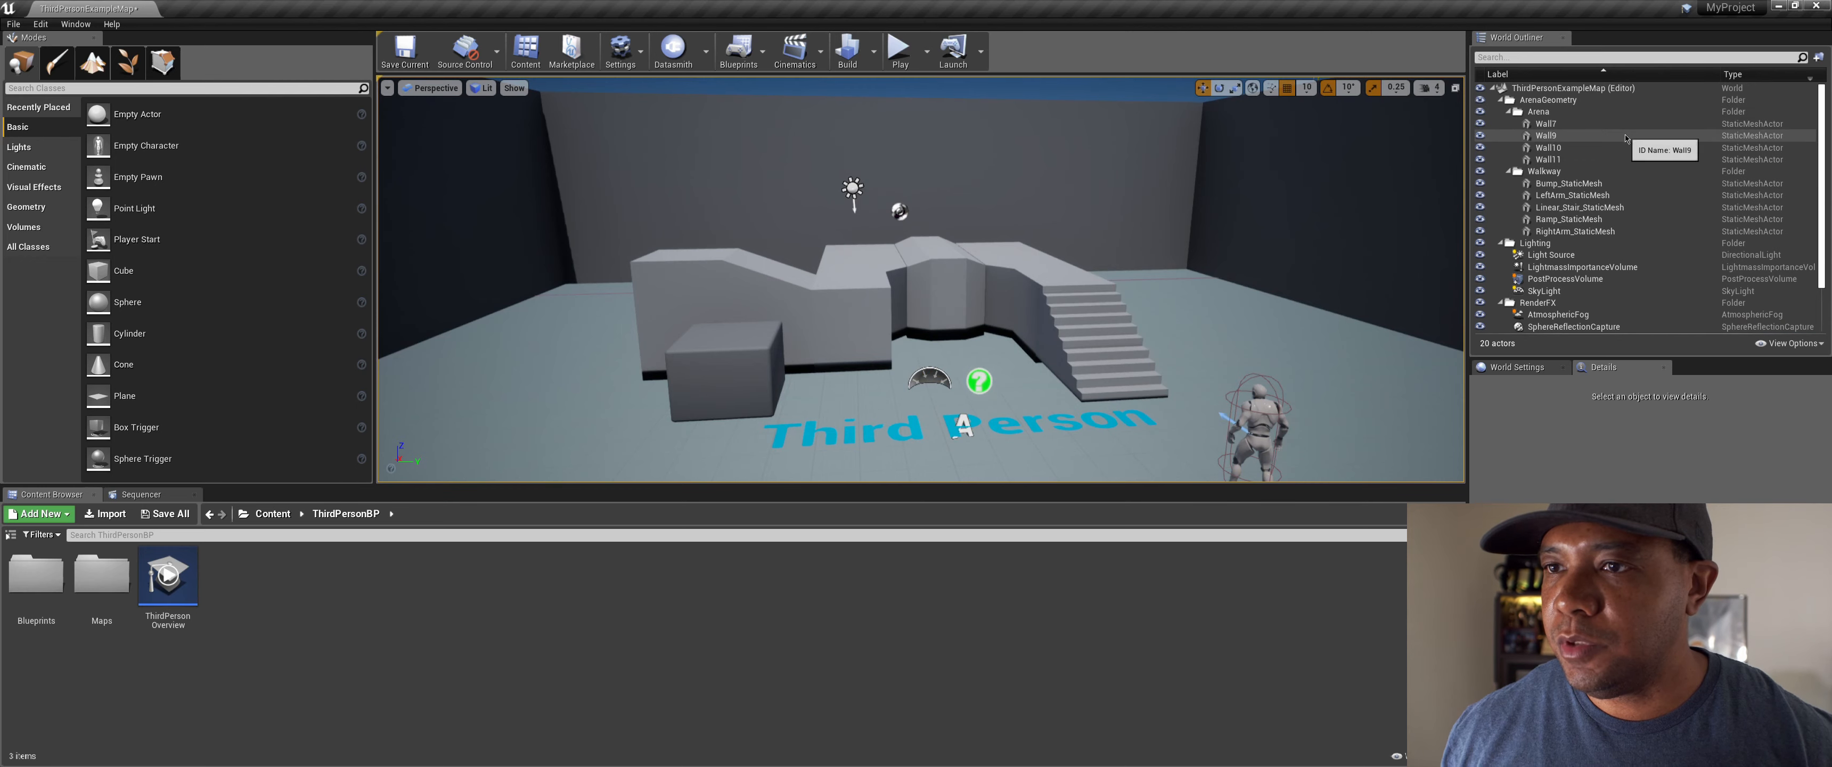
# Step: Delete all ArenaGeometry walls and walkway meshes, plus the loose cube in front of the walkway
pyautogui.click(1552, 101)
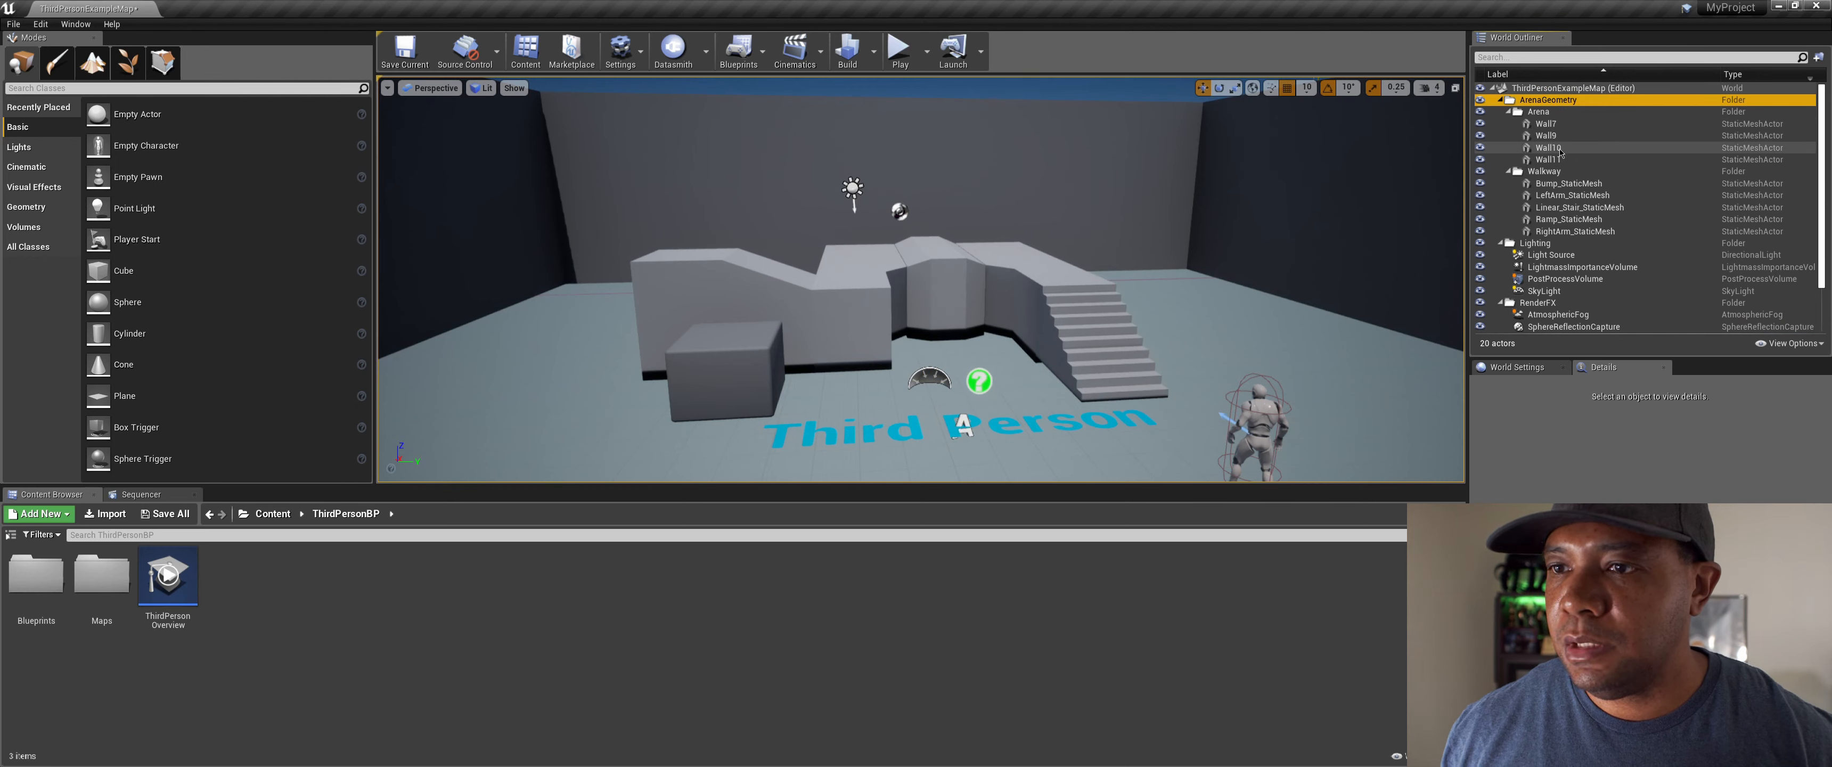
pyautogui.keyDown('shift'); pyautogui.click(1576, 232); pyautogui.keyUp('shift')
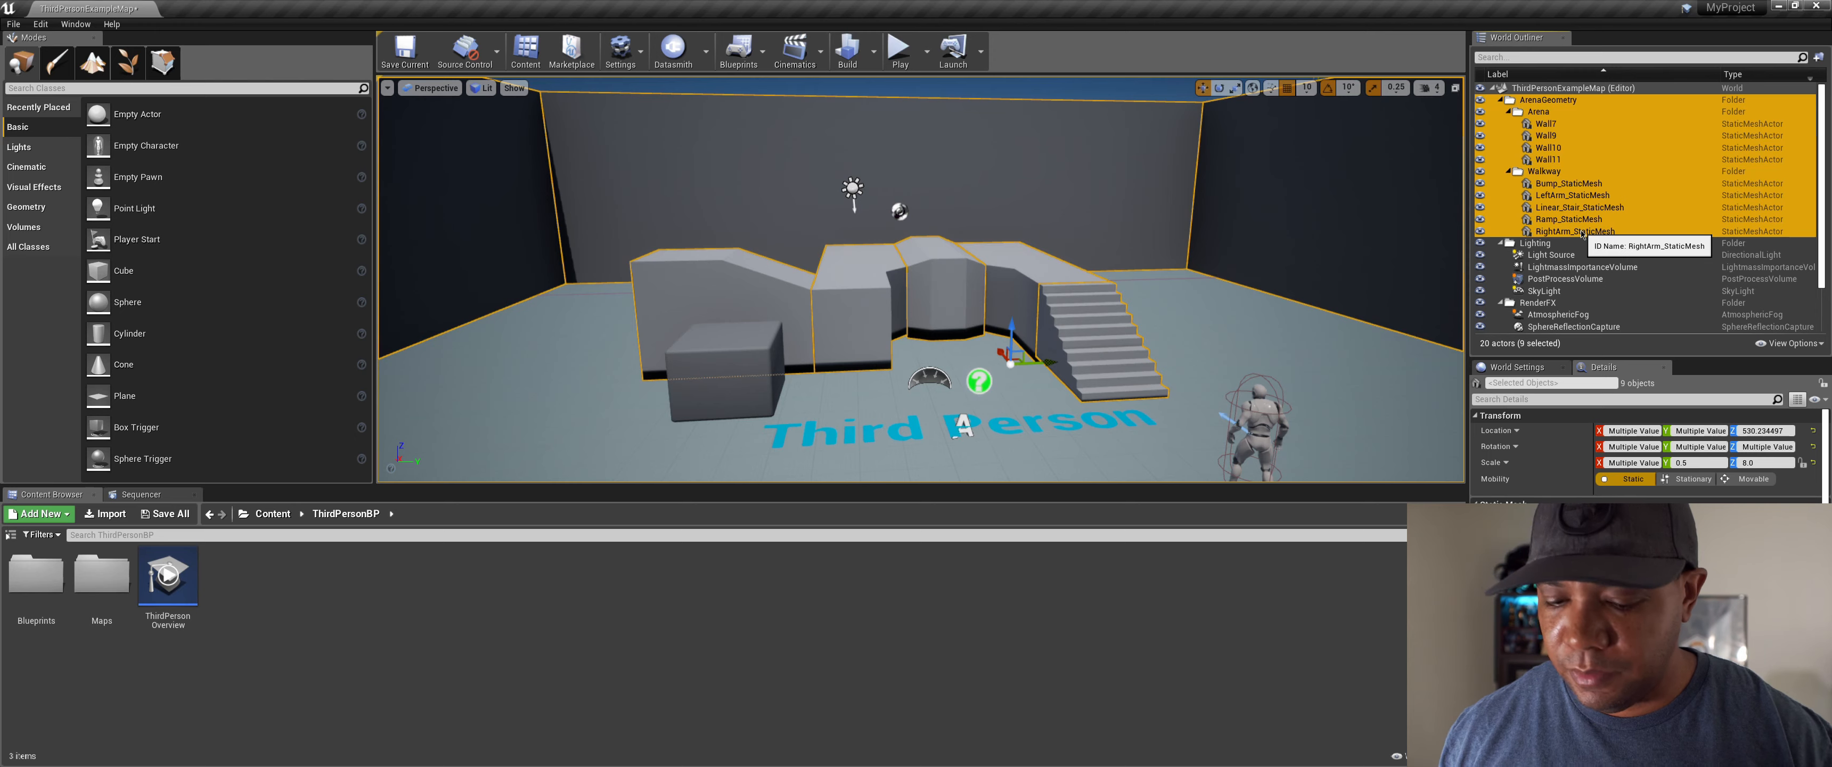
pyautogui.press('Delete')
pyautogui.click(706, 372)
pyautogui.press('Delete')
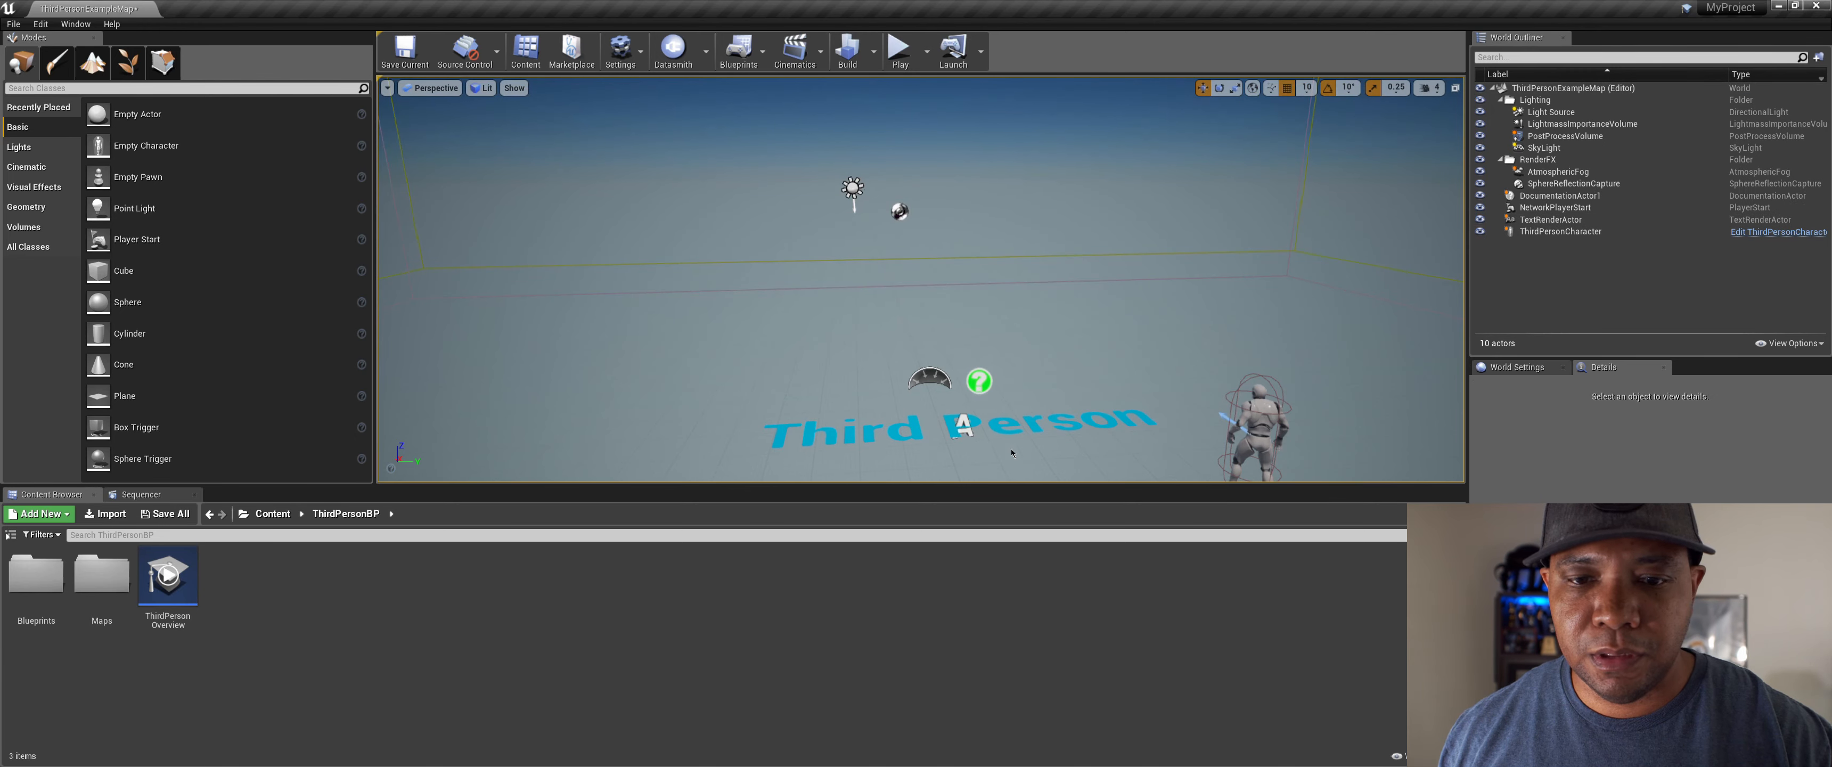
# Step: Delete the "Third Person" text and the DocumentationActor1 help marker from the level
pyautogui.click(960, 424)
pyautogui.press('Delete')
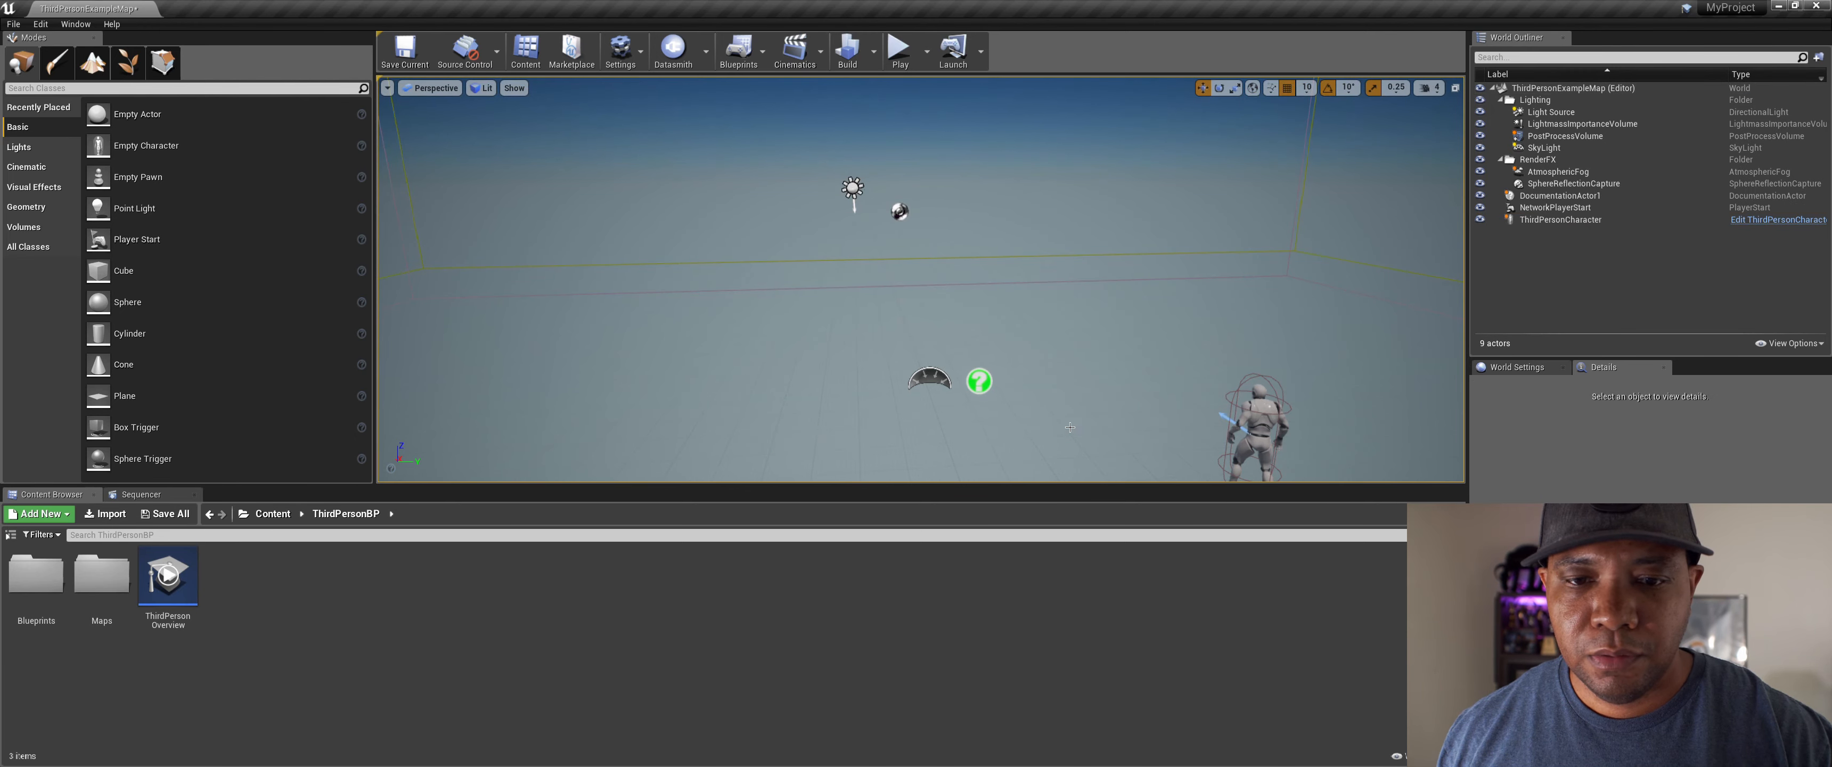
pyautogui.click(985, 383)
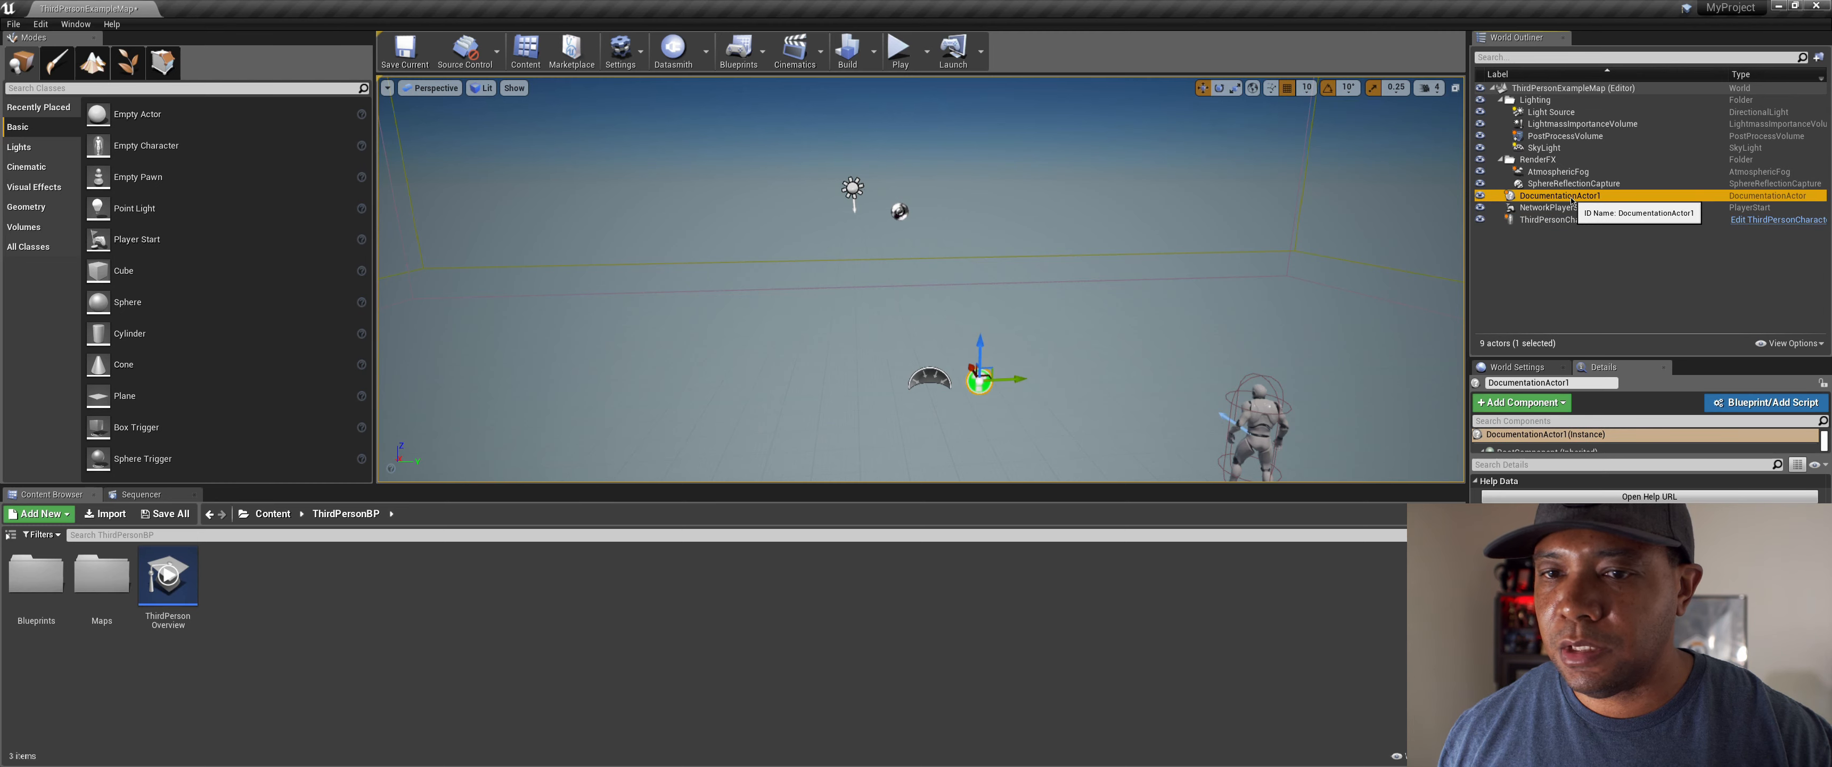
pyautogui.press('Delete')
pyautogui.scroll(-5, 1022, 260)
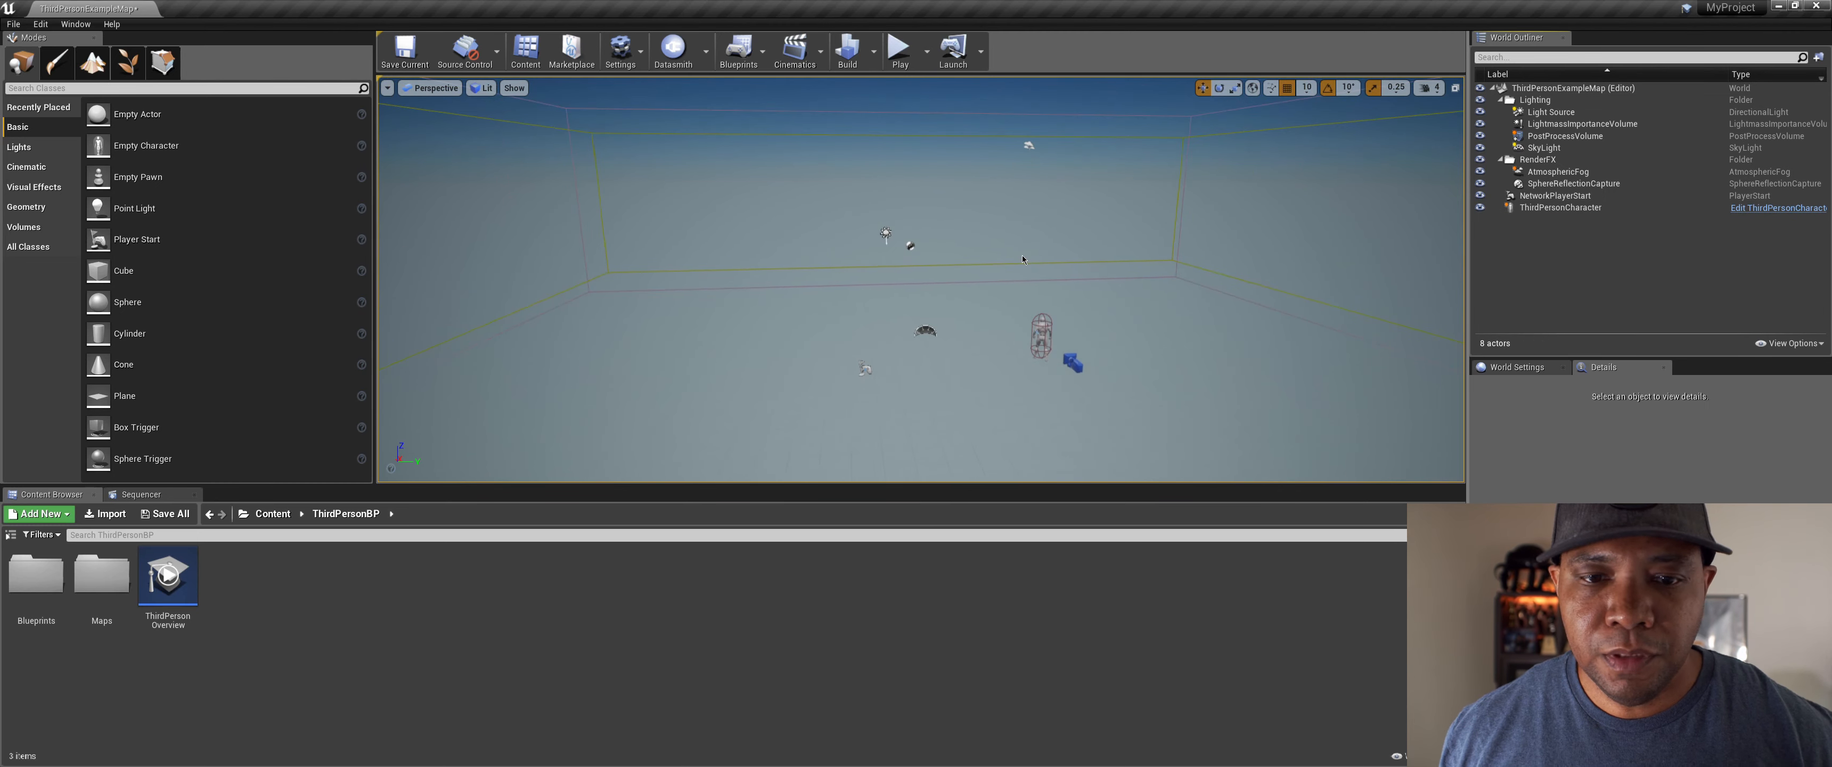
pyautogui.scroll(-1, 1022, 260)
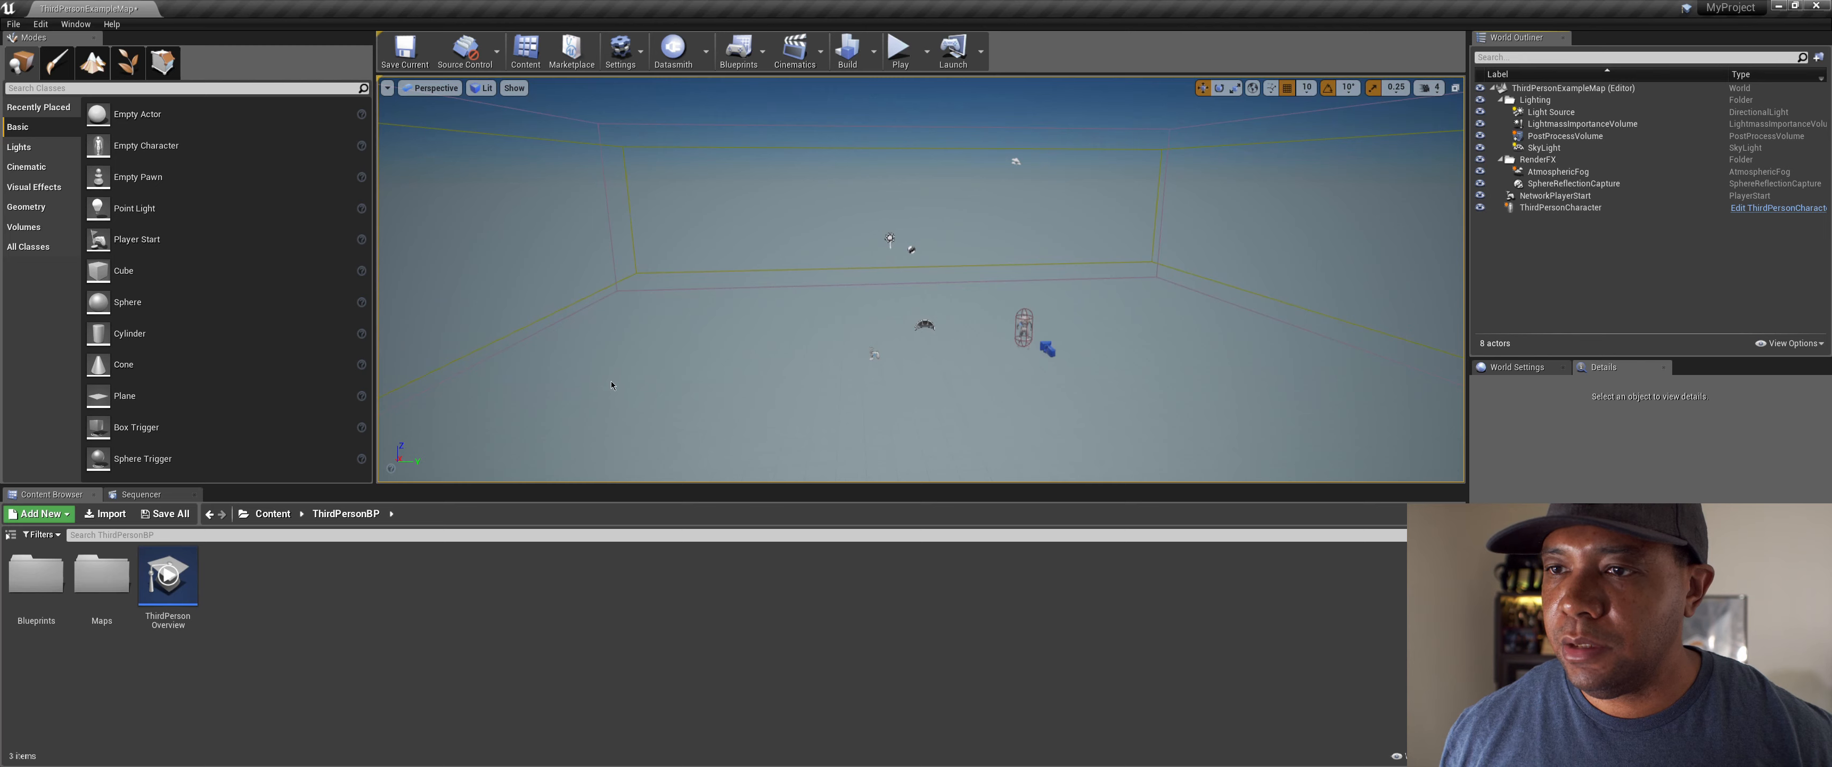
# Step: Choose C4D UE4.c4d from the UE4 Collide > C4D Scene folder on drive D for a Datasmith Cinema 4D import
pyautogui.moveTo(922, 279); pyautogui.dragTo(961, 322, button='middle')
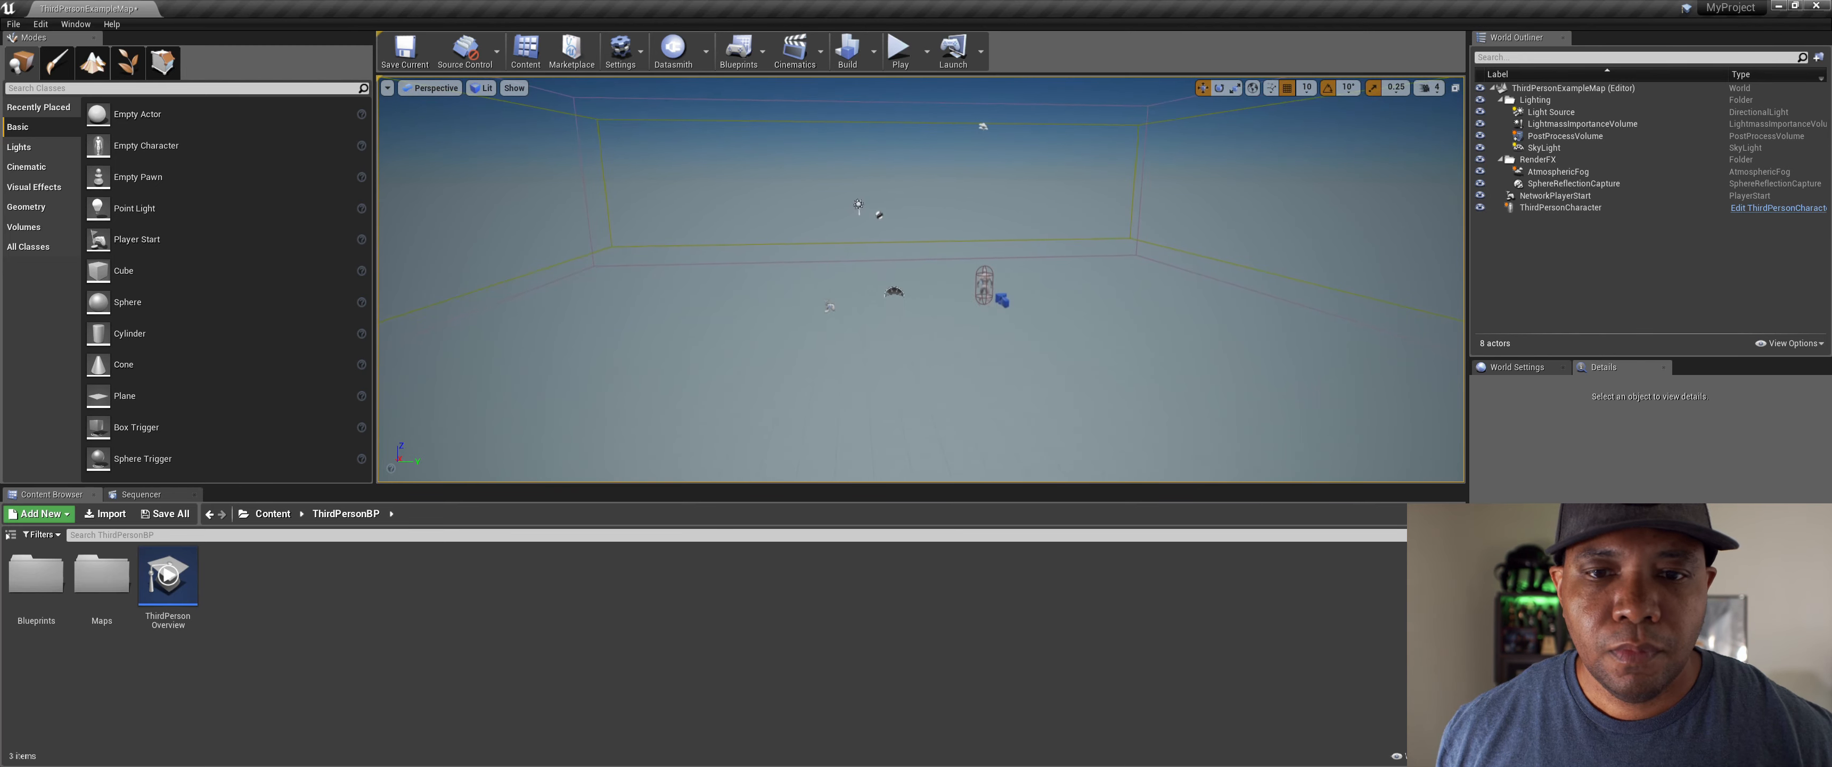
pyautogui.scroll(3, 1026, 317)
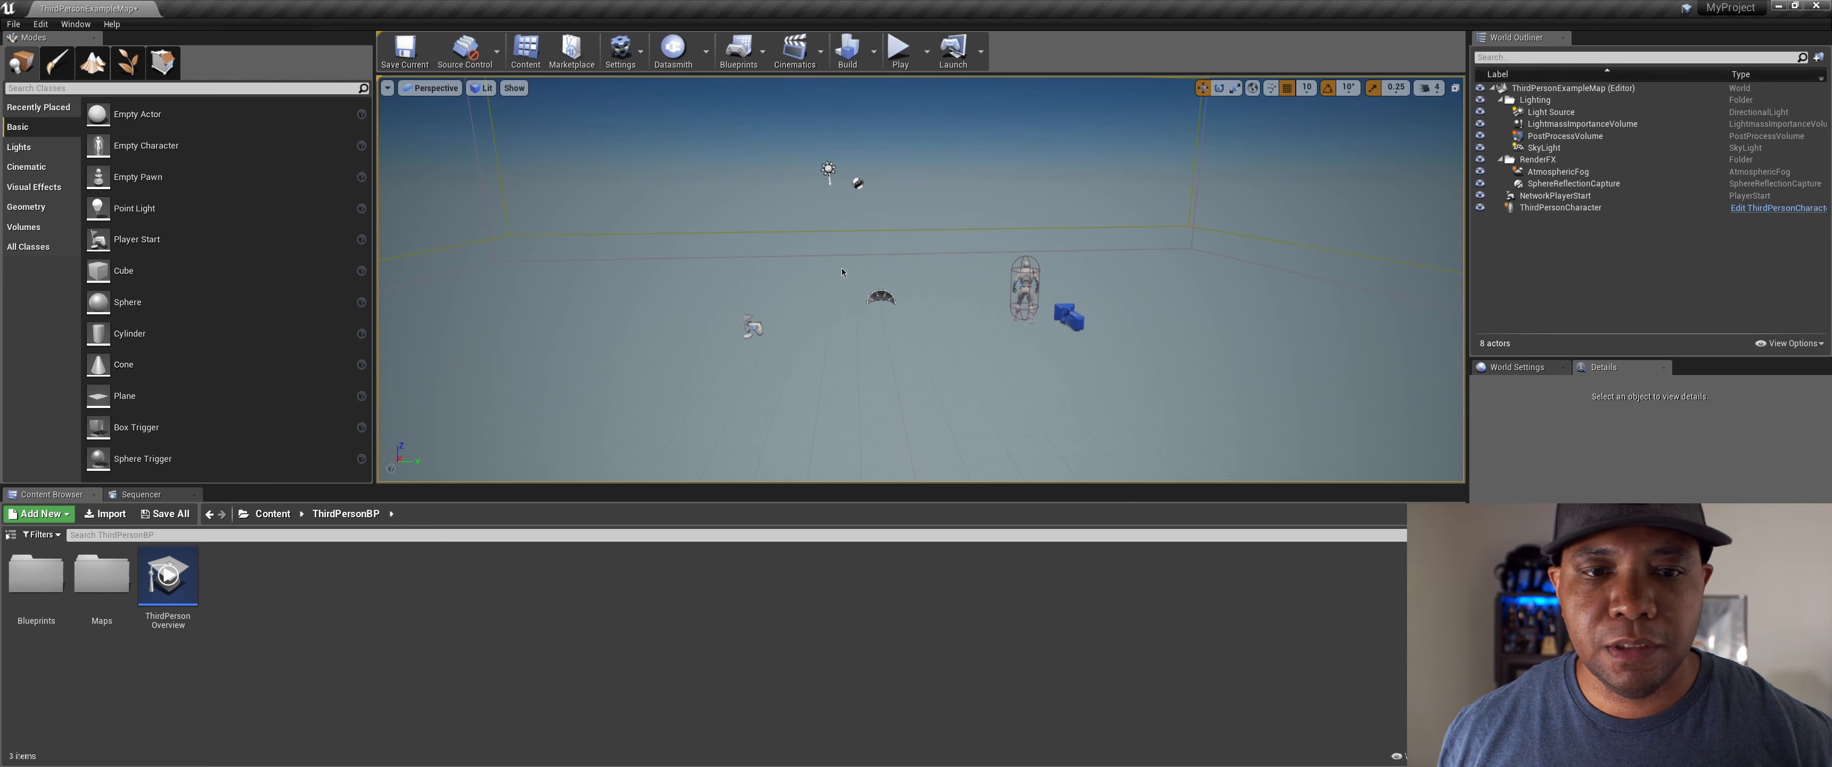
pyautogui.moveTo(996, 284)
pyautogui.keyDown('alt'); pyautogui.mouseDown()
pyautogui.moveTo(1066, 287)
pyautogui.moveTo(999, 286)
pyautogui.mouseUp(); pyautogui.keyUp('alt')
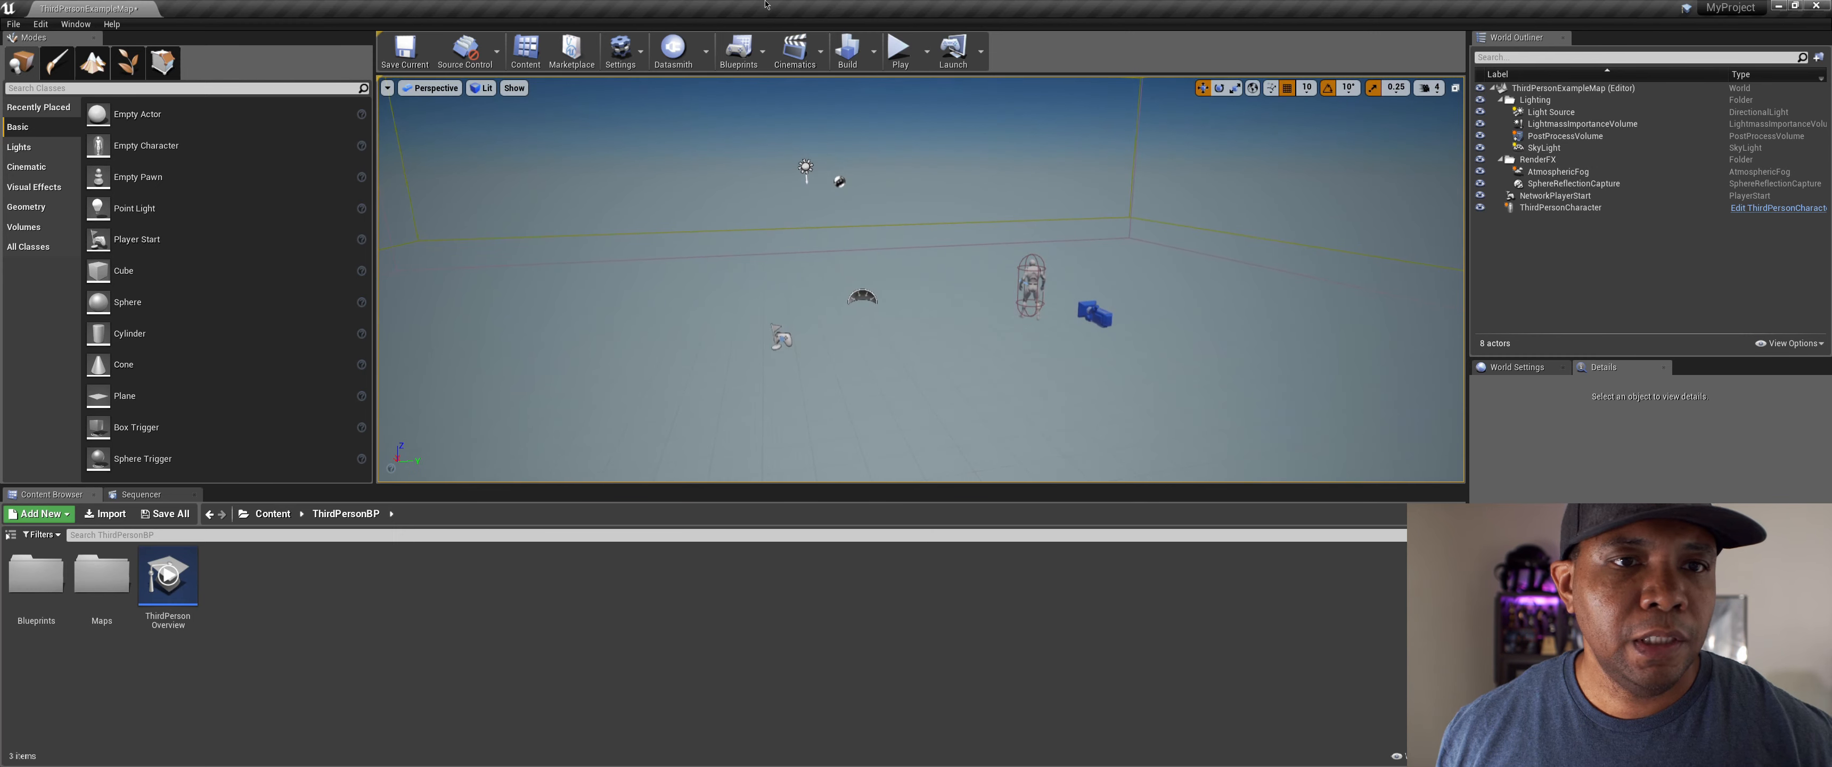
pyautogui.click(706, 51)
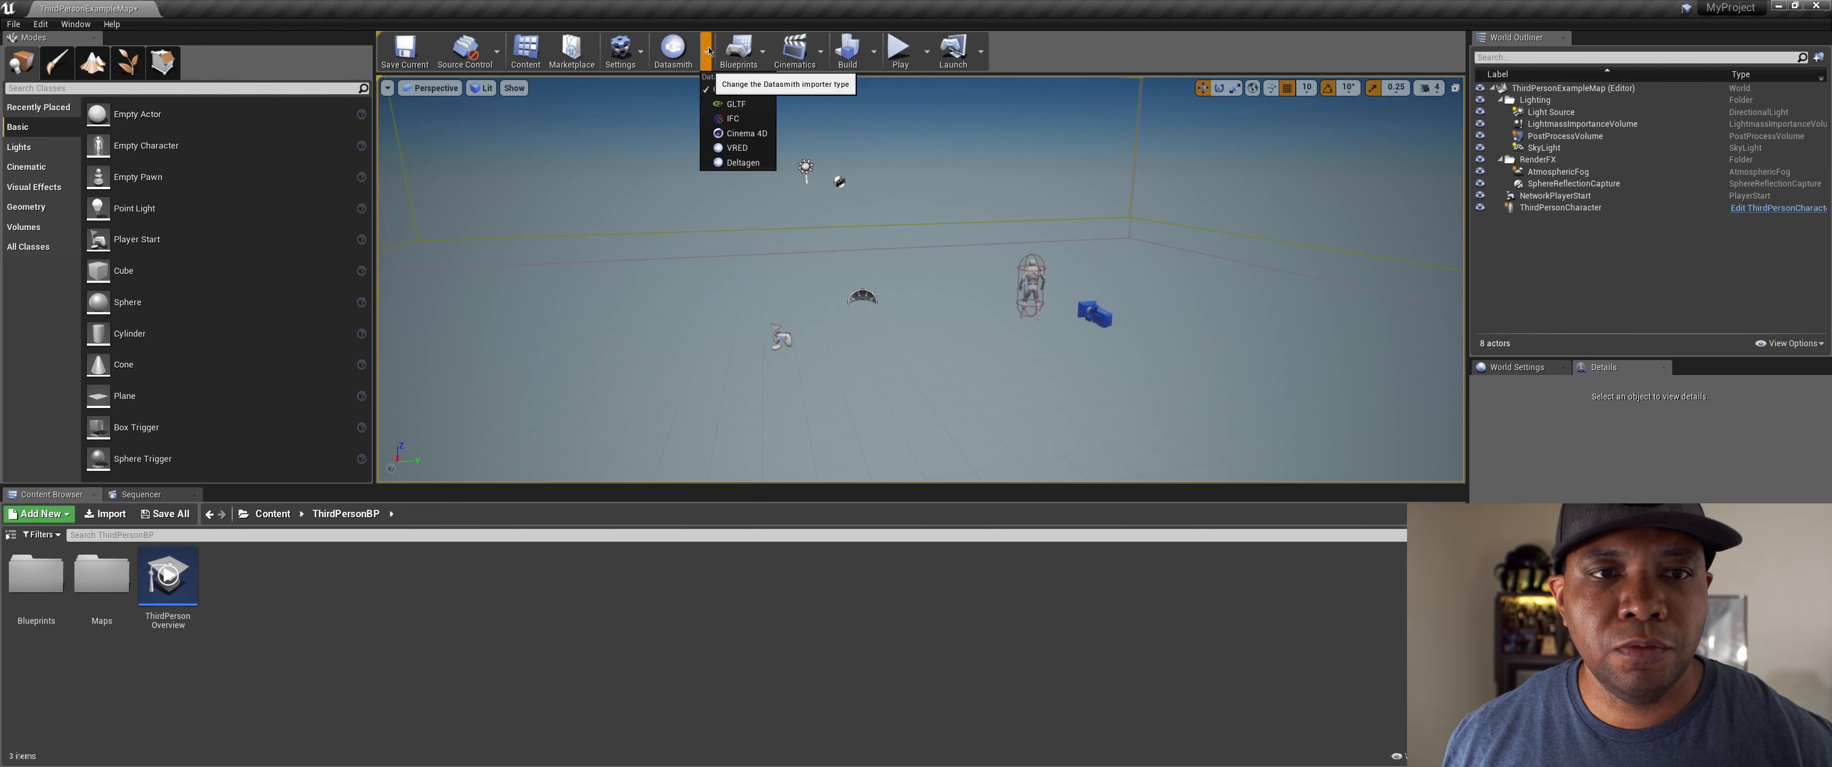
pyautogui.click(733, 136)
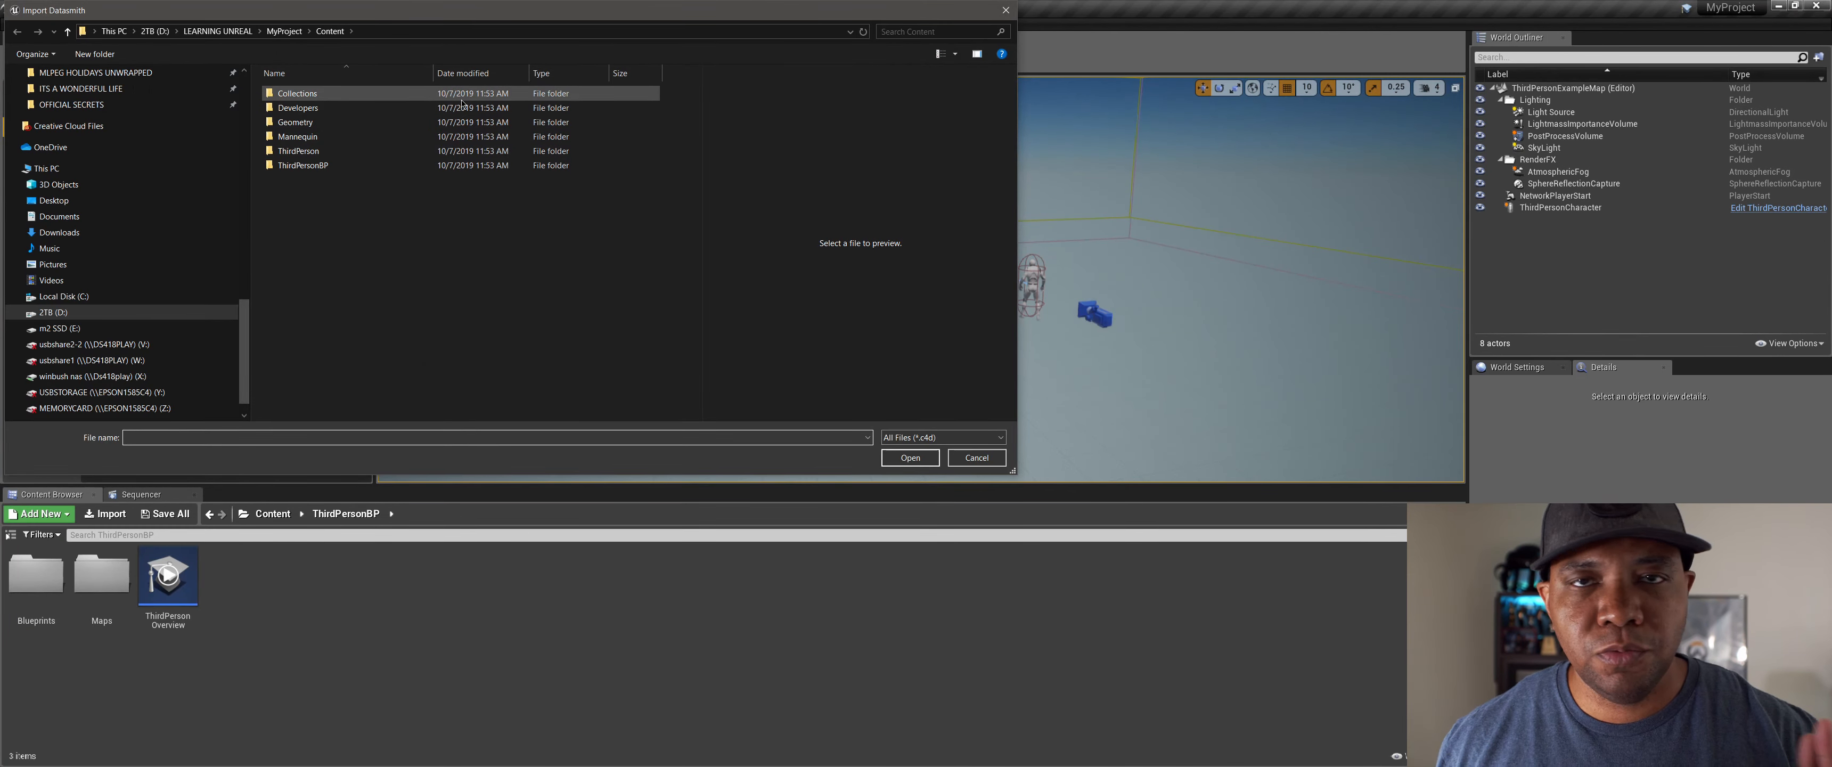
pyautogui.click(82, 315)
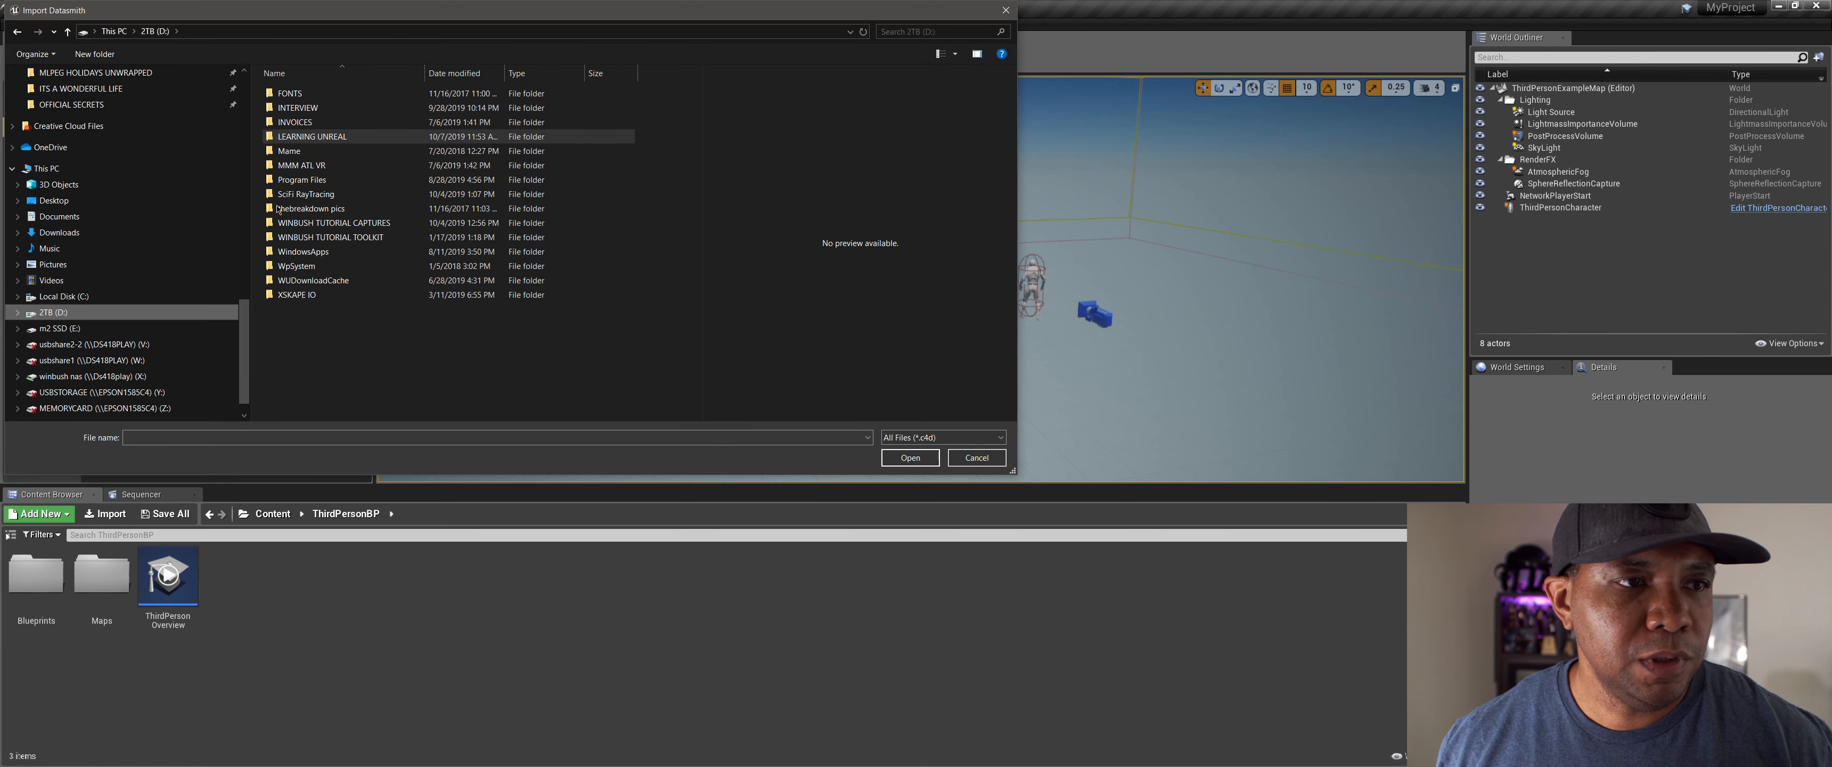
pyautogui.doubleClick(373, 226)
pyautogui.doubleClick(316, 98)
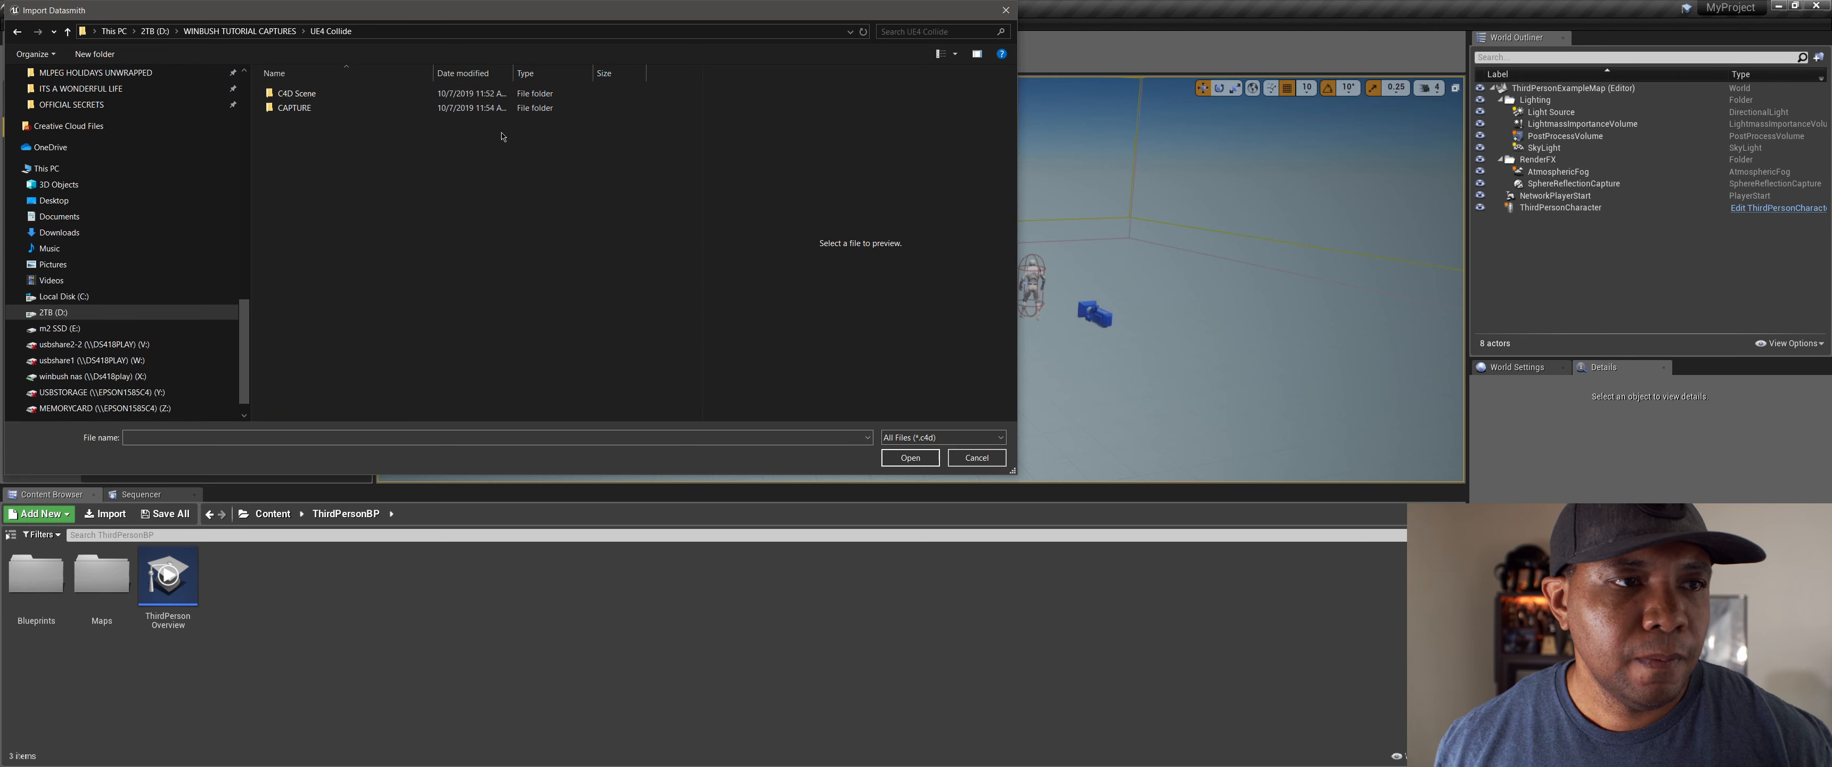
pyautogui.doubleClick(296, 93)
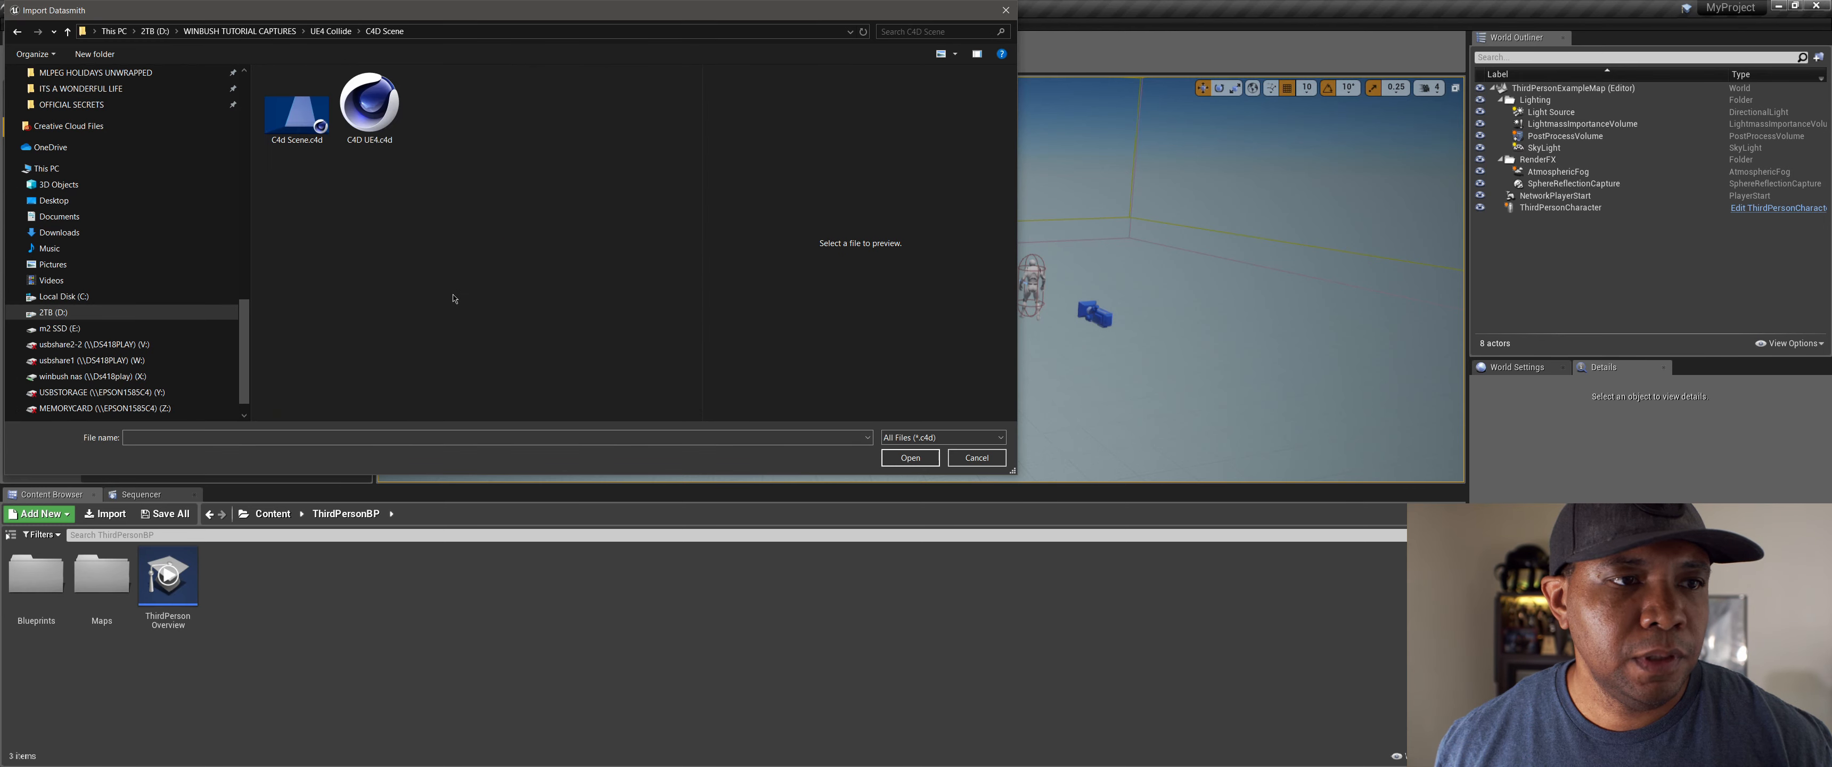
pyautogui.click(373, 120)
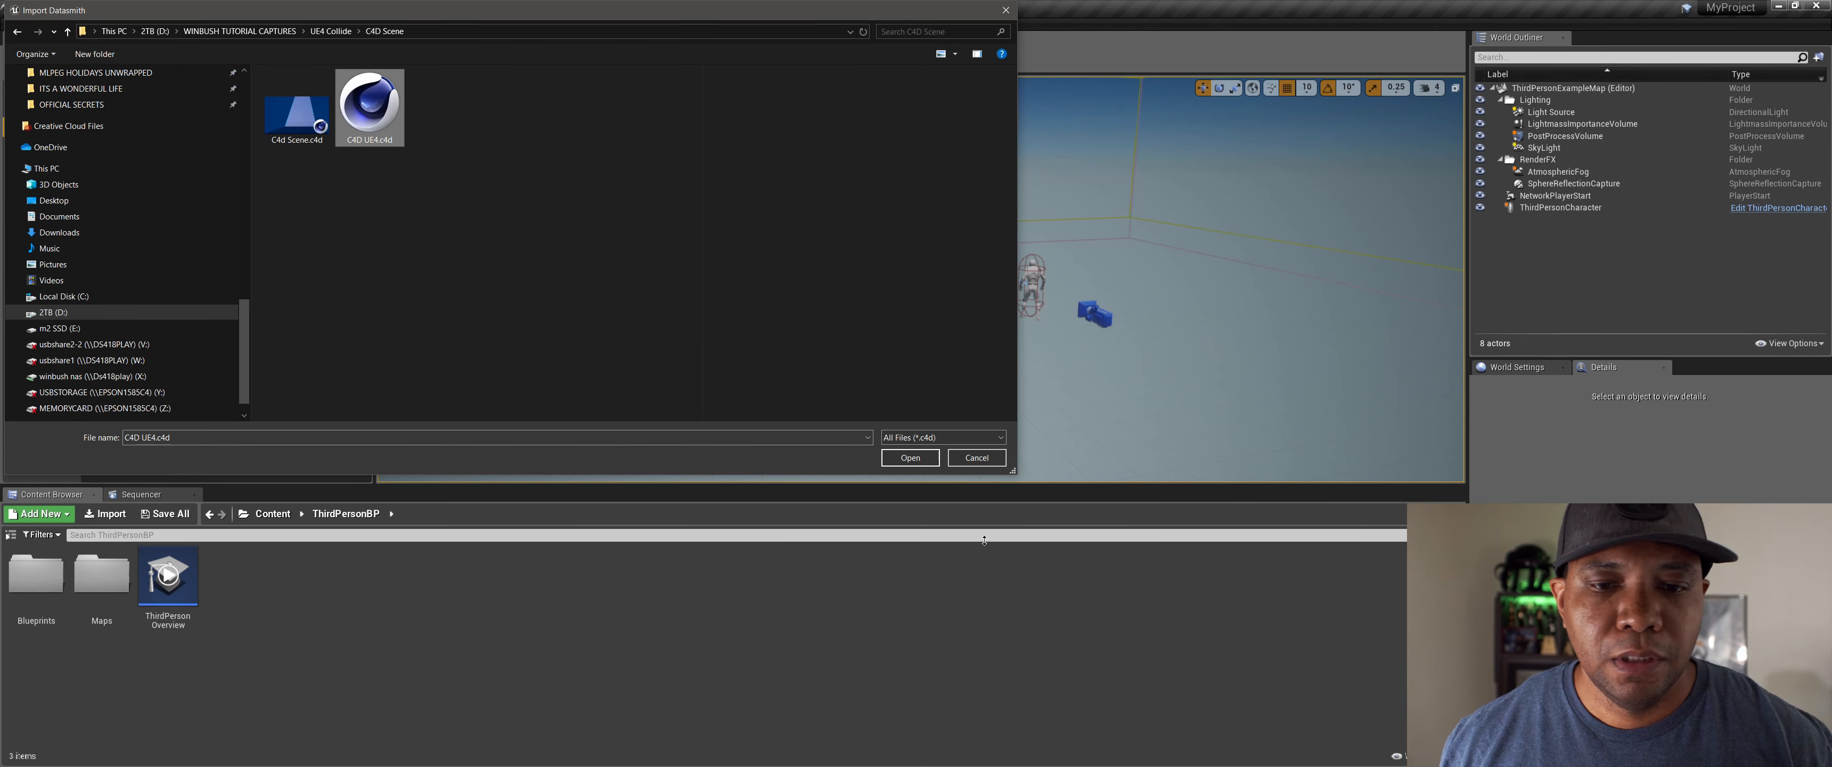
pyautogui.click(910, 458)
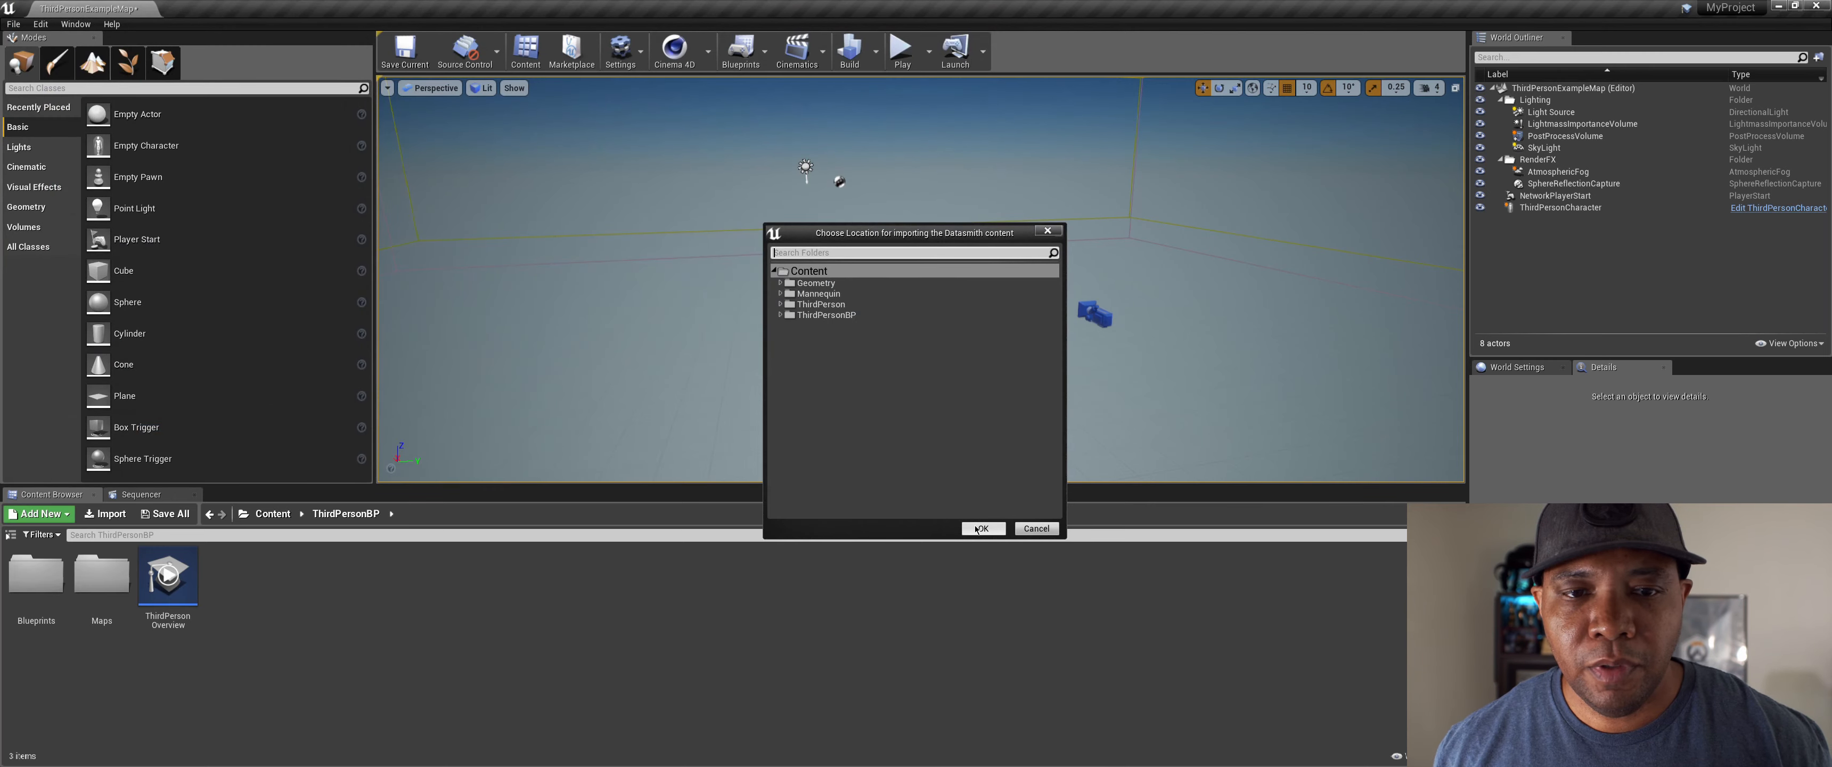
# Step: Import the file into the Content folder with geometry, materials and textures, lights, cameras and animations included
pyautogui.click(979, 529)
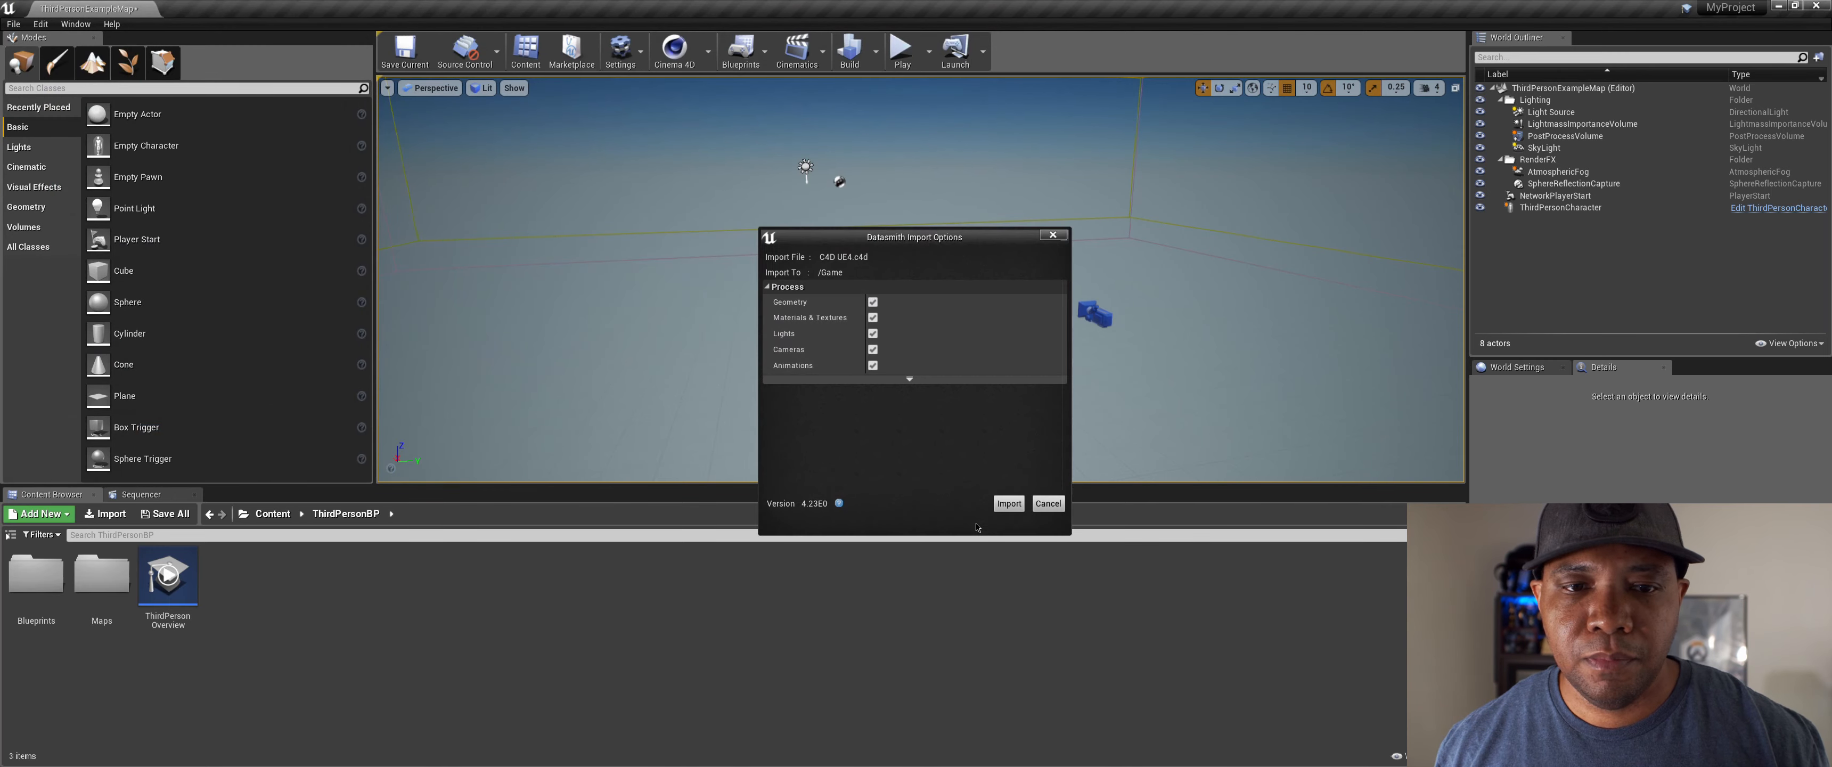
pyautogui.click(910, 380)
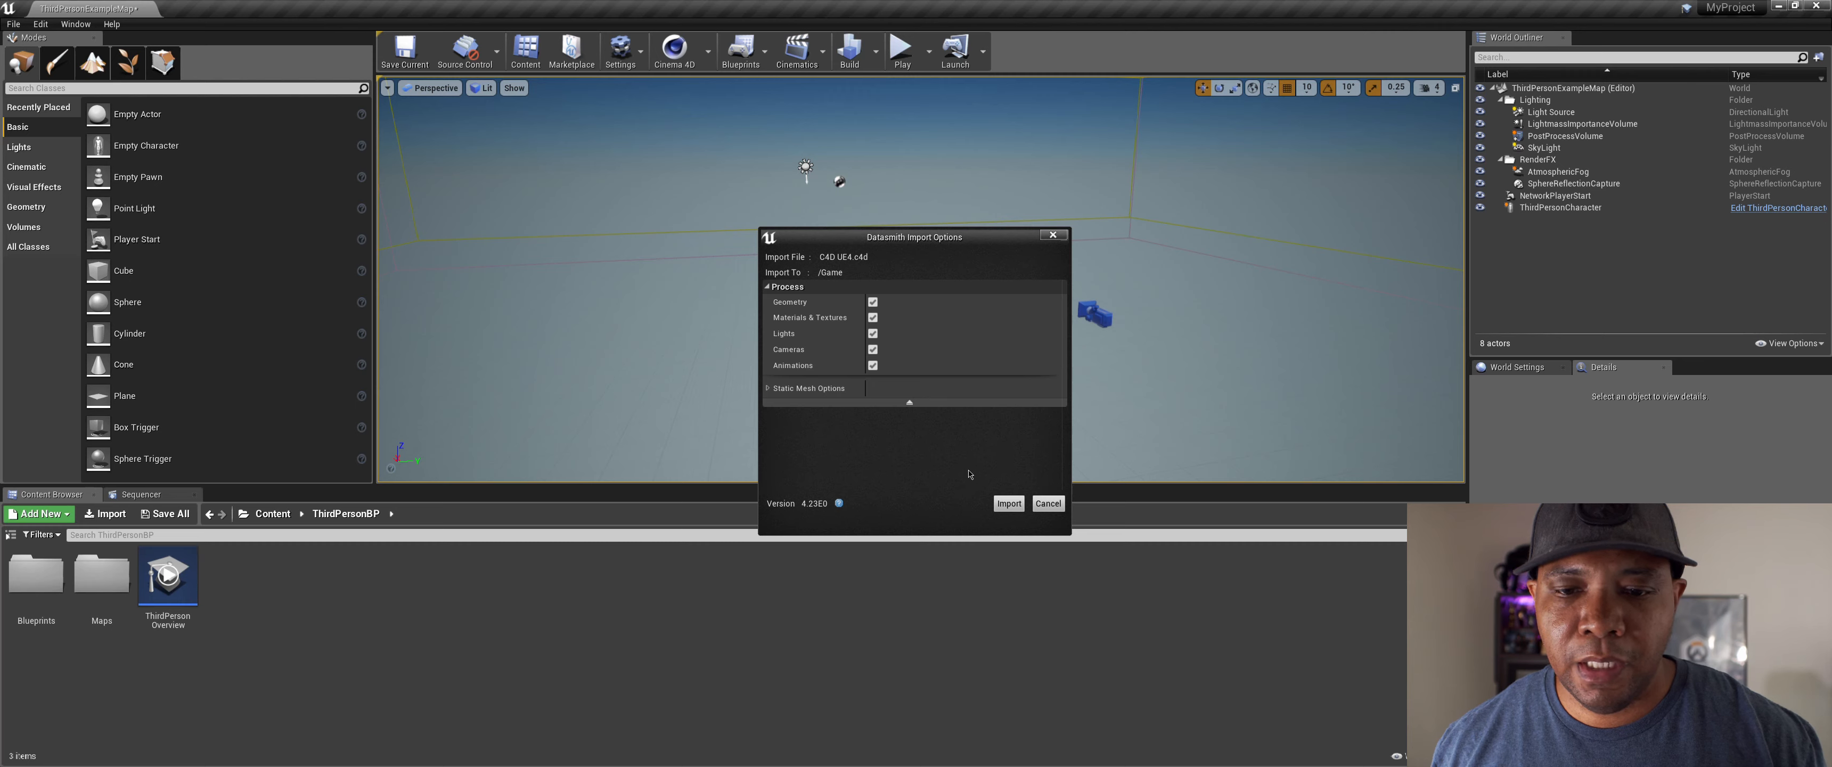
pyautogui.click(1009, 503)
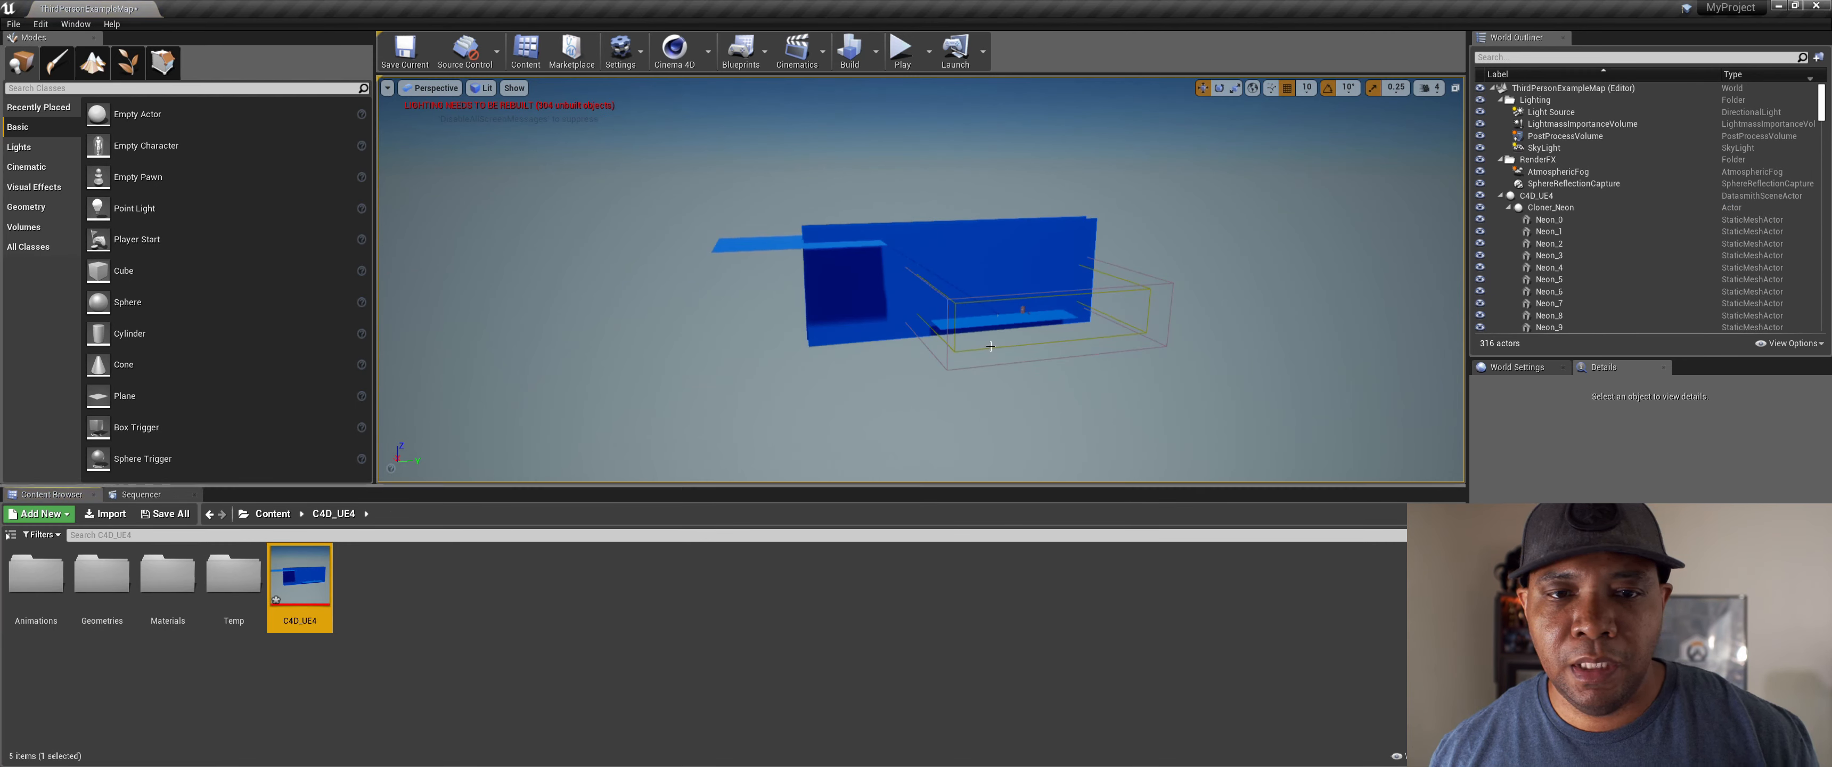
# Step: Examine the imported walls, floor and staircase from several sides for misplaced or missing geometry
pyautogui.scroll(6, 1051, 287)
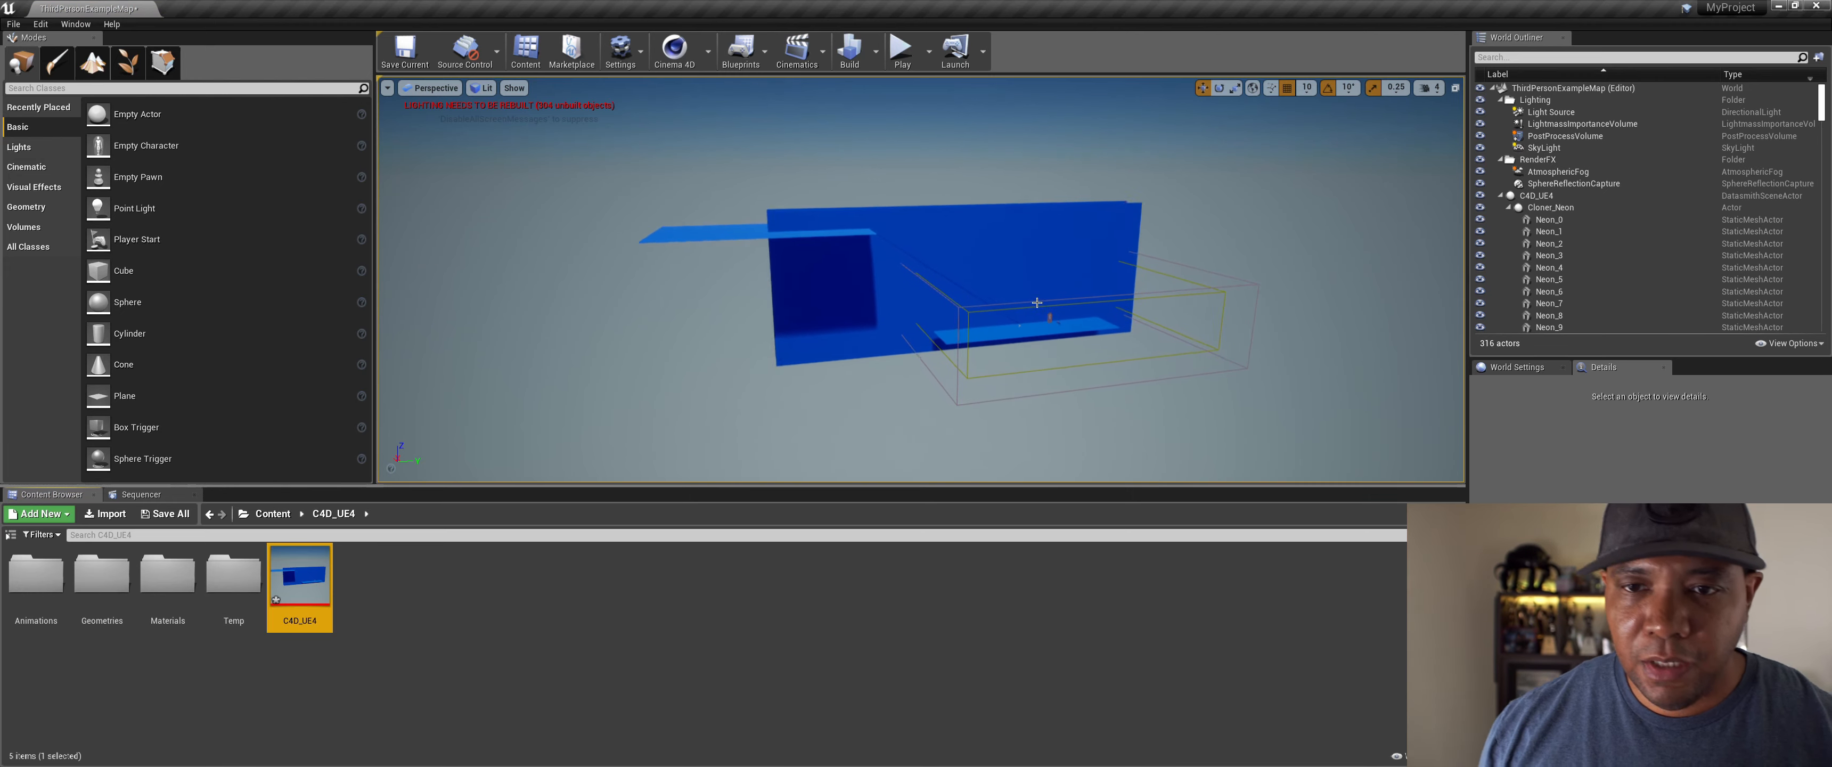
pyautogui.scroll(2, 1051, 299)
pyautogui.keyDown('alt'); pyautogui.moveTo(1051, 300); pyautogui.dragTo(942, 311); pyautogui.keyUp('alt')
pyautogui.scroll(3, 1022, 333)
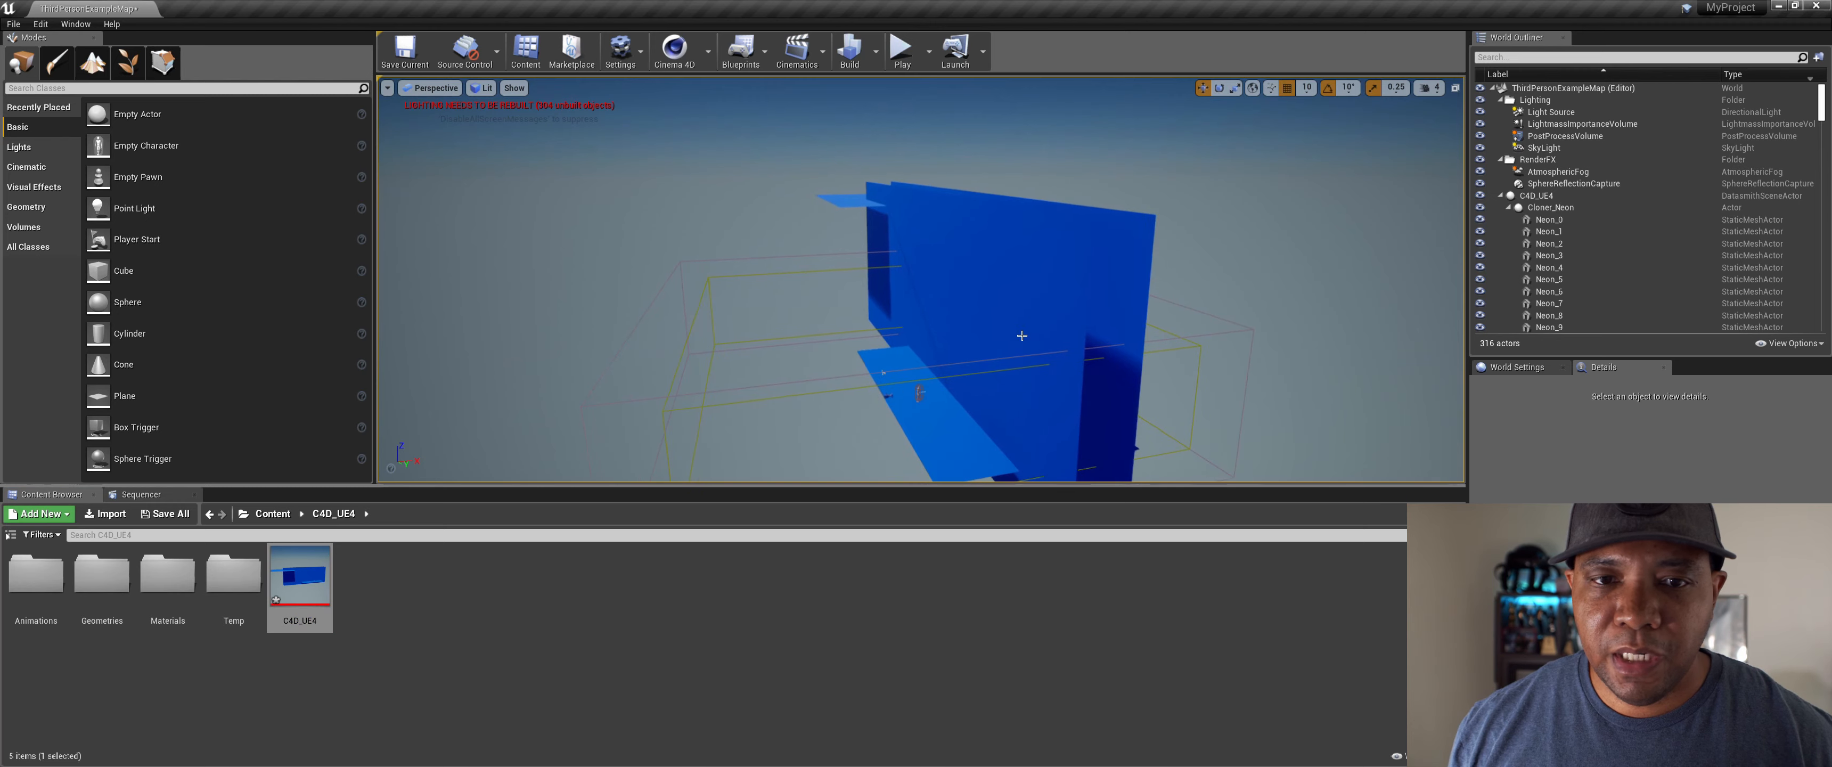
pyautogui.keyDown('alt'); pyautogui.moveTo(1063, 401); pyautogui.dragTo(989, 405); pyautogui.keyUp('alt')
pyautogui.scroll(2, 1031, 385)
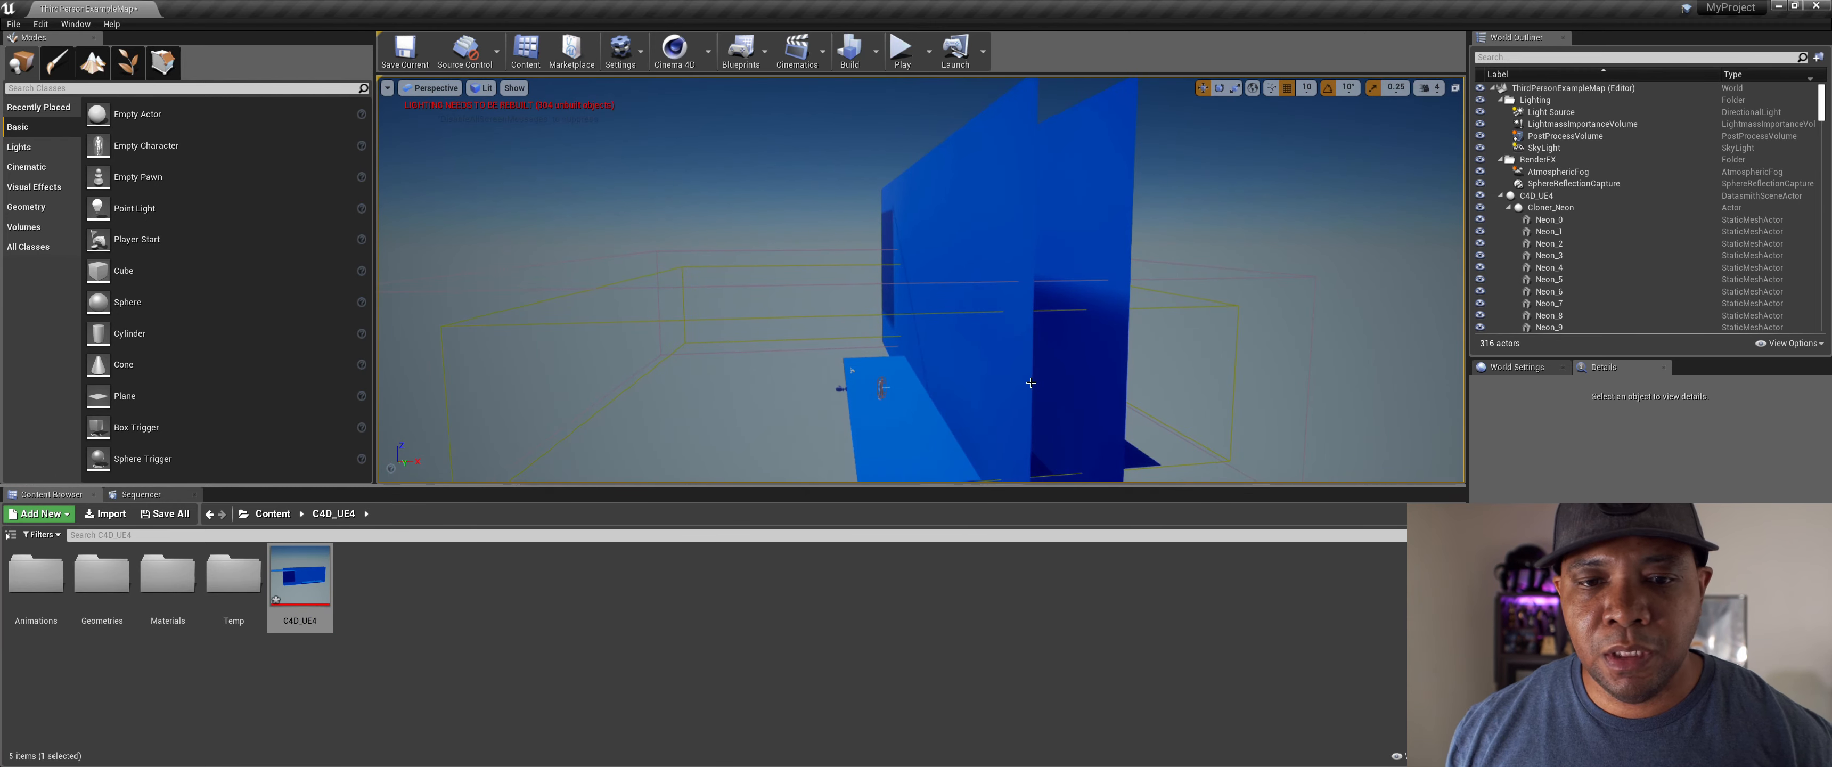
pyautogui.keyDown('alt'); pyautogui.moveTo(1017, 375); pyautogui.dragTo(892, 357, button='middle'); pyautogui.keyUp('alt')
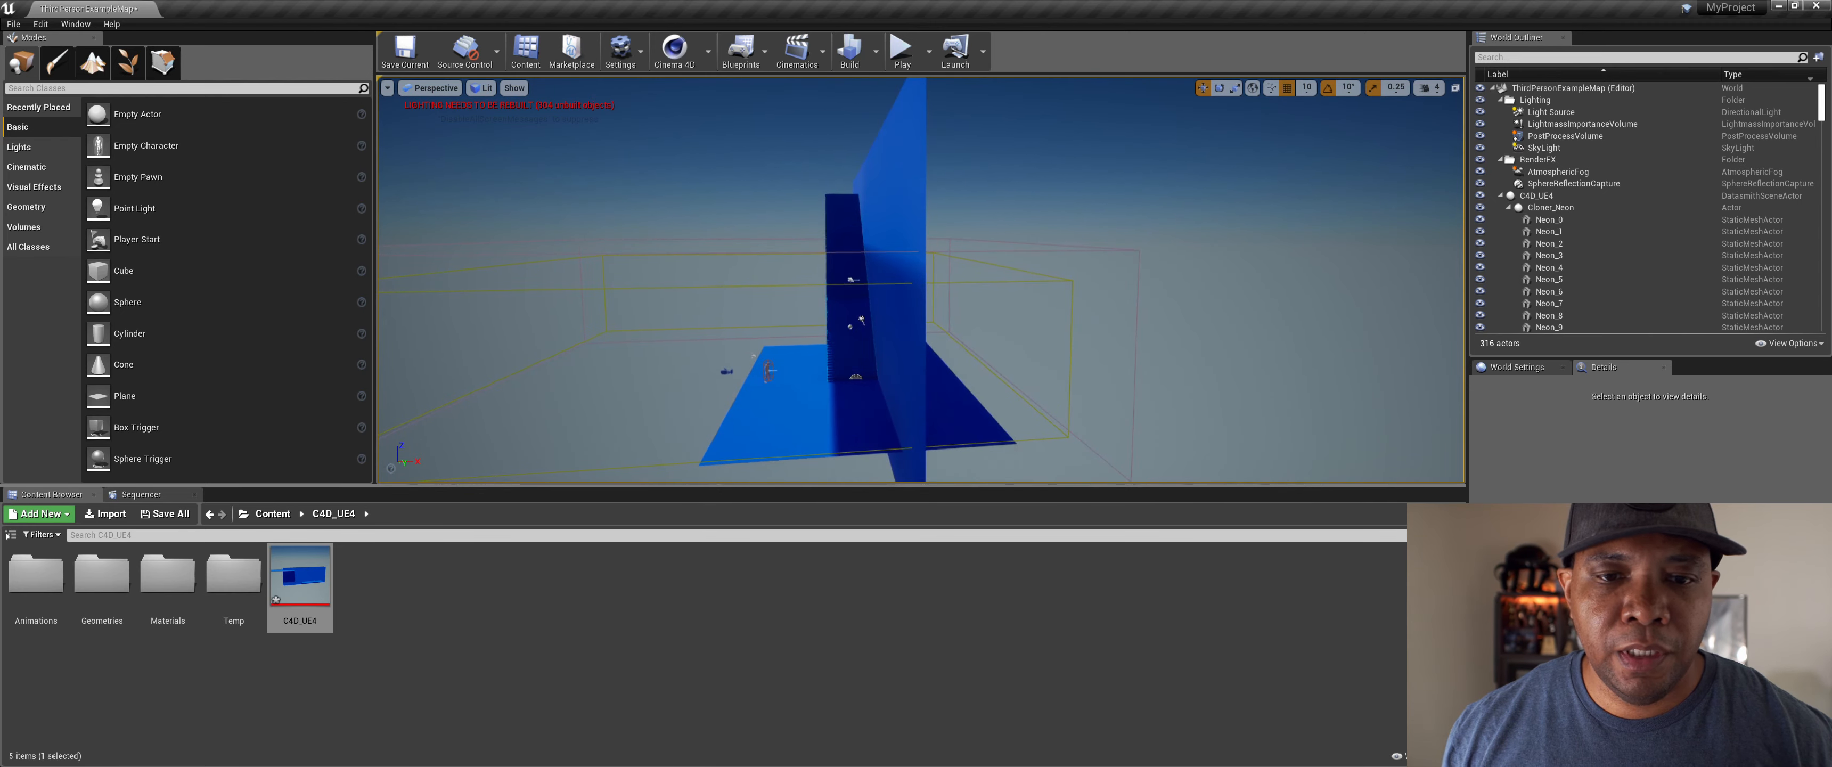
pyautogui.keyDown('alt'); pyautogui.moveTo(893, 357); pyautogui.dragTo(1066, 388); pyautogui.keyUp('alt')
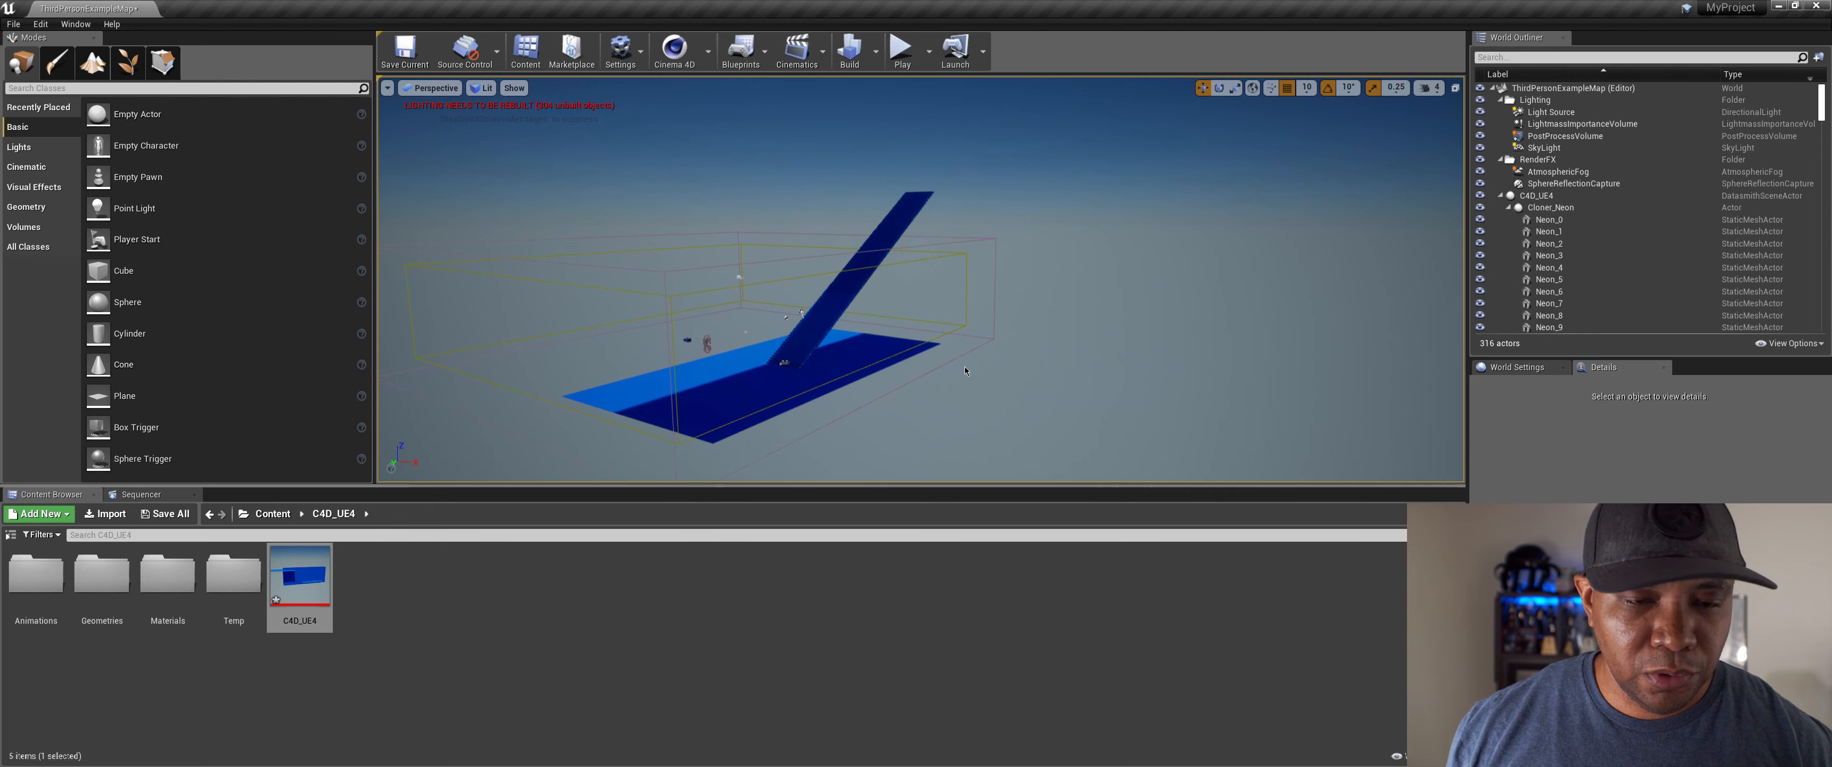
# Step: Flip the Wall mesh that hides the staircase by setting its X scale to -1.0
pyautogui.keyDown('alt'); pyautogui.moveTo(964, 366); pyautogui.dragTo(889, 368); pyautogui.keyUp('alt')
pyautogui.scroll(5, 897, 360)
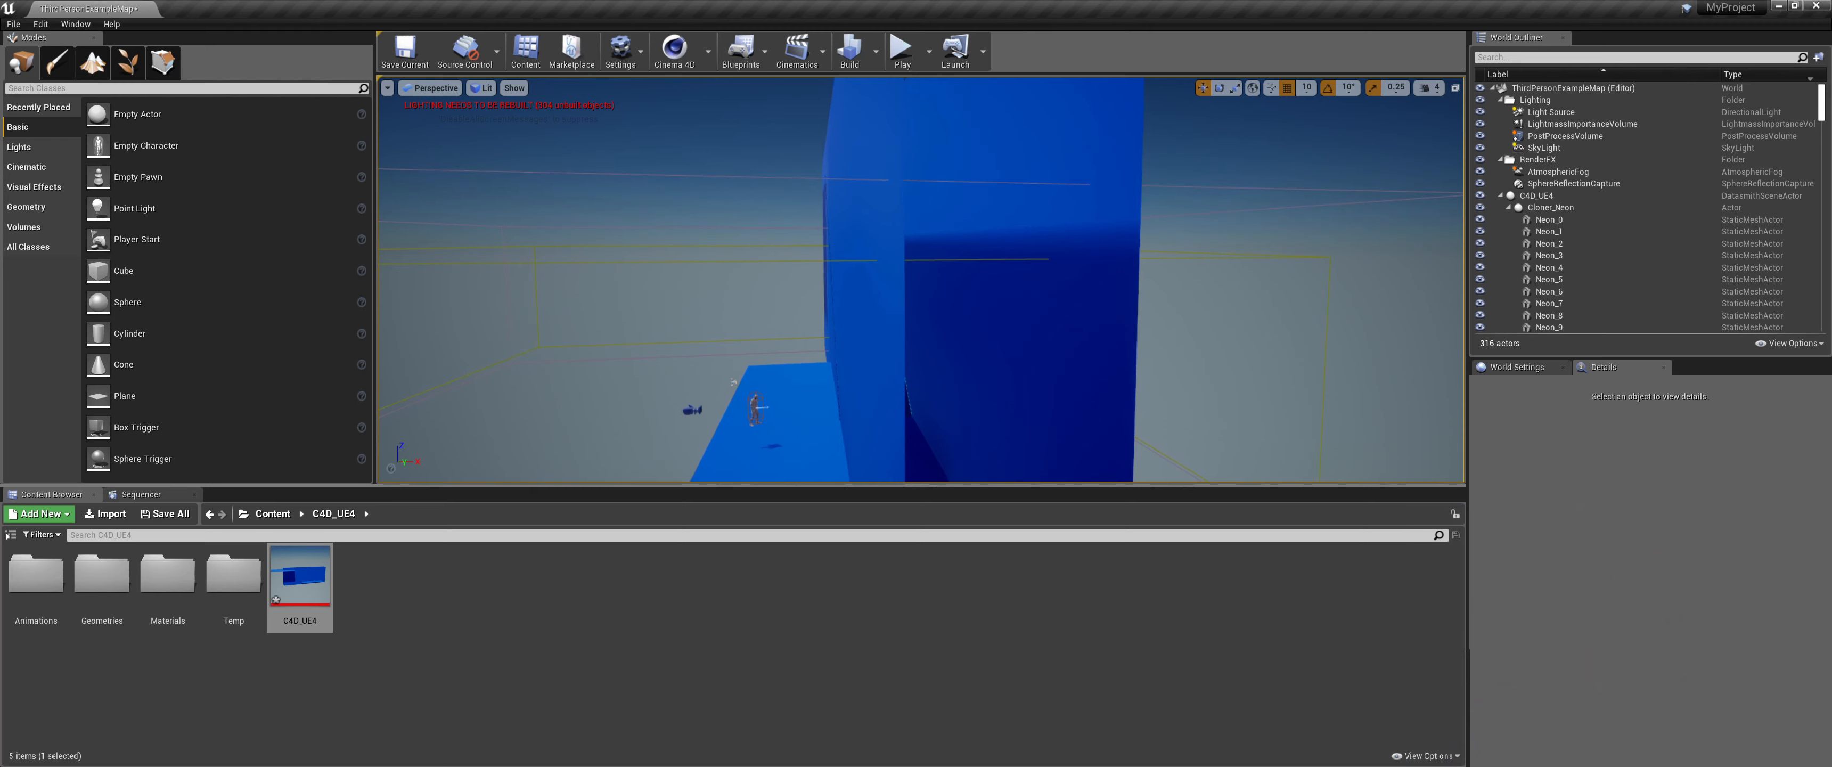
pyautogui.click(856, 297)
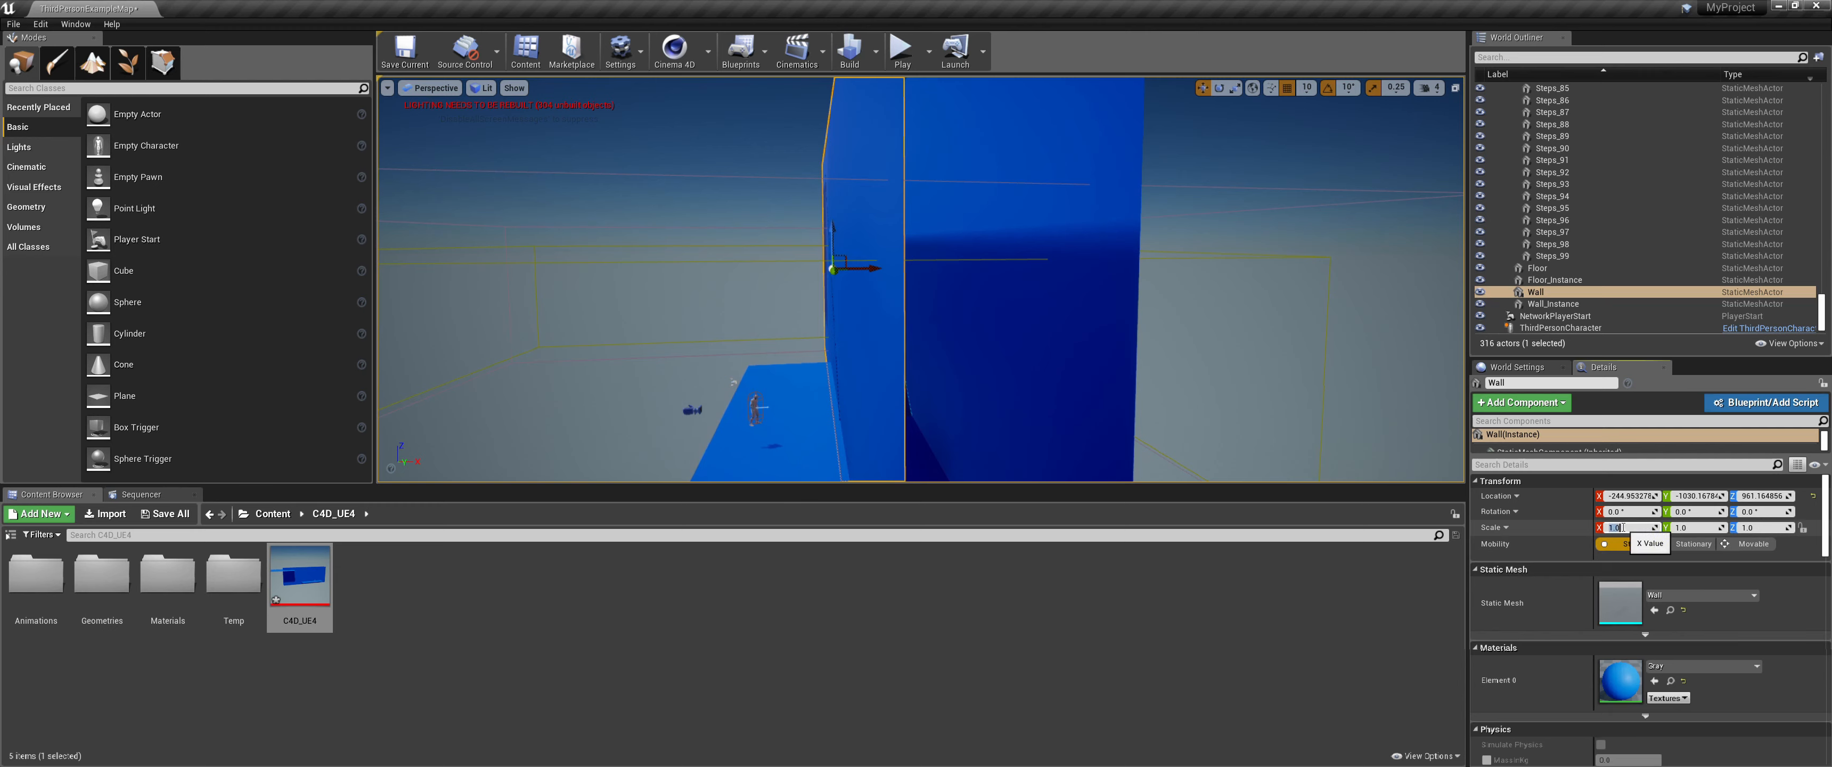
pyautogui.press('Return')
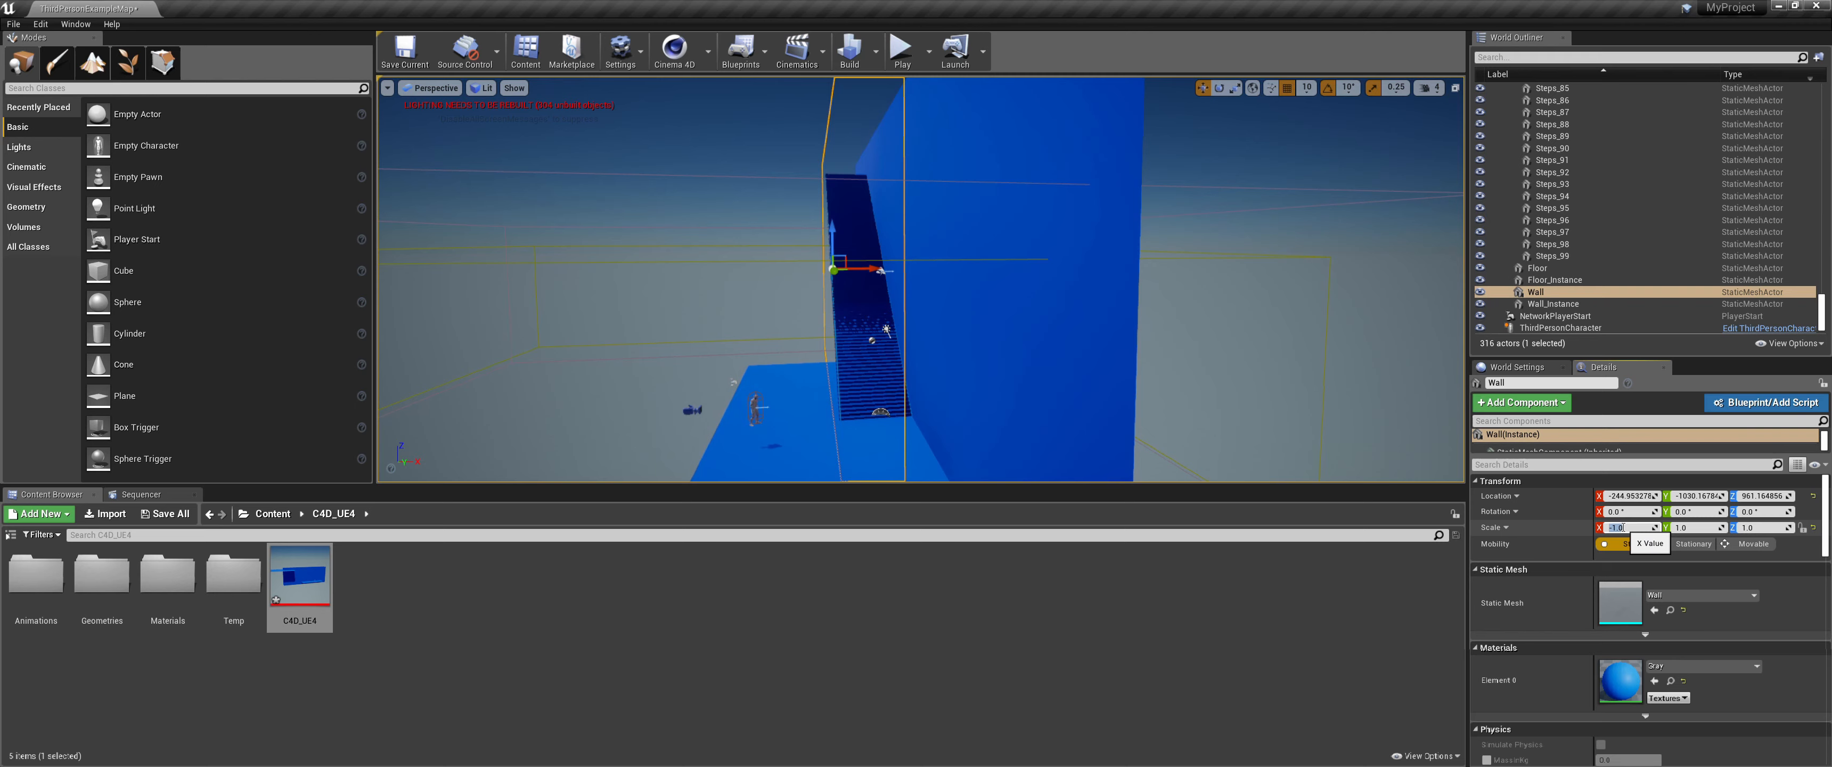
pyautogui.keyDown('alt'); pyautogui.moveTo(832, 355); pyautogui.dragTo(757, 355); pyautogui.keyUp('alt')
pyautogui.scroll(4, 832, 355)
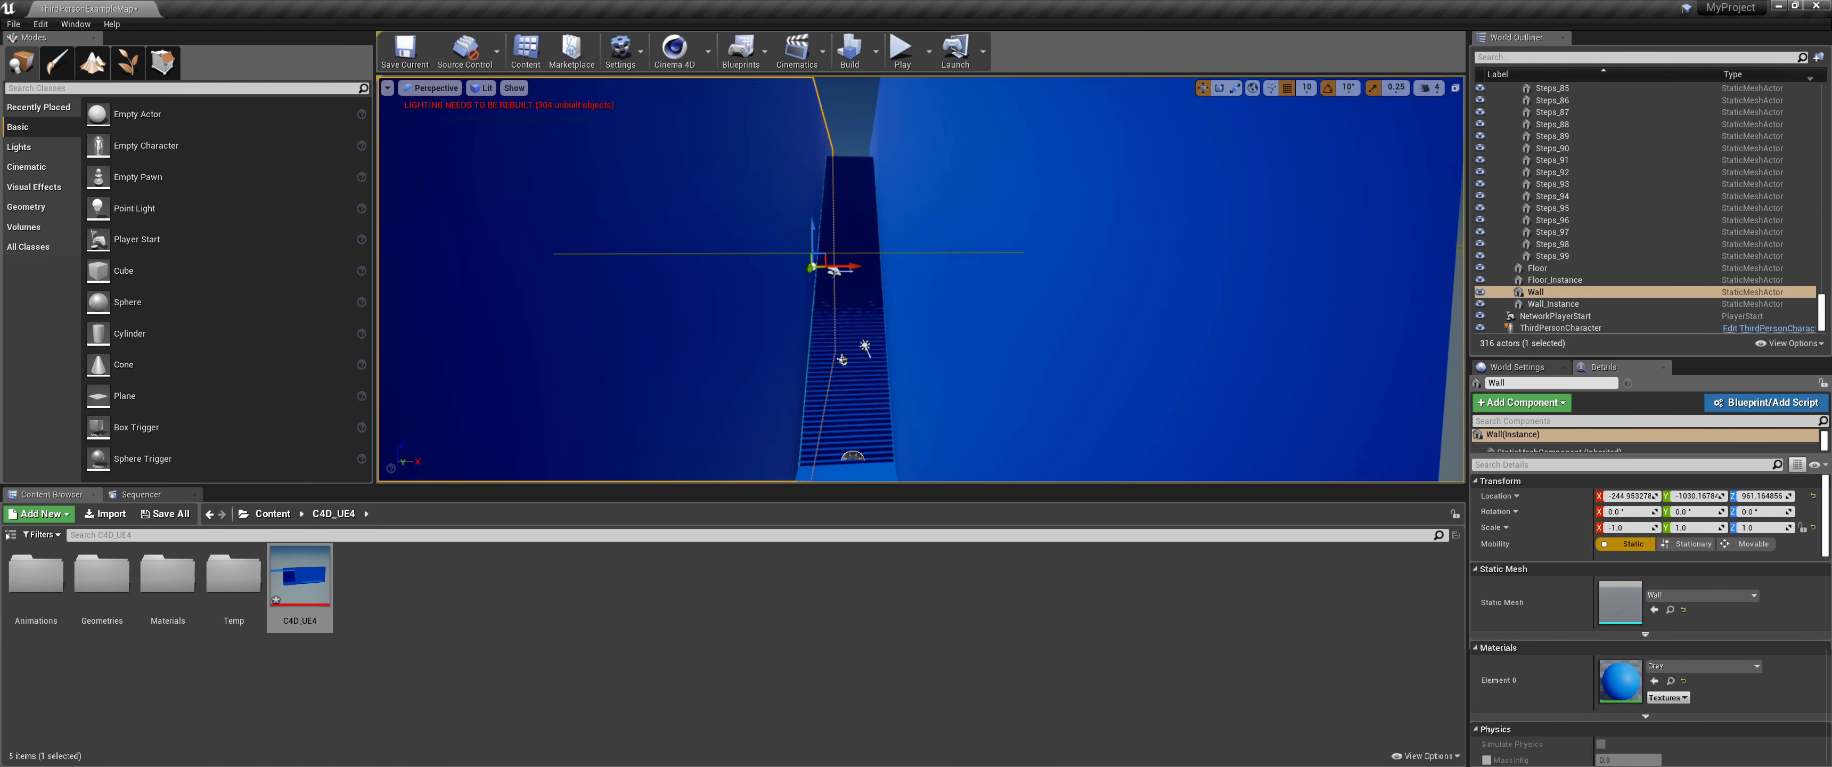
pyautogui.scroll(-3, 840, 342)
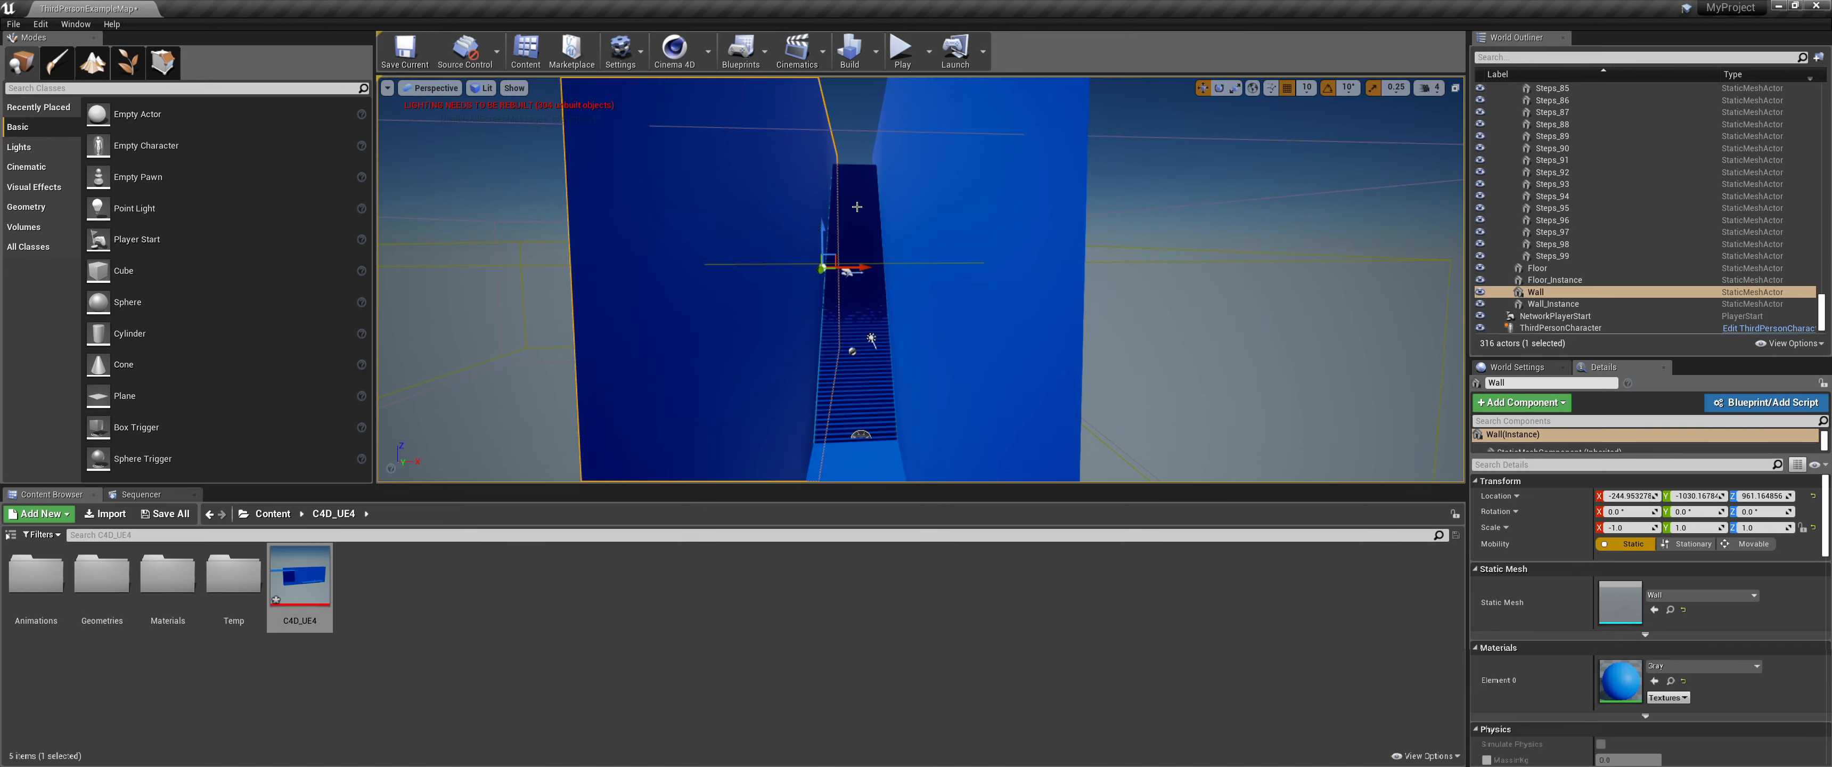
pyautogui.moveTo(857, 207)
pyautogui.keyDown('alt'); pyautogui.mouseDown()
pyautogui.moveTo(858, 177)
pyautogui.moveTo(860, 306)
pyautogui.moveTo(855, 217)
pyautogui.moveTo(829, 302)
pyautogui.moveTo(838, 188)
pyautogui.mouseUp(); pyautogui.keyUp('alt')
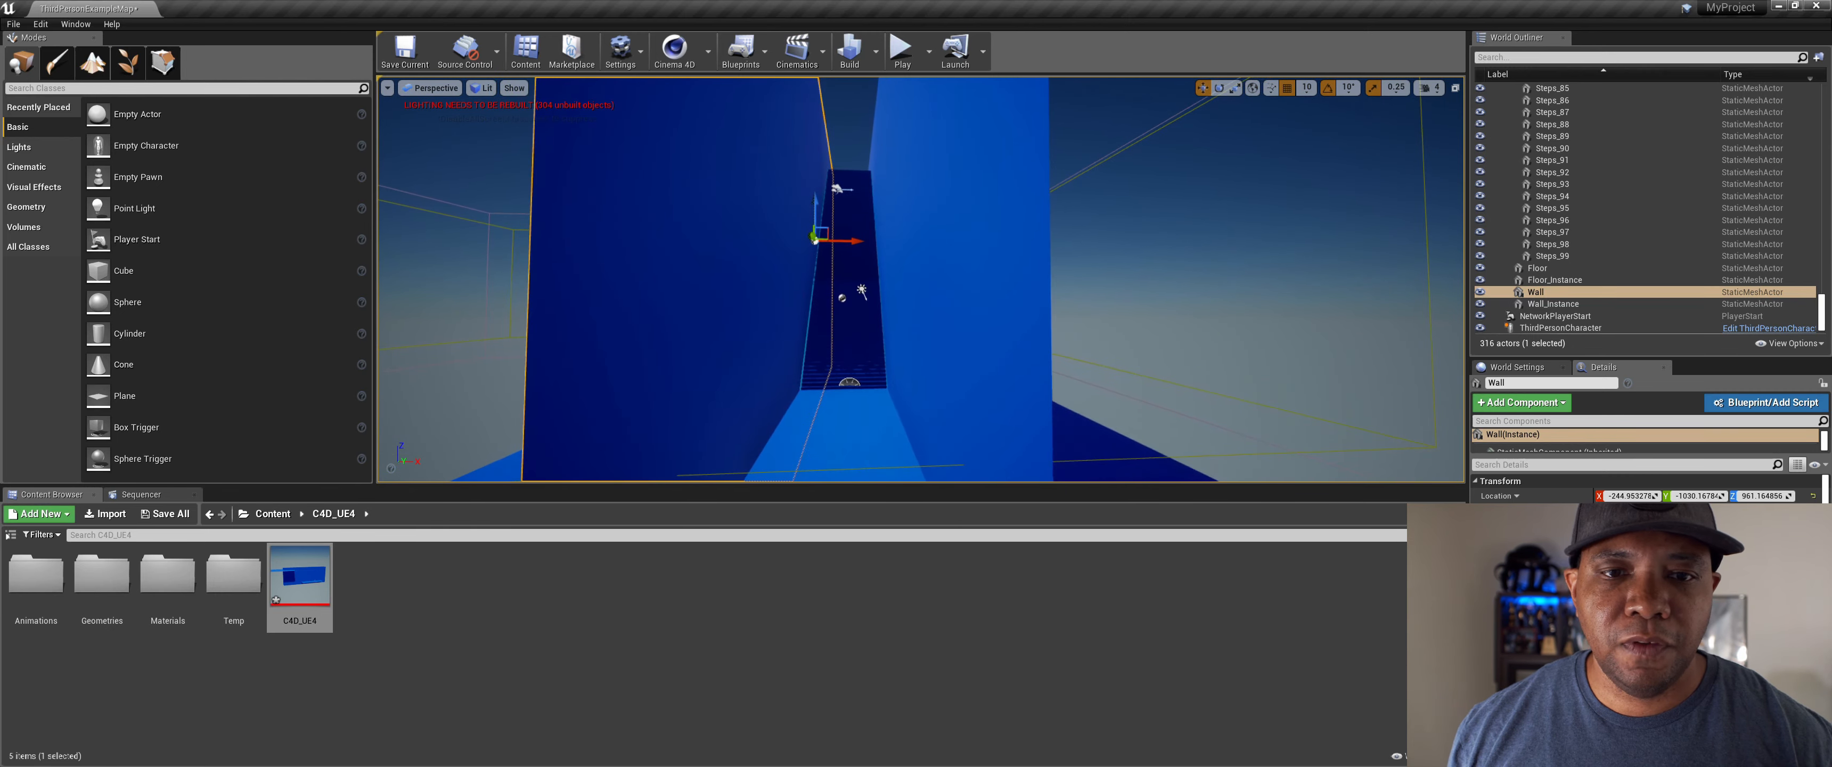
# Step: Move the ThirdPersonCharacter between the walls onto the floor before the stairs, at about X -20, Y 1460, Z 96
pyautogui.moveTo(839, 213); pyautogui.dragTo(777, 209, button='middle')
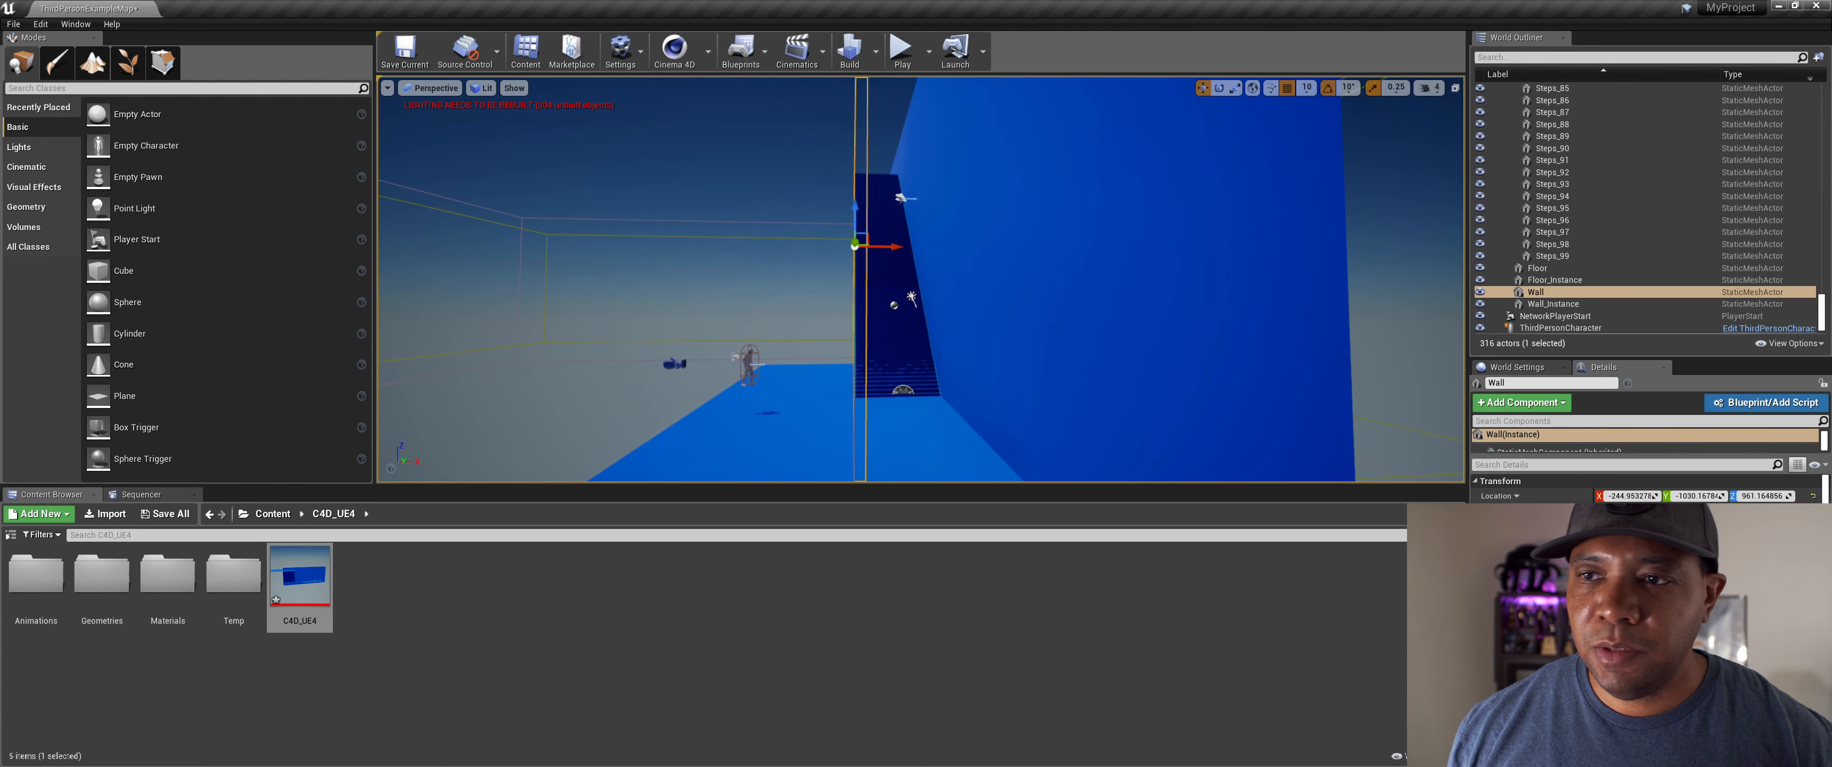
pyautogui.click(745, 364)
pyautogui.moveTo(769, 364); pyautogui.dragTo(908, 370)
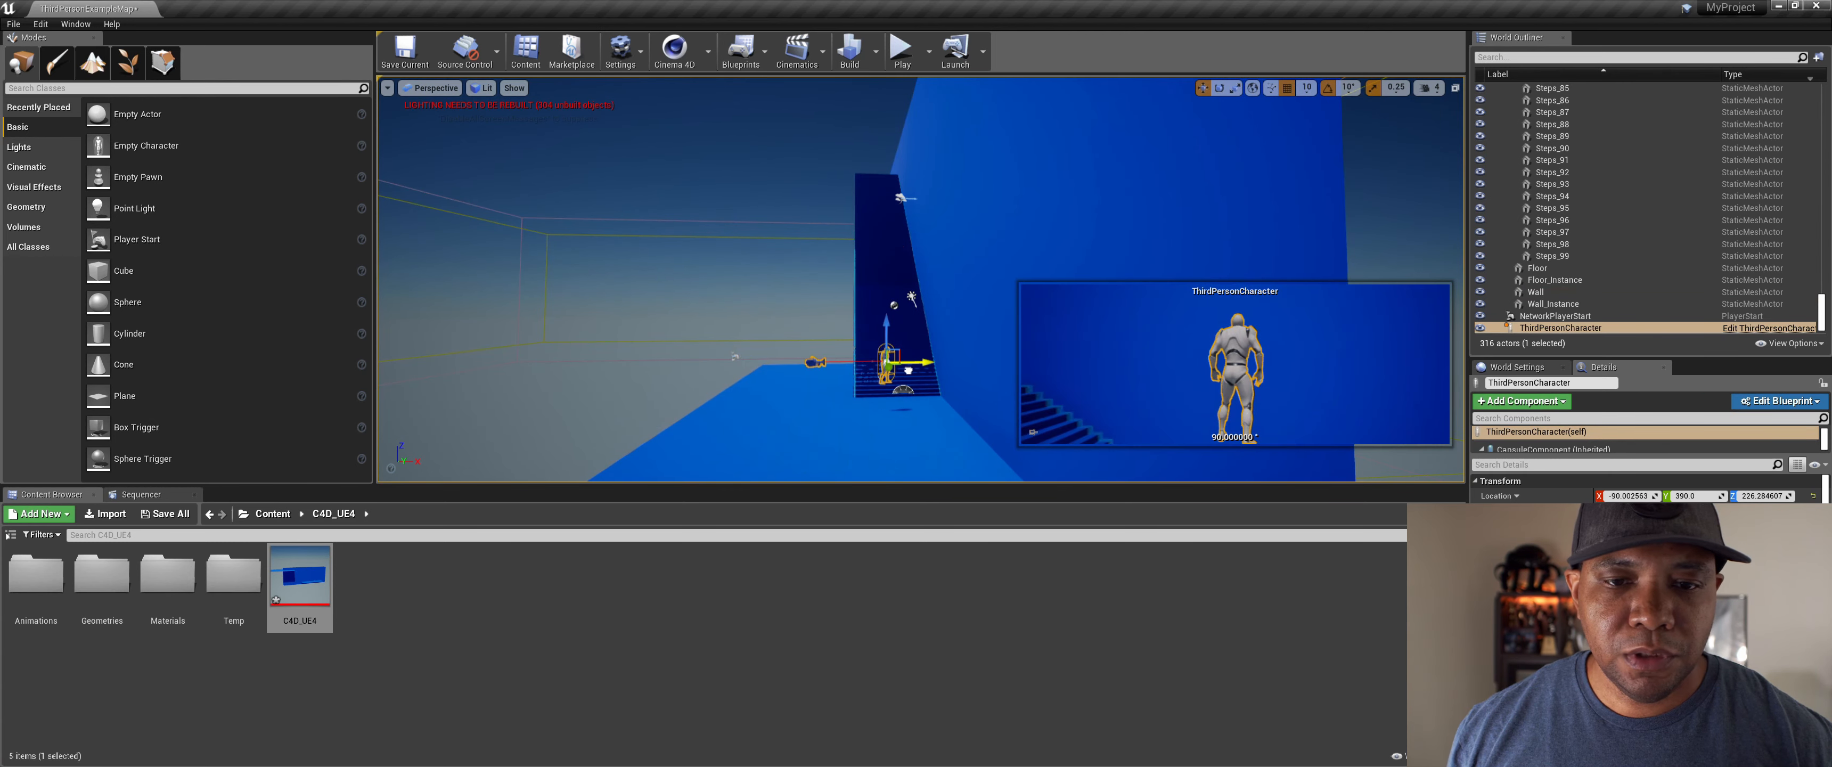
pyautogui.scroll(4, 905, 373)
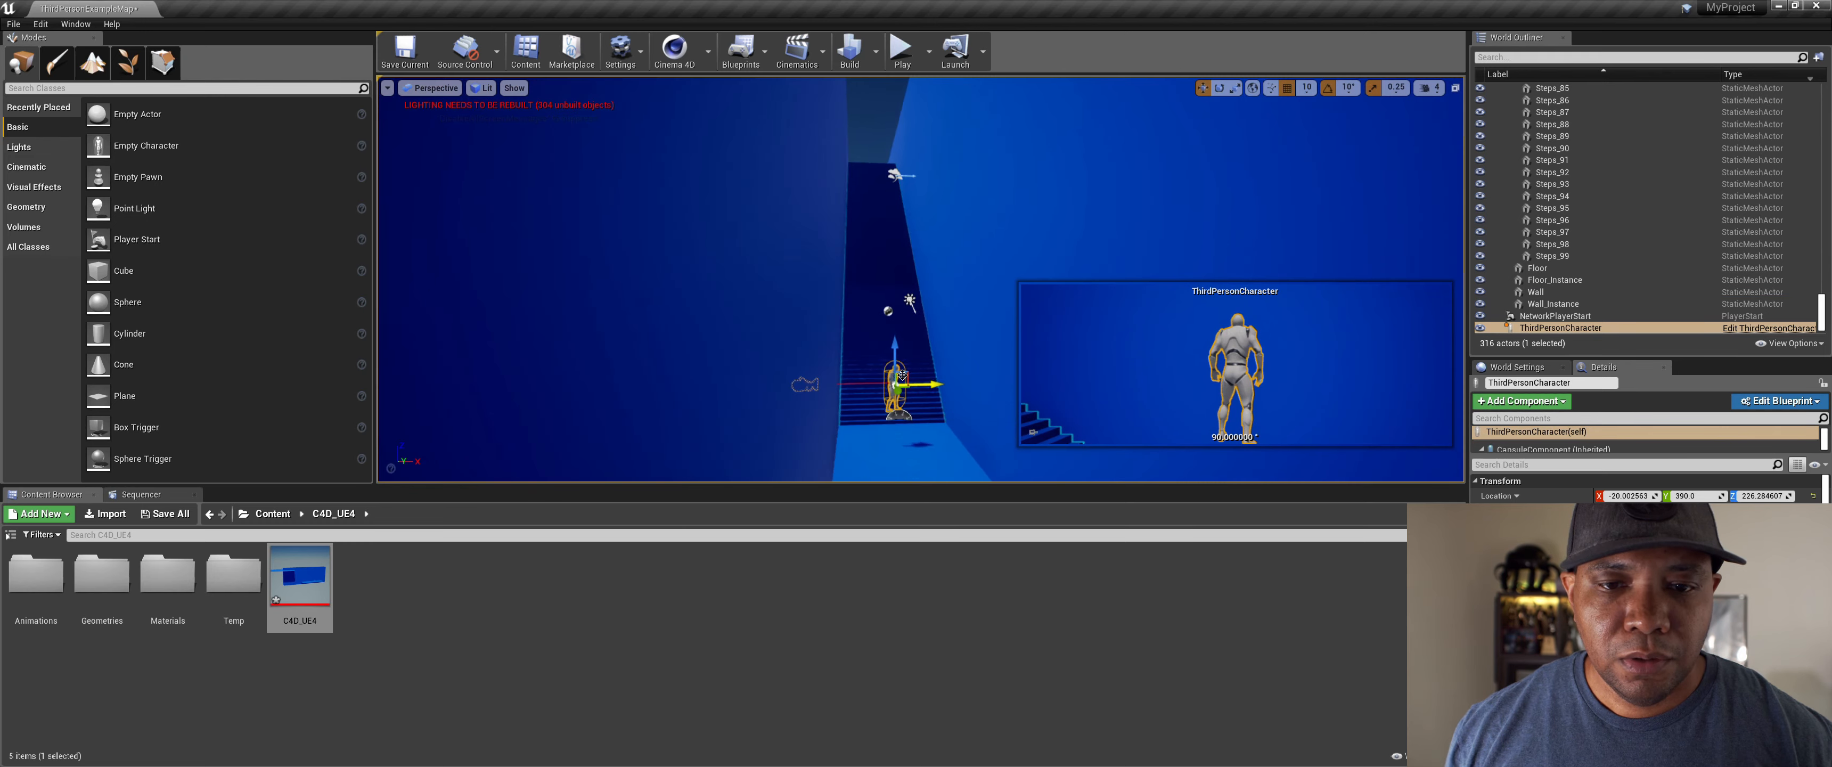
pyautogui.moveTo(894, 402)
pyautogui.mouseDown()
pyautogui.moveTo(895, 341)
pyautogui.moveTo(898, 387)
pyautogui.mouseUp()
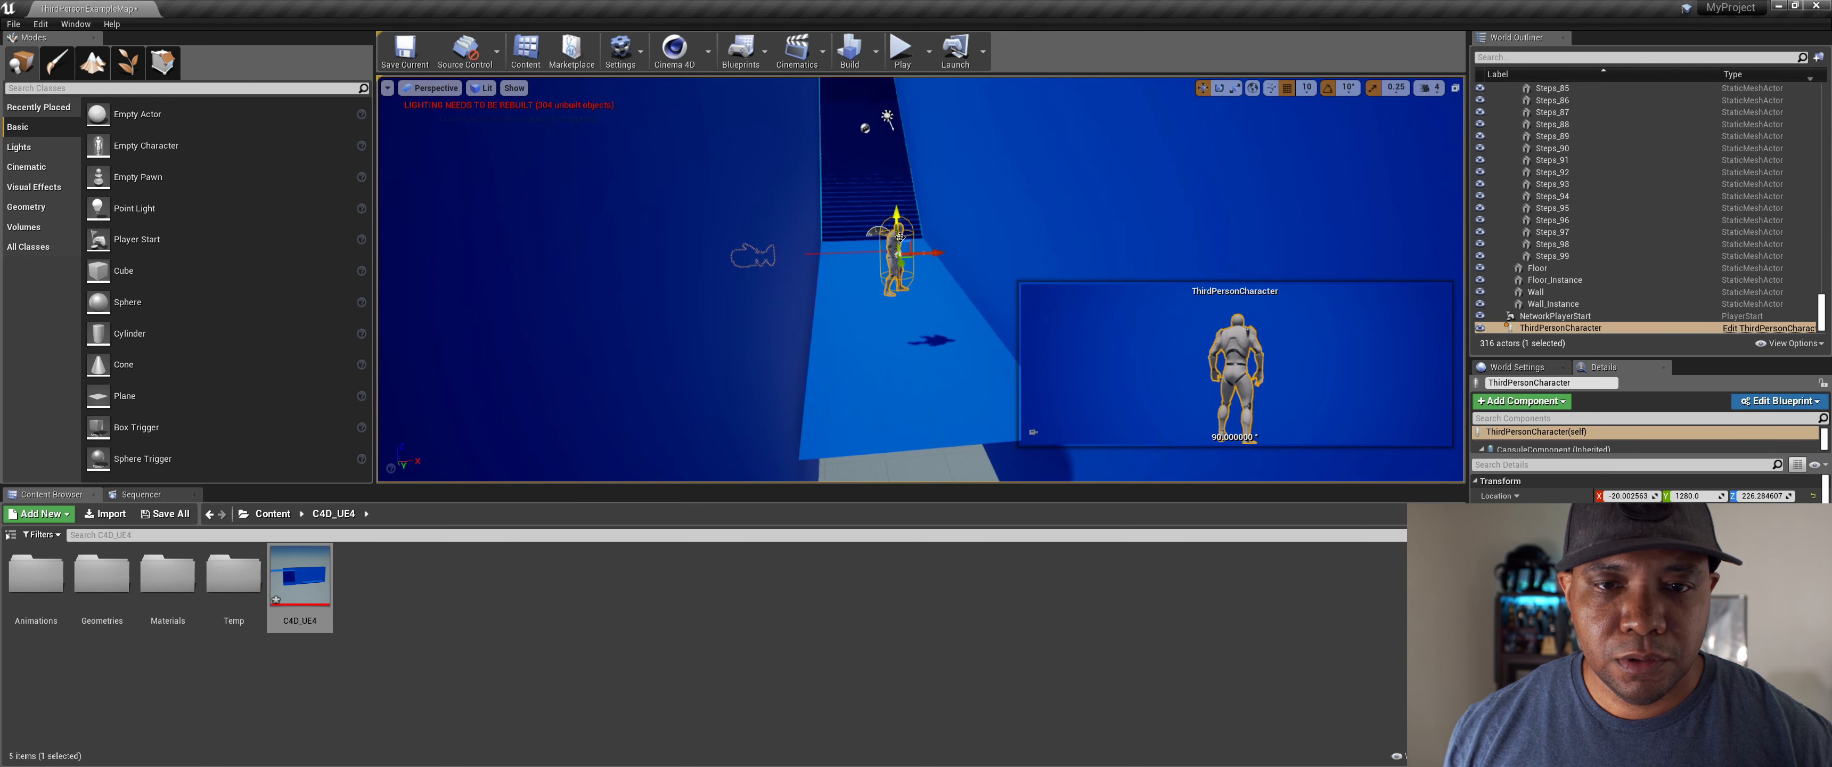
pyautogui.moveTo(903, 261); pyautogui.dragTo(906, 286)
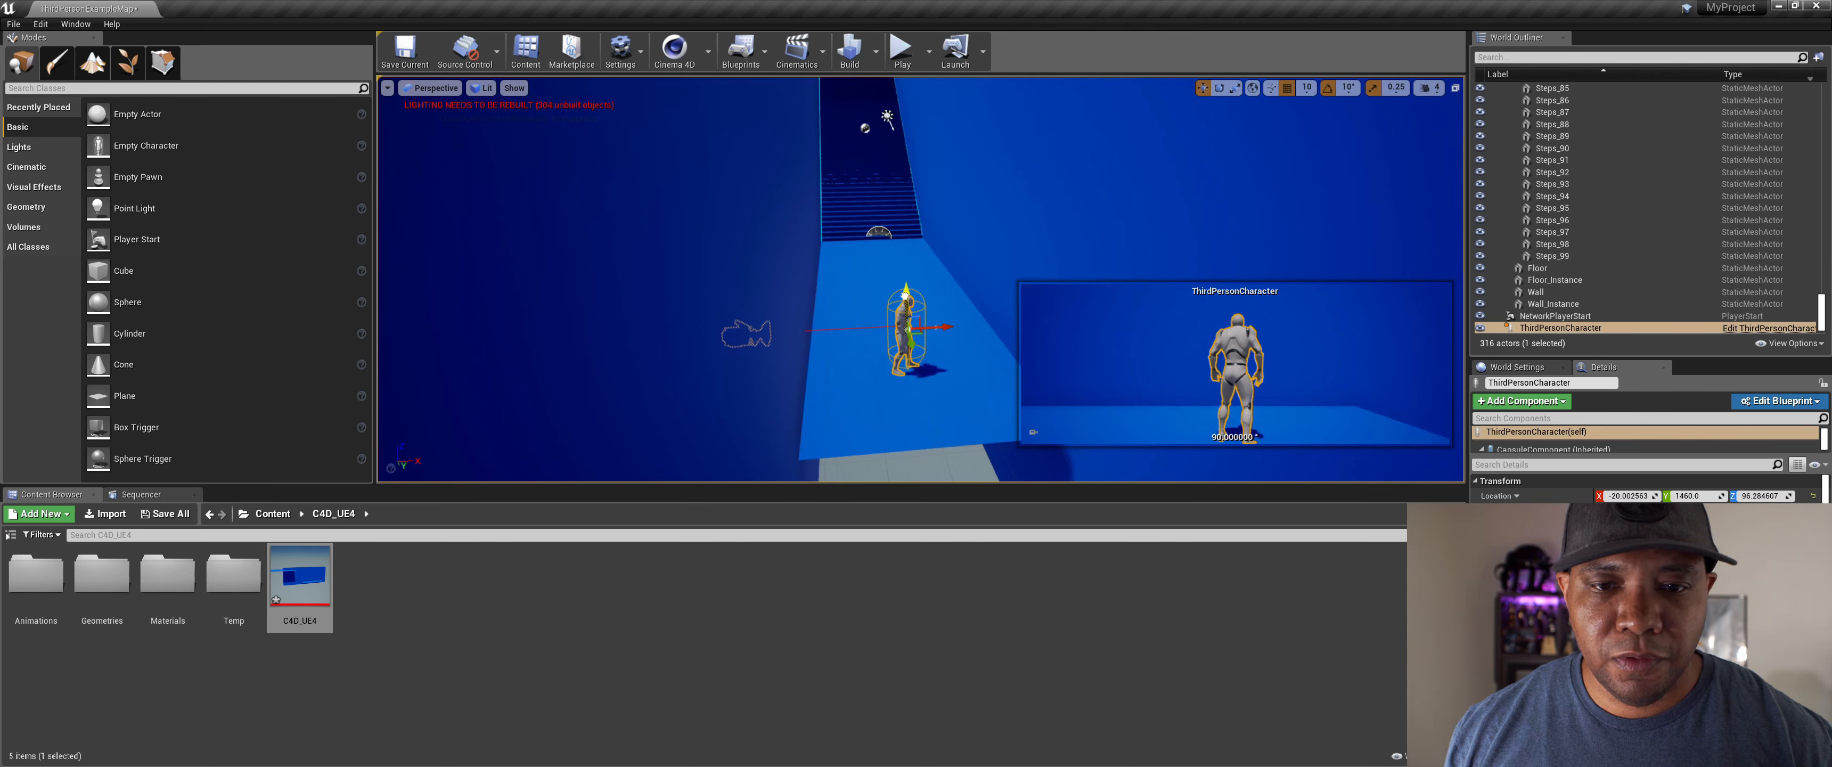
# Step: Select the Floor mesh under the character and open its static mesh asset for editing
pyautogui.scroll(4, 924, 383)
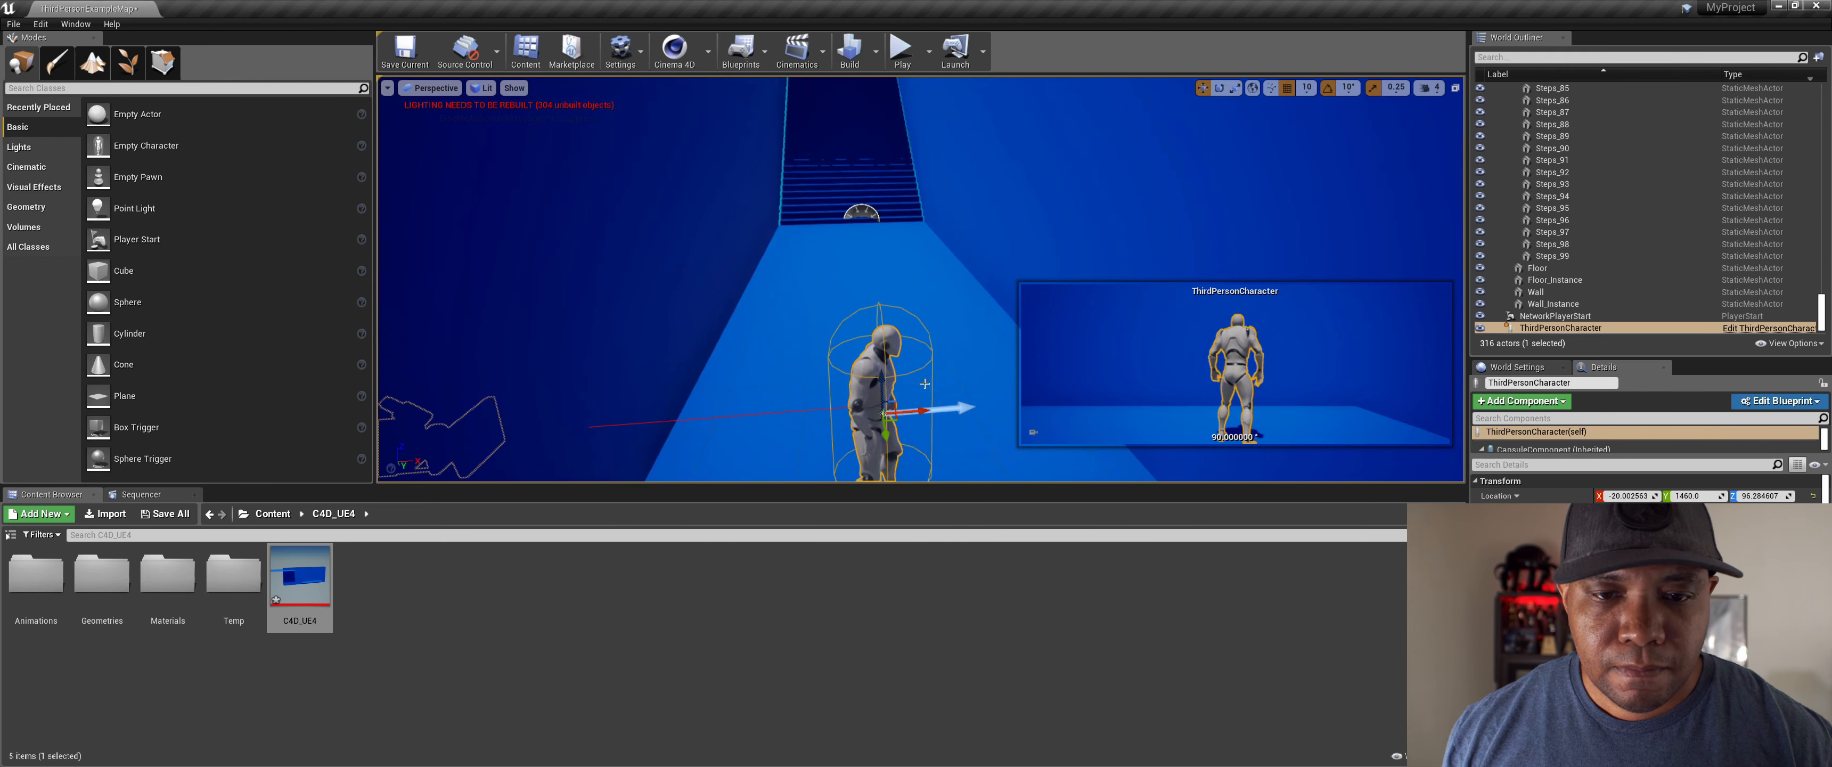
pyautogui.moveTo(900, 374); pyautogui.dragTo(897, 431, button='middle')
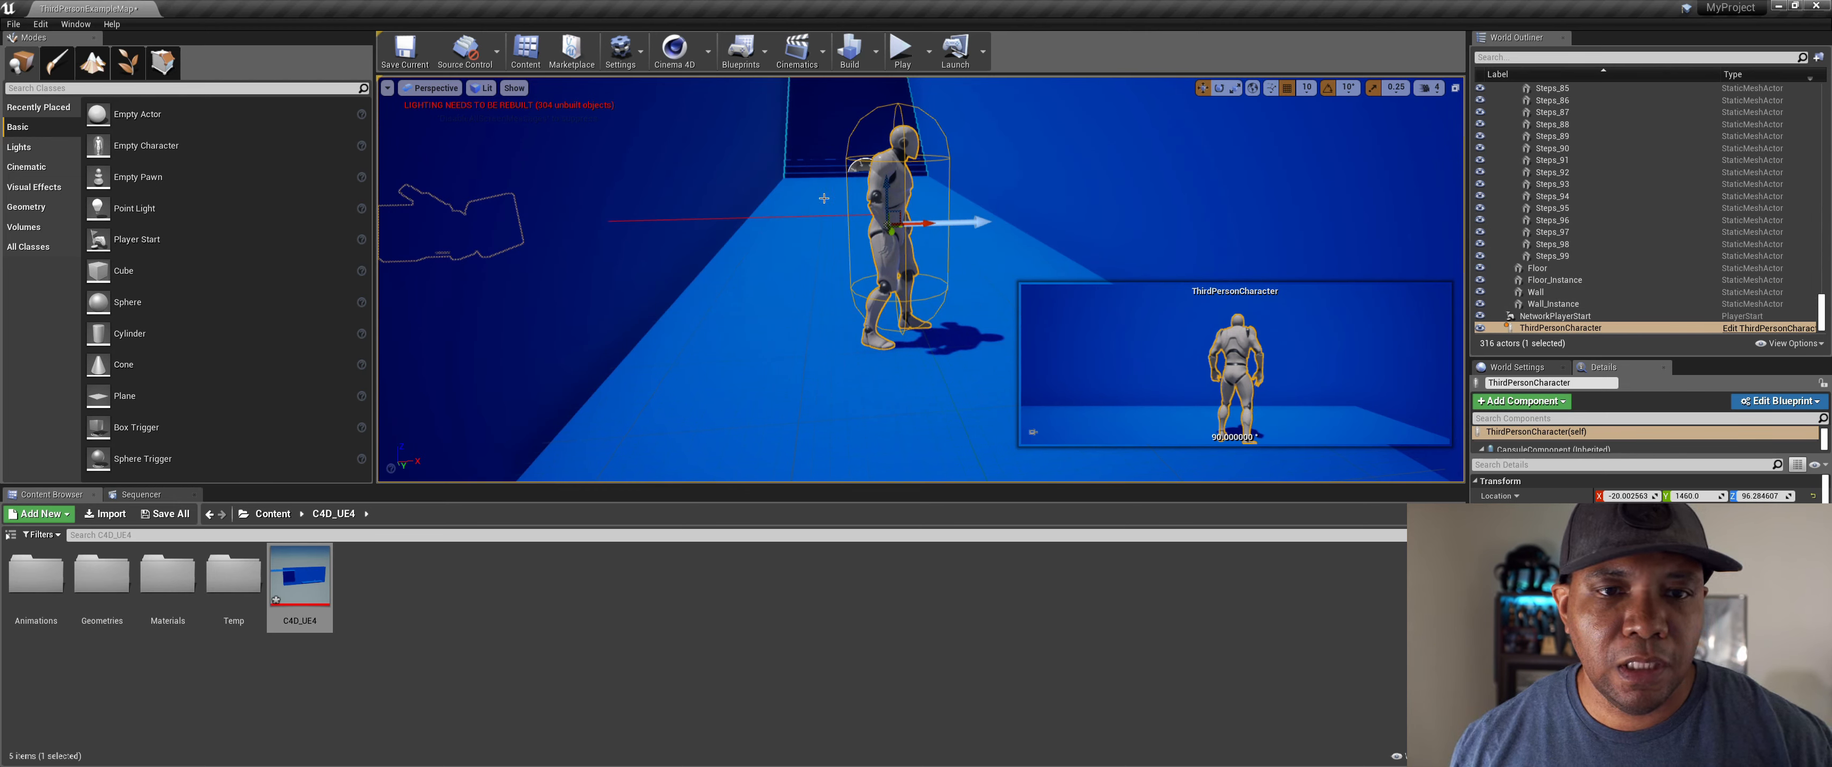
pyautogui.click(778, 269)
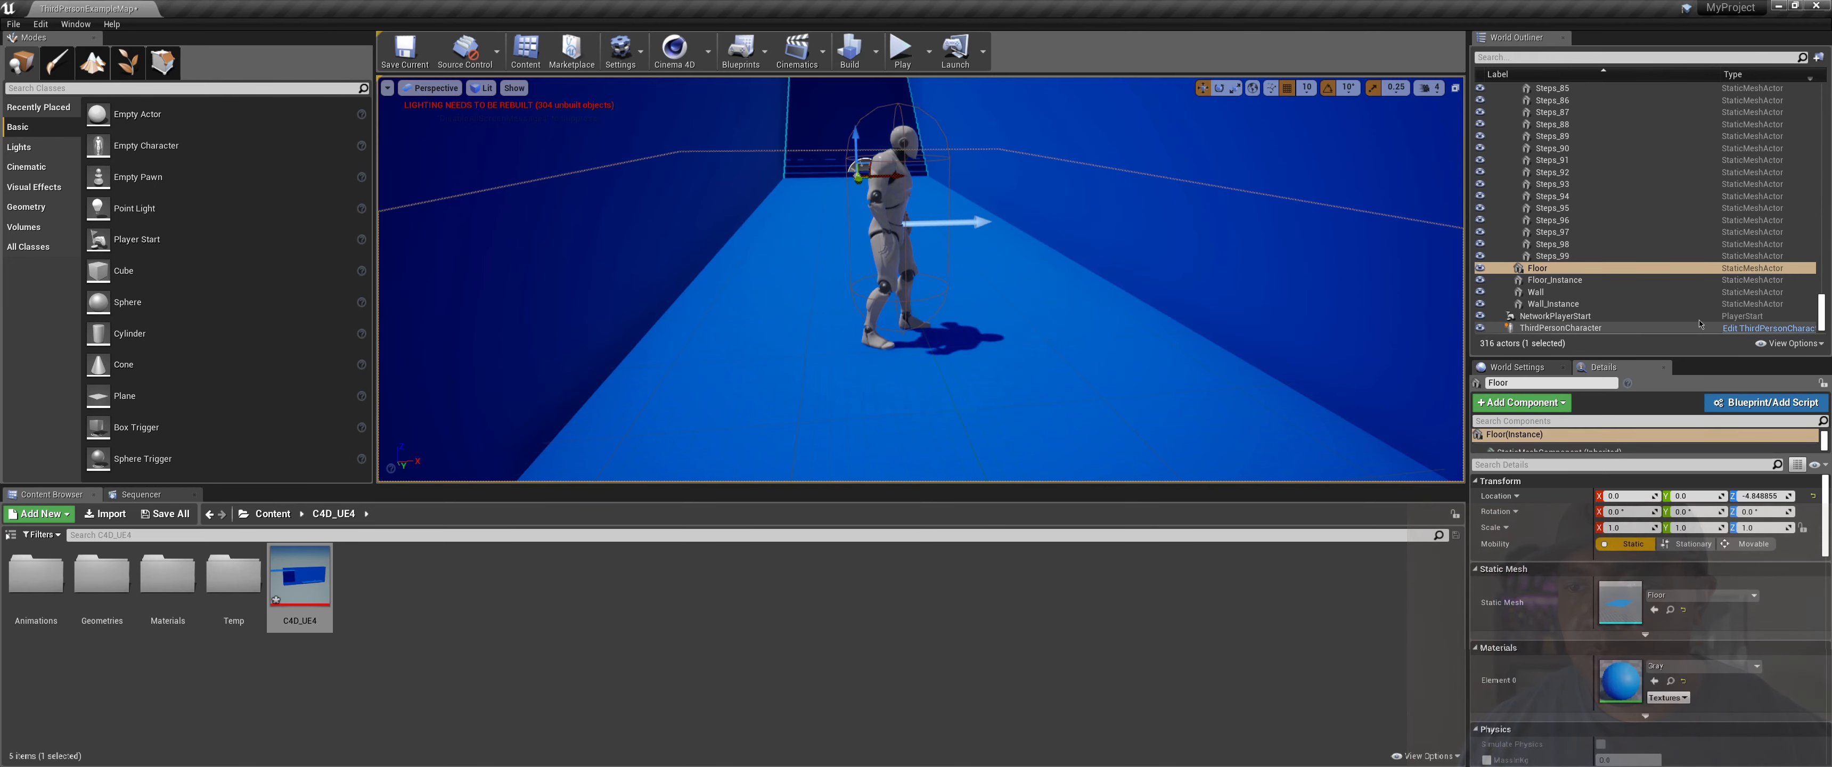
pyautogui.click(1541, 272)
pyautogui.click(1541, 269)
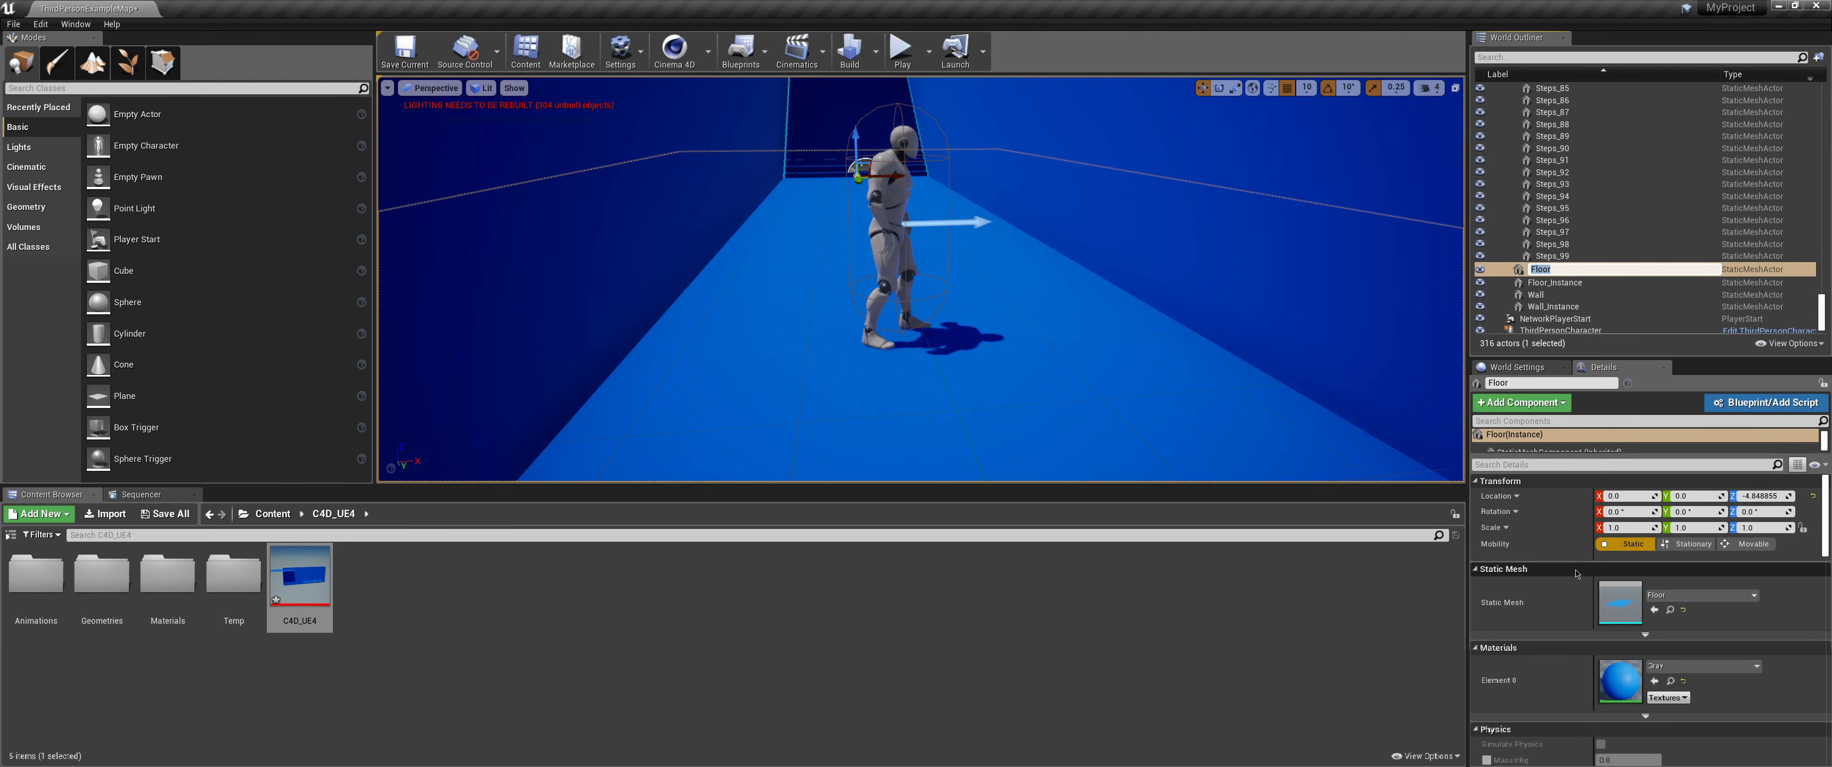
pyautogui.doubleClick(1613, 596)
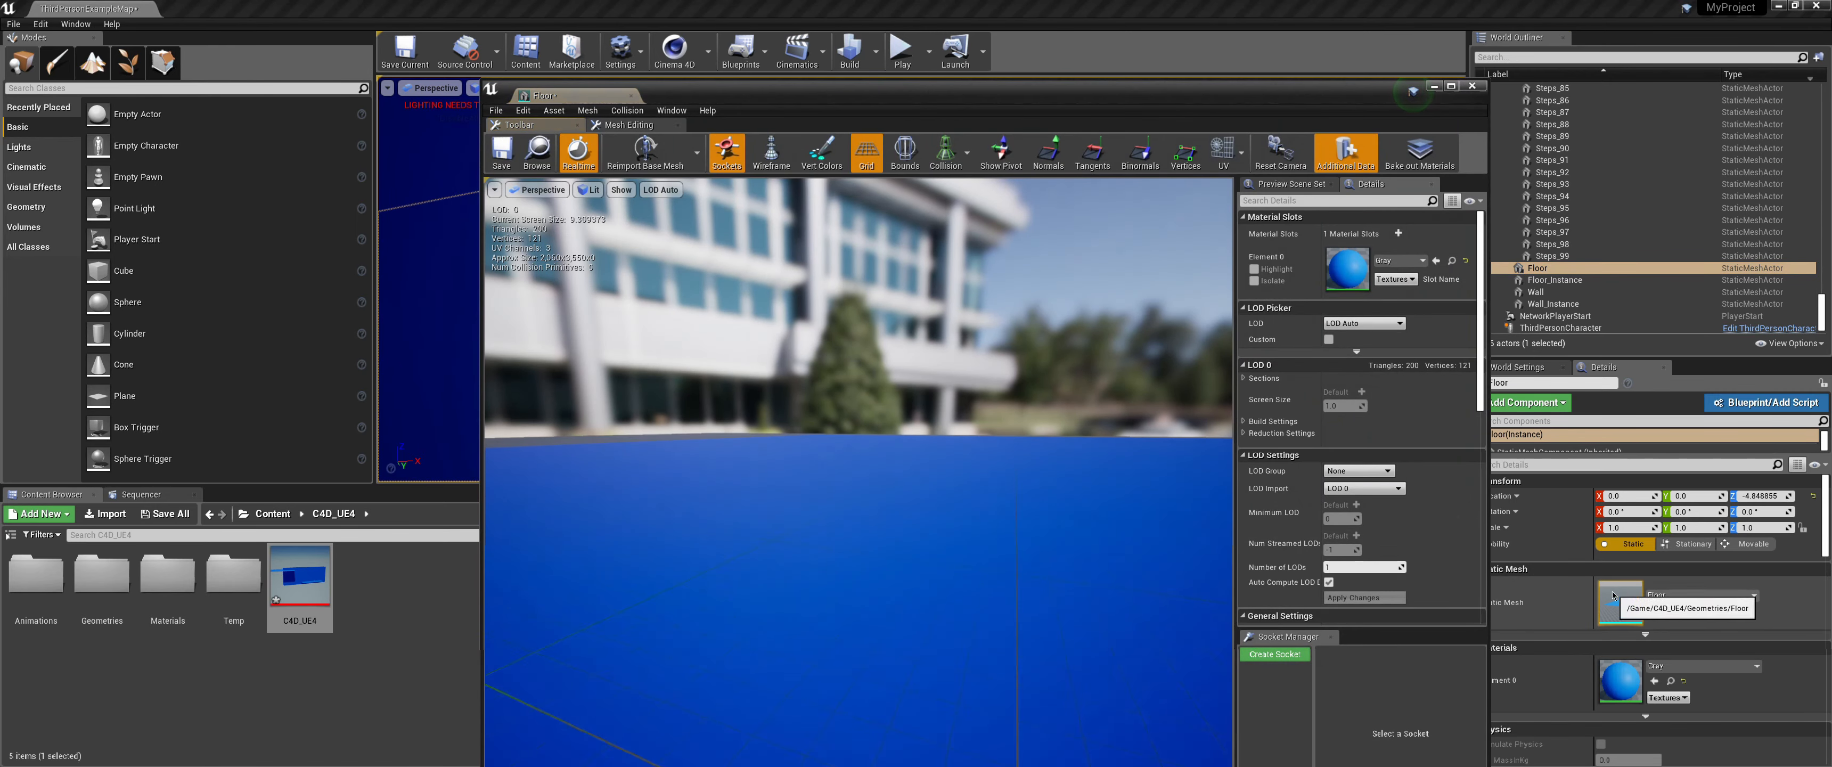
pyautogui.scroll(-3, 872, 467)
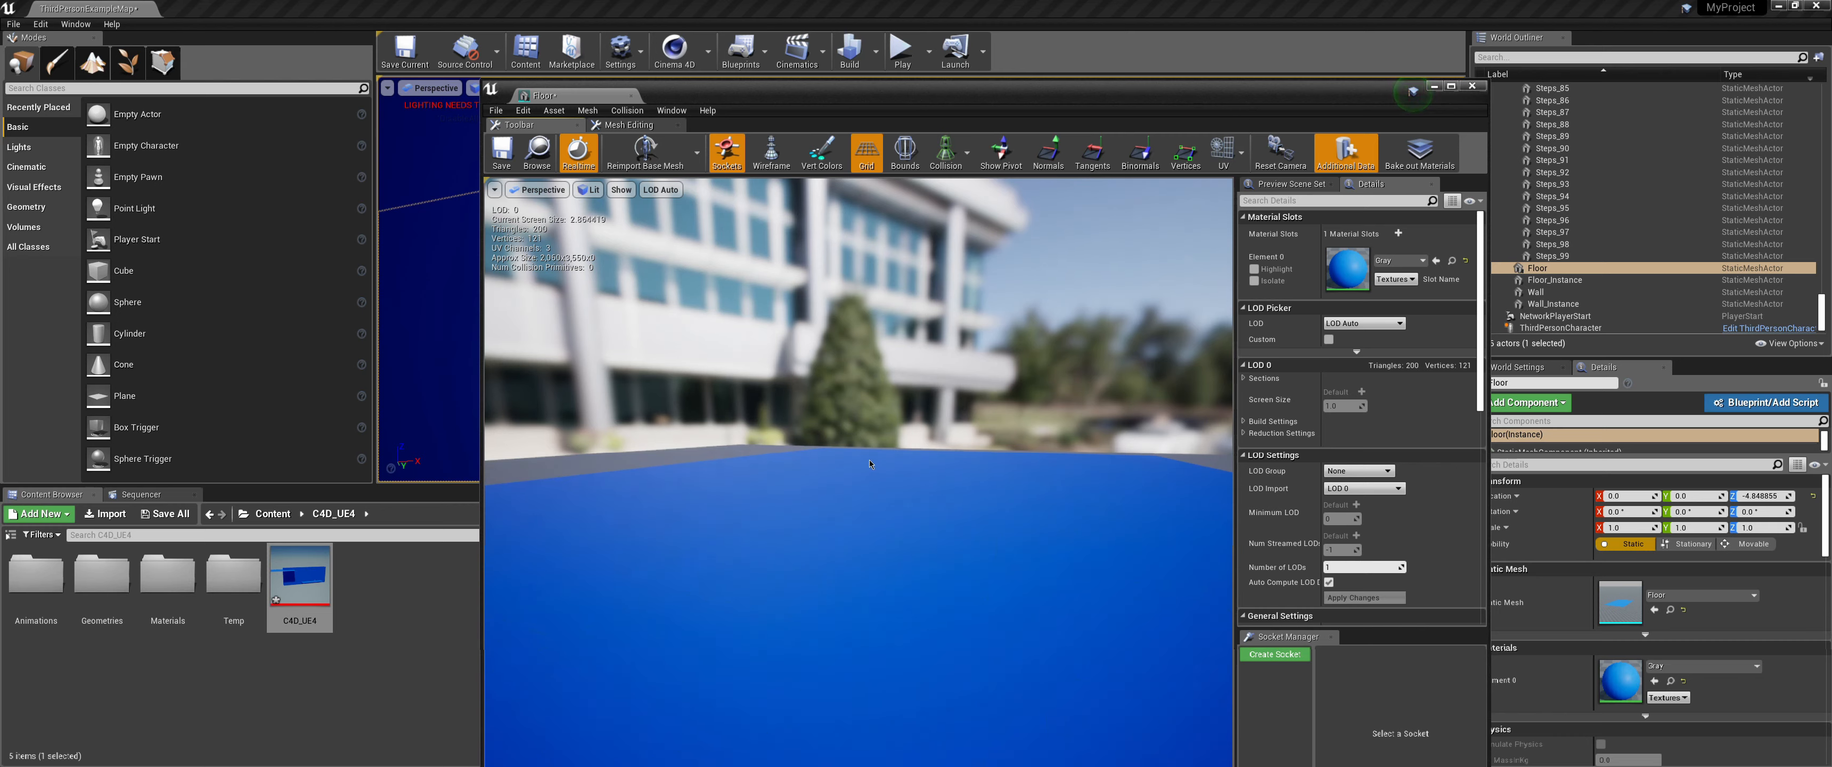
# Step: Add a box simplified collision to the Floor mesh, save the asset and close its editor
pyautogui.scroll(-2, 870, 455)
pyautogui.moveTo(870, 457); pyautogui.dragTo(752, 455)
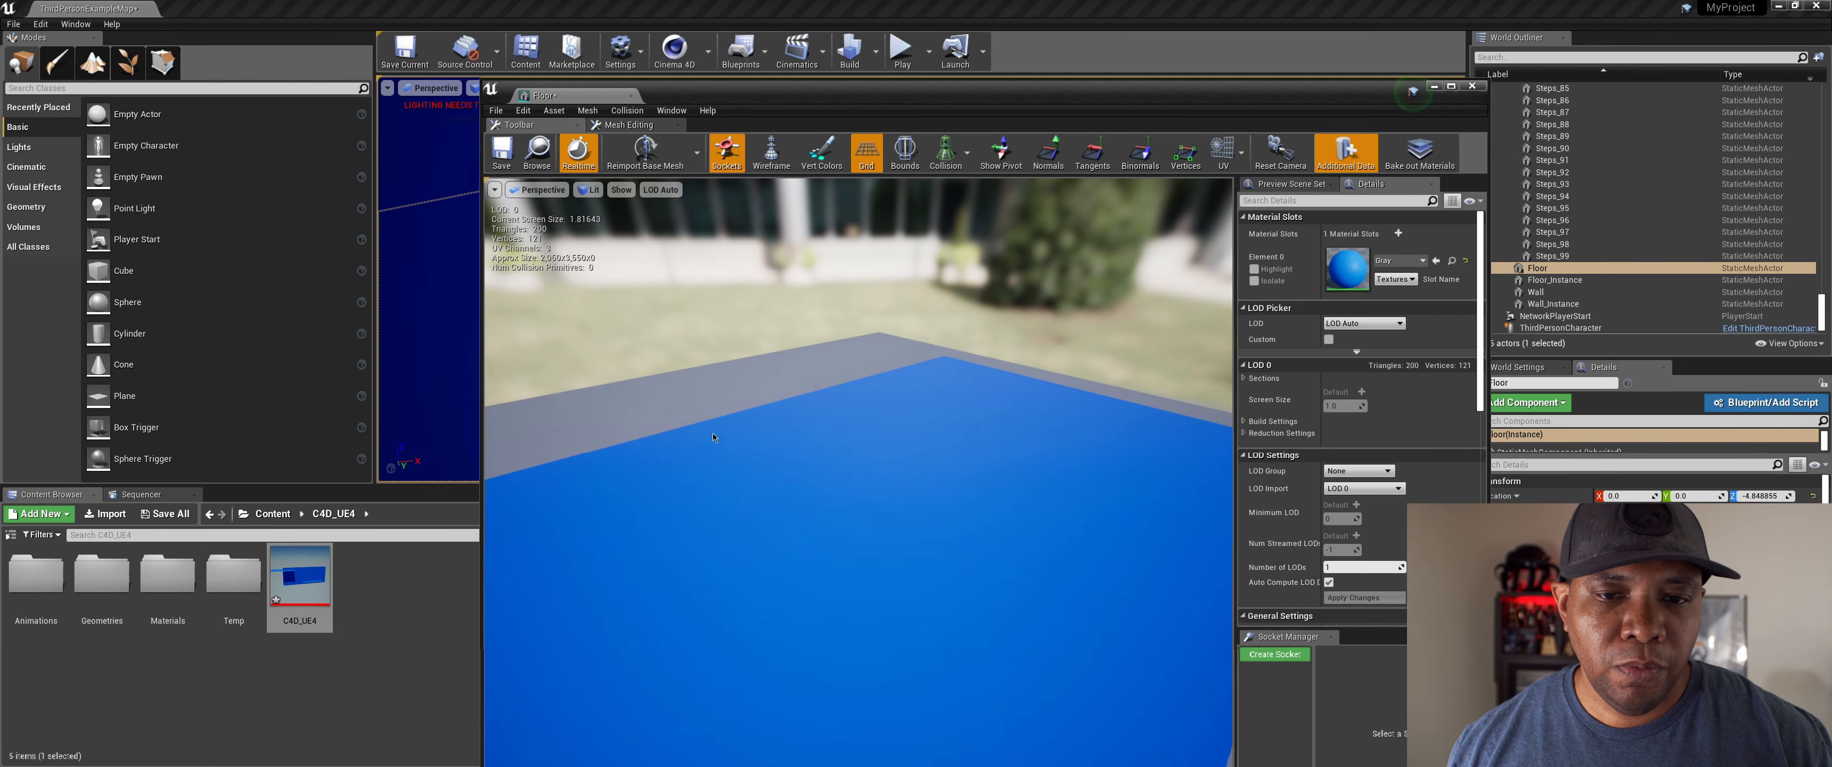
pyautogui.click(622, 110)
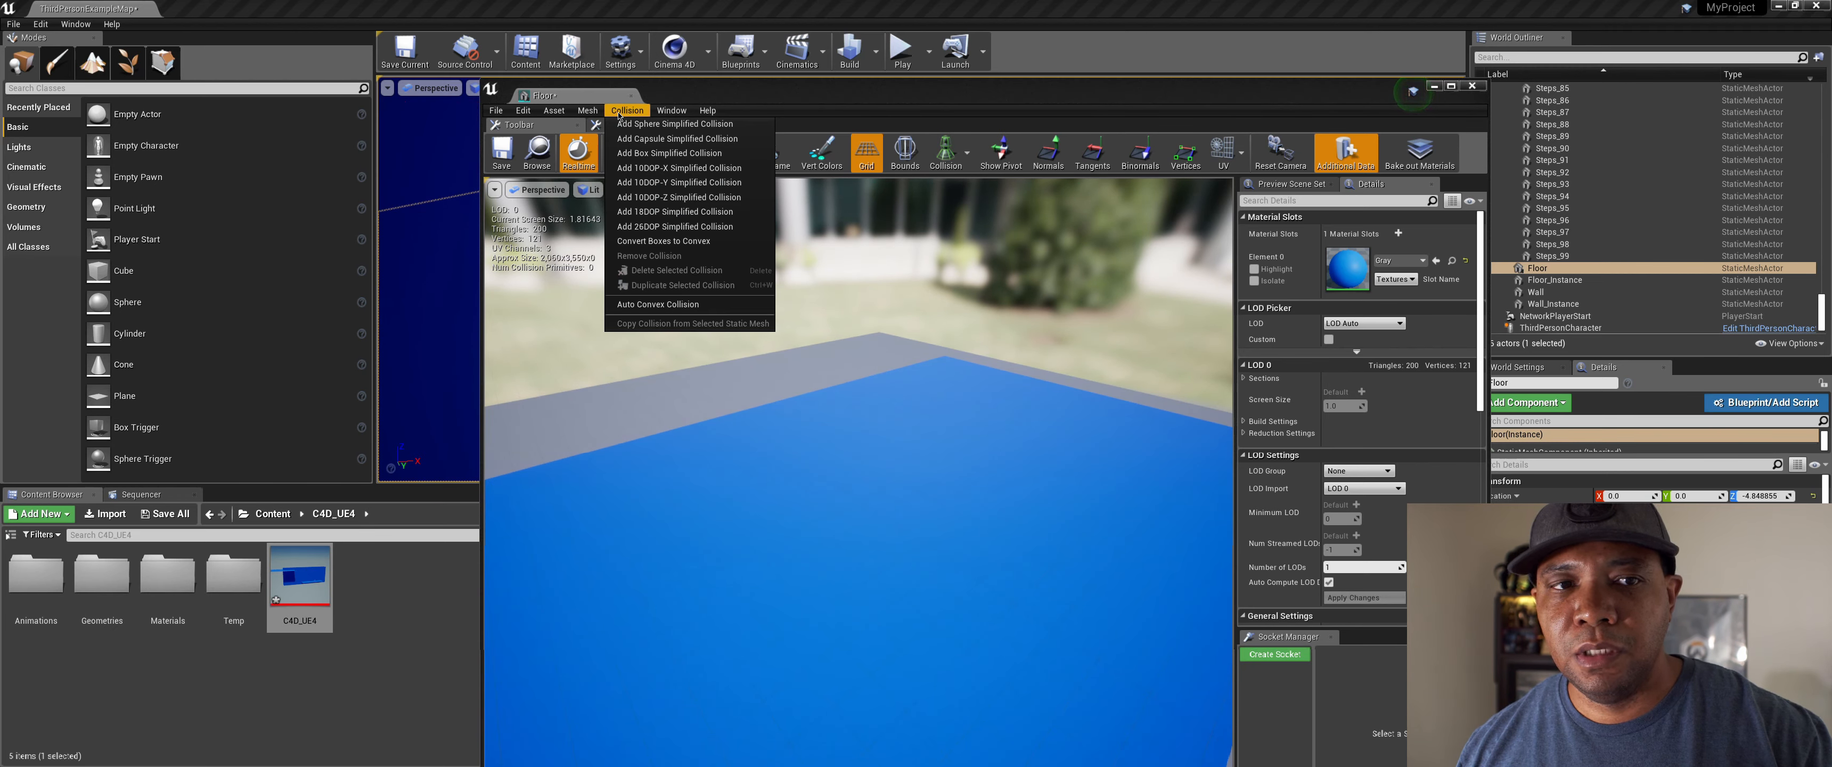
pyautogui.click(679, 154)
pyautogui.scroll(3, 732, 388)
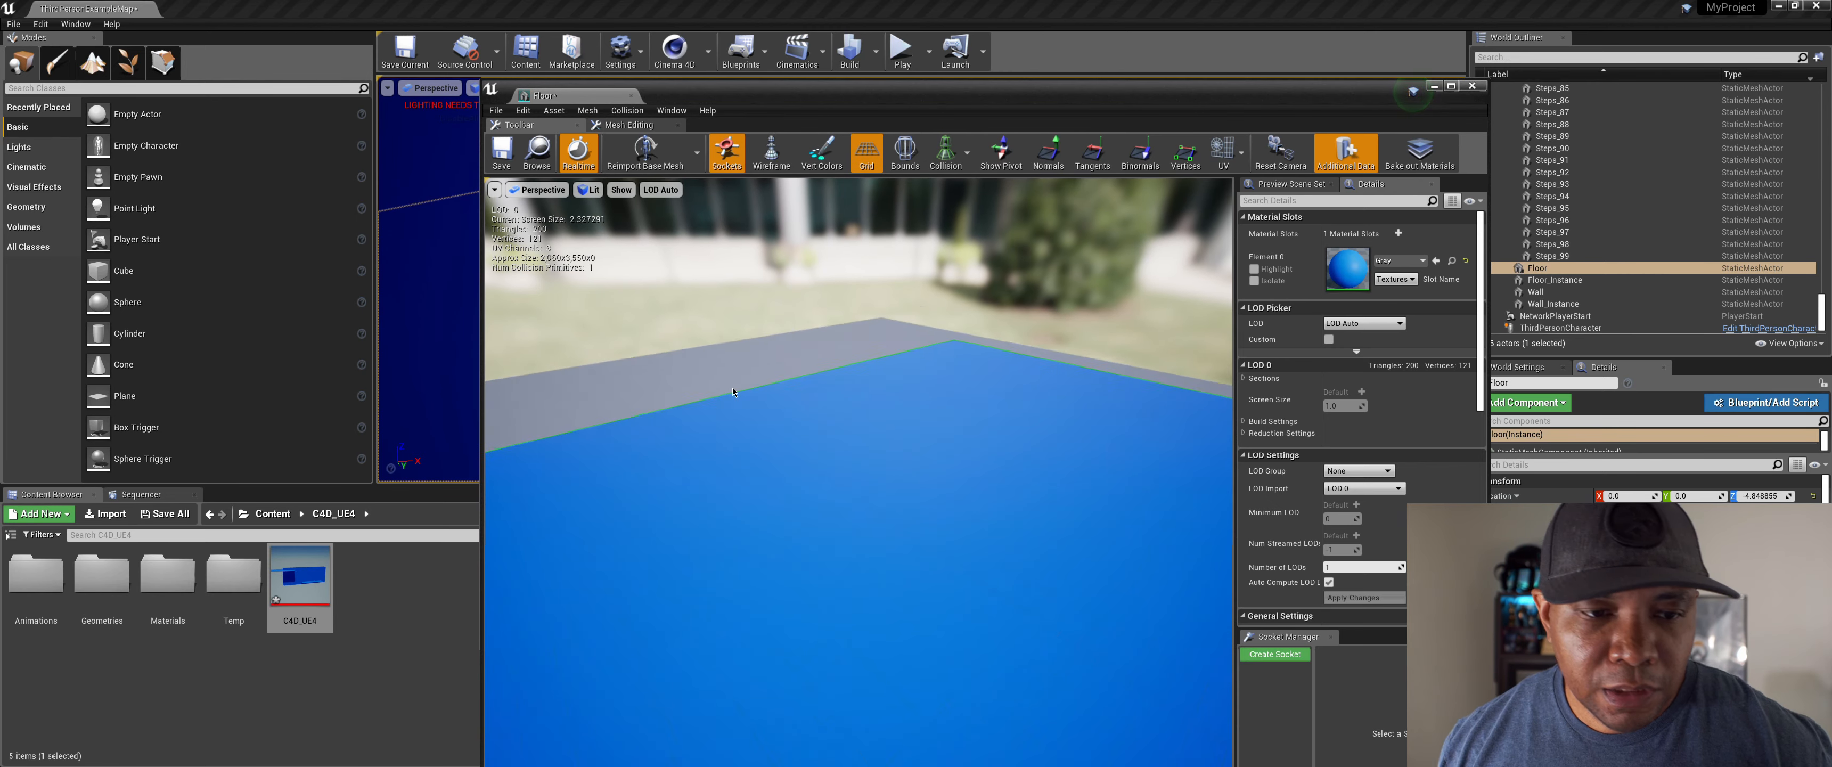
pyautogui.scroll(1, 641, 329)
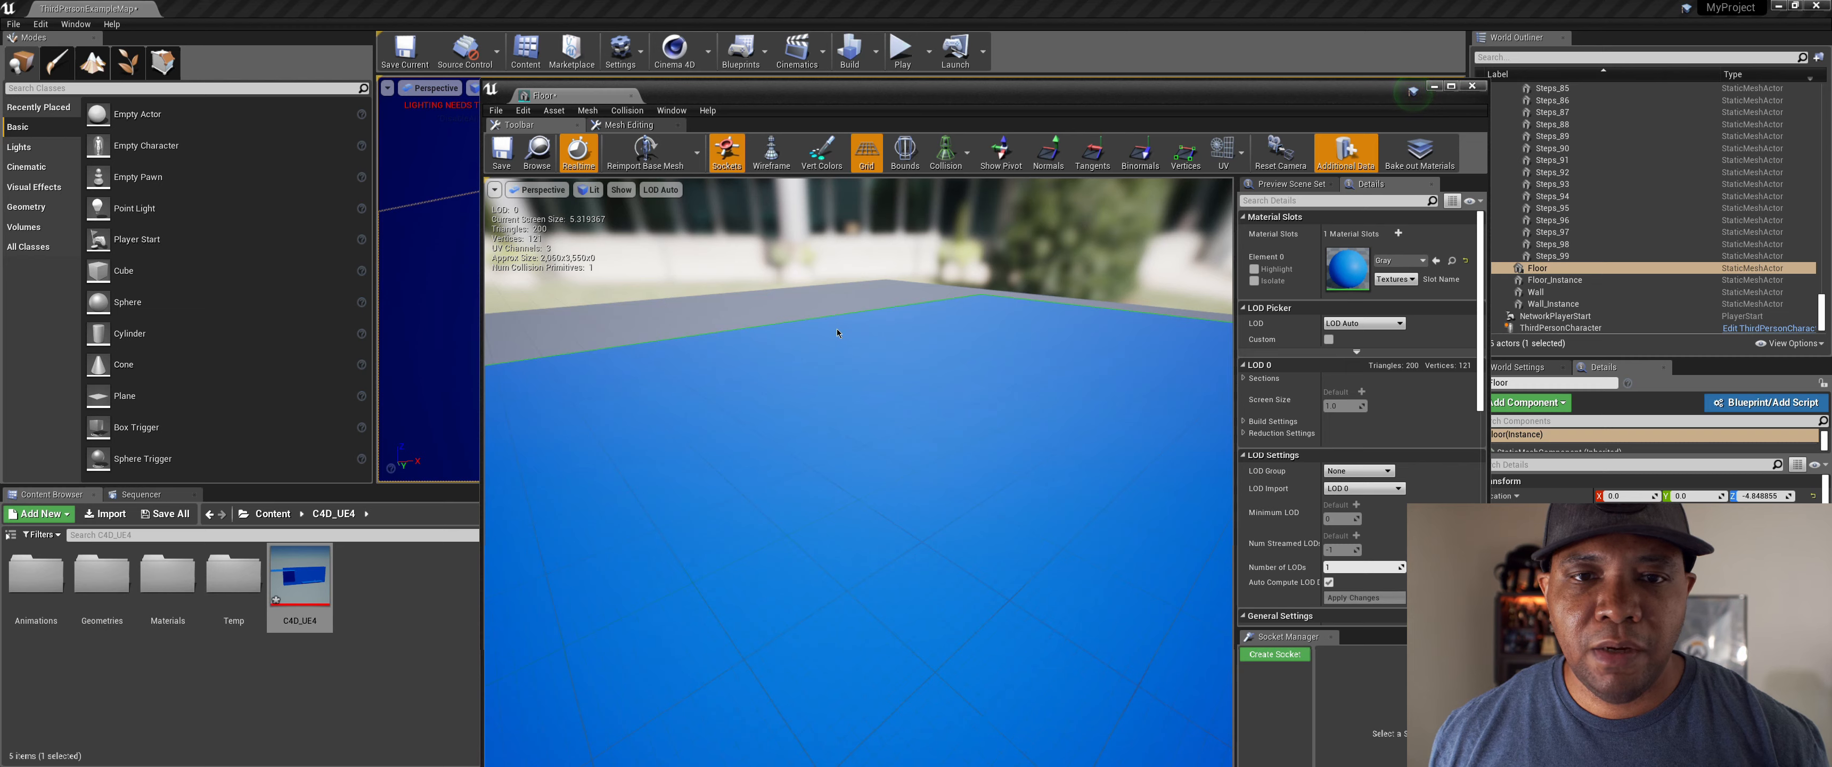
pyautogui.click(501, 153)
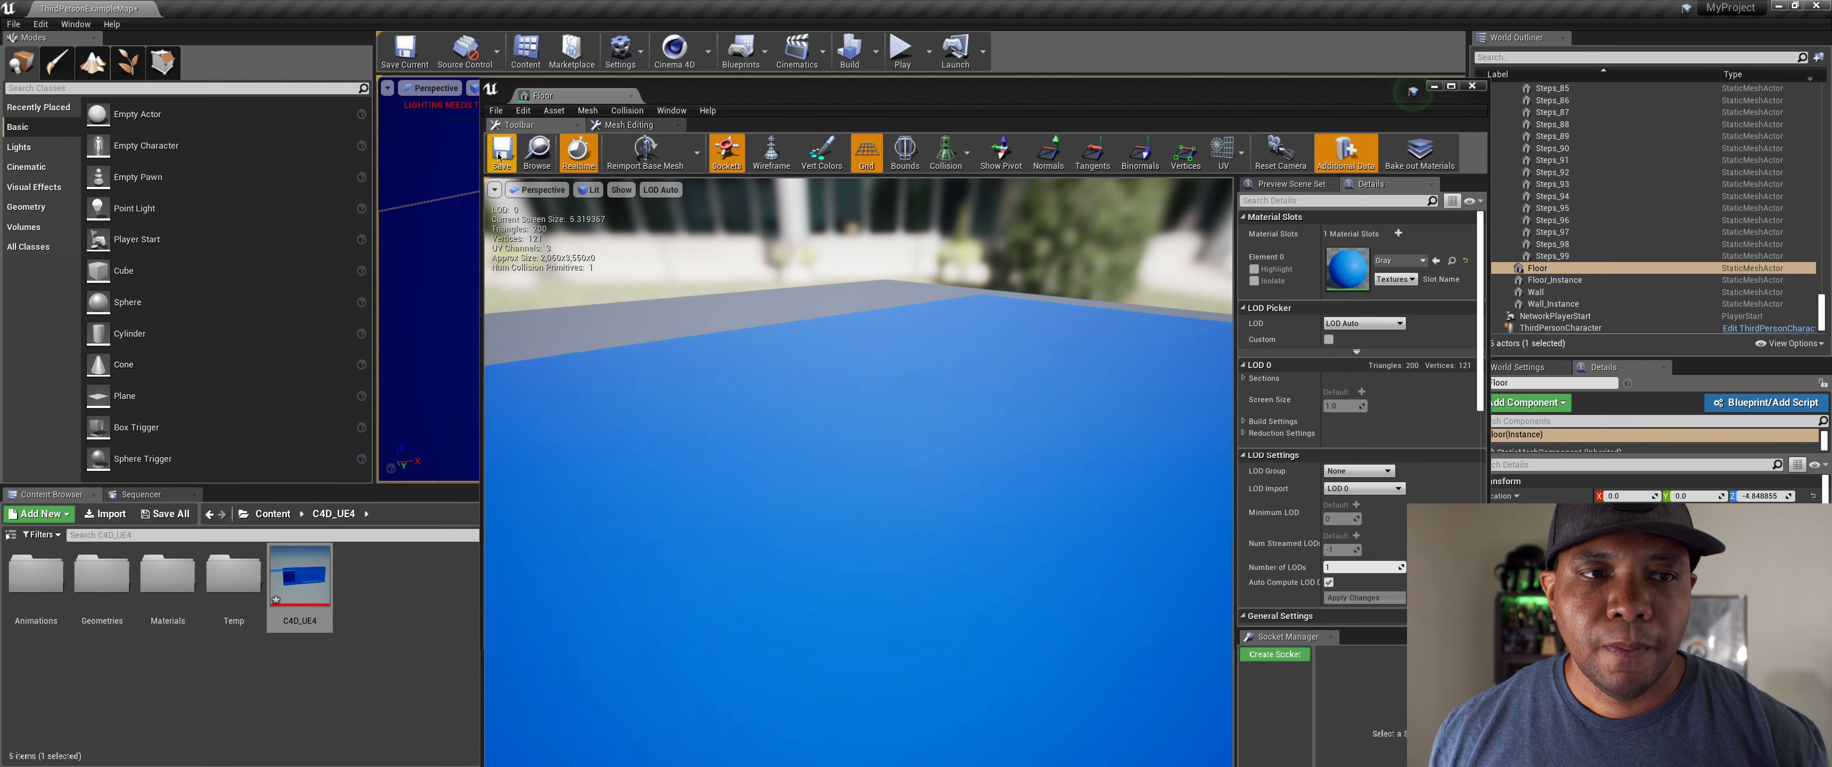
pyautogui.click(1472, 86)
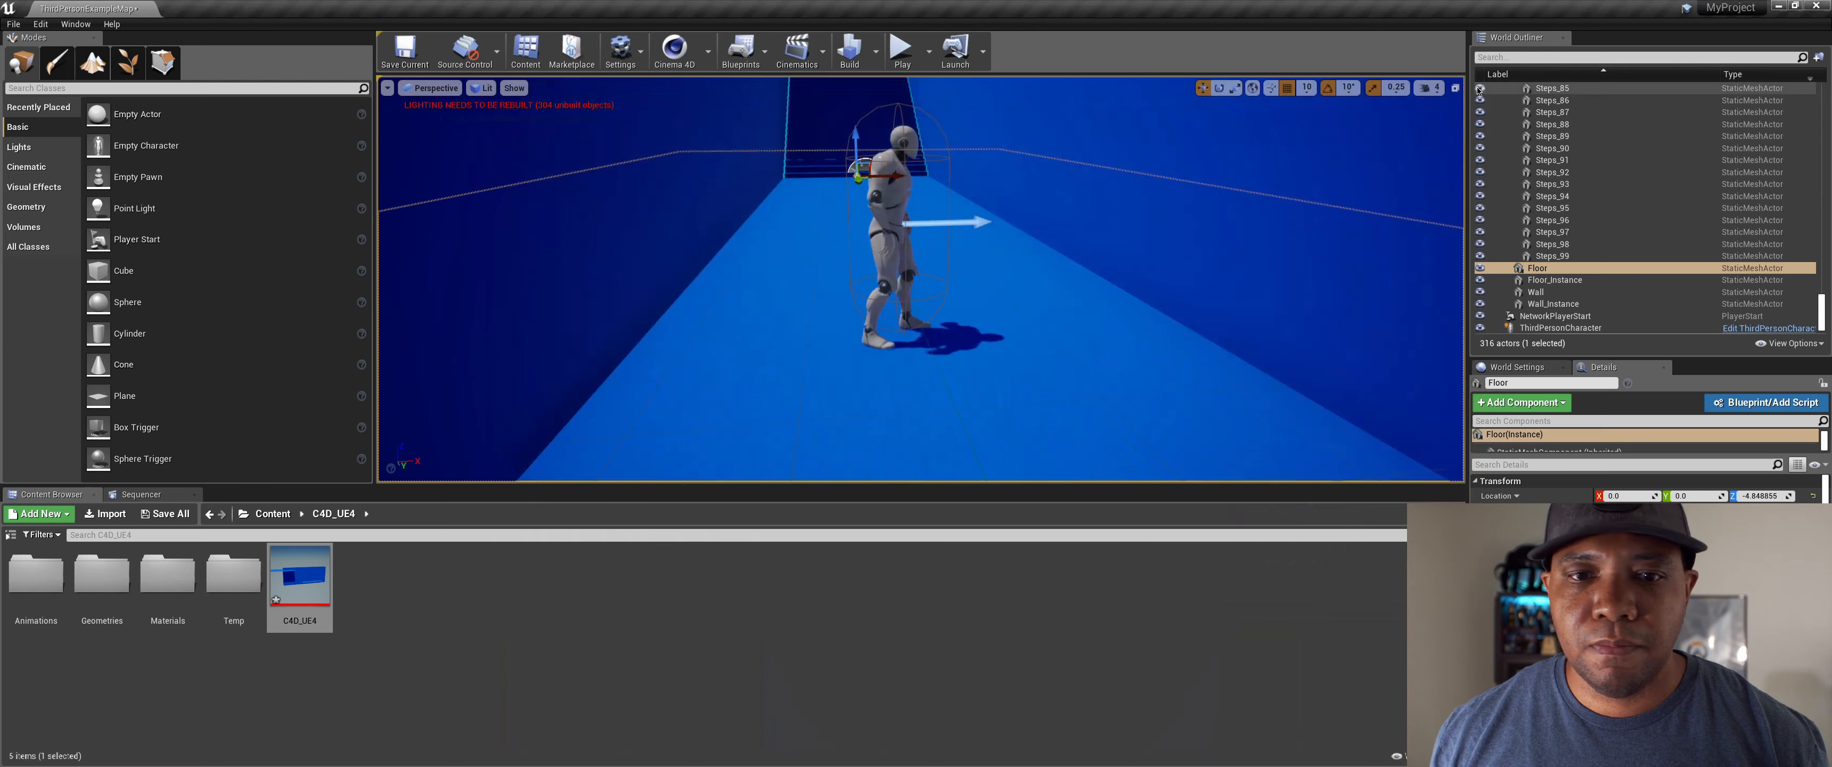
# Step: Play-test the level by running the character across the floor, towards the side walls and the stairs, and end the session
pyautogui.click(899, 54)
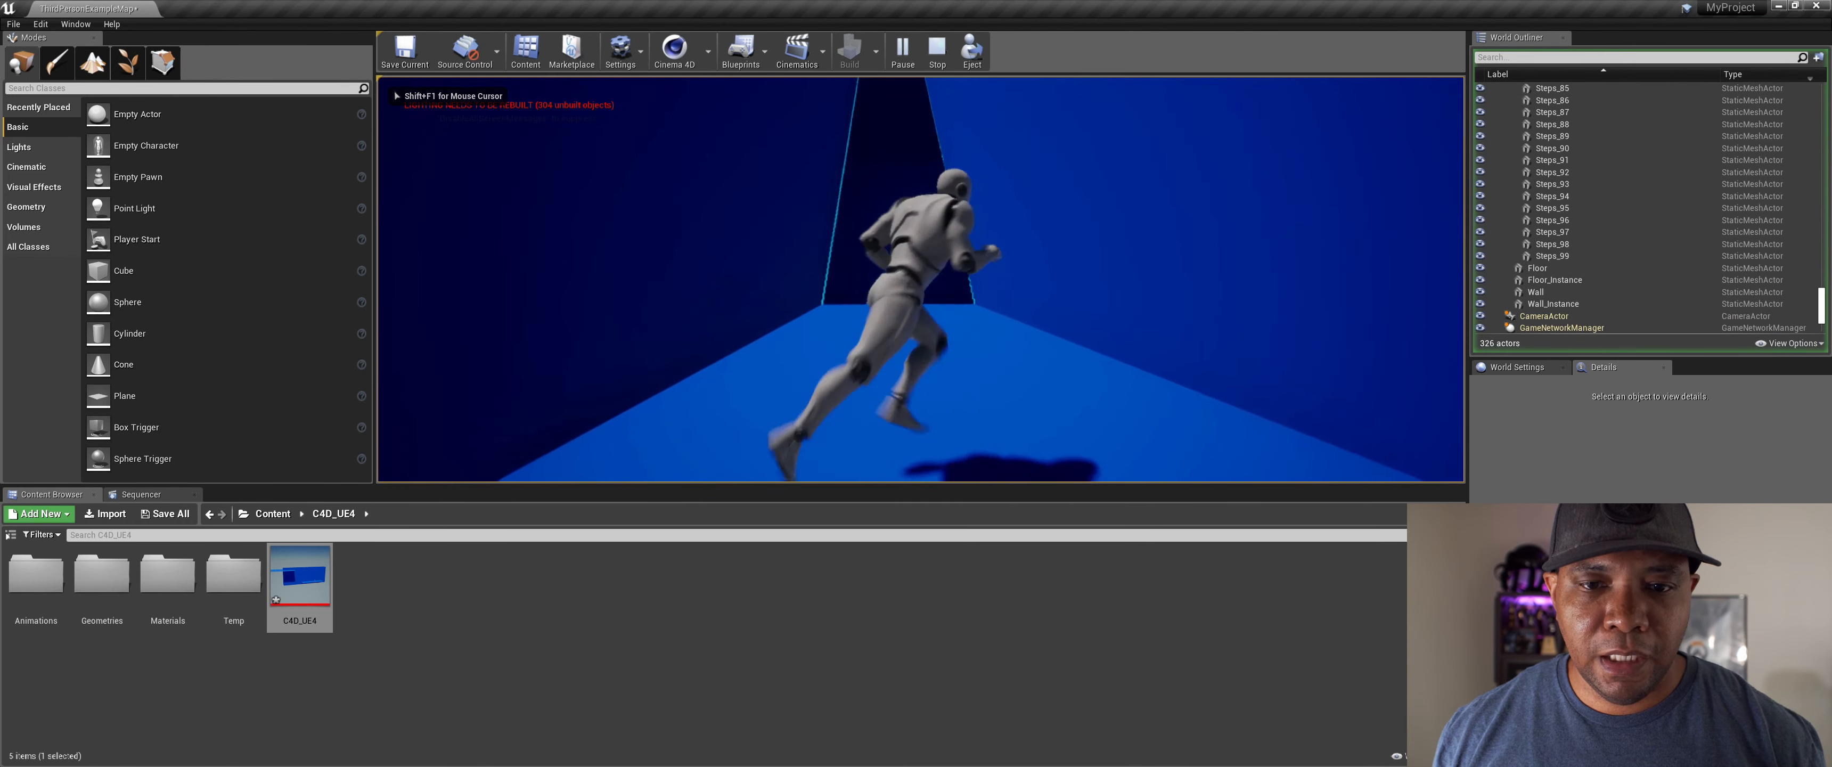
pyautogui.press('w')
pyautogui.press('a')
pyautogui.press('d')
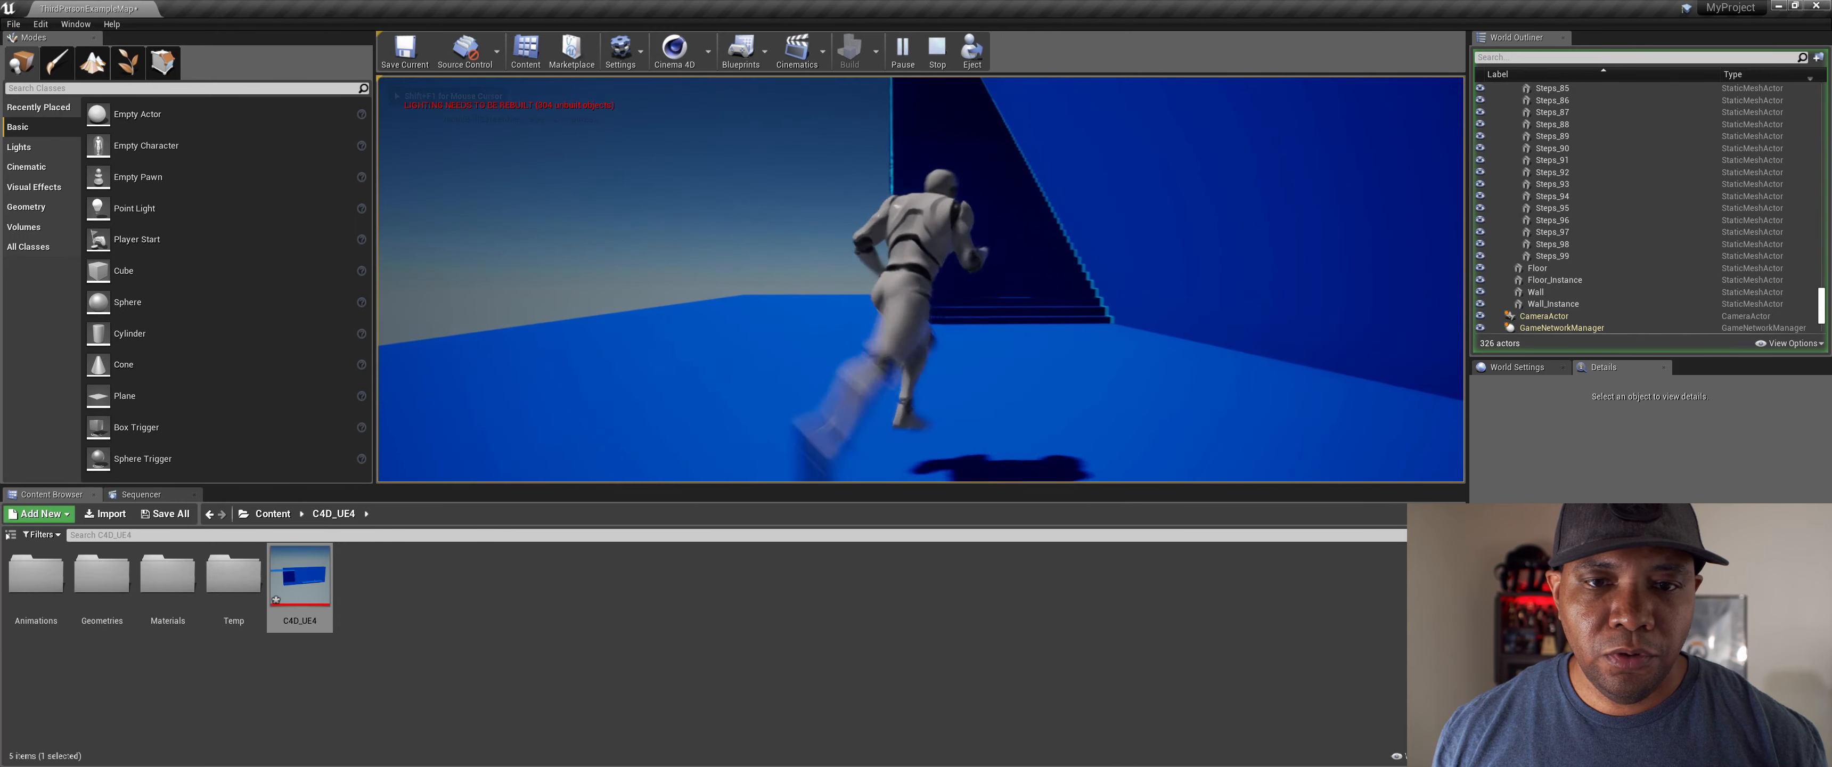
pyautogui.press('w')
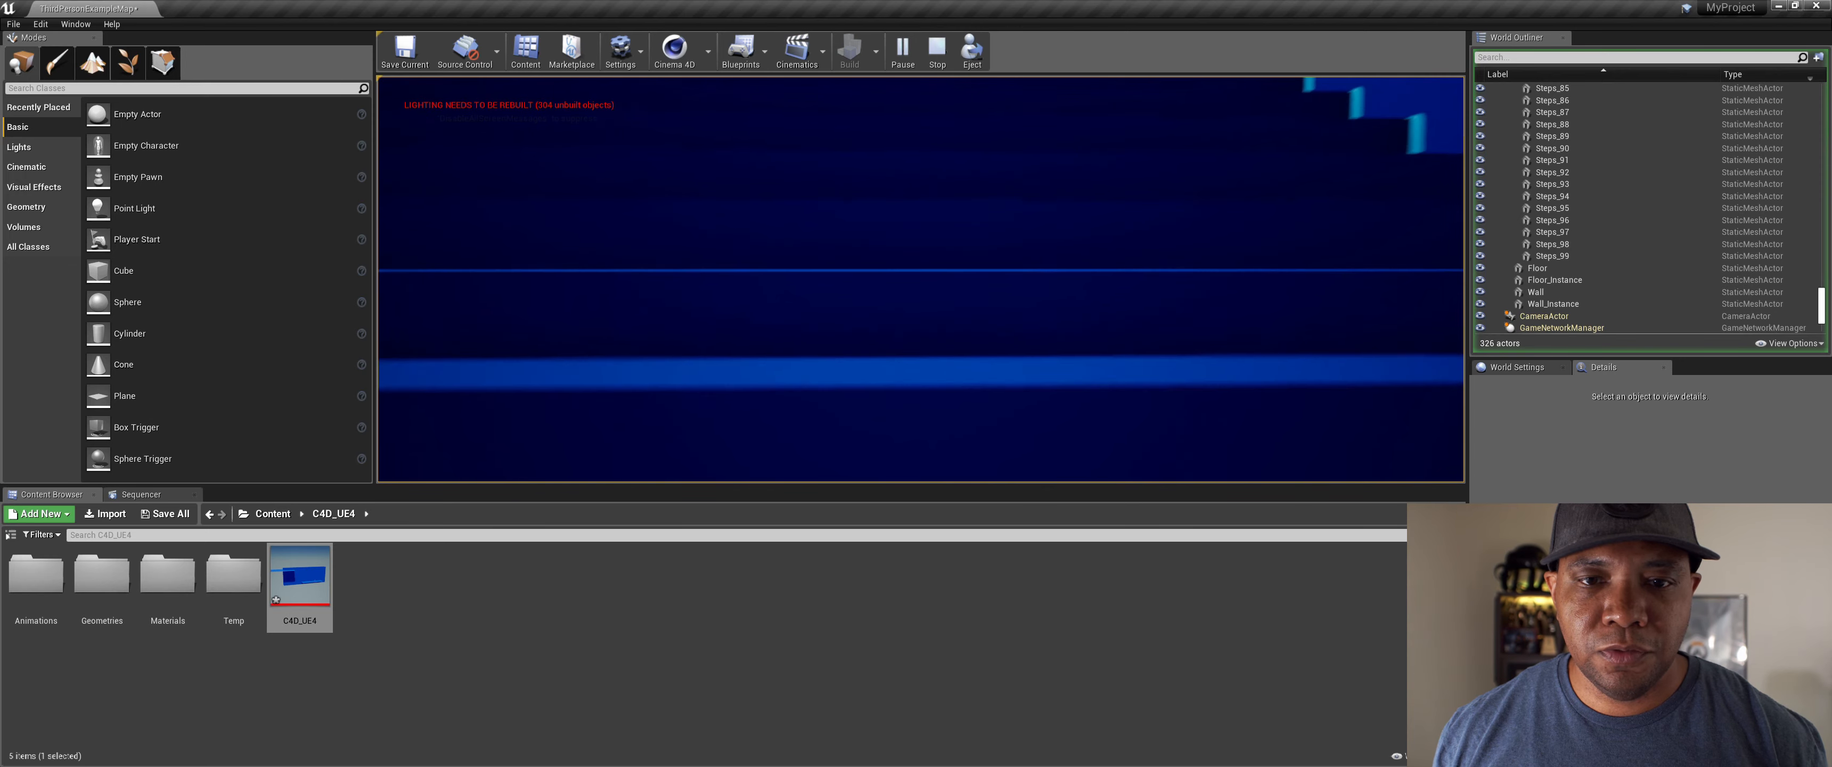
pyautogui.press('s')
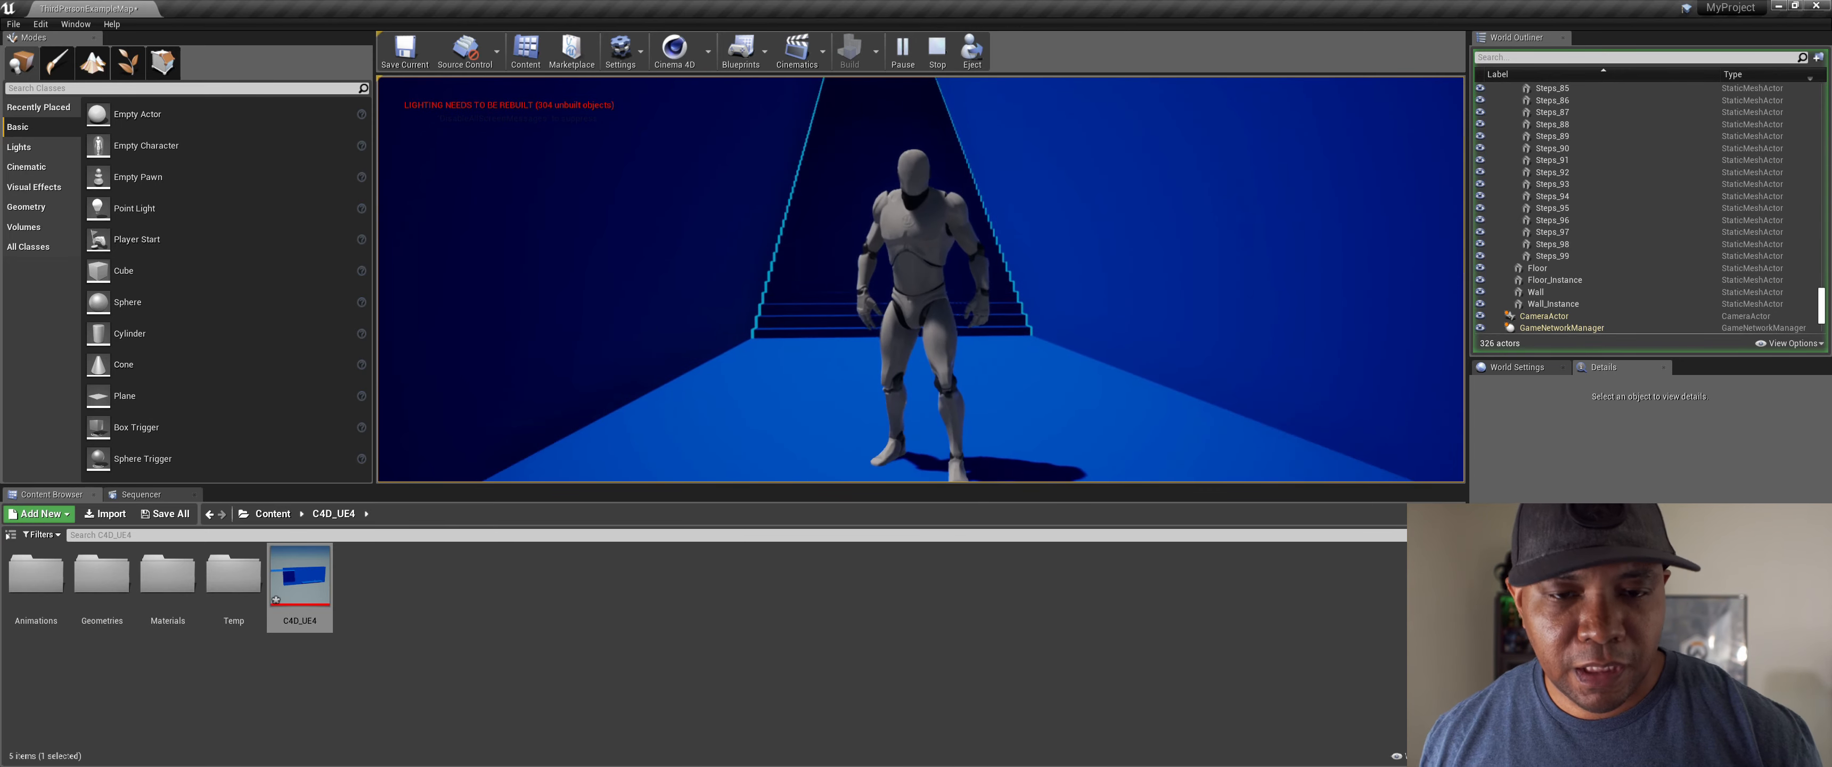
pyautogui.press('Escape')
# Step: Select the Wall mesh rather than Wall_Instance and open its static mesh asset for editing
pyautogui.click(1123, 258)
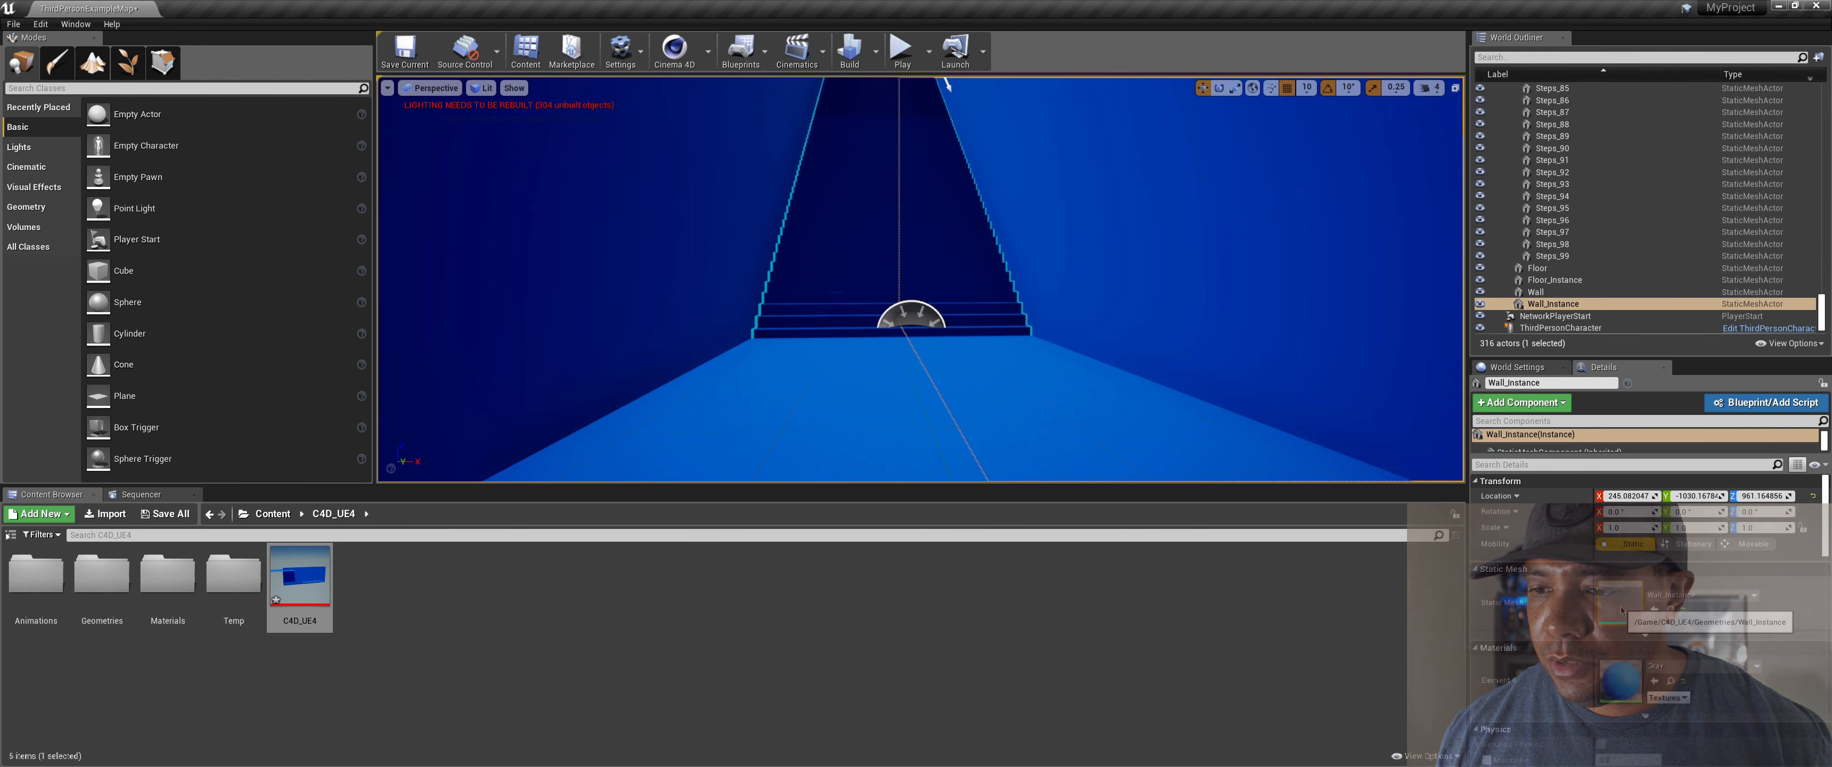
pyautogui.click(1545, 292)
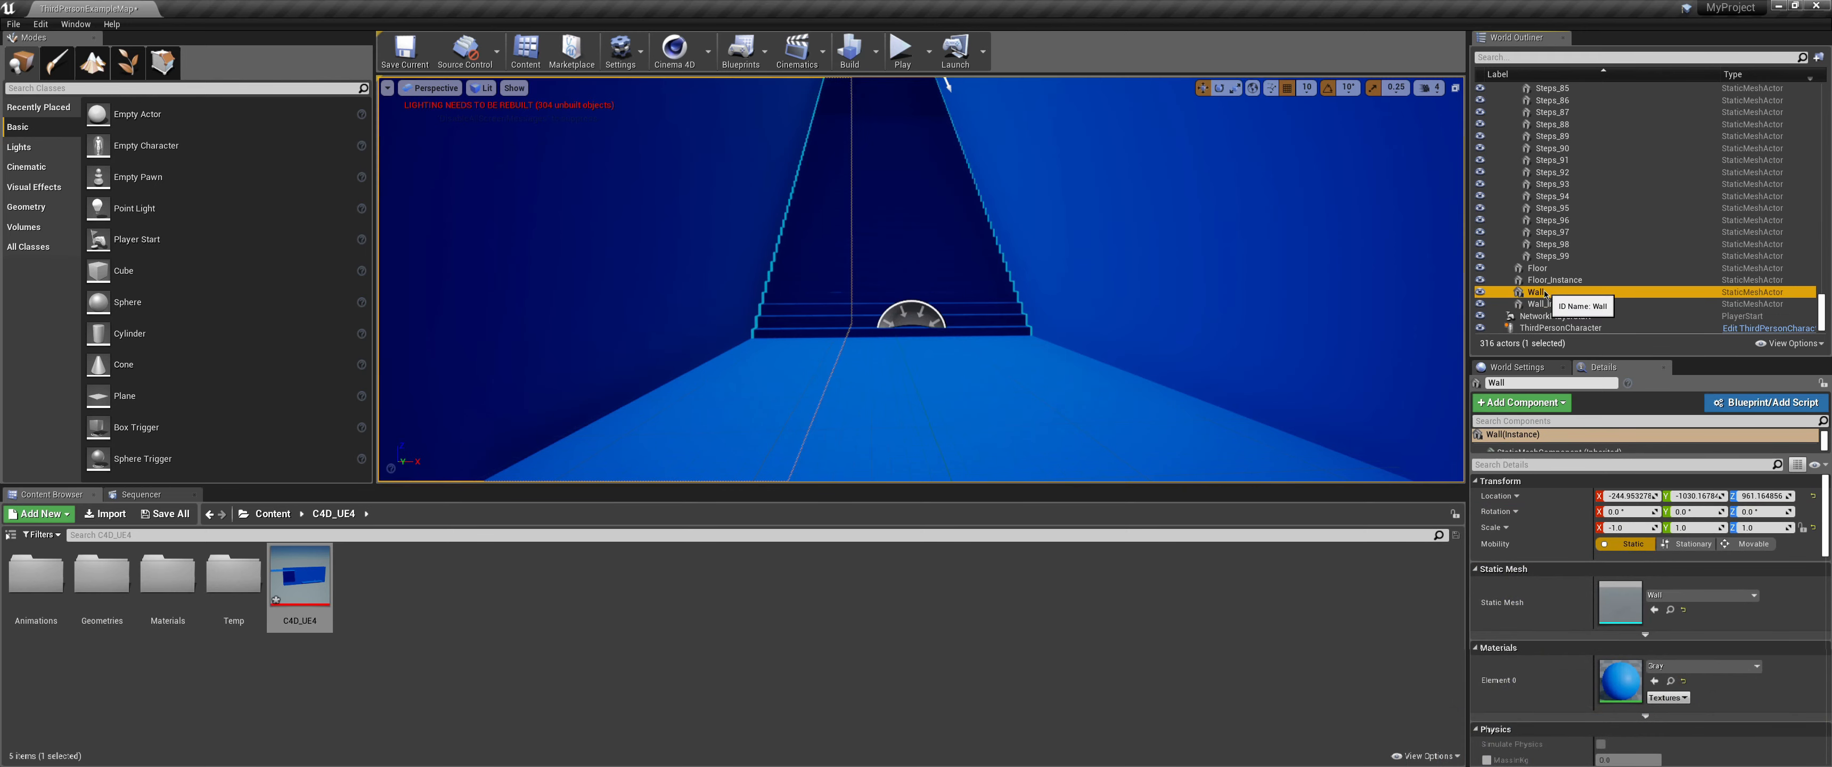
pyautogui.click(1554, 305)
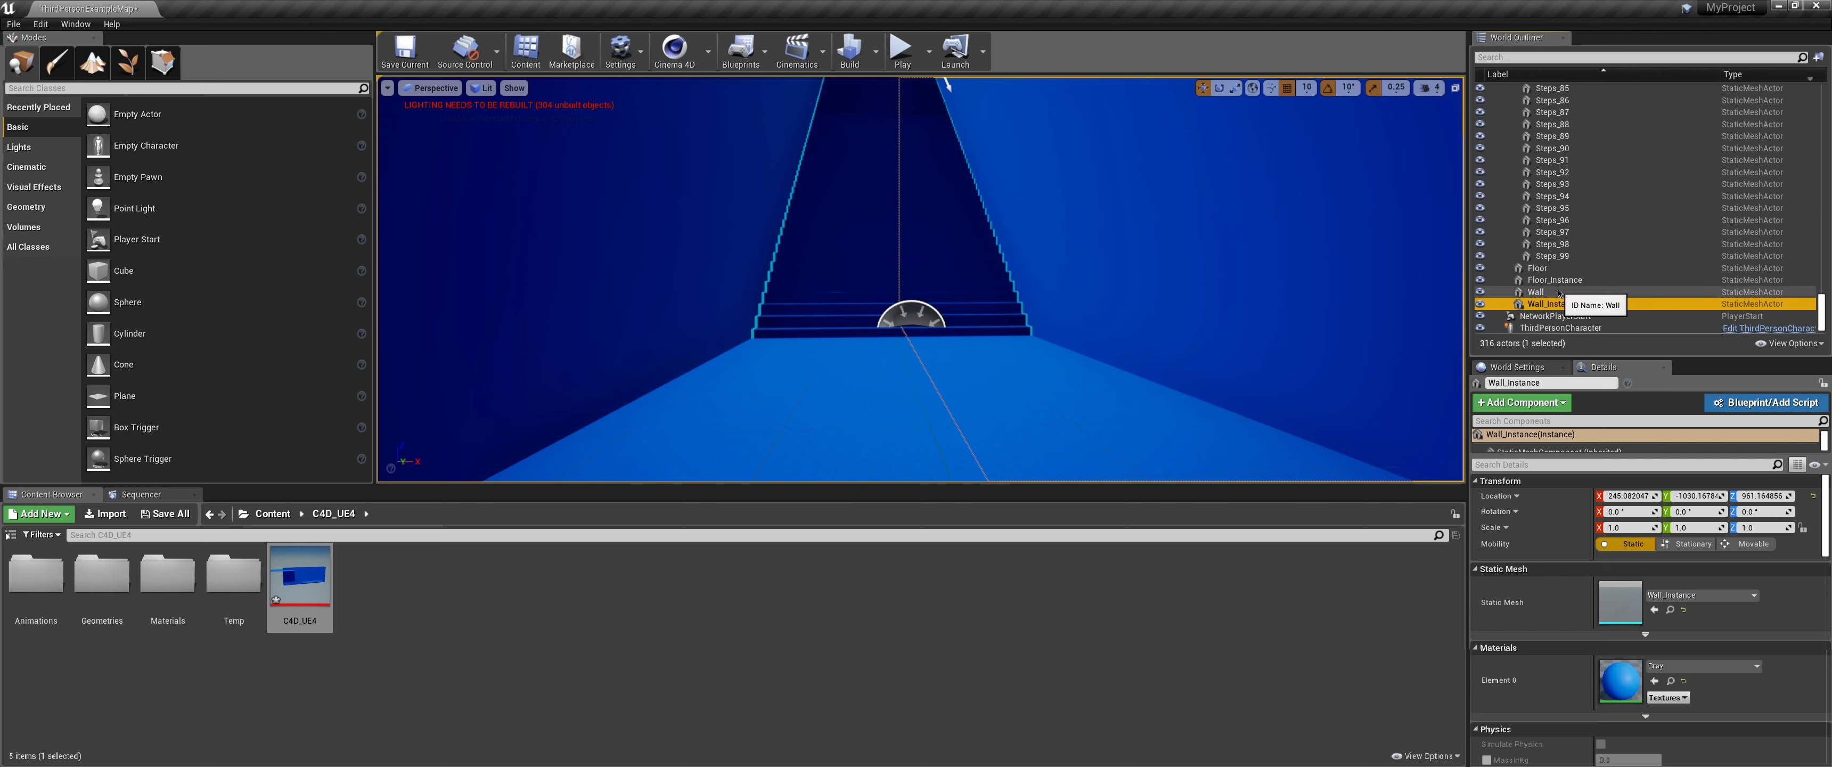
pyautogui.click(1558, 292)
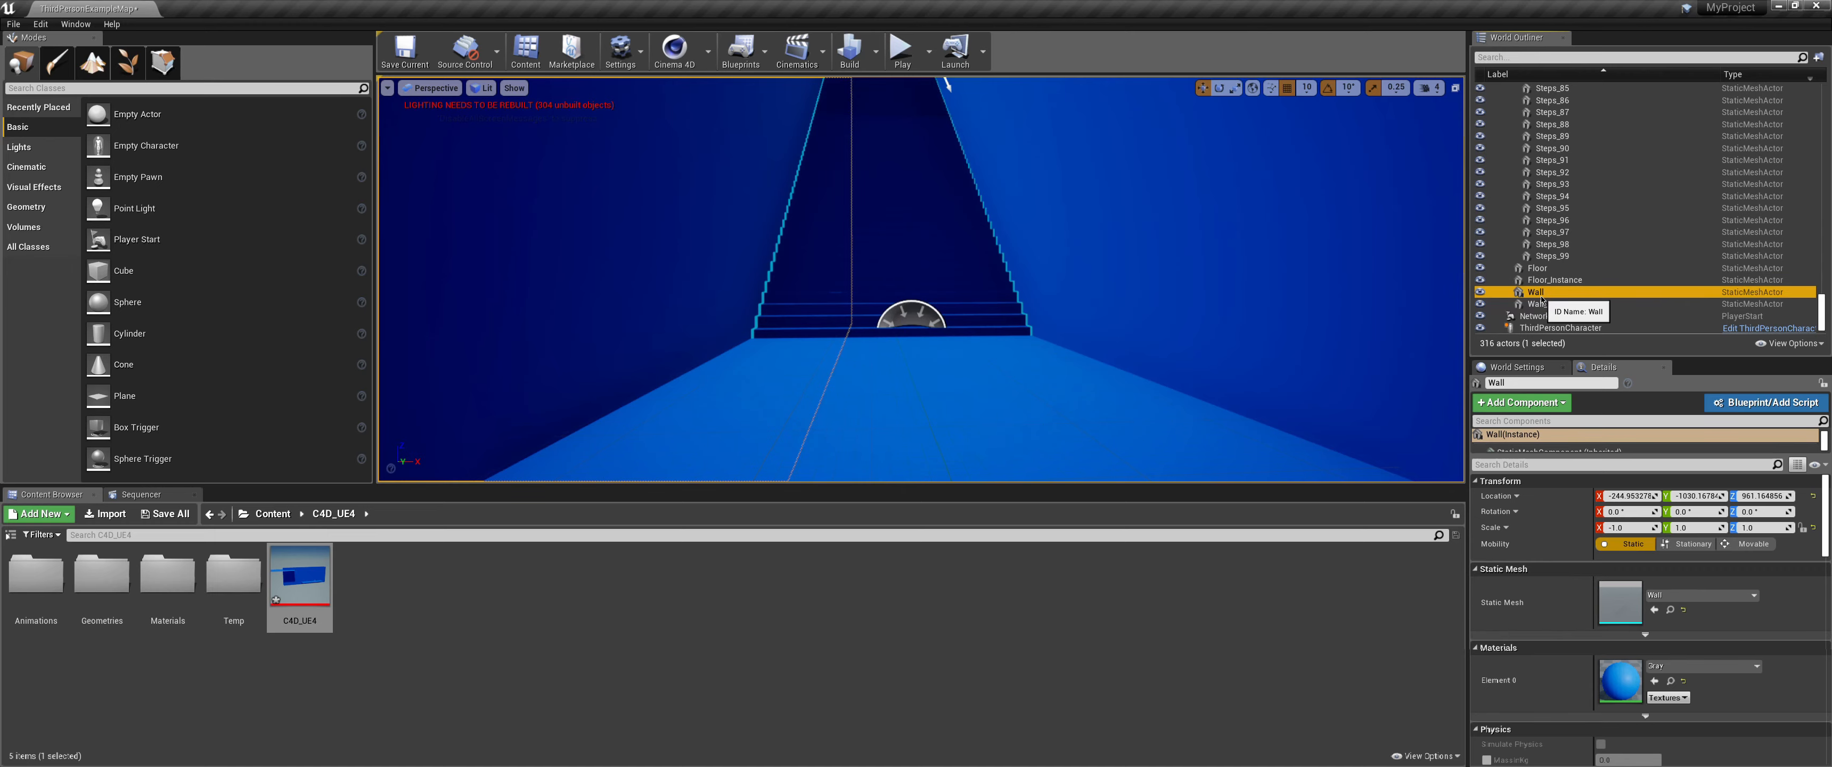
pyautogui.doubleClick(1620, 602)
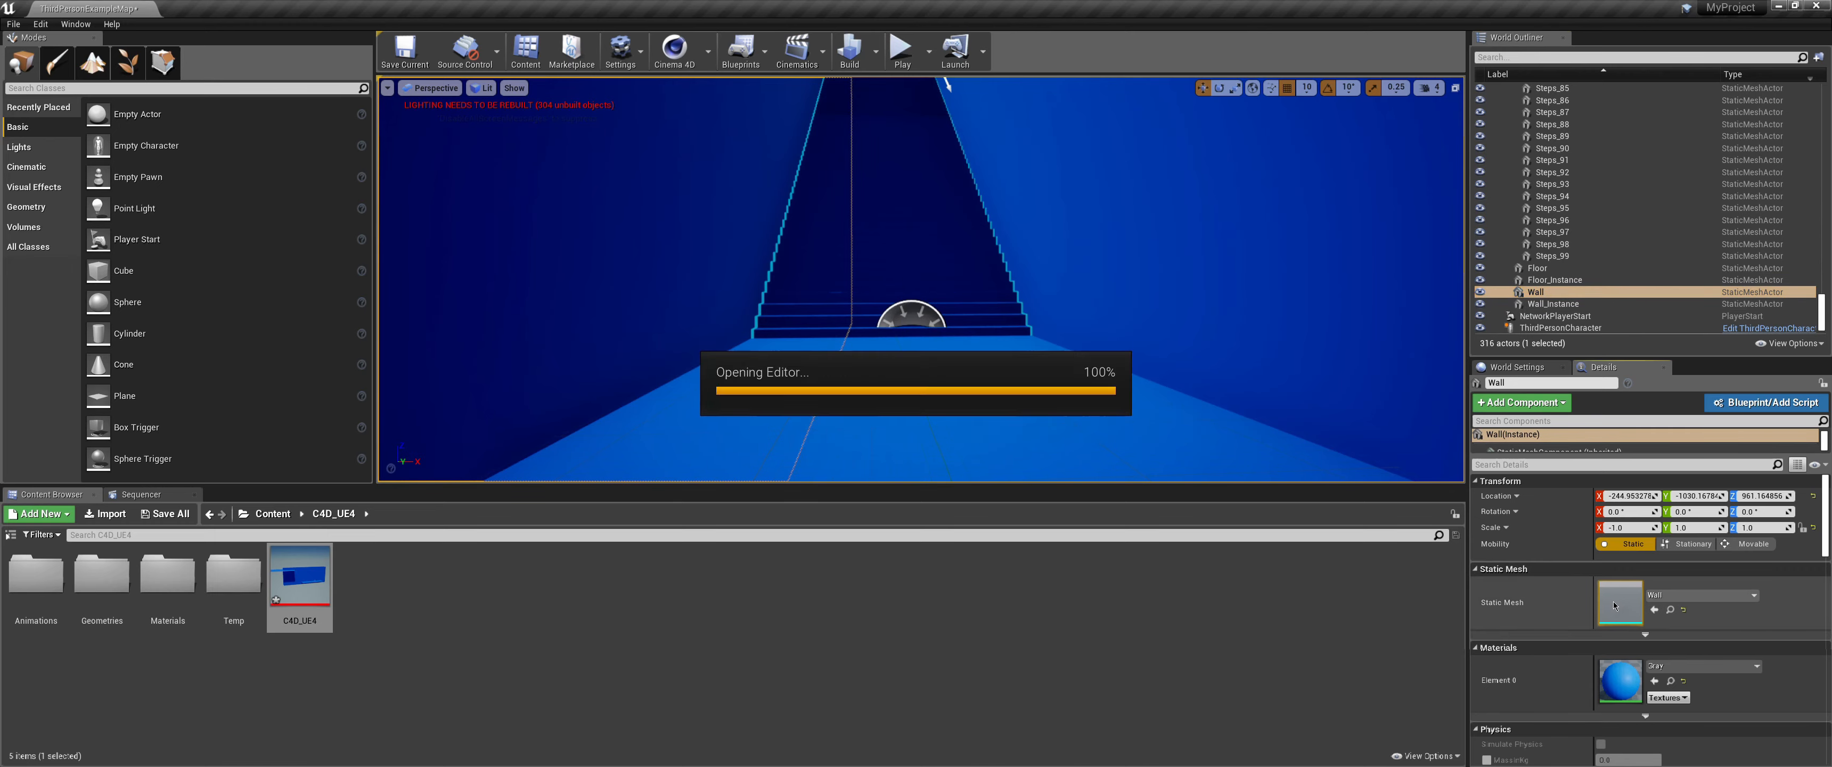
# Step: Add a box simplified collision to the Wall mesh, save the asset and close its editor
pyautogui.scroll(-10, 912, 517)
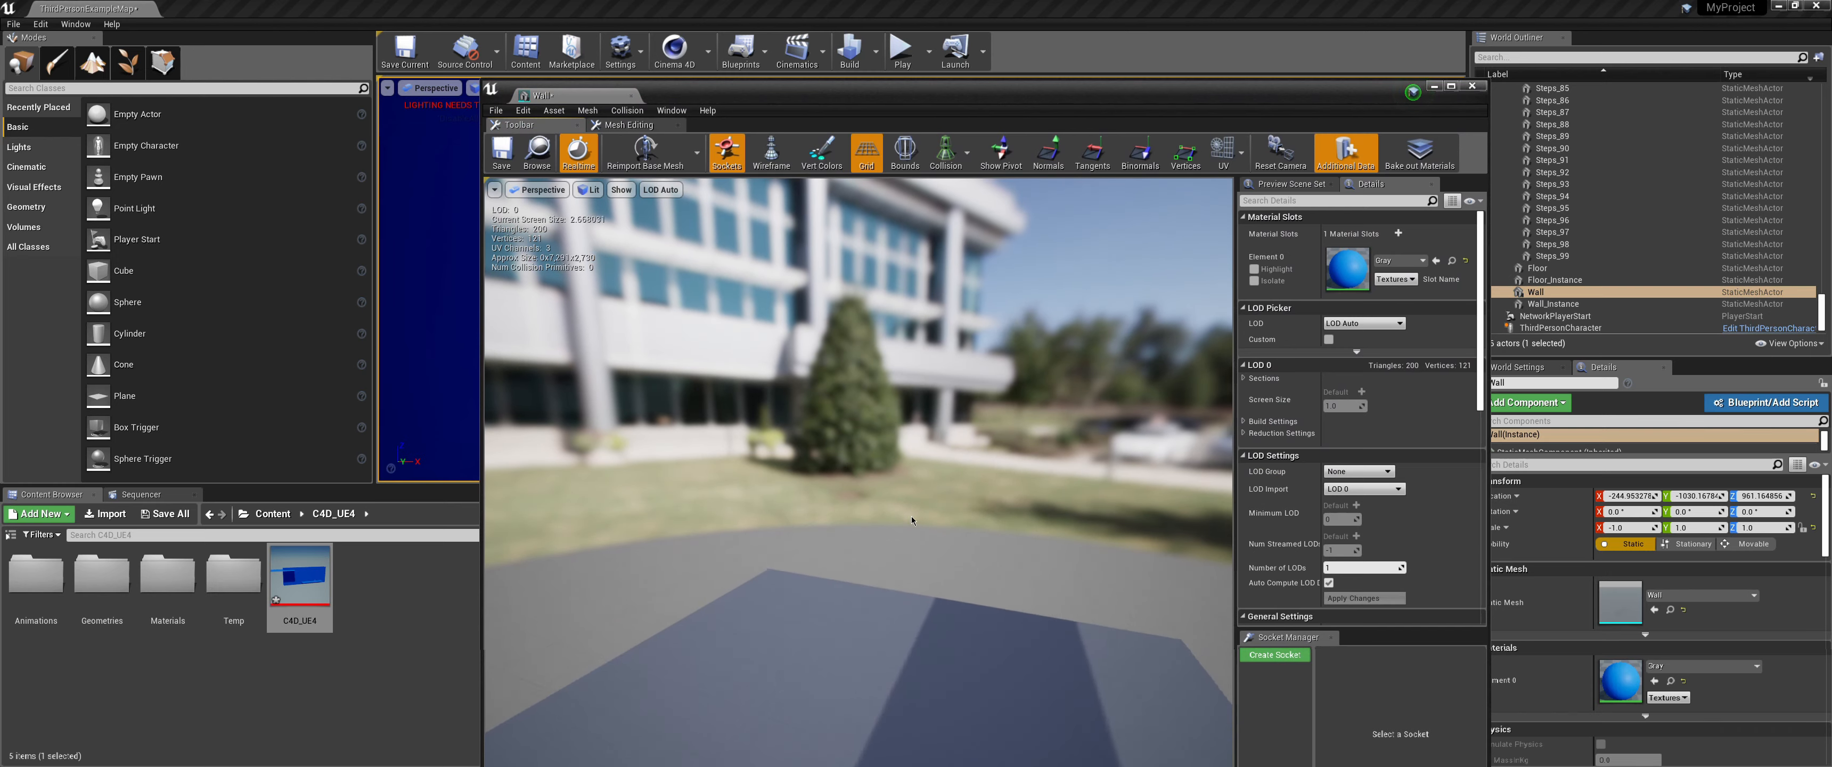
pyautogui.keyDown('alt'); pyautogui.moveTo(911, 517); pyautogui.dragTo(683, 561); pyautogui.keyUp('alt')
pyautogui.keyDown('alt'); pyautogui.moveTo(865, 498); pyautogui.dragTo(866, 417); pyautogui.keyUp('alt')
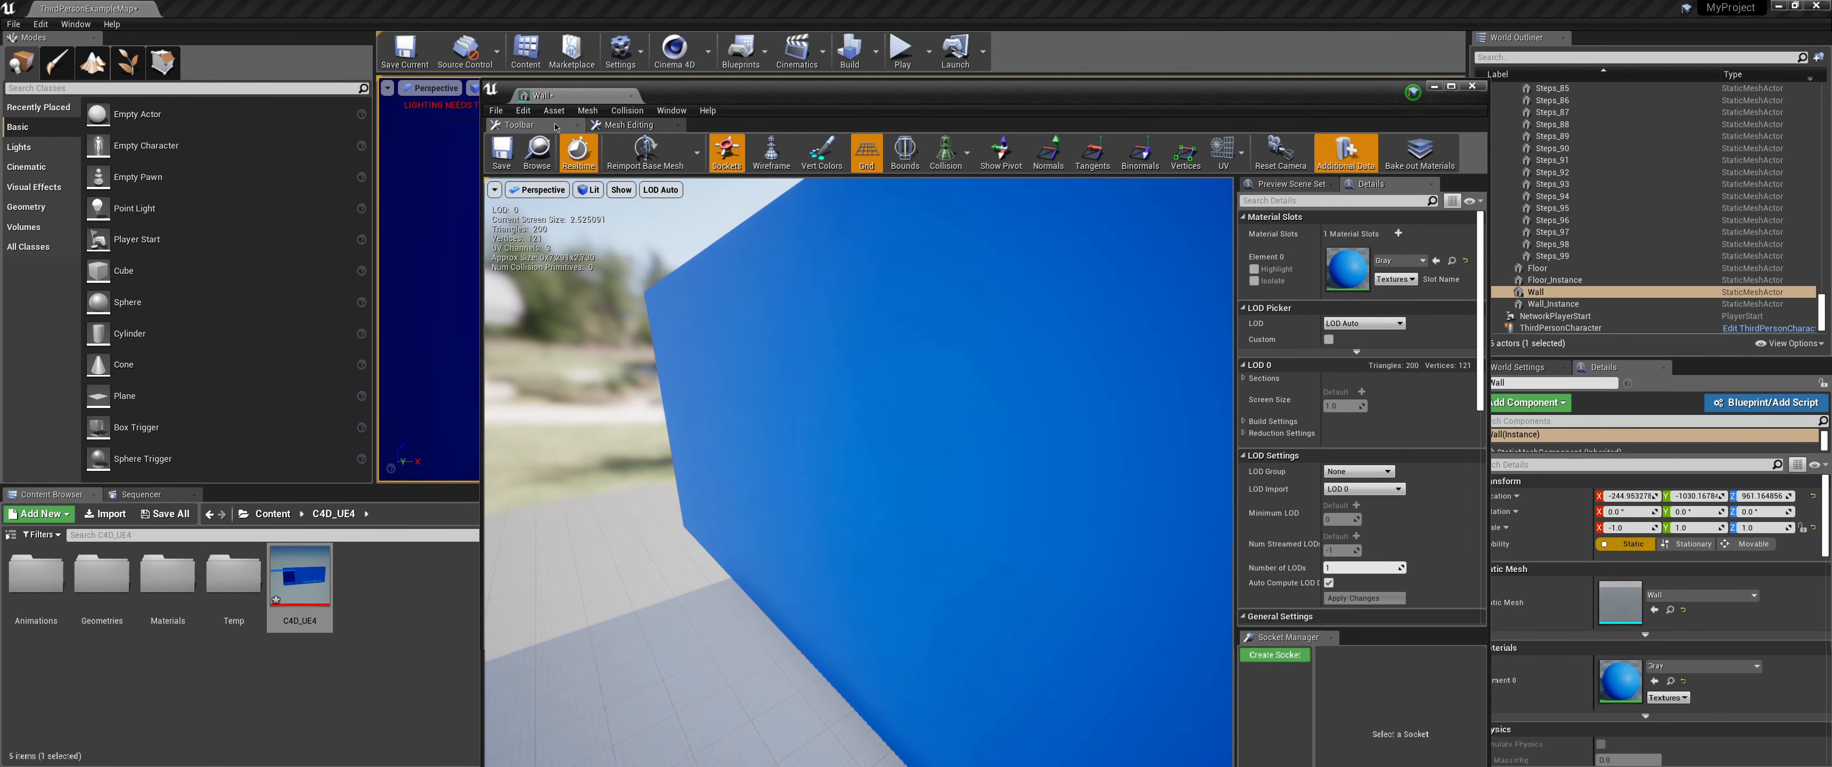
pyautogui.click(626, 112)
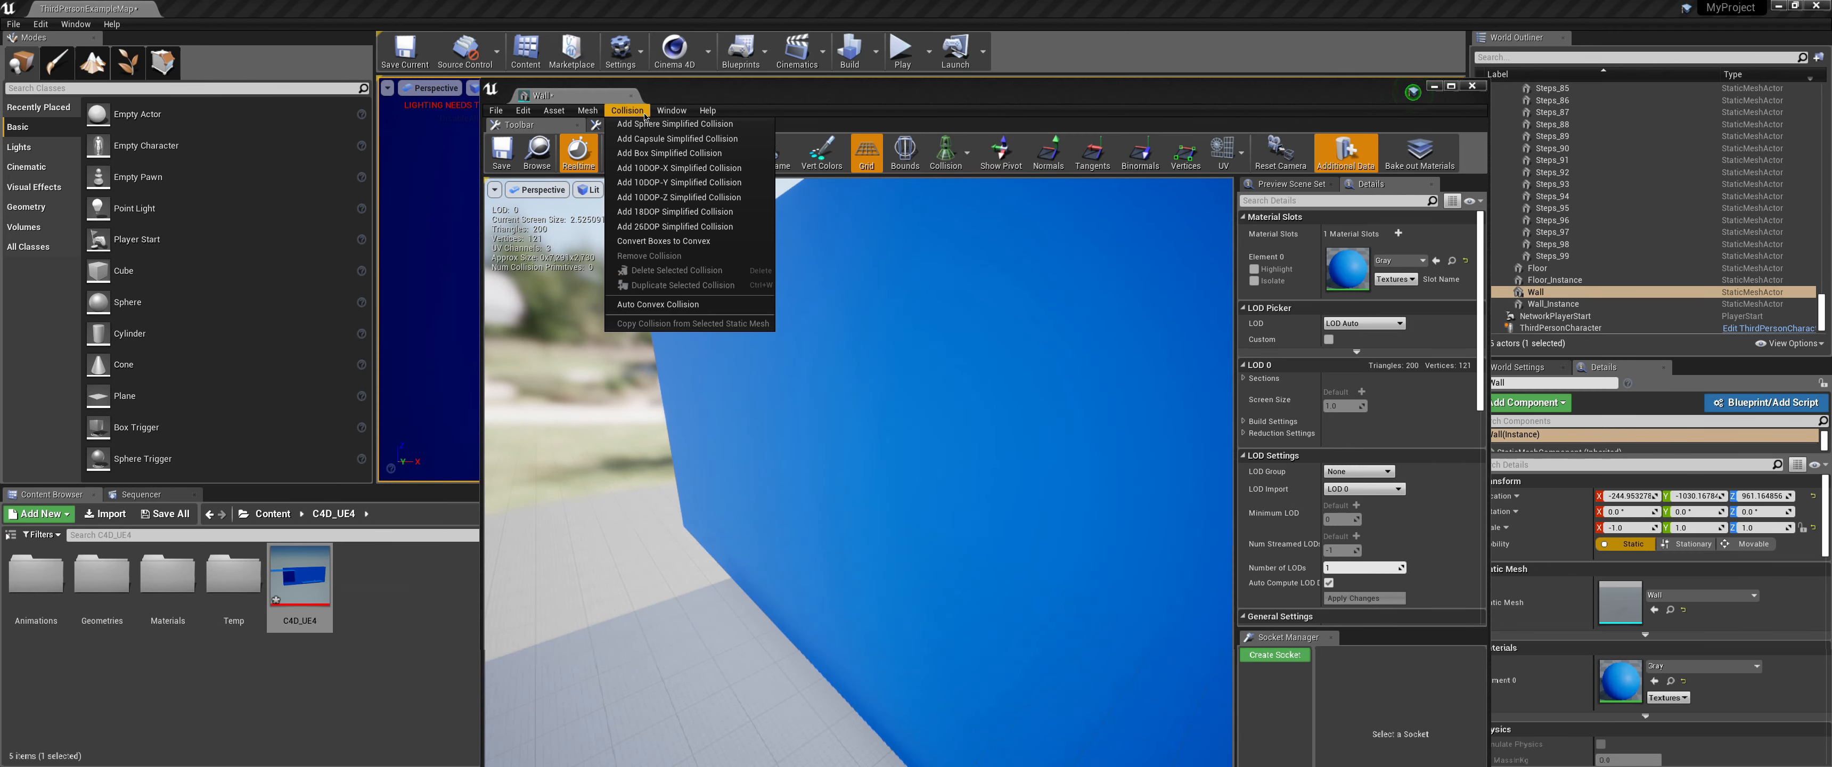
pyautogui.click(637, 153)
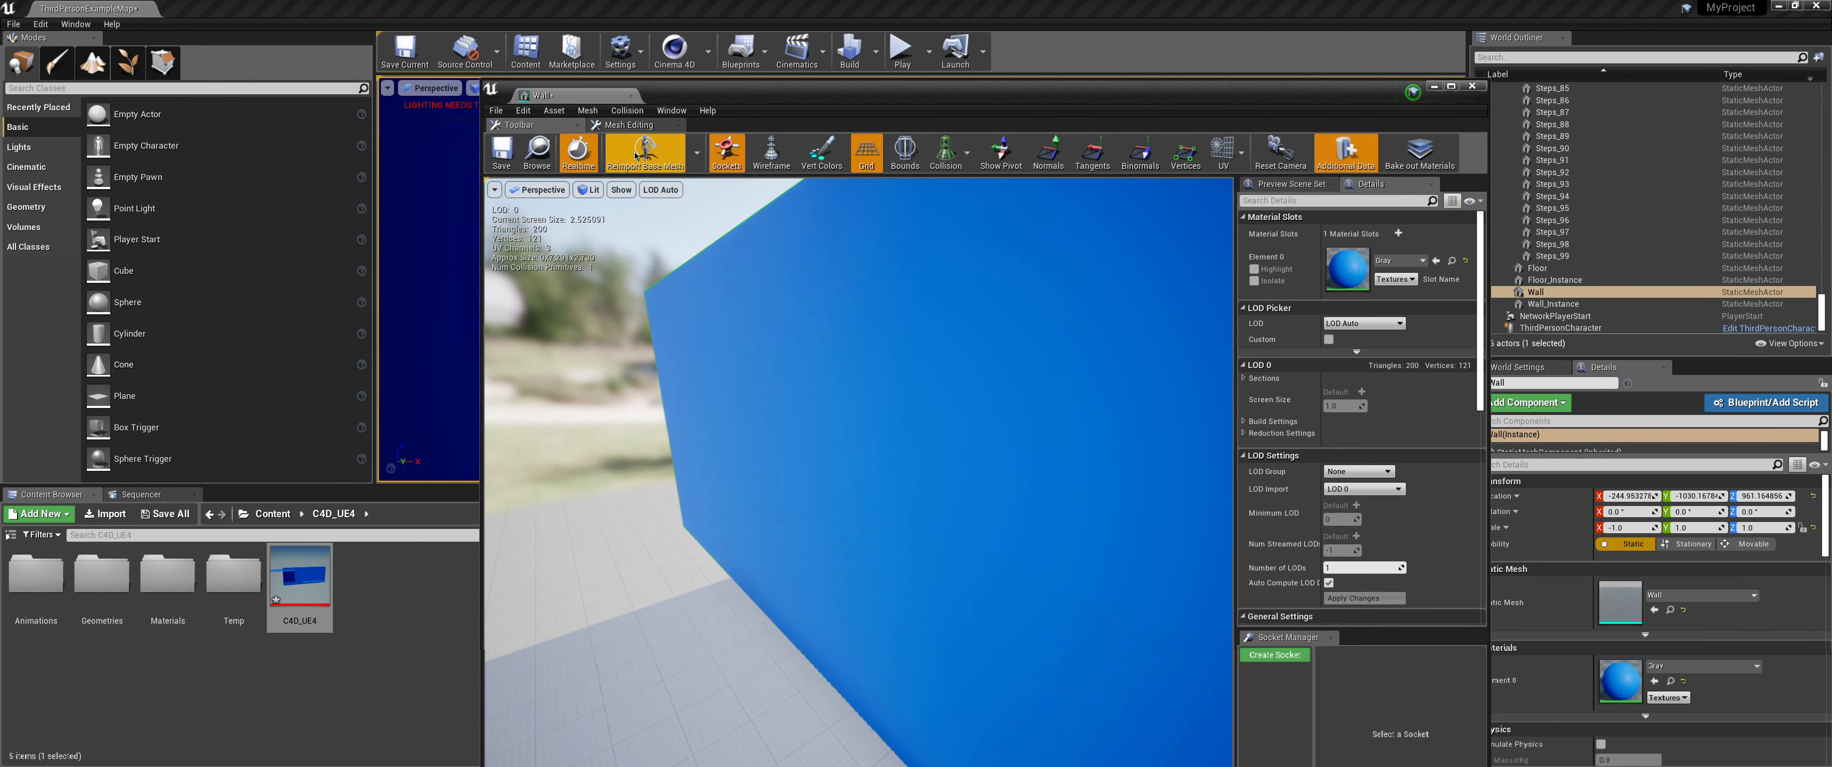
pyautogui.click(506, 156)
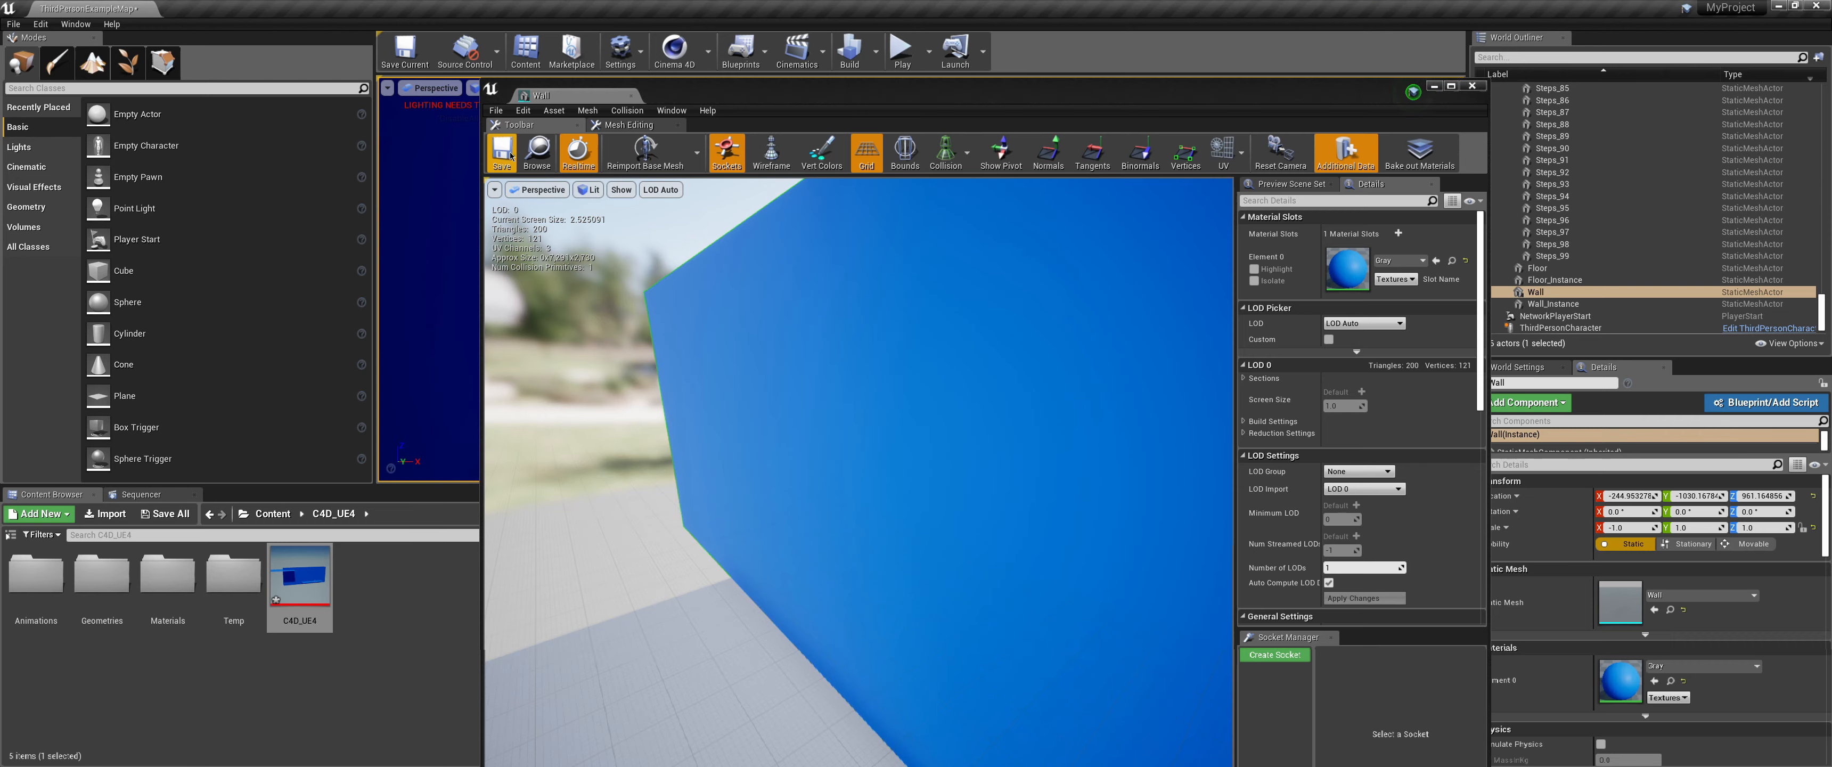
pyautogui.click(1472, 85)
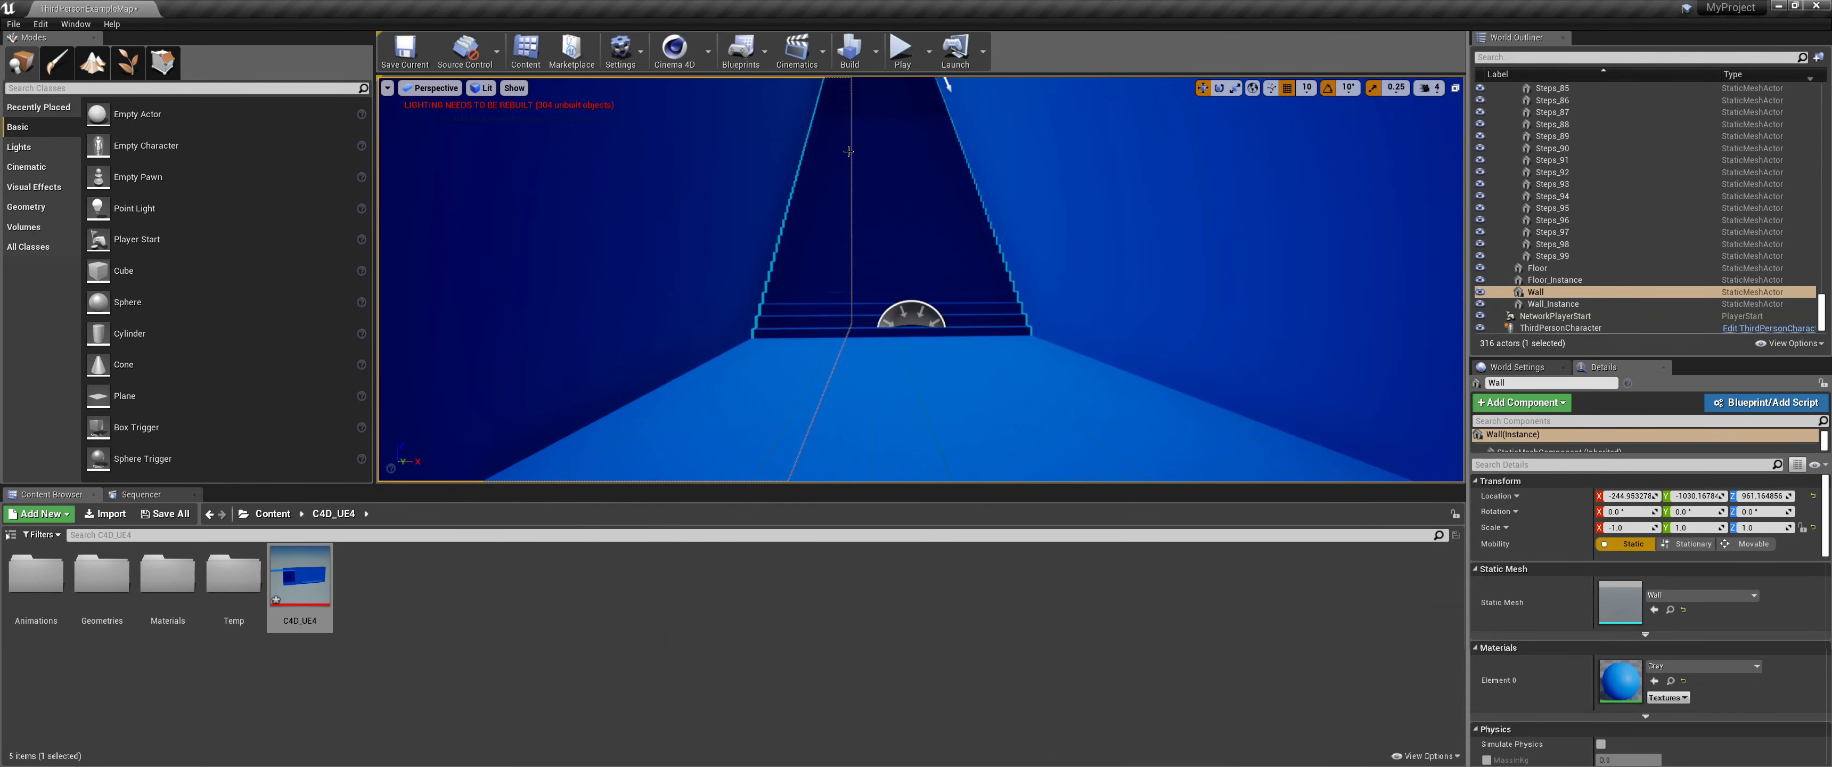
# Step: Play-test the wall collisions by running the character sideways into both walls, and end the session
pyautogui.click(900, 48)
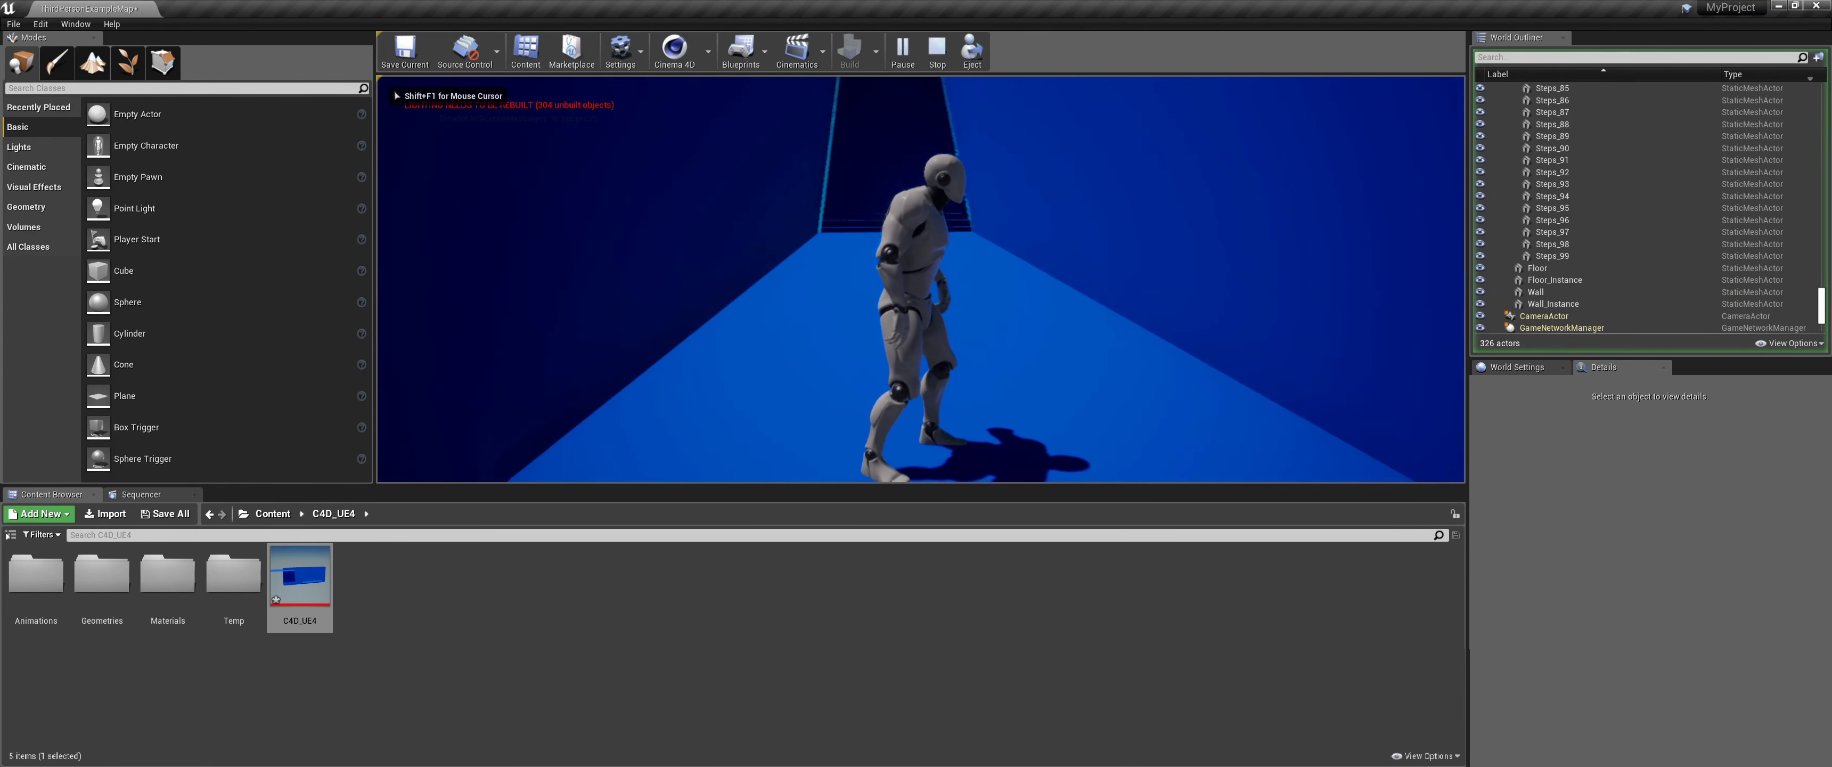
pyautogui.press('a')
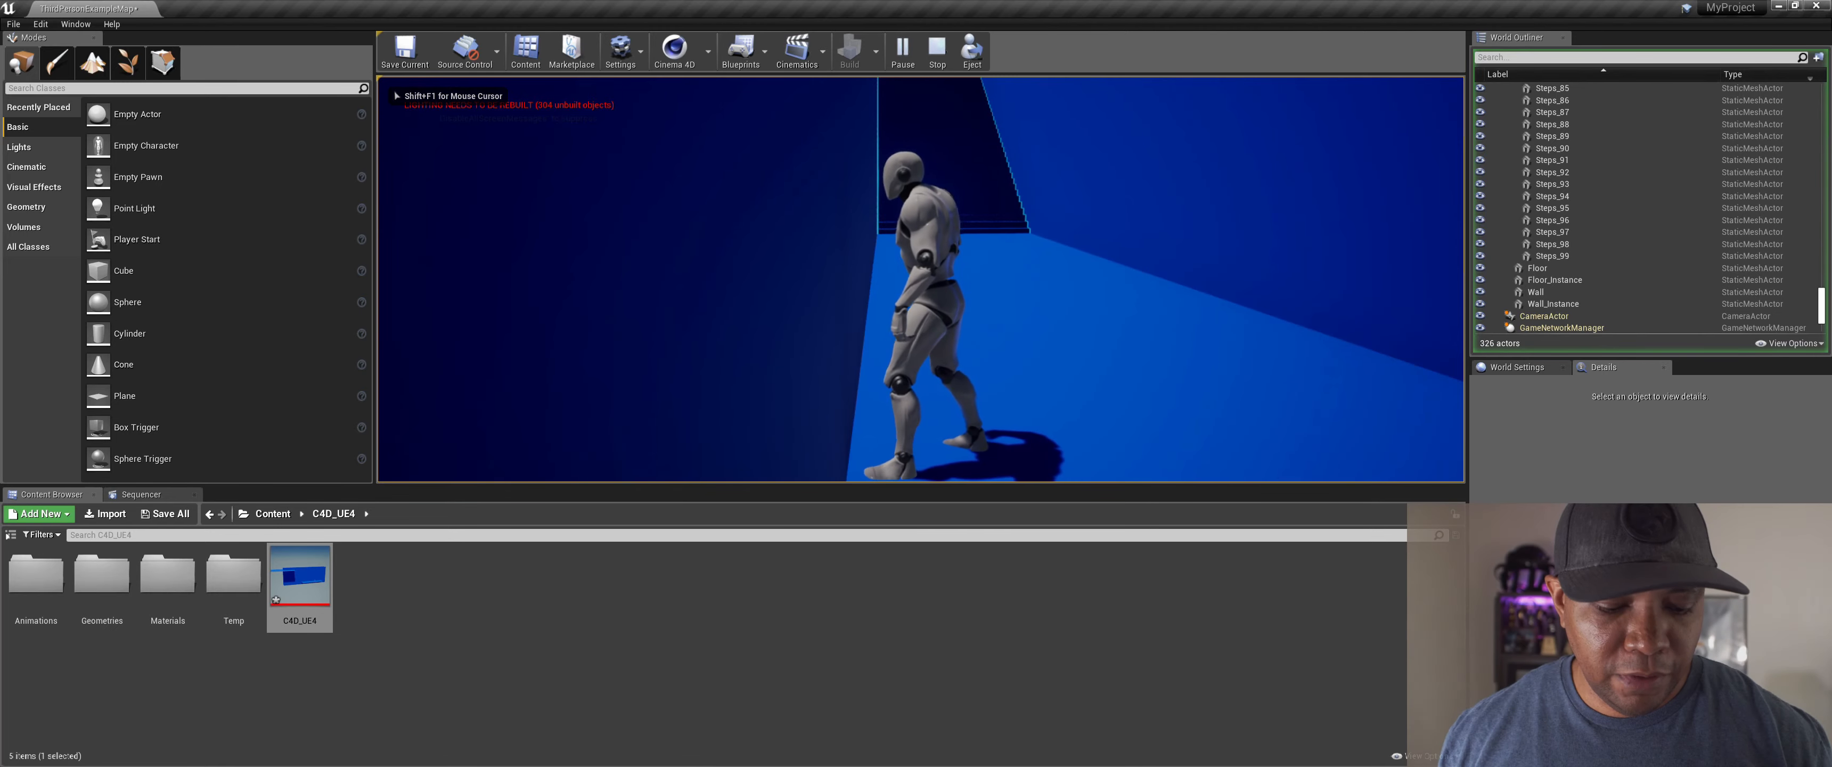
pyautogui.press('a')
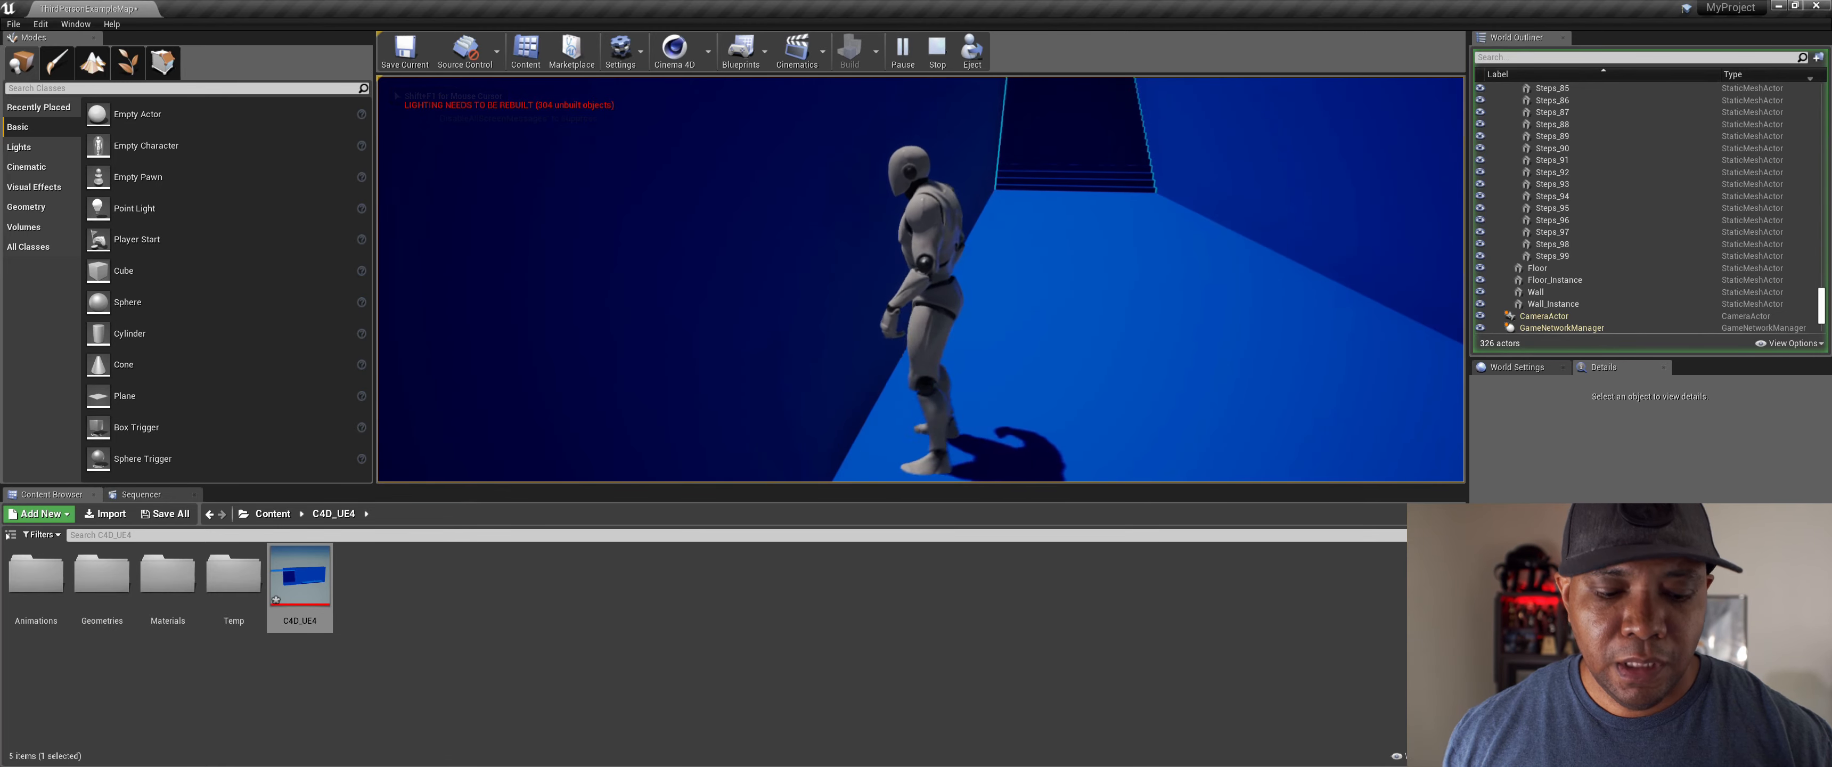
pyautogui.press('d')
pyautogui.press('a')
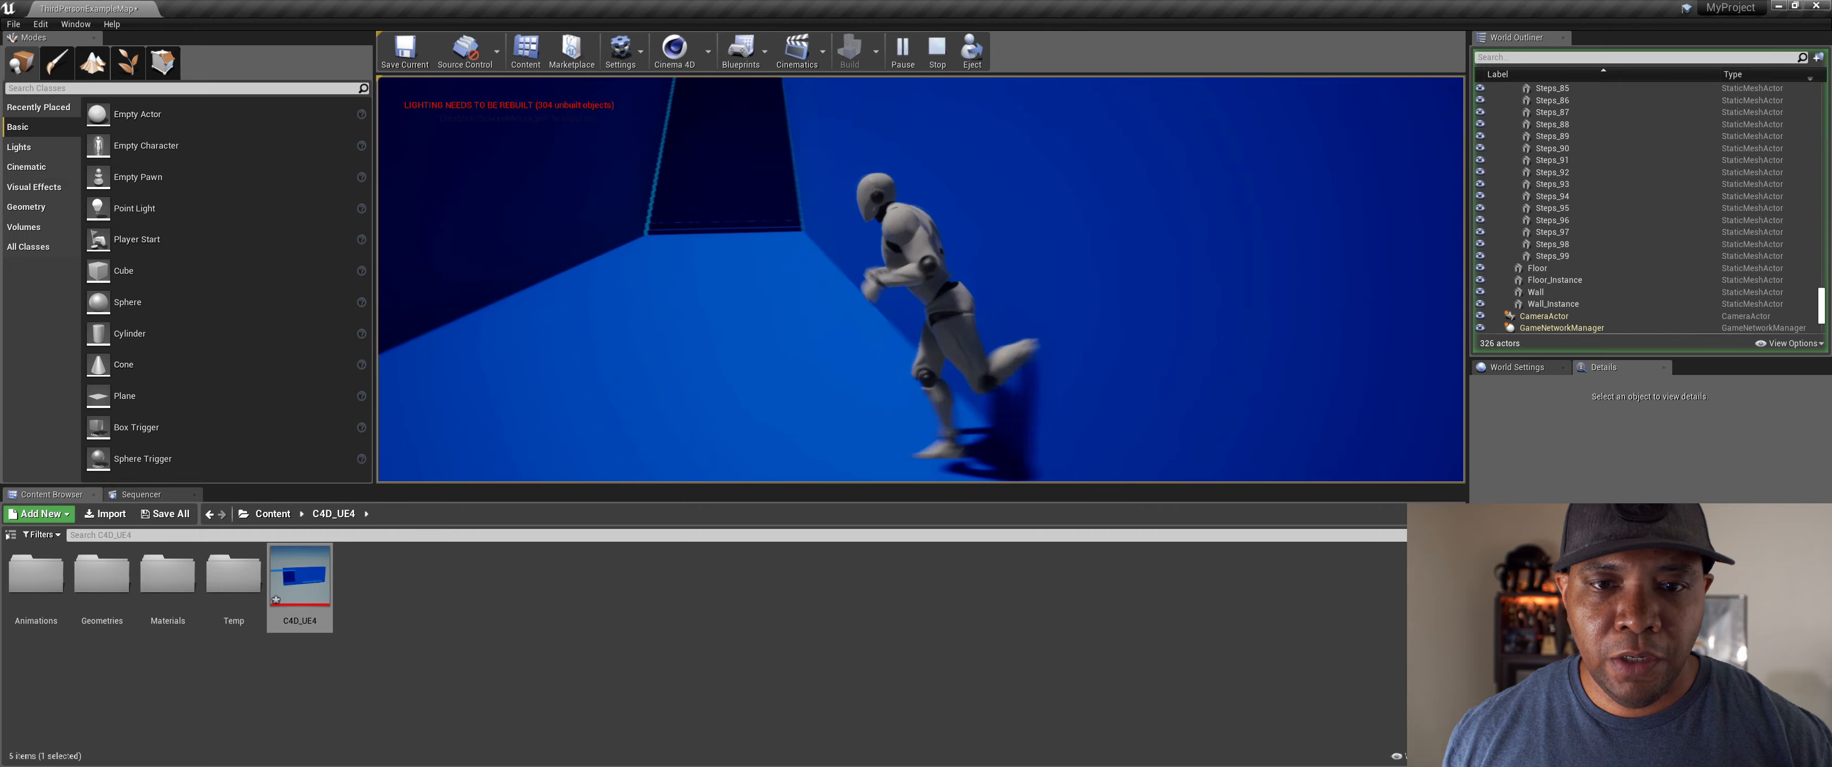
pyautogui.press('d')
pyautogui.press('a')
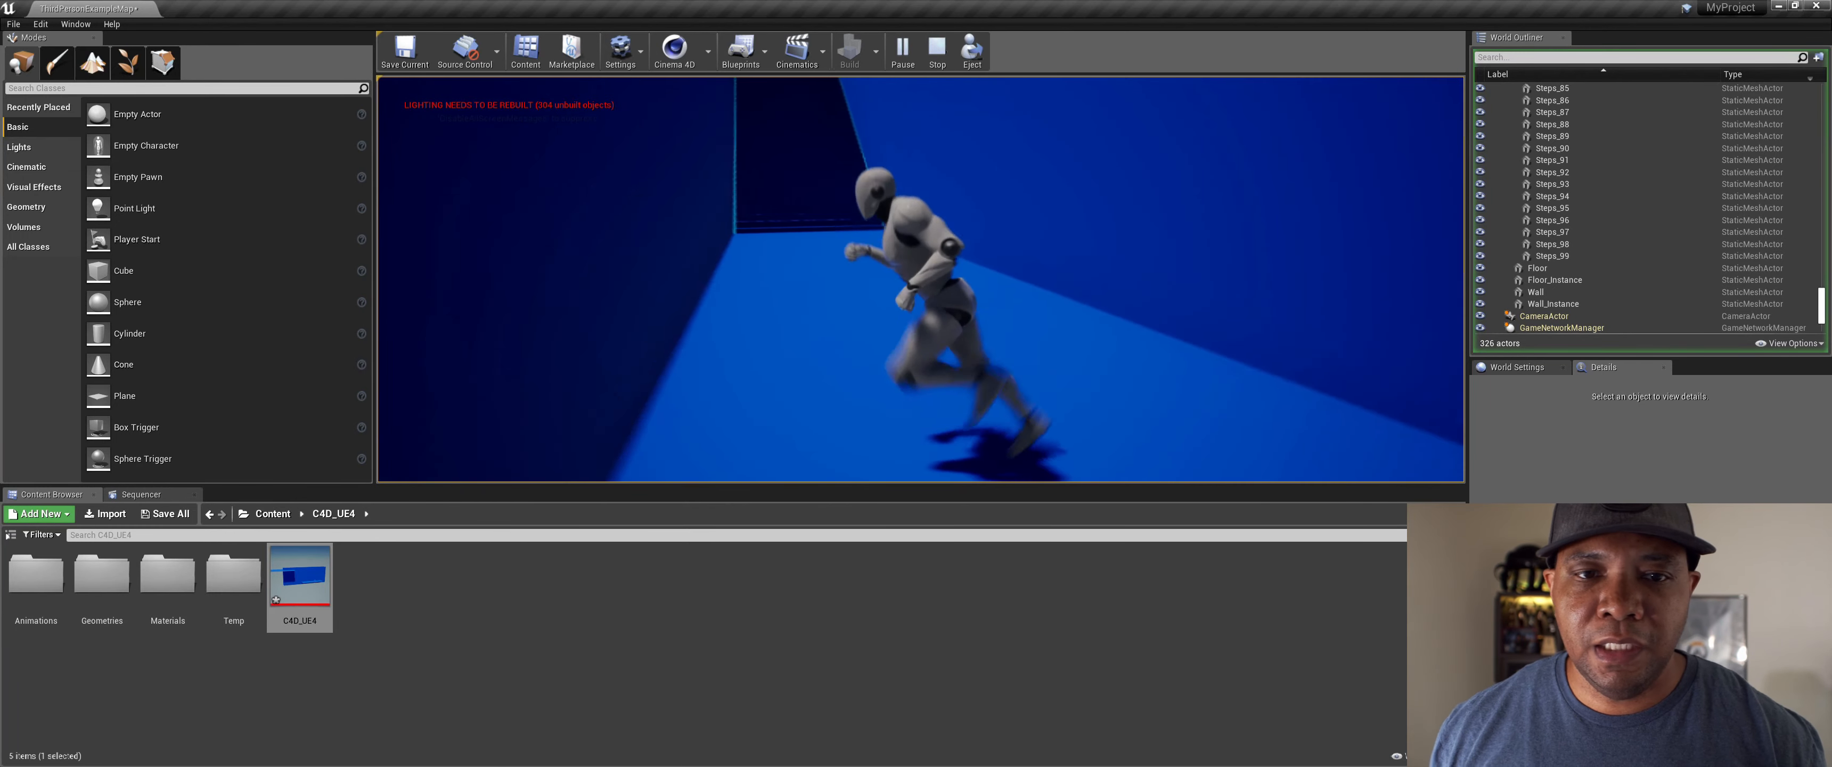
pyautogui.press('d')
pyautogui.press('a')
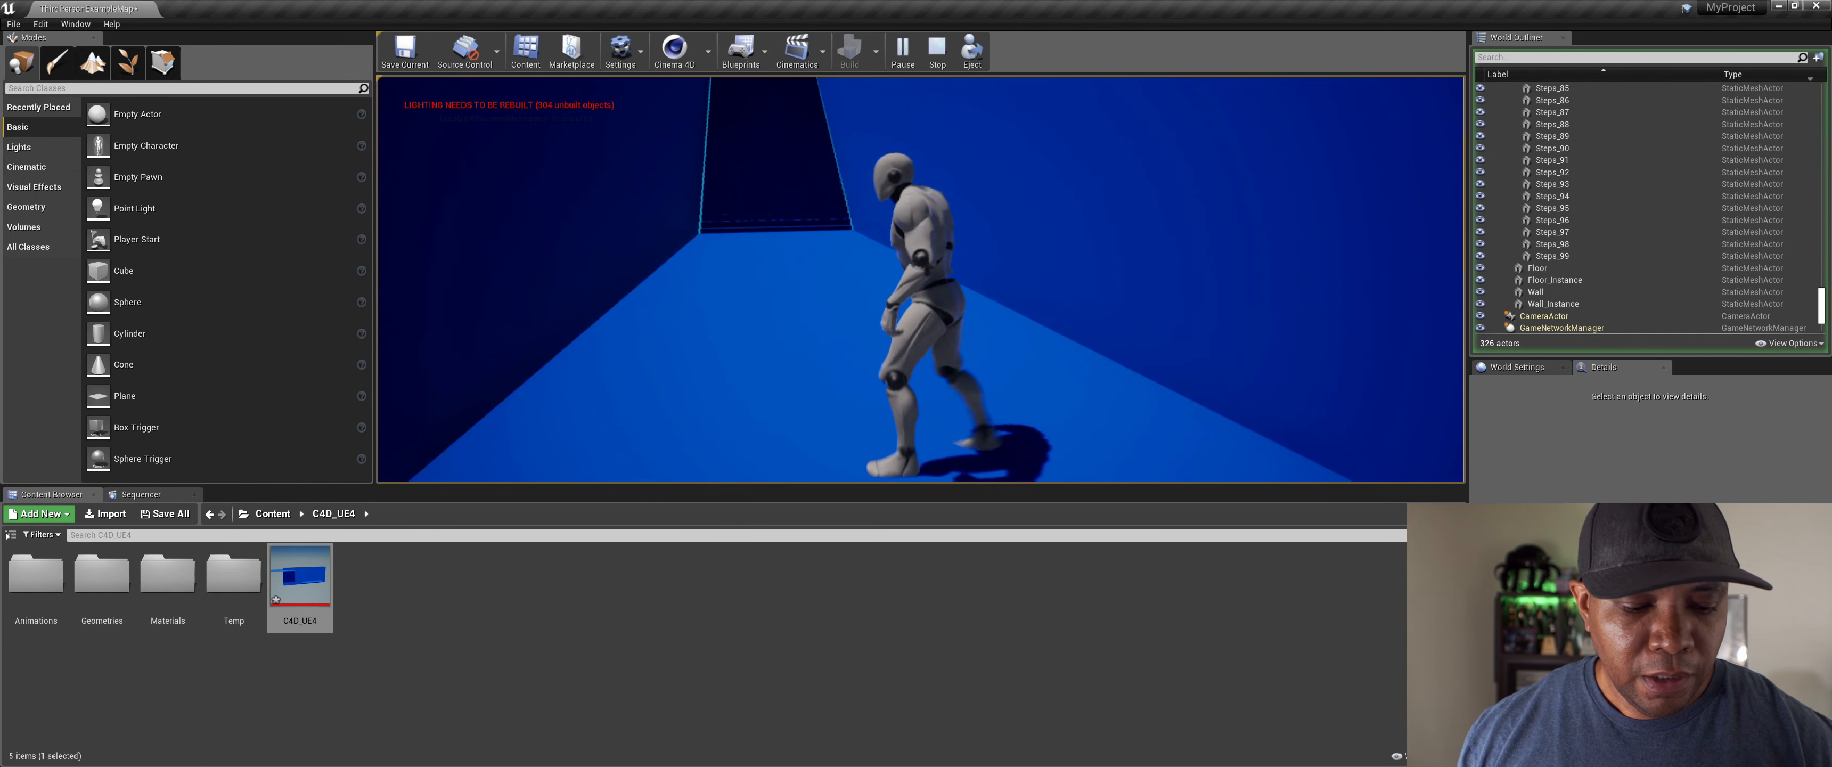
pyautogui.press('Escape')
# Step: Open the Wall_Instance static mesh for editing, add a box simplified collision and close its editor
pyautogui.click(1147, 174)
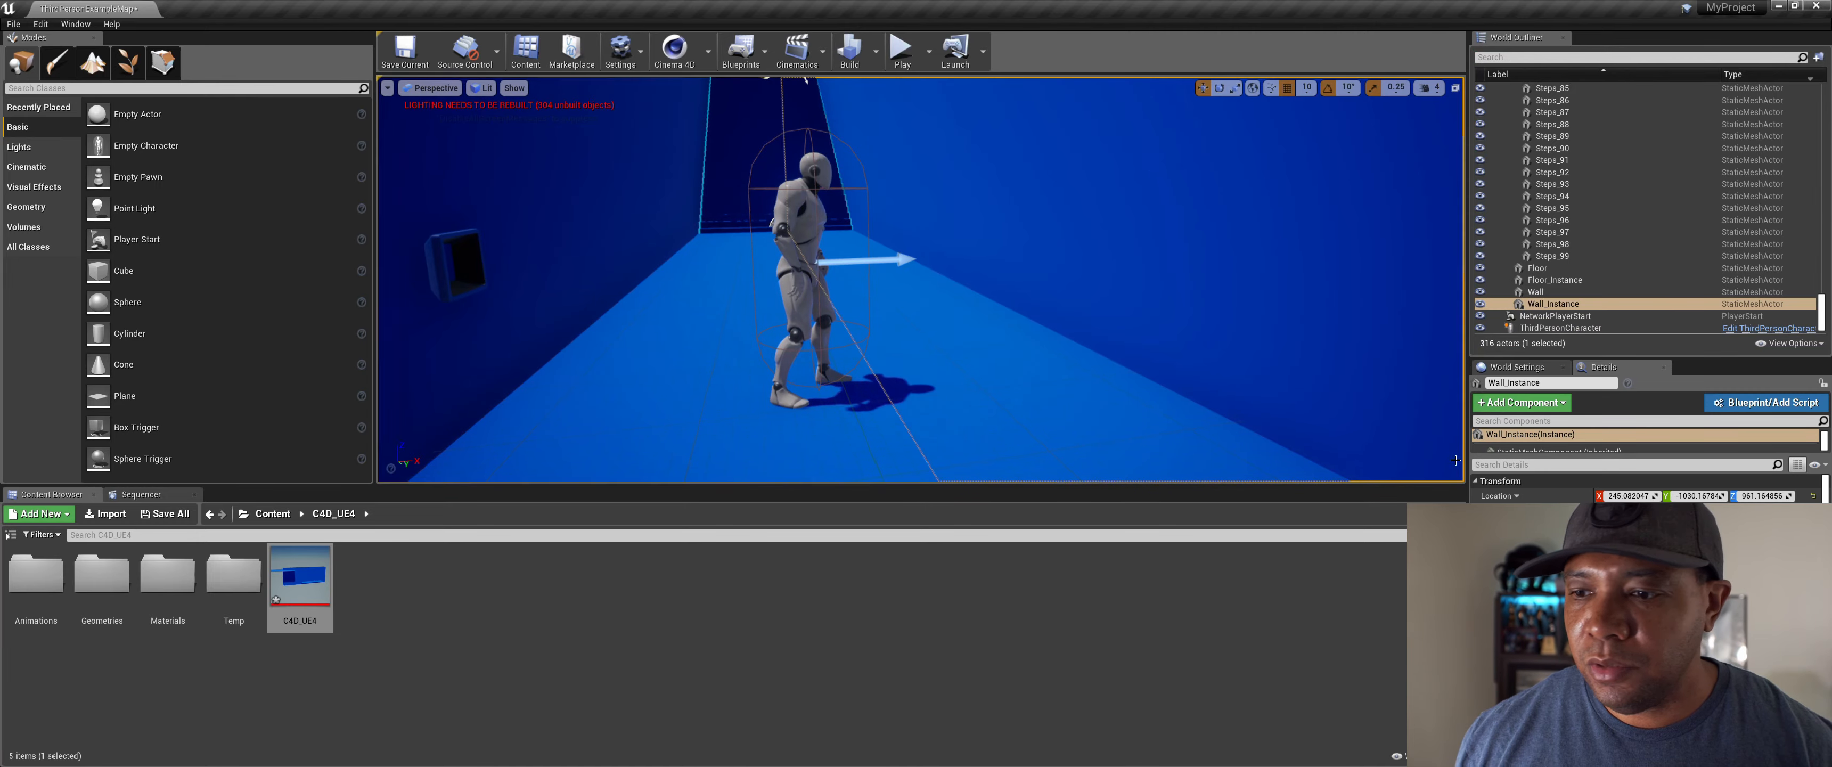
pyautogui.hotkey('ctrl', 'e')
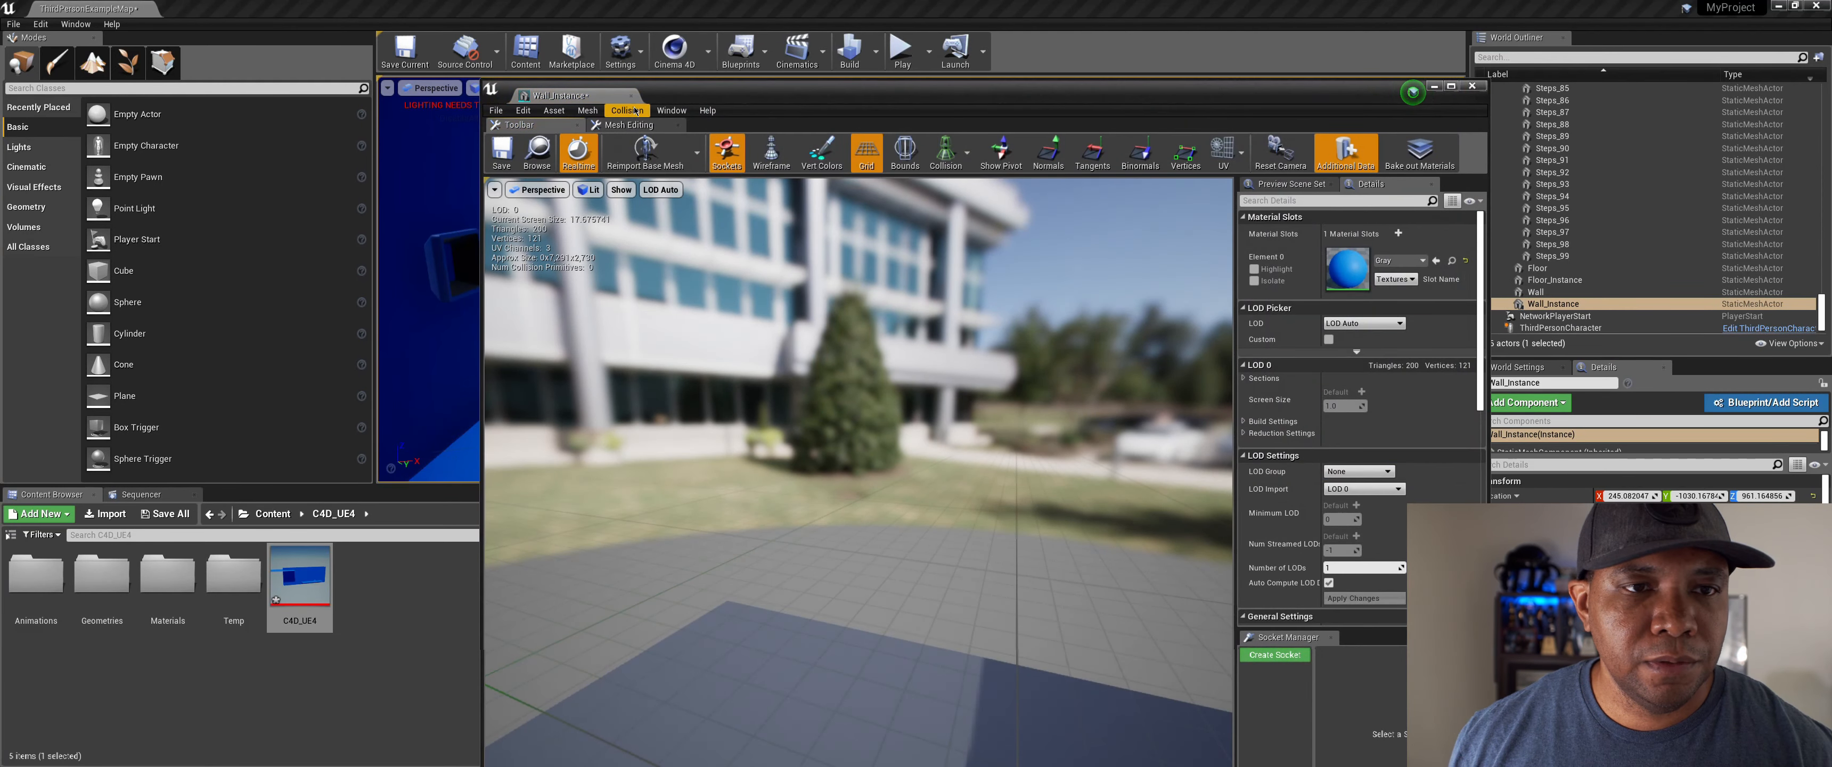
pyautogui.click(635, 112)
pyautogui.click(634, 112)
pyautogui.click(634, 114)
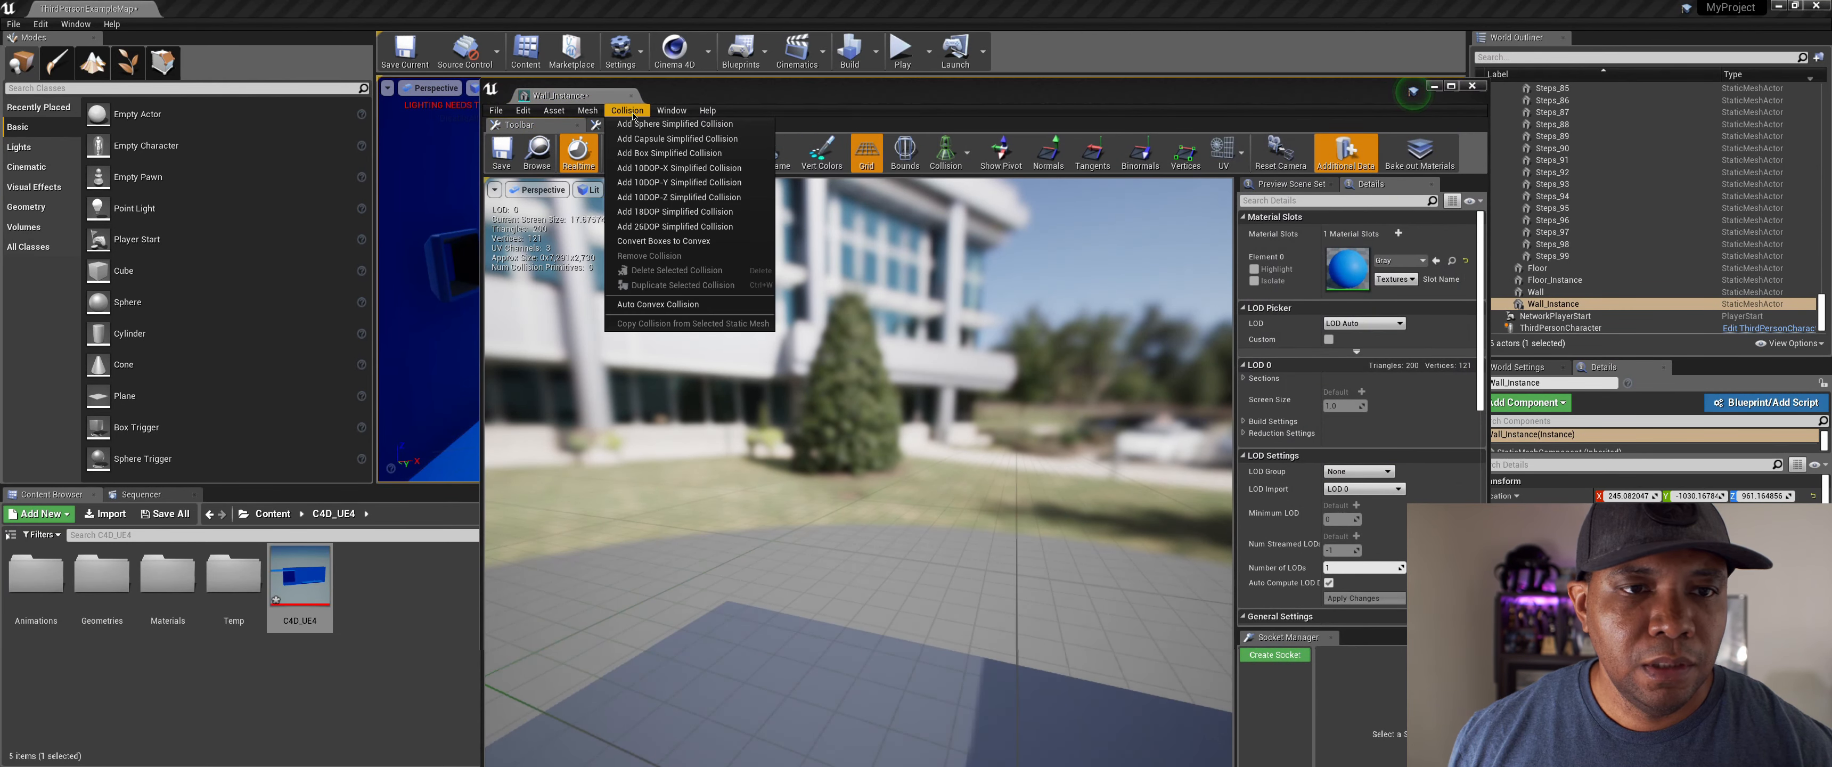
pyautogui.click(655, 158)
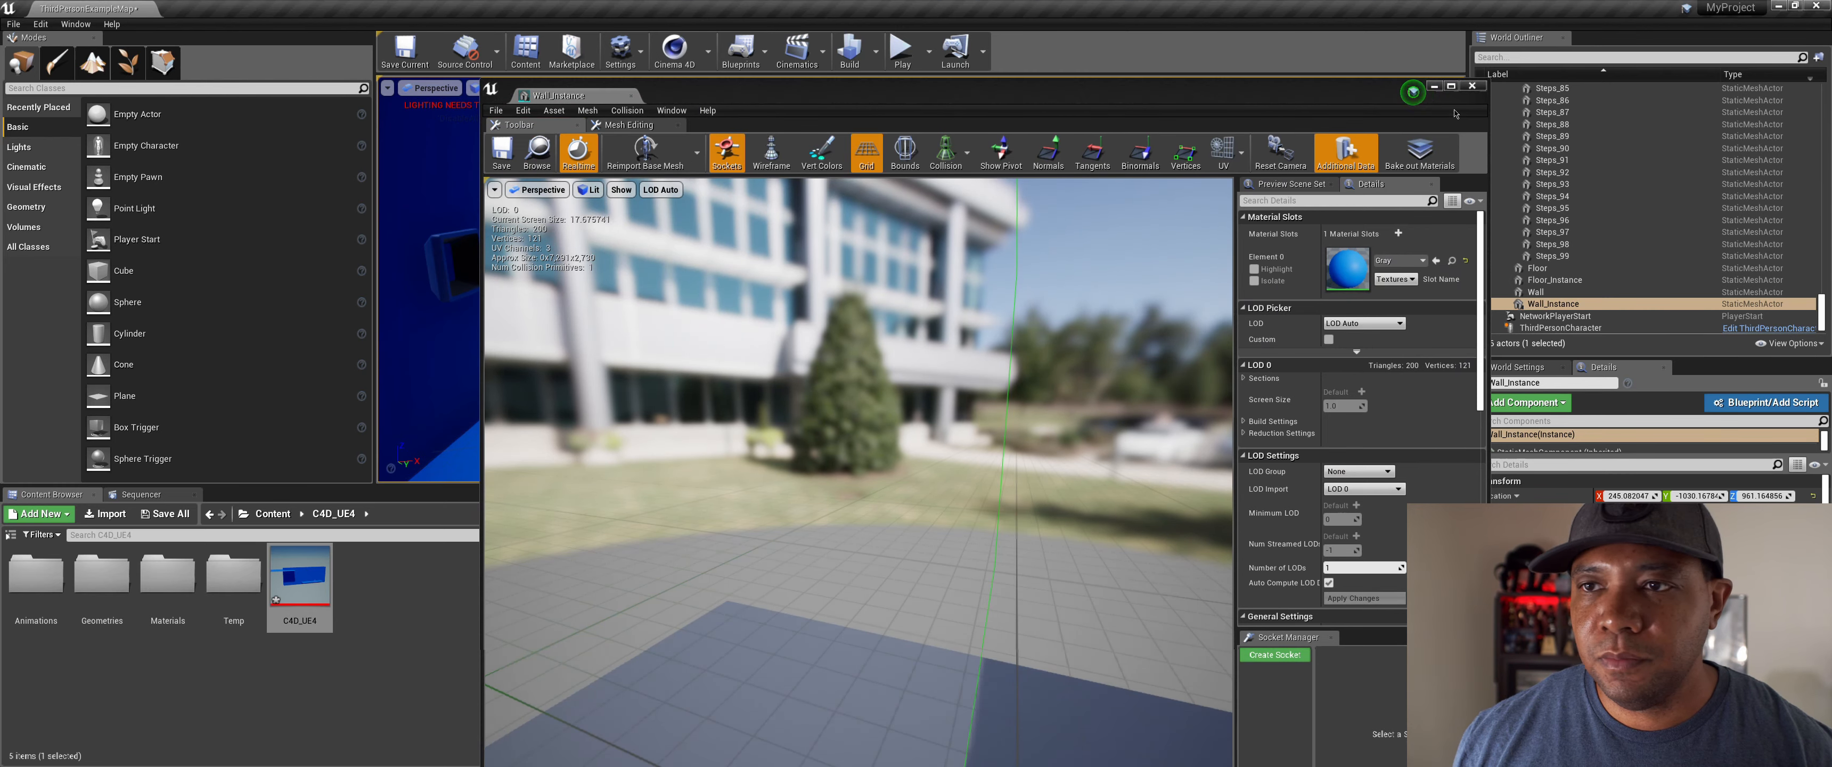
pyautogui.click(1471, 86)
# Step: Play-test the level again by running the character back and forth between the two walls, and end the session
pyautogui.click(897, 48)
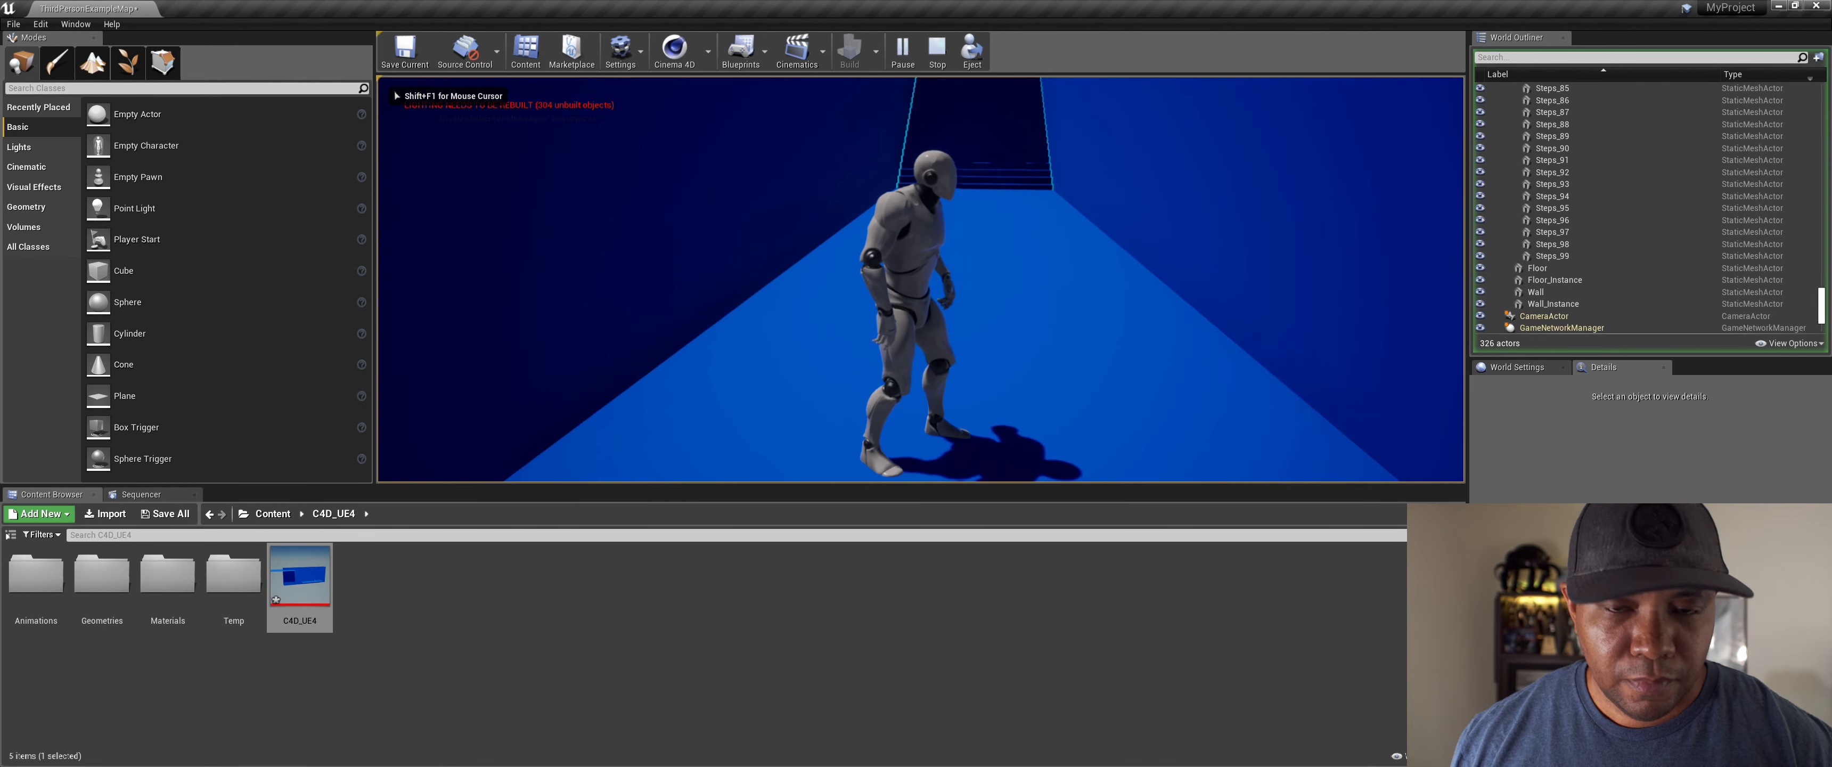
pyautogui.press('d')
pyautogui.press('a')
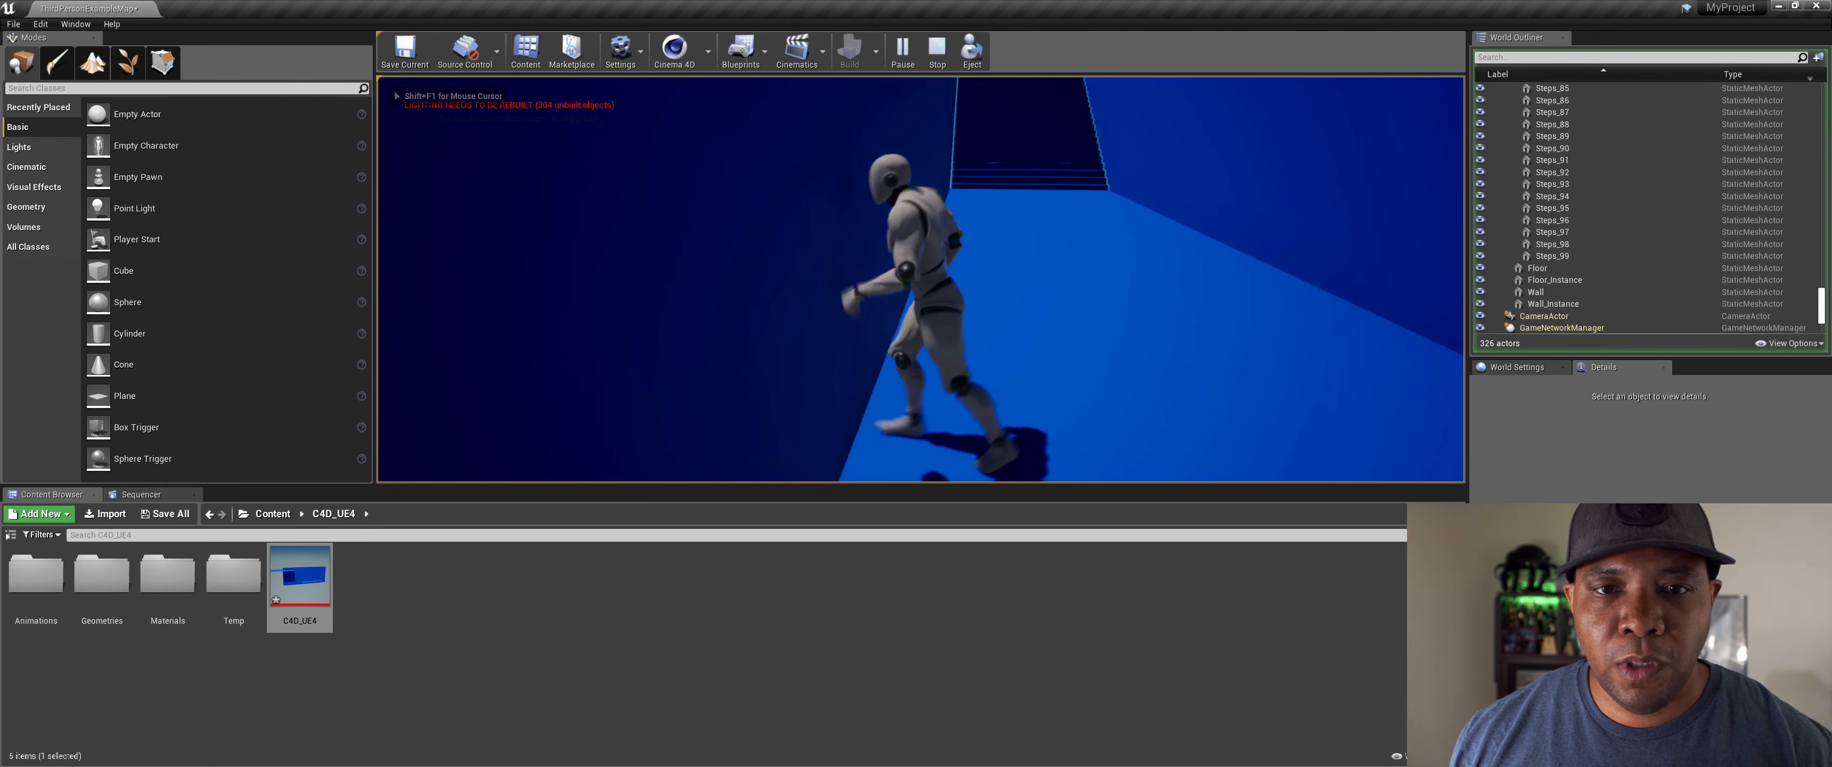
pyautogui.press('d')
pyautogui.press('a')
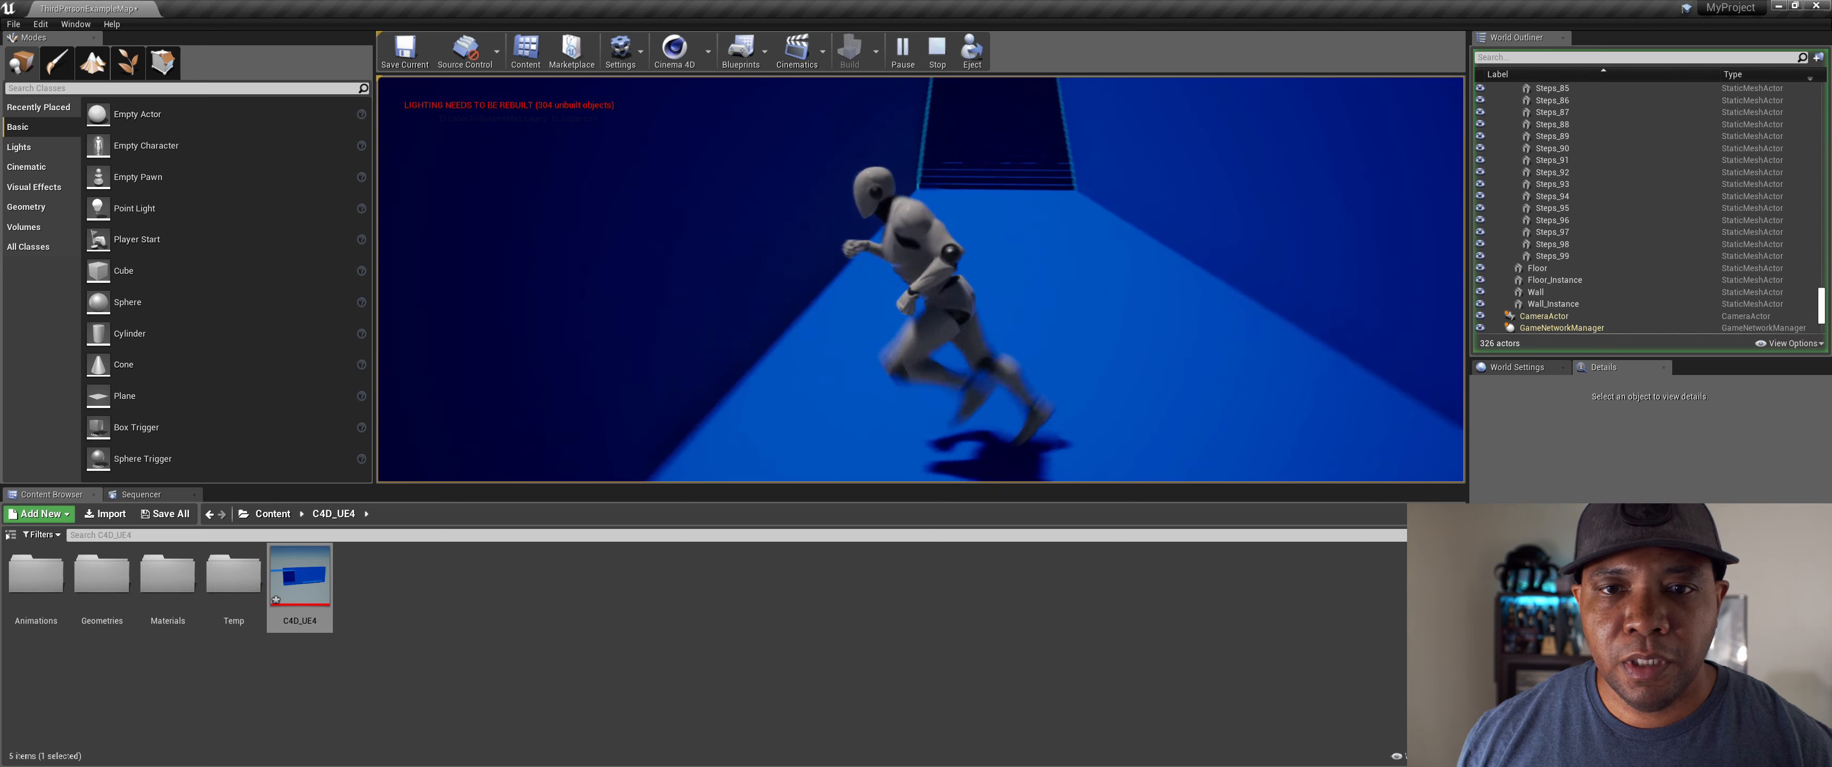
pyautogui.press('d')
pyautogui.press('Escape')
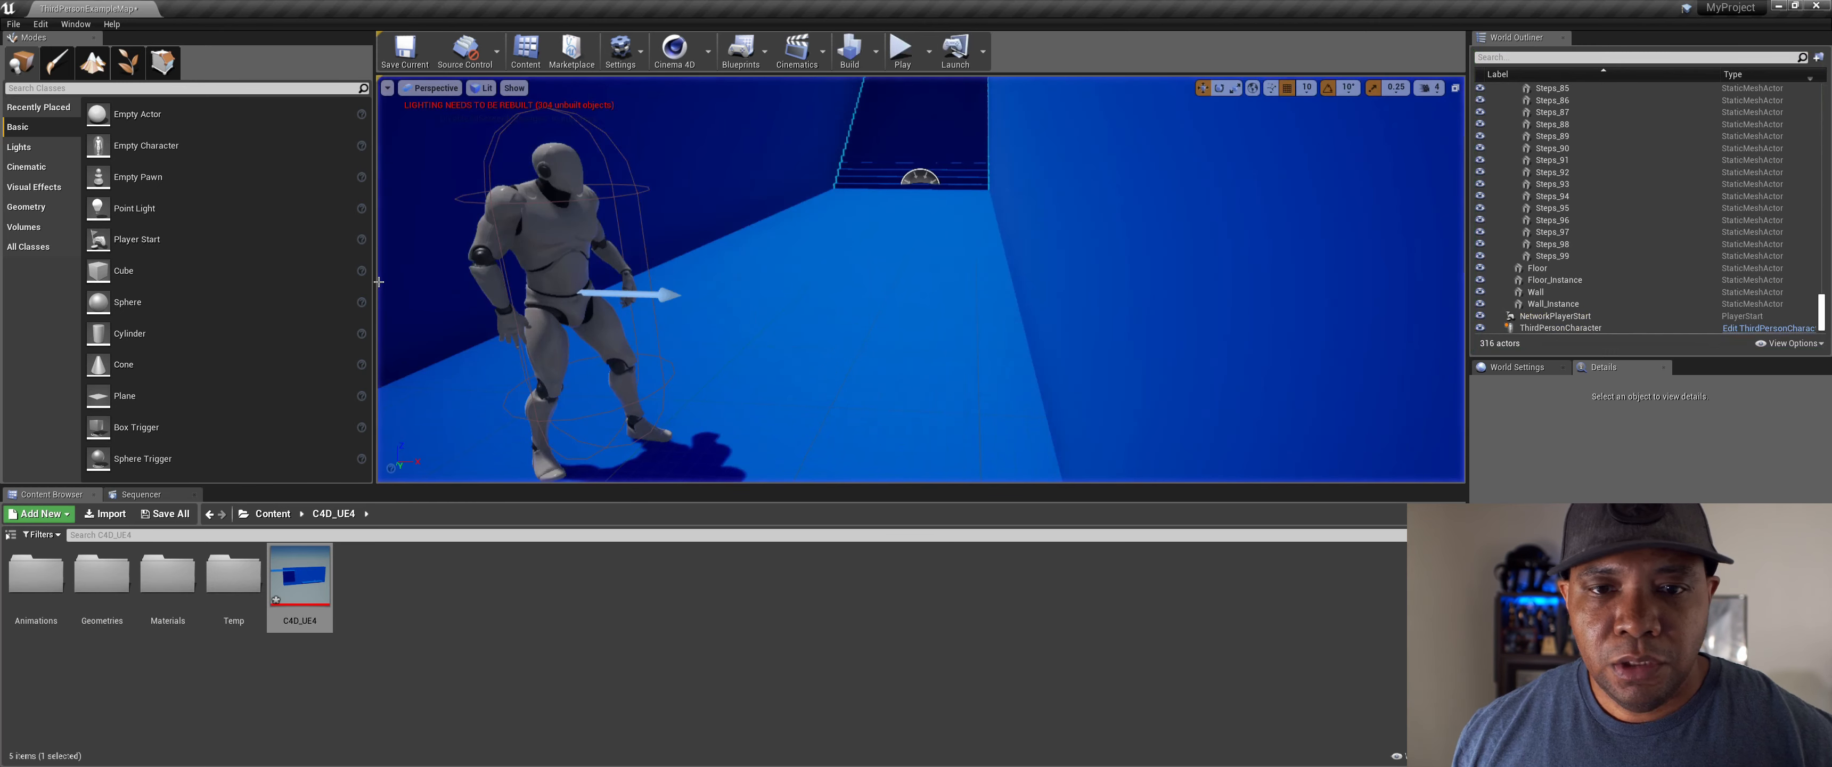
# Step: Select the lowest stair step, Steps_0, at the foot of the staircase and open its static mesh for editing
pyautogui.scroll(4, 952, 158)
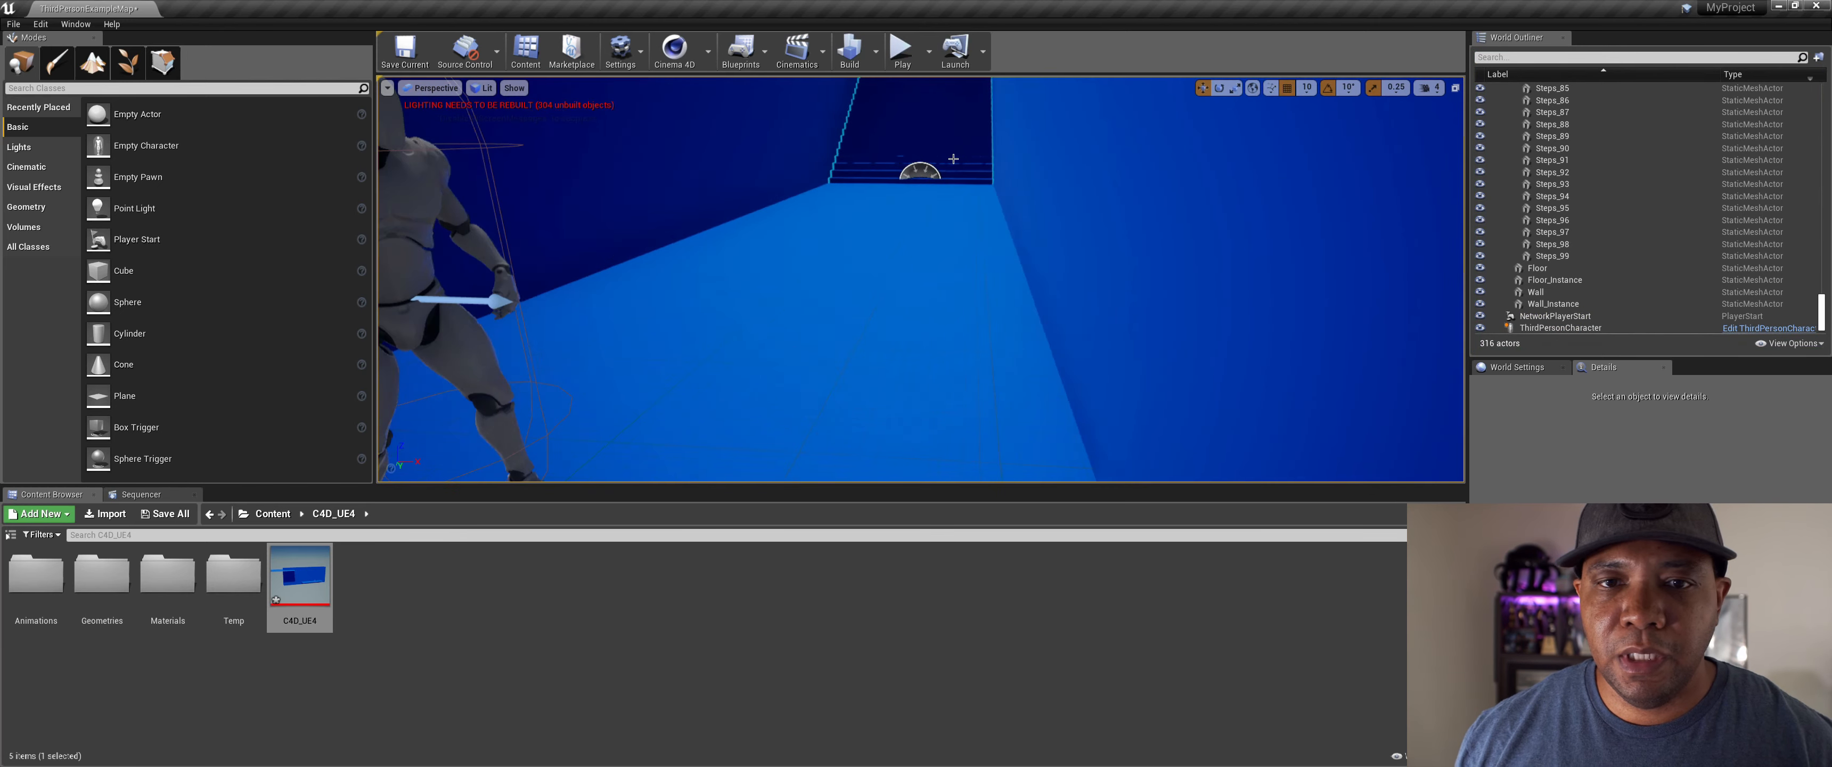
pyautogui.moveTo(953, 158); pyautogui.dragTo(1067, 127, button='middle')
pyautogui.moveTo(987, 182); pyautogui.dragTo(863, 127, button='middle')
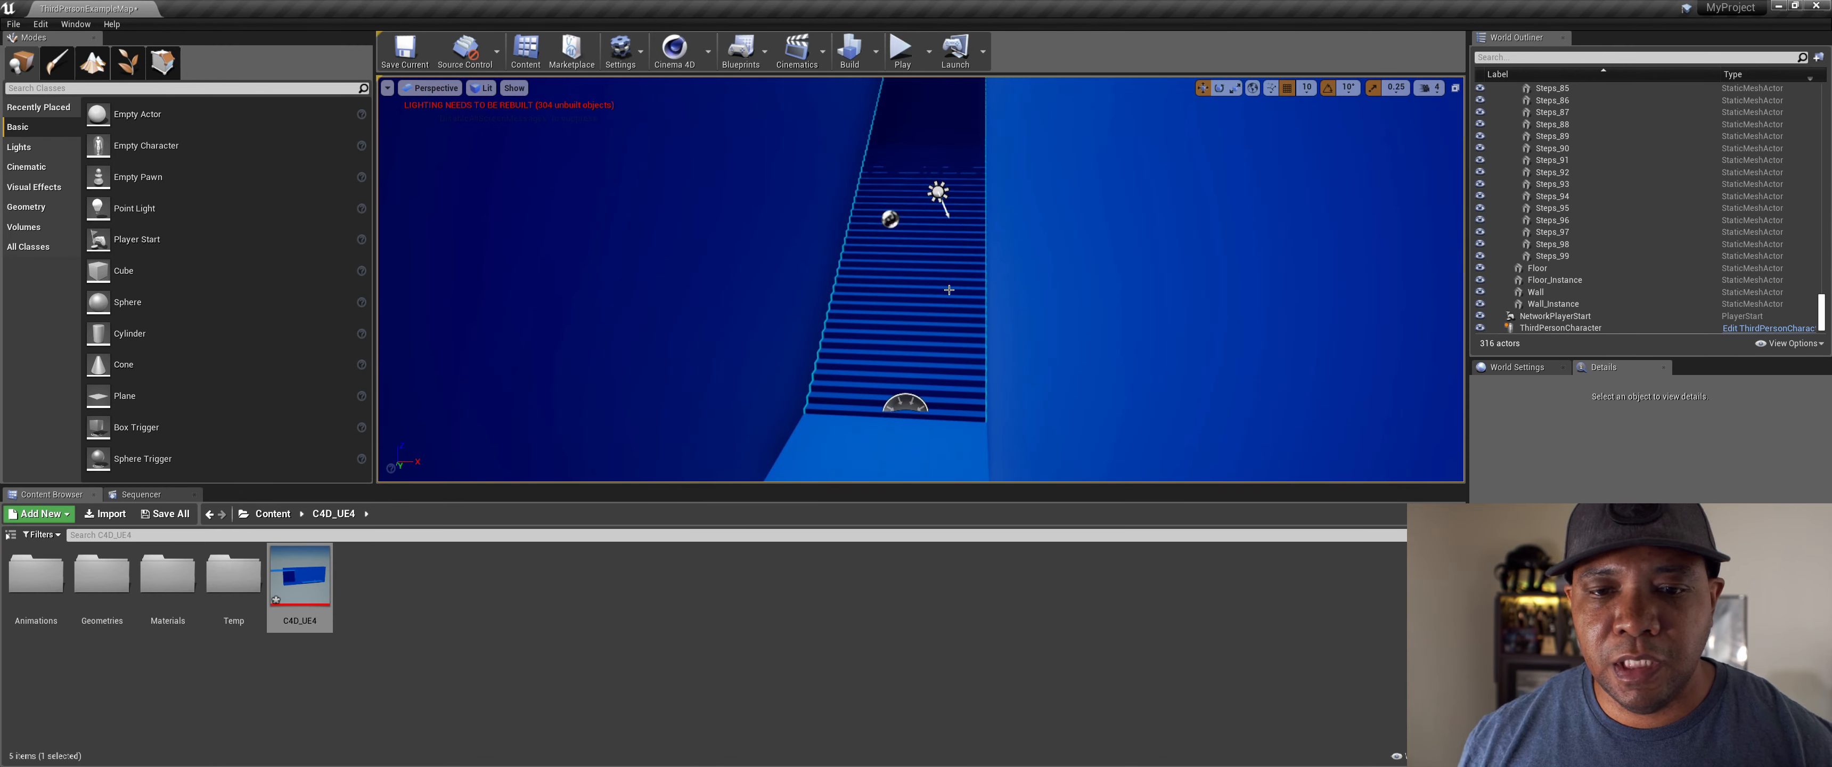
pyautogui.click(965, 417)
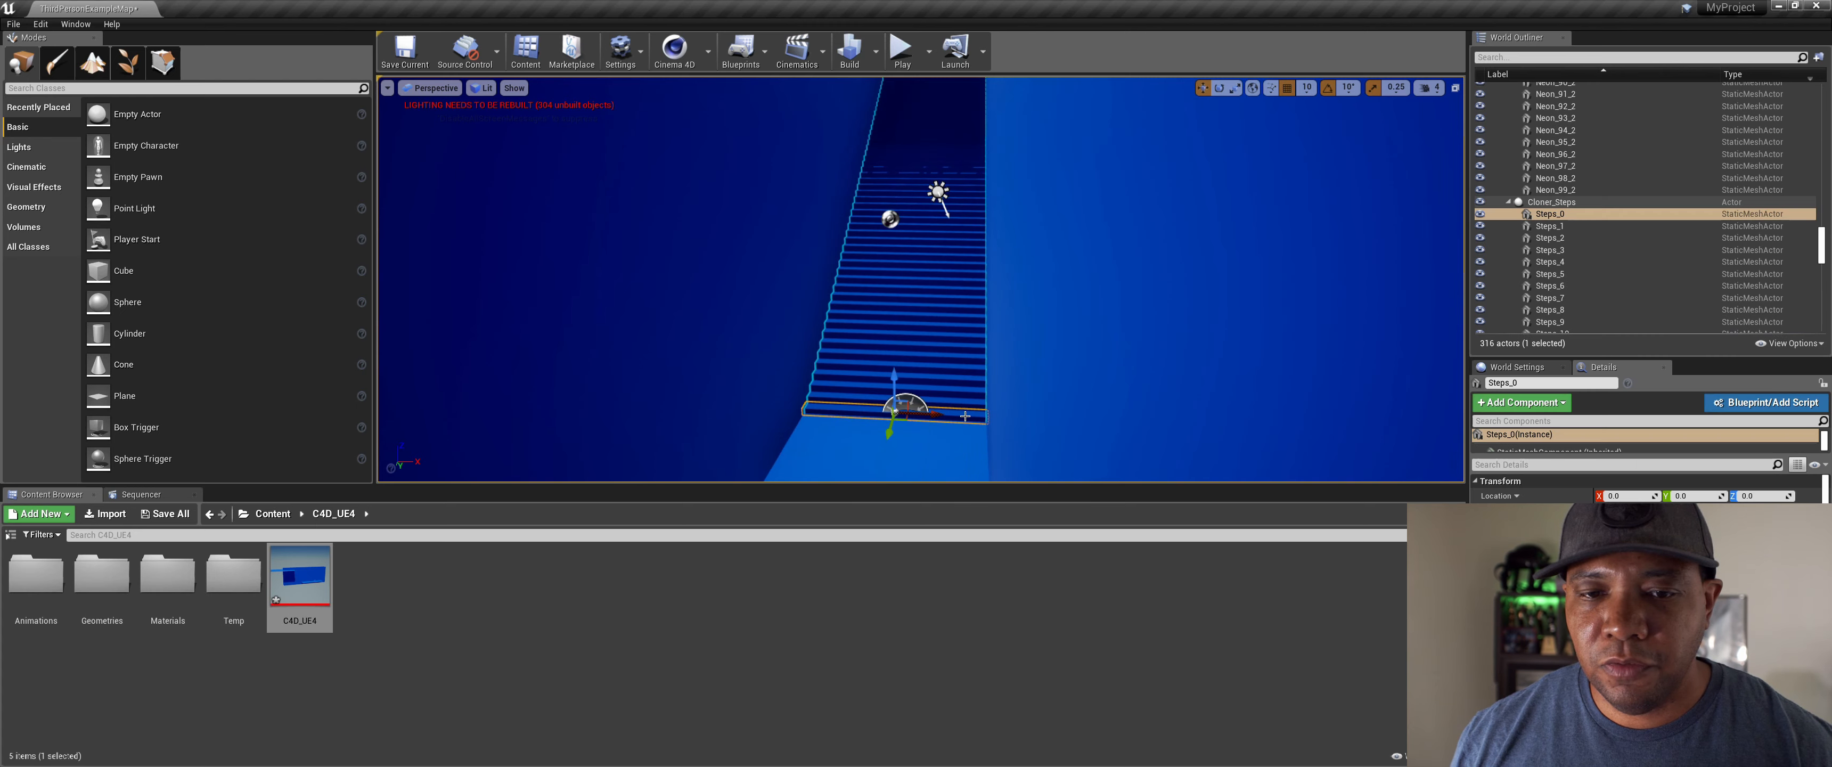
pyautogui.click(1540, 215)
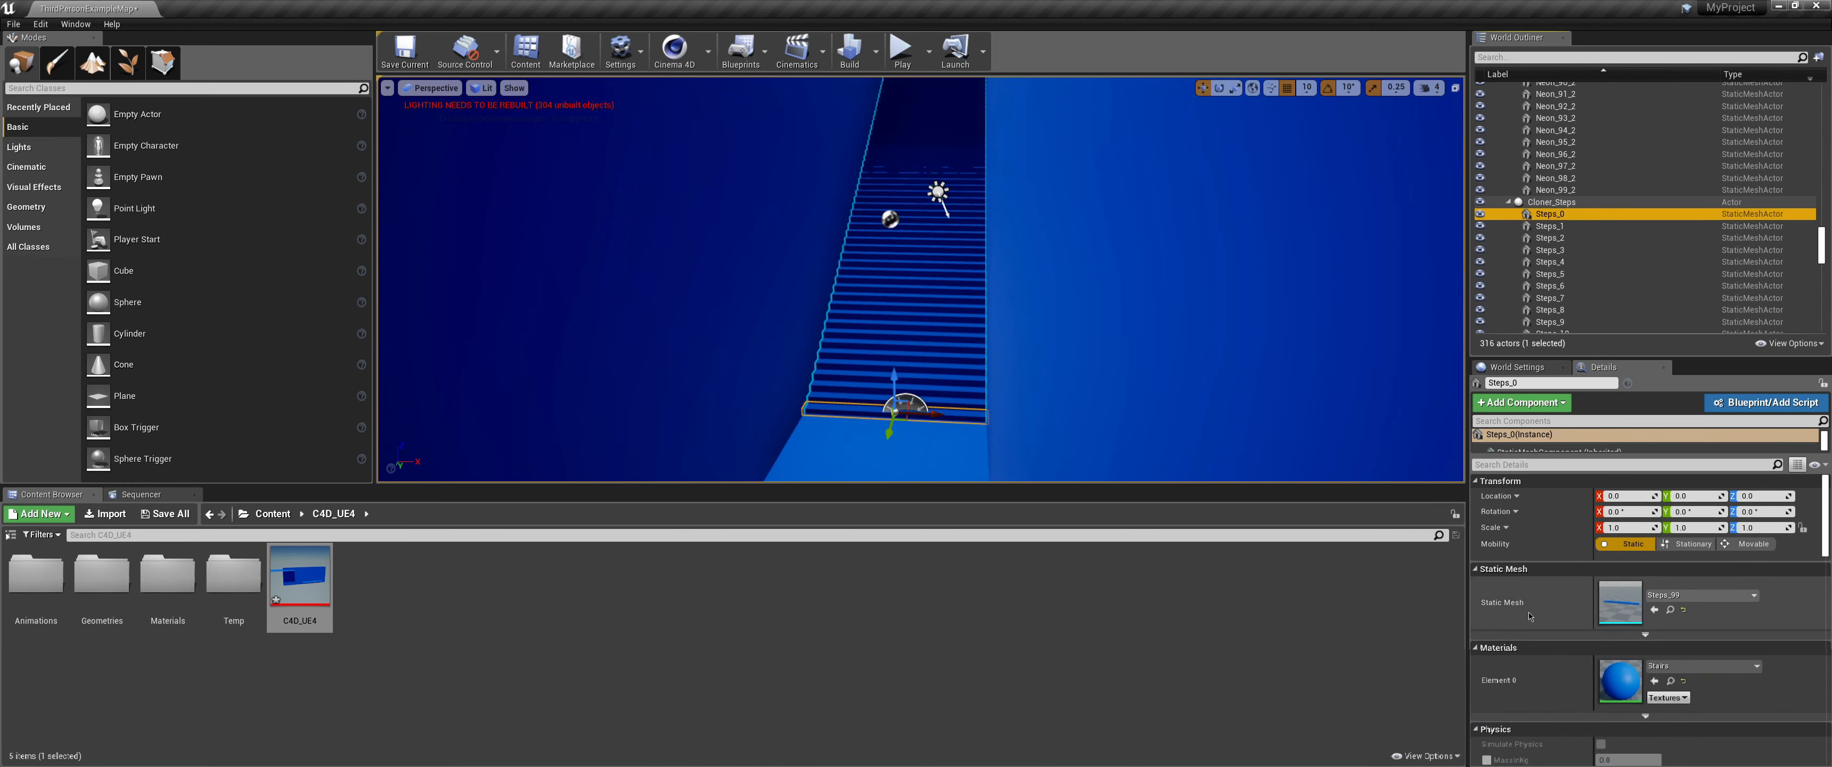
pyautogui.doubleClick(1627, 594)
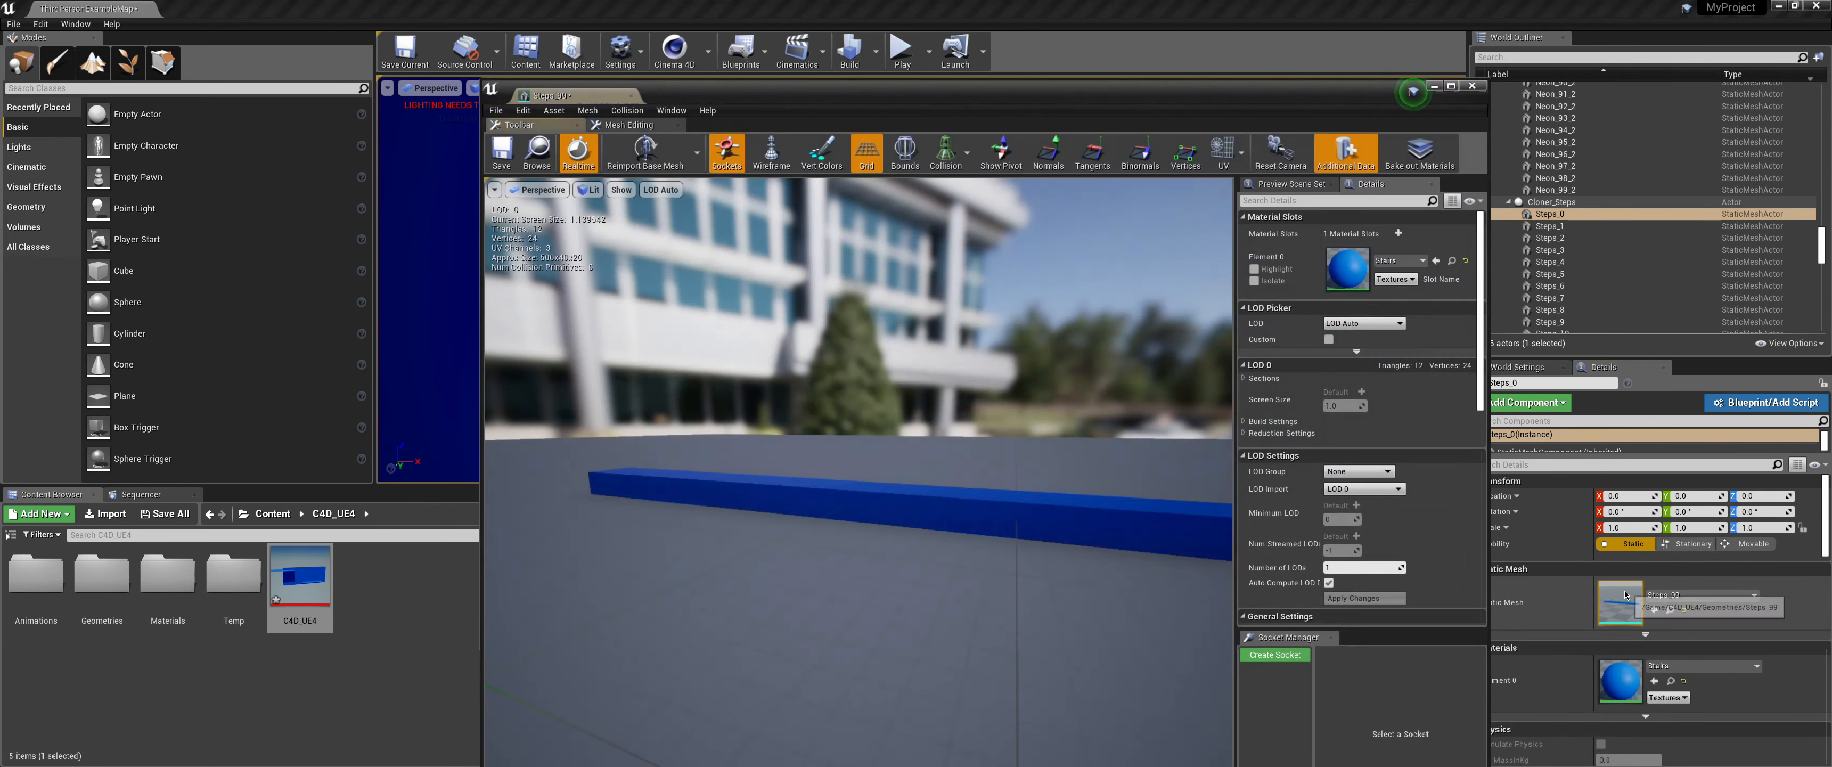
# Step: Add a box simplified collision to the stair step mesh, save the asset and close its editor
pyautogui.click(627, 110)
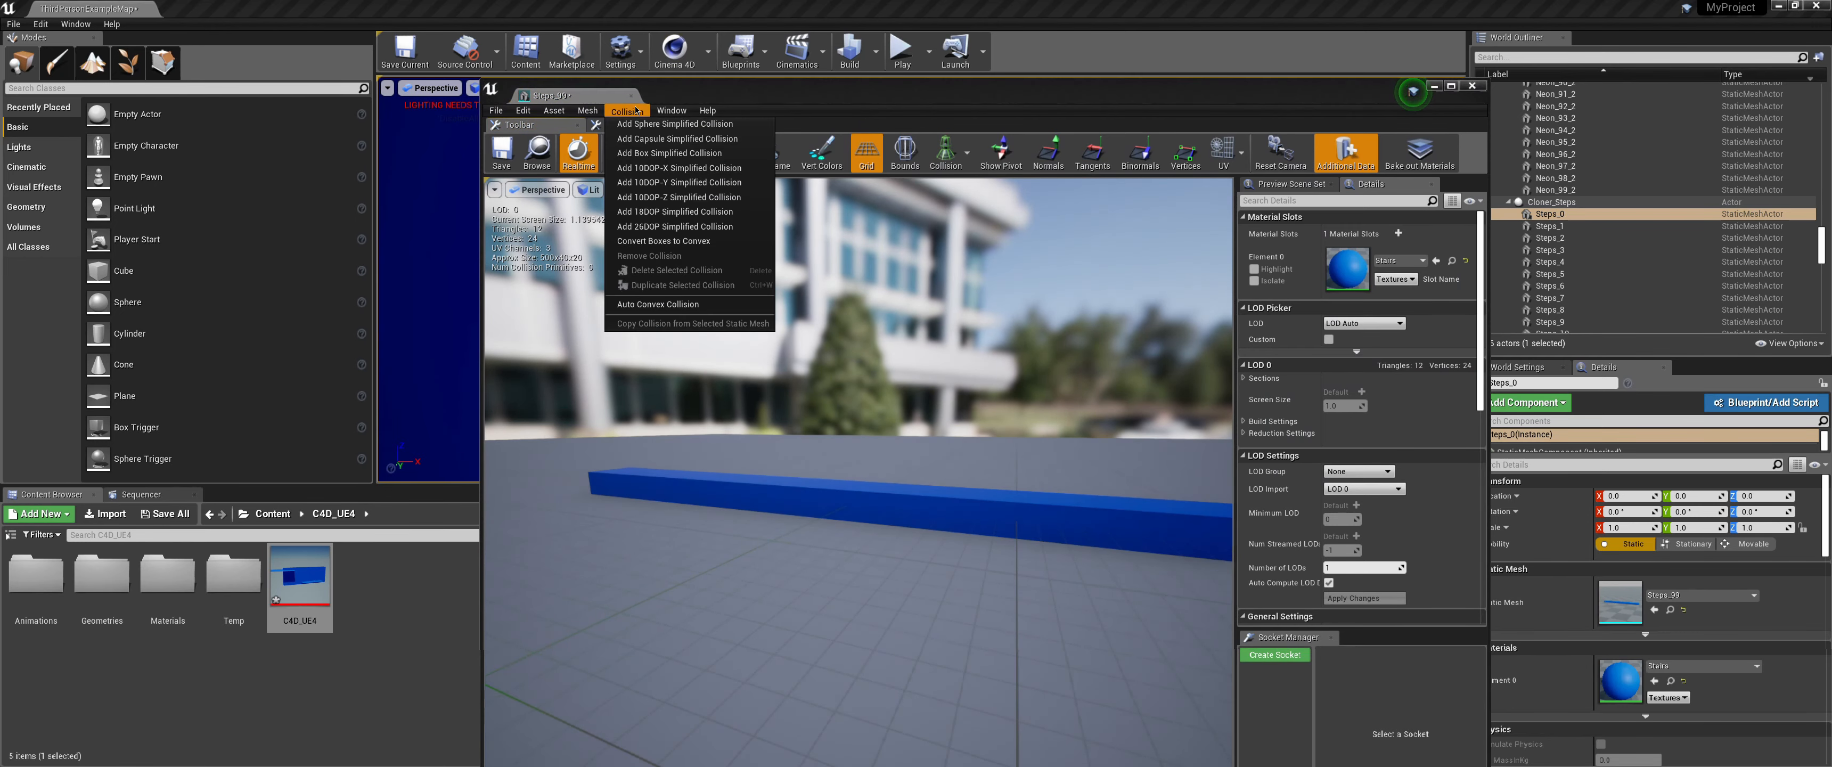
pyautogui.click(655, 154)
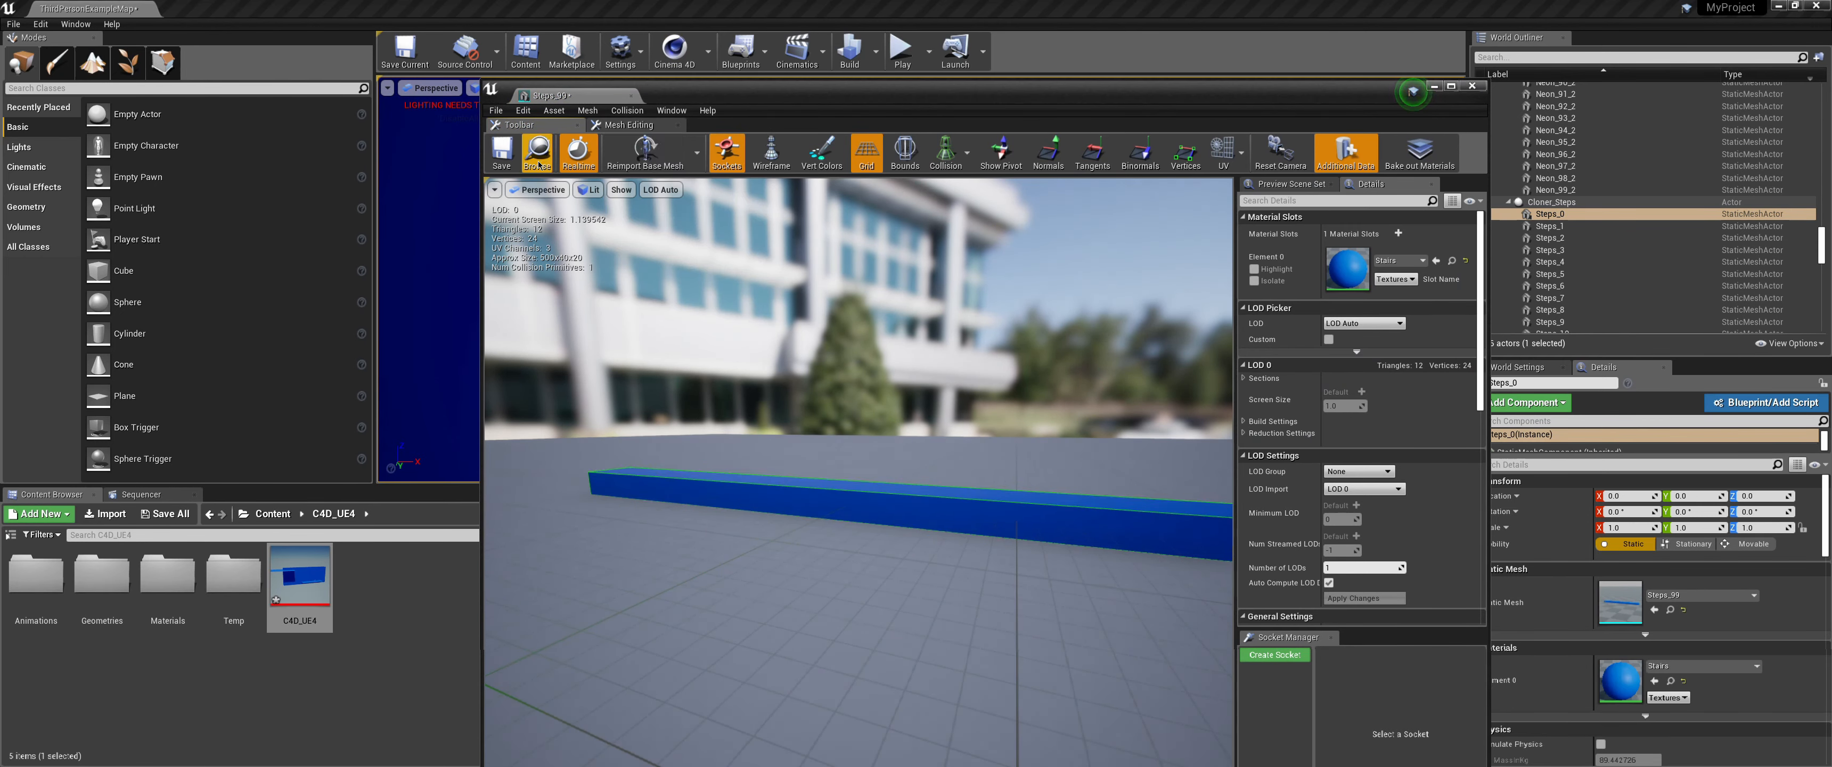
pyautogui.click(501, 158)
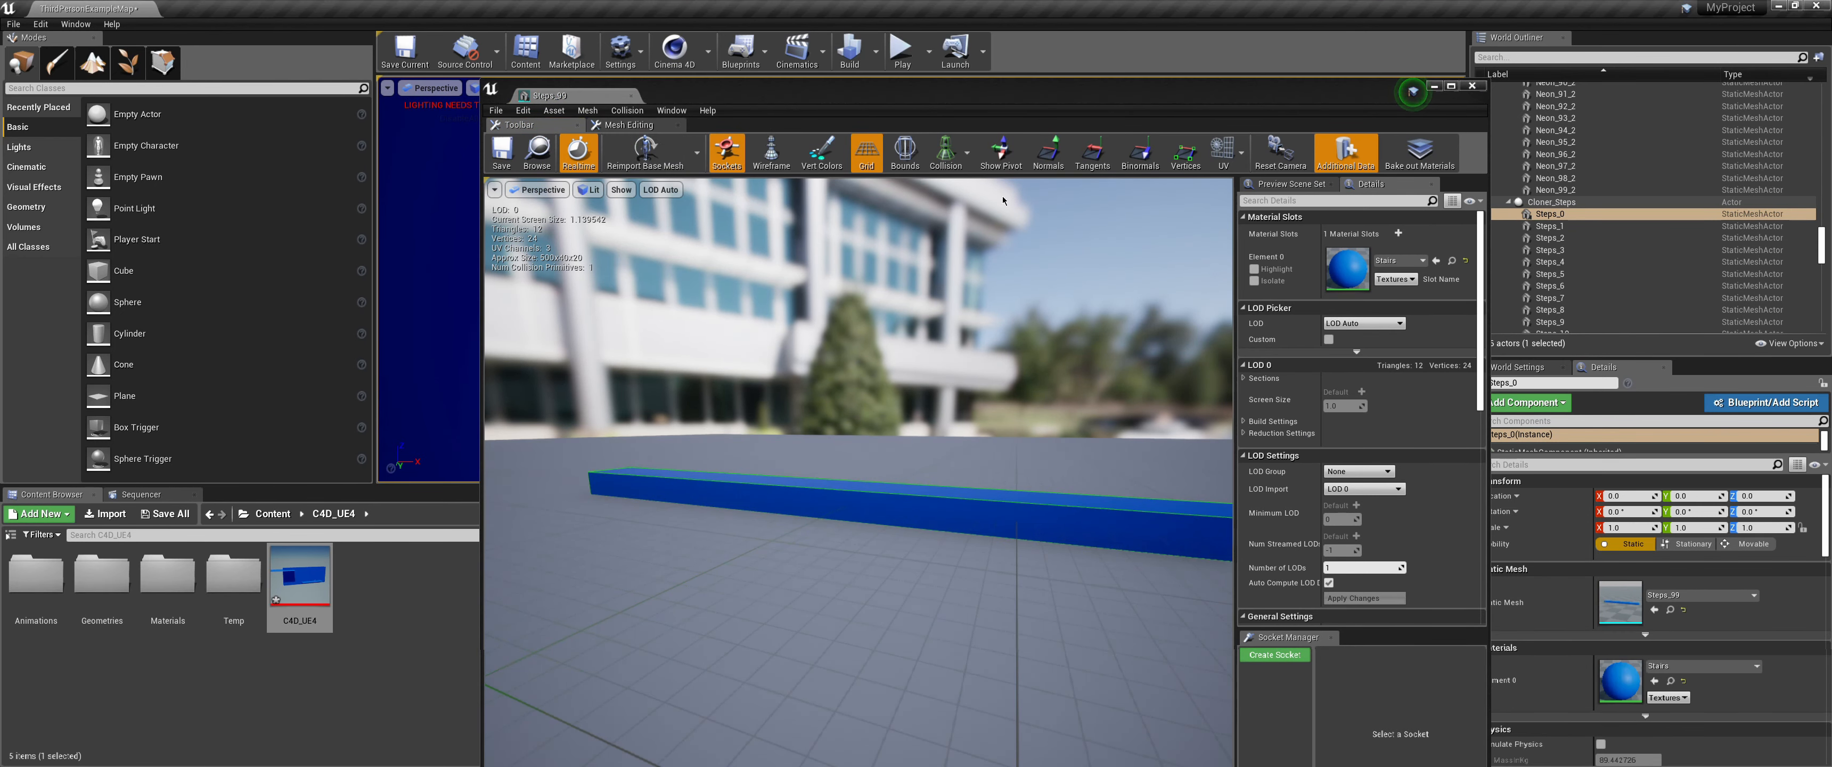
pyautogui.click(1474, 87)
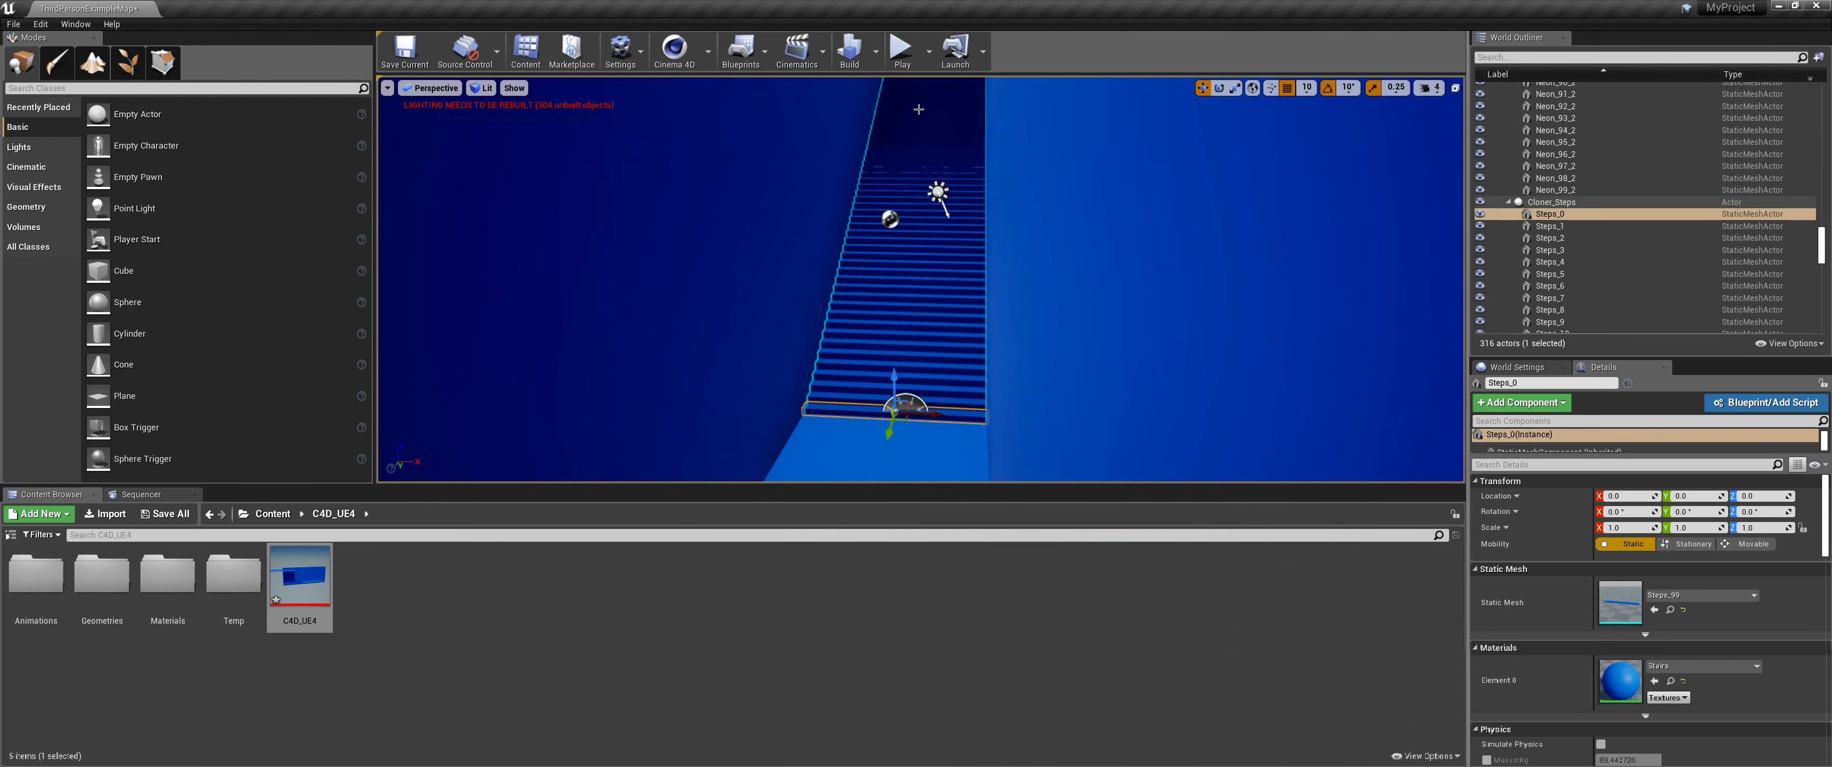
# Step: Play-test the stair collisions by running the character forward up the staircase and beyond its top, and end the session
pyautogui.click(900, 44)
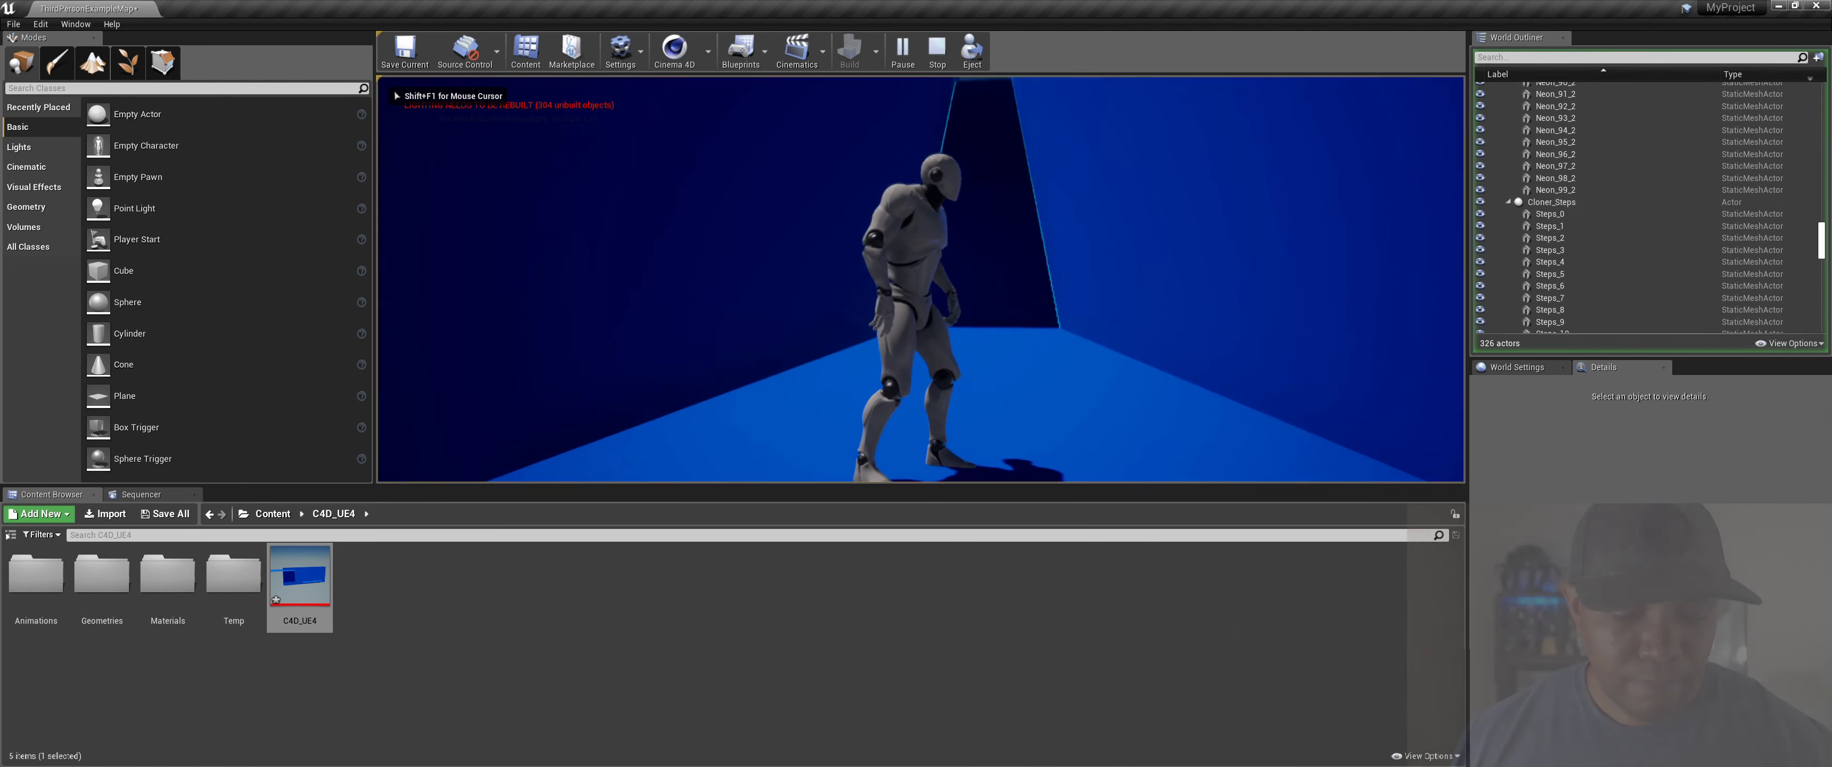
pyautogui.press('w')
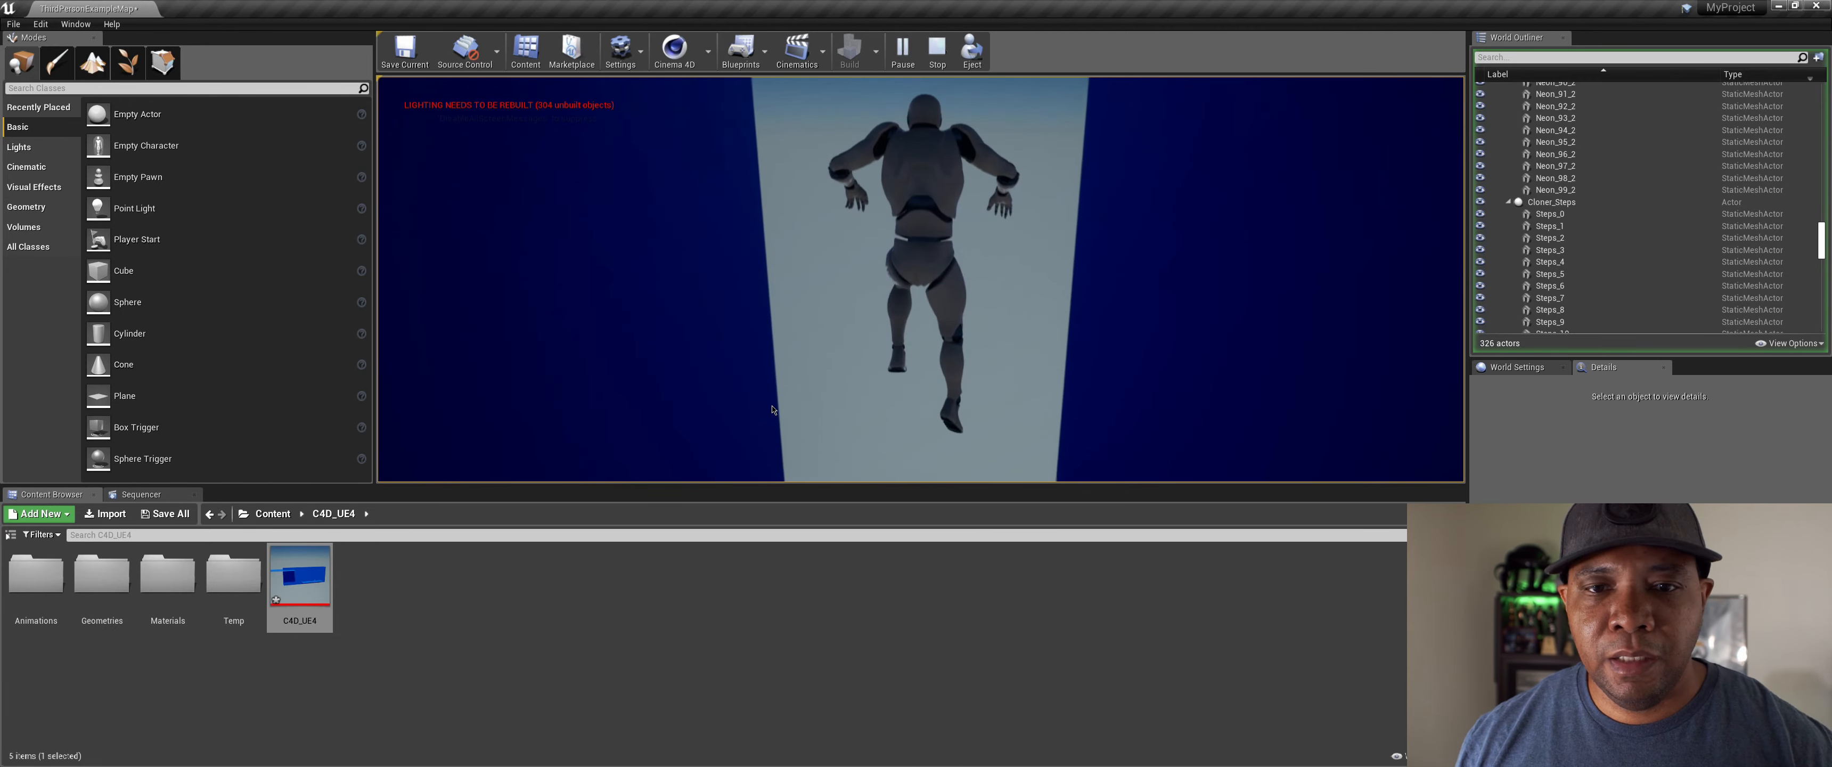
pyautogui.press('Escape')
# Step: Select Floor_Instance, the upper floor at the top of the staircase, and open its static mesh for editing
pyautogui.scroll(-12, 955, 127)
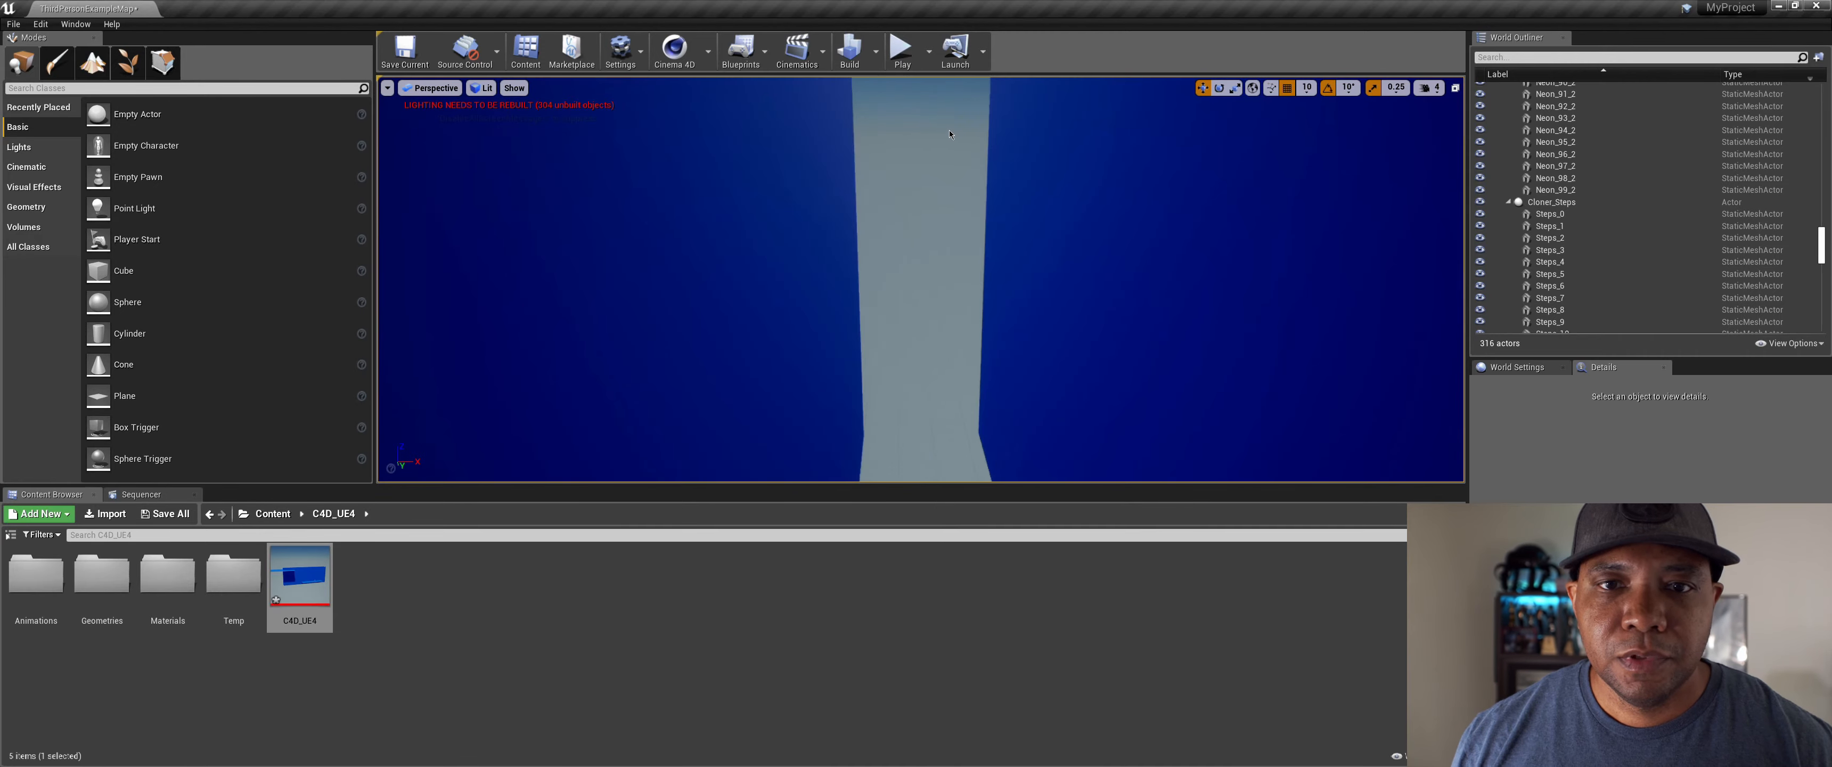
pyautogui.moveTo(963, 111); pyautogui.dragTo(954, 219, button='right')
pyautogui.press('s')
pyautogui.click(975, 193)
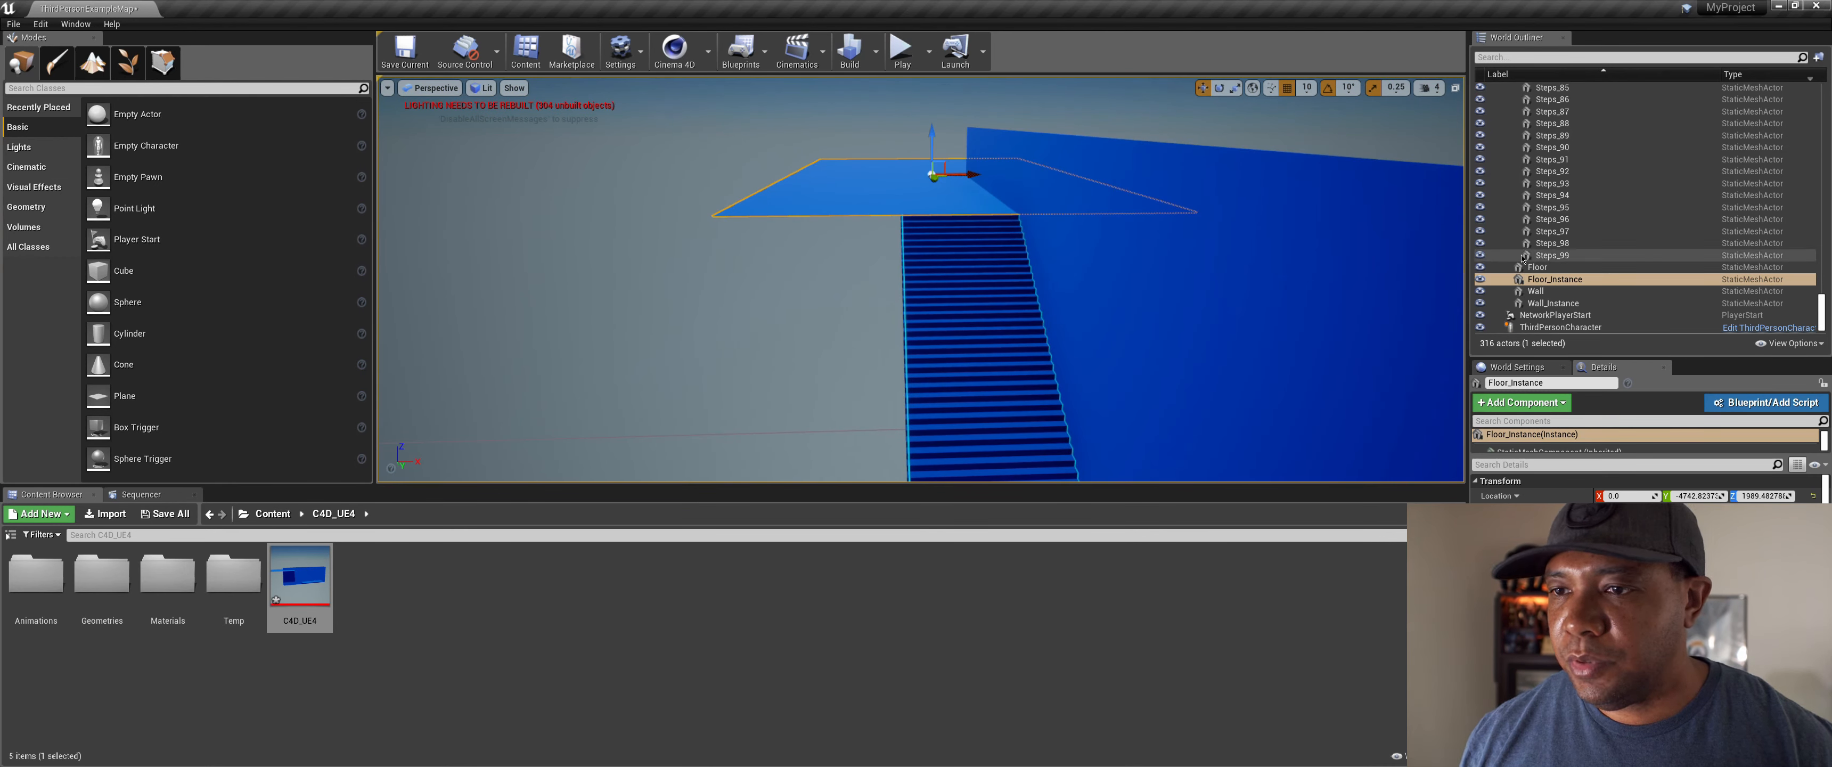
pyautogui.click(1554, 279)
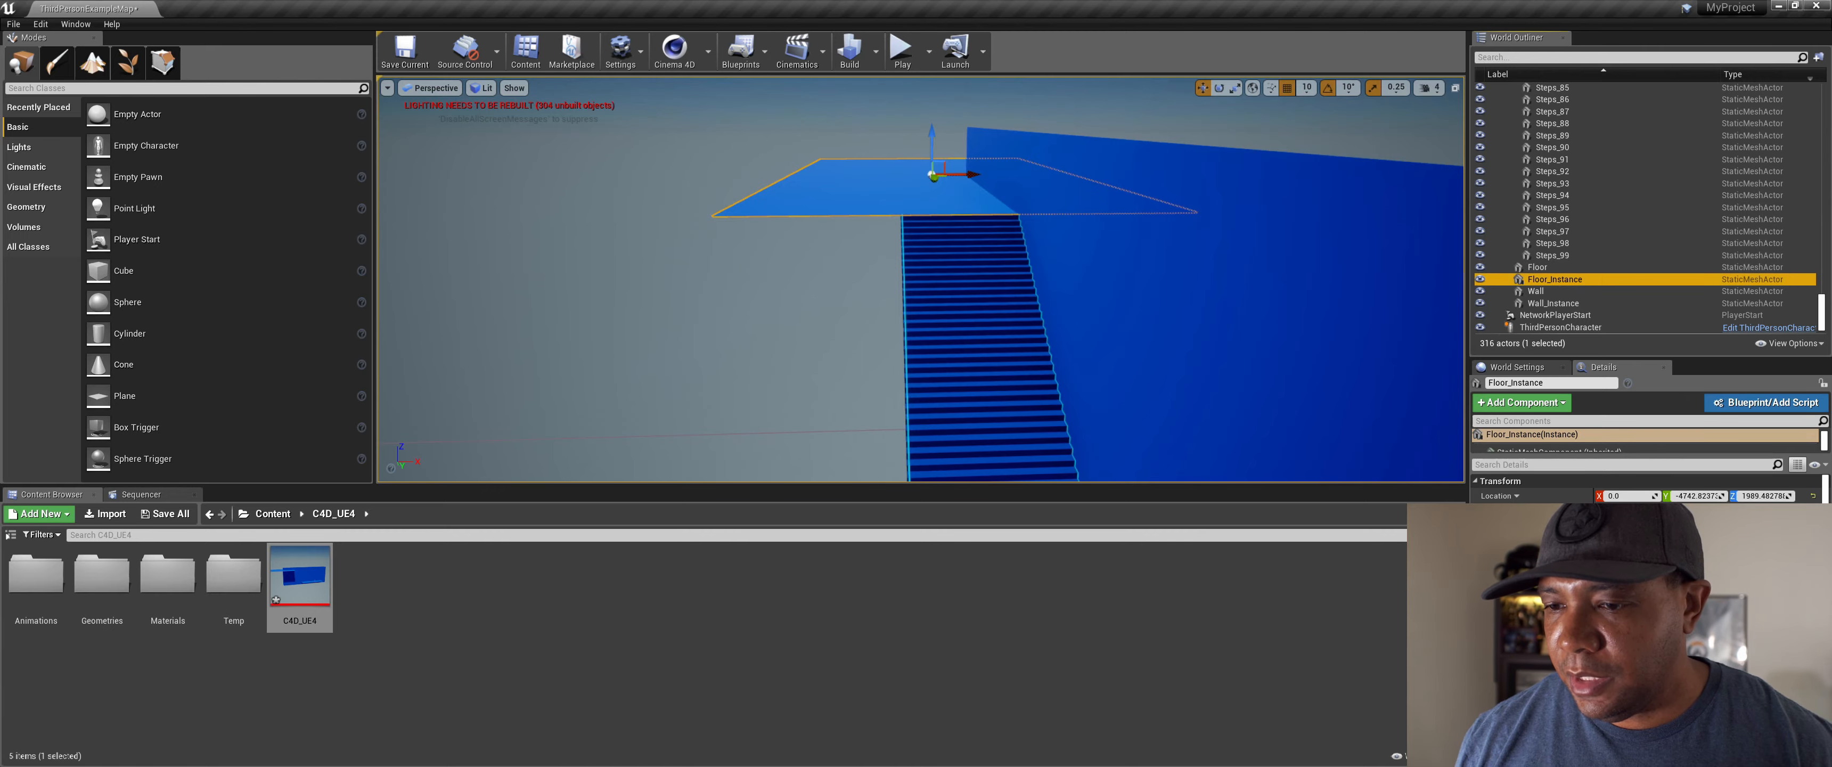
pyautogui.hotkey('ctrl', 'e')
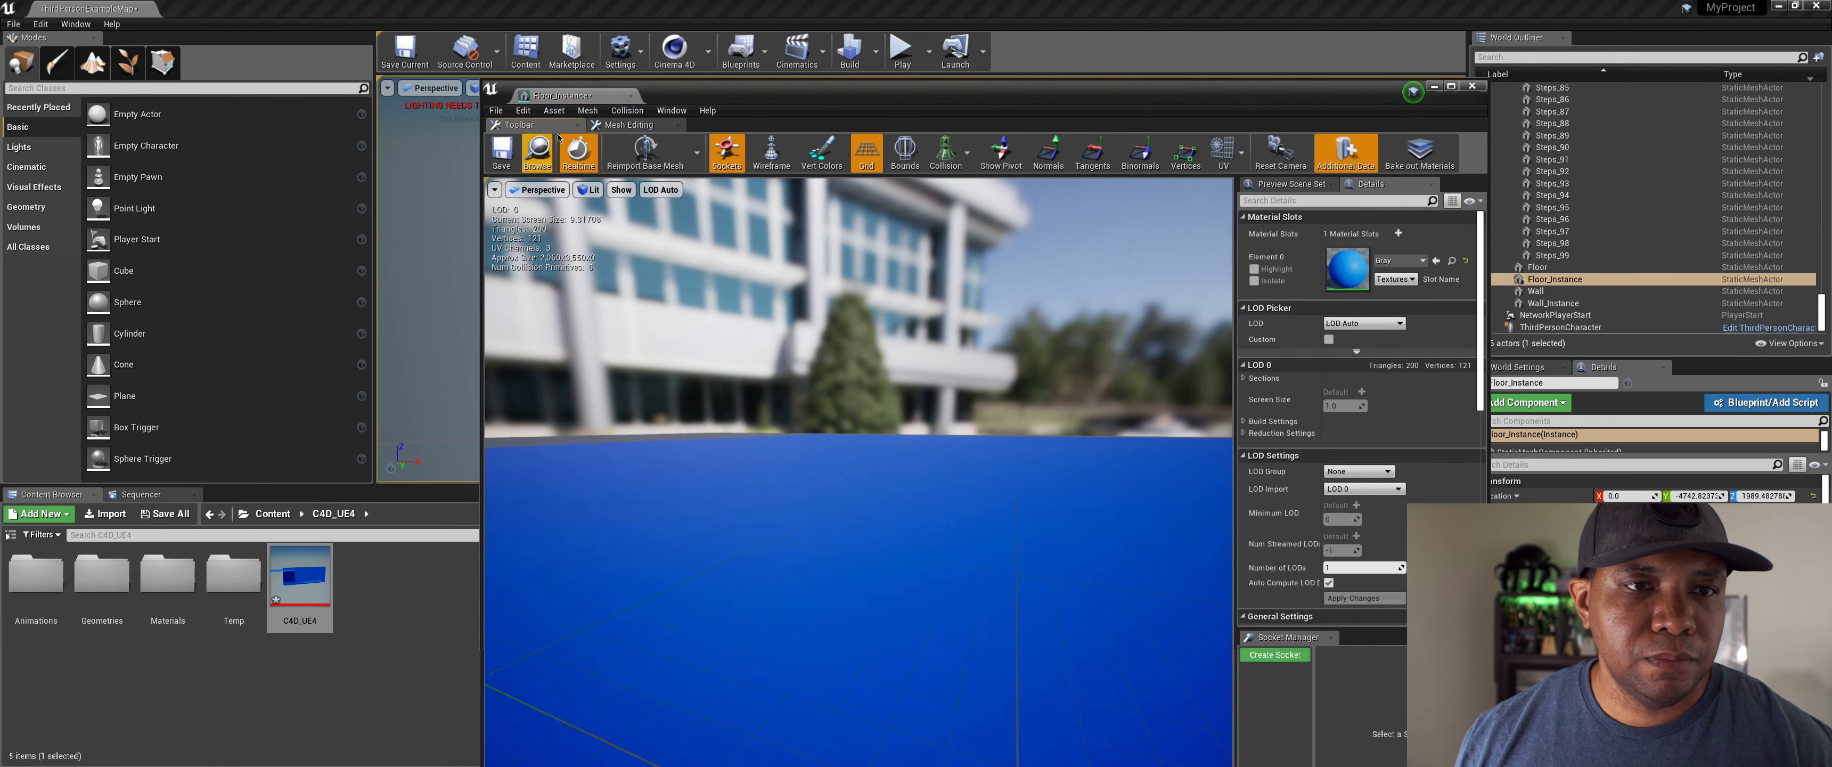
# Step: Add a box simplified collision to the Floor_Instance mesh, check the collision display options, save the asset and close its editor
pyautogui.click(601, 112)
pyautogui.moveTo(628, 112)
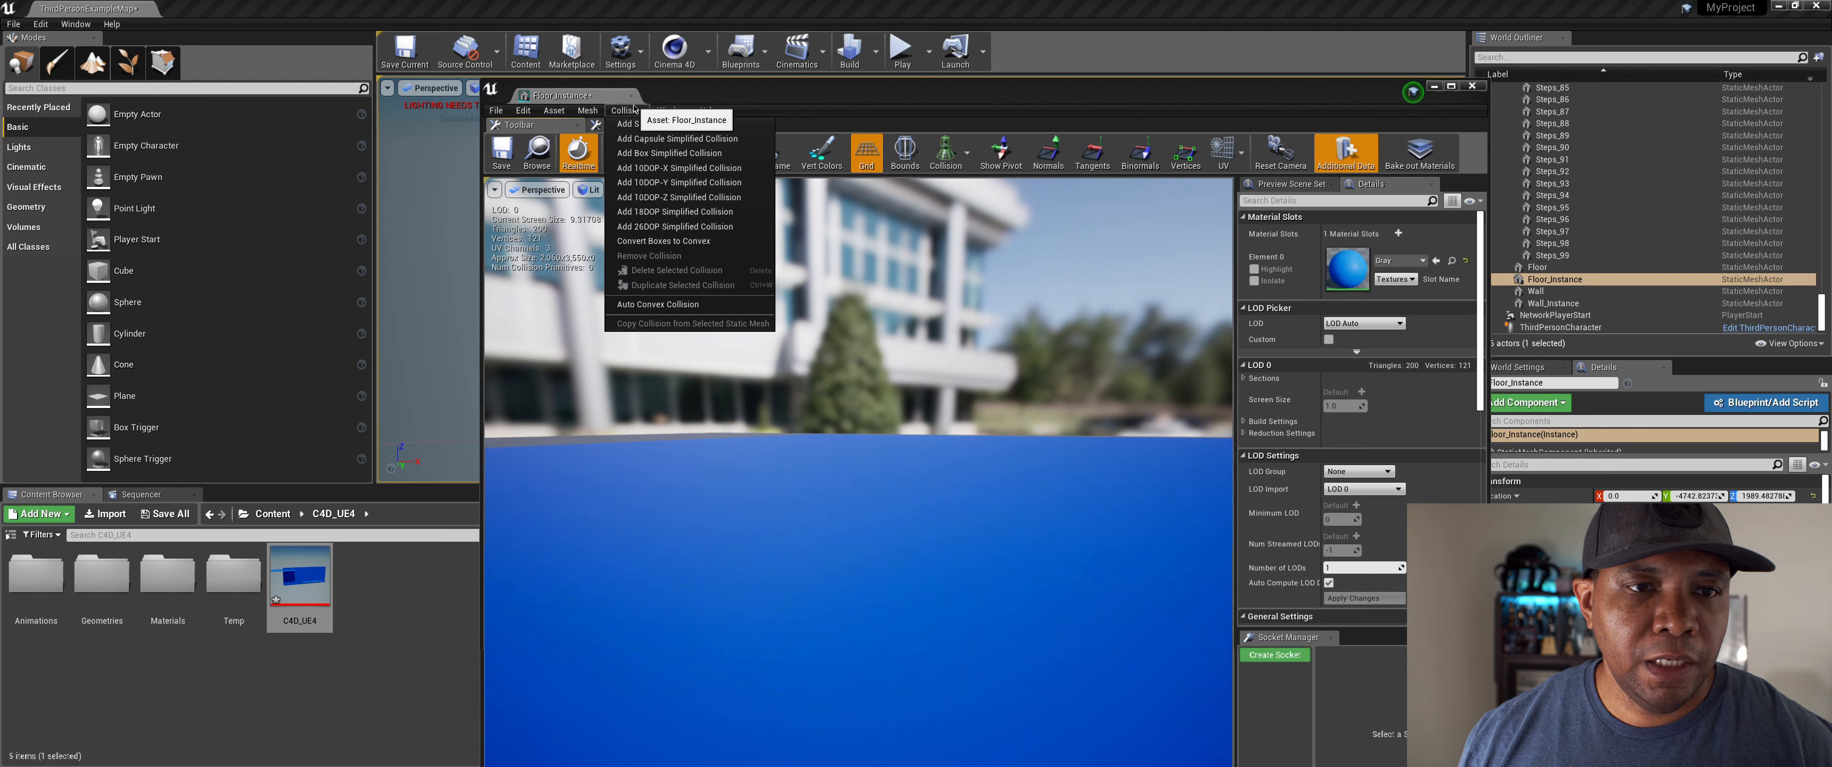
pyautogui.click(640, 154)
pyautogui.click(502, 152)
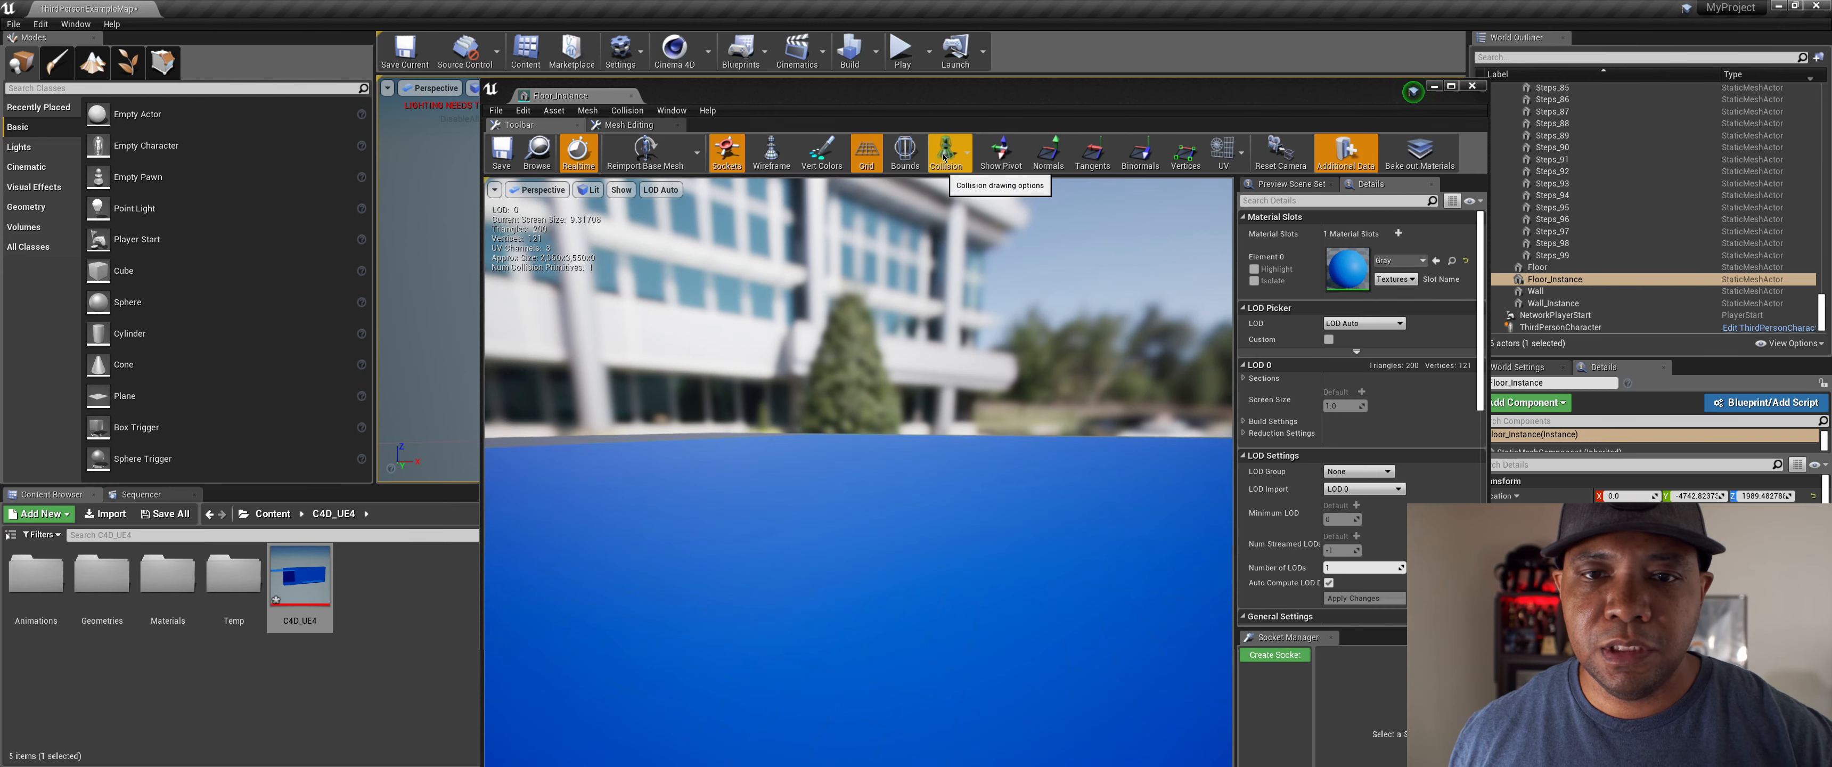
pyautogui.click(965, 156)
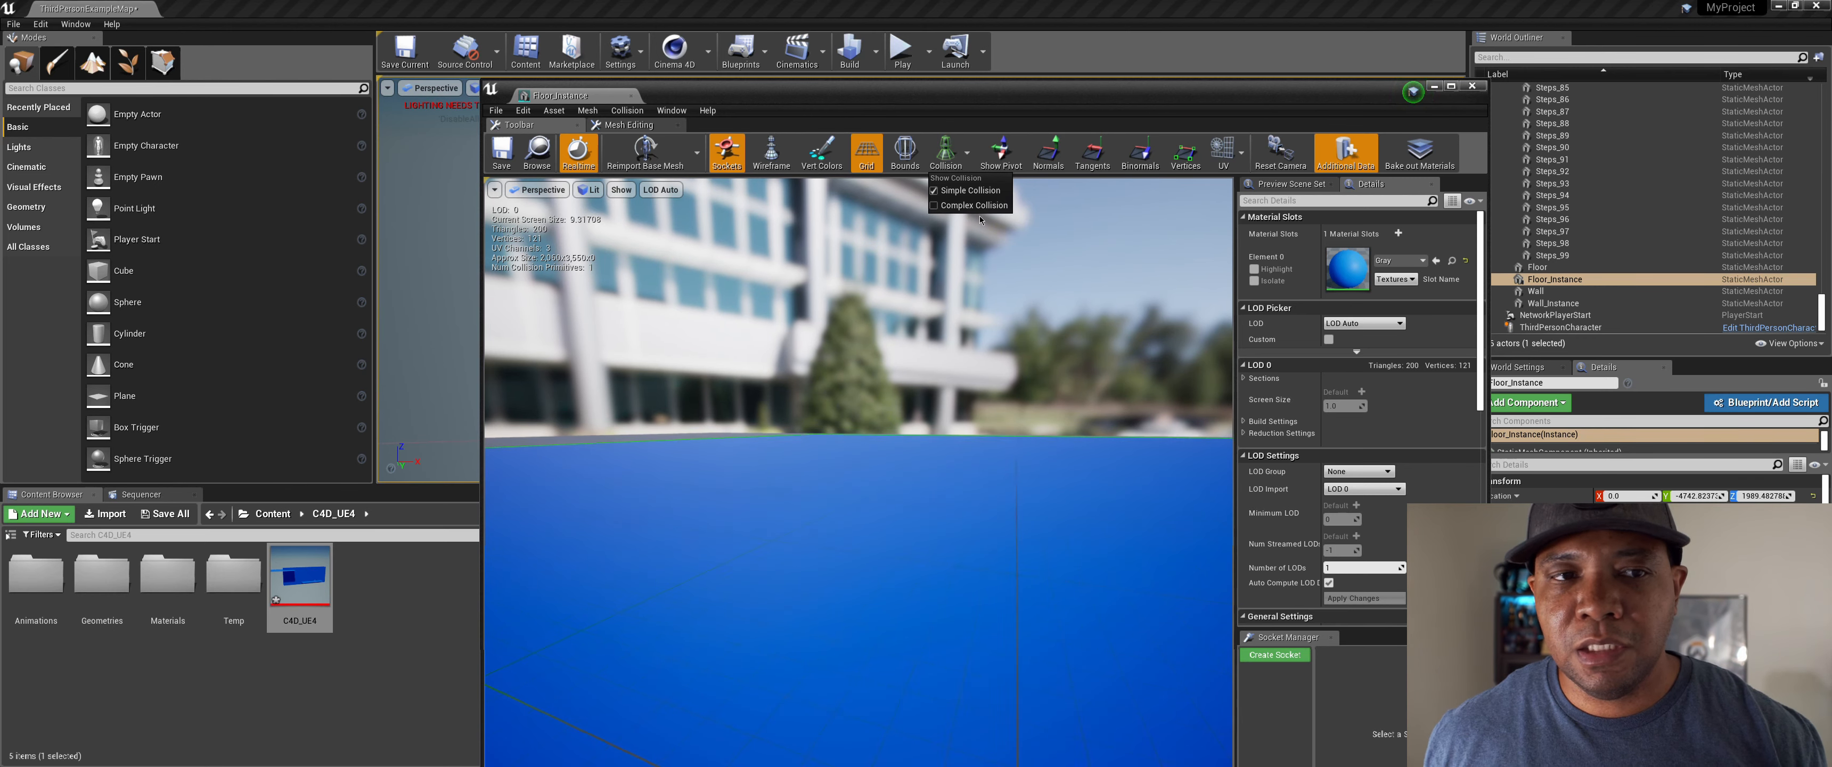
pyautogui.click(500, 162)
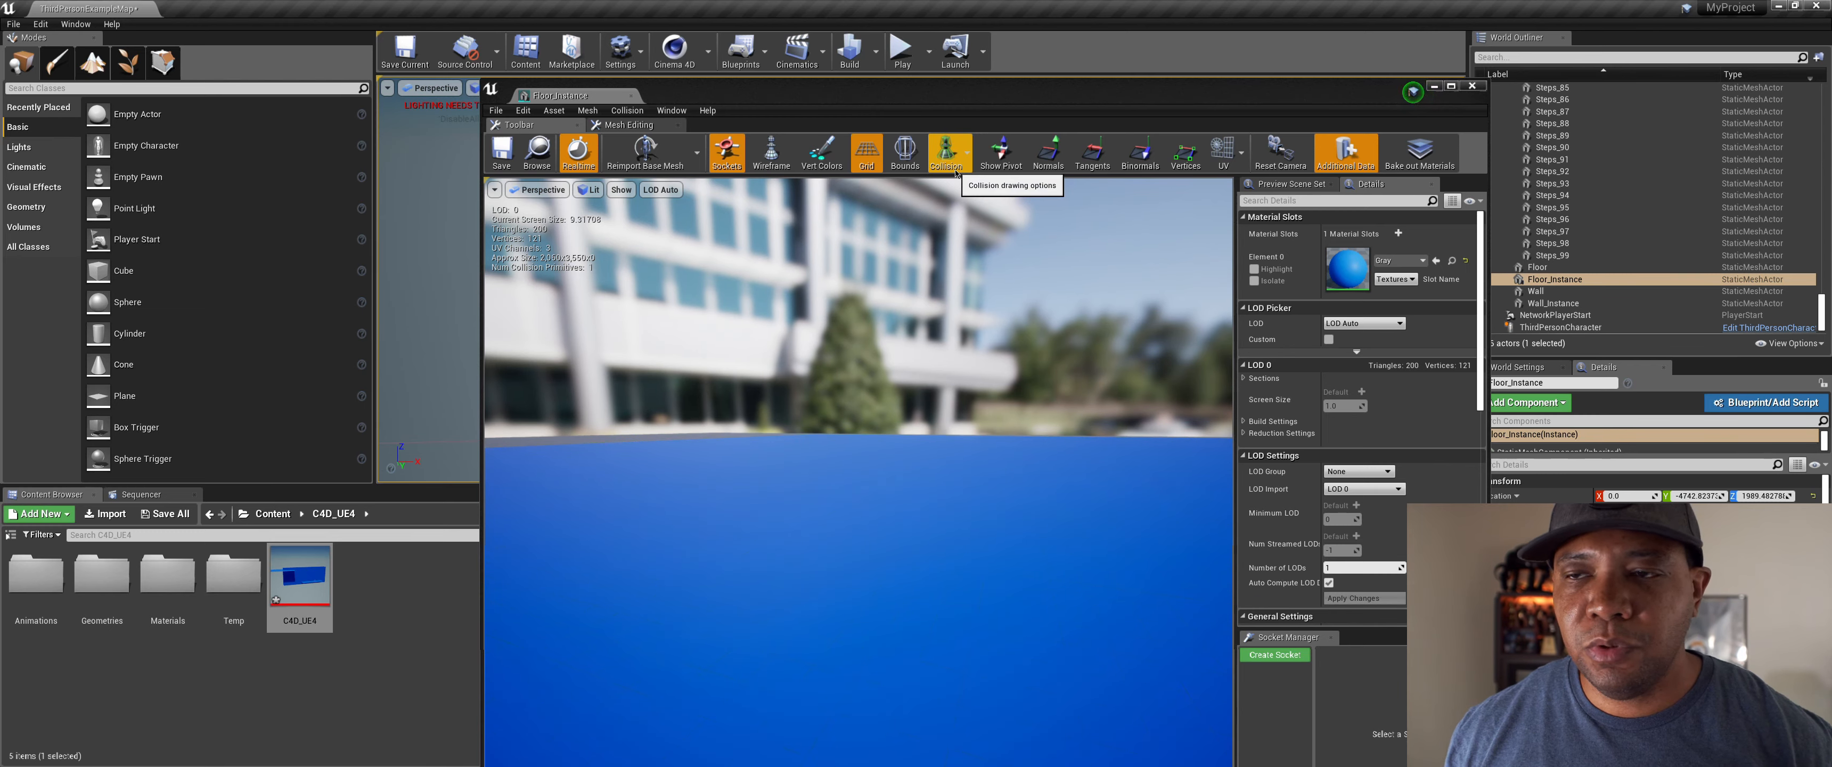
pyautogui.click(1472, 87)
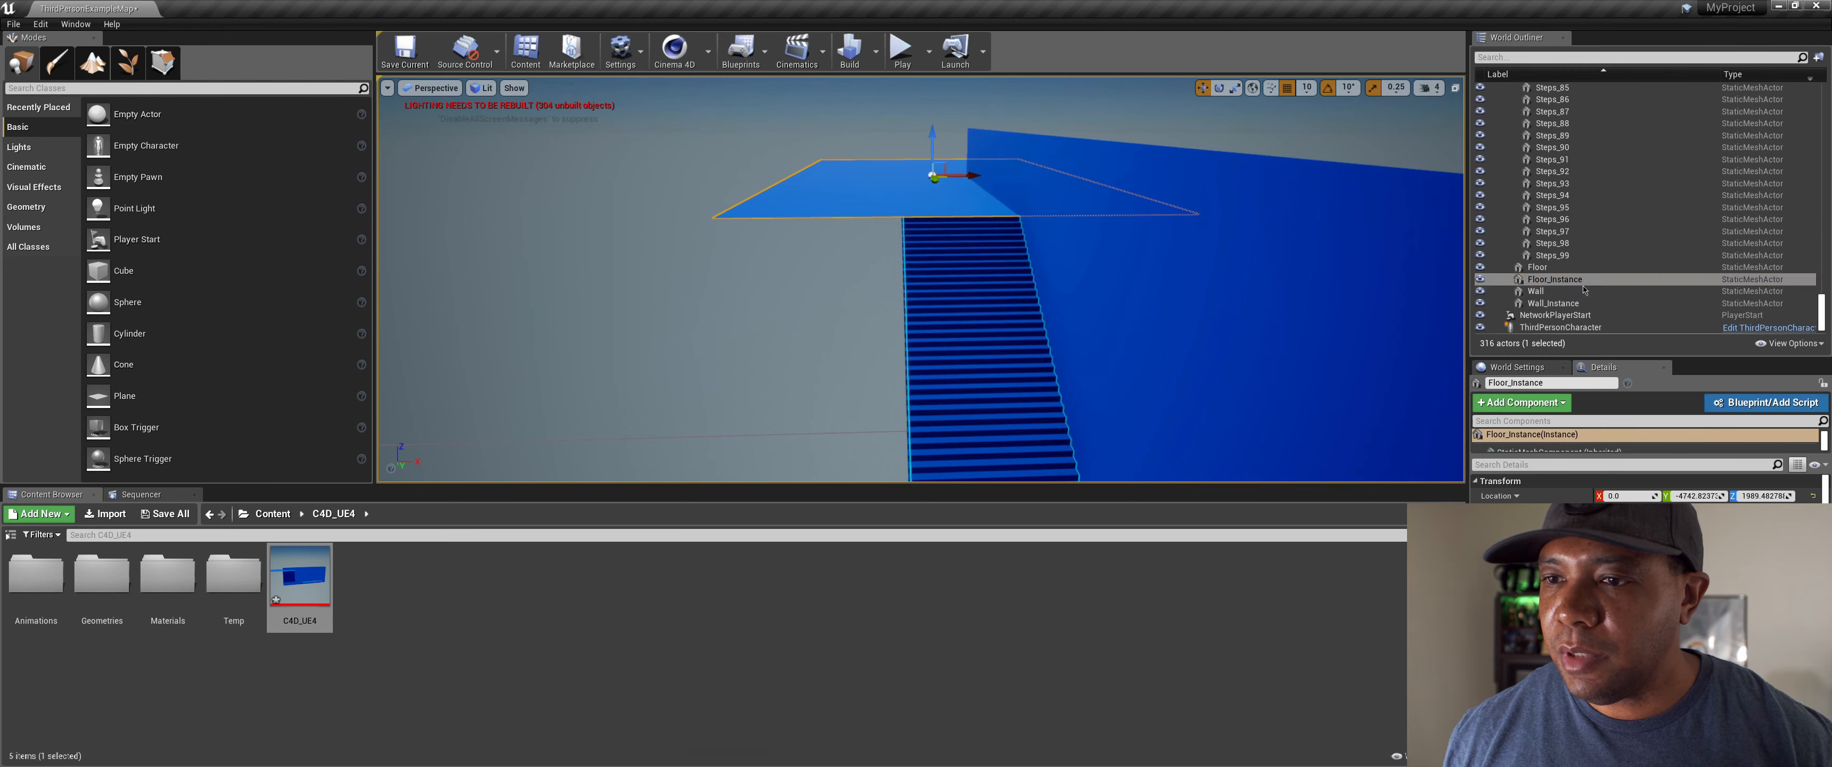
# Step: Focus the view on ThirdPersonCharacter, play-test the level by running the character up the stairs, and end the session
pyautogui.click(1567, 326)
pyautogui.doubleClick(1568, 326)
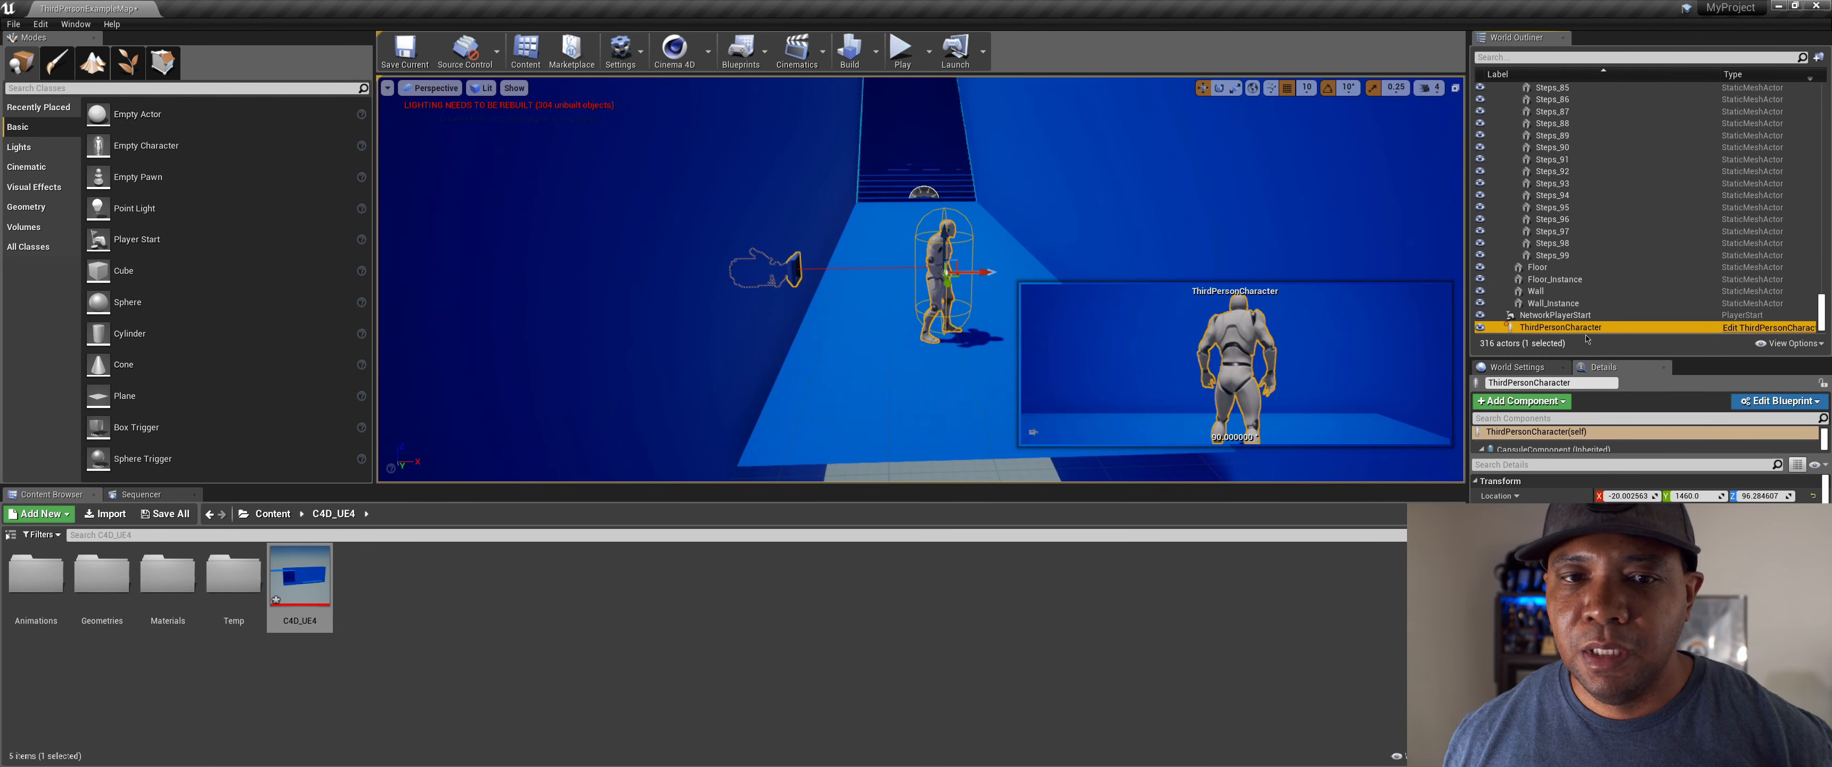
pyautogui.keyDown('alt'); pyautogui.moveTo(943, 319); pyautogui.dragTo(949, 322); pyautogui.keyUp('alt')
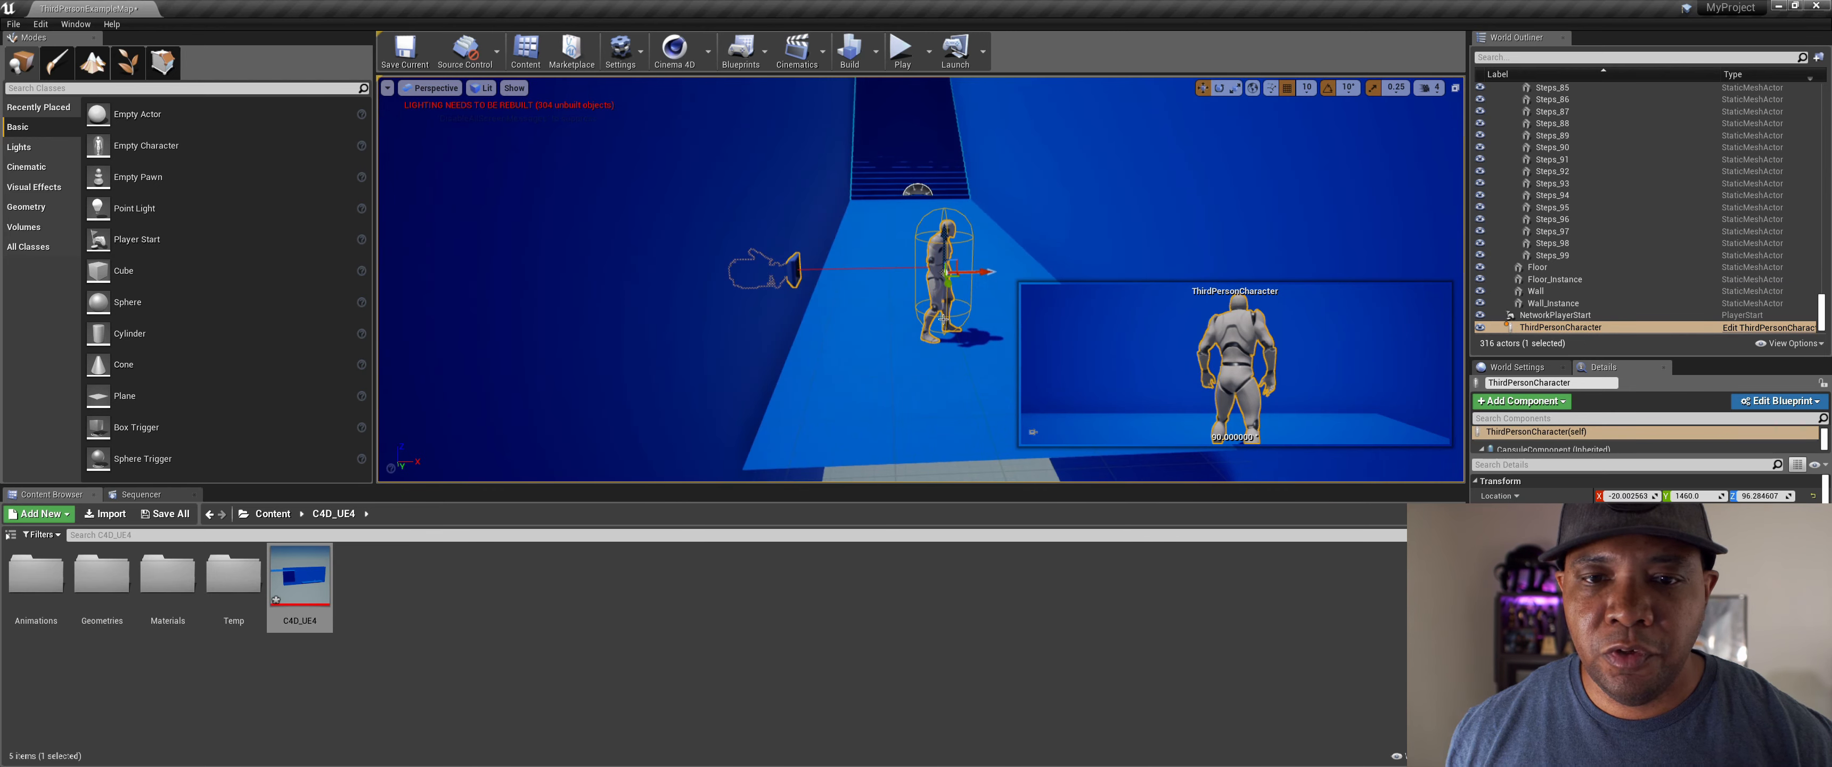
pyautogui.click(899, 307)
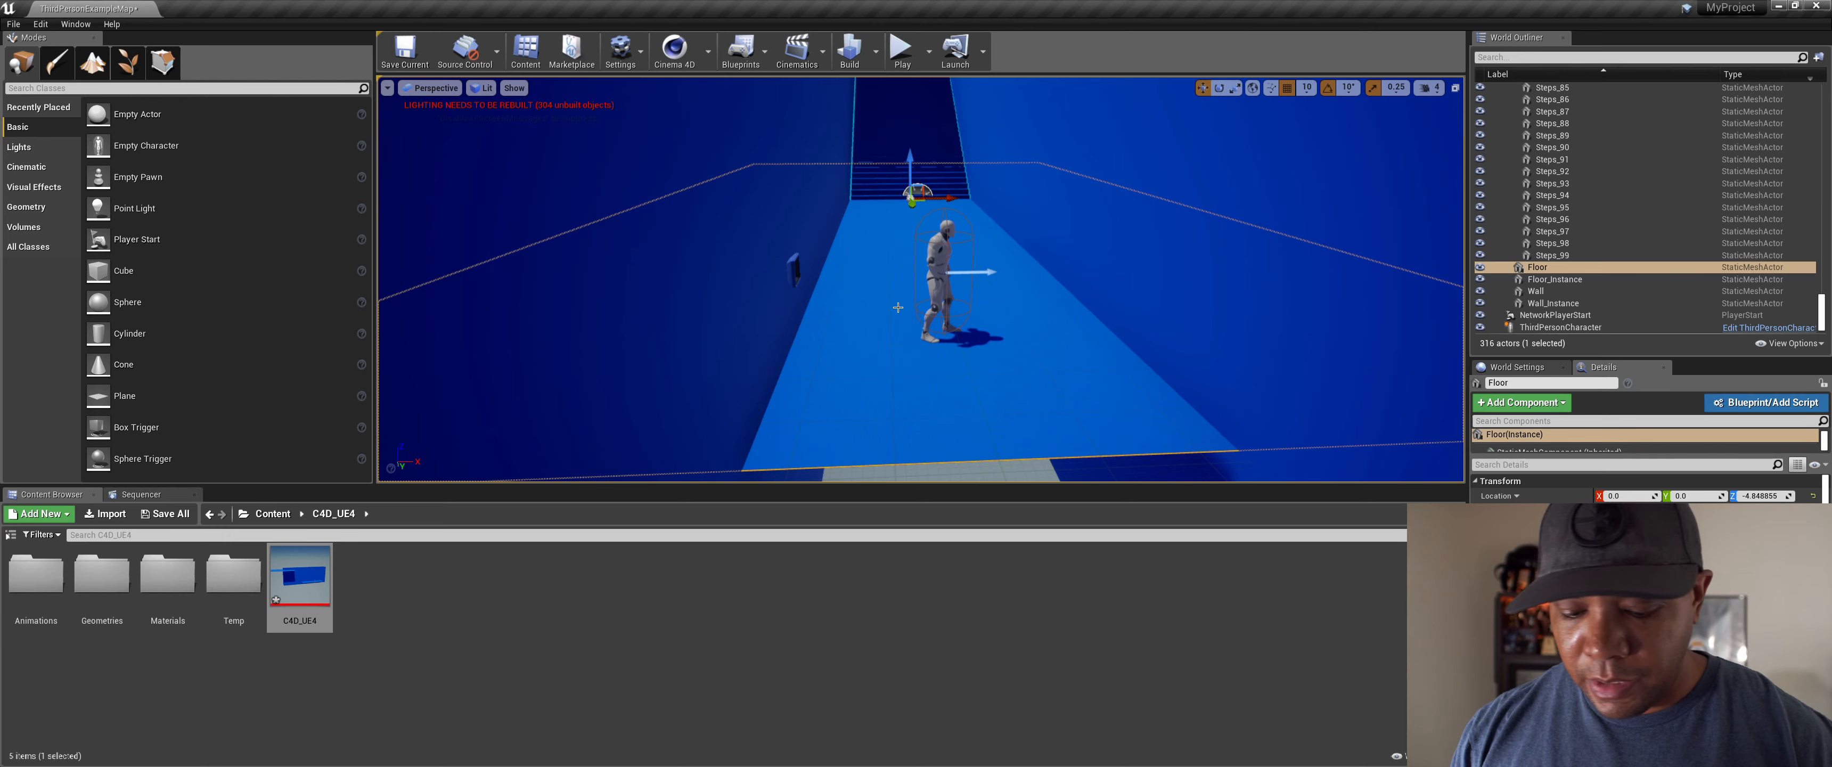
pyautogui.click(891, 40)
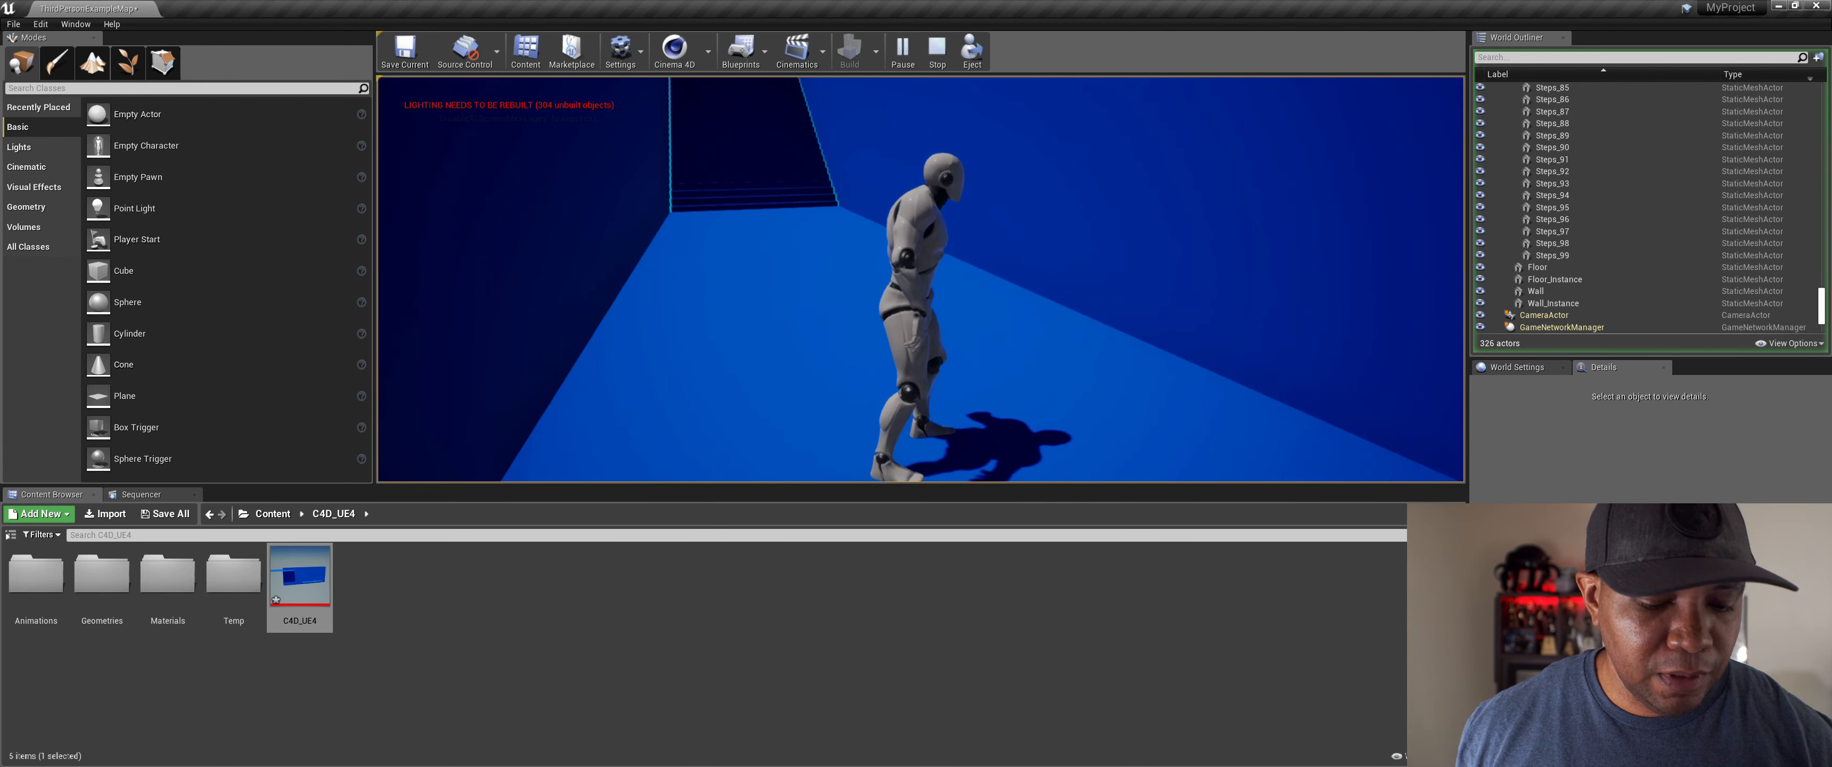
pyautogui.press('w')
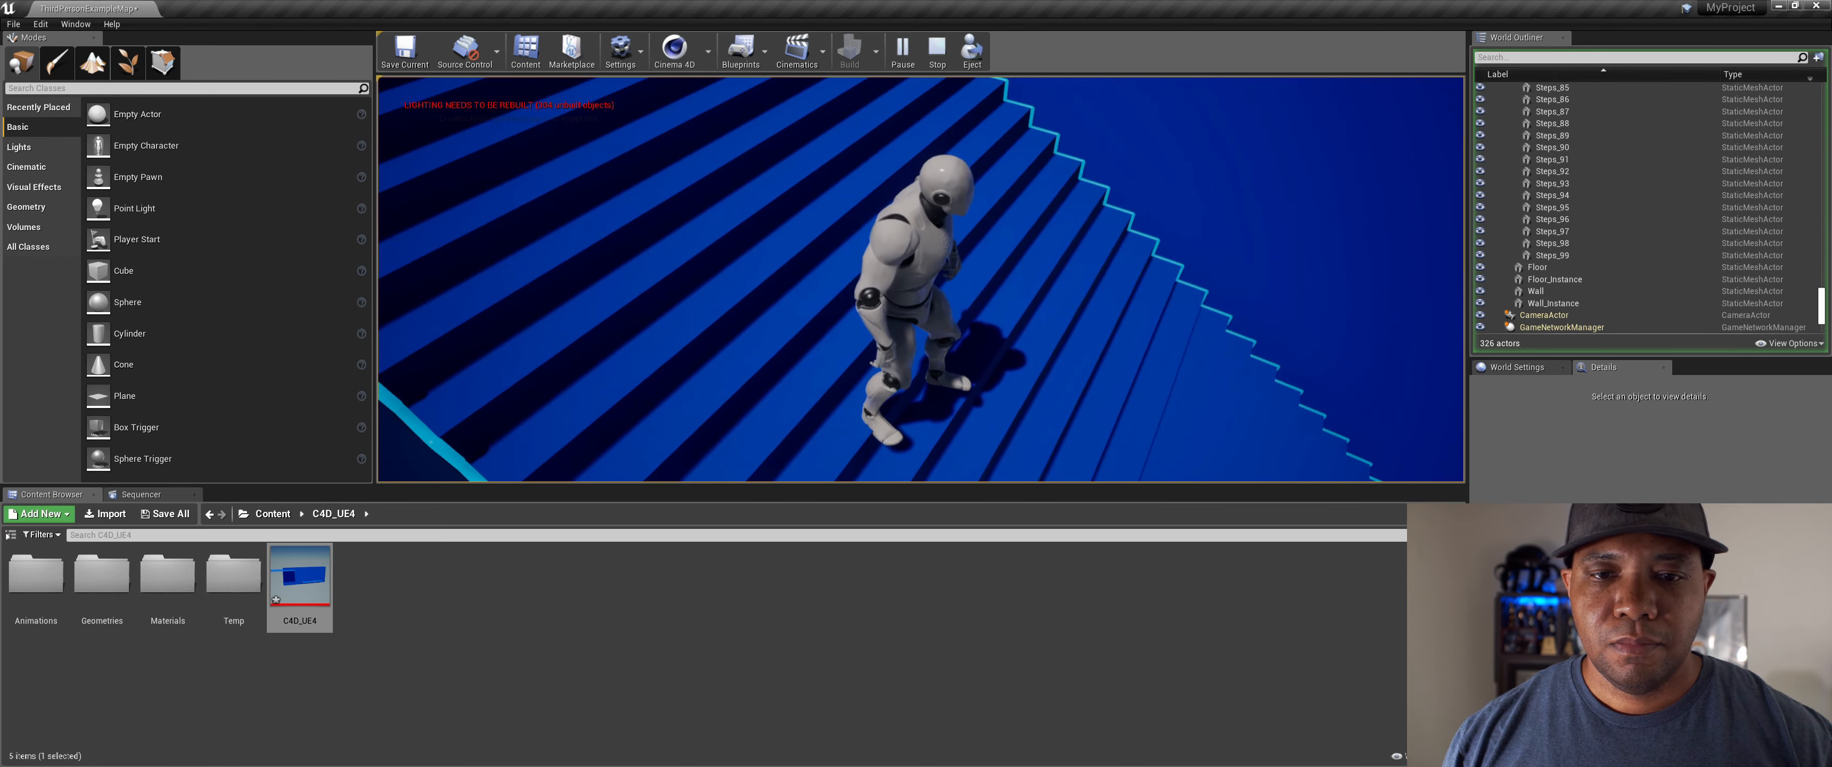
pyautogui.press('Escape')
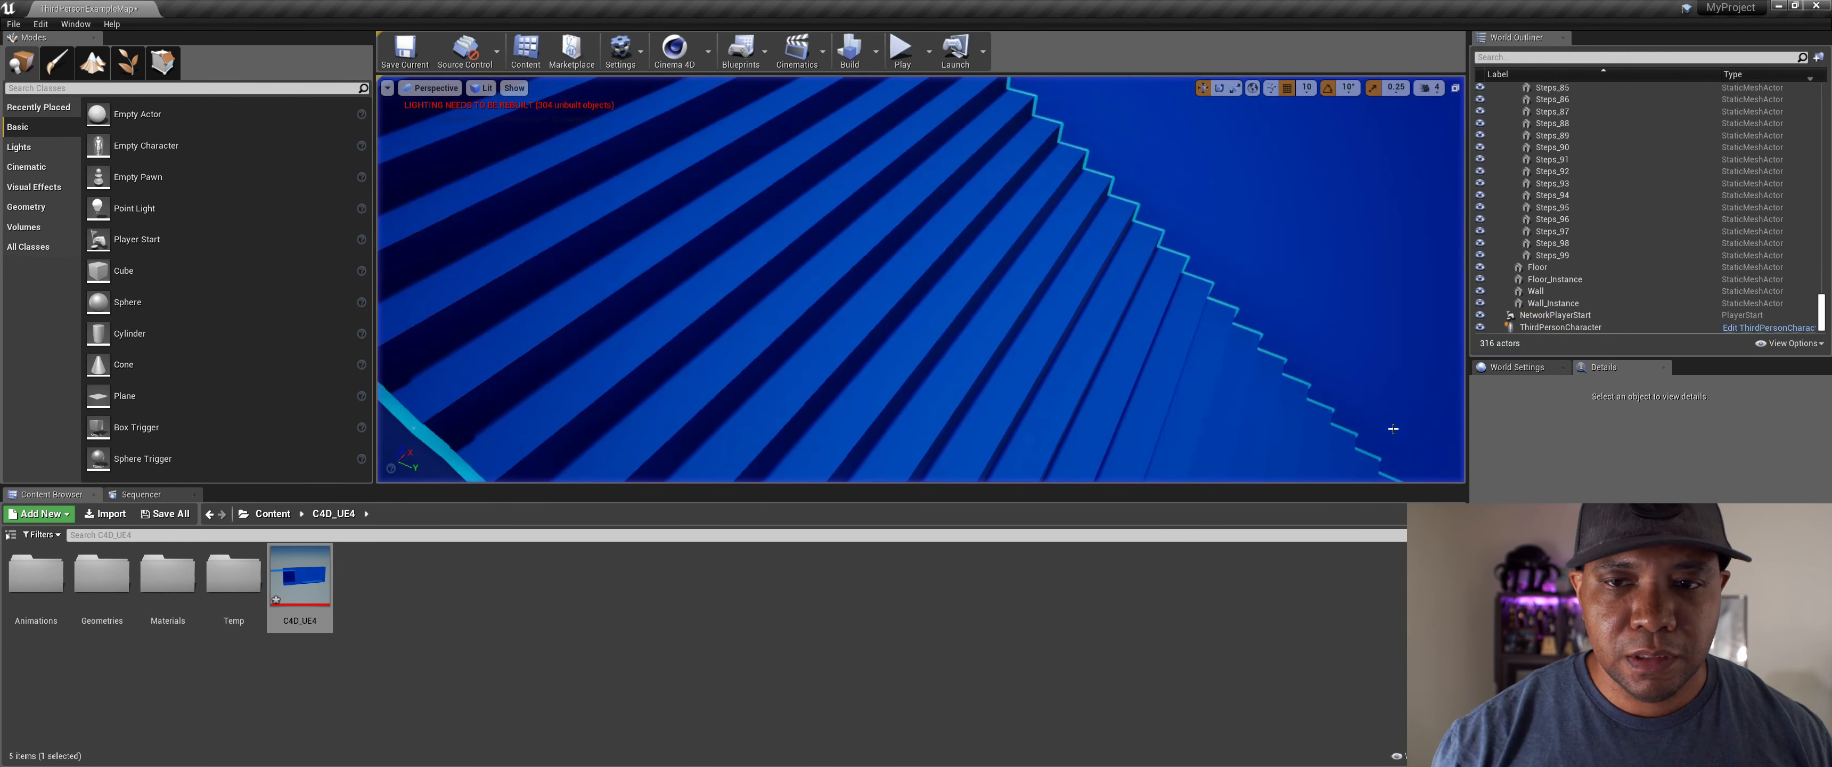
# Step: Examine the corridor and the neon edges of the staircase up close
pyautogui.keyDown('alt'); pyautogui.moveTo(1121, 298); pyautogui.dragTo(882, 298); pyautogui.keyUp('alt')
pyautogui.scroll(5, 963, 151)
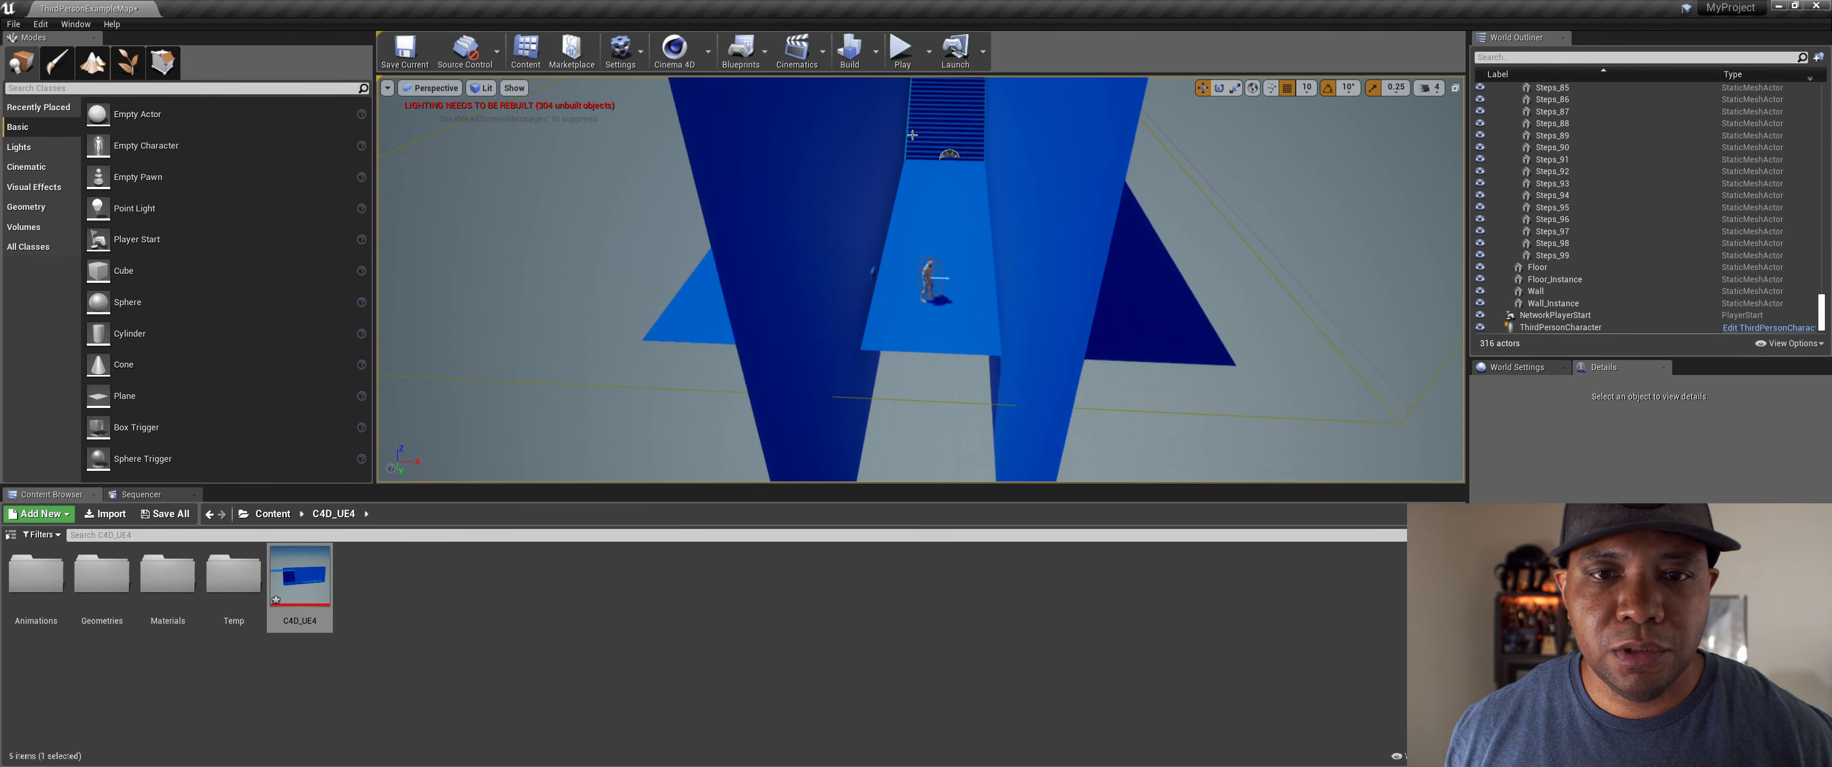
pyautogui.moveTo(929, 116)
pyautogui.mouseDown(button='middle')
pyautogui.moveTo(928, 132)
pyautogui.moveTo(929, 116)
pyautogui.mouseUp(button='middle')
pyautogui.scroll(5, 929, 116)
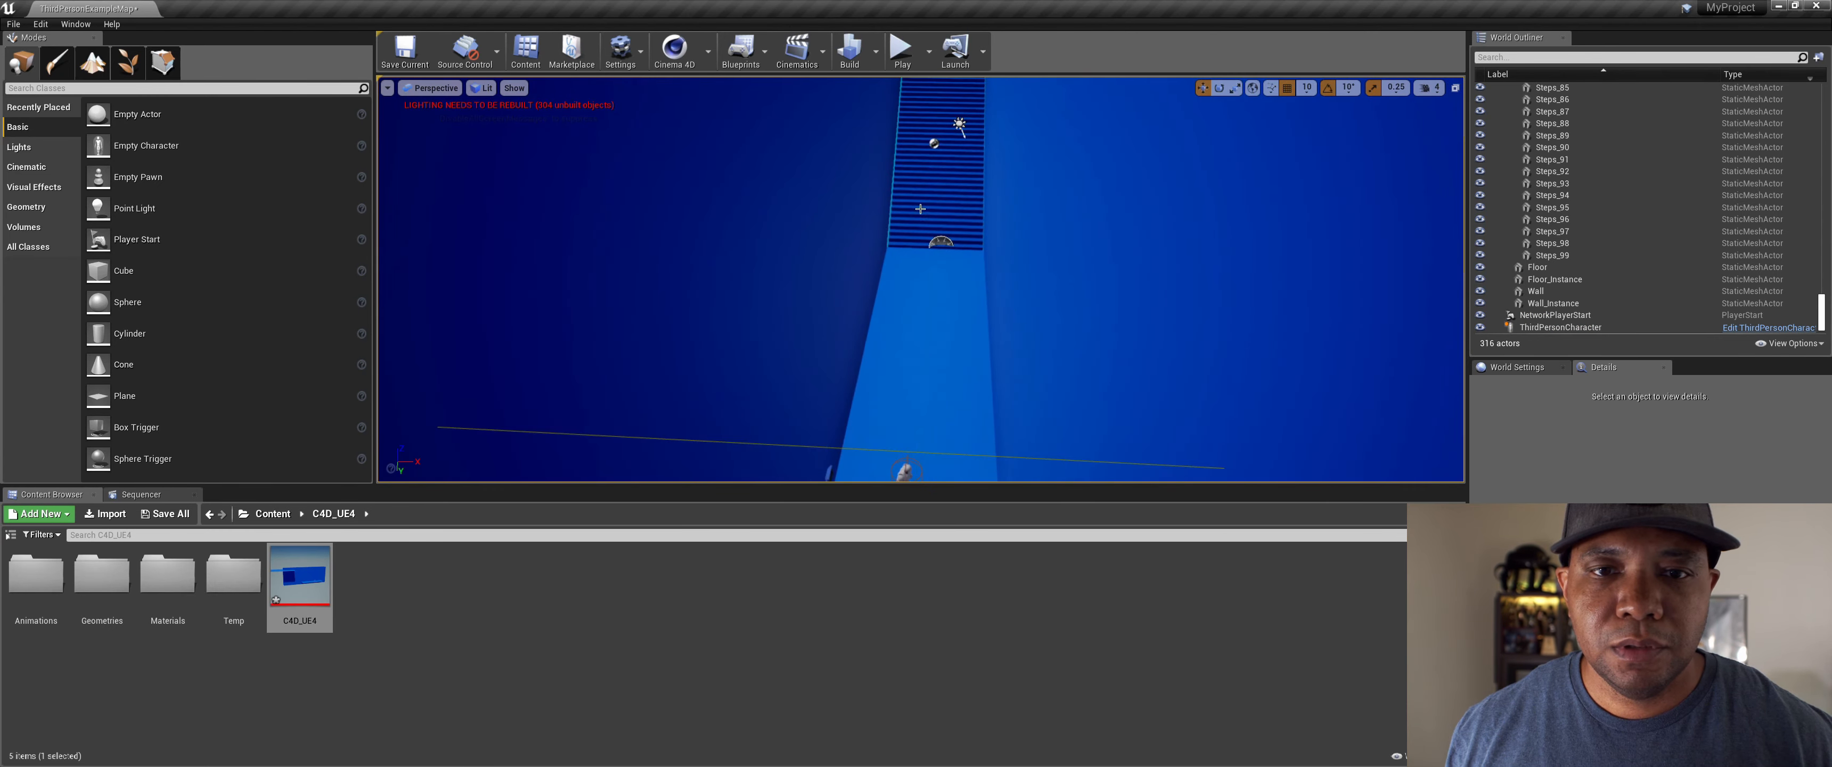
pyautogui.scroll(5, 910, 129)
pyautogui.scroll(-6, 910, 128)
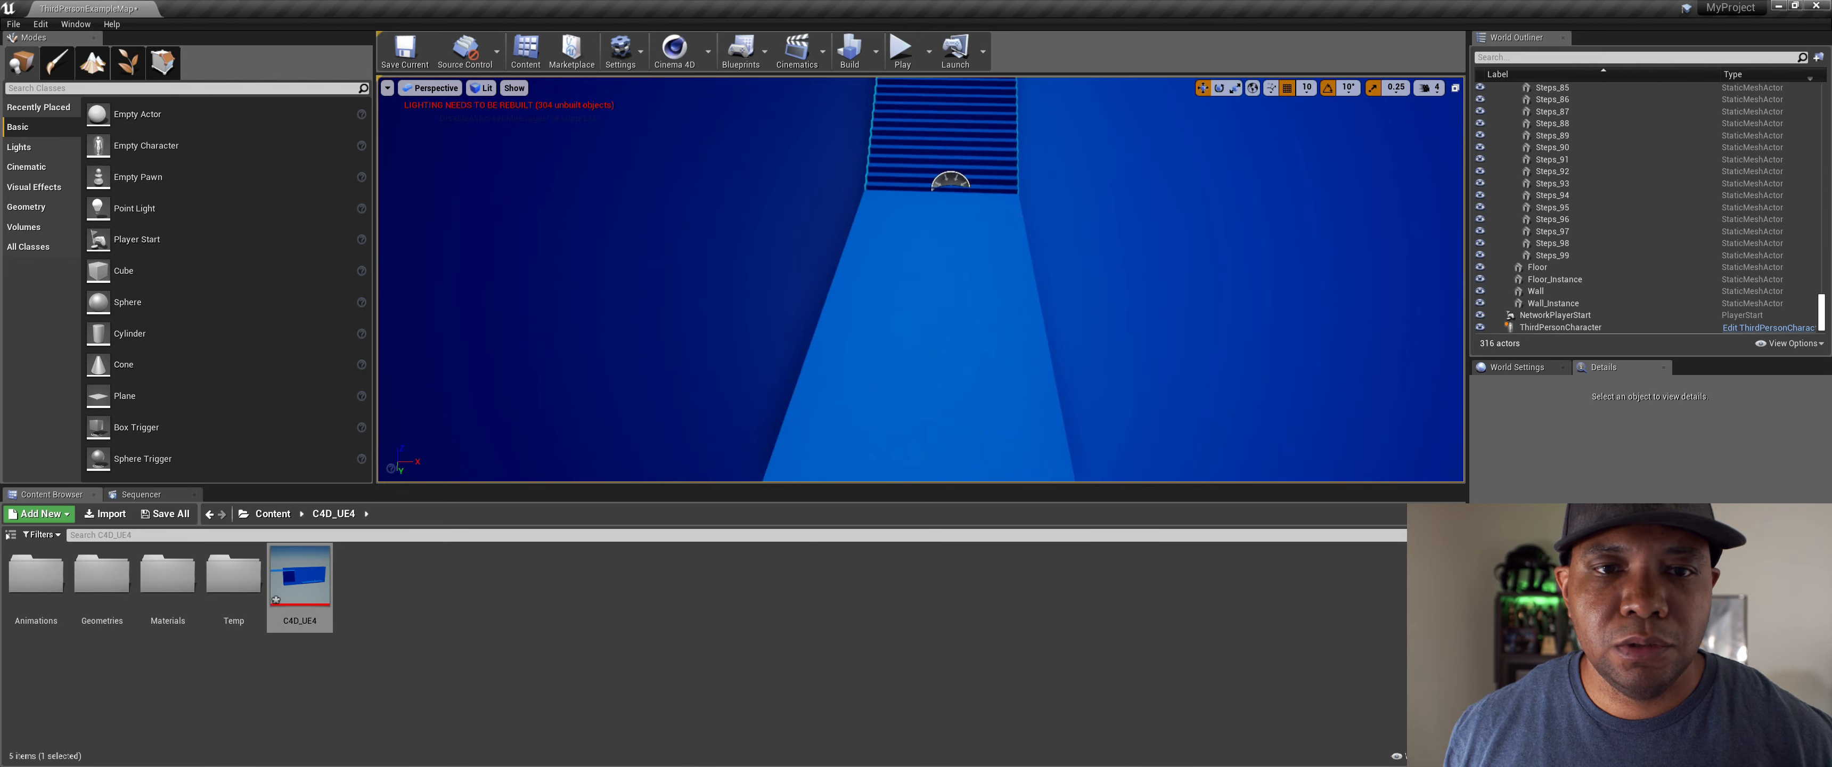
pyautogui.moveTo(910, 129); pyautogui.dragTo(899, 161, button='middle')
pyautogui.scroll(8, 899, 162)
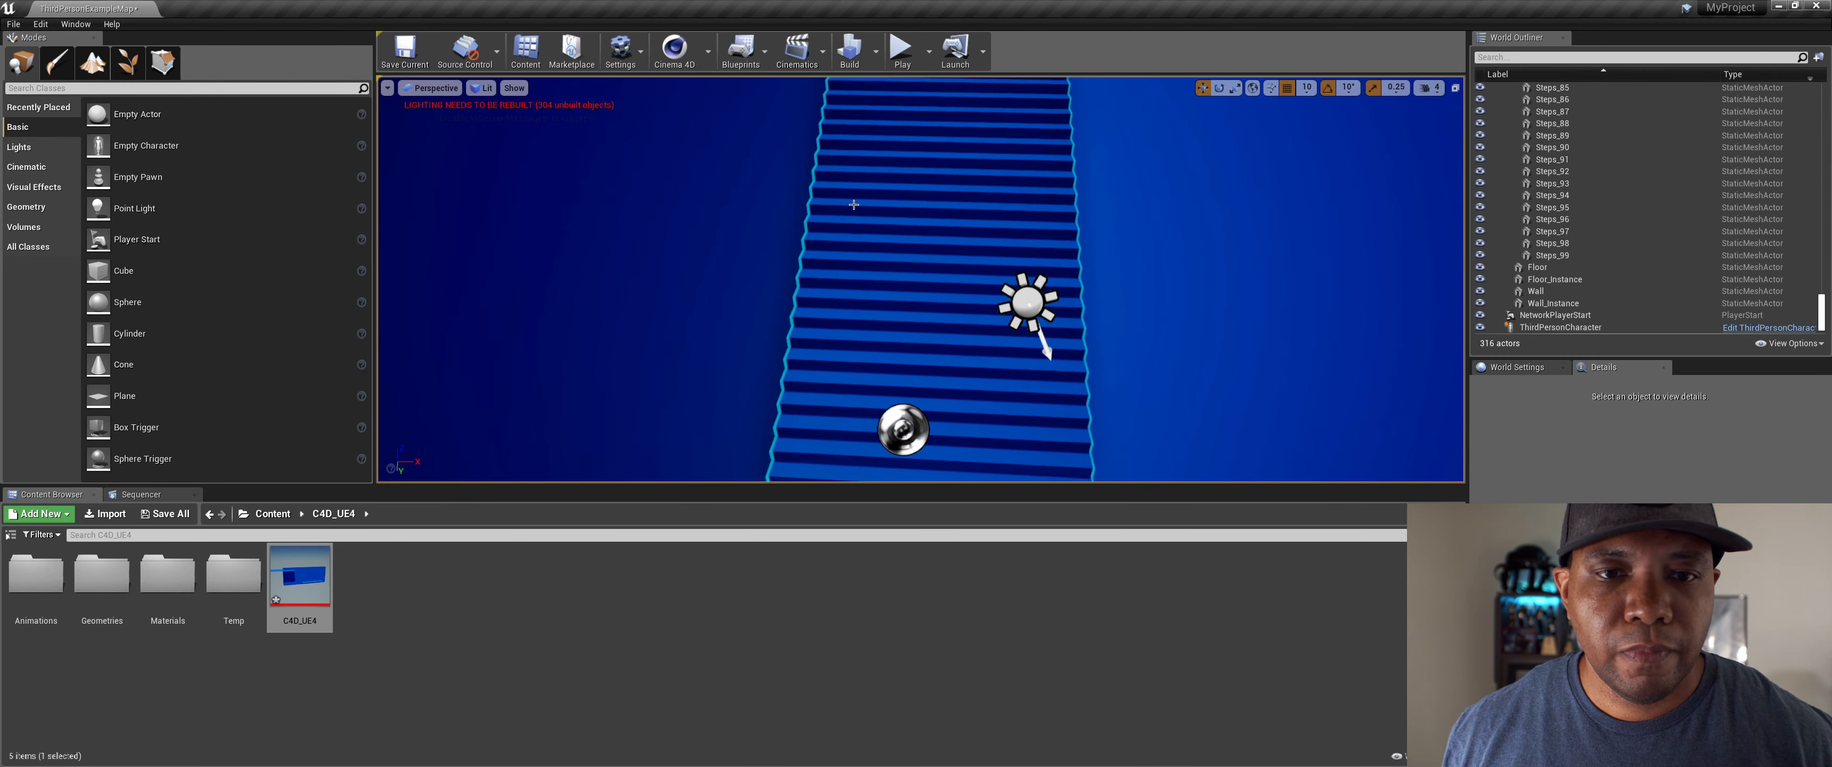
pyautogui.scroll(3, 735, 200)
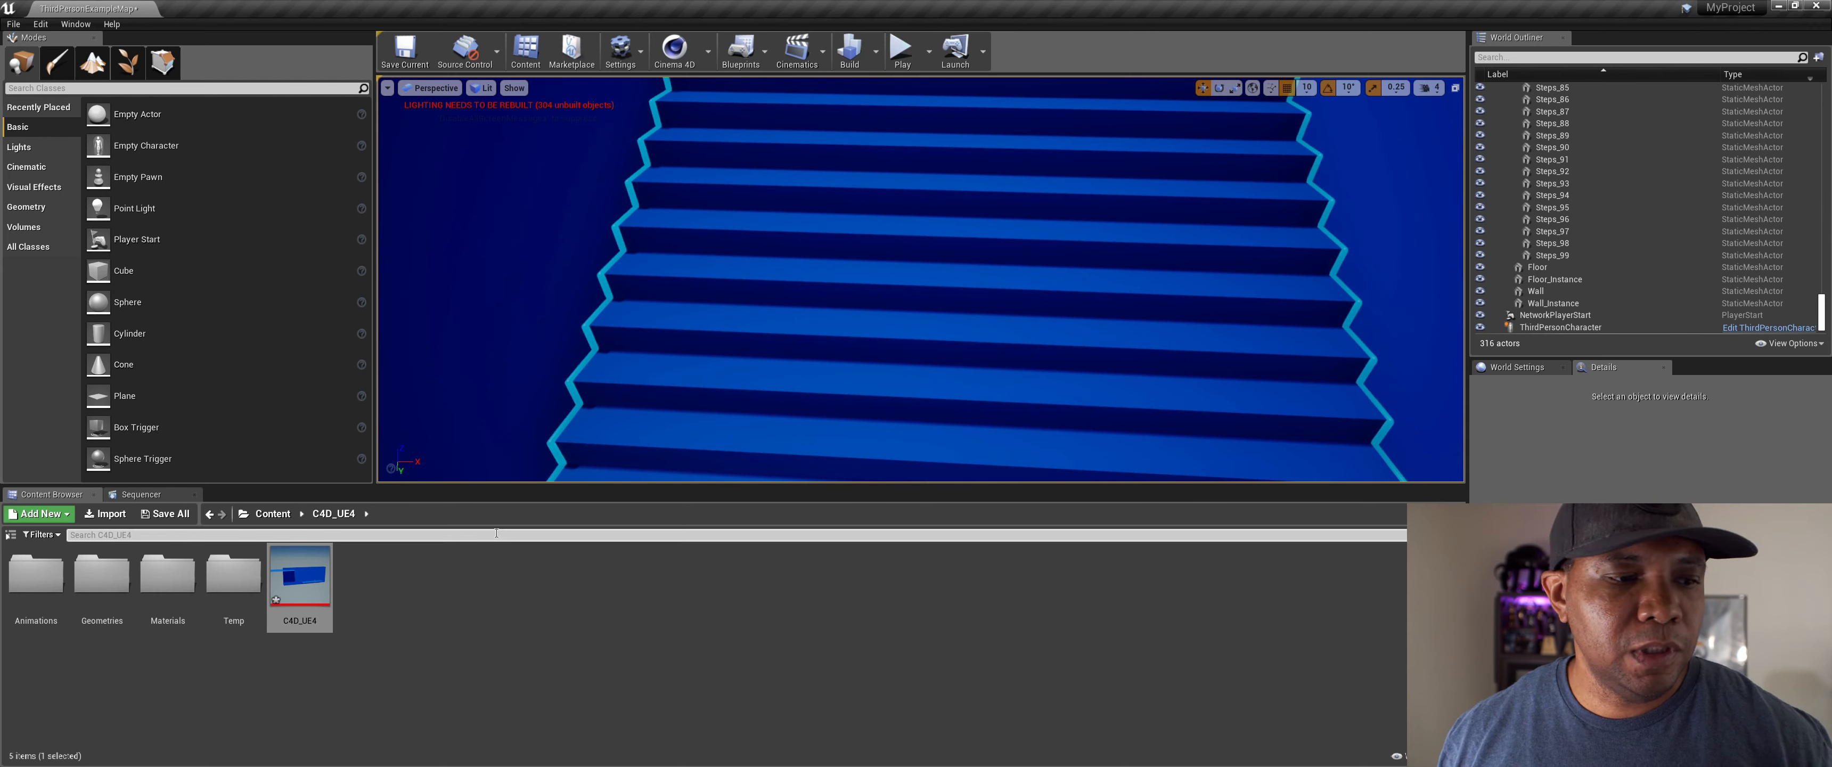
# Step: Open the Neon material instance from the C4D_UE4 Materials folder and move its editor window clear of the webcam area
pyautogui.click(168, 576)
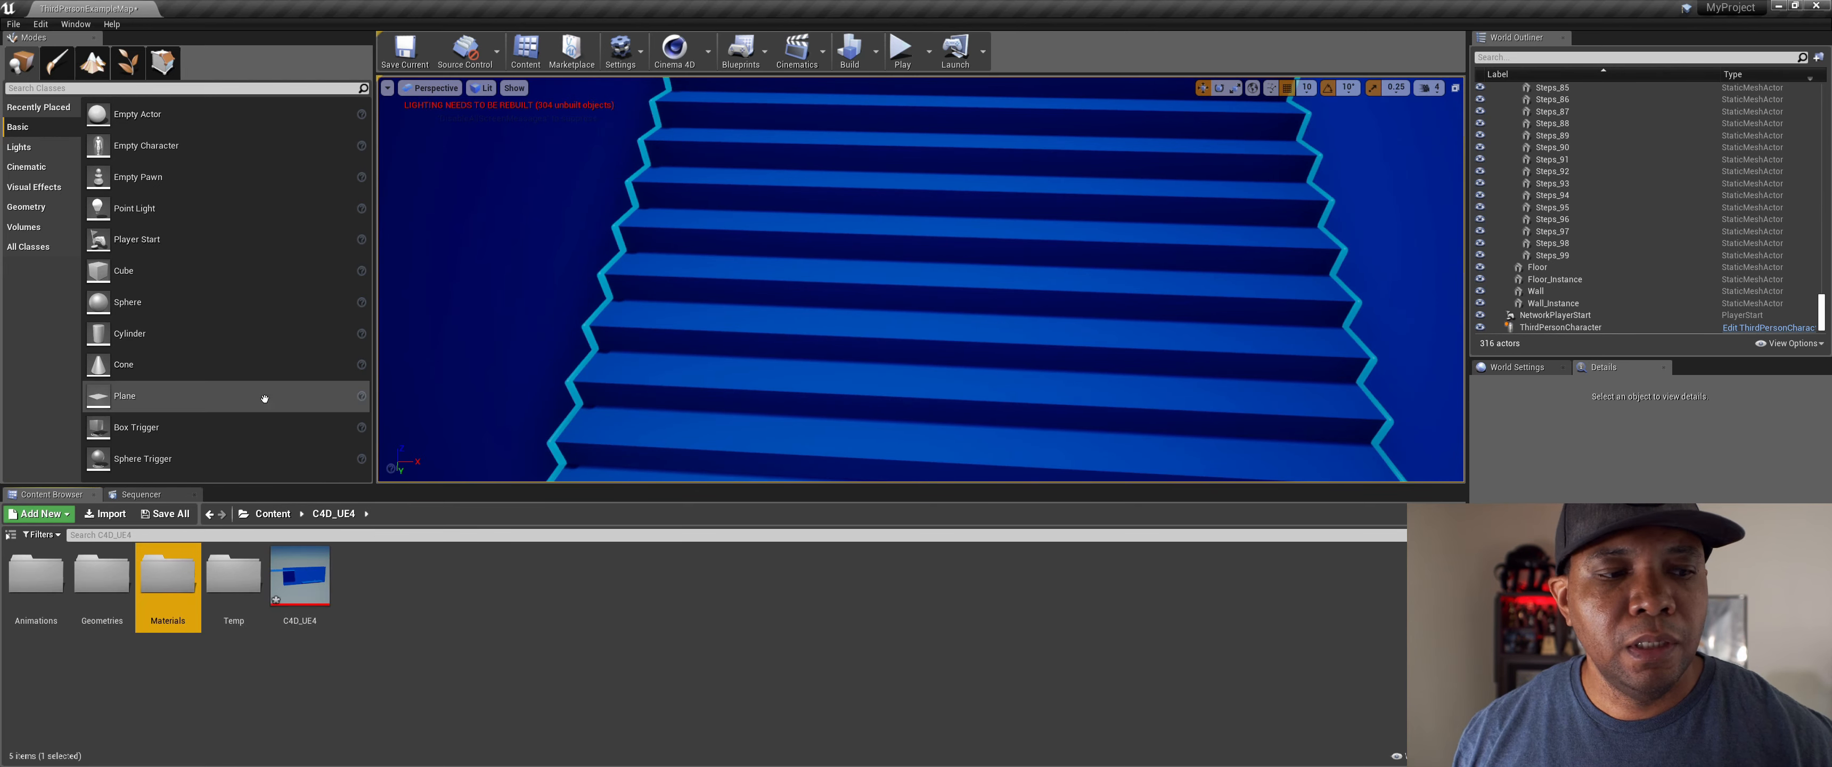
pyautogui.doubleClick(168, 576)
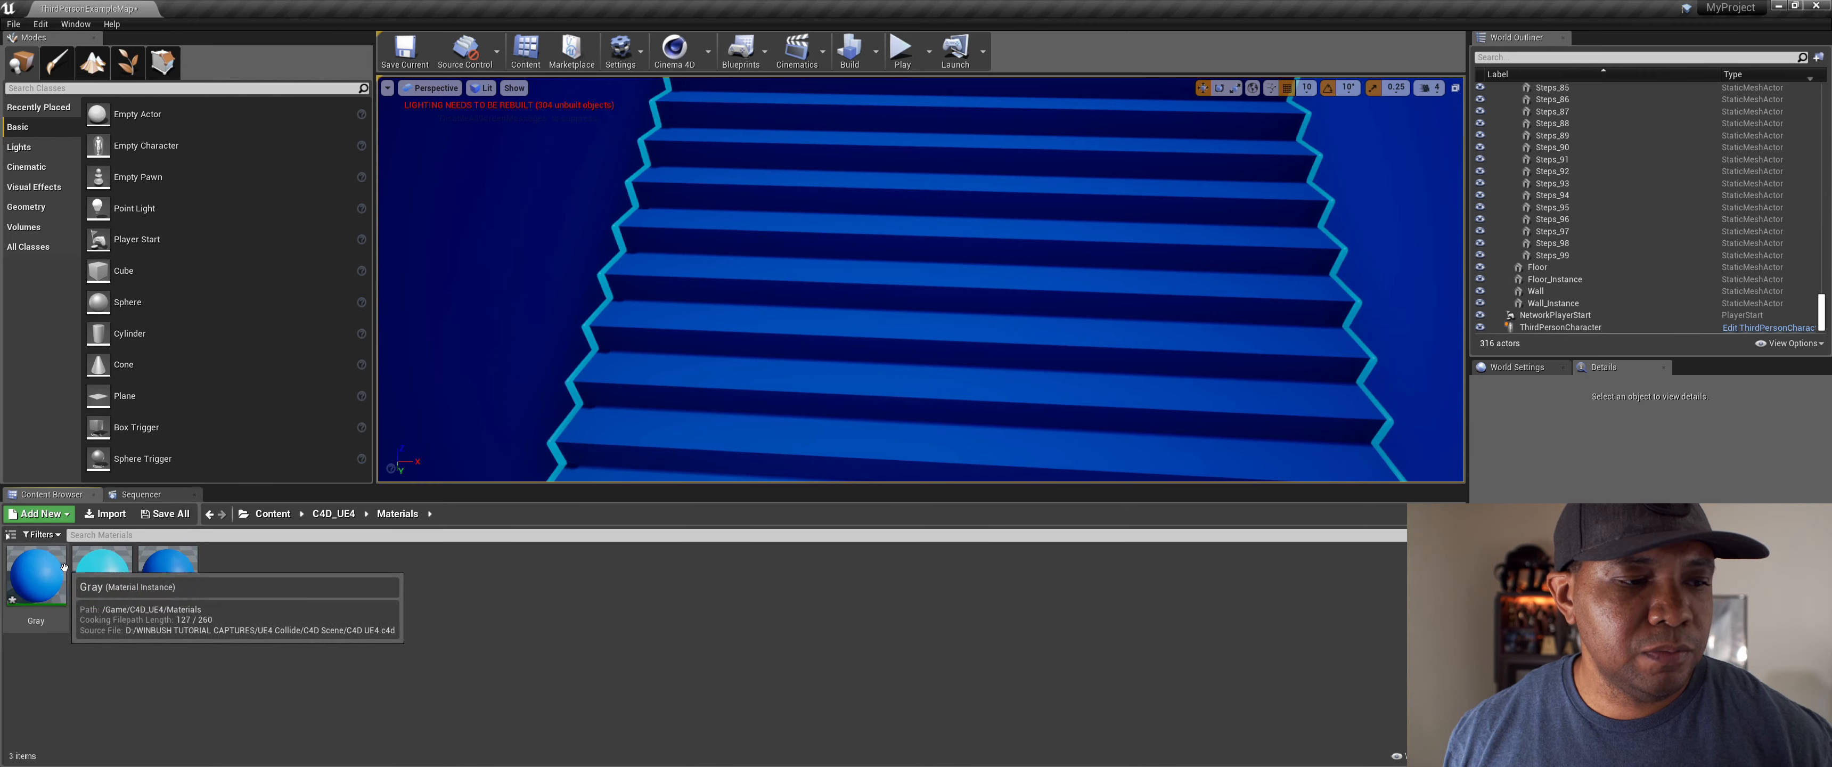
pyautogui.doubleClick(102, 577)
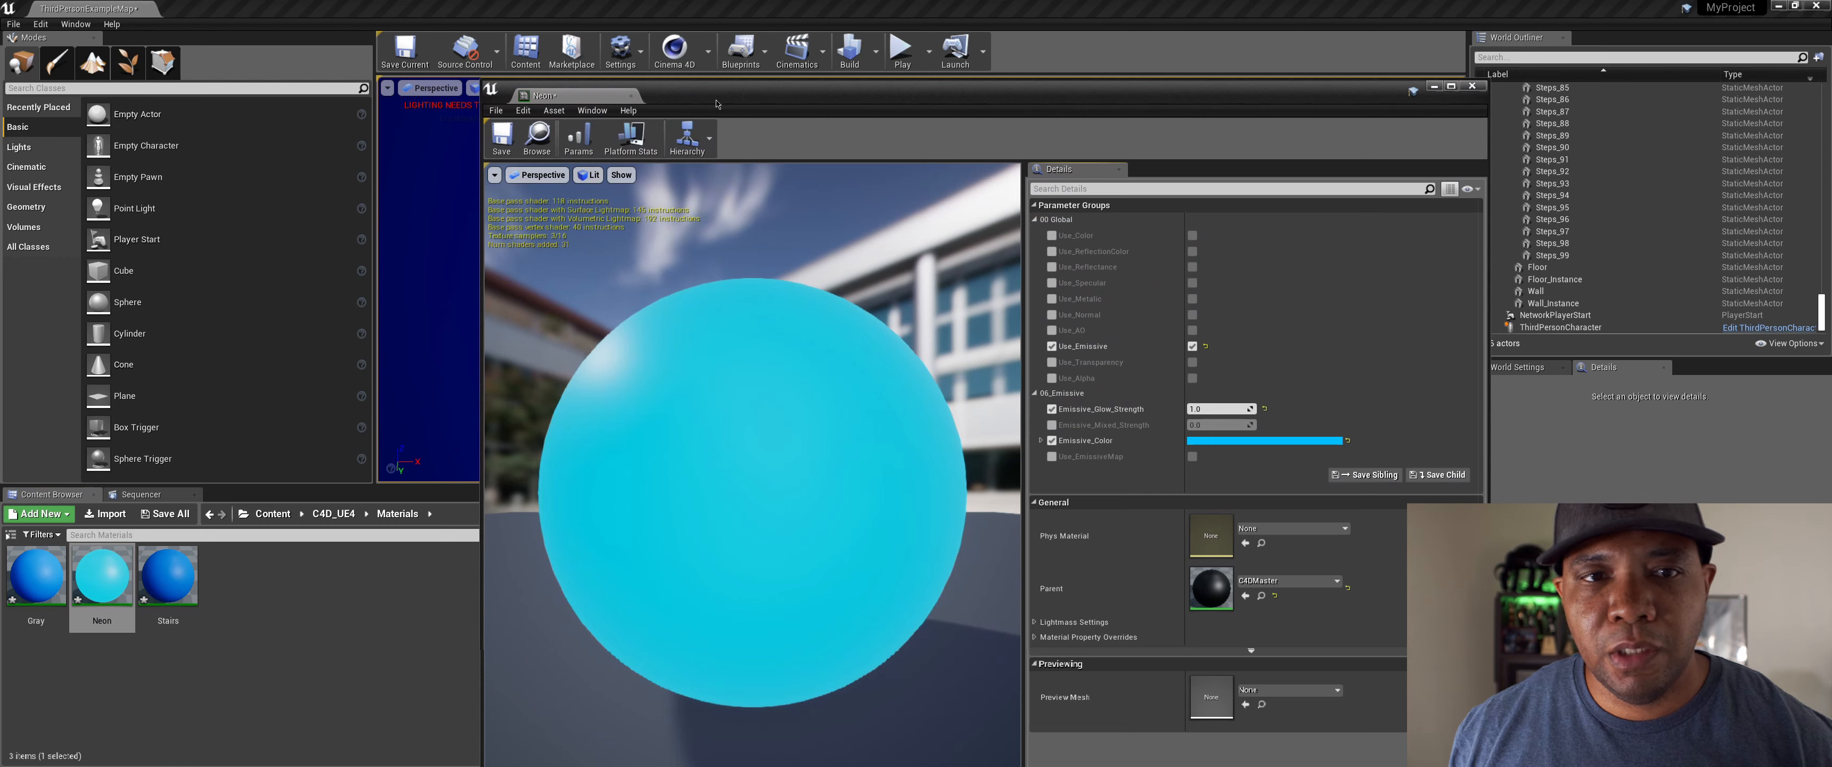
pyautogui.moveTo(717, 104); pyautogui.dragTo(678, 55)
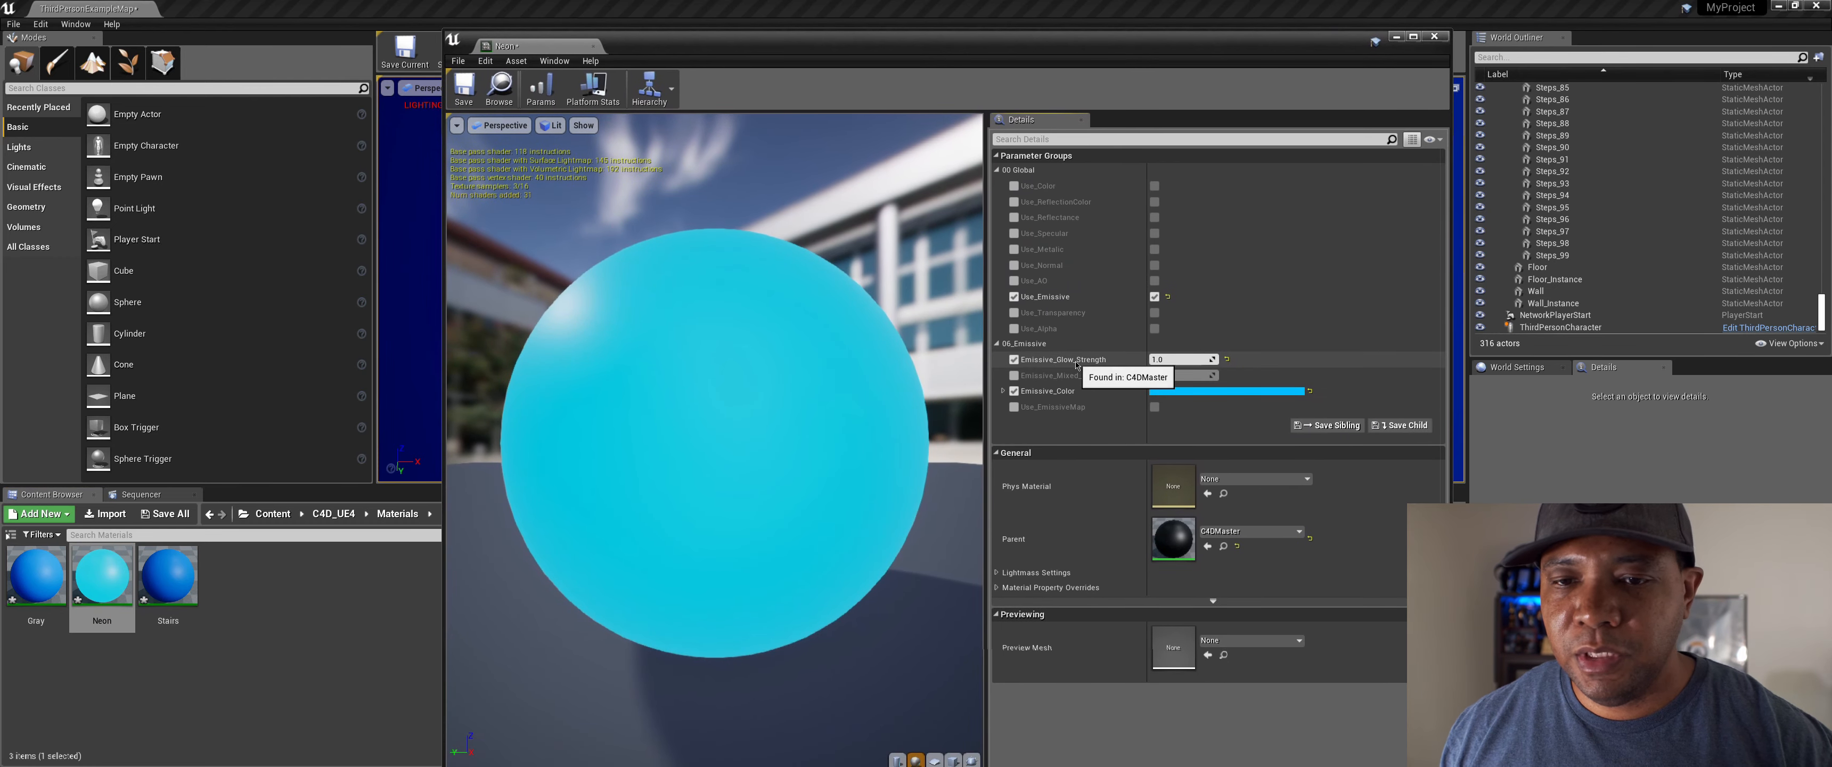
# Step: Set the Neon material's Emissive_Glow_Strength to 75, save the material instance and close its editor
pyautogui.moveTo(1171, 358); pyautogui.dragTo(1137, 366)
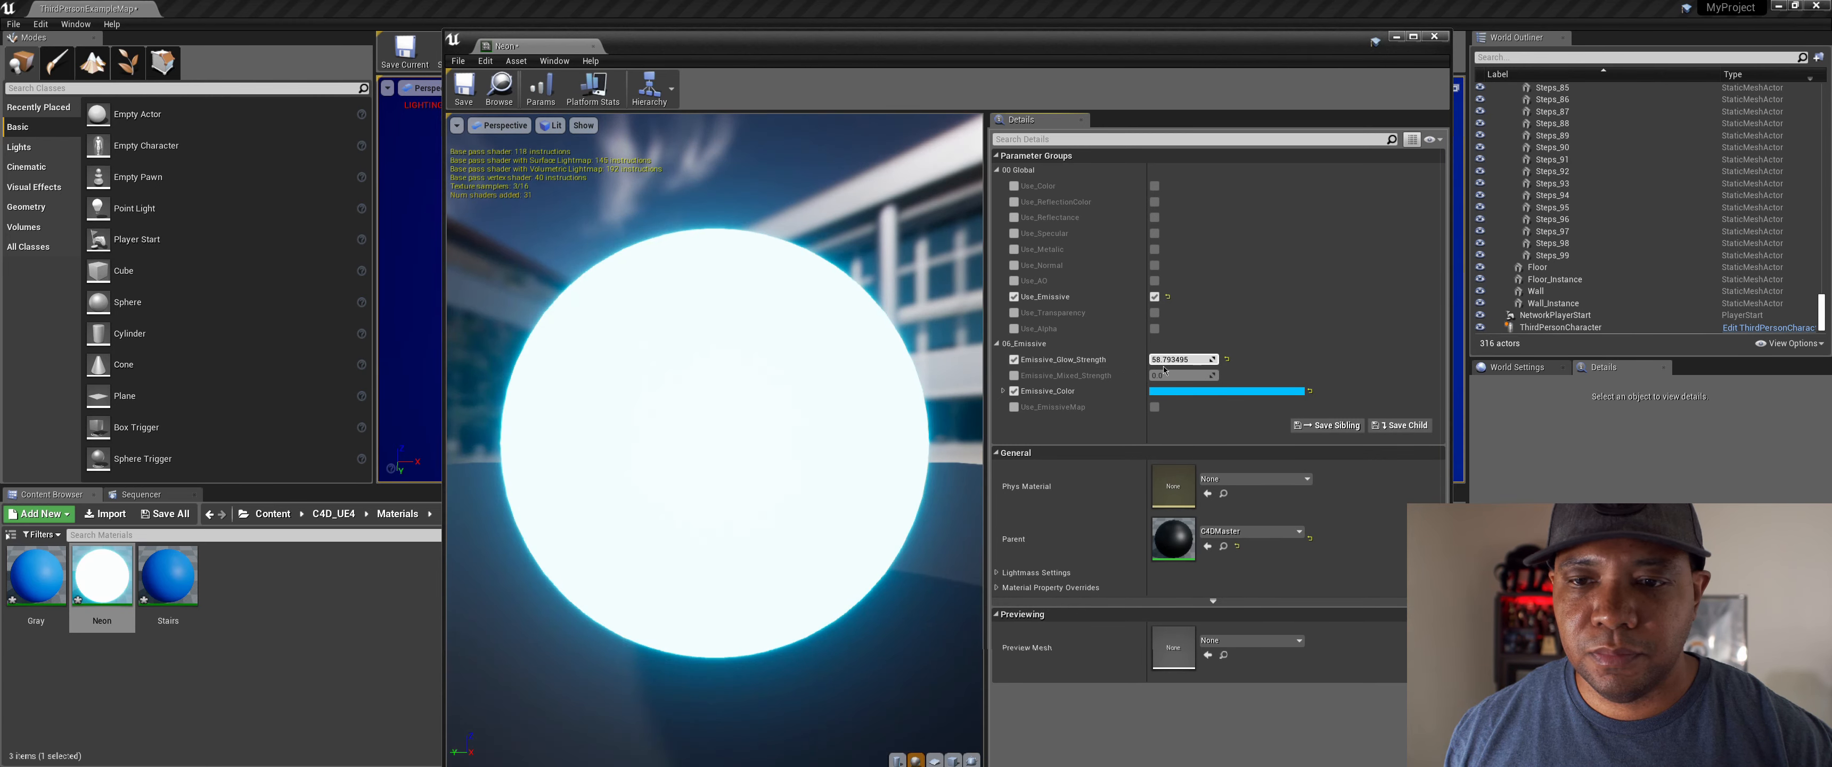
pyautogui.write('5')
pyautogui.press('Return')
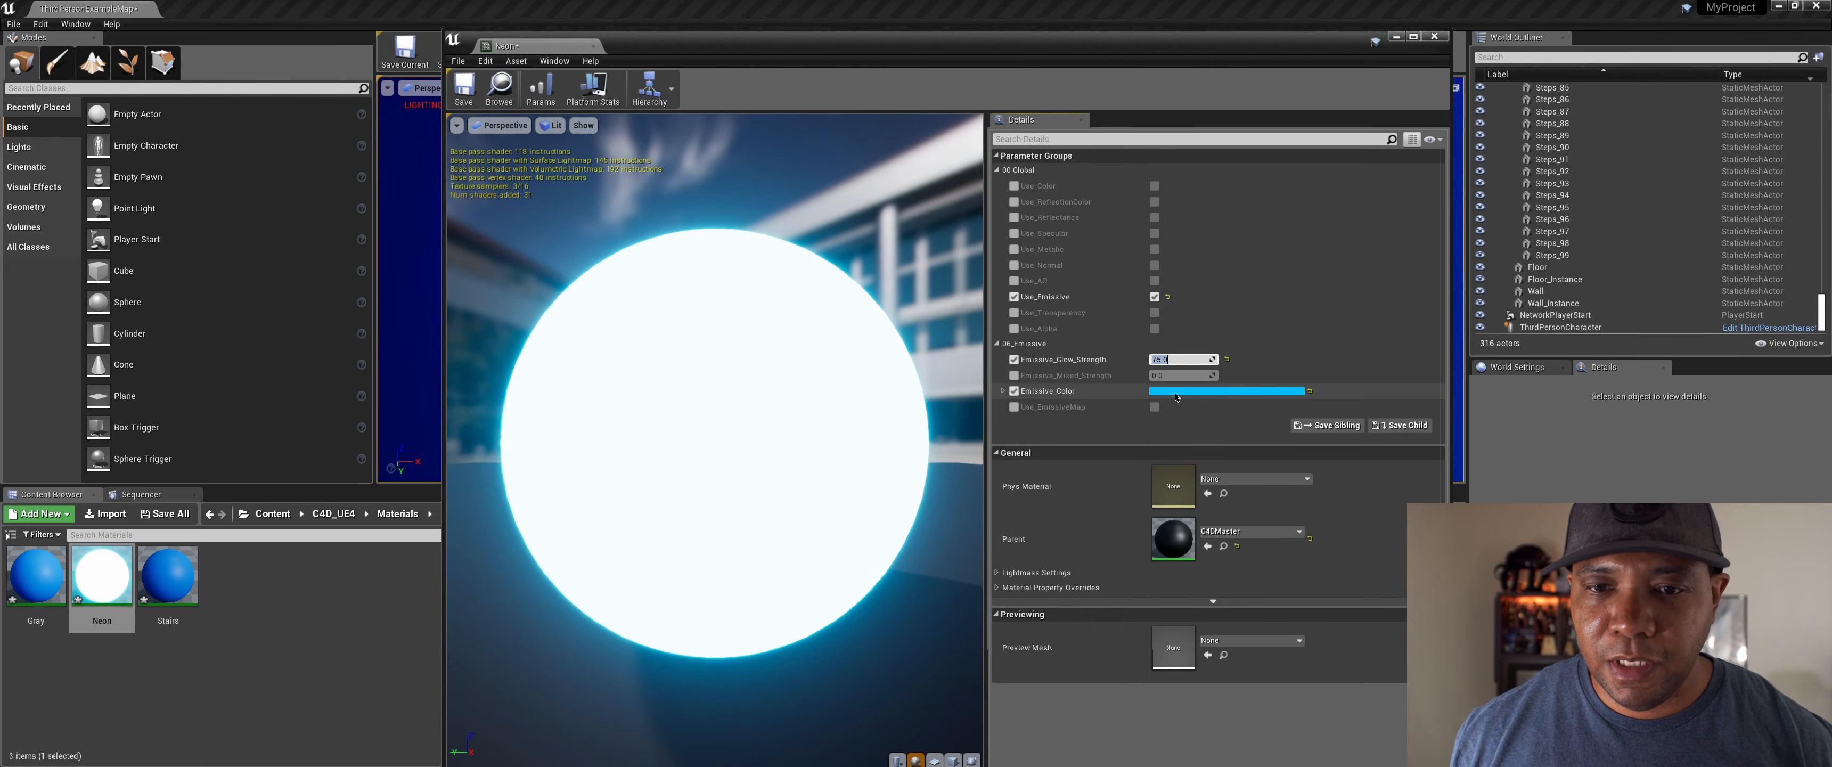
pyautogui.click(465, 87)
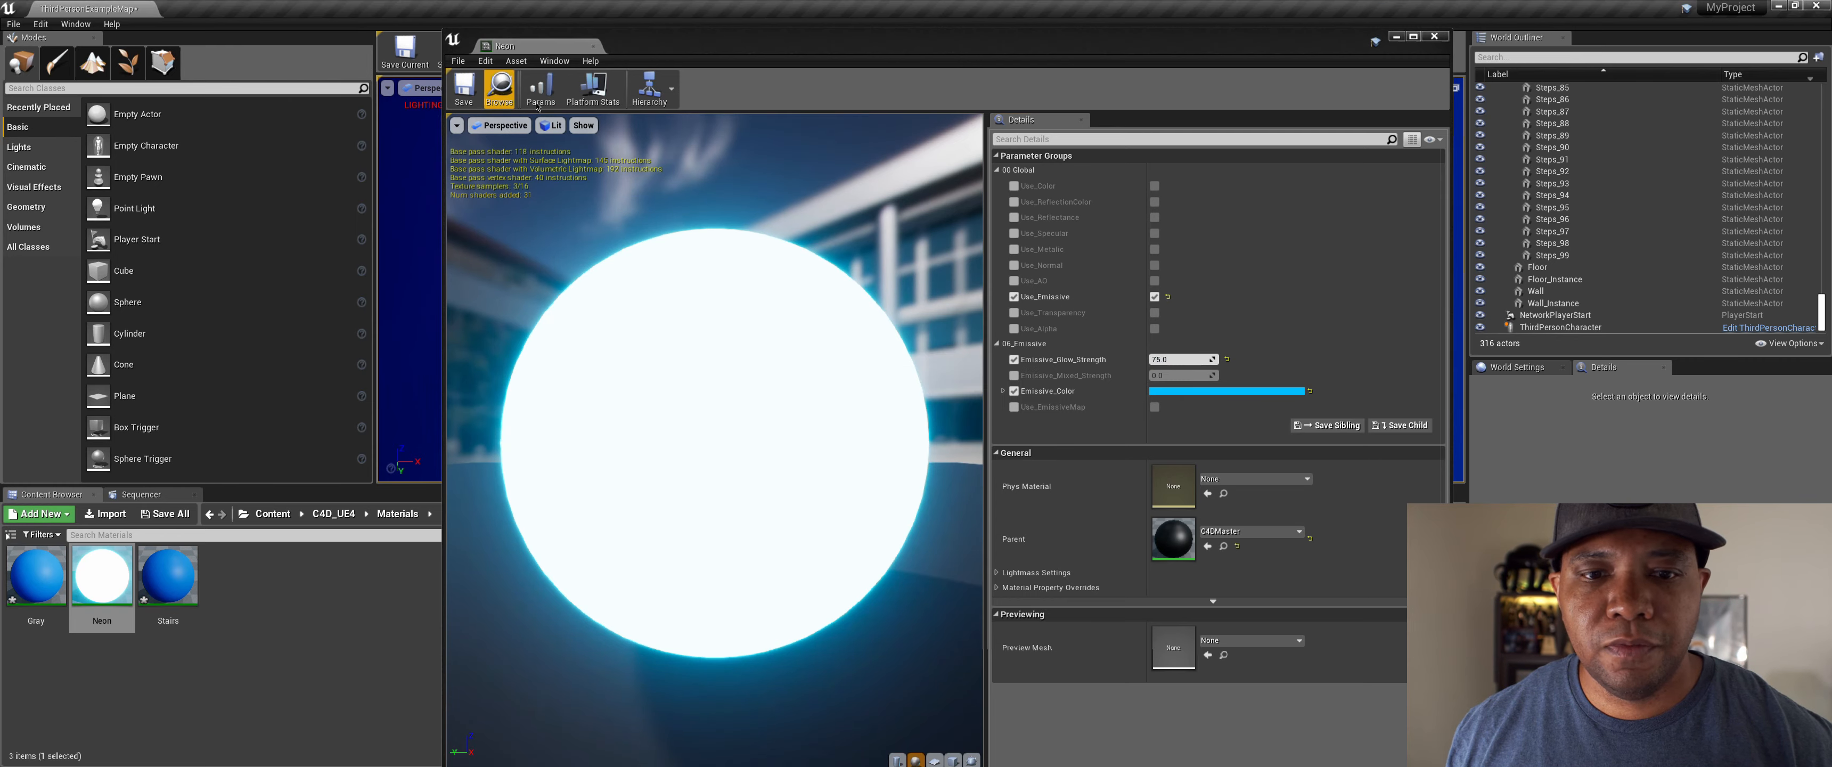
pyautogui.click(1435, 36)
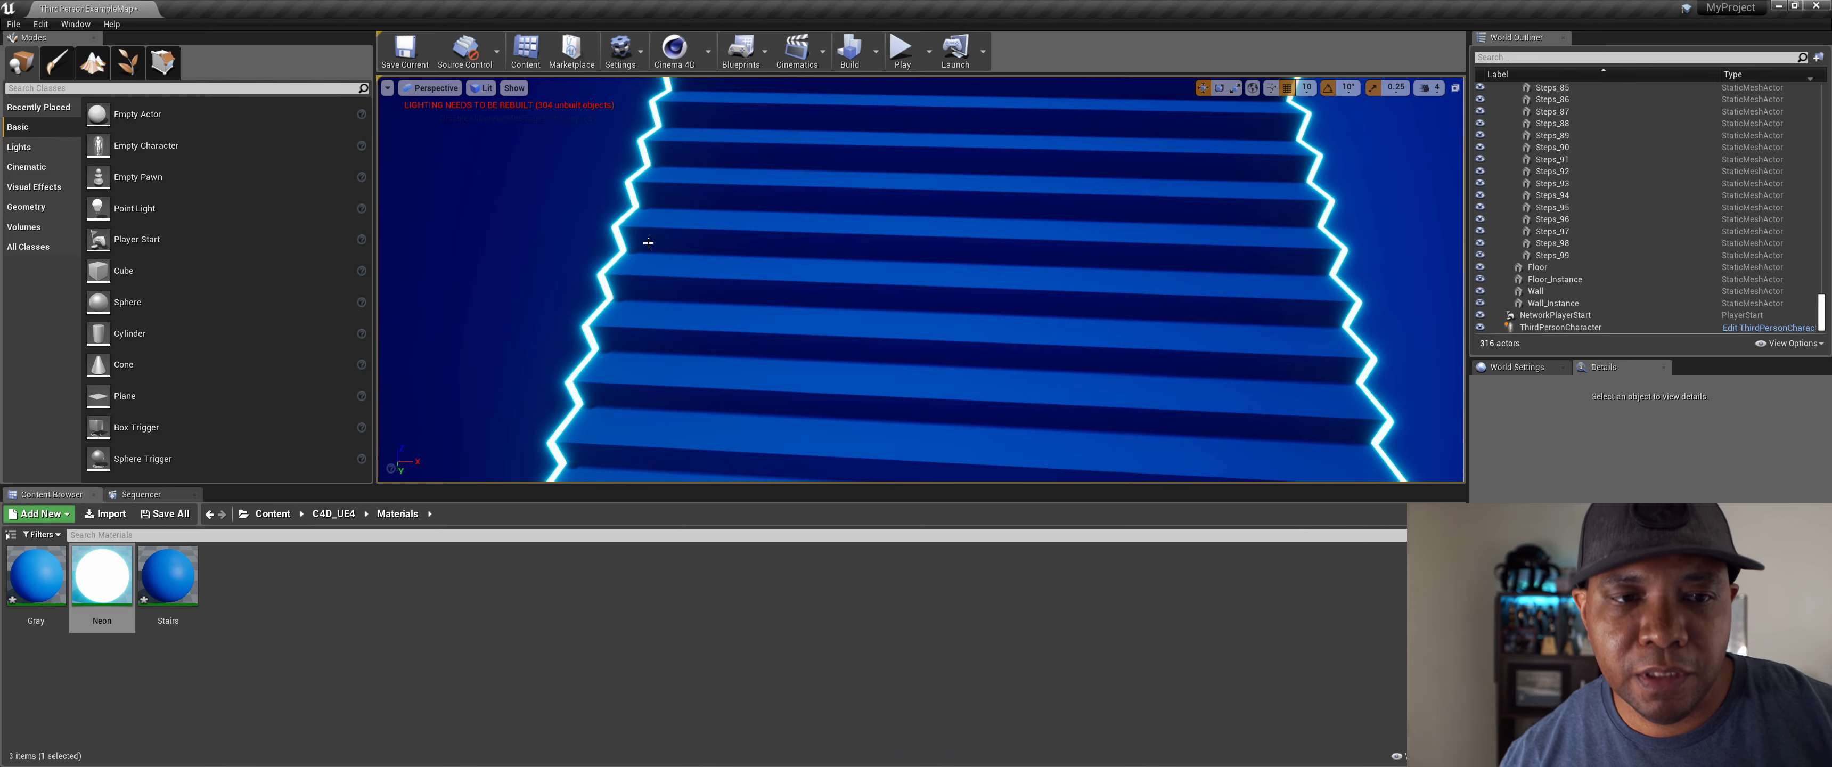
# Step: Play-test the level, running the character to the staircase and examining the glow of its neon edge up close
pyautogui.moveTo(666, 236)
pyautogui.mouseDown(button='right')
pyautogui.moveTo(700, 245)
pyautogui.moveTo(658, 242)
pyautogui.mouseUp(button='right')
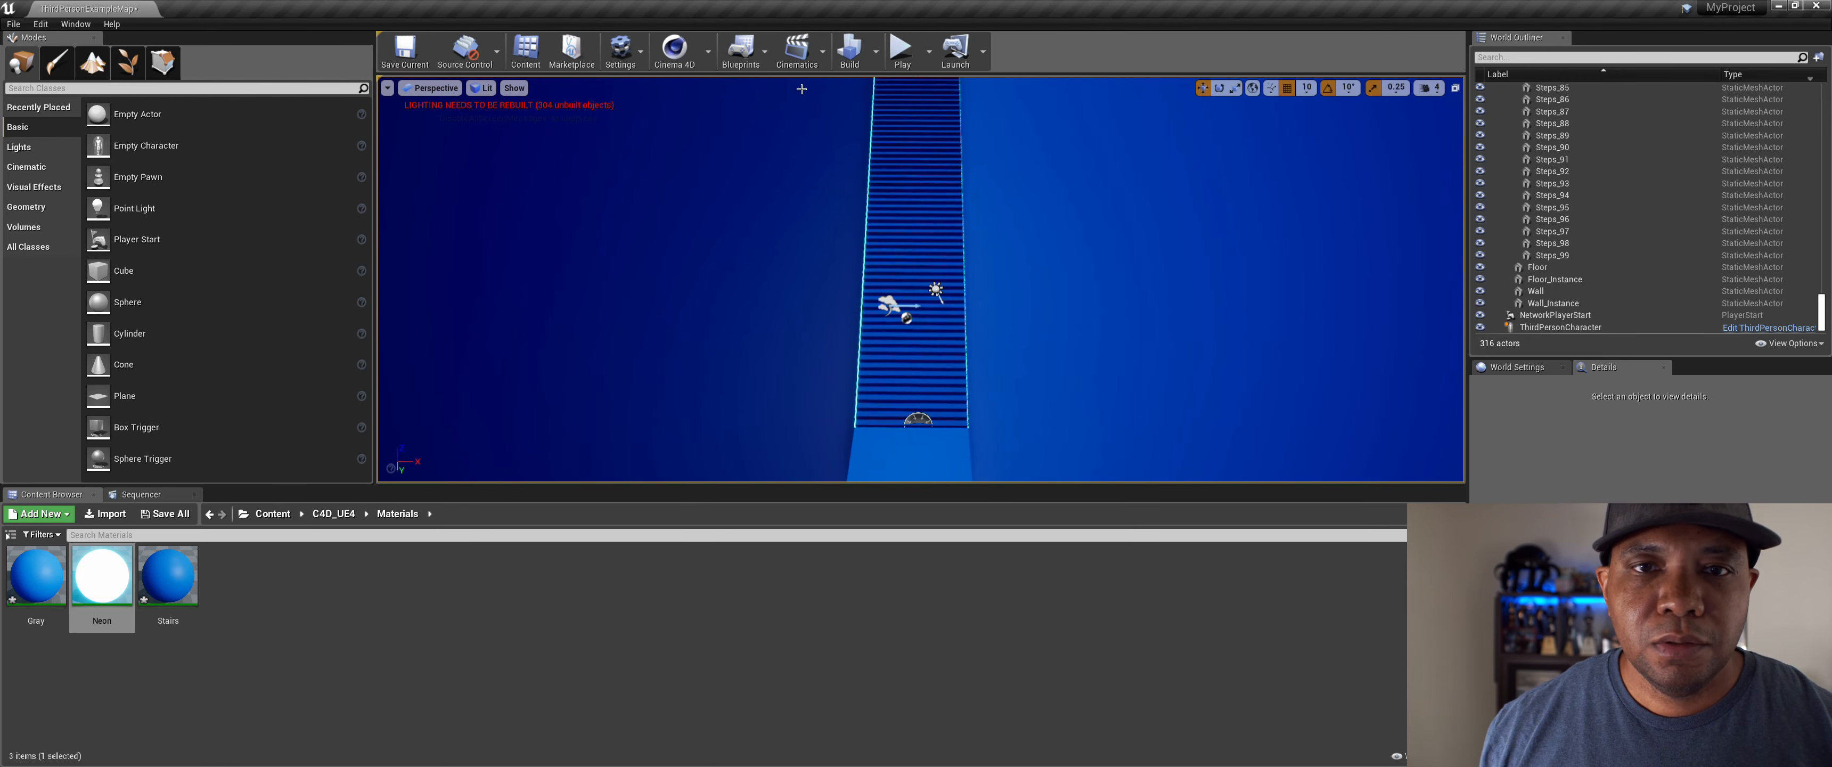
pyautogui.click(901, 50)
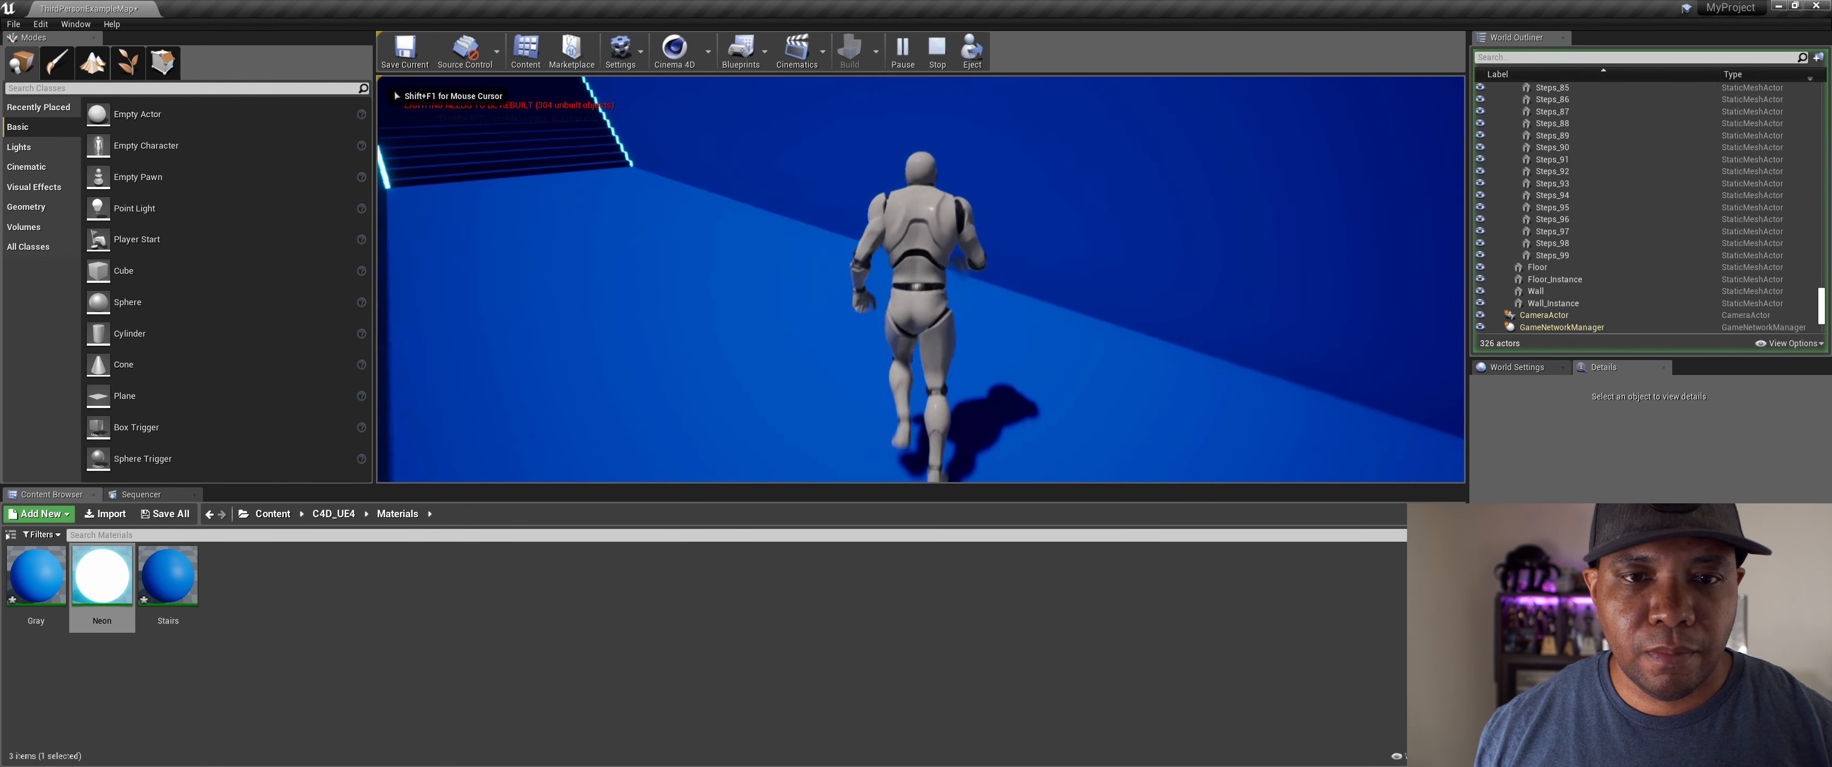
pyautogui.press('w')
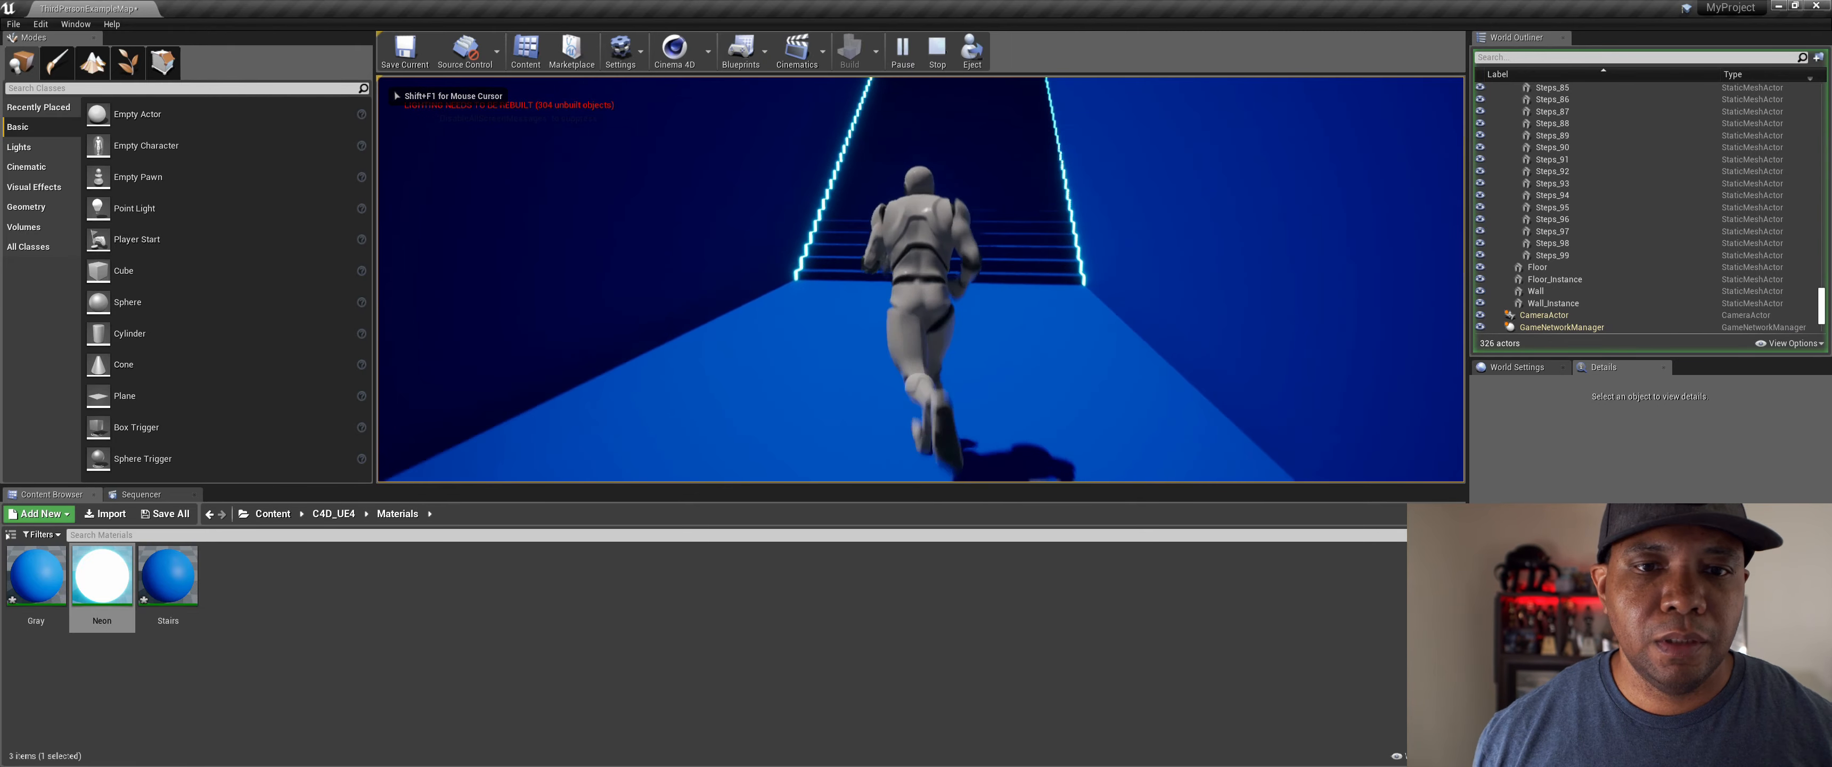
pyautogui.press('w')
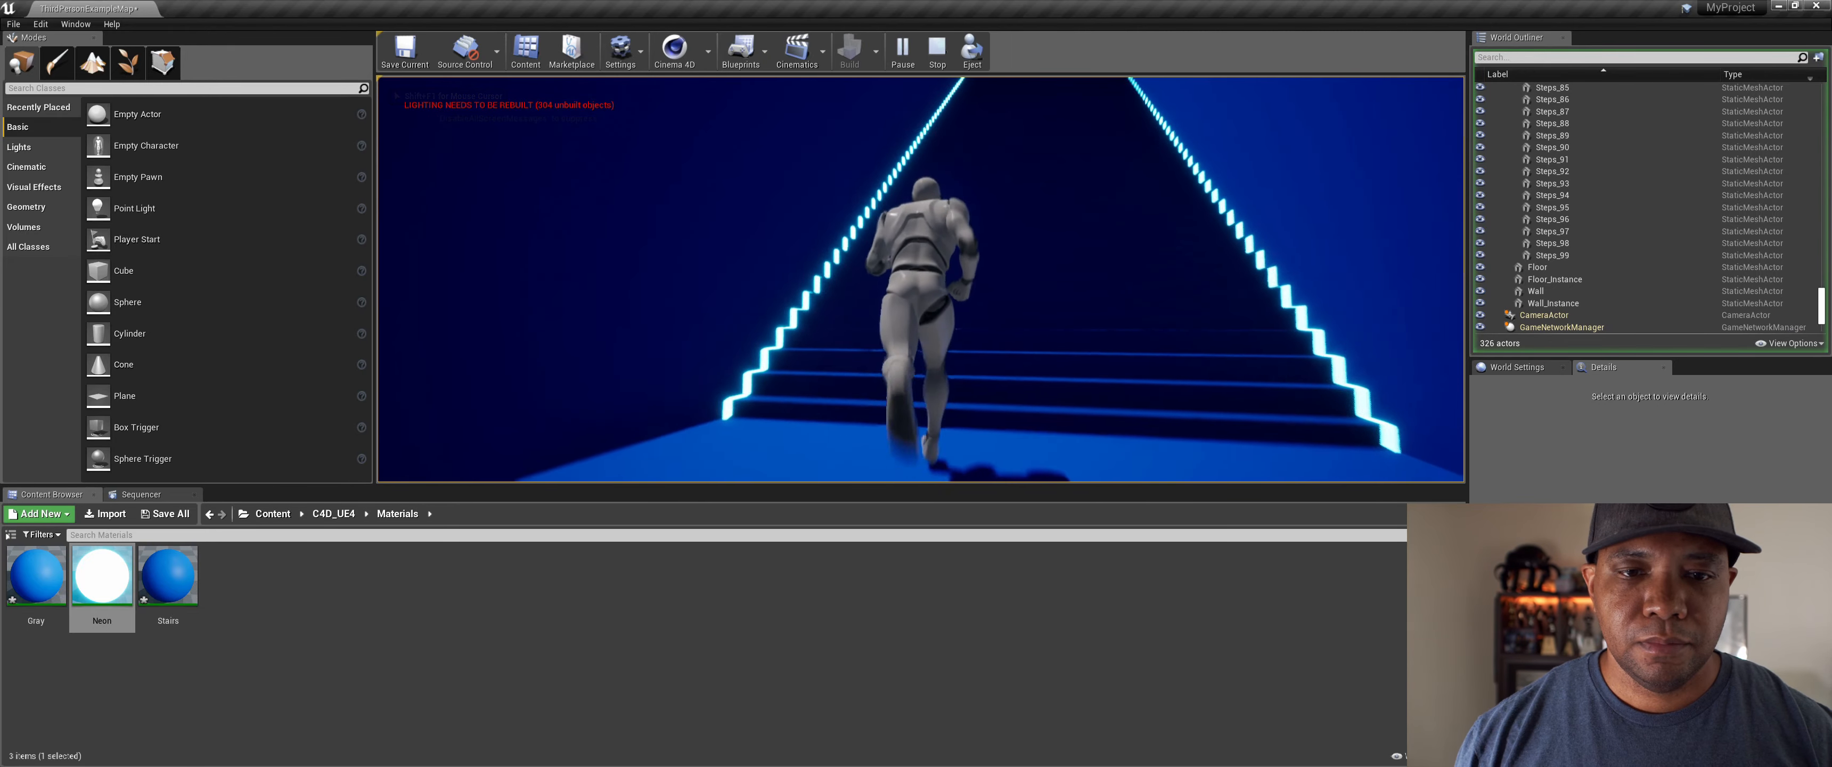
pyautogui.press('s')
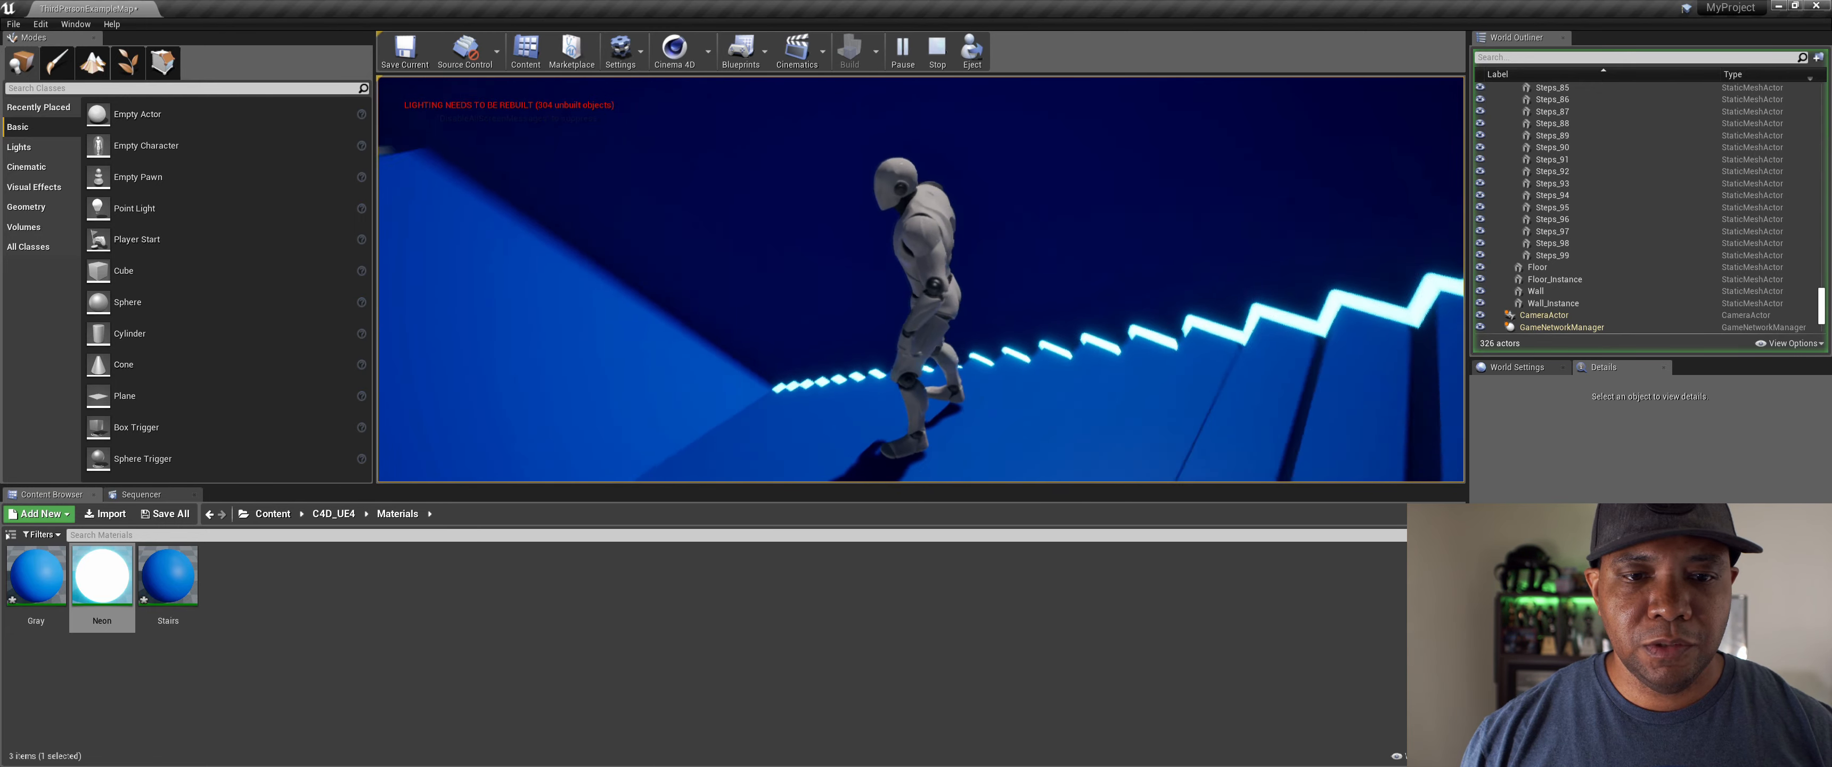
pyautogui.press('w')
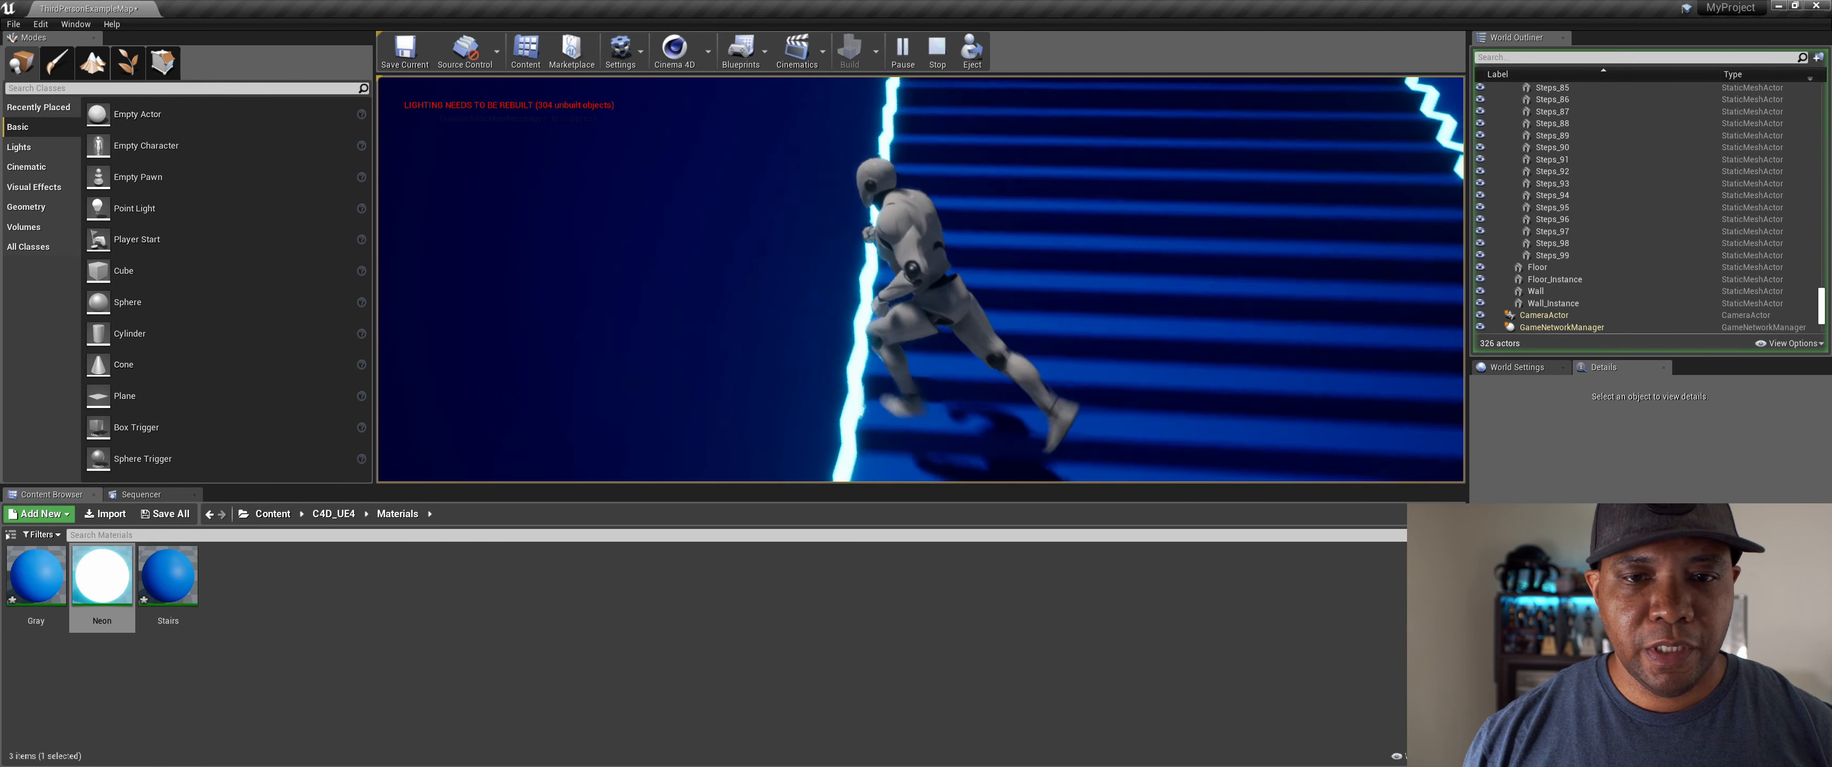
pyautogui.press('w')
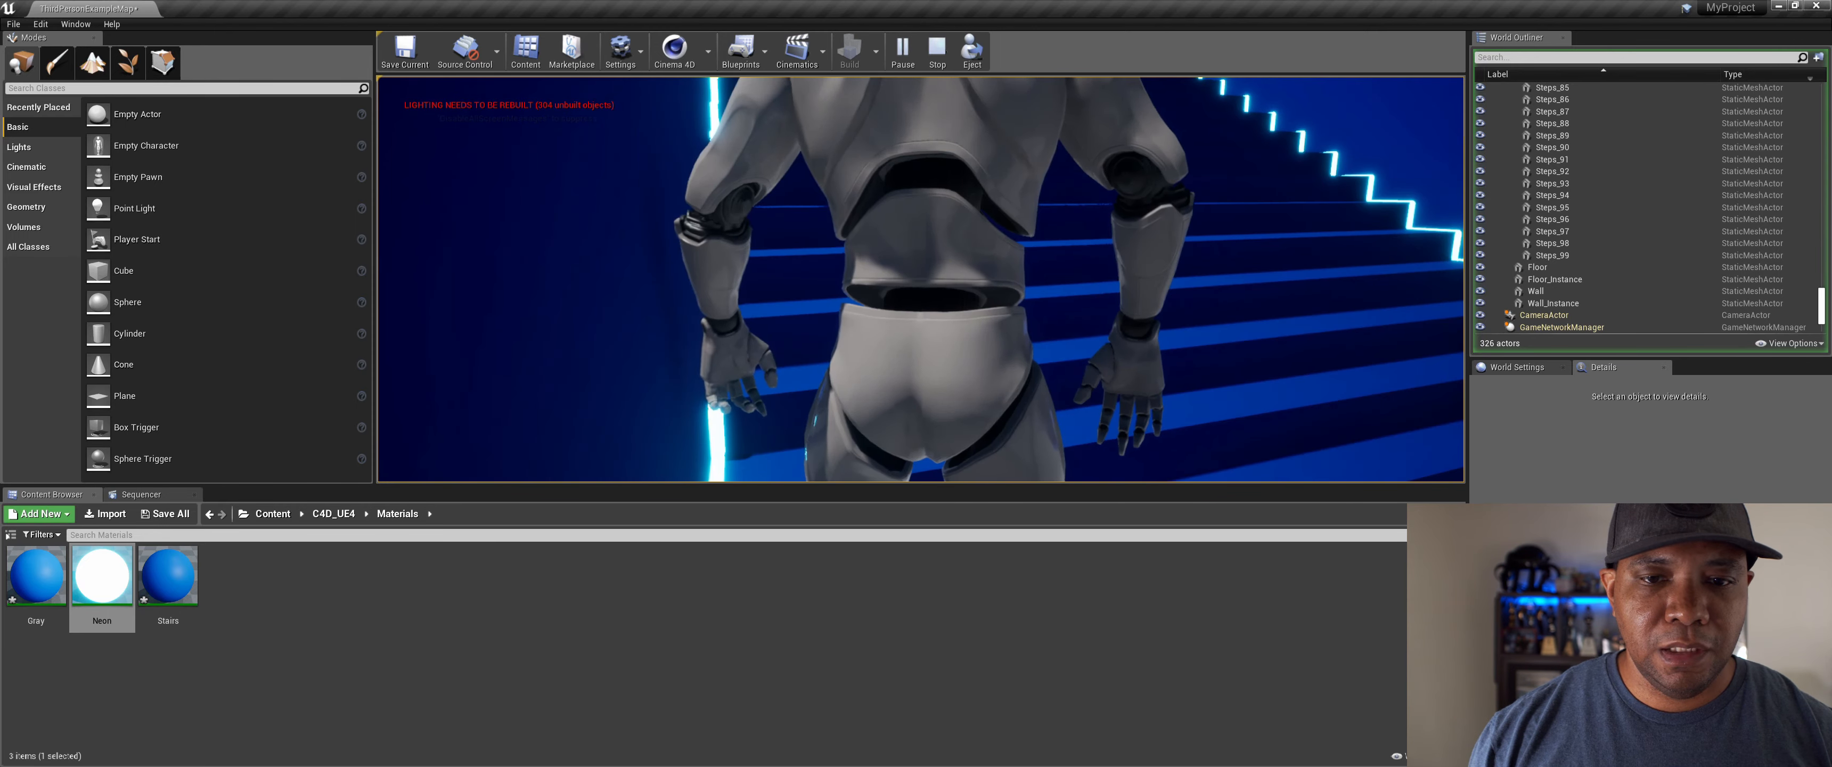
pyautogui.press('w')
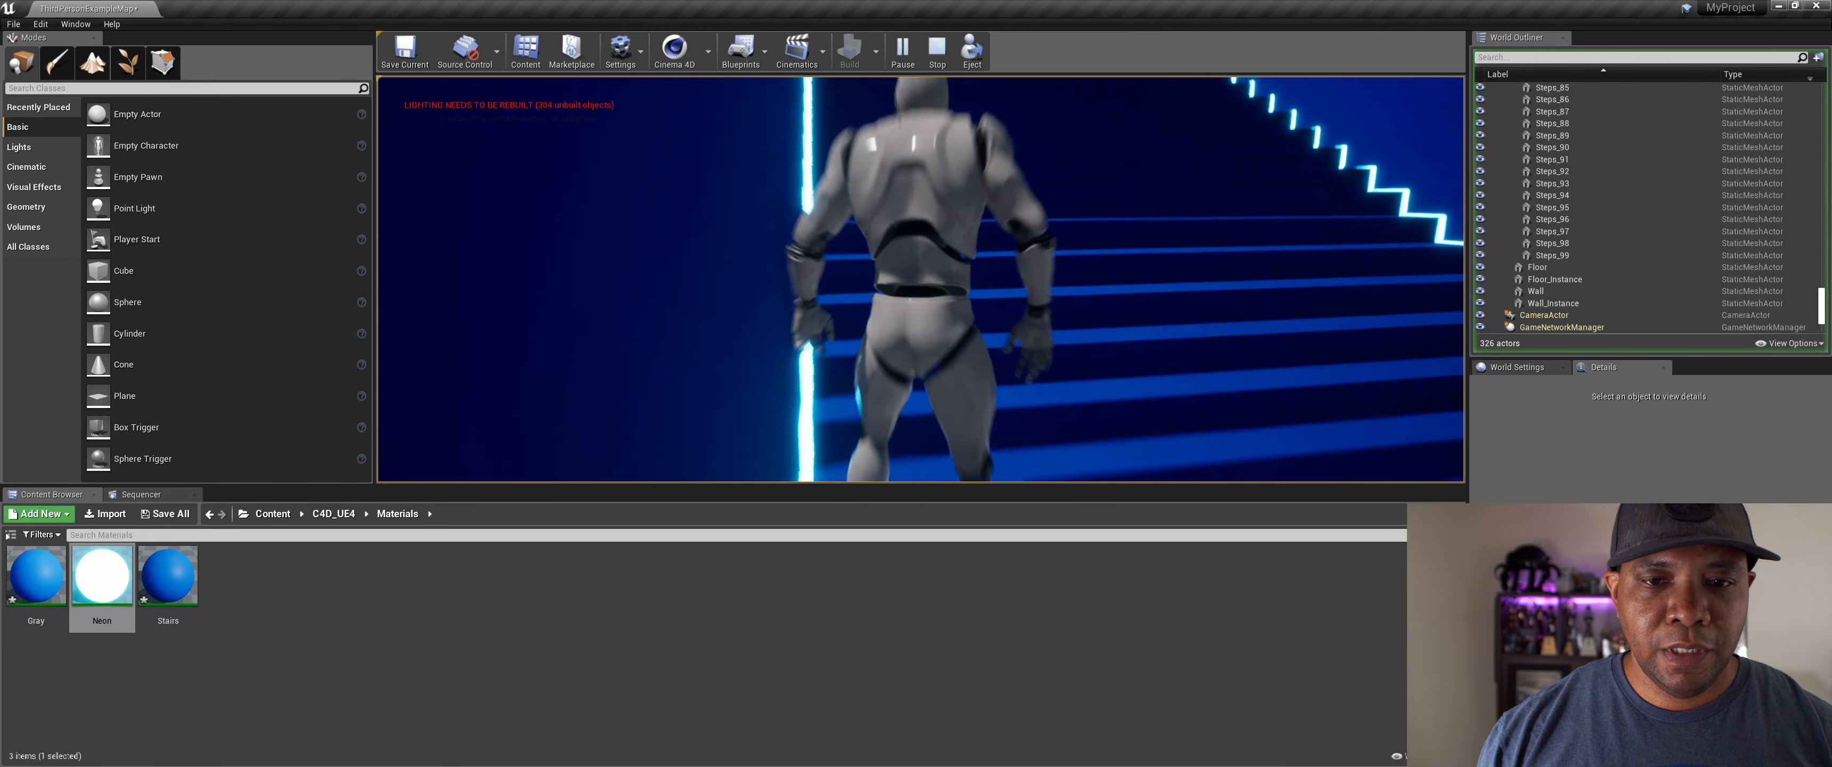
pyautogui.press('w')
pyautogui.press('d')
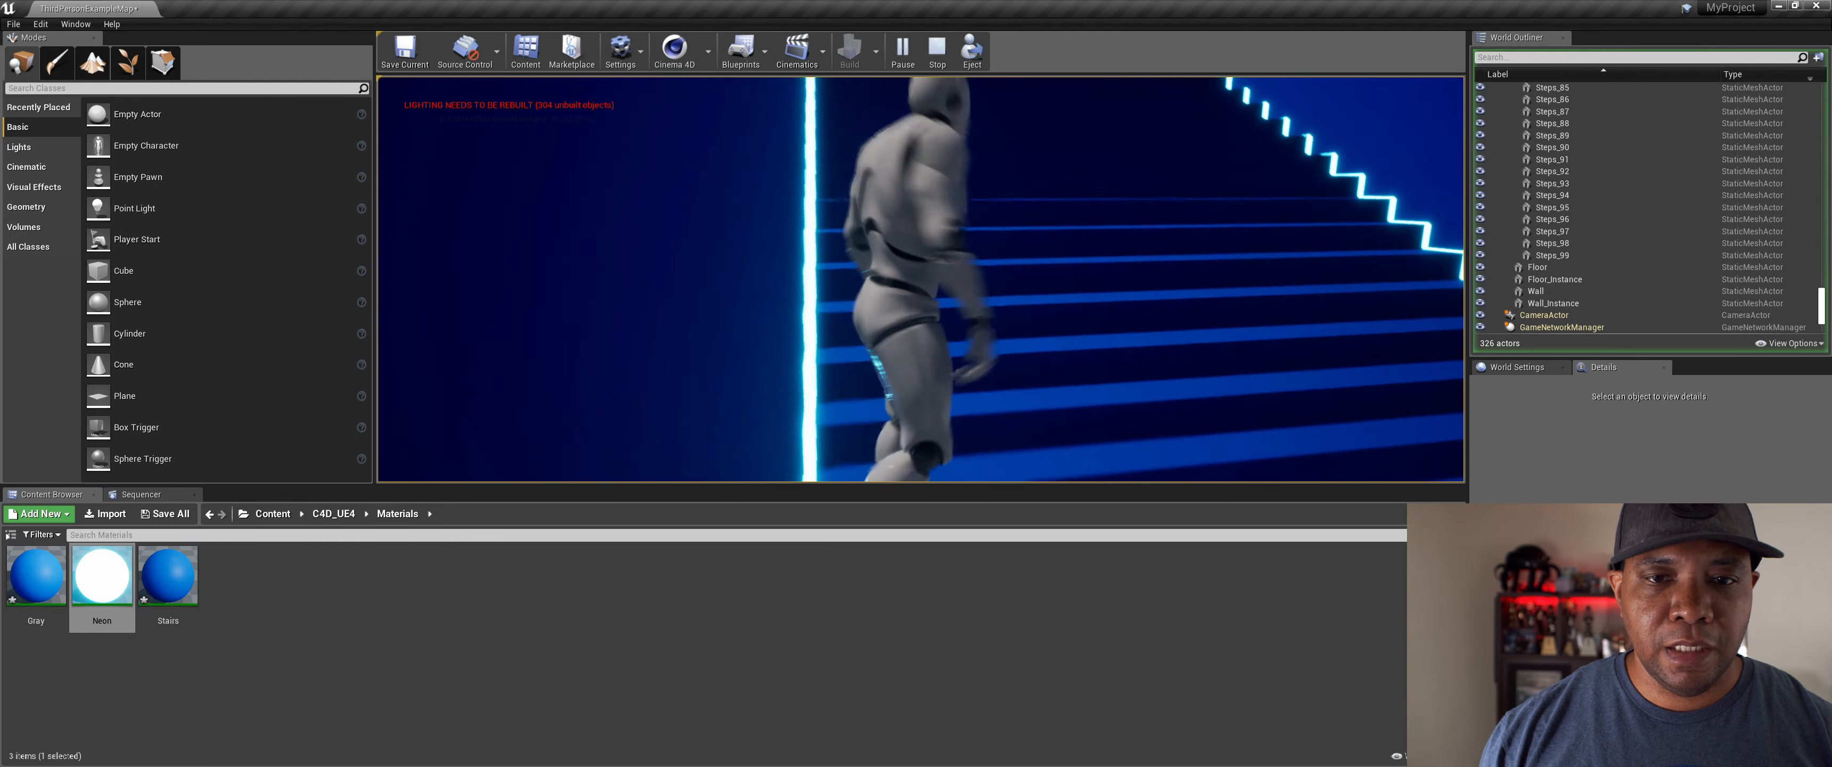
# Step: Run the character up the middle of the staircase to the landing at its top
pyautogui.press('w')
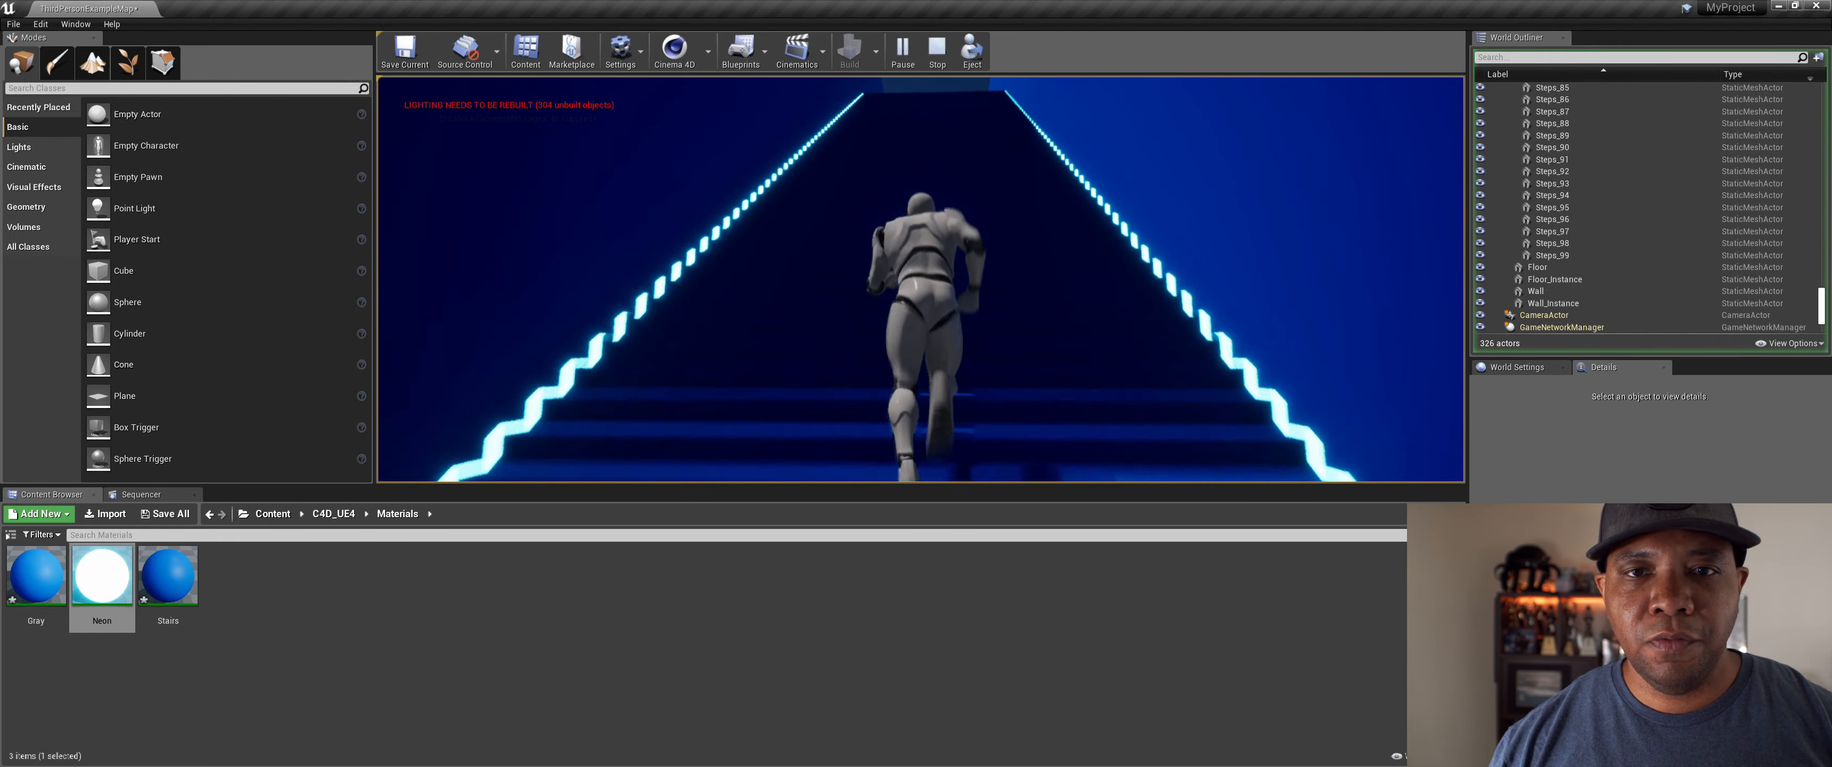
pyautogui.press('w')
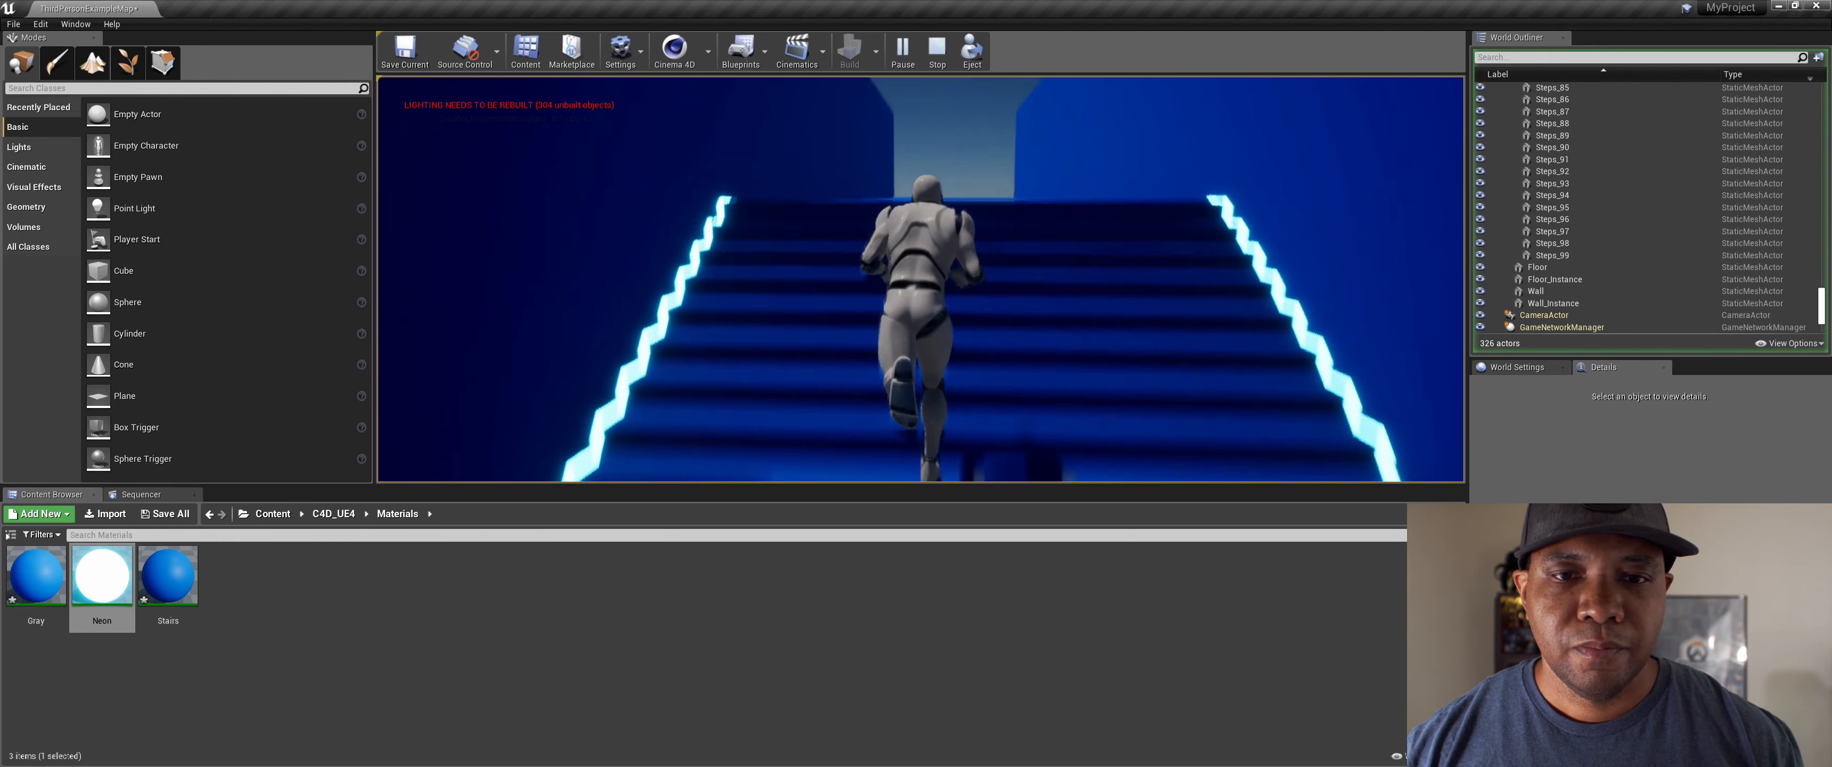
pyautogui.press('w')
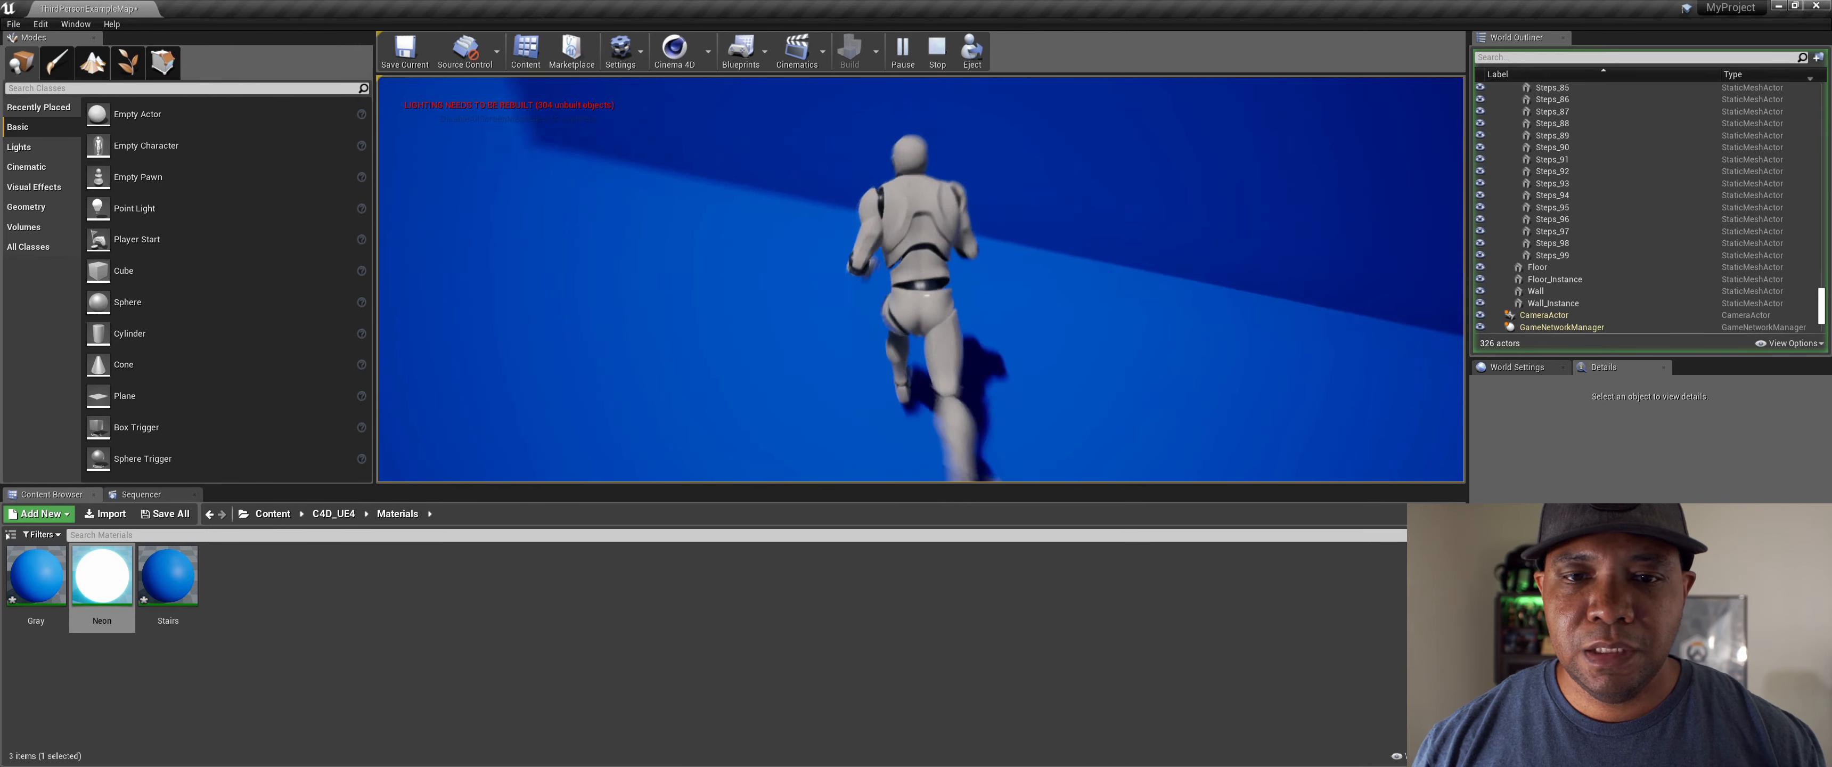
# Step: Run the character back down between the neon edges and across the lower floor to the corridor wall
pyautogui.press('w')
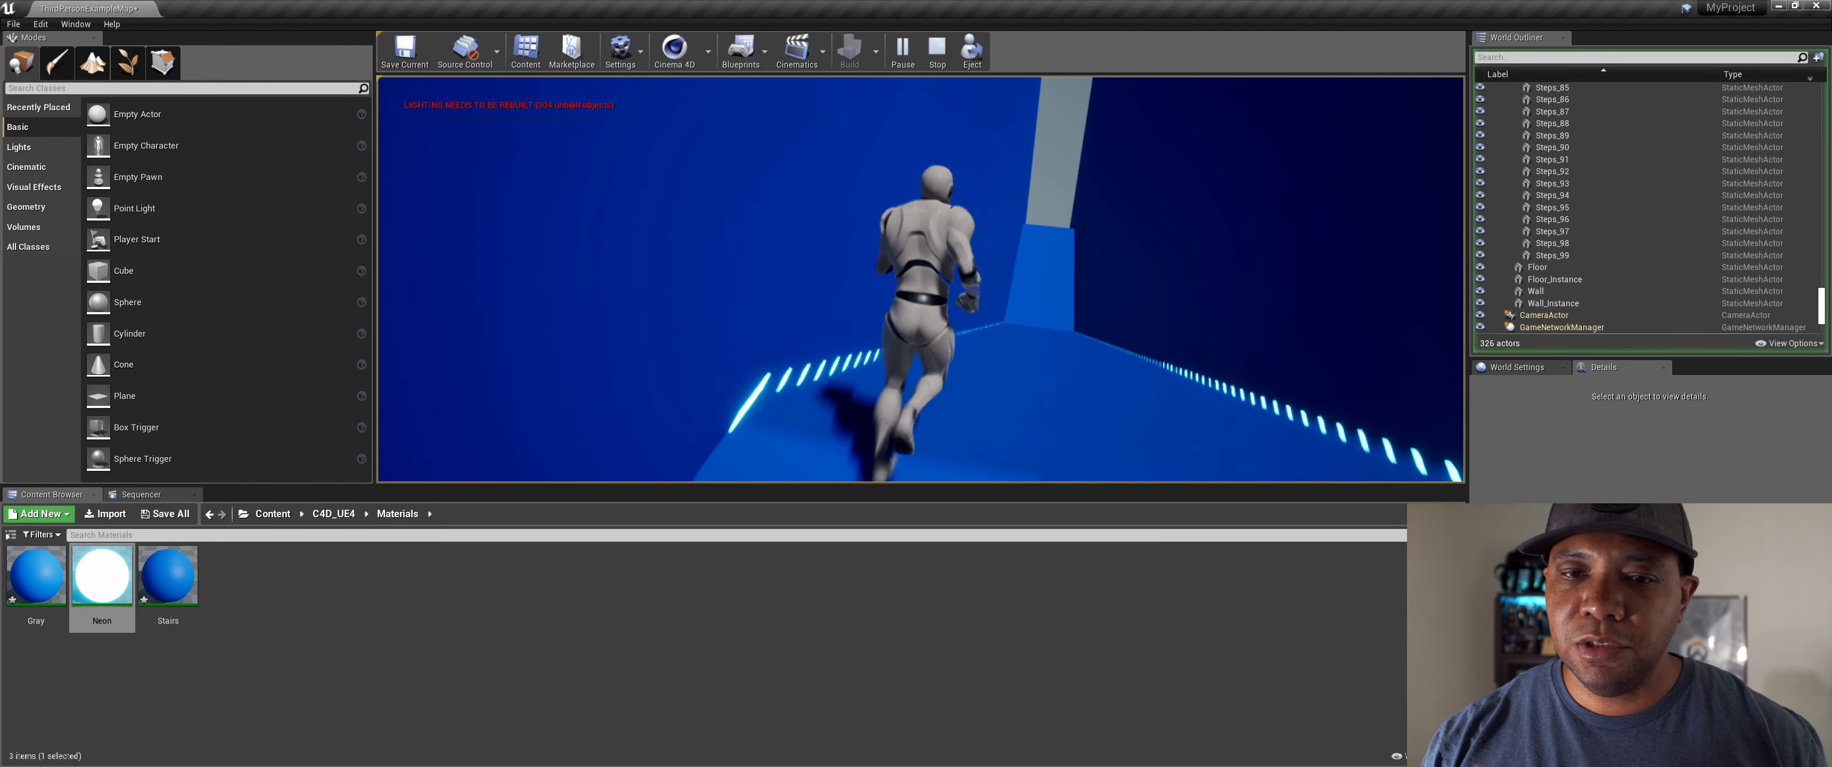
pyautogui.press('w')
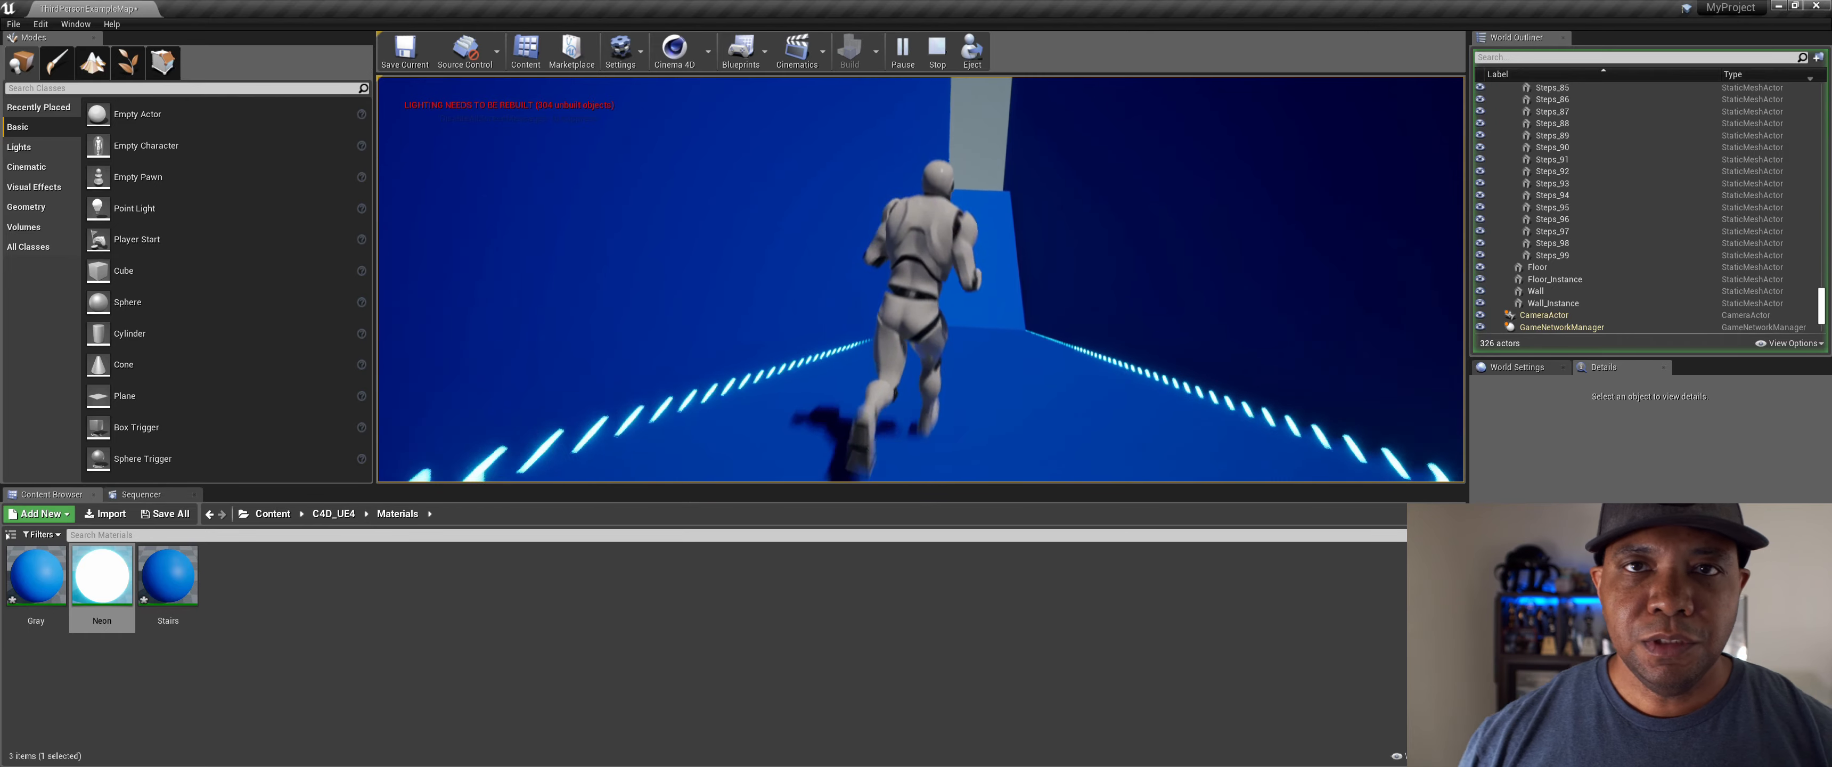
pyautogui.press('w')
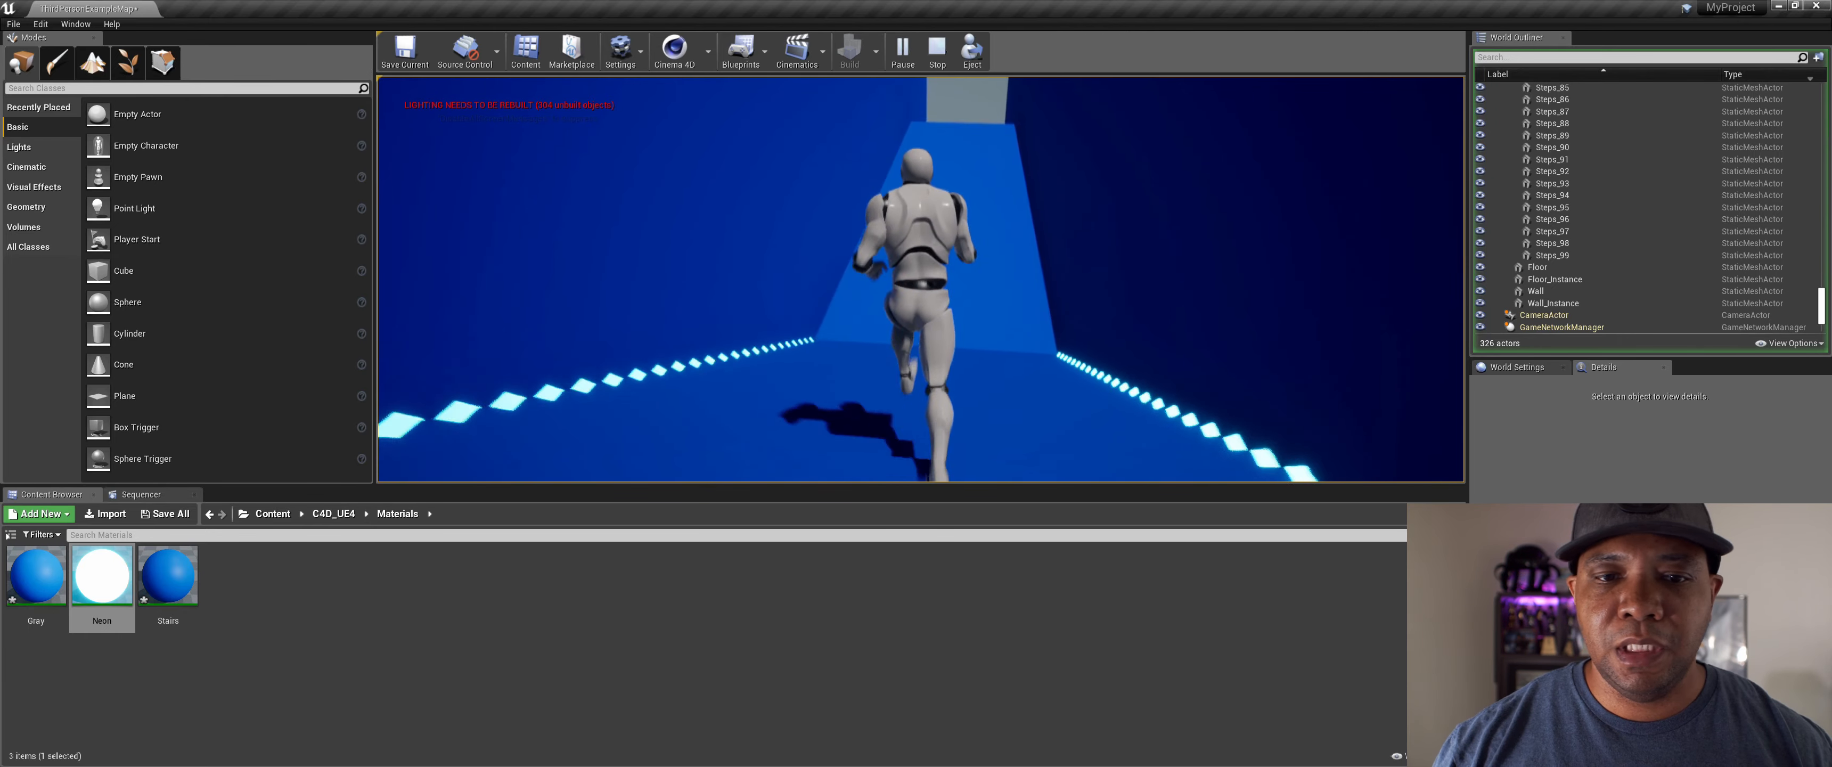
pyautogui.press('w')
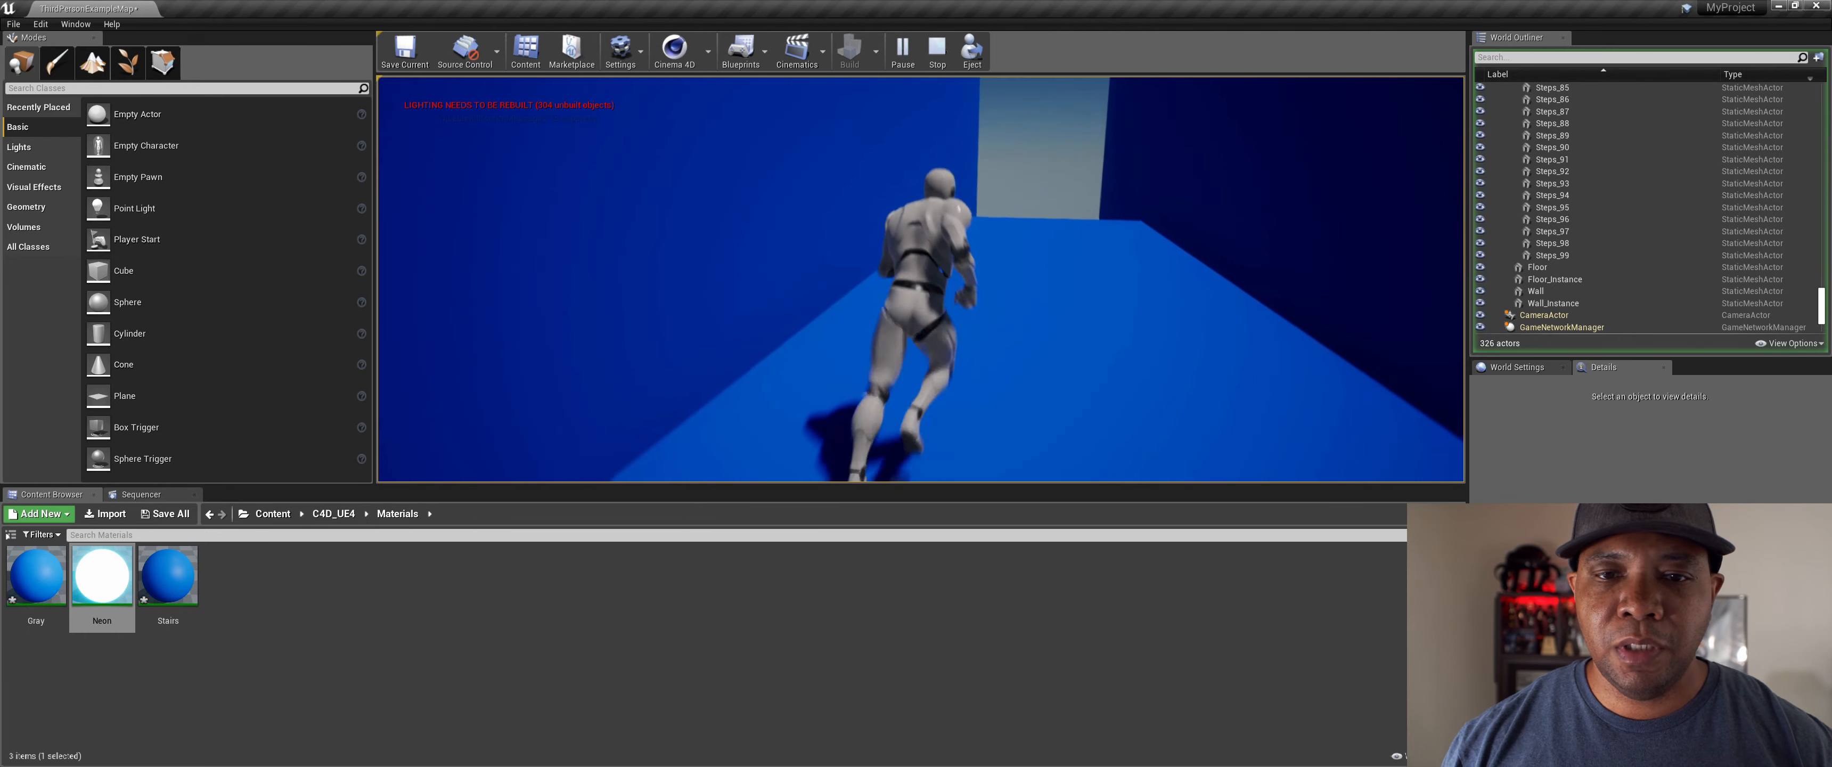
pyautogui.press('w')
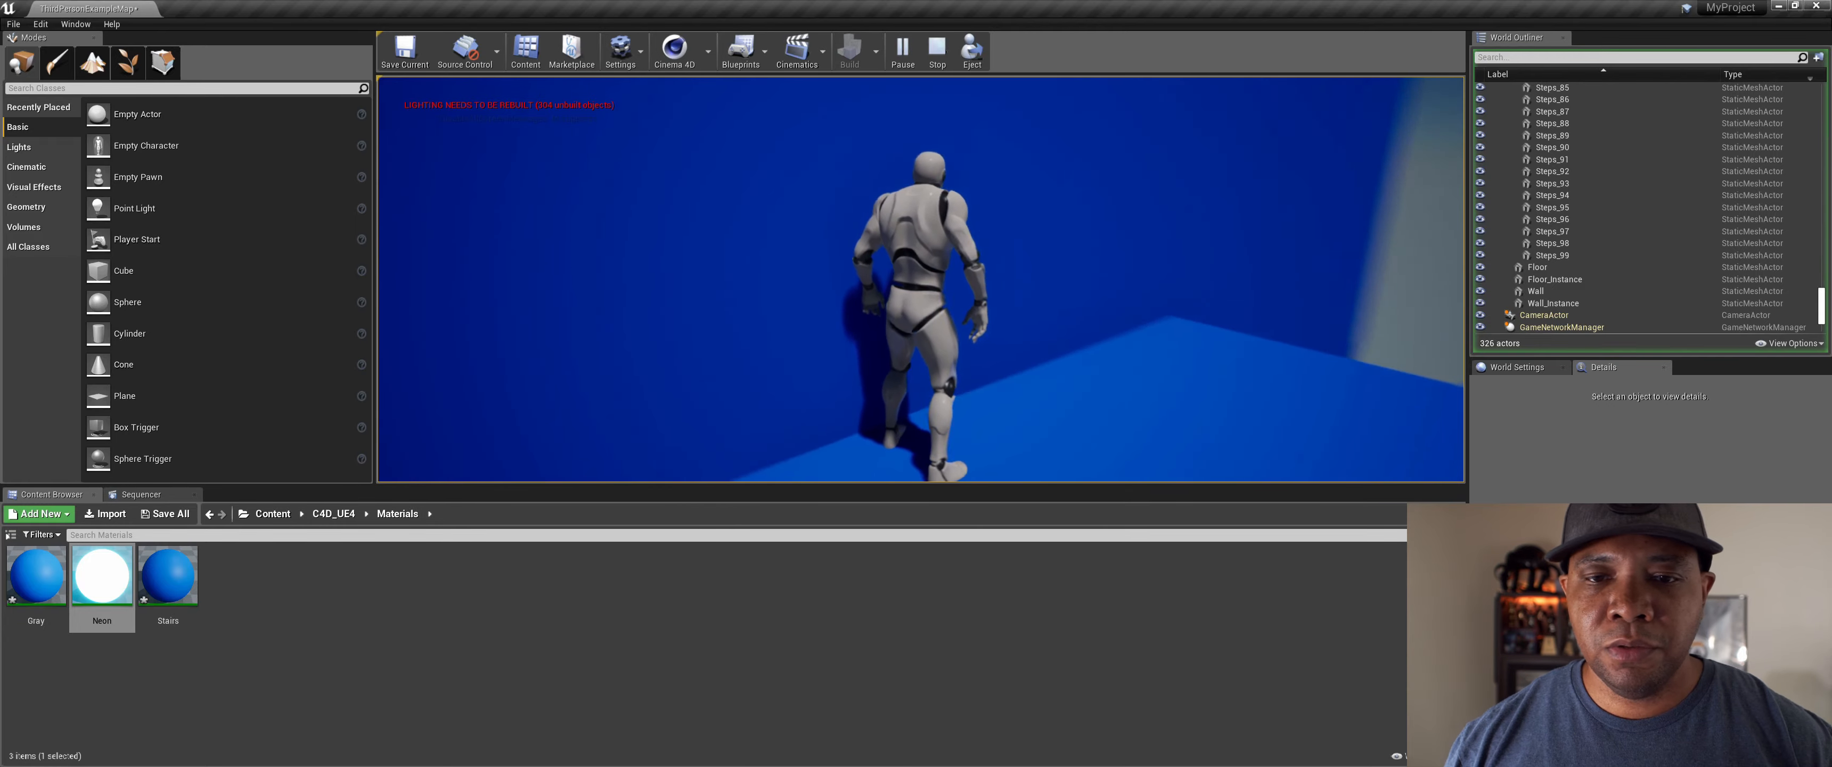
# Step: Turn the character back toward the staircase and run up the steps again
pyautogui.press('w')
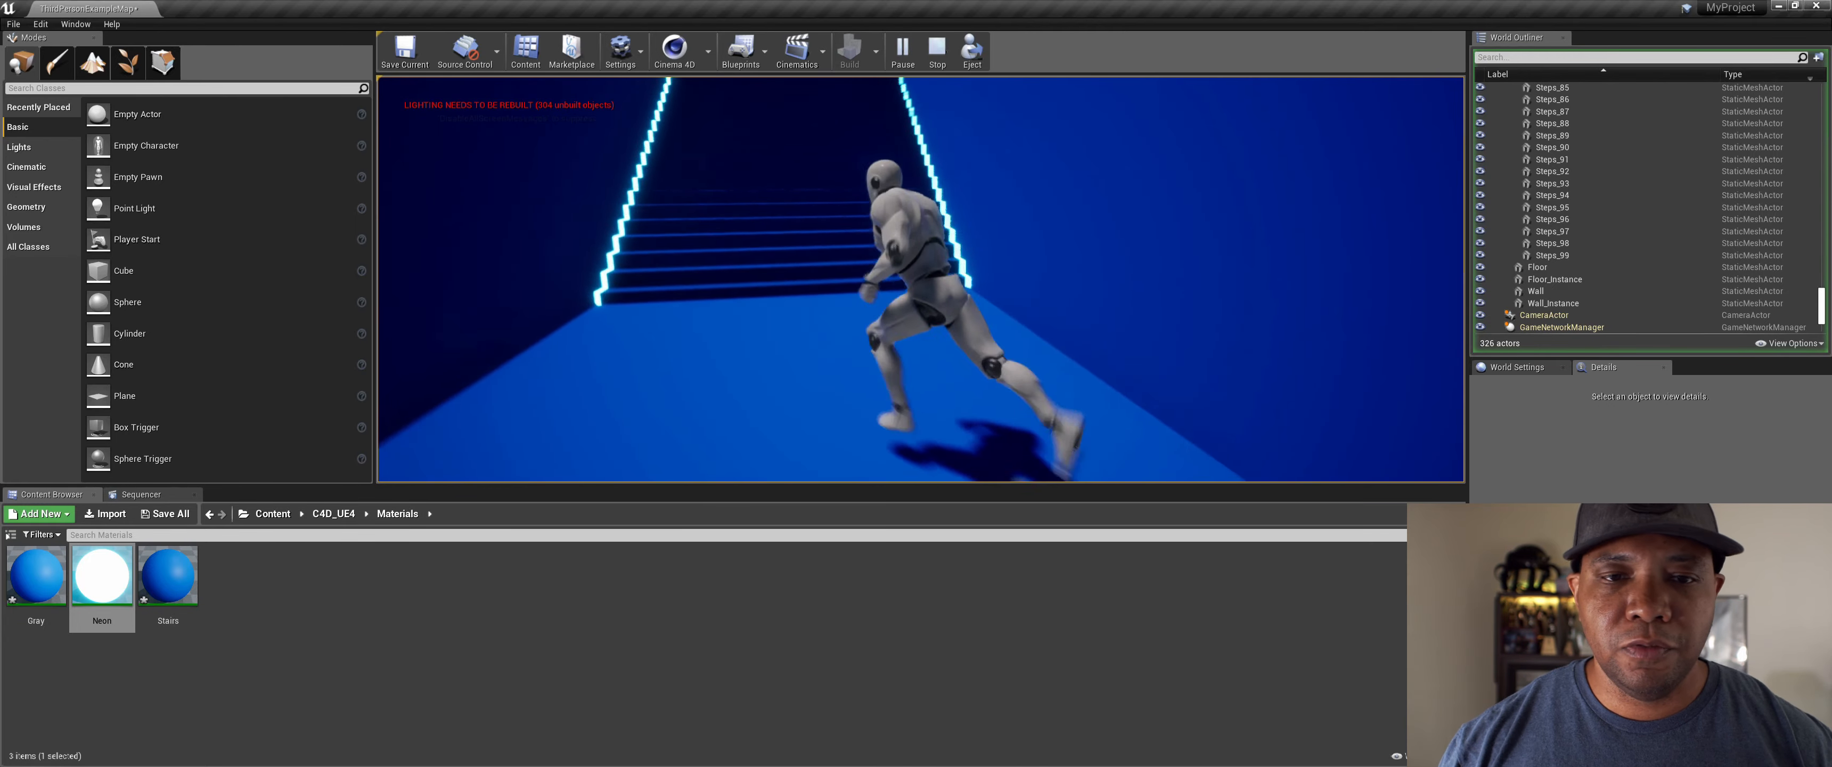
pyautogui.press('w')
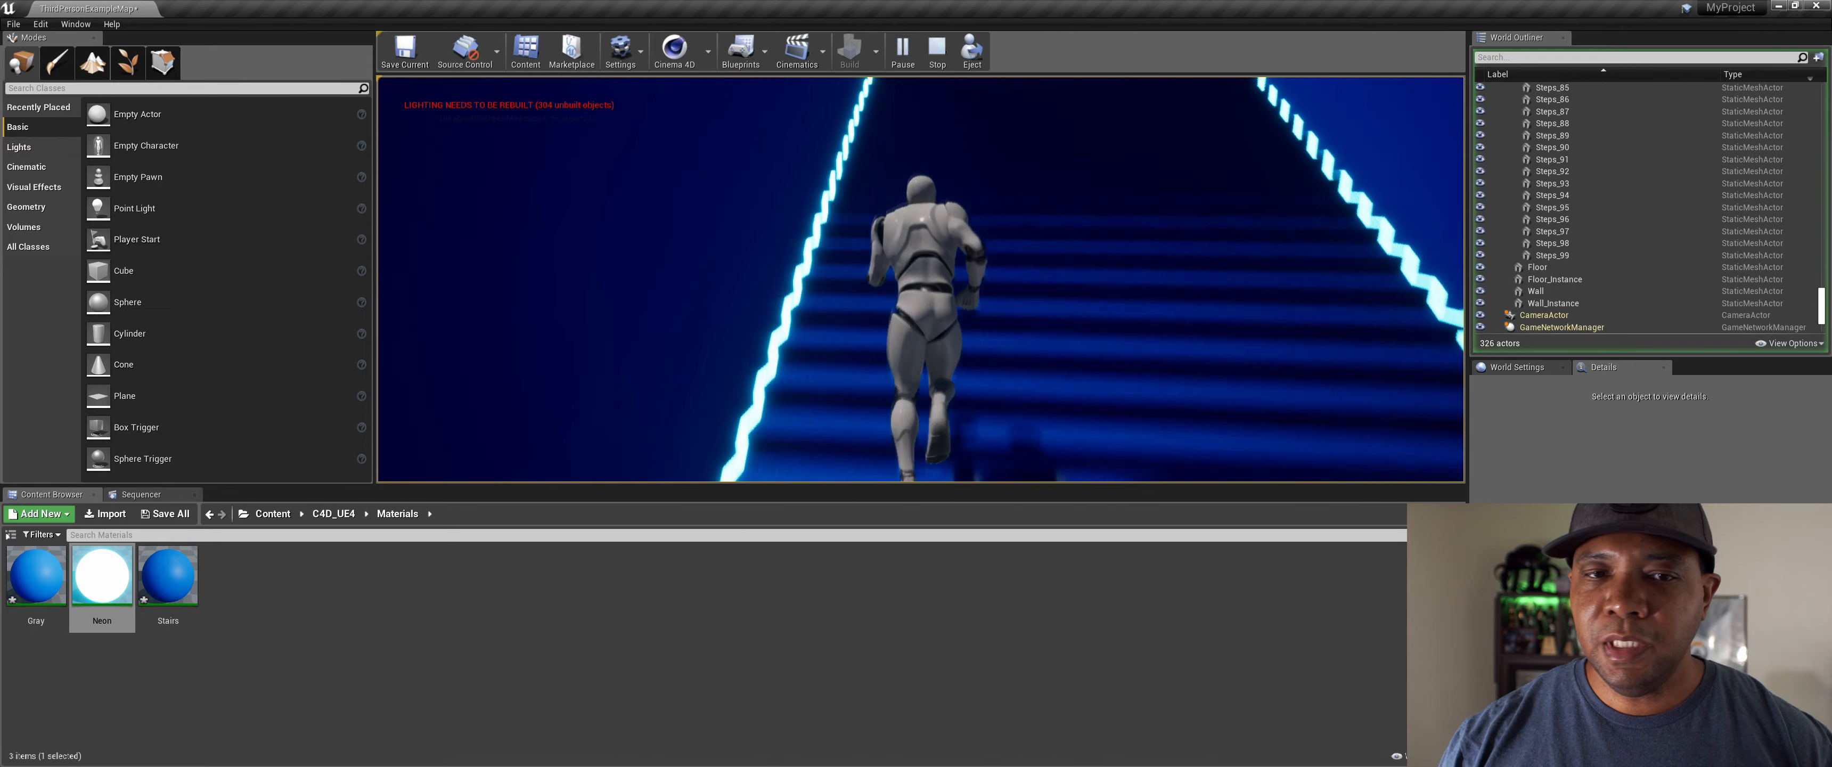
pyautogui.press('w')
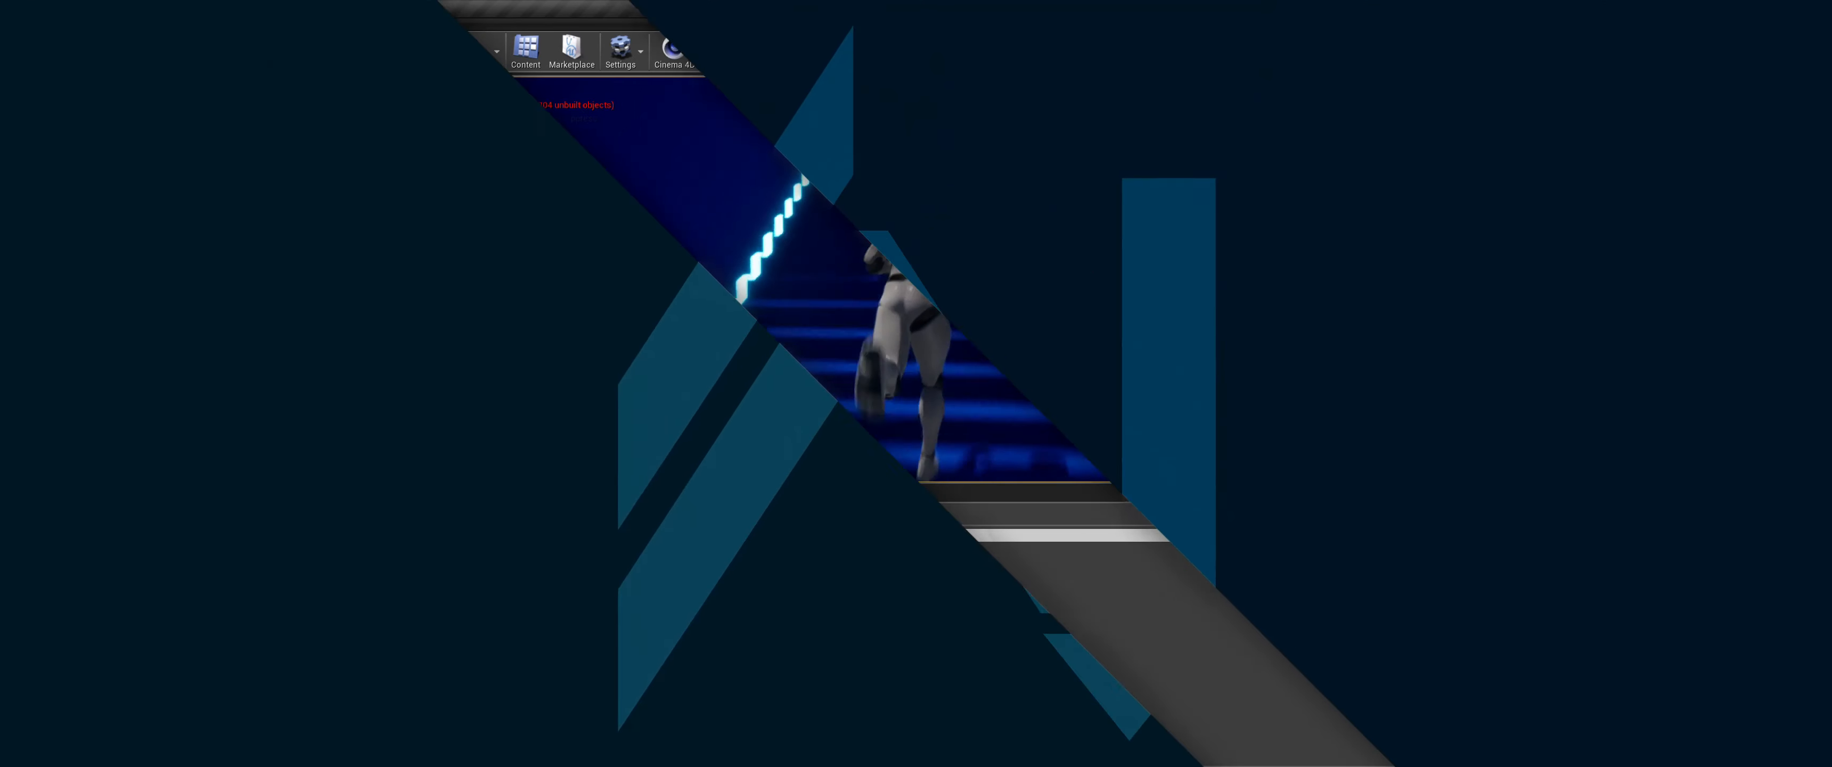